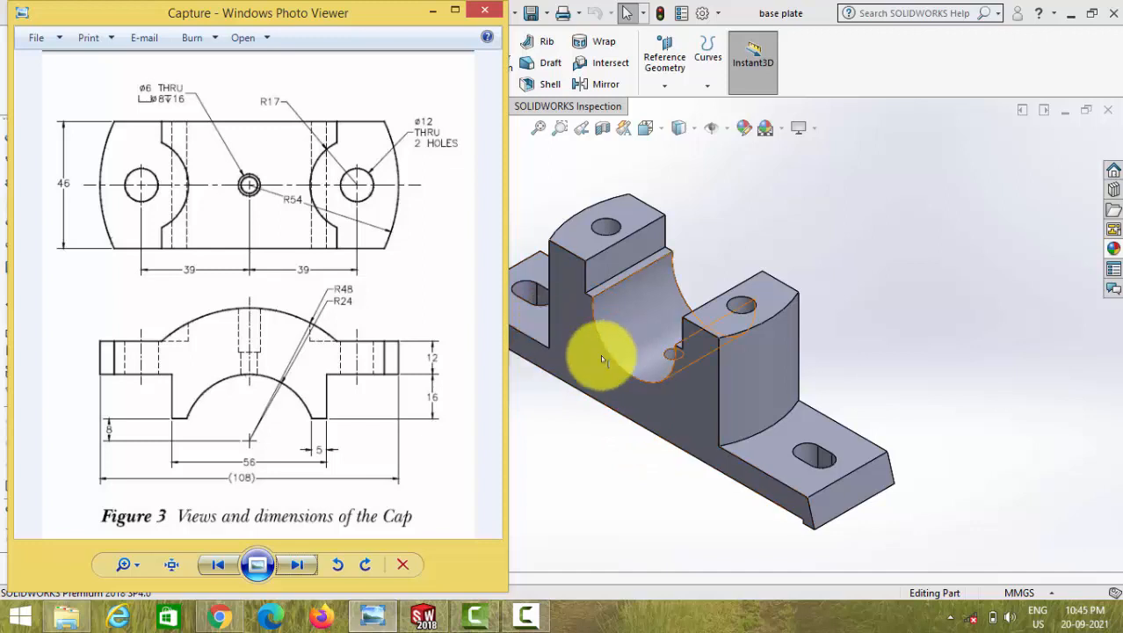
Look through the reference drawings of the casting, the brasses and bolts, and the cap.
left_click(296, 565)
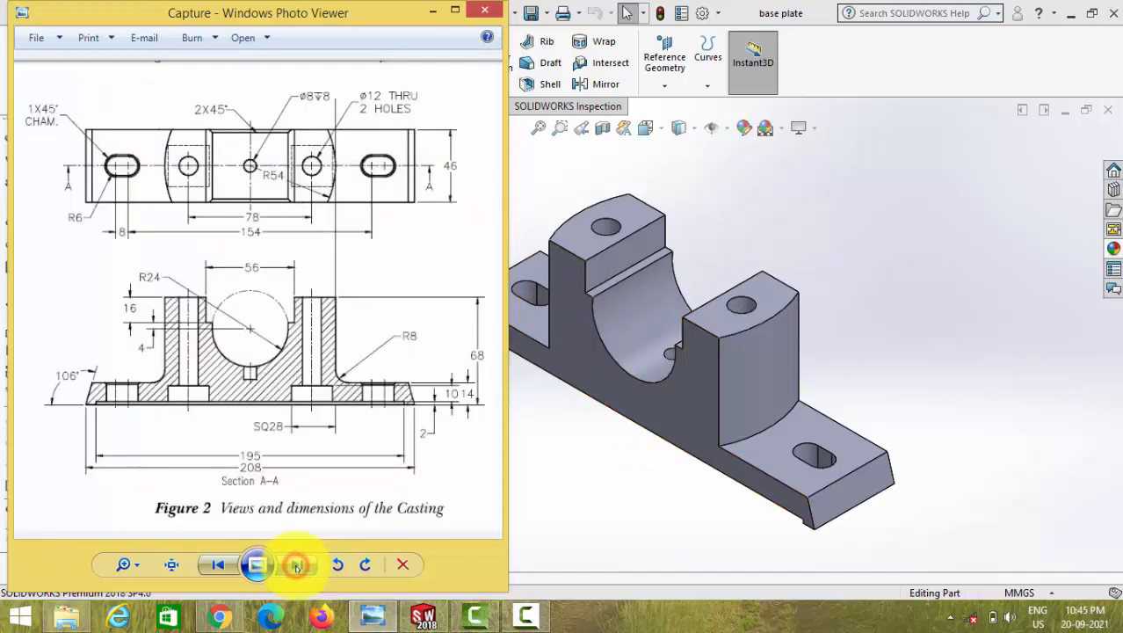
left_click(296, 565)
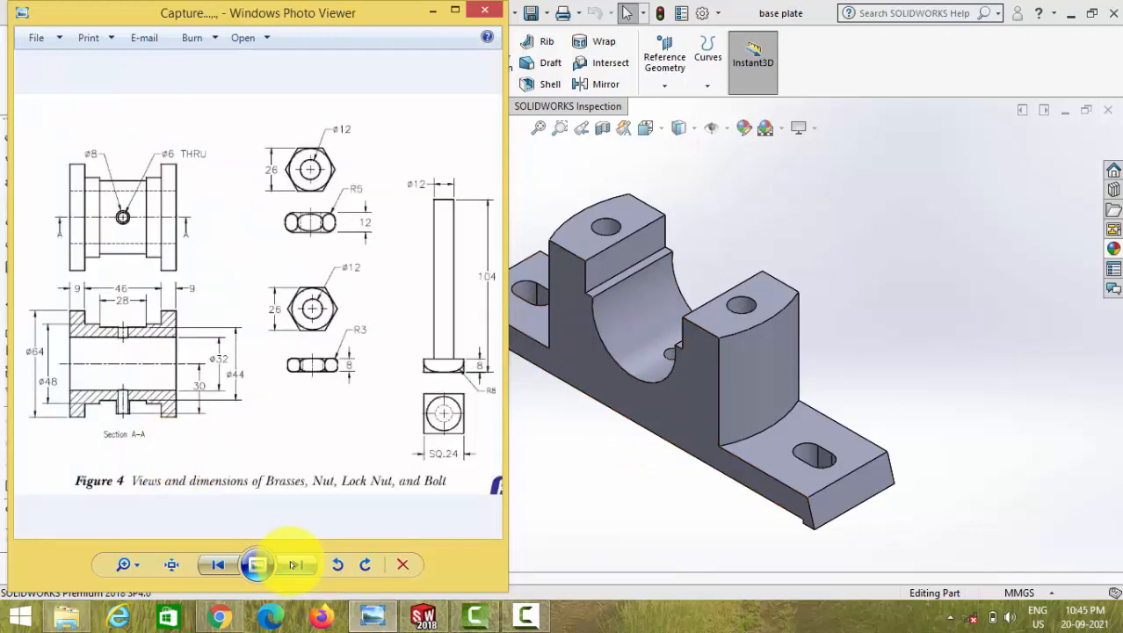
left_click(299, 565)
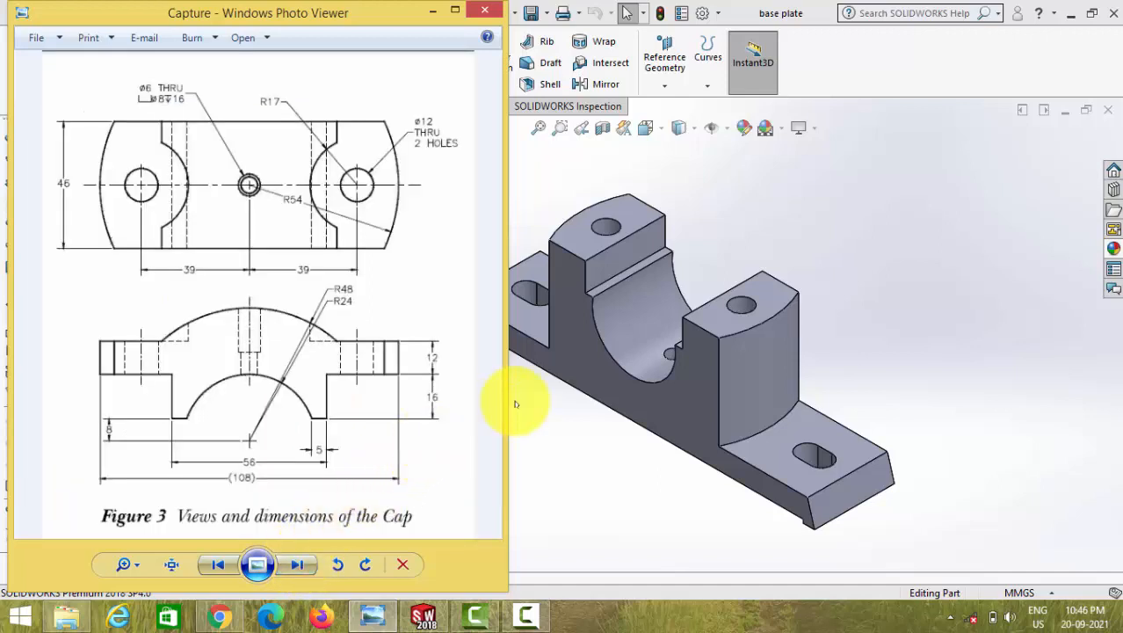
Close the base plate document, create a new part, and shrink its window to sit beside the cap drawing.
left_click(1089, 12)
left_click(1079, 14)
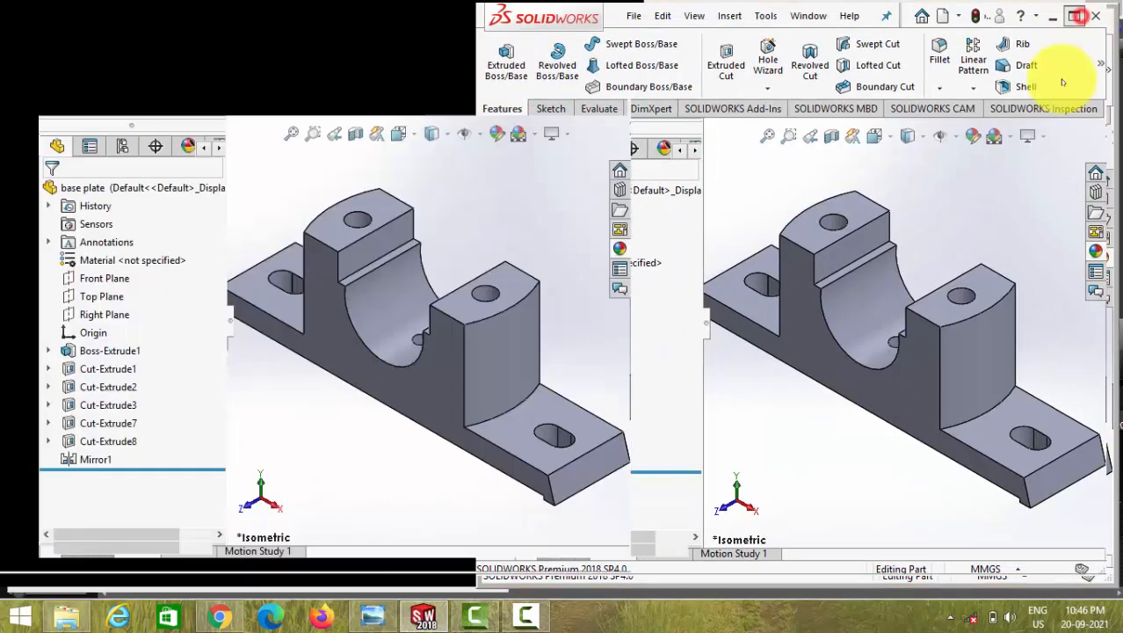
left_click(1108, 114)
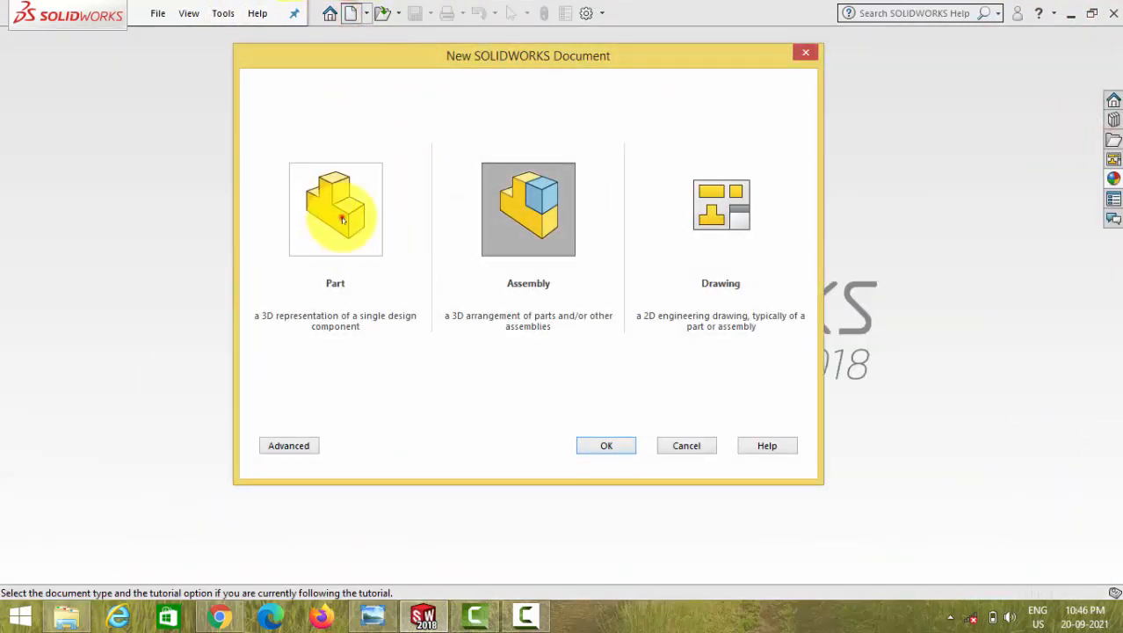
left_click(336, 214)
double_click(340, 217)
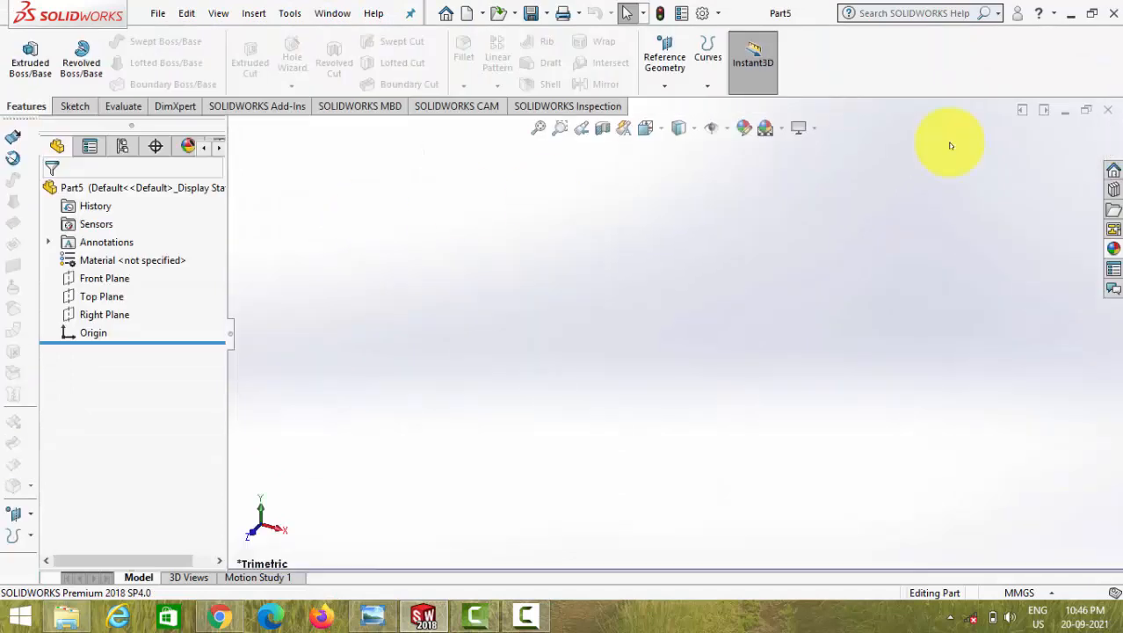
left_click(1092, 12)
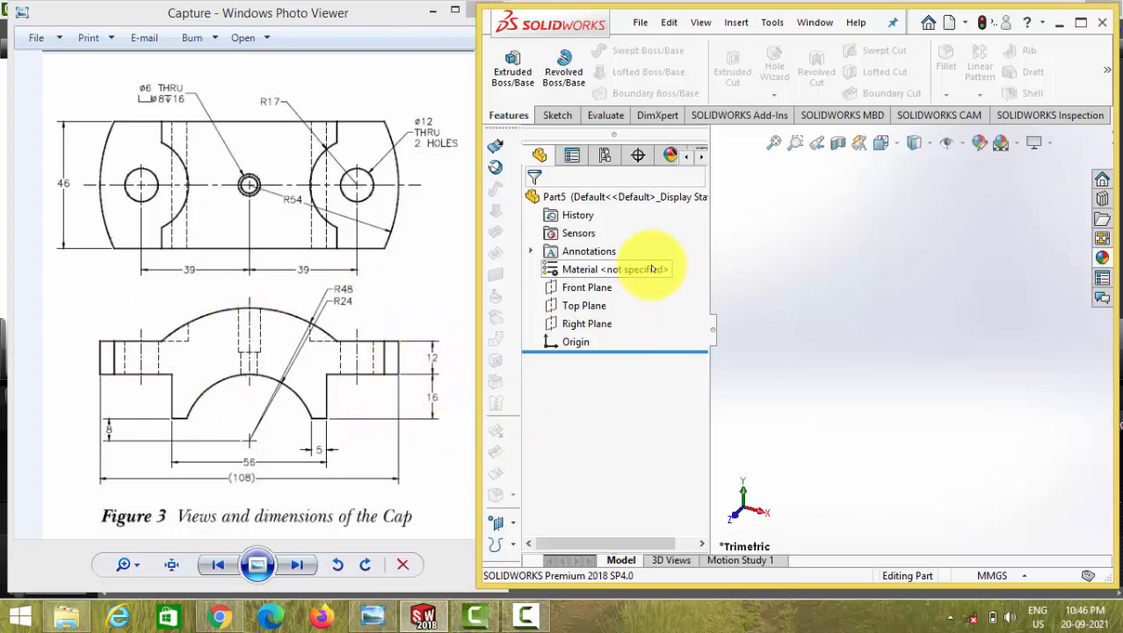
Start a sketch on the Front Plane and draw a three-point arc of about 52 mm radius passing through the origin.
left_click(591, 289)
left_click(606, 267)
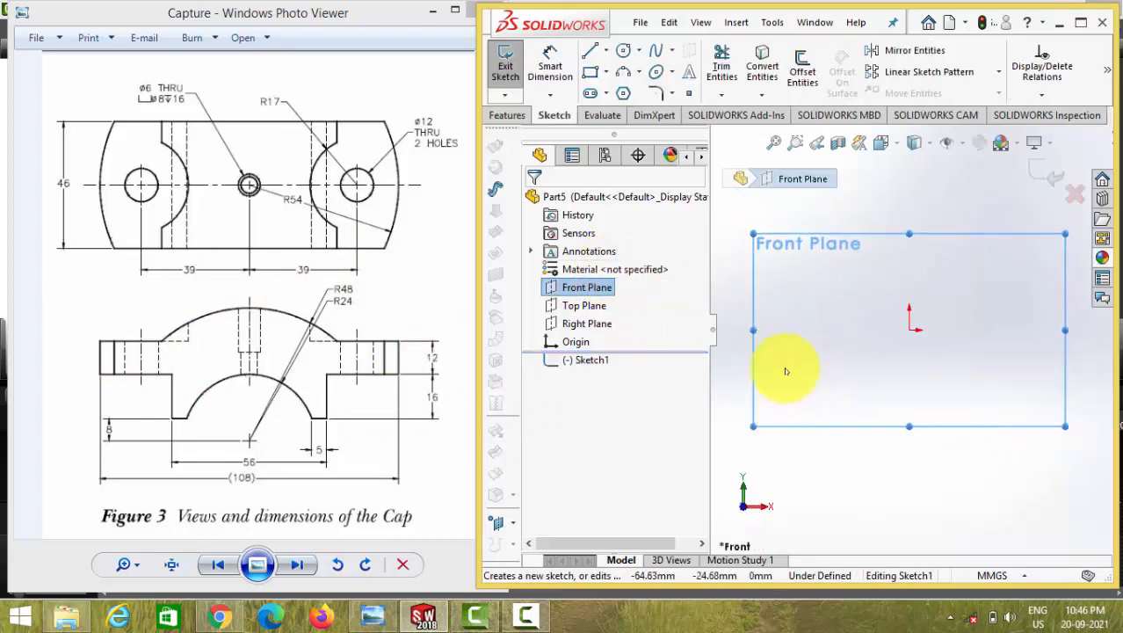
left_click(622, 72)
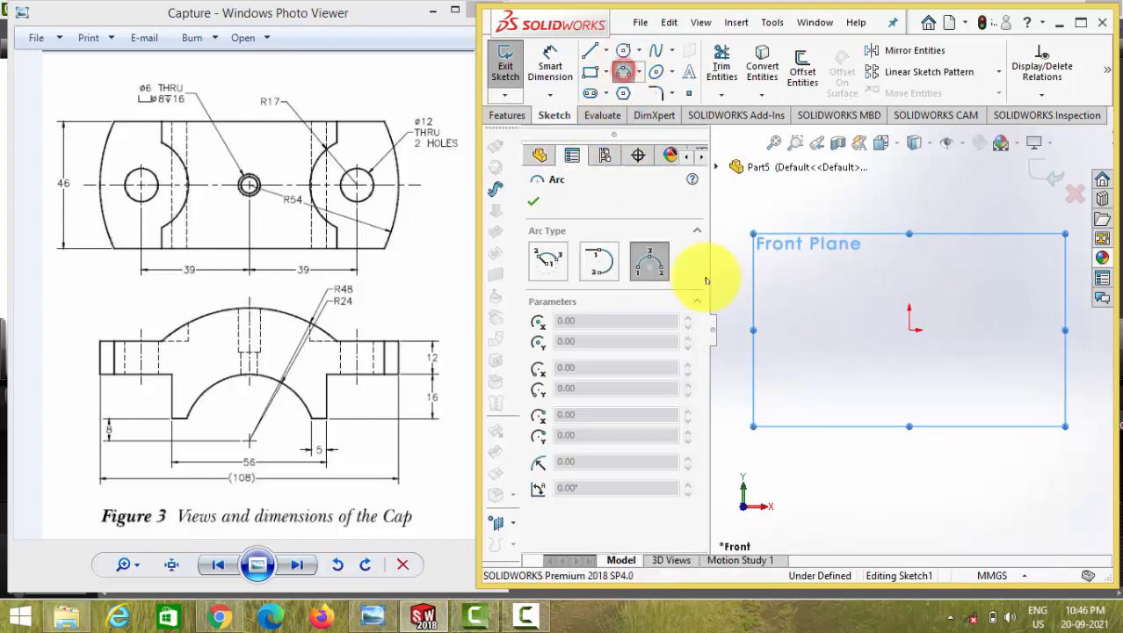
left_click(855, 365)
left_click(996, 370)
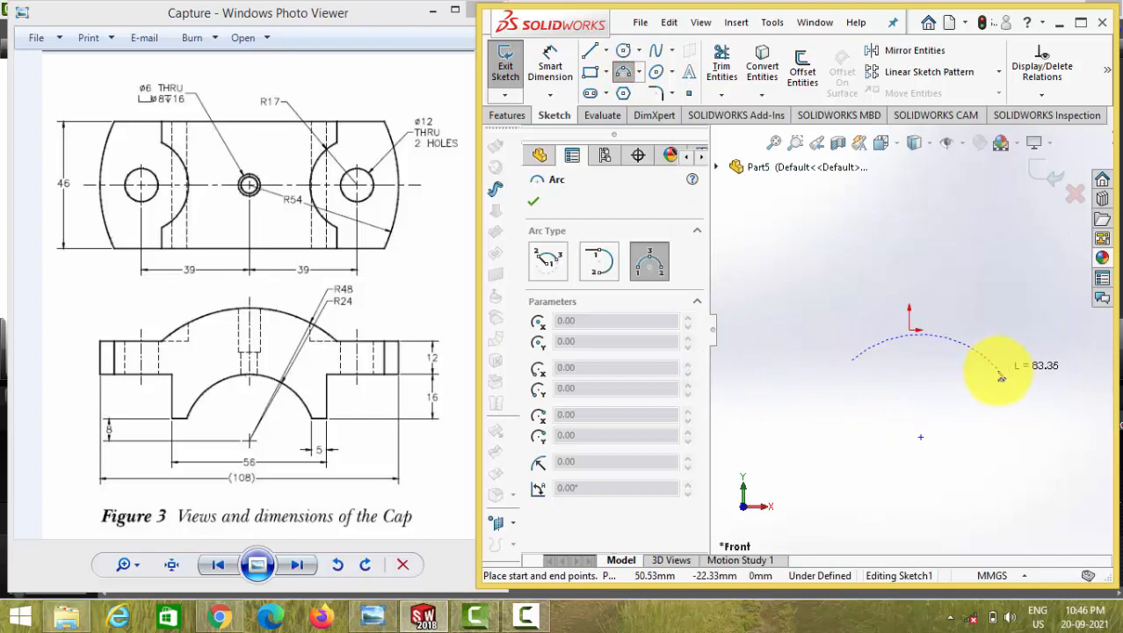
left_click(933, 342)
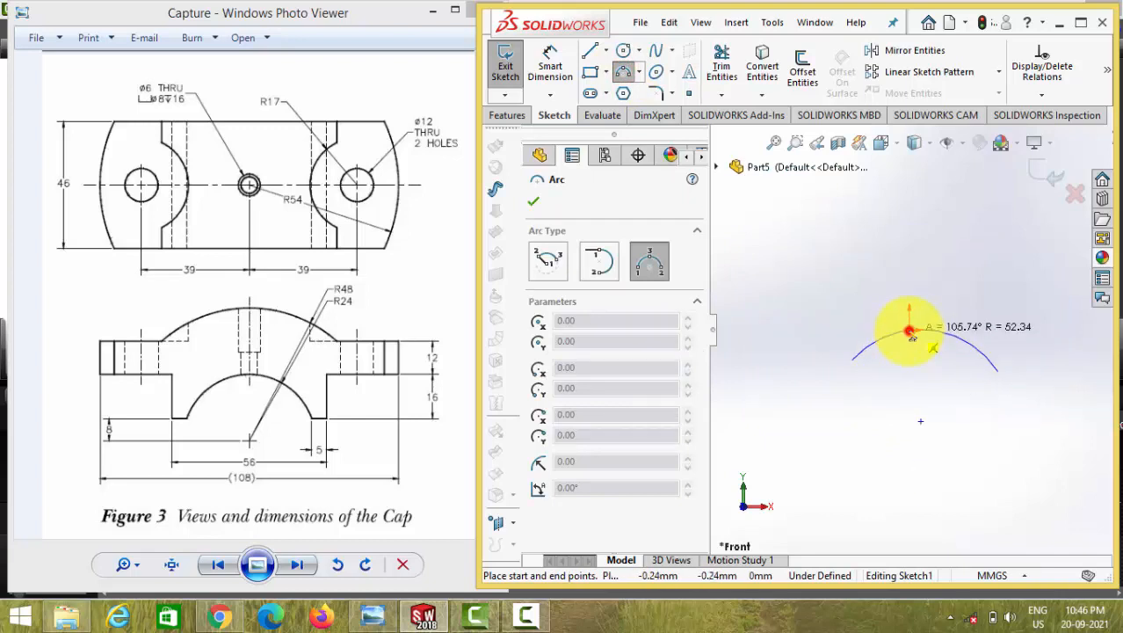
left_click(911, 336)
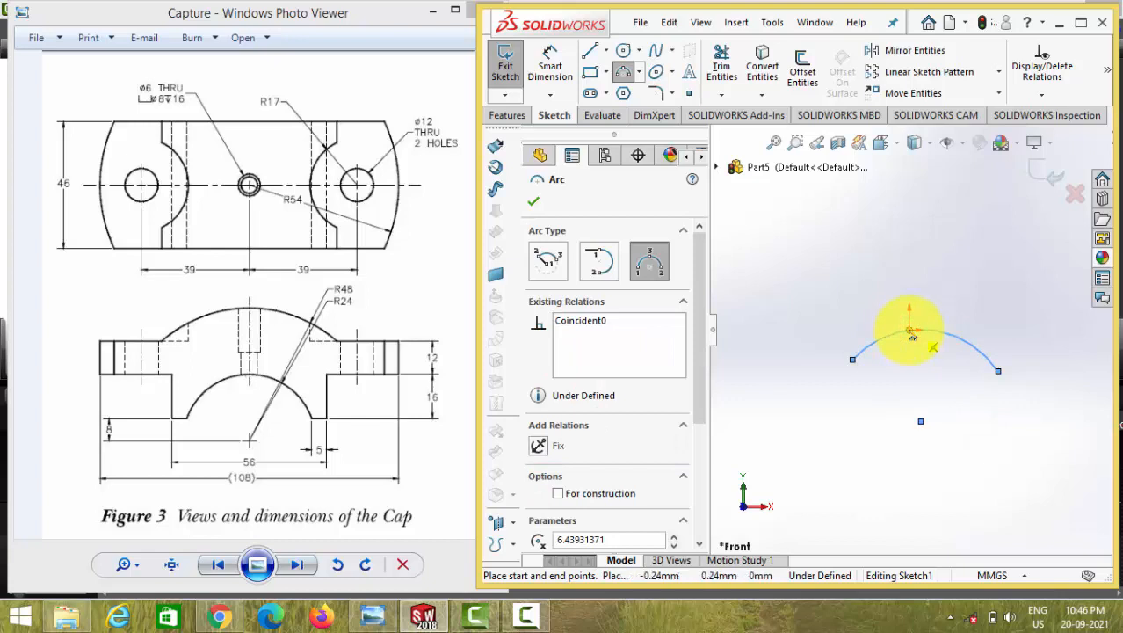
key("Escape")
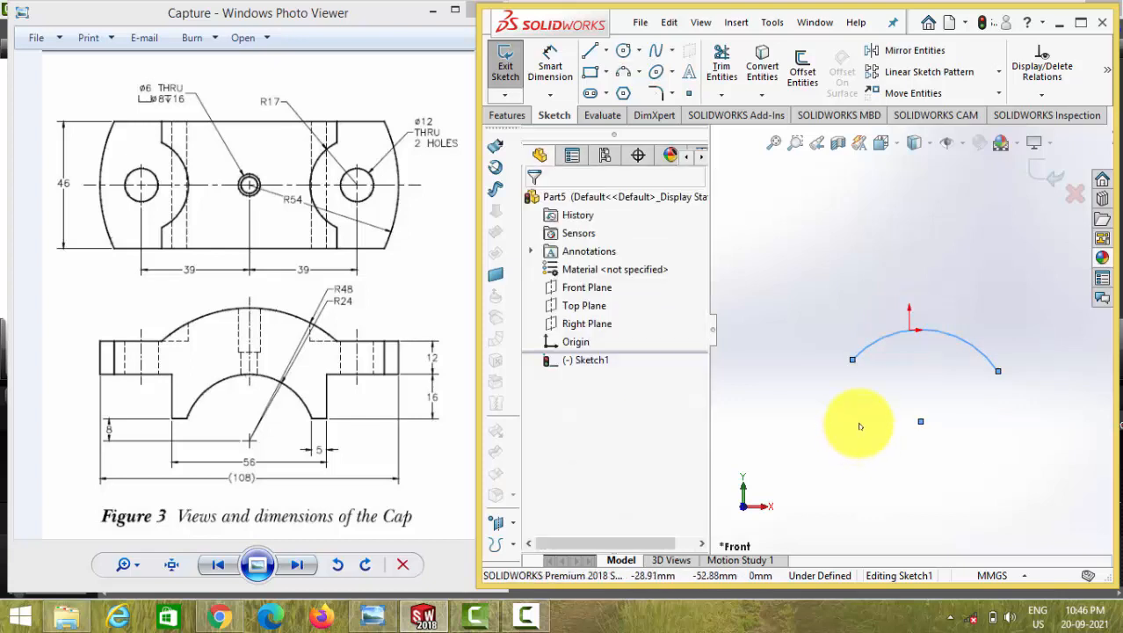
Add a horizontal relation between the two endpoints of the arc.
left_click(852, 361)
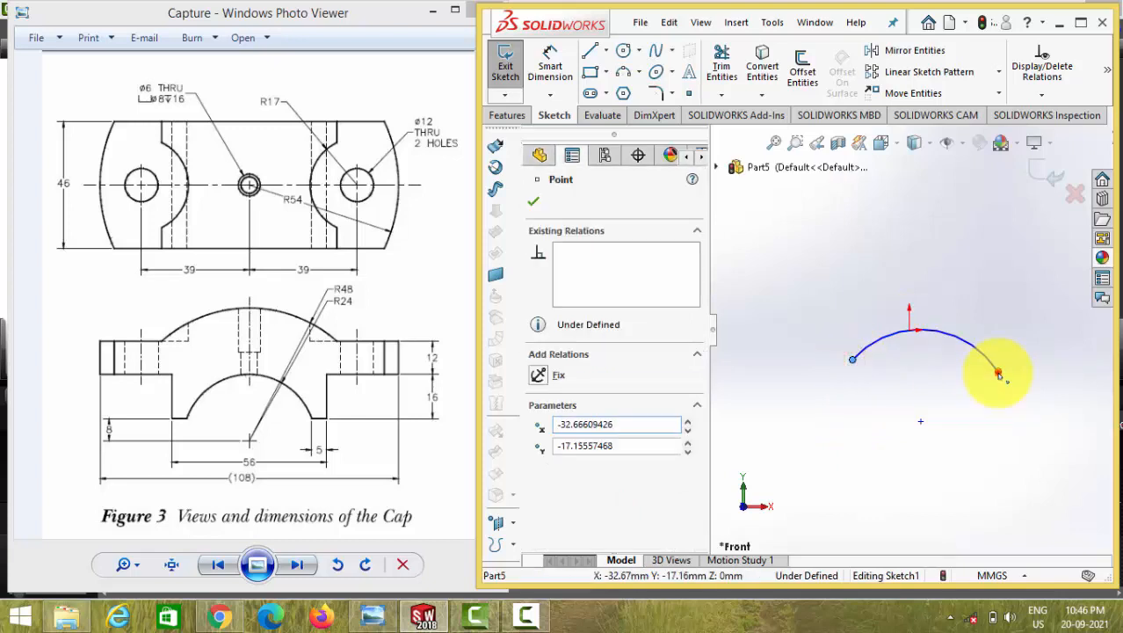
left_click(998, 372, "ctrl")
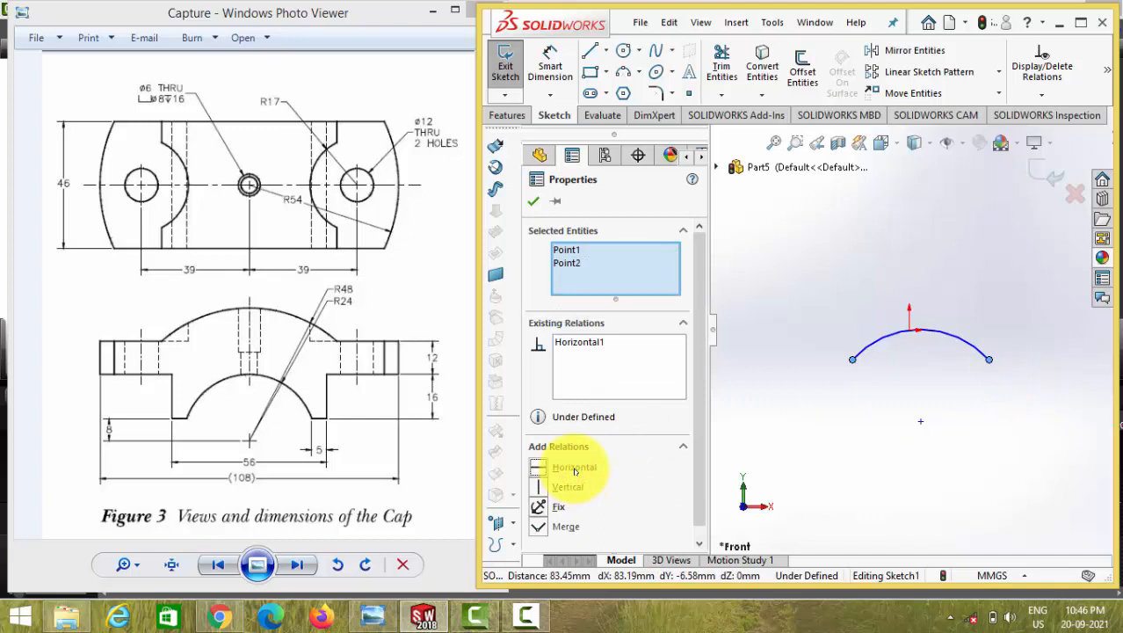
key("Escape")
Make the arc's midpoint coincident with the sketch origin.
scroll(927, 334, "down", 7)
scroll(896, 313, "down", 2)
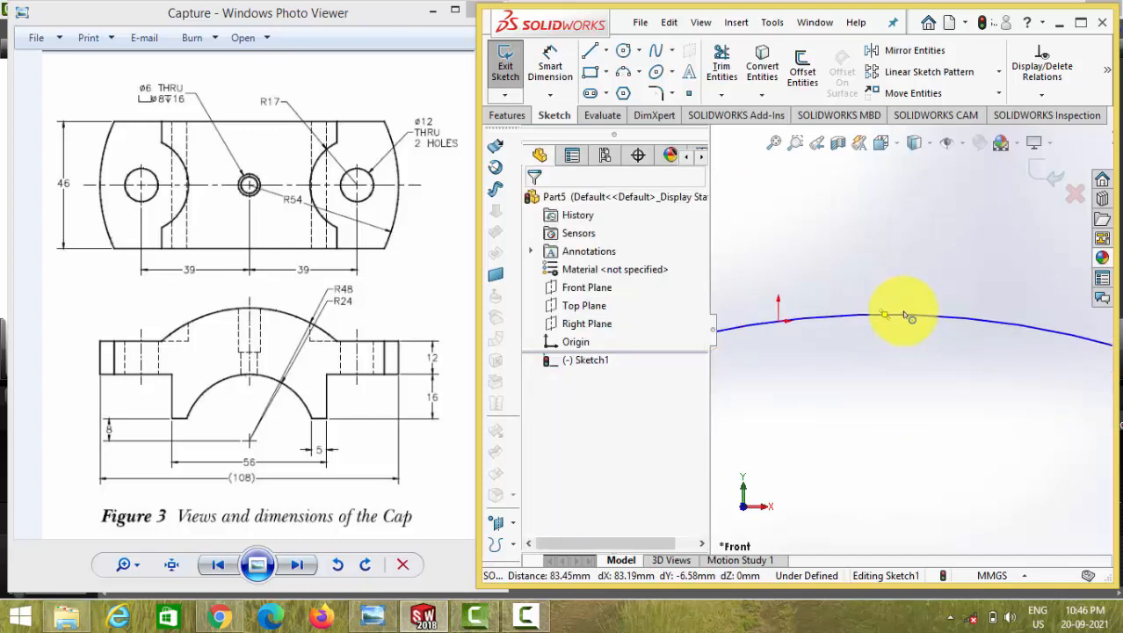
scroll(896, 318, "up", 5)
scroll(908, 337, "down", 2)
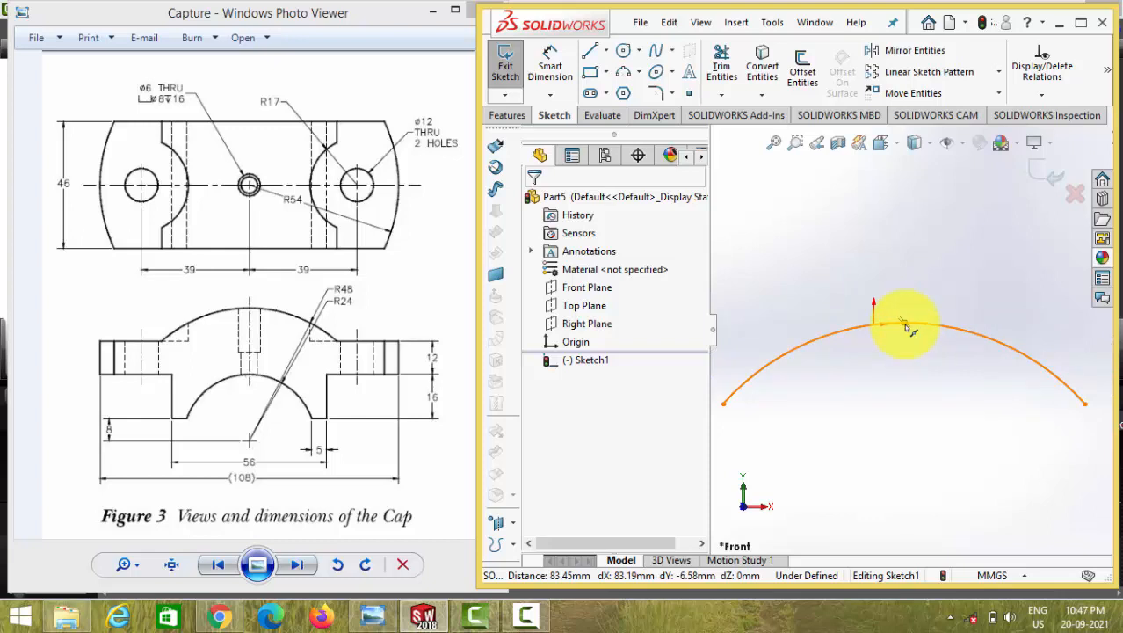
left_click(906, 327)
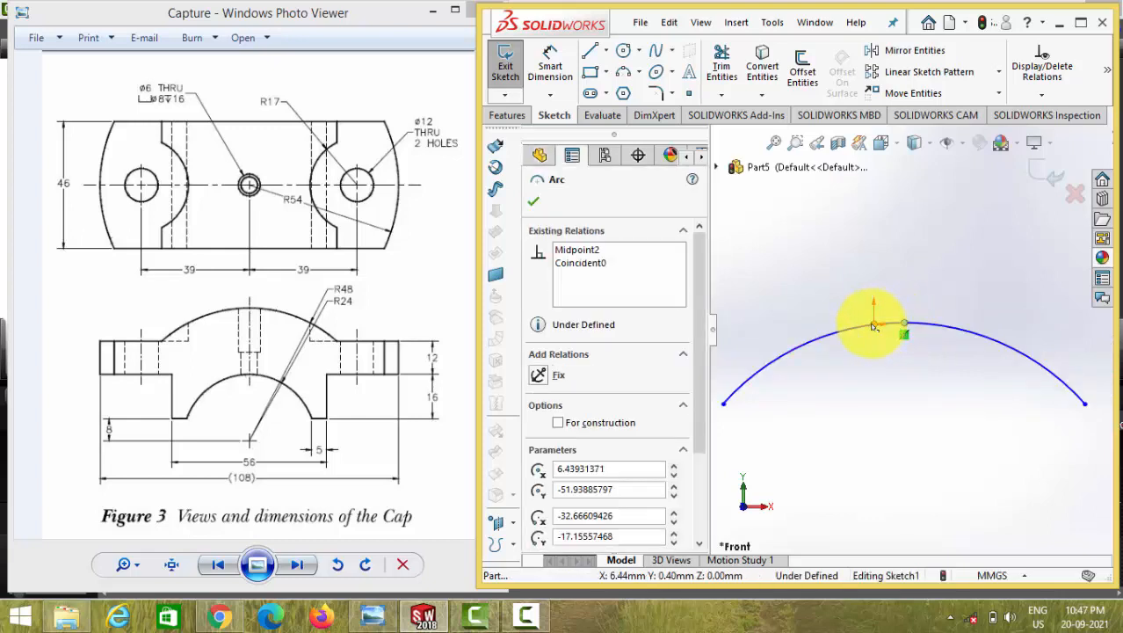
left_click(873, 327)
left_click(871, 321, "ctrl")
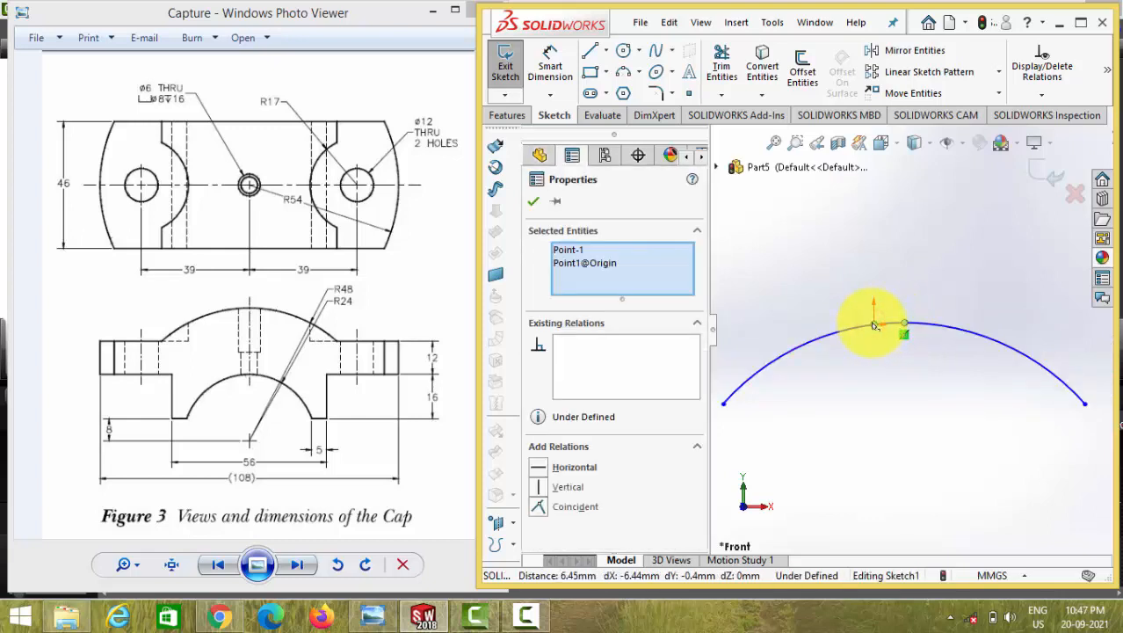
left_click(567, 510)
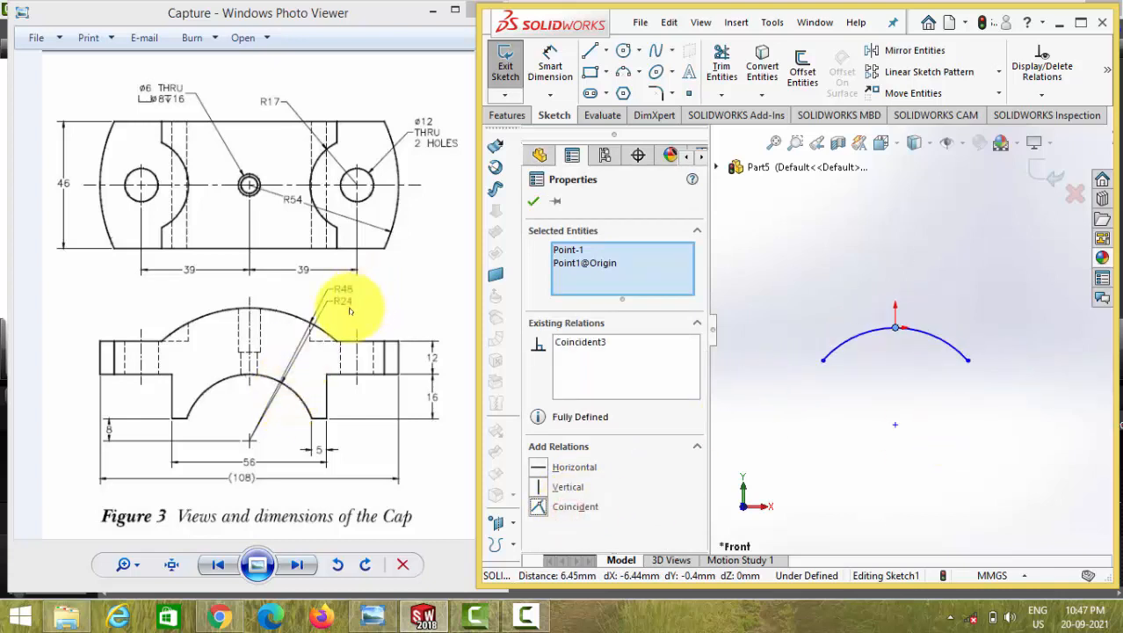
Dimension the arc's radius as 24 mm.
left_click(550, 66)
left_click(941, 338)
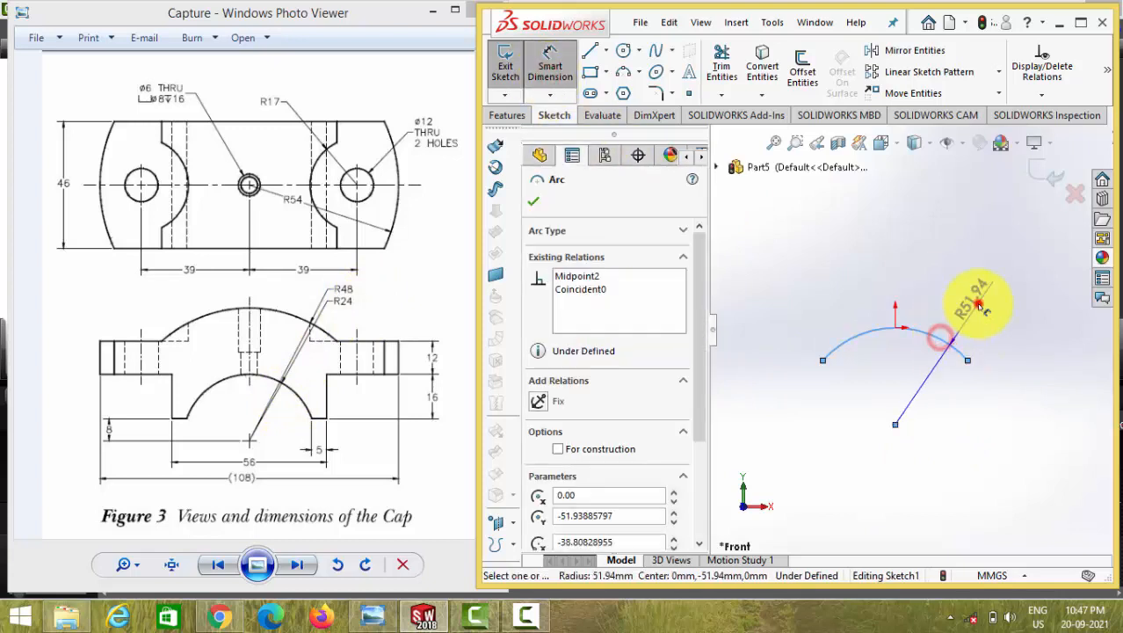
left_click(981, 305)
type("24")
key("Return")
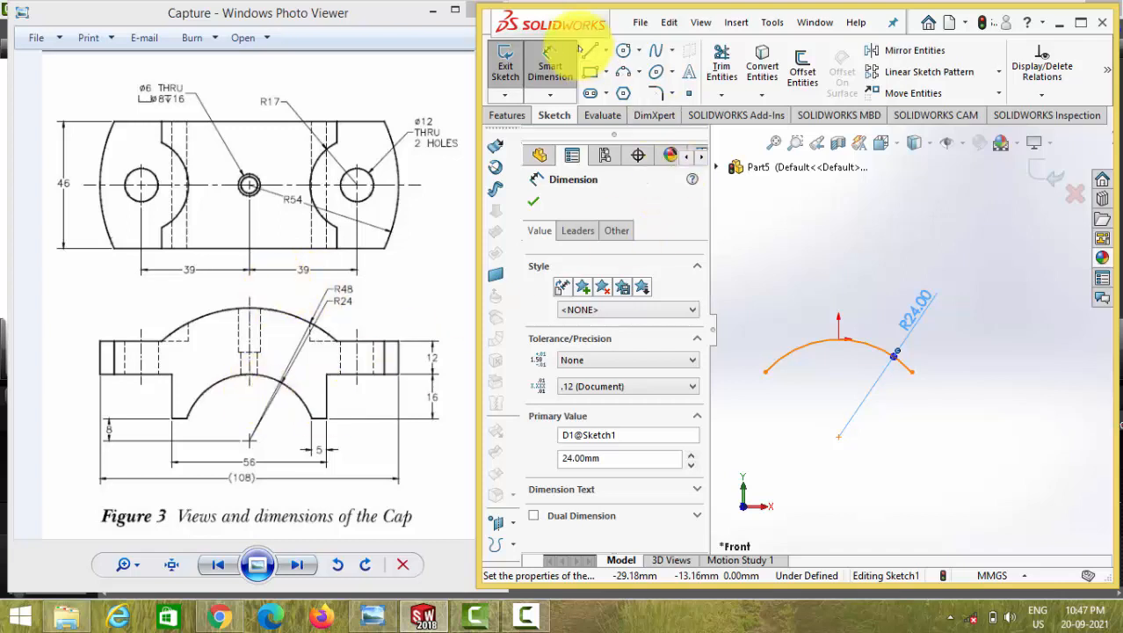
Draw five connected lines from the arc's right end: about 5 mm outward, then up, outward, up, and back inward to form the flange.
left_click(587, 53)
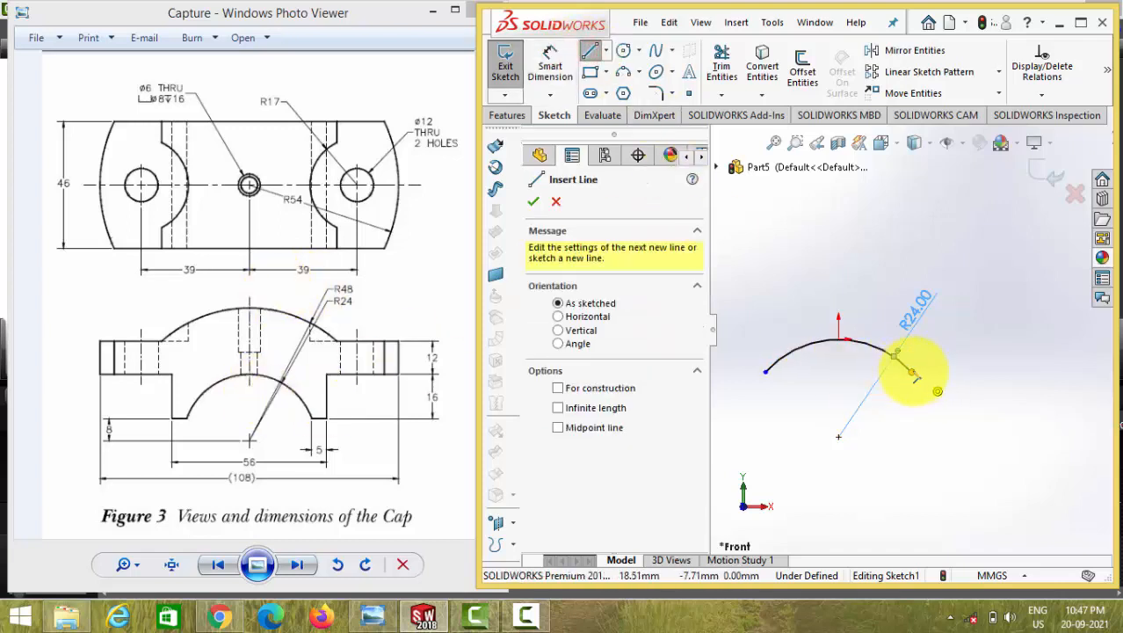
left_click(912, 372)
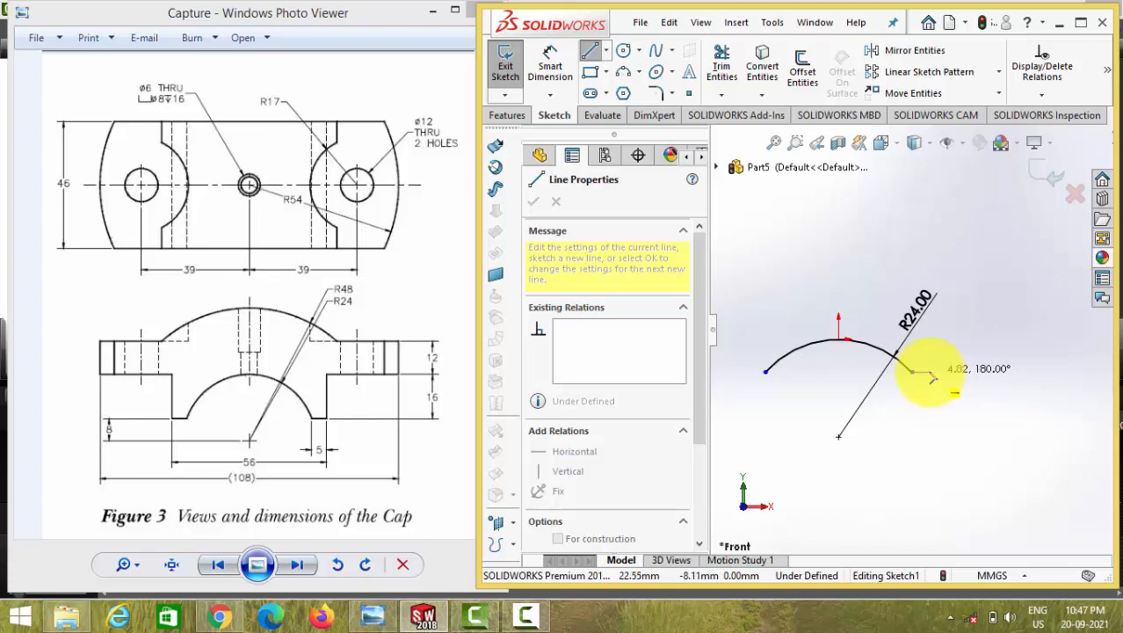
left_click(930, 325)
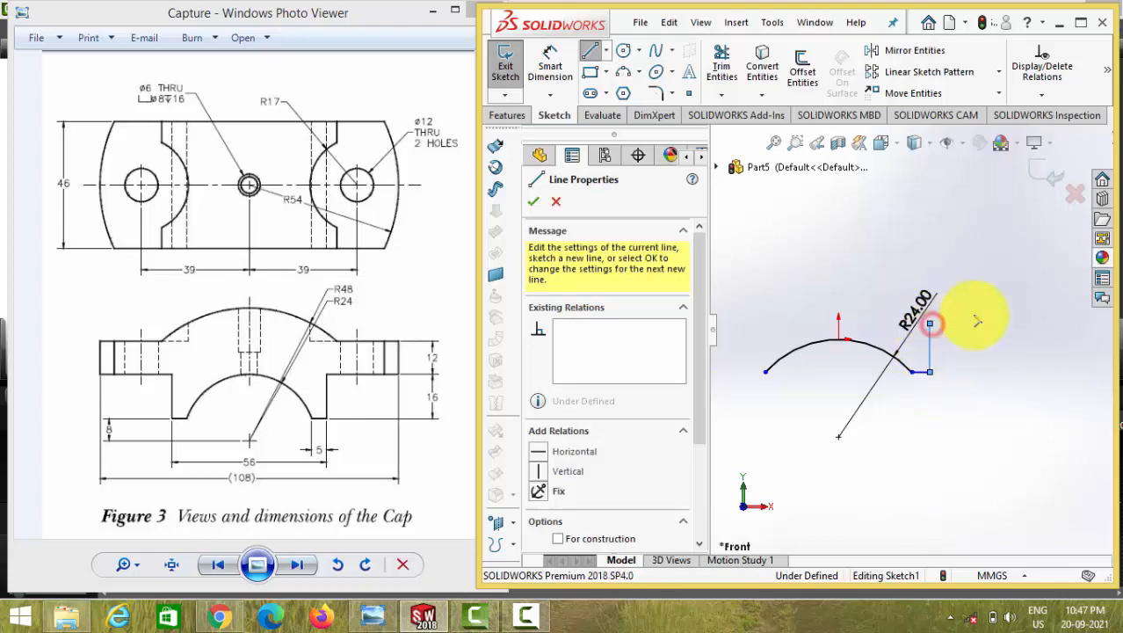
left_click(1018, 280)
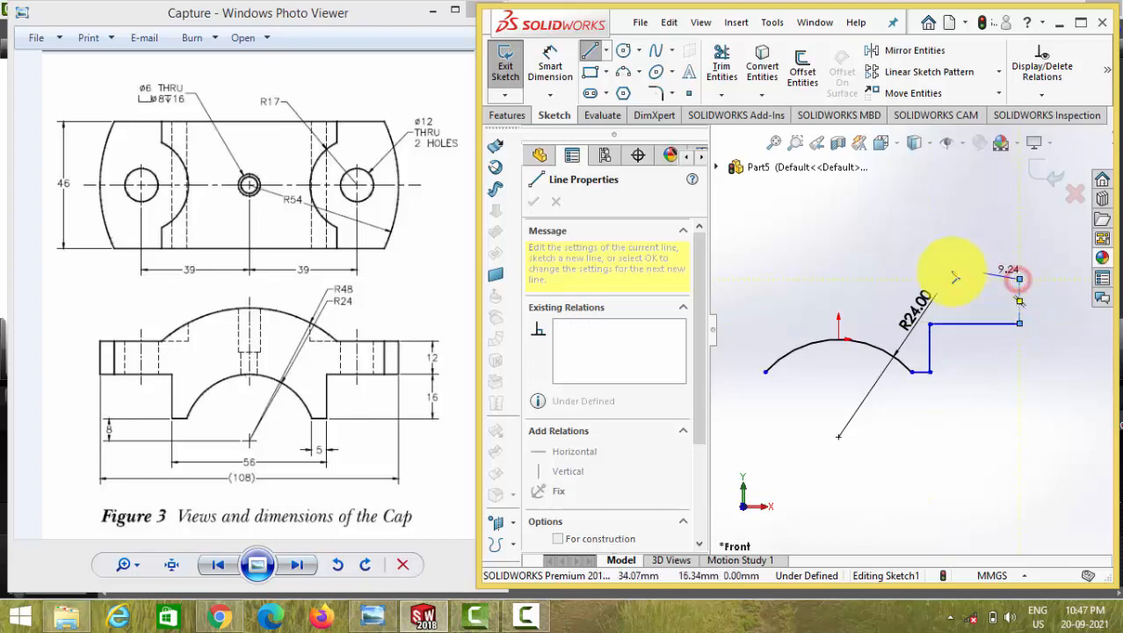
left_click(909, 280)
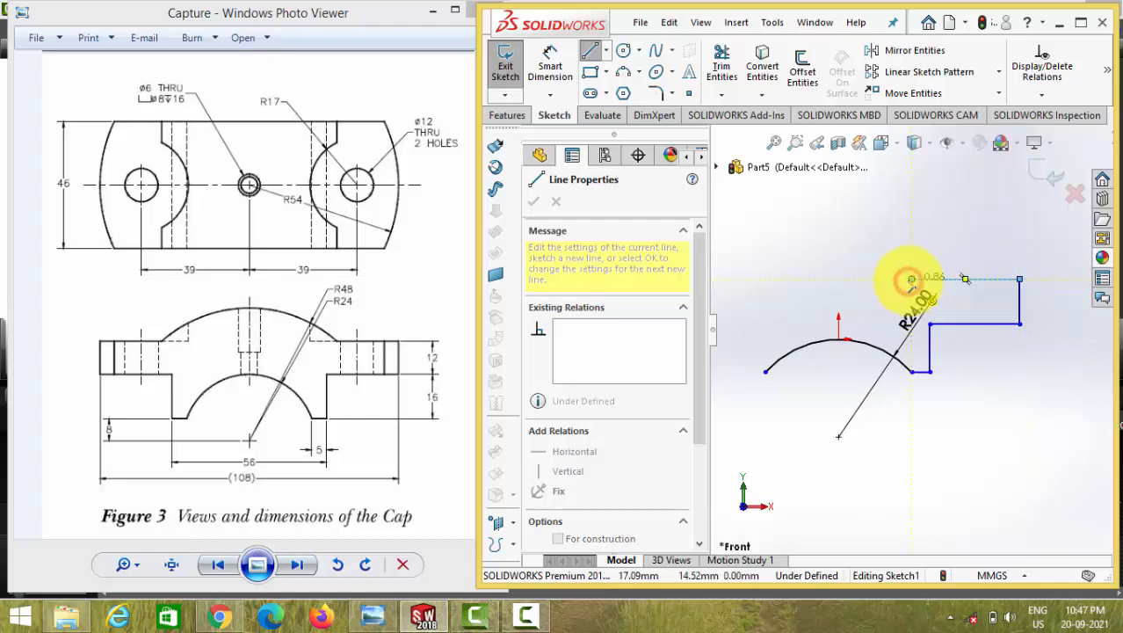
scroll(916, 291, "up", 2)
key("Escape")
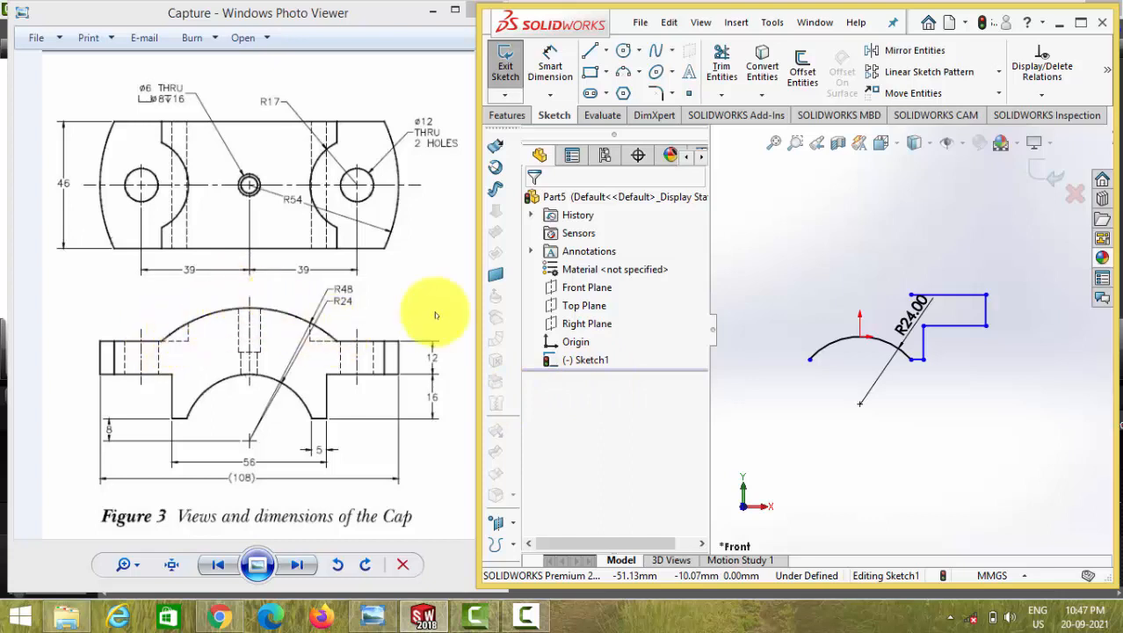
Draw an upper 90° three-point arc of about 35 mm radius, starting at the open end of the flange's top line.
left_click(624, 71)
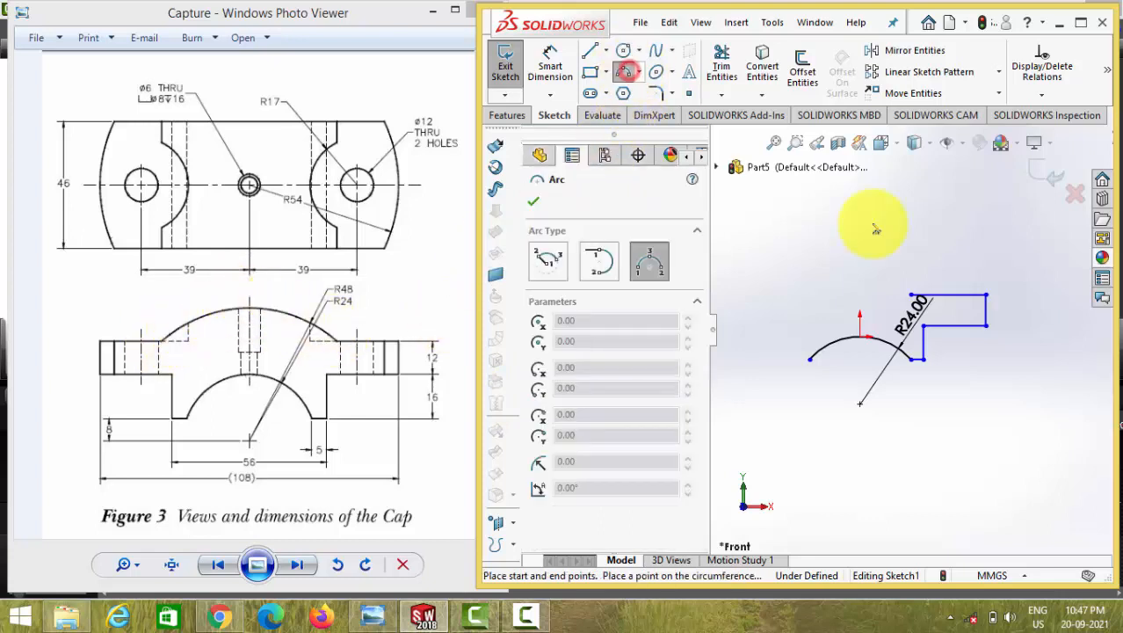
left_click(912, 297)
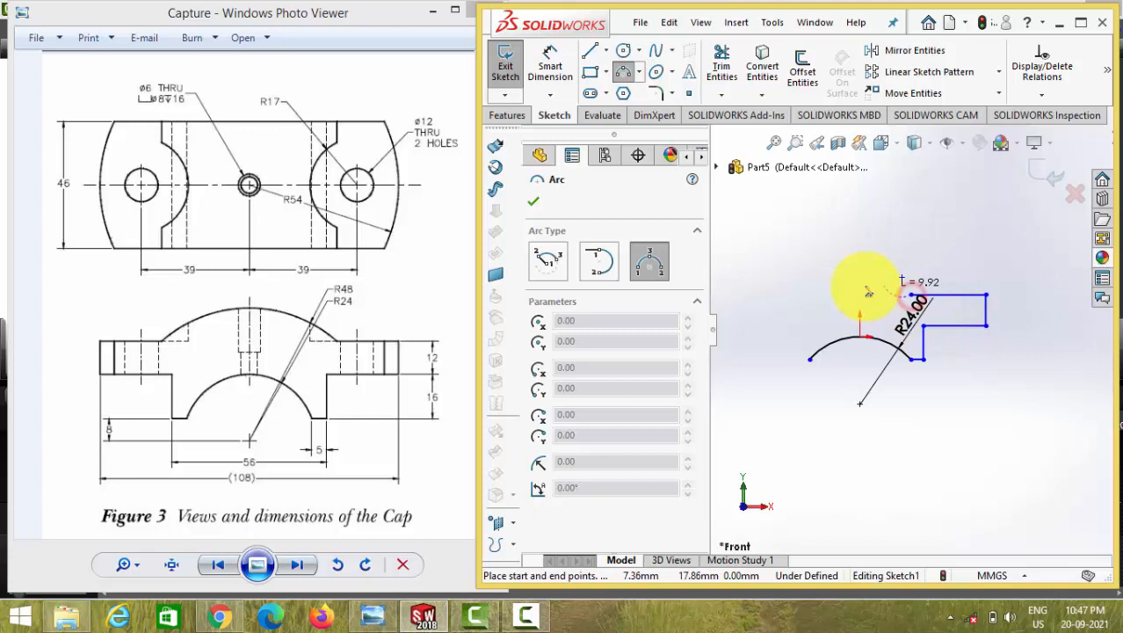
left_click(770, 294)
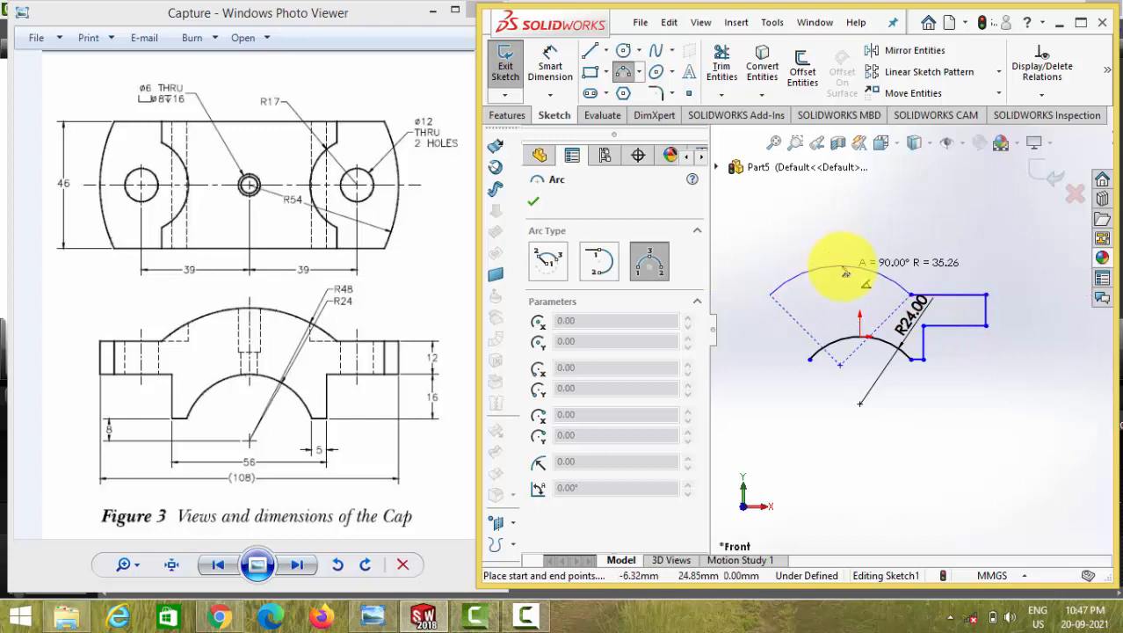
left_click(843, 270)
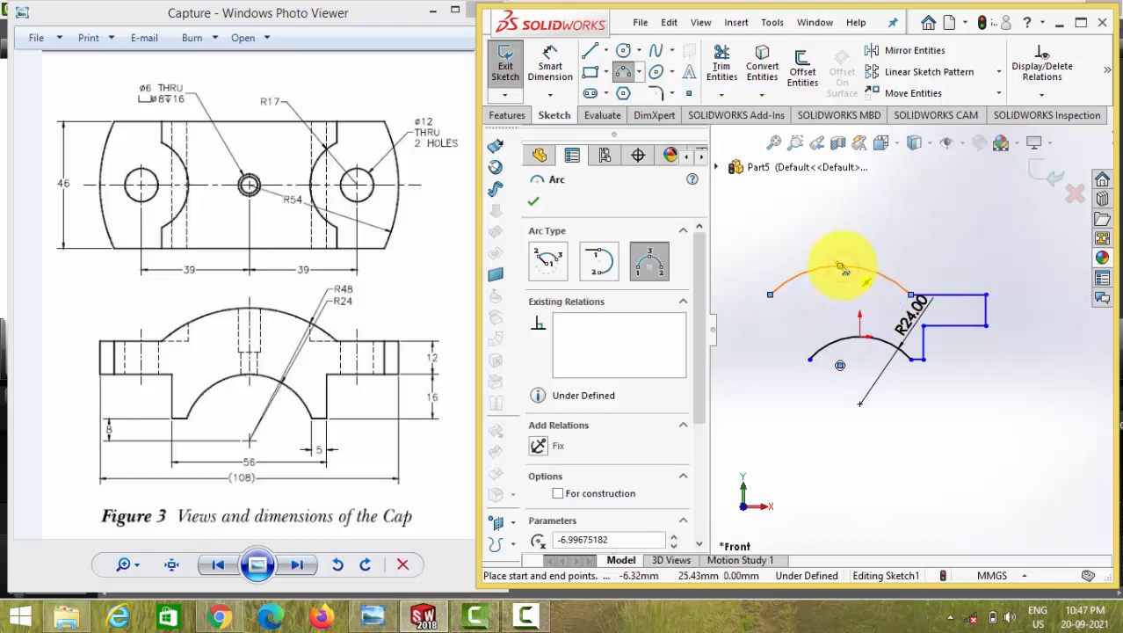
key("Escape")
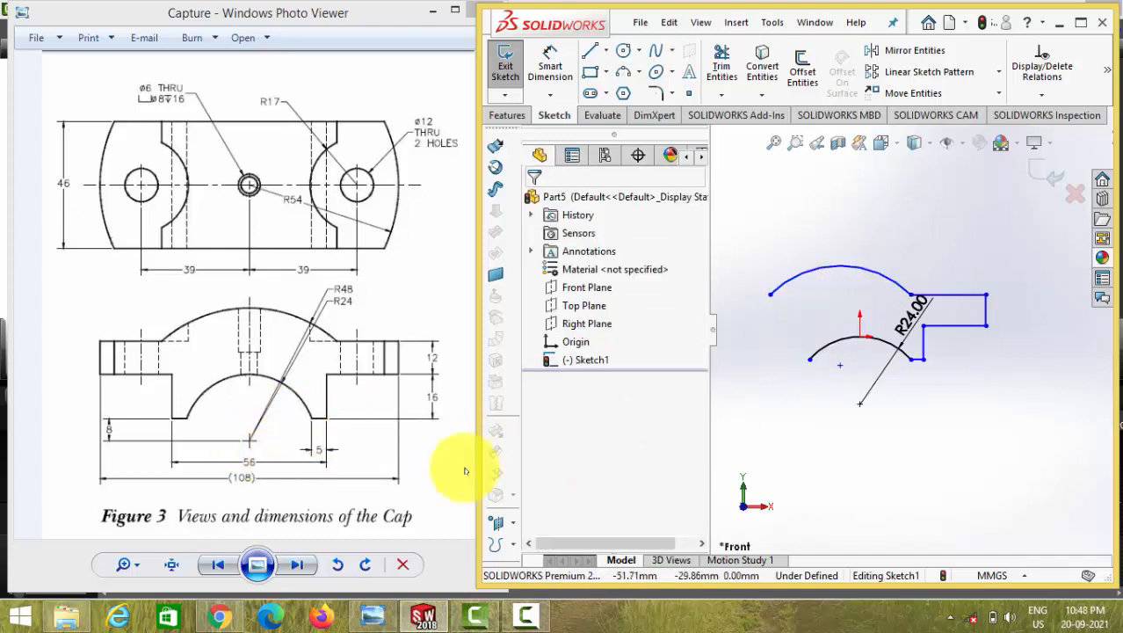
Merge the upper arc's centre point with the centre point of the 24 mm radius arc.
left_click(840, 366)
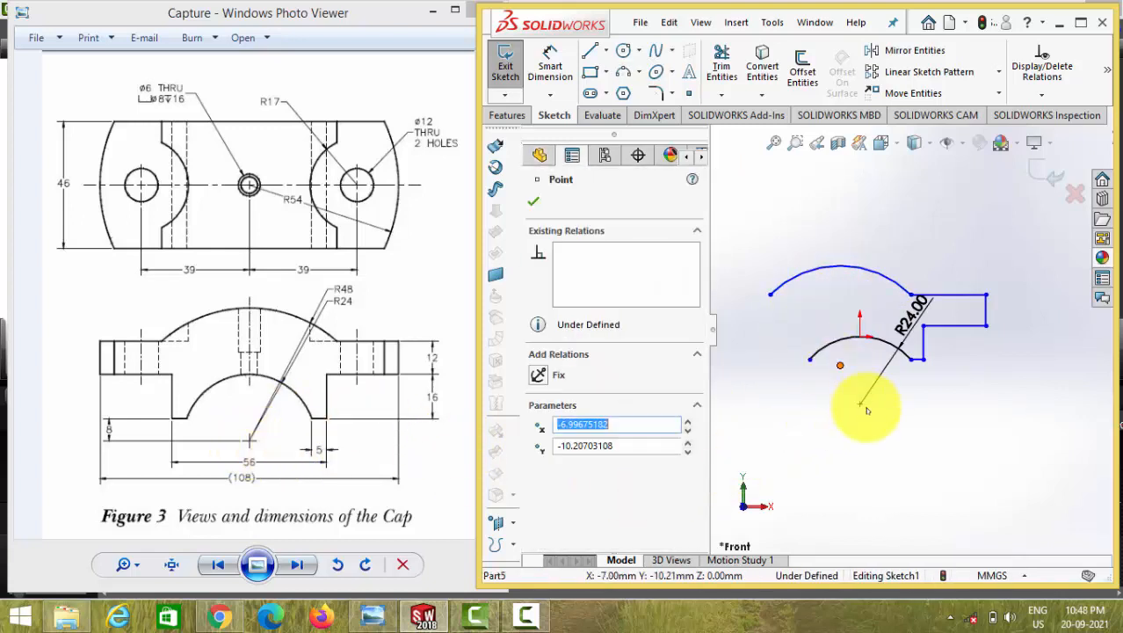
left_click(859, 404, "ctrl")
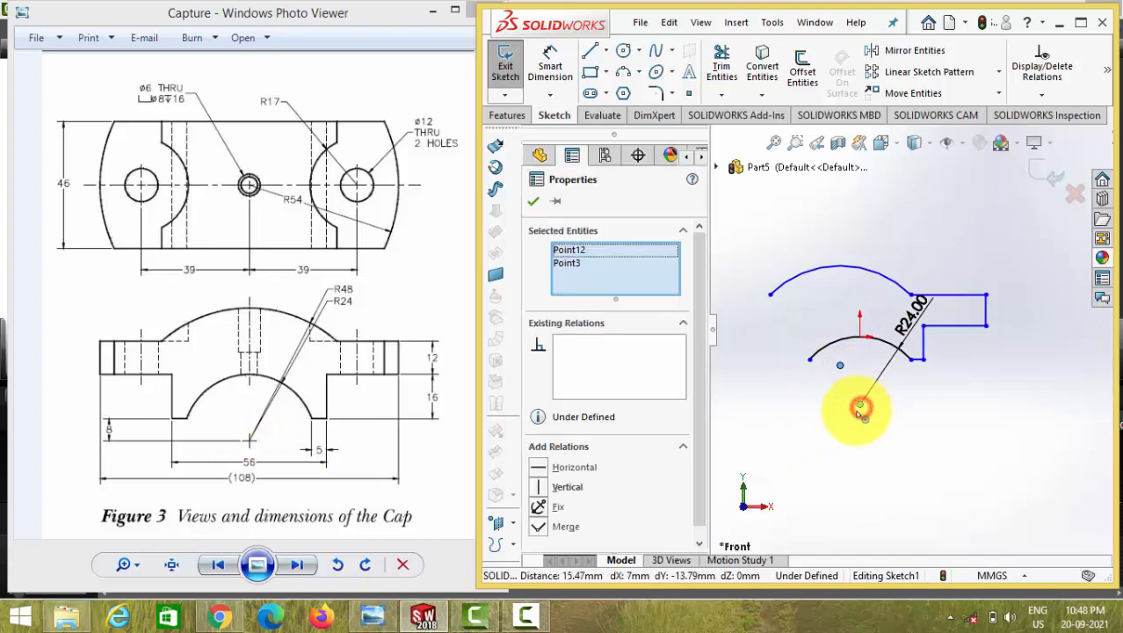
left_click(541, 526)
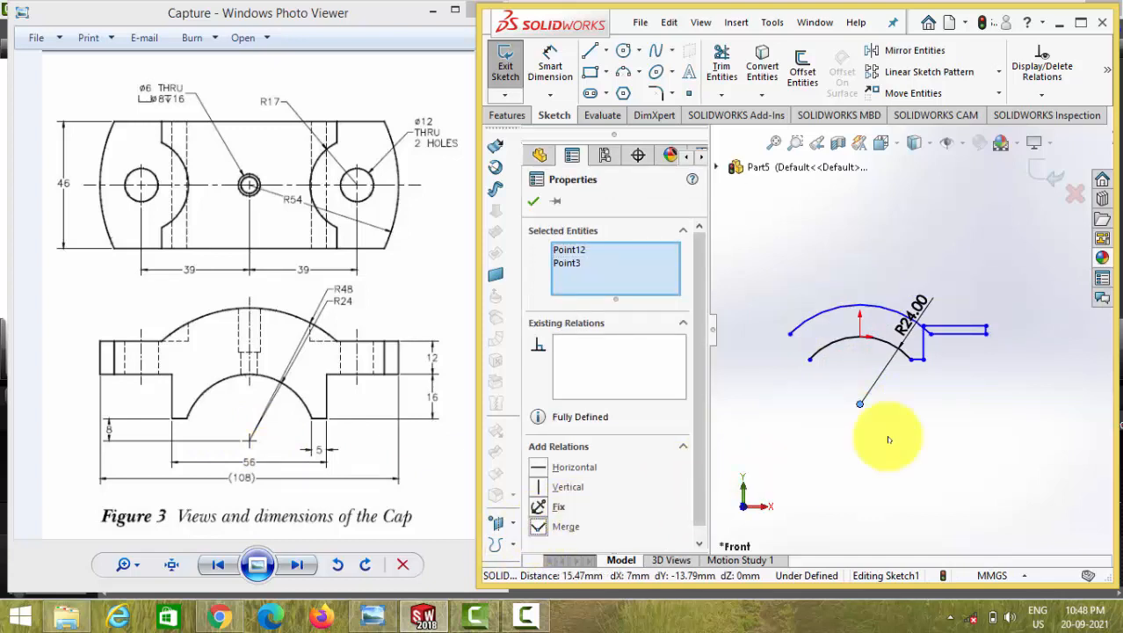
left_click(932, 411)
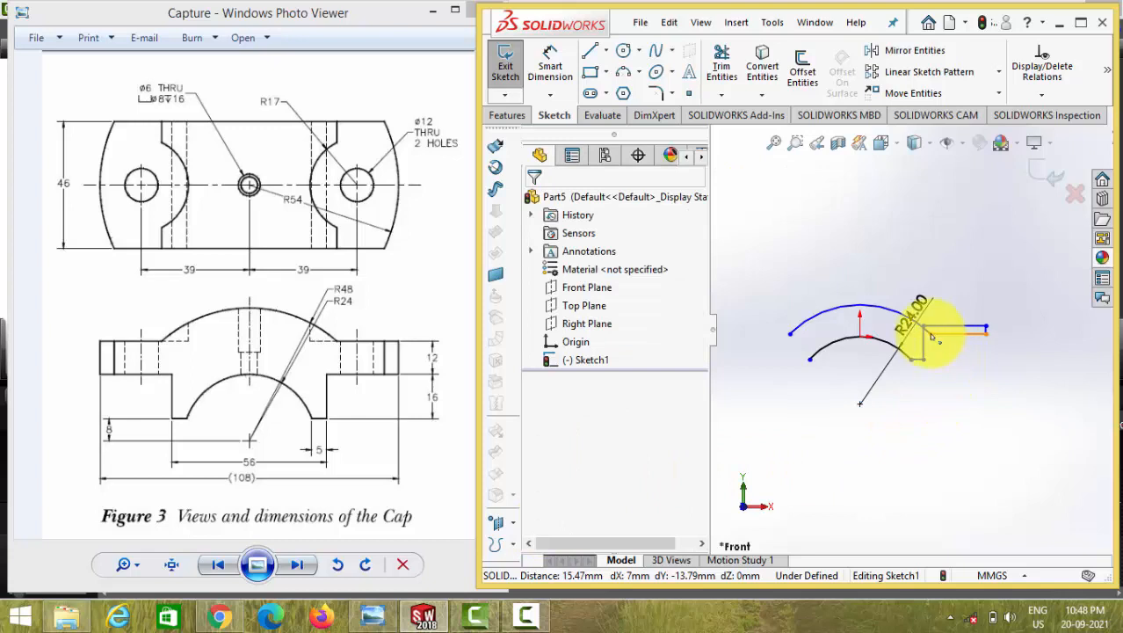
Pull the upper arc's flange end above the flange's lower line and add a horizontal relation between the arc's two endpoints.
left_click_drag(929, 336, 930, 302)
key("Escape")
left_click(918, 302)
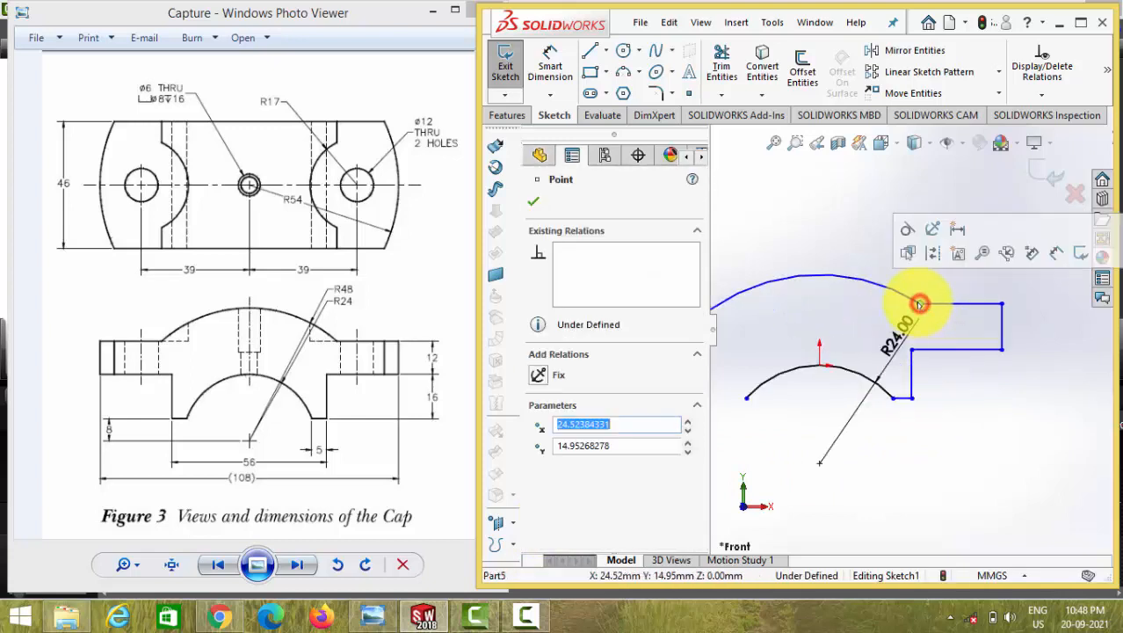
scroll(878, 343, "up", 2)
left_click(801, 331, "ctrl")
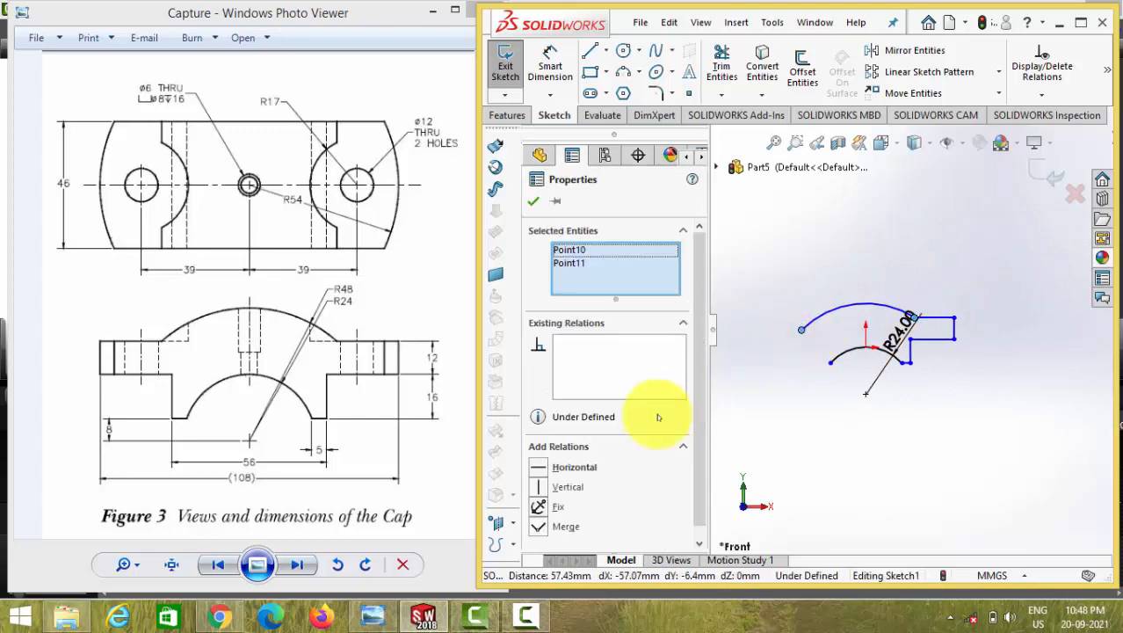
left_click(573, 468)
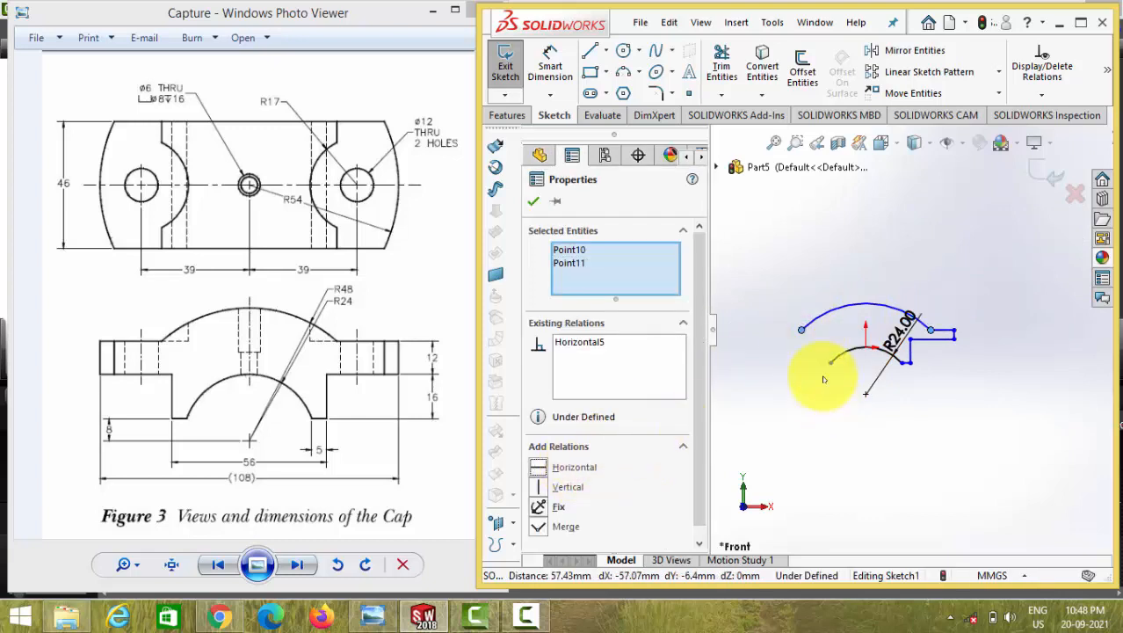
Dimension the upper arc's radius as 48 mm.
scroll(890, 376, "up", 2)
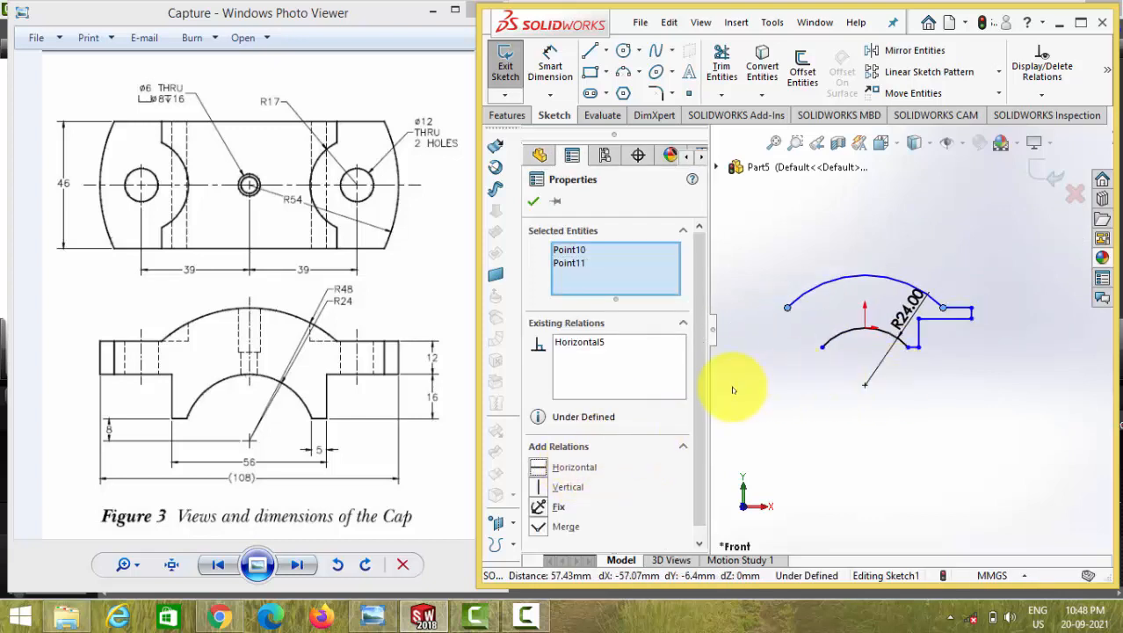
left_click(550, 67)
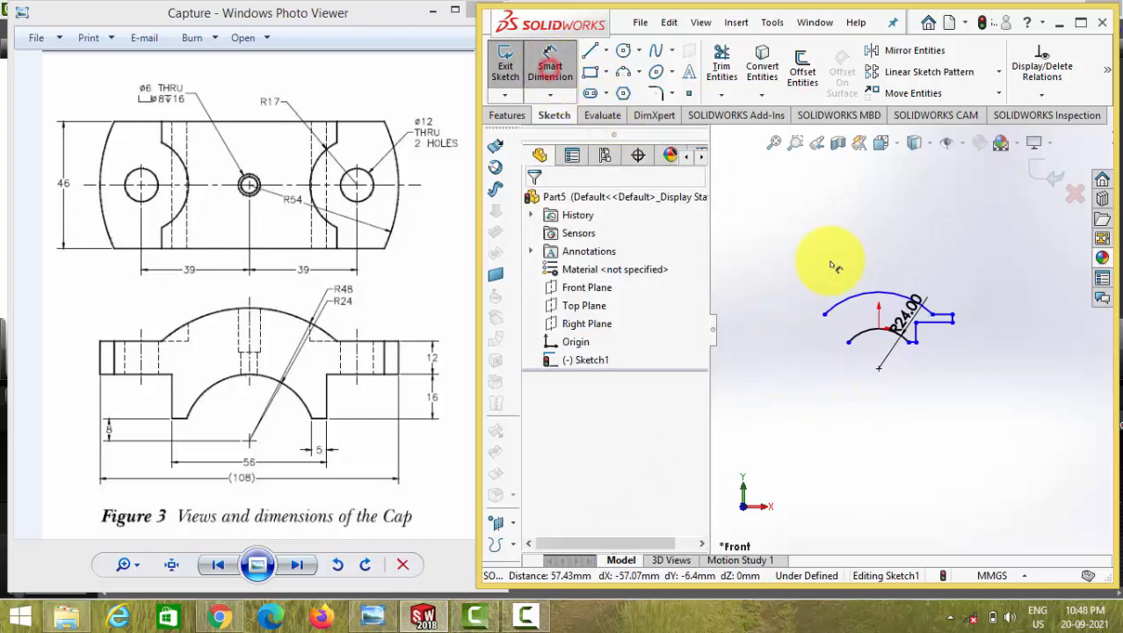
left_click(872, 299)
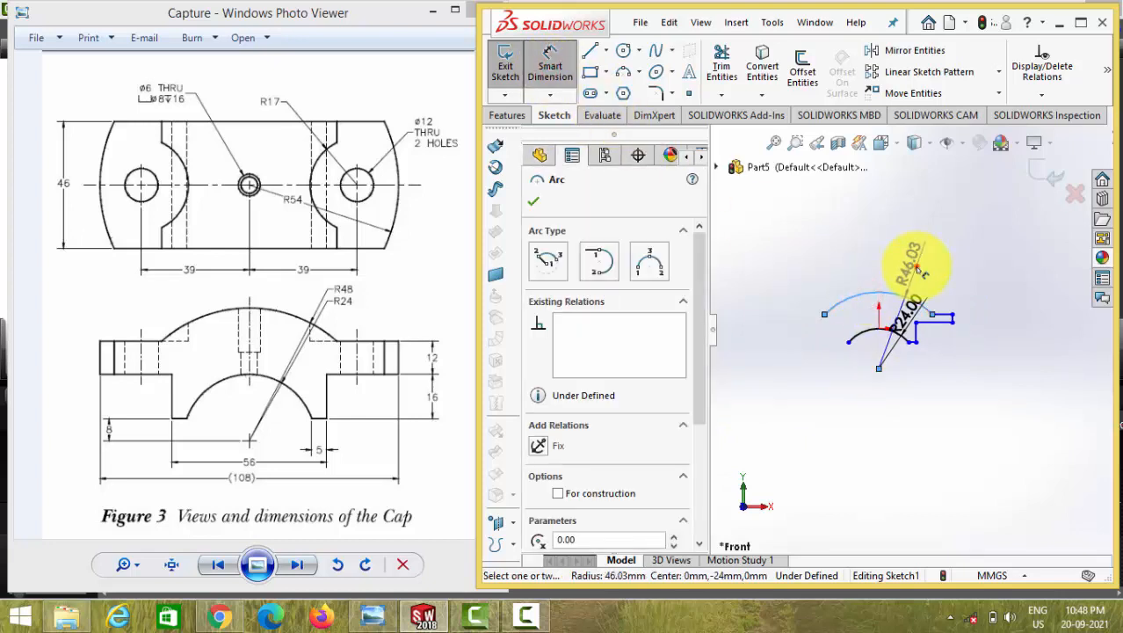
left_click(918, 267)
type("48")
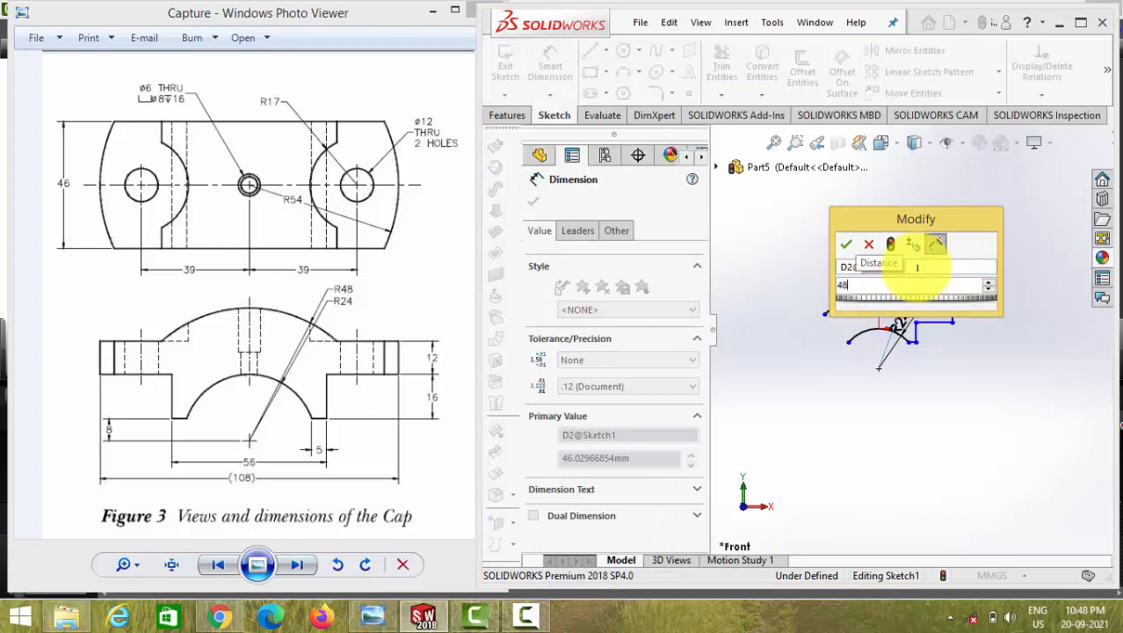
key("Return")
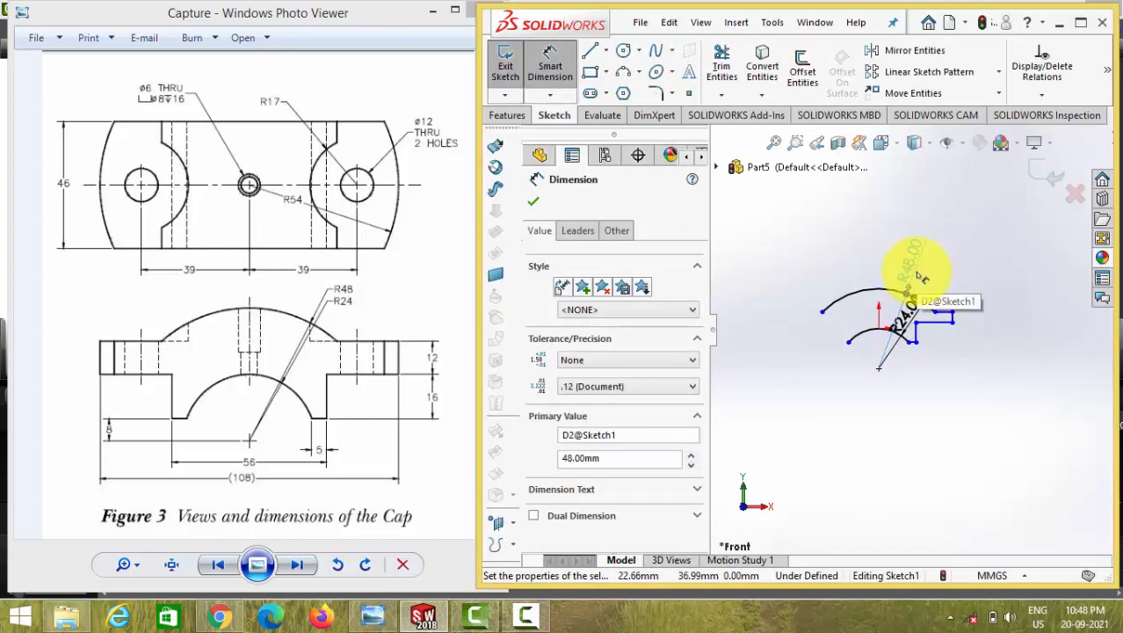
Dimension the flange's outer vertical edge as 12 mm.
scroll(992, 362, "down", 2)
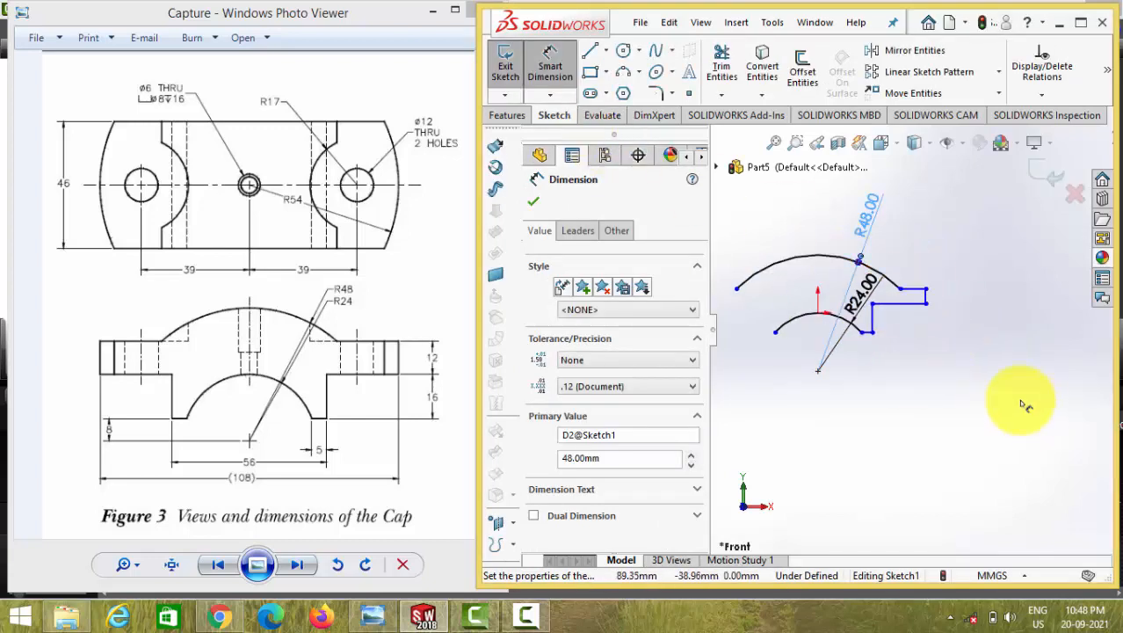
left_click(930, 301)
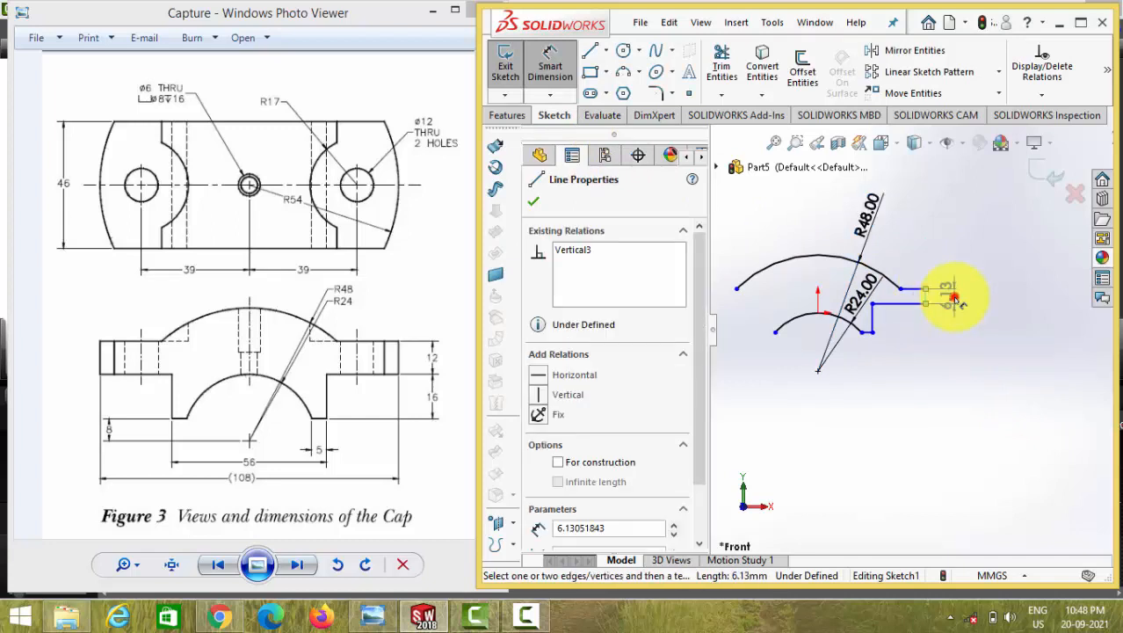
left_click(949, 298)
type("12")
key("Return")
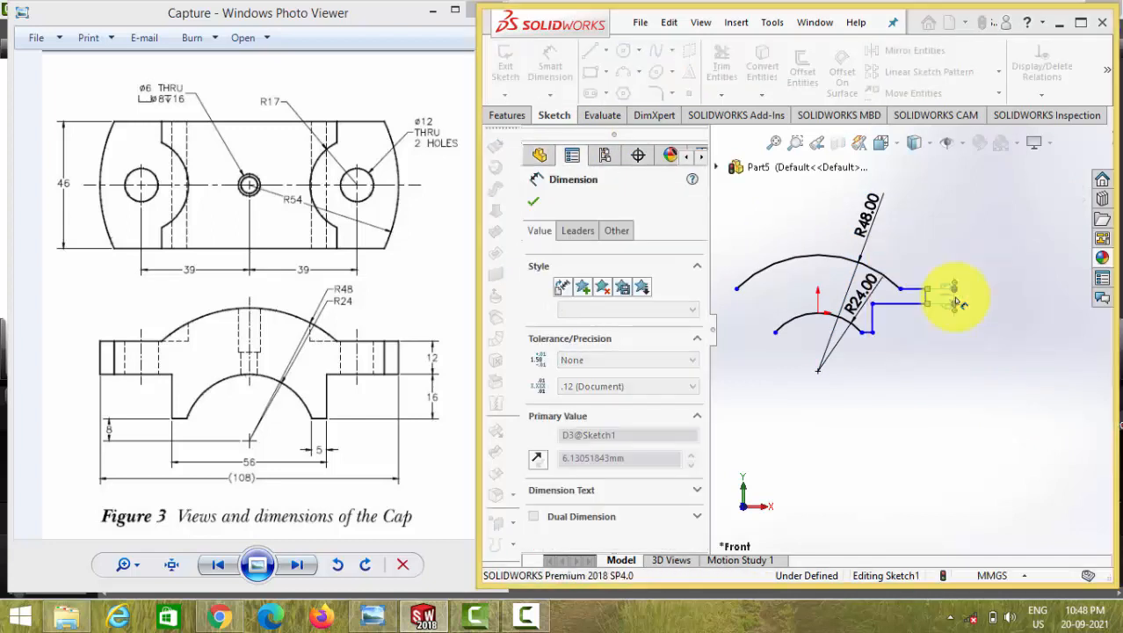
Dimension the short bottom line next to the 24 mm radius arc as 5 mm.
scroll(869, 338, "down", 2)
left_click(876, 335)
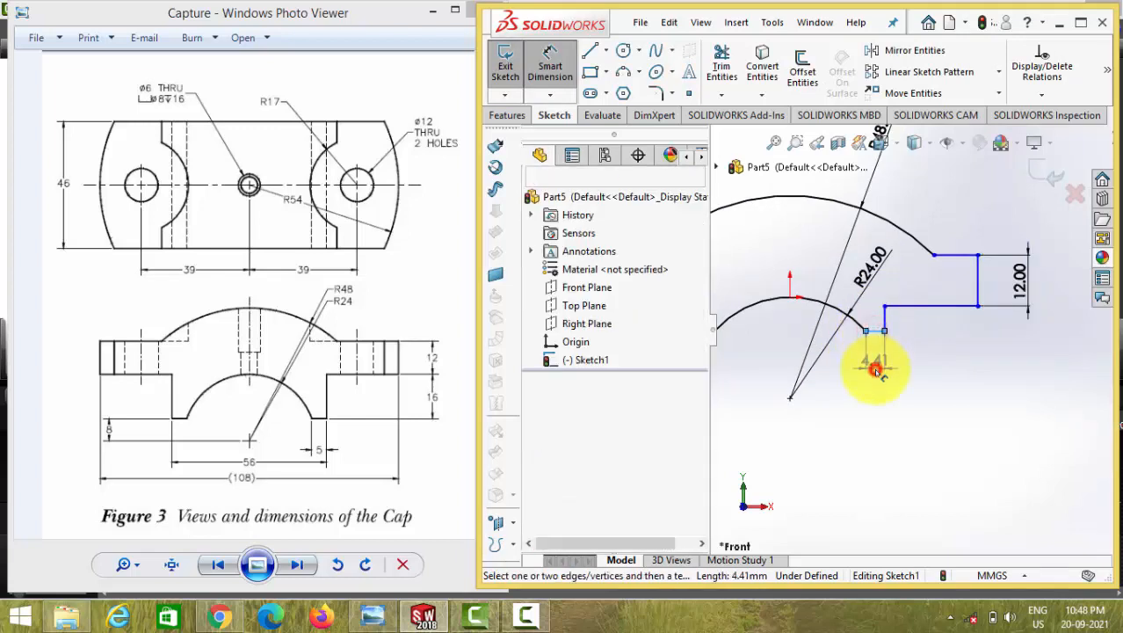
left_click(877, 371)
type("5")
key("Return")
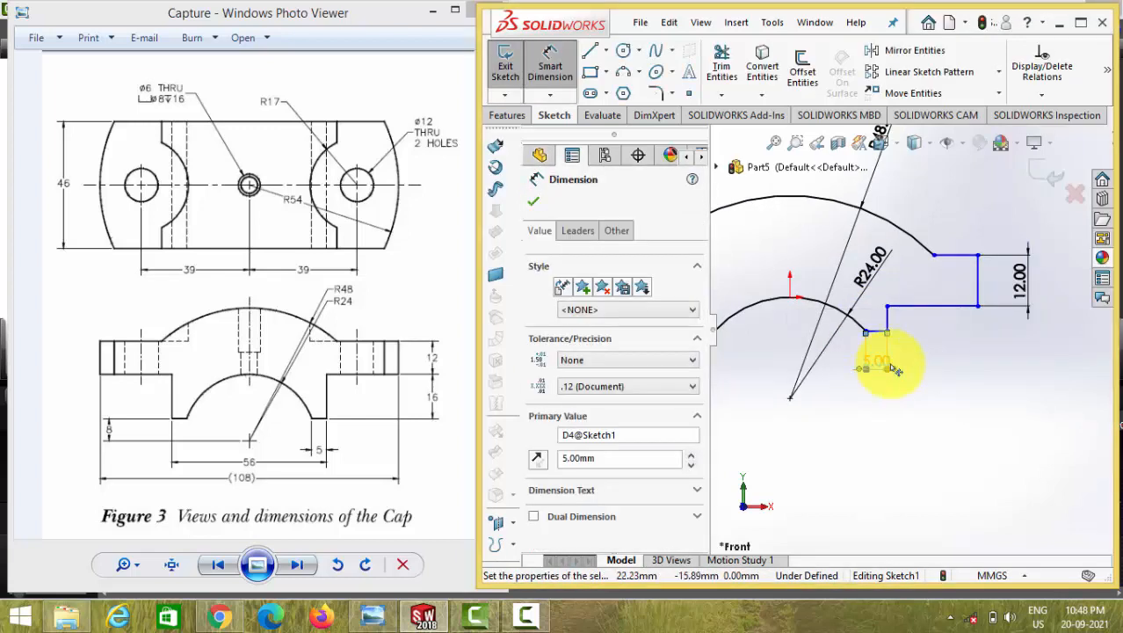
Dimension the horizontal distance from the arcs' common centre to the flange's outer lower corner as 108/2 mm.
scroll(947, 371, "up", 2)
scroll(945, 371, "up", 1)
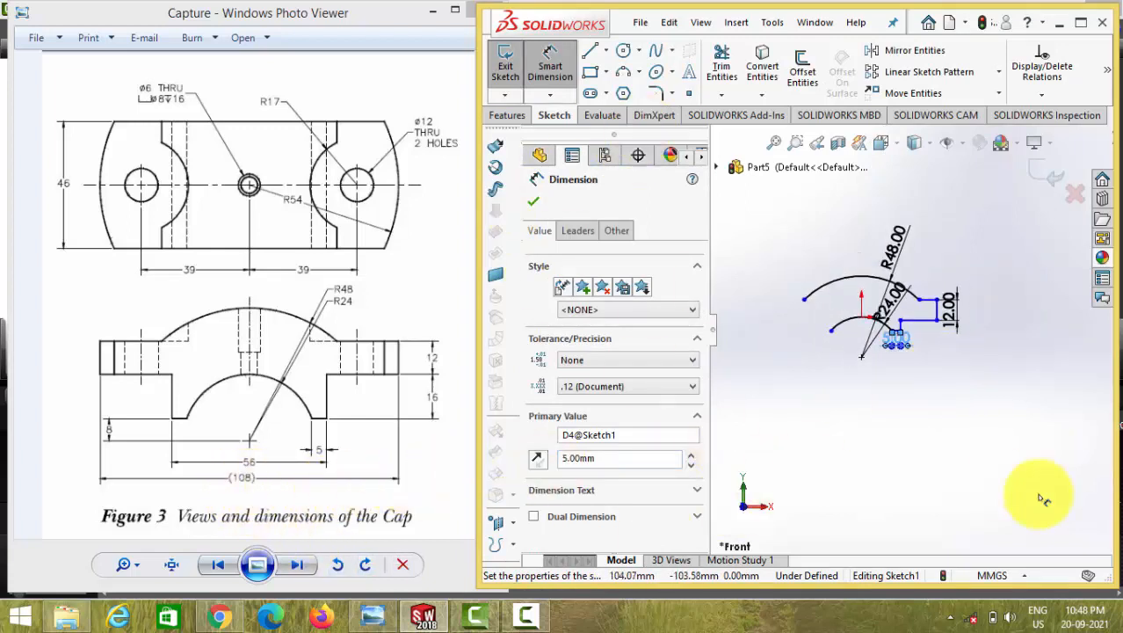
left_click(552, 67)
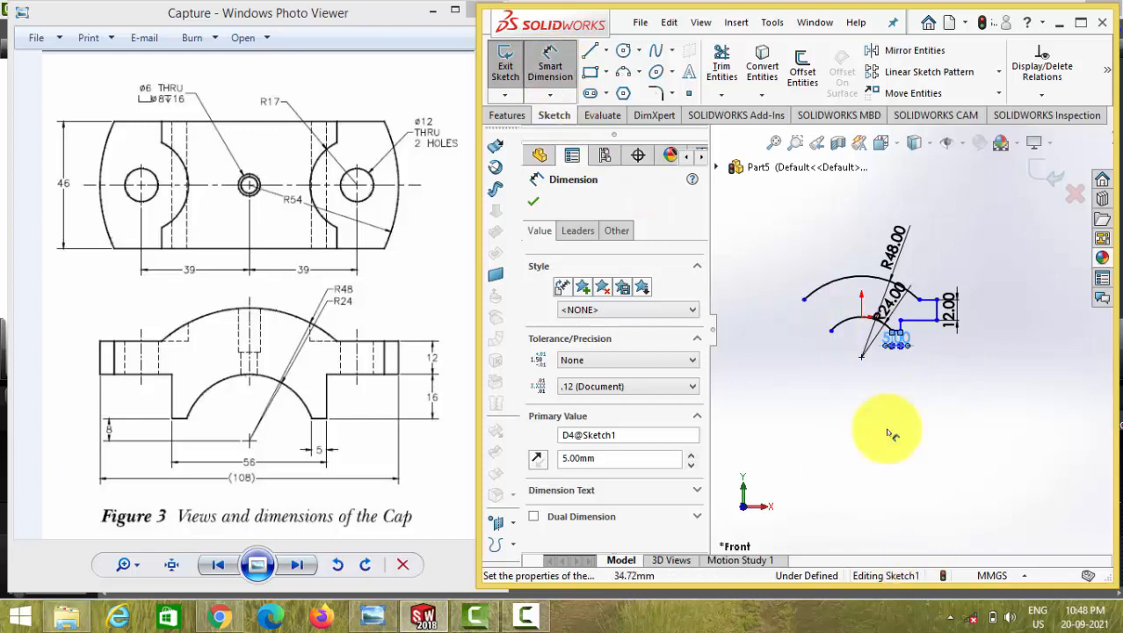
left_click(862, 356)
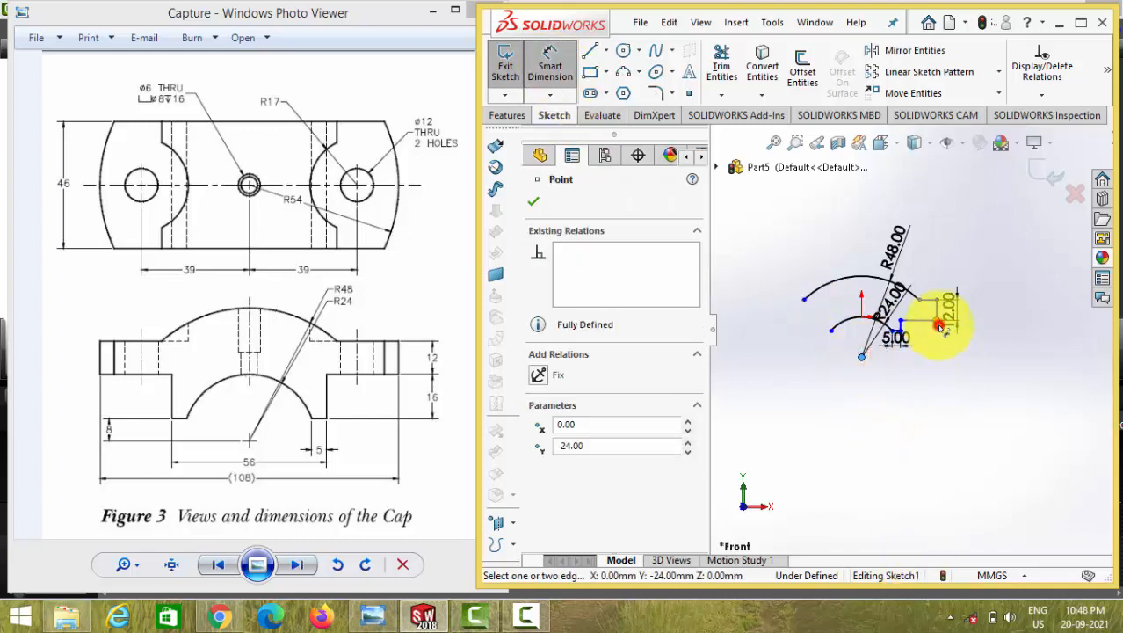
left_click(938, 325)
left_click(909, 400)
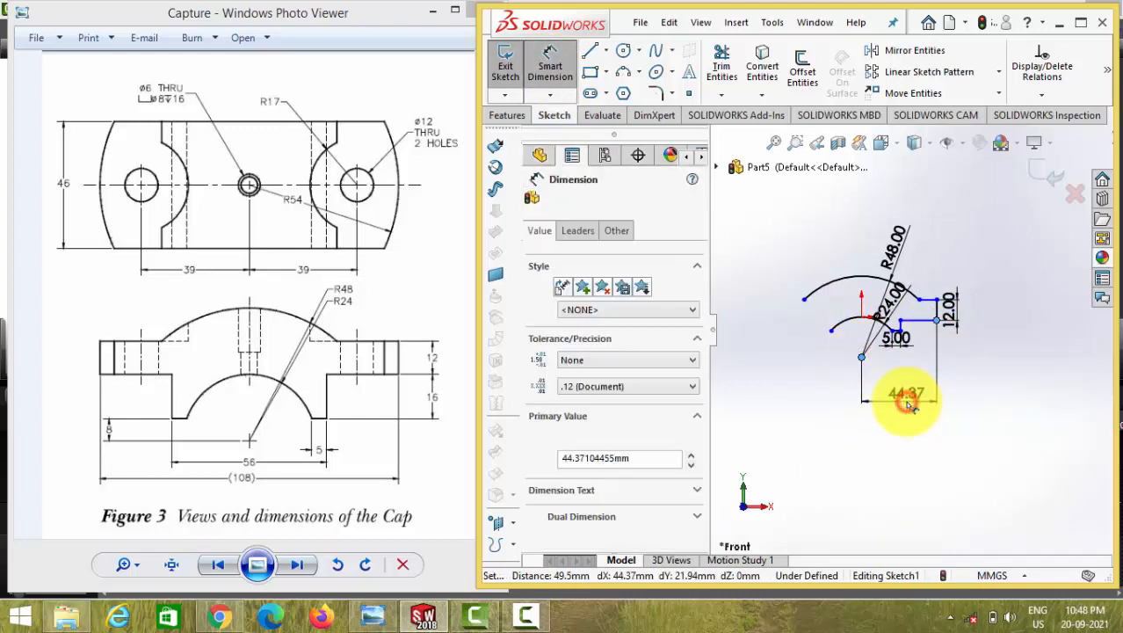
type("108/2")
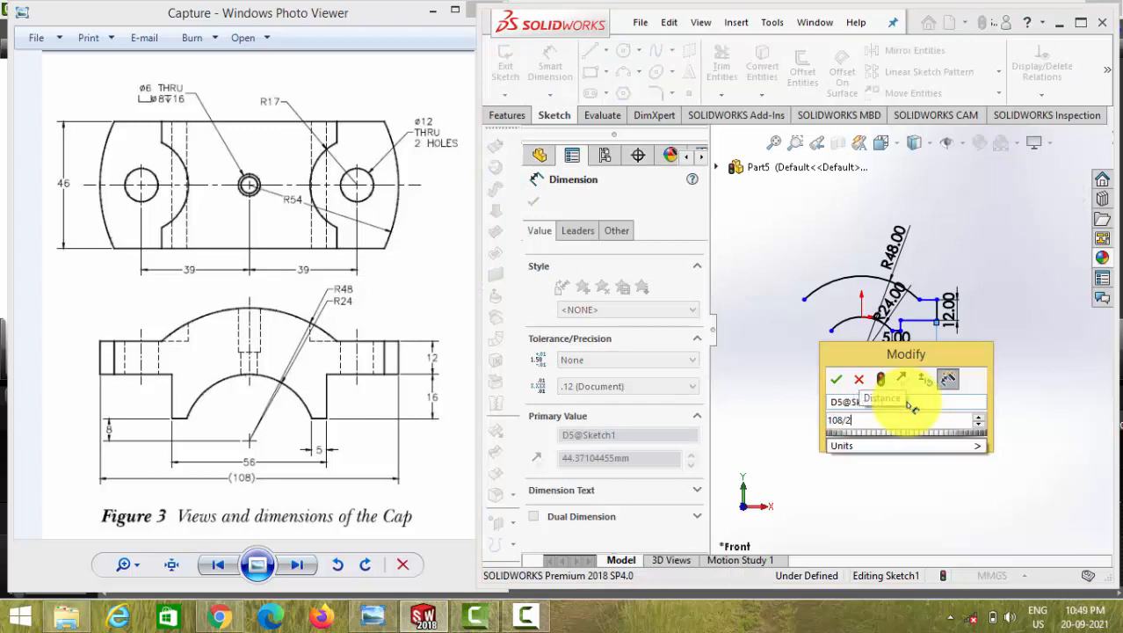
key("Return")
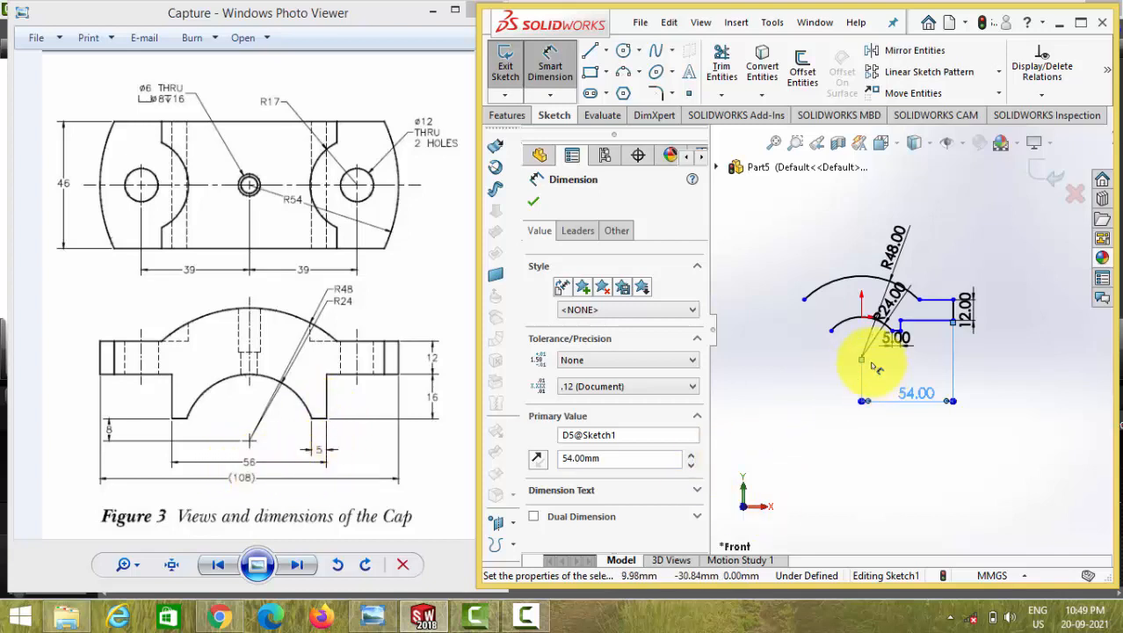
Dimension the horizontal distance from the arcs' centre to the outer end of the 5 mm bottom line as 56/2 mm.
scroll(904, 332, "down", 4)
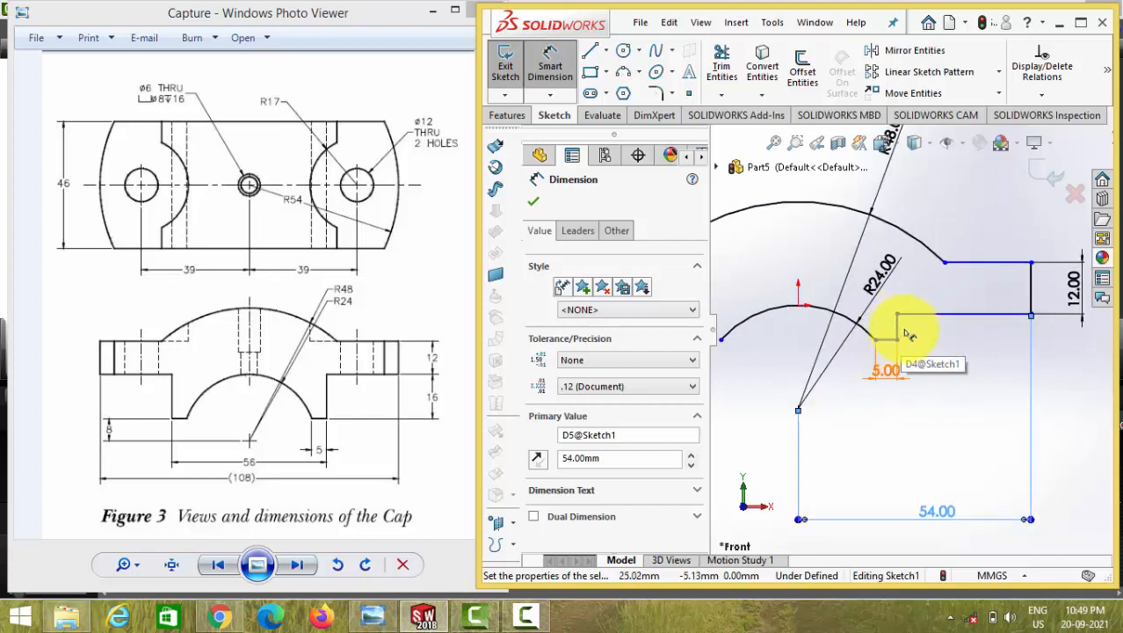
left_click(896, 341)
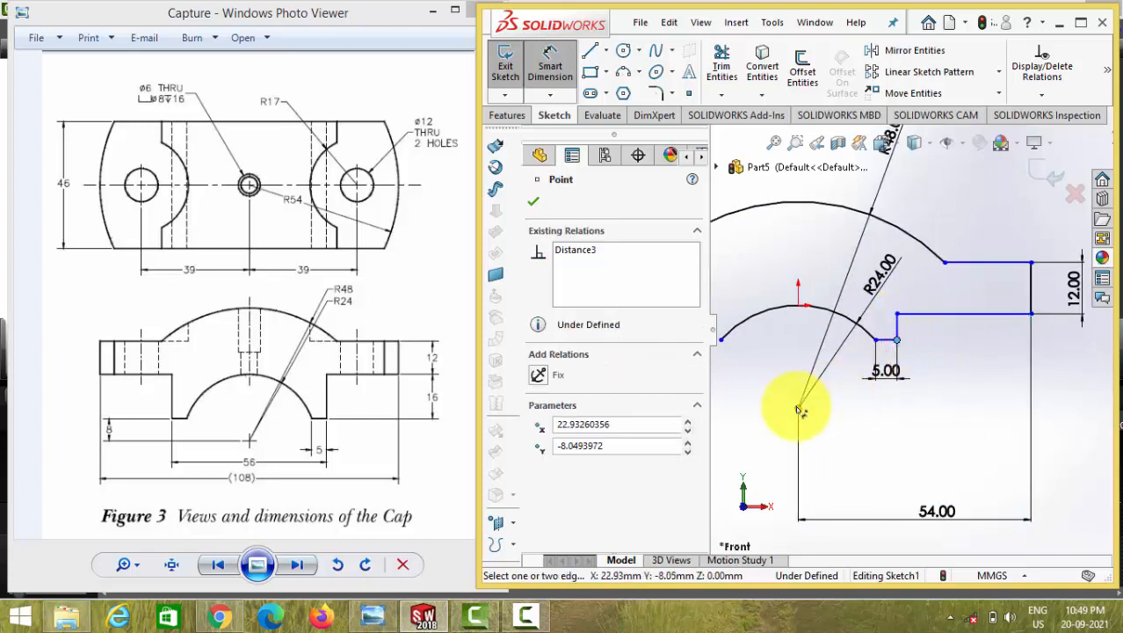
left_click(797, 410)
left_click(848, 439)
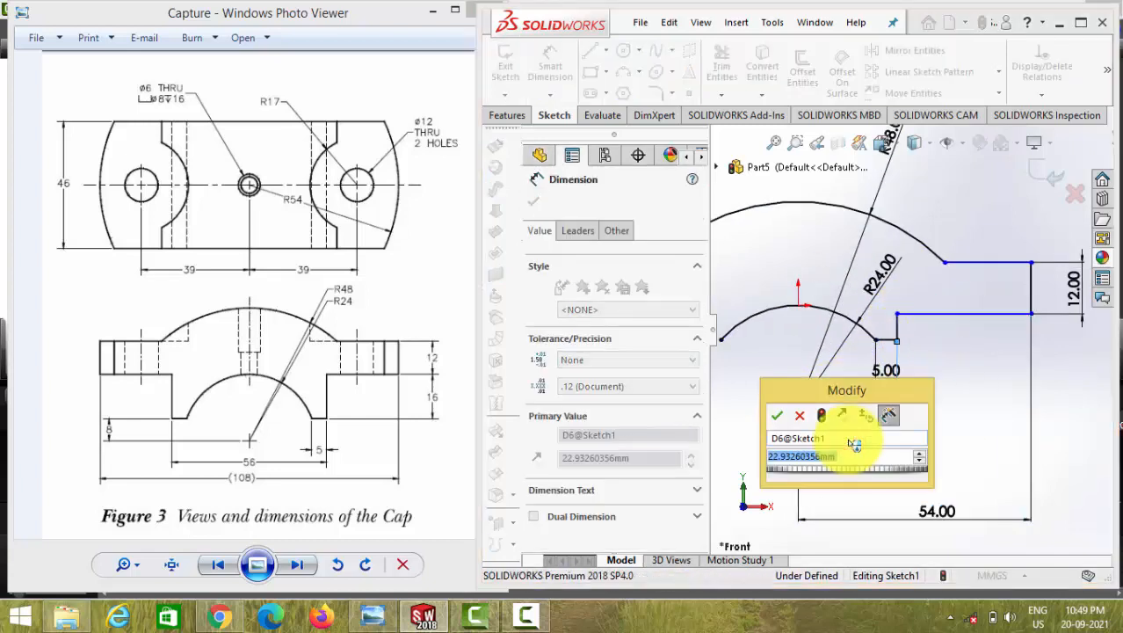
type("56/2")
key("Return")
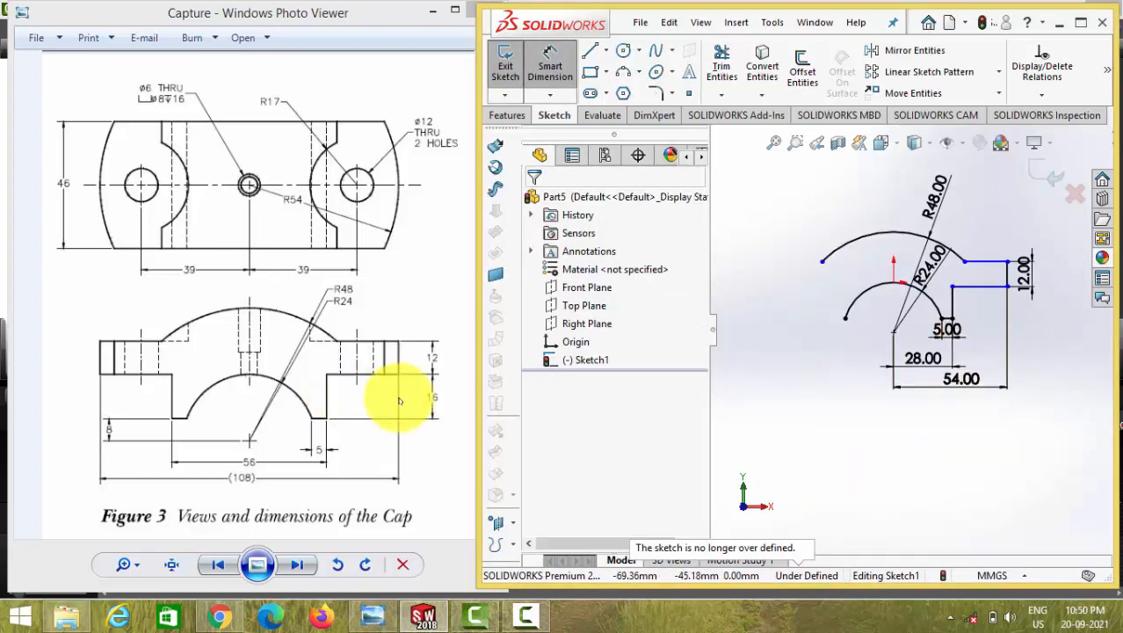
Dimension the vertical line between the 5 mm bottom line and the flange's underside as 16 mm.
left_click(552, 67)
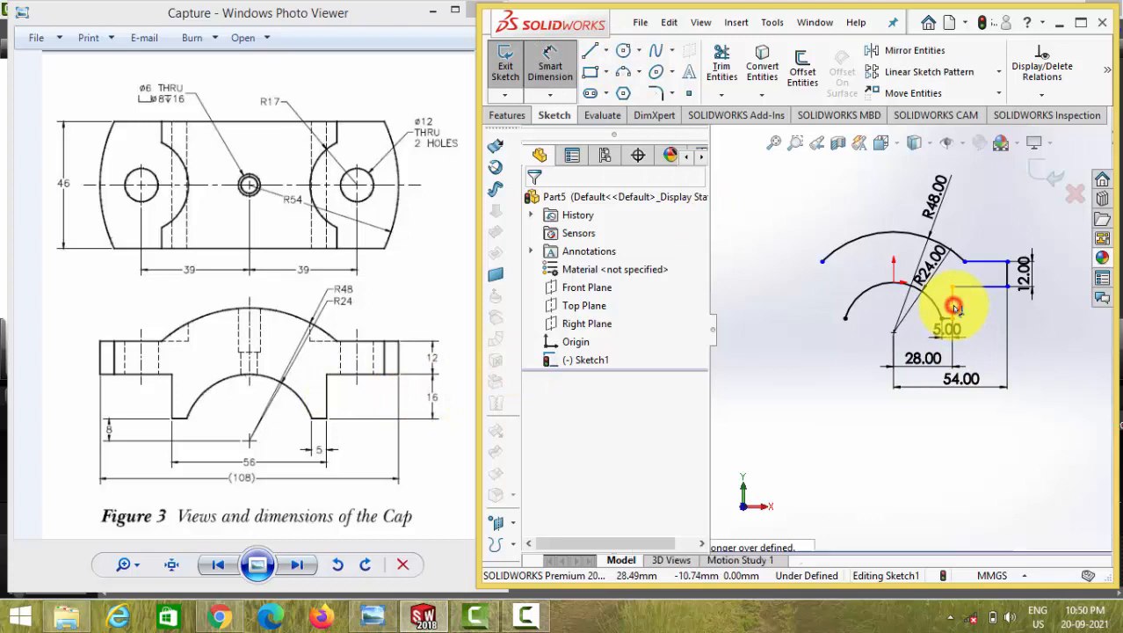
left_click(952, 303)
left_click(1035, 315)
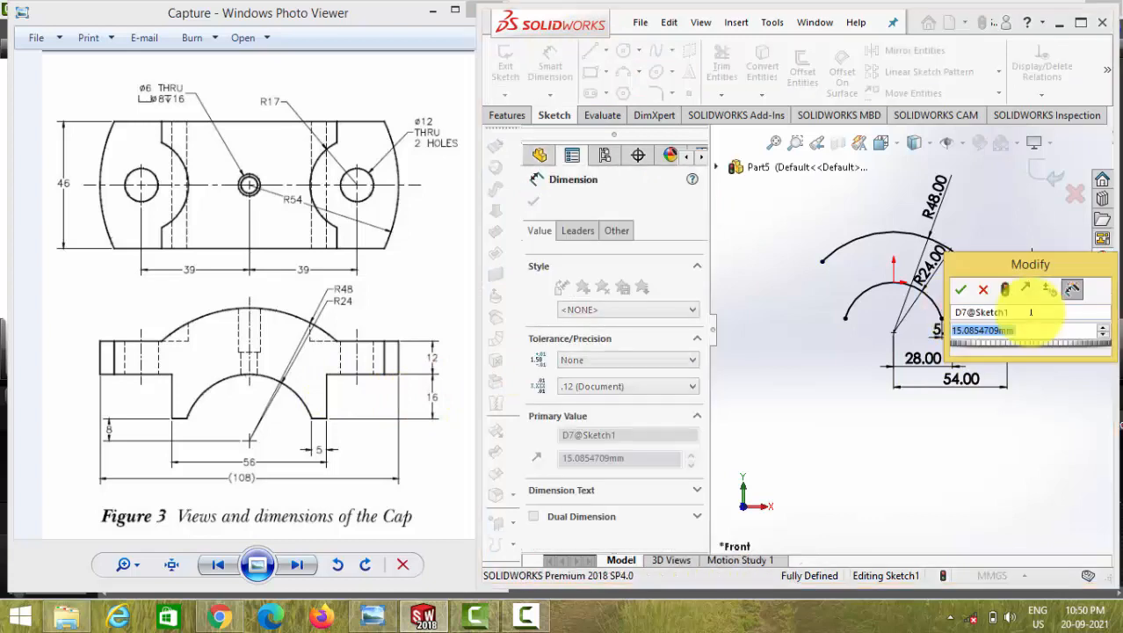
type("16")
key("Return")
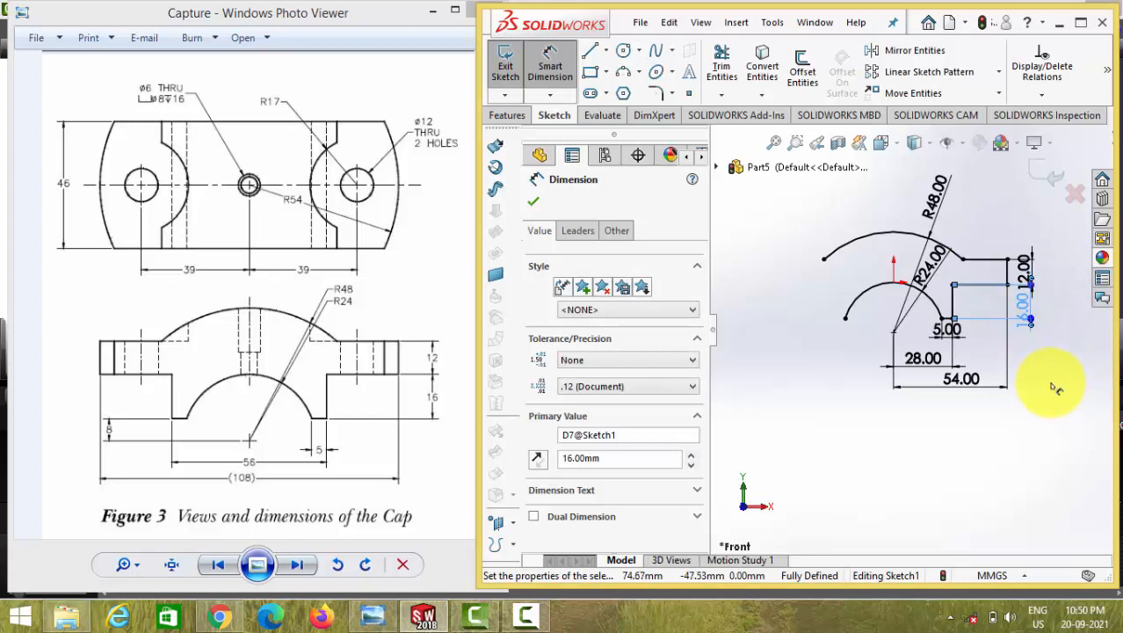
Draw a vertical centerline from the sketch origin down past the arcs' common centre.
scroll(1028, 364, "down", 2)
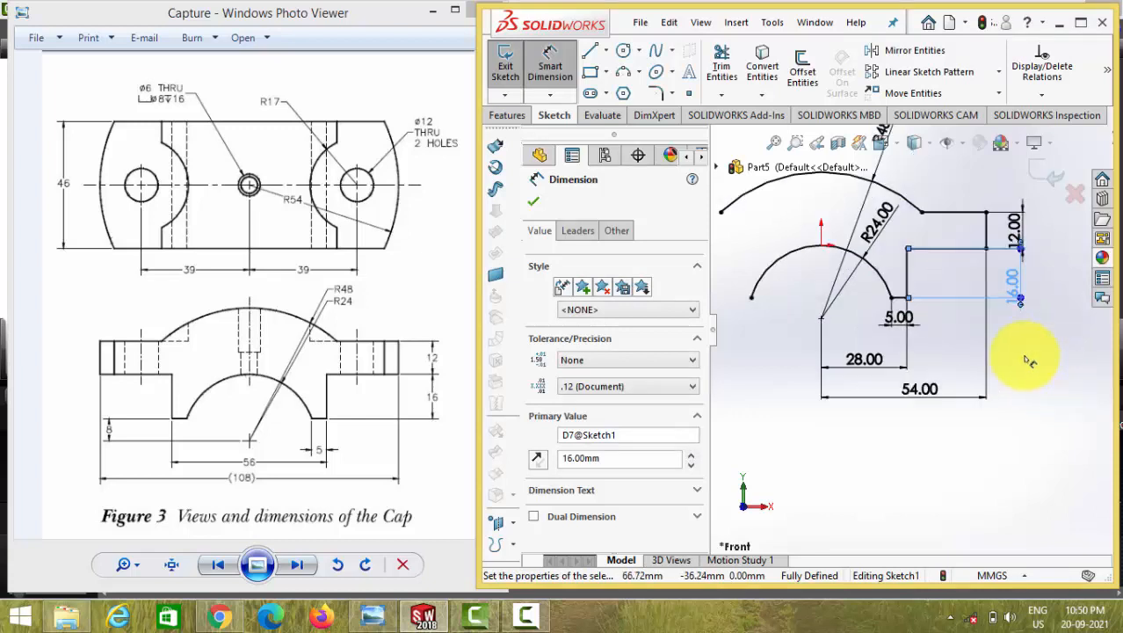
scroll(945, 246, "up", 2)
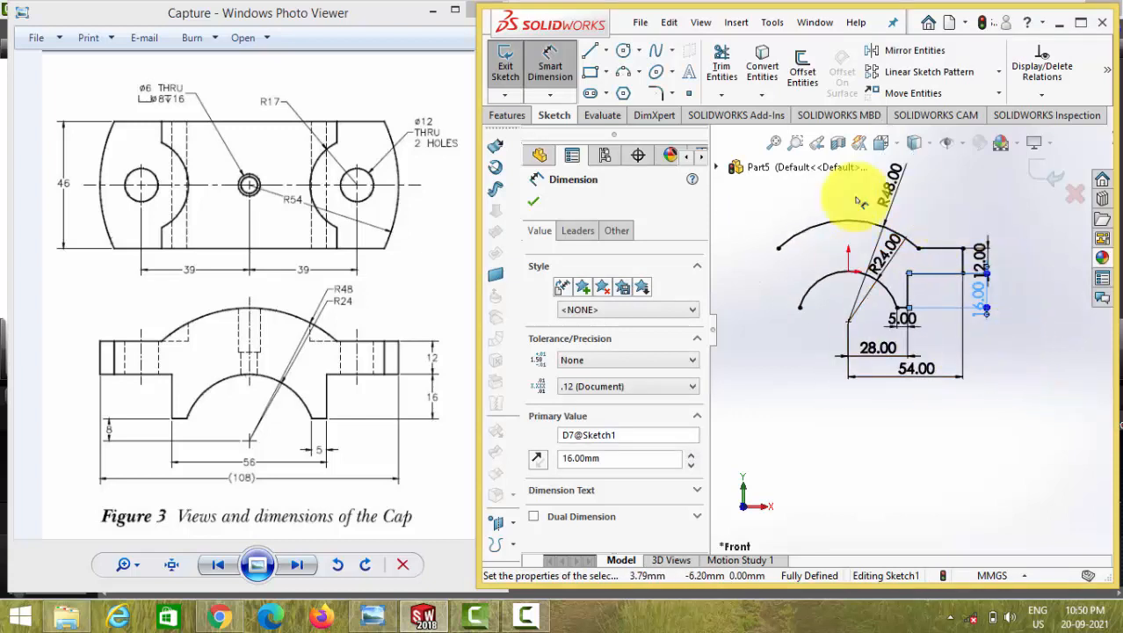
left_click(606, 51)
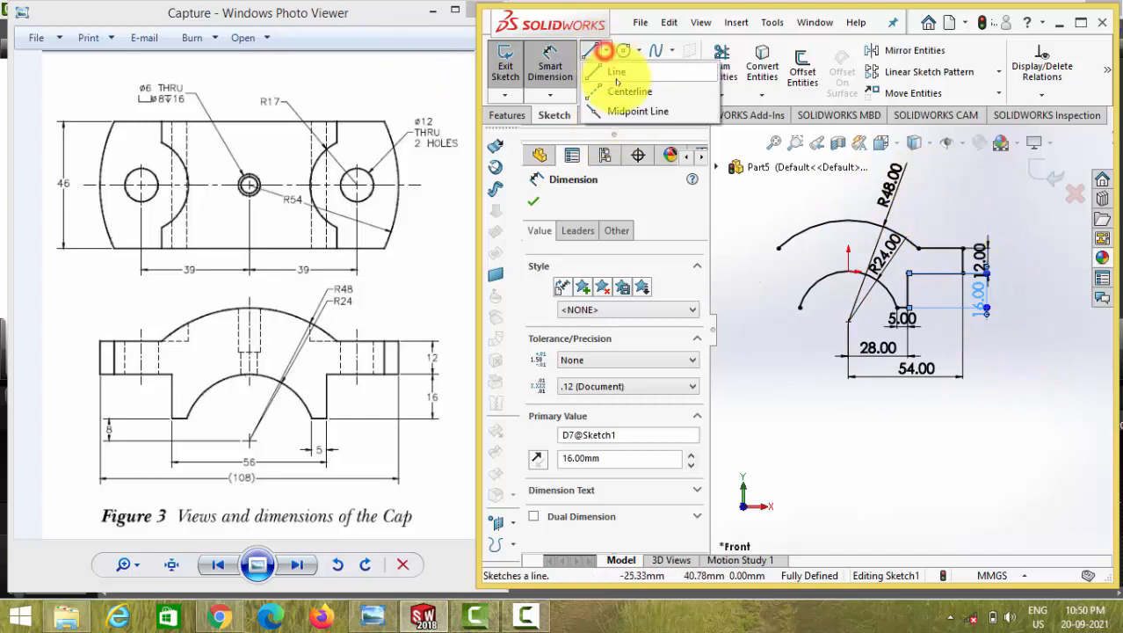
left_click(597, 83)
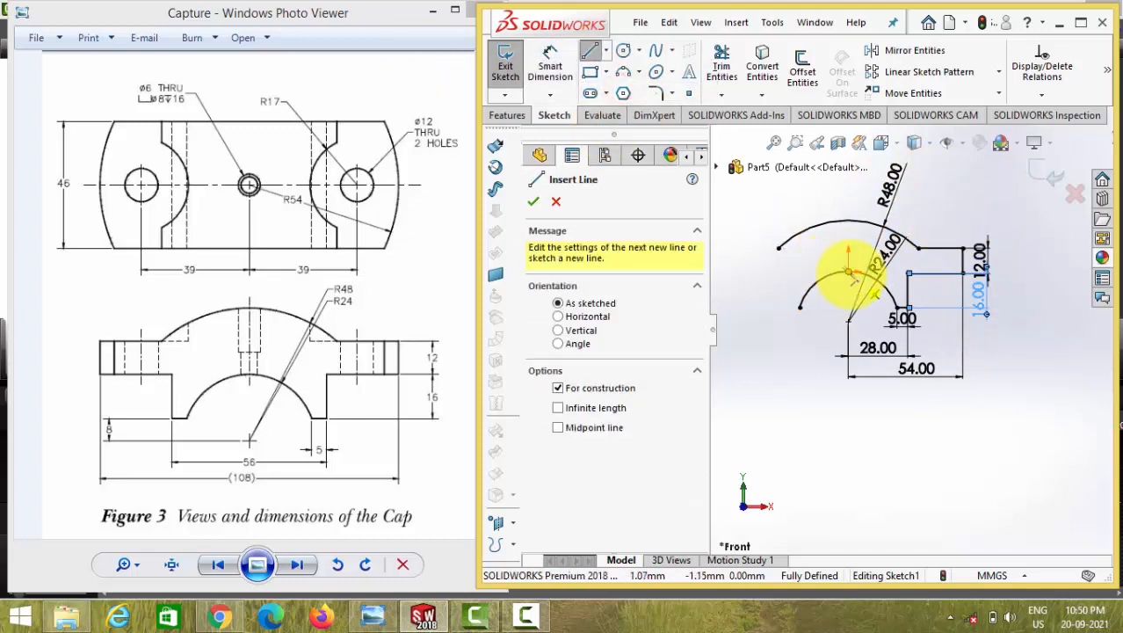
left_click(849, 273)
left_click(849, 344)
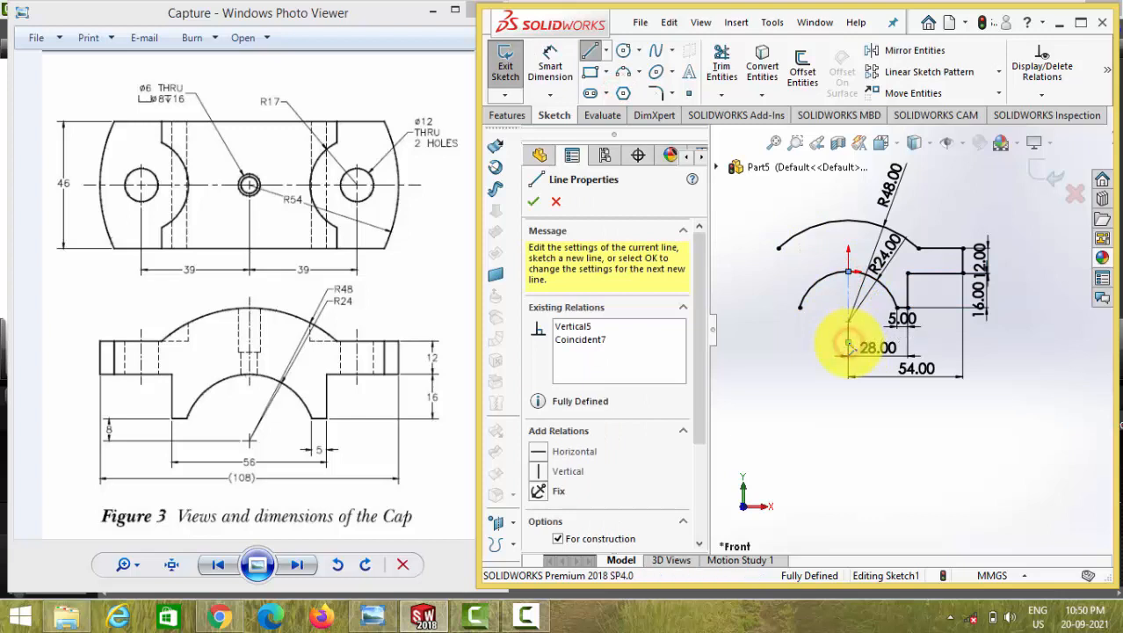
Mirror the five straight lines of the flange and leg about the vertical centerline to close the cap's front profile.
key("Escape")
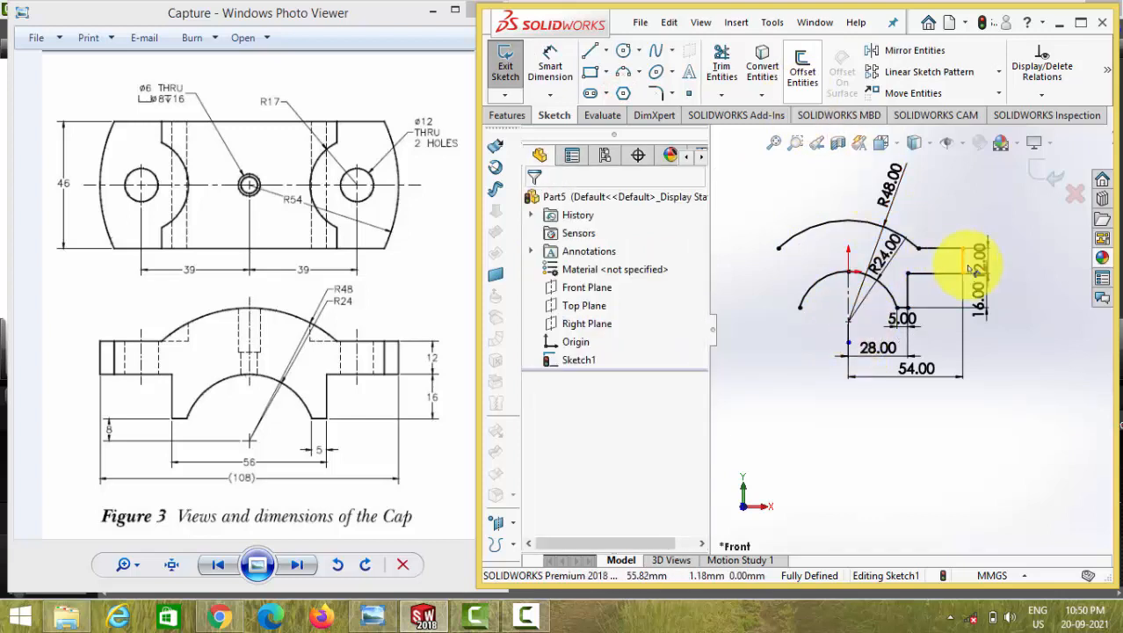
mouse_move(897, 194)
left_mouse_down()
mouse_move(948, 300)
mouse_move(932, 204)
mouse_move(883, 178)
mouse_move(965, 351)
mouse_move(1002, 380)
left_mouse_up()
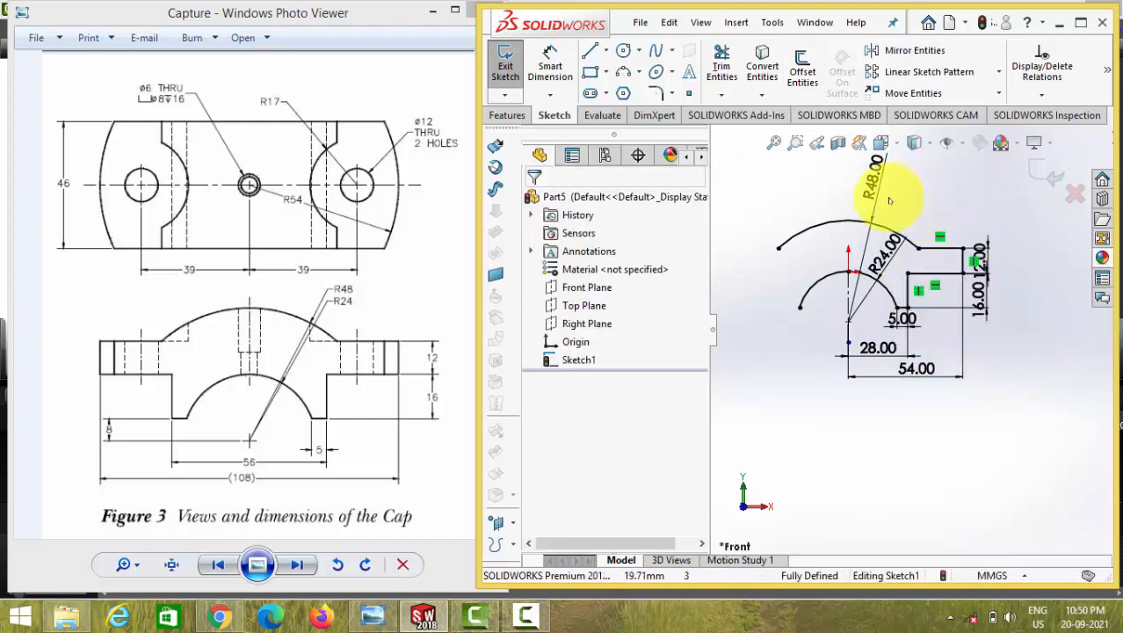
mouse_move(860, 174)
left_mouse_down()
mouse_move(967, 401)
mouse_move(1008, 394)
left_mouse_up()
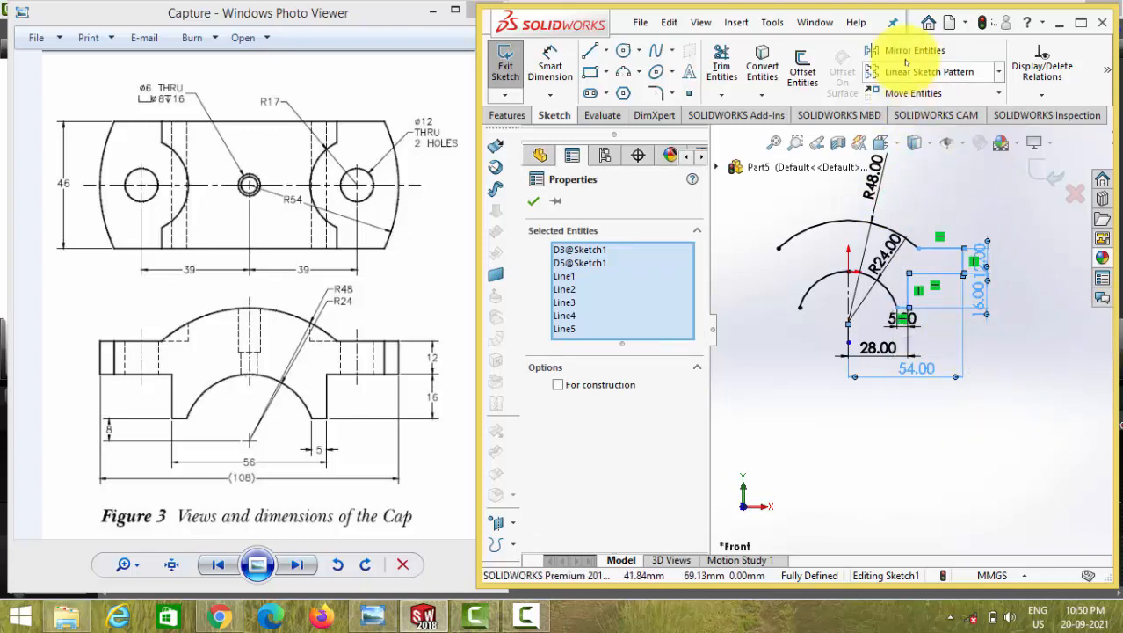
left_click(902, 53)
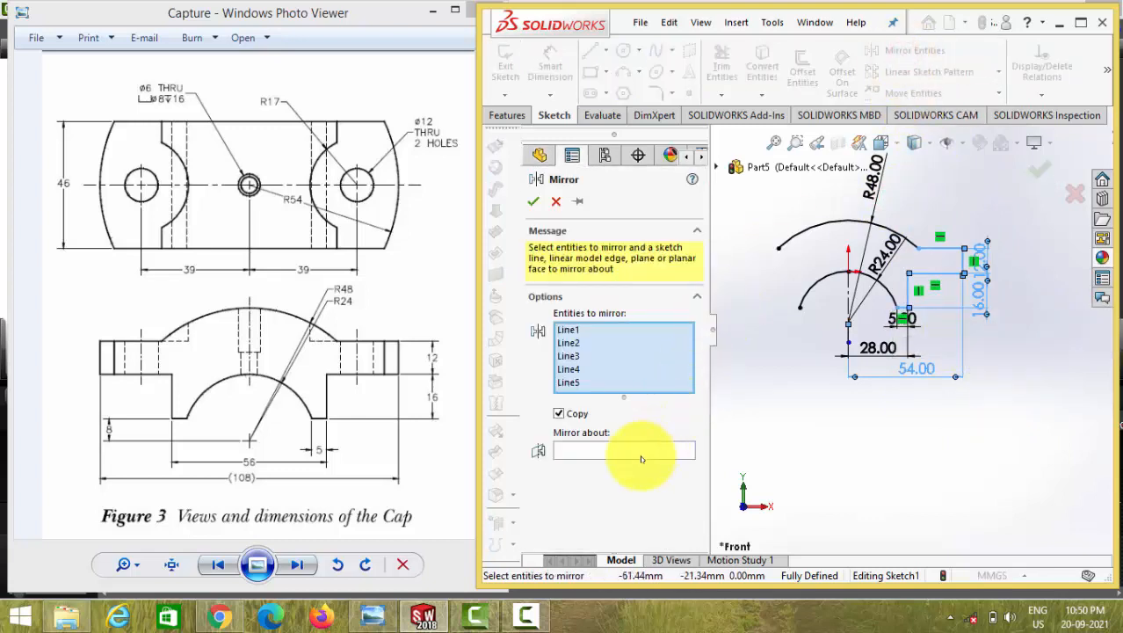
left_click(590, 450)
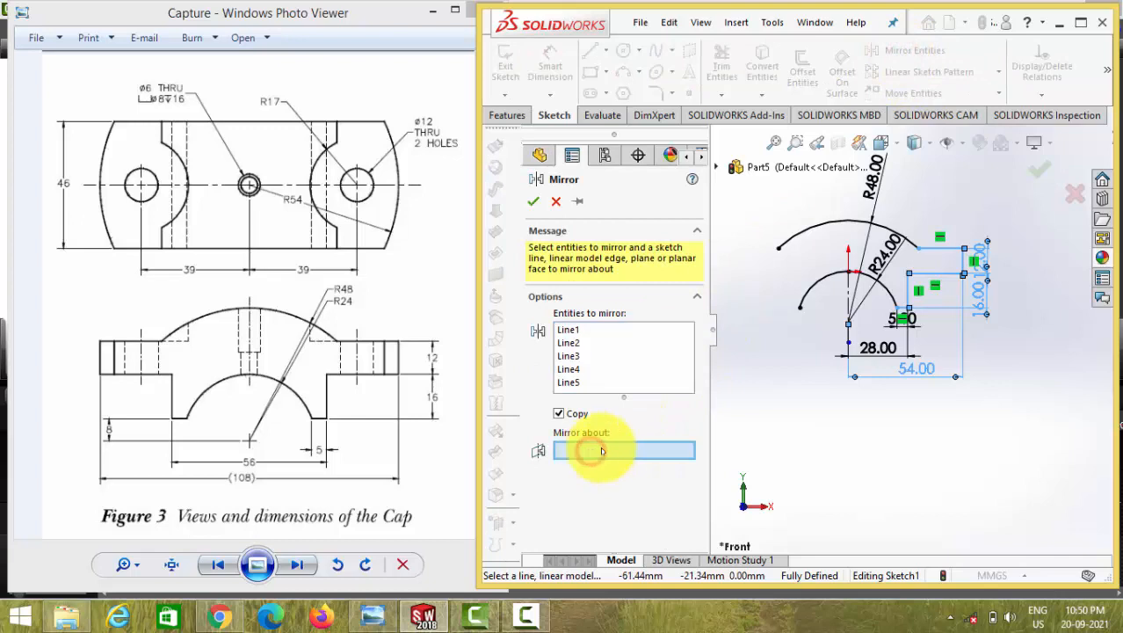
left_click(849, 304)
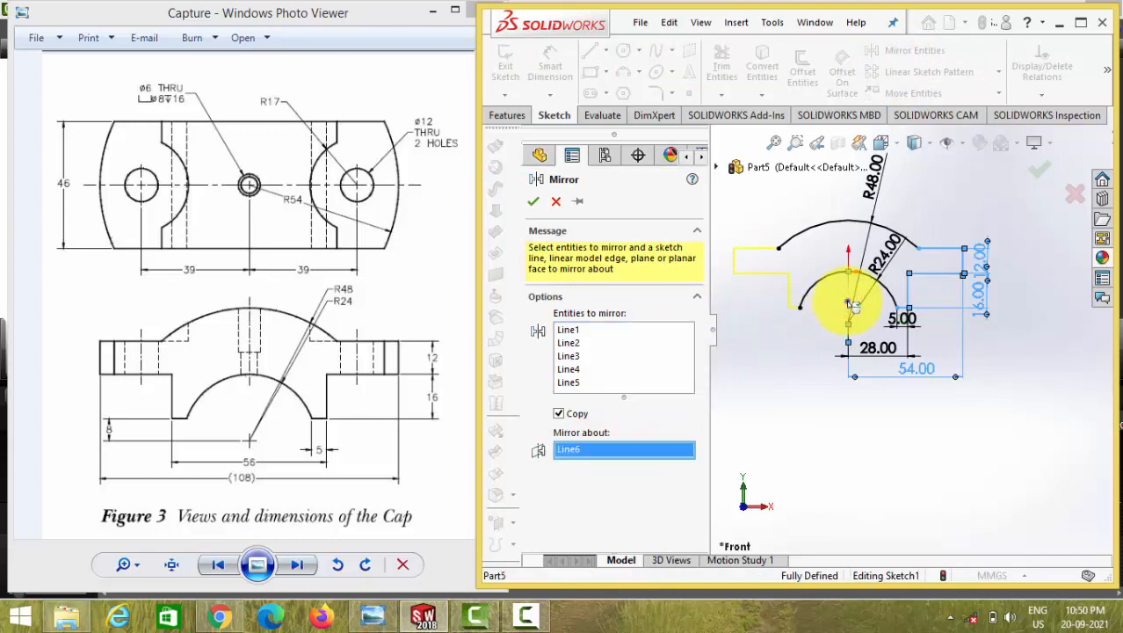
right_click(849, 304)
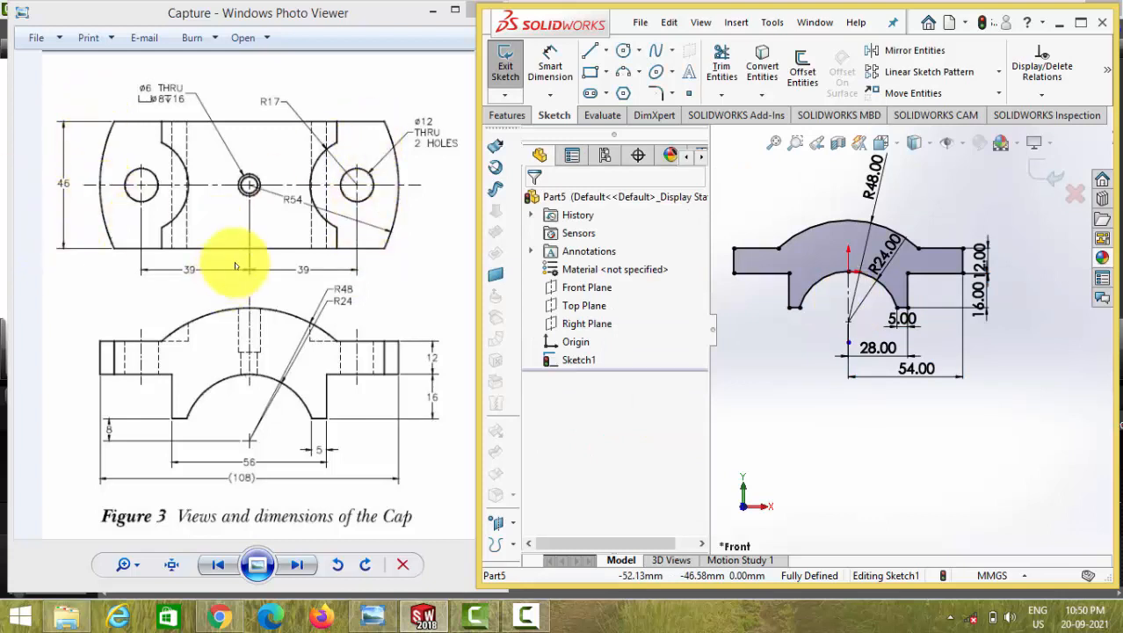
Extrude the closed front profile 46 mm with the Mid Plane end condition.
left_click(506, 116)
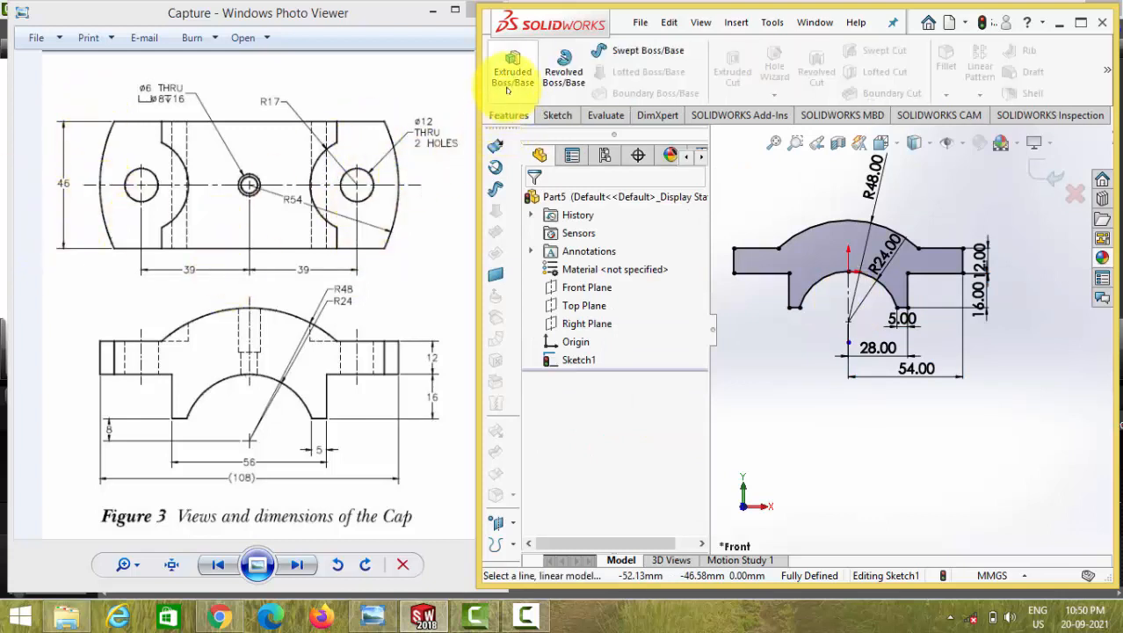
left_click(510, 83)
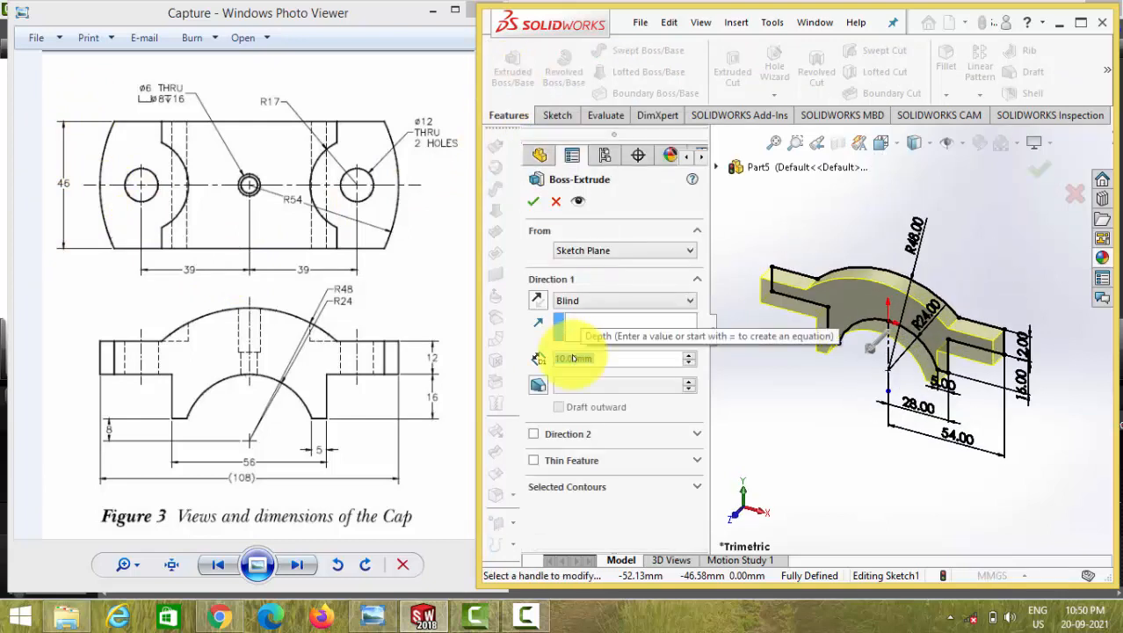
type("46")
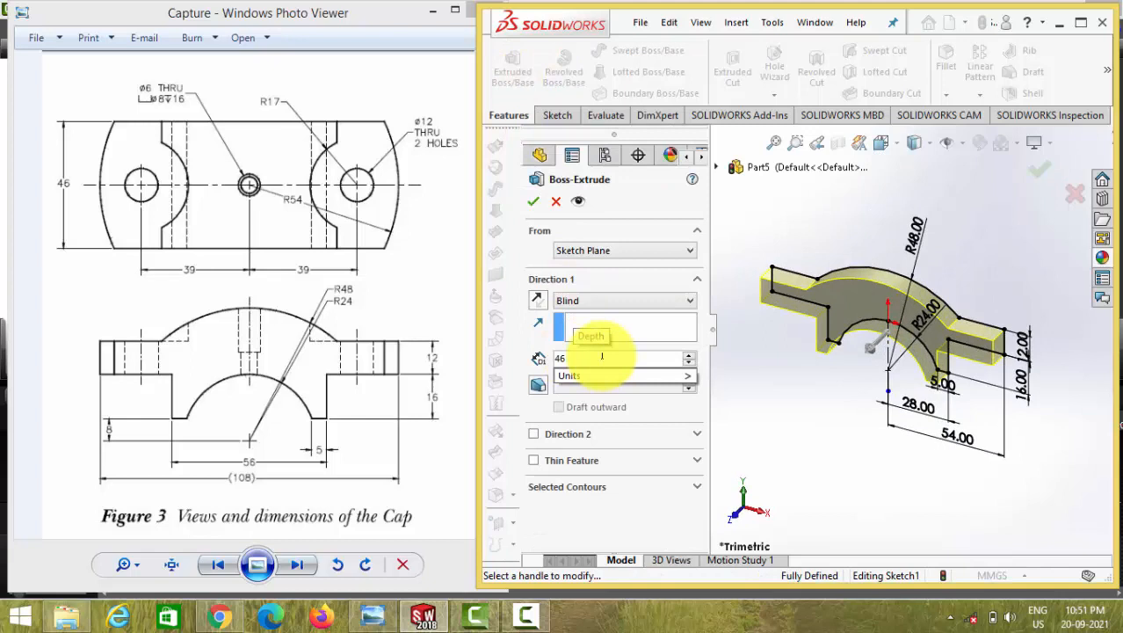
left_click(618, 309)
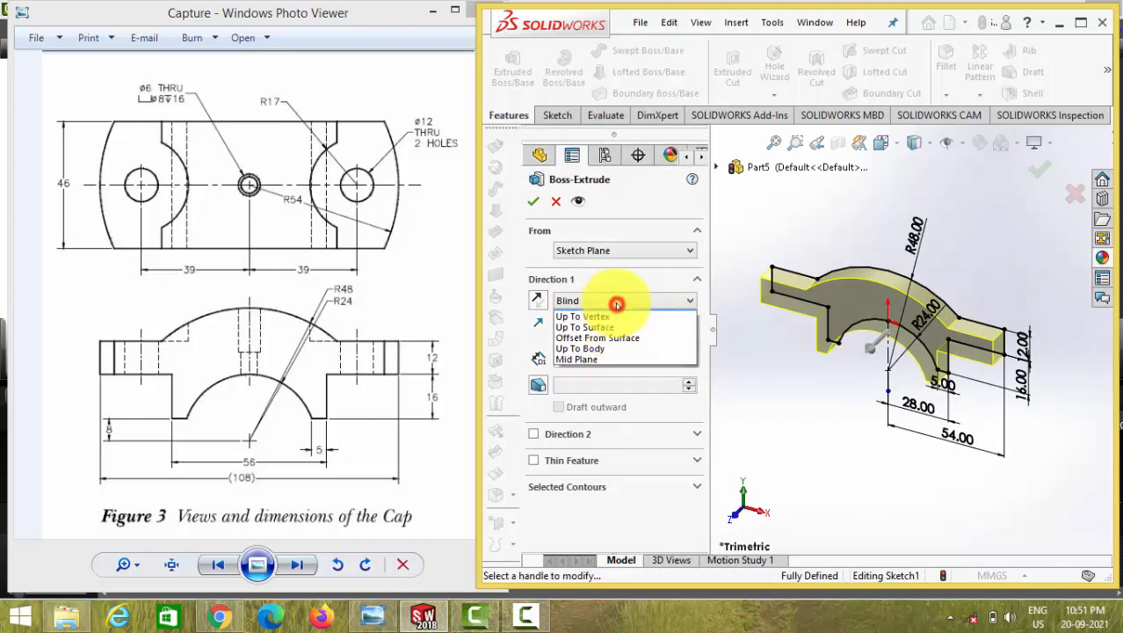
left_click(597, 364)
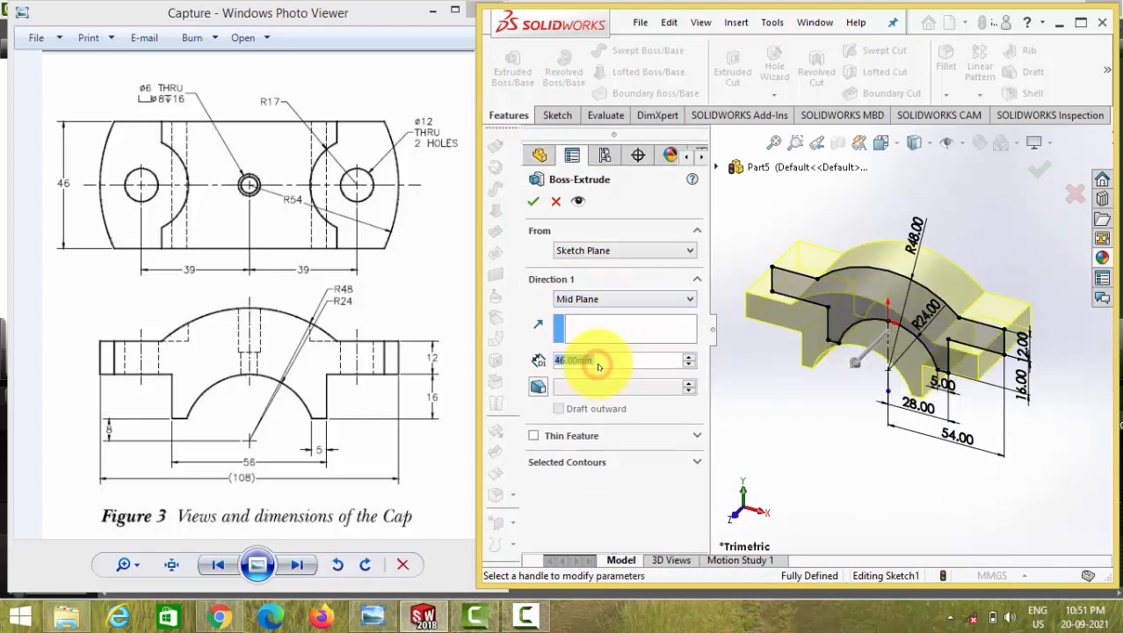
left_click(536, 202)
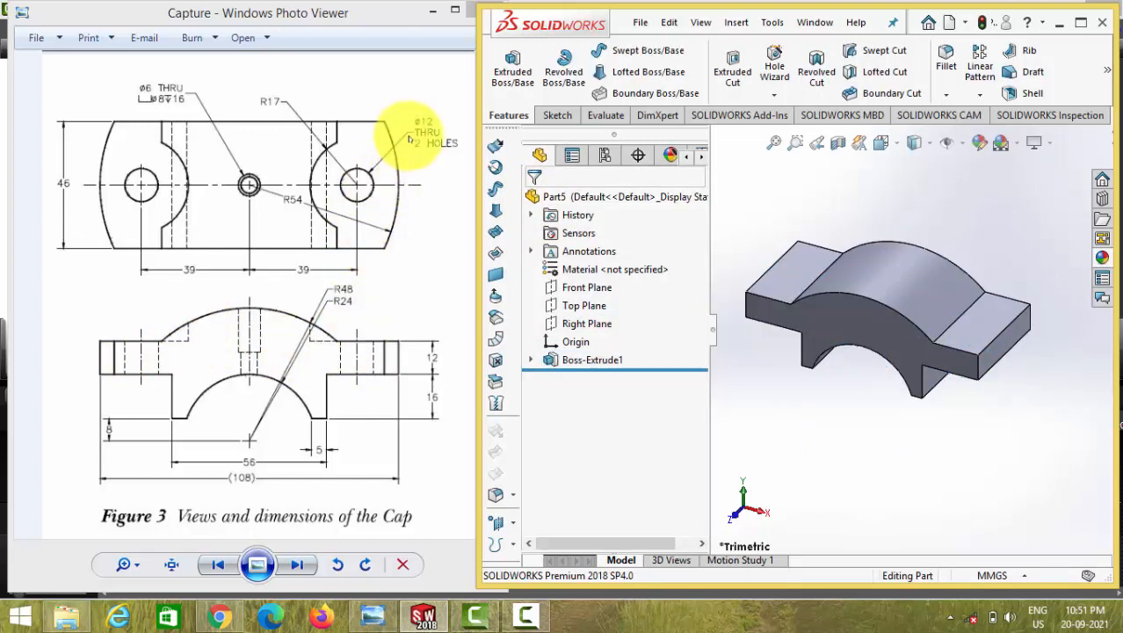
Start a sketch on the +X flange's upper face and draw a circle about 16 mm in diameter near its middle.
left_click(975, 323)
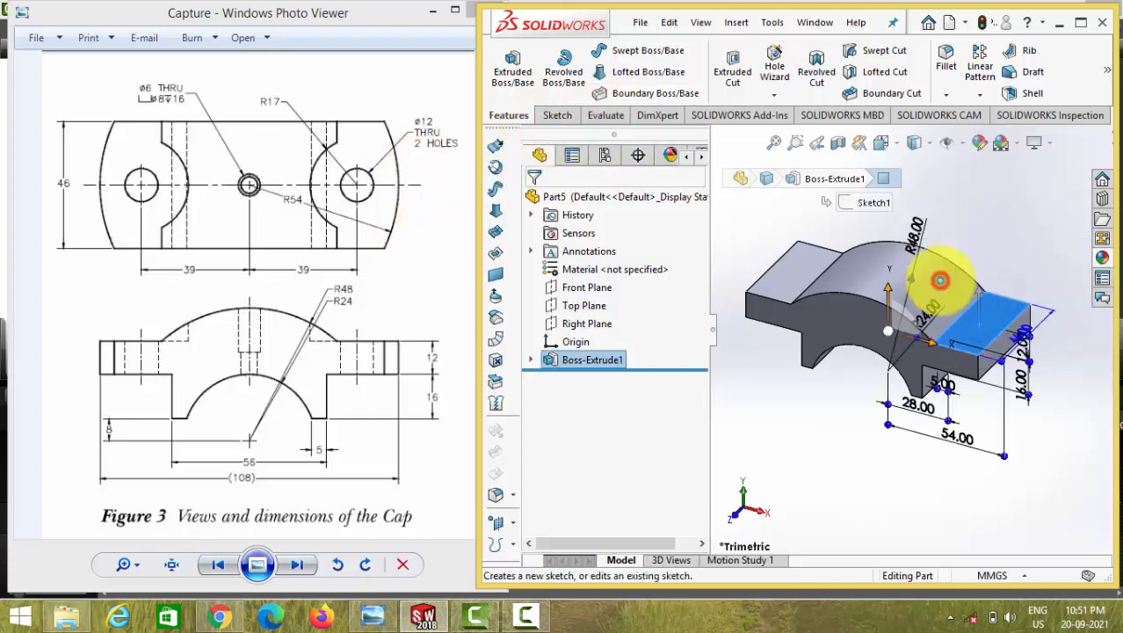
left_click(946, 276)
left_click(619, 51)
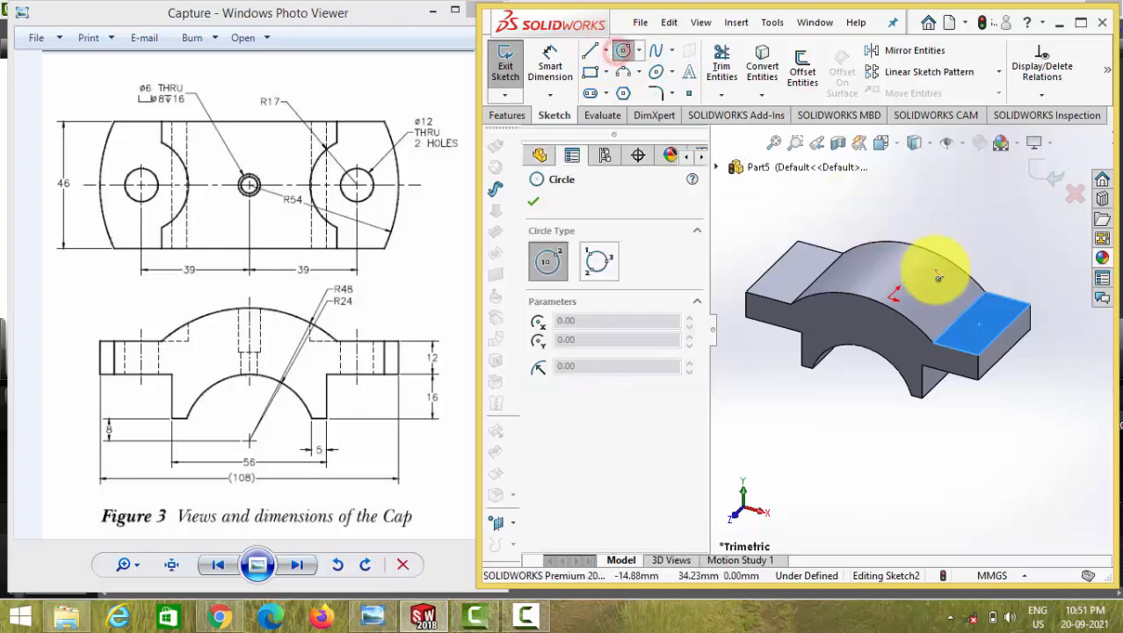
left_click(983, 330)
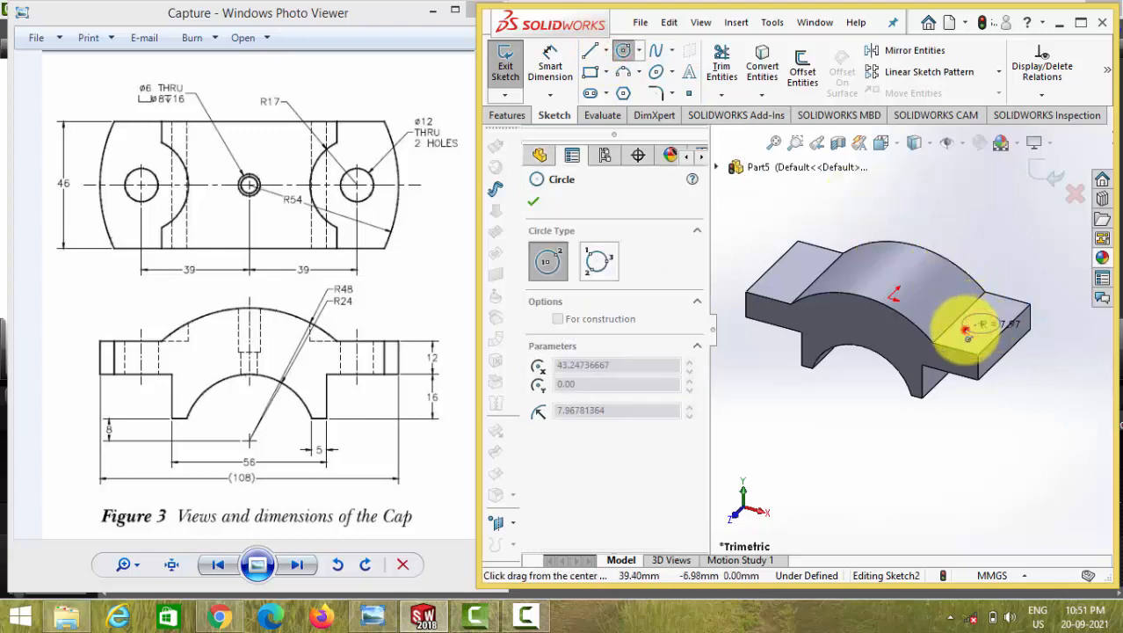
left_click(967, 336)
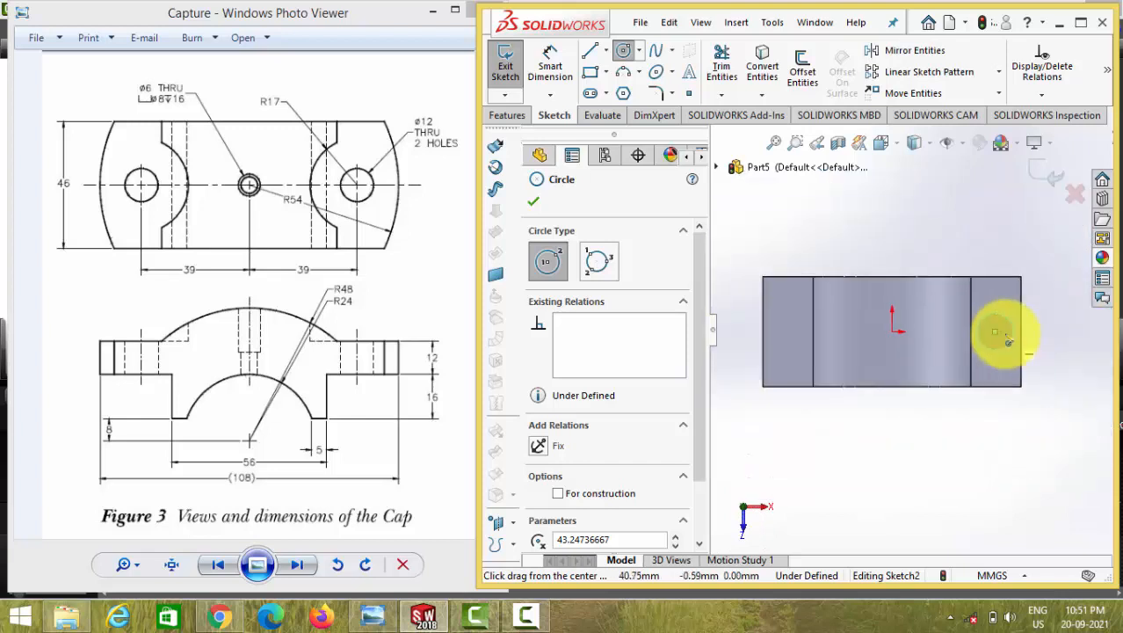
scroll(1026, 318, "down", 3)
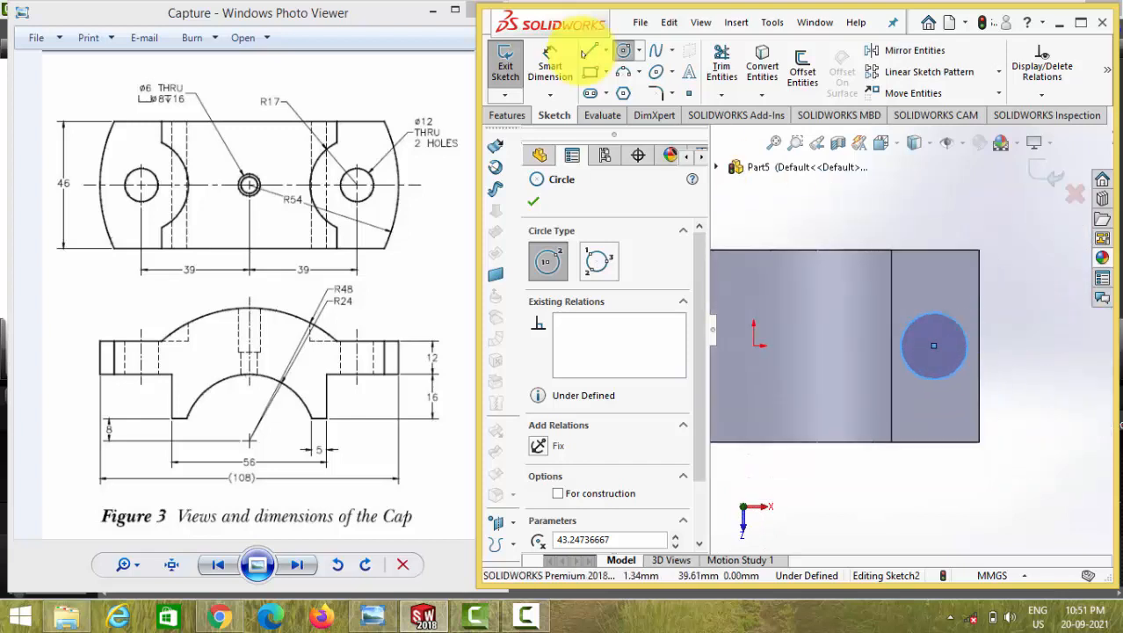
Dimension the flange circle's diameter as 12 mm.
left_click(553, 60)
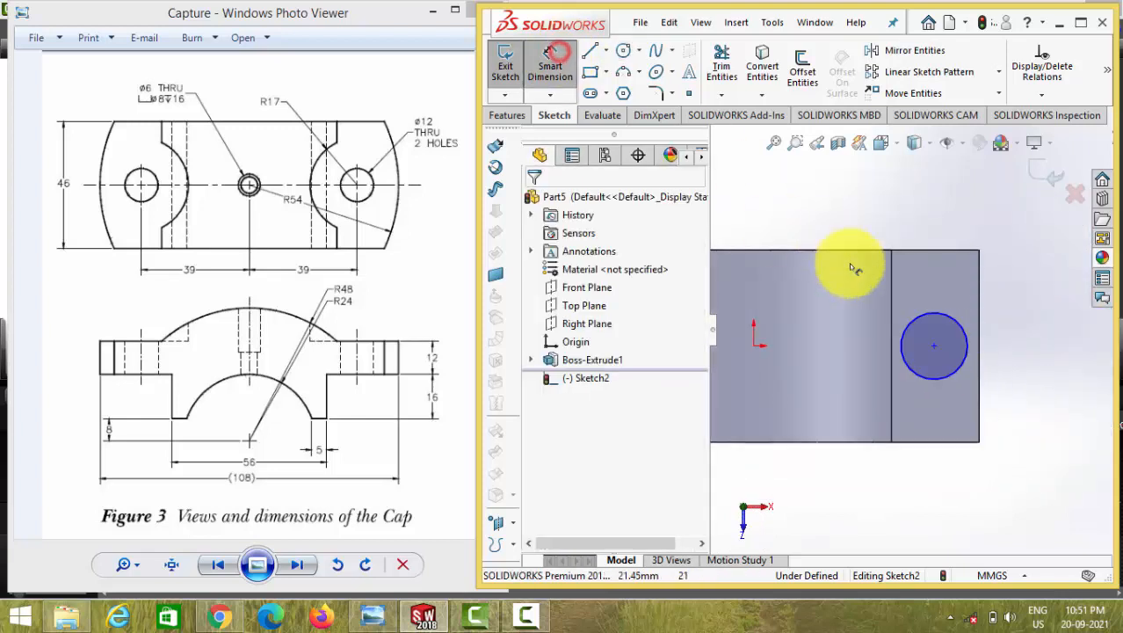
left_click(919, 318)
left_click(930, 303)
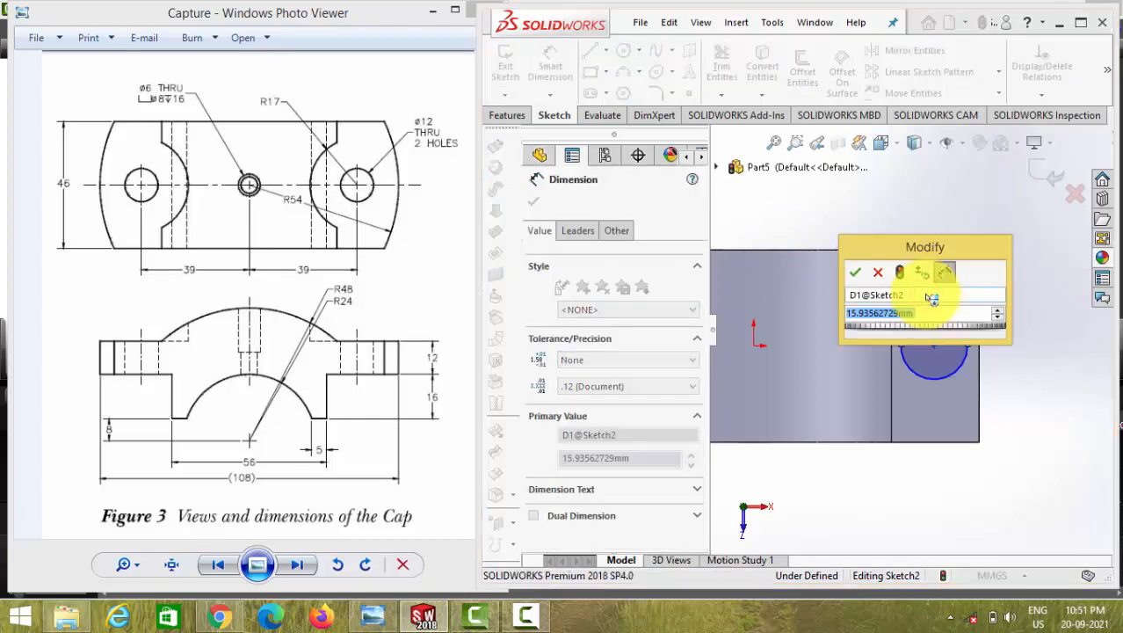
type("12")
key("Return")
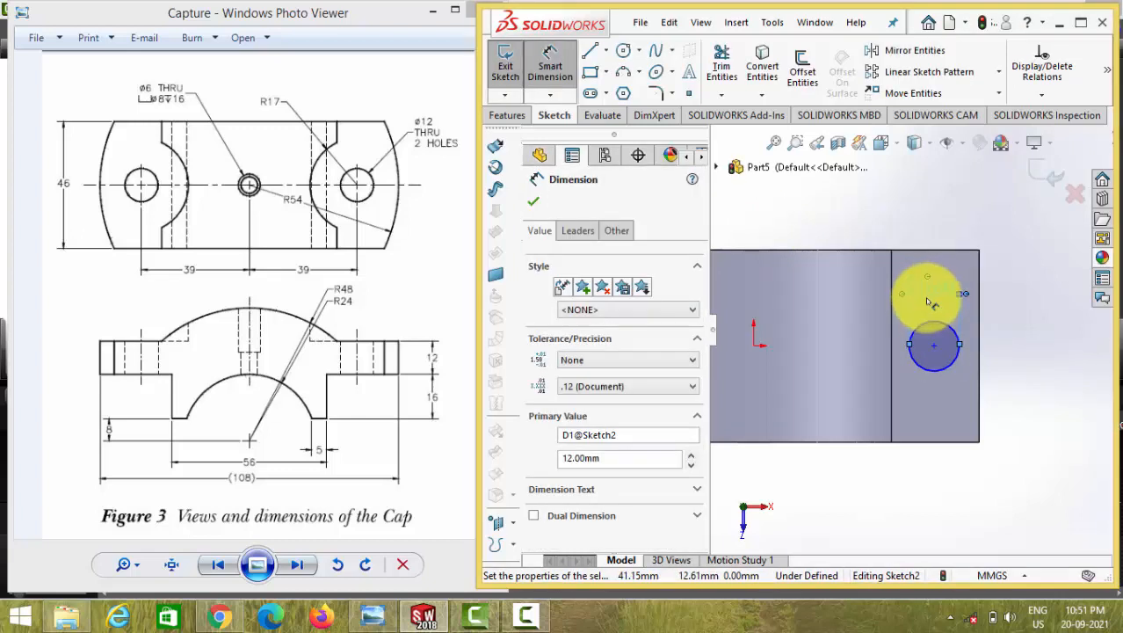
Add a Horizontal relation between the sketch origin and the flange circle's centre.
left_click(756, 345)
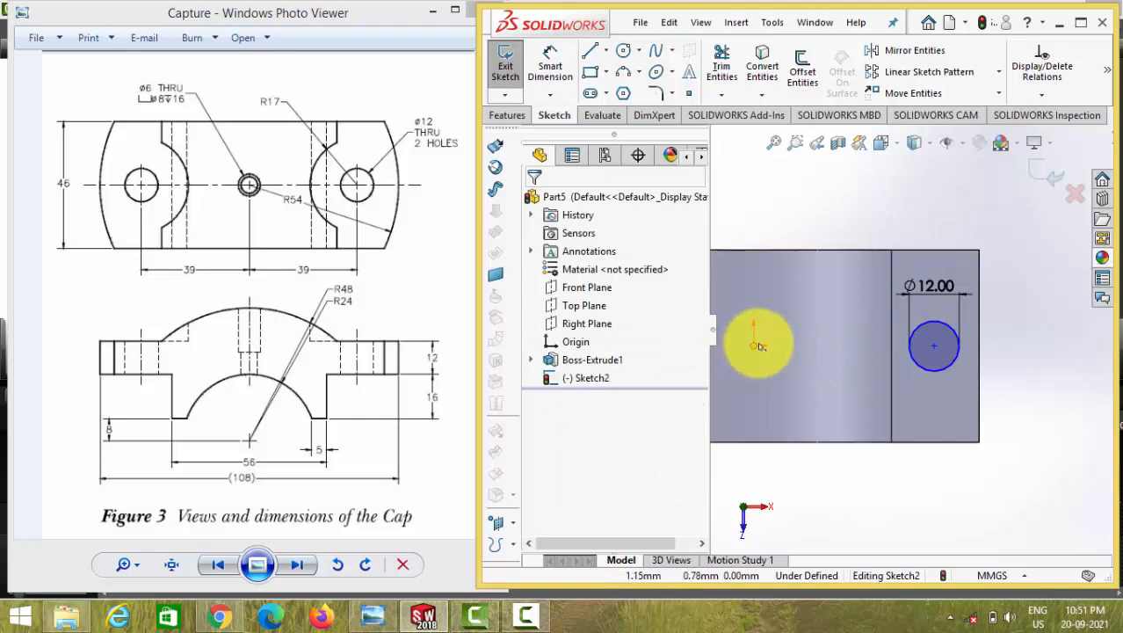
left_click(933, 344, "ctrl")
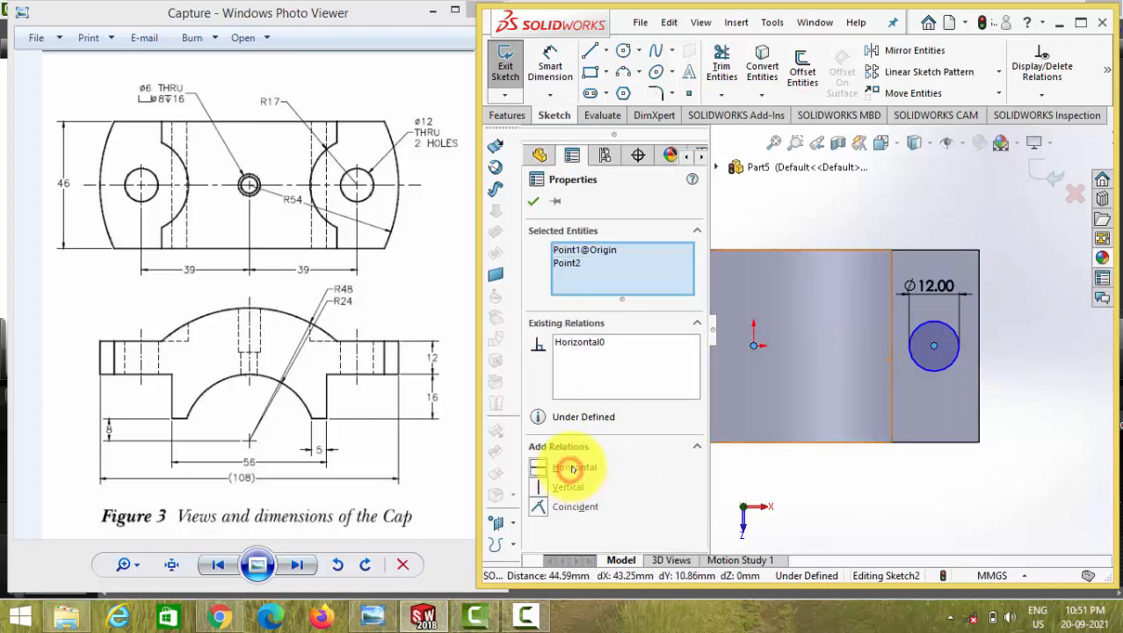
left_click(533, 200)
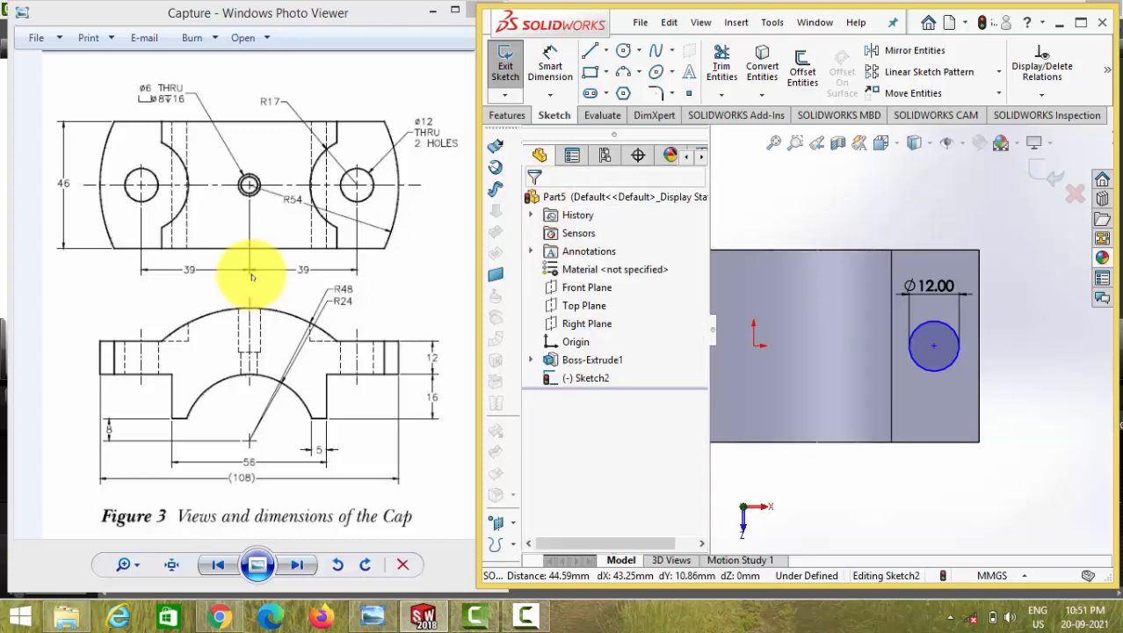
Dimension the distance from the origin to the flange circle's centre as 39 mm.
left_click(549, 54)
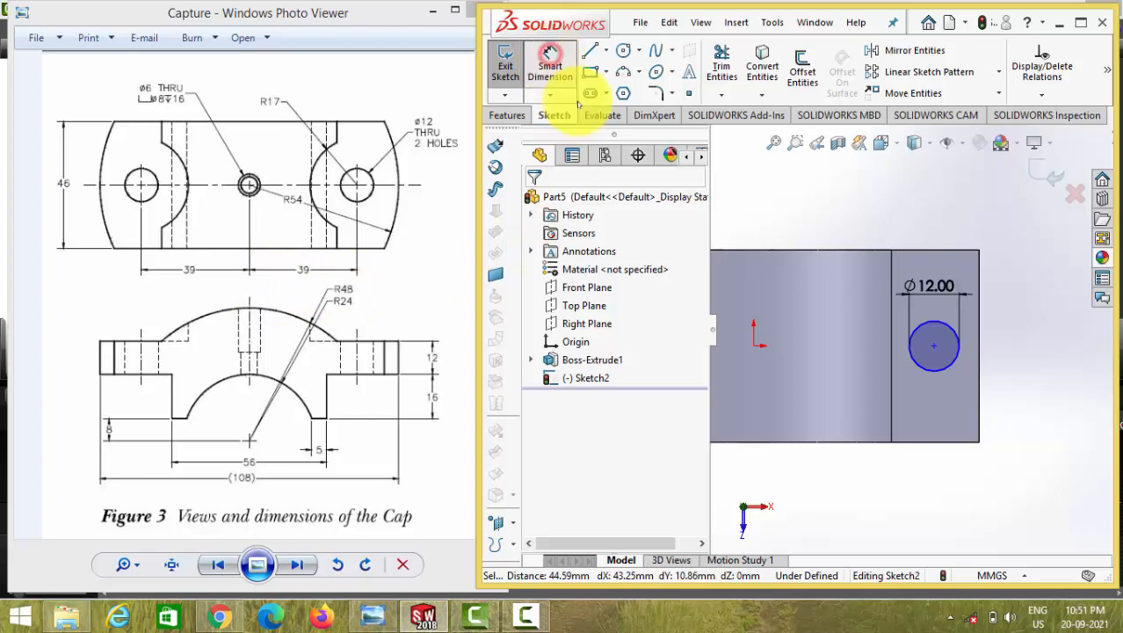
left_click(755, 345)
left_click(936, 350)
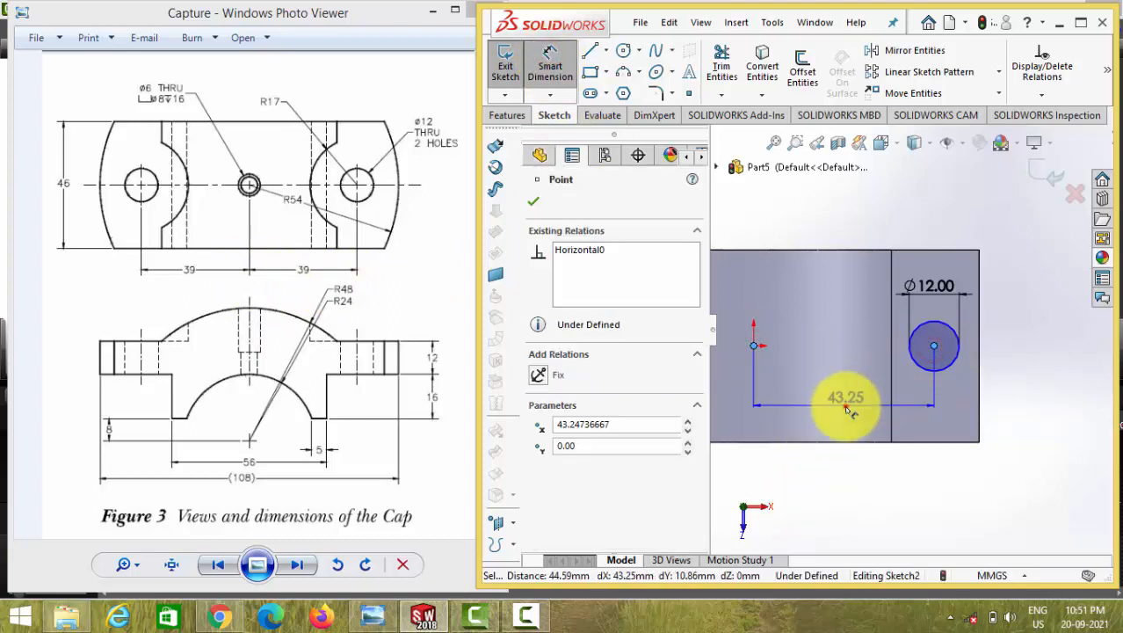
left_click(841, 402)
type("39")
key("Return")
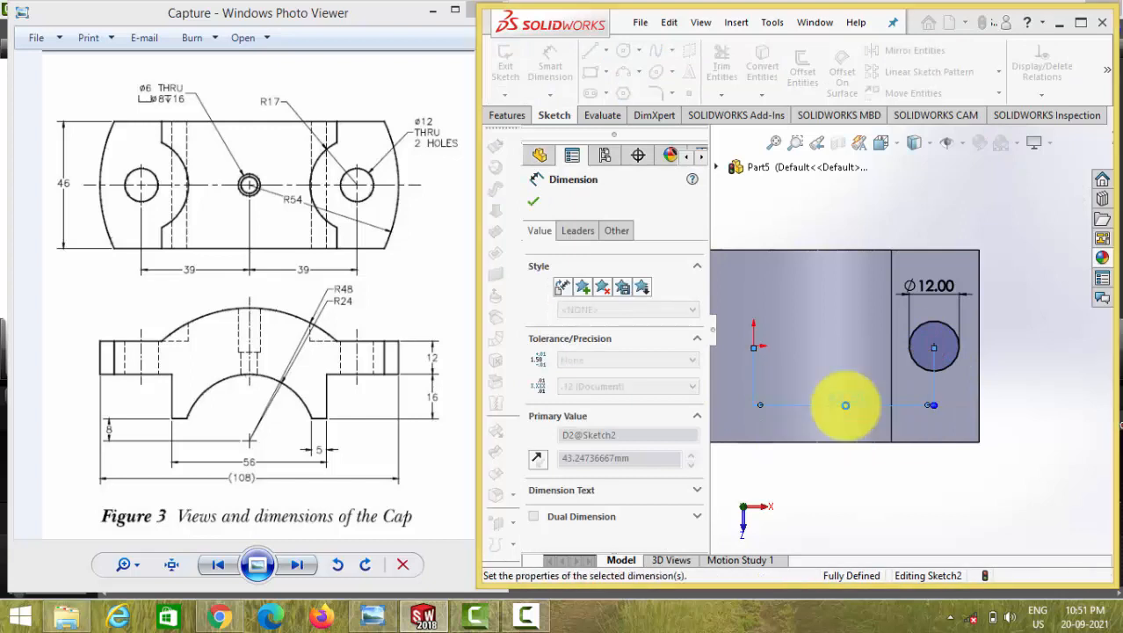
Cut the 12 mm circle through the flange as an extruded cut with the Through All end condition.
left_click(510, 115)
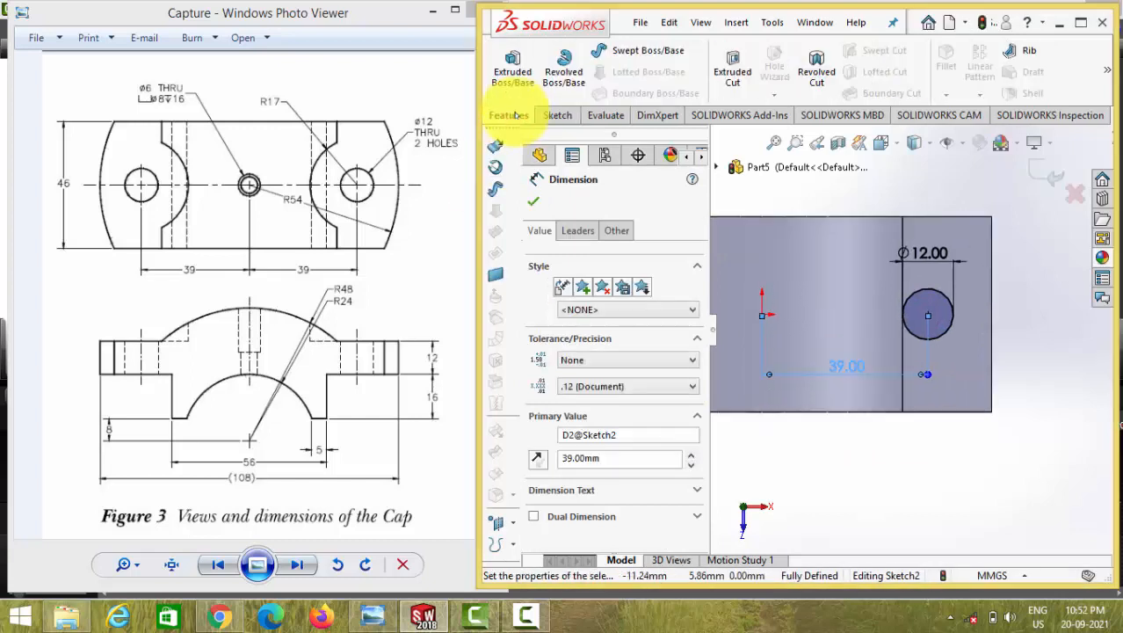
left_click(816, 68)
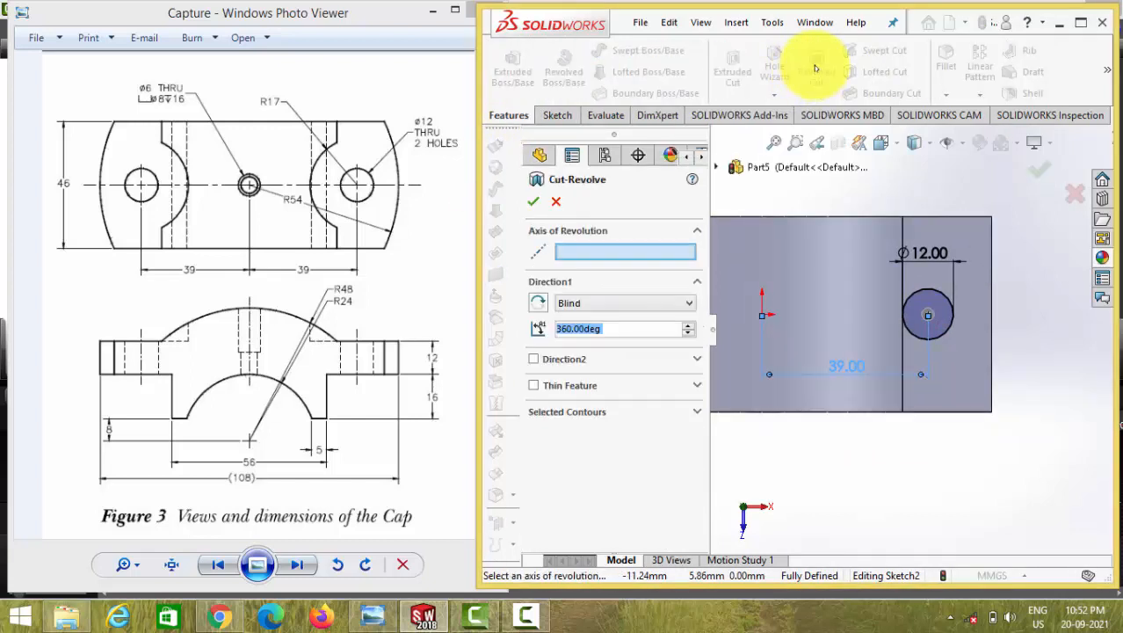
left_click(556, 201)
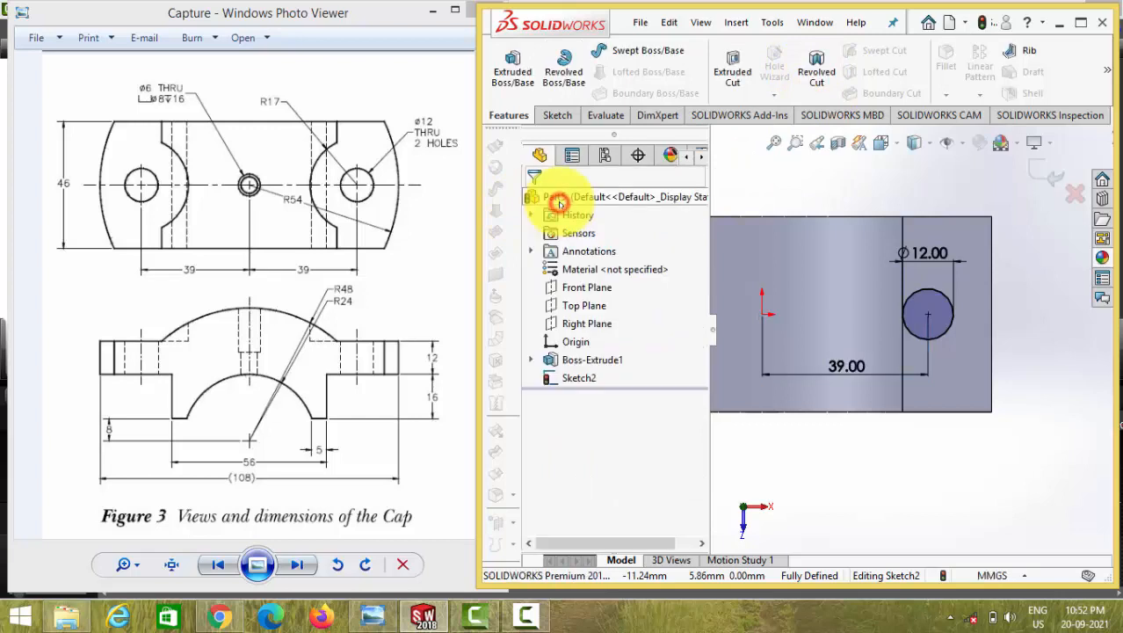
left_click(740, 67)
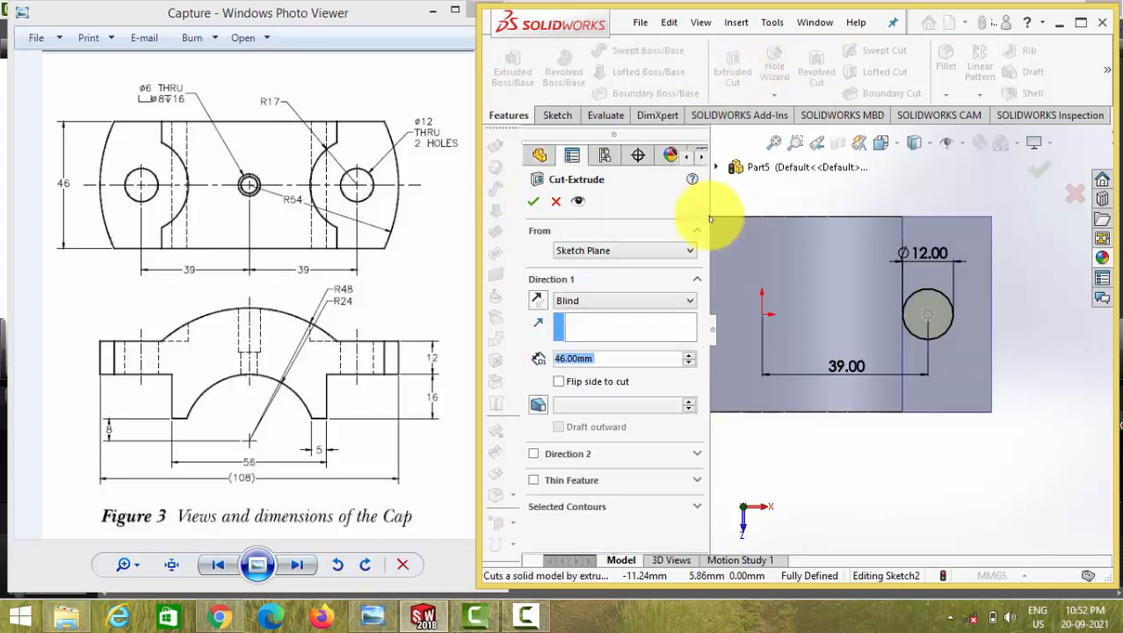
left_click(589, 299)
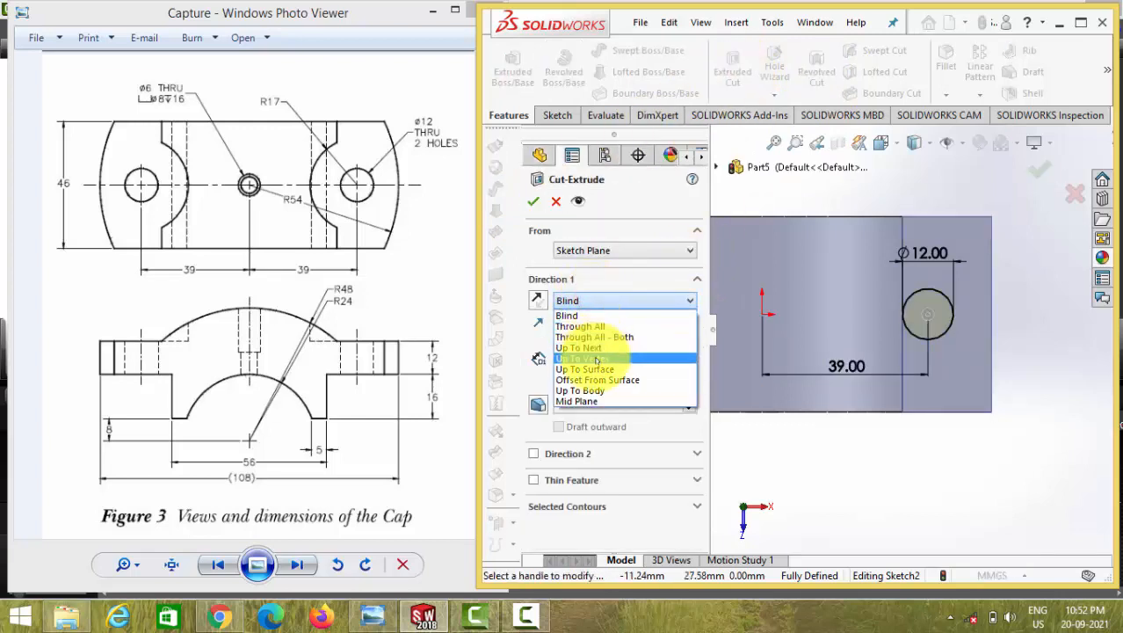
left_click(594, 325)
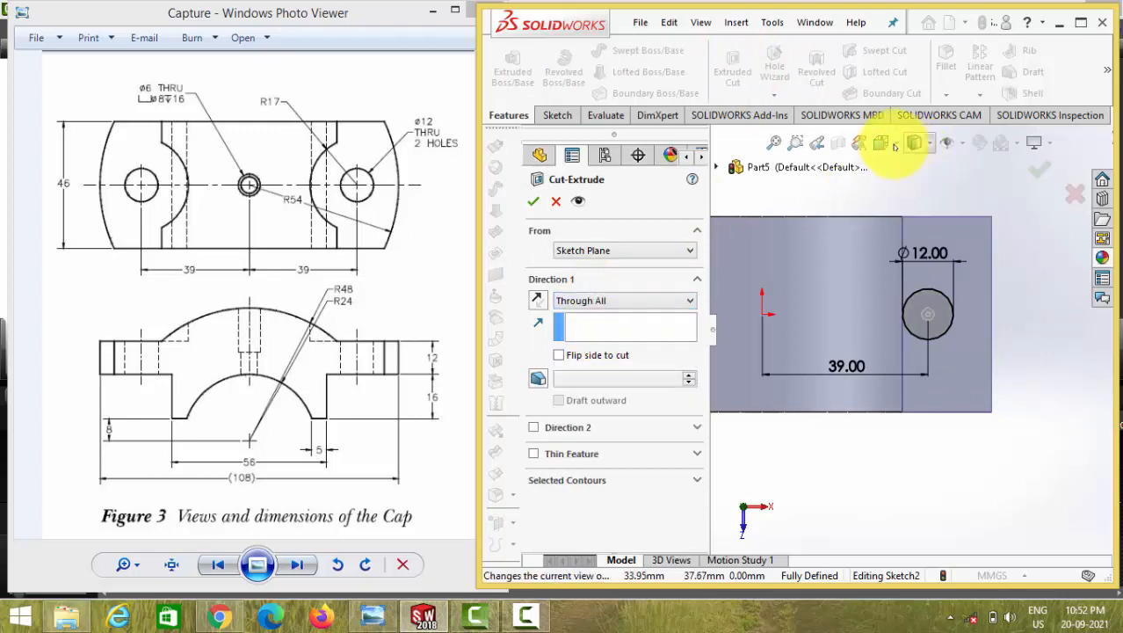
left_click(914, 143)
left_click(971, 193)
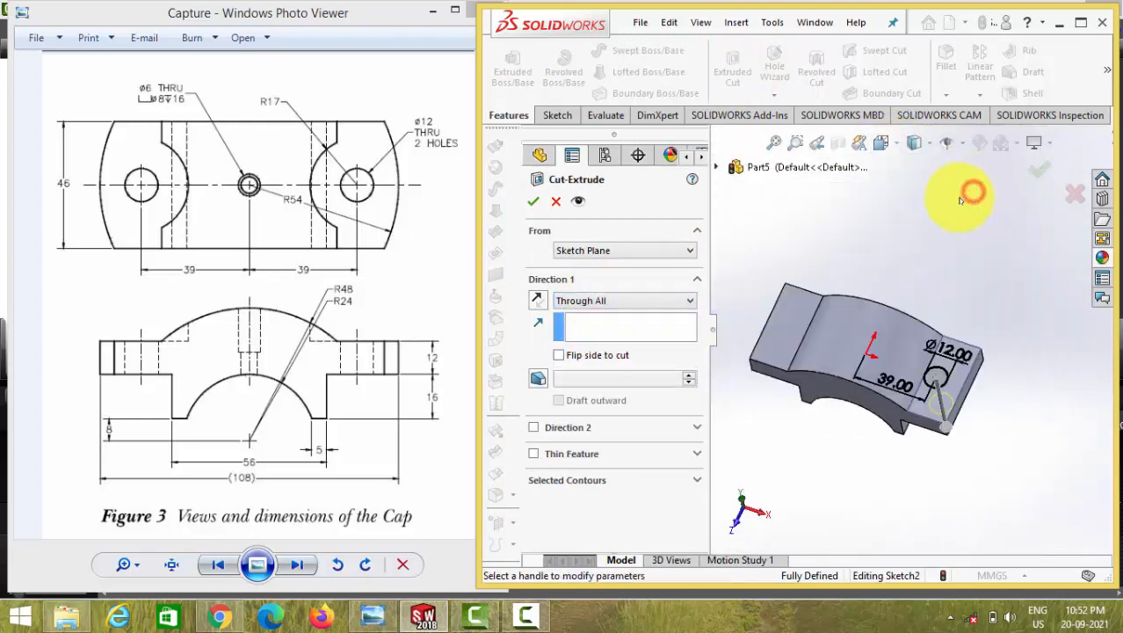
left_click(533, 199)
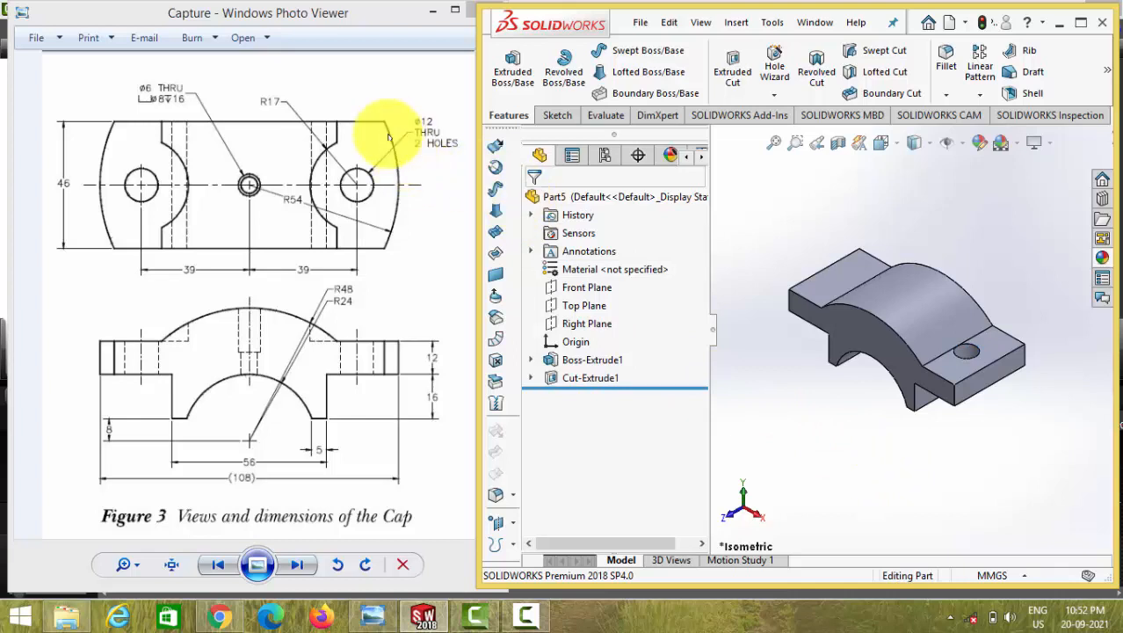
Start a sketch on the flange's top face and draw a three-point arc of about 50 mm radius between its two long edges, near the outer end.
left_click(965, 351)
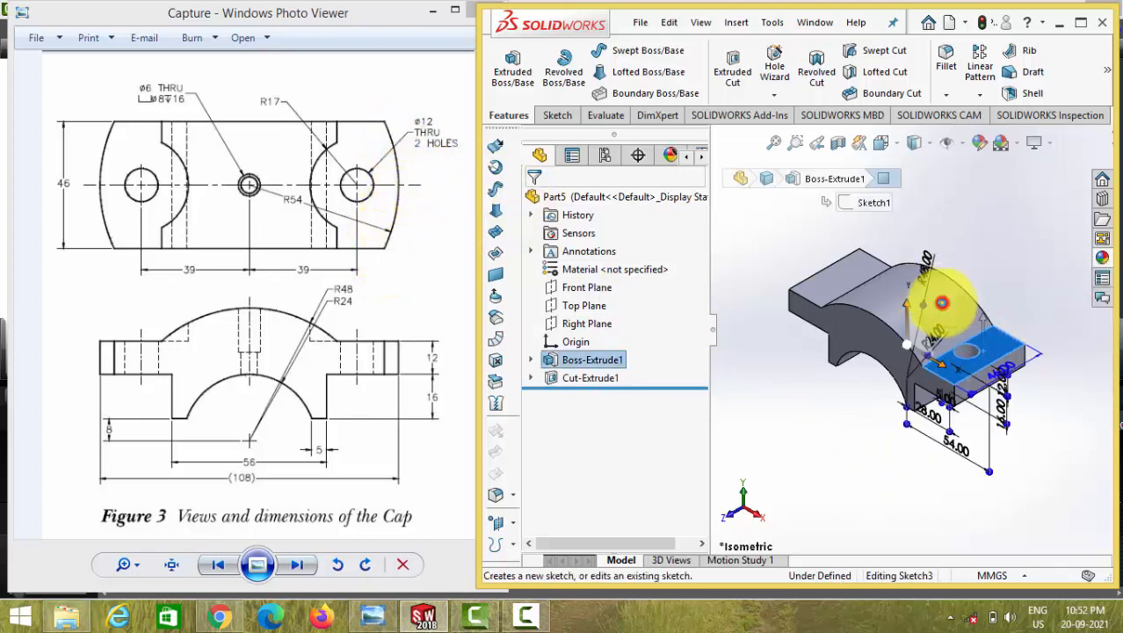
left_click(943, 303)
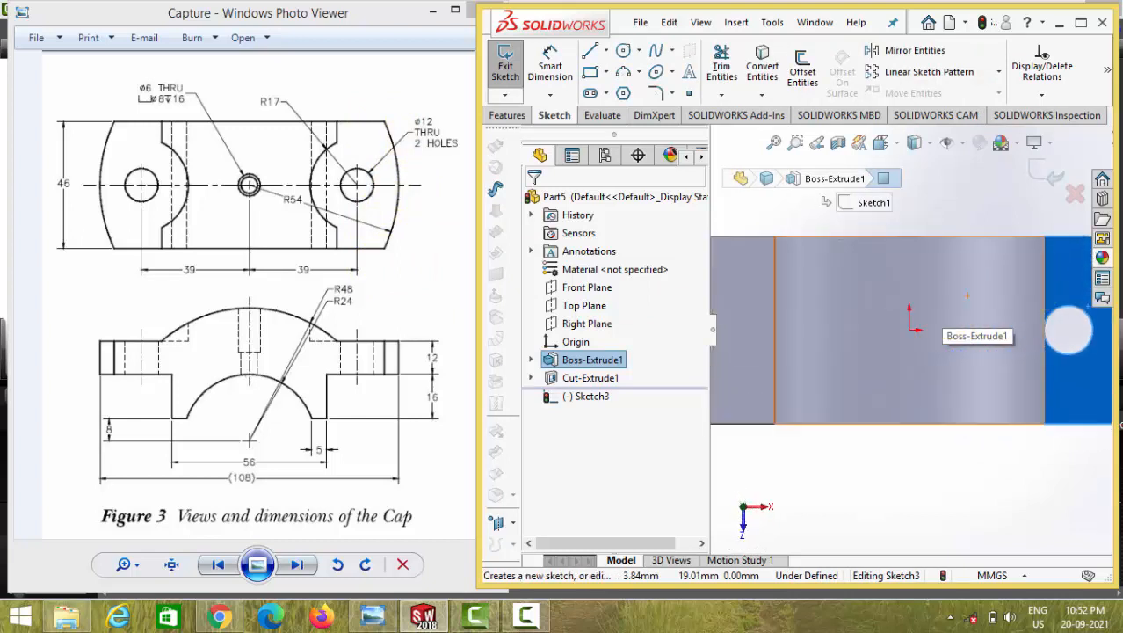
scroll(1050, 312, "down", 5)
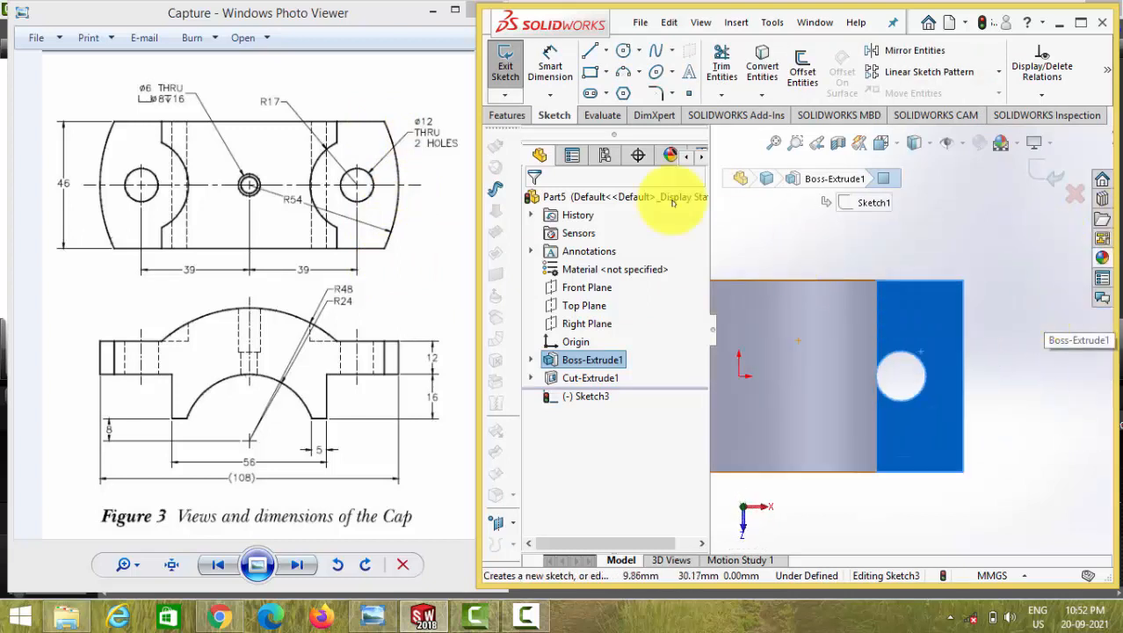
left_click(622, 72)
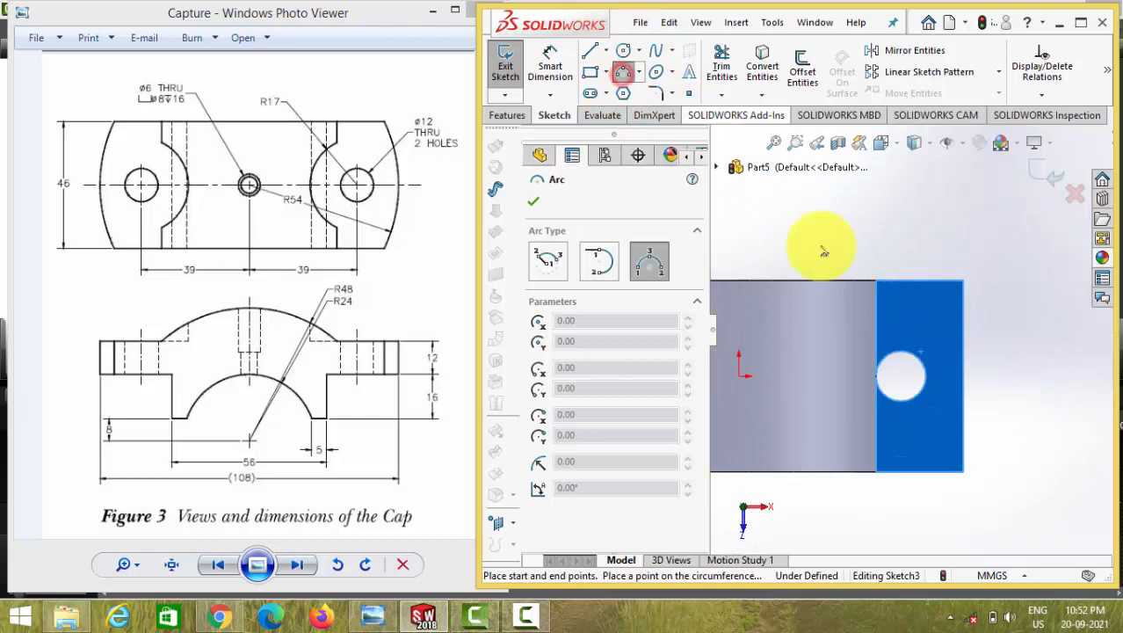
left_click(942, 280)
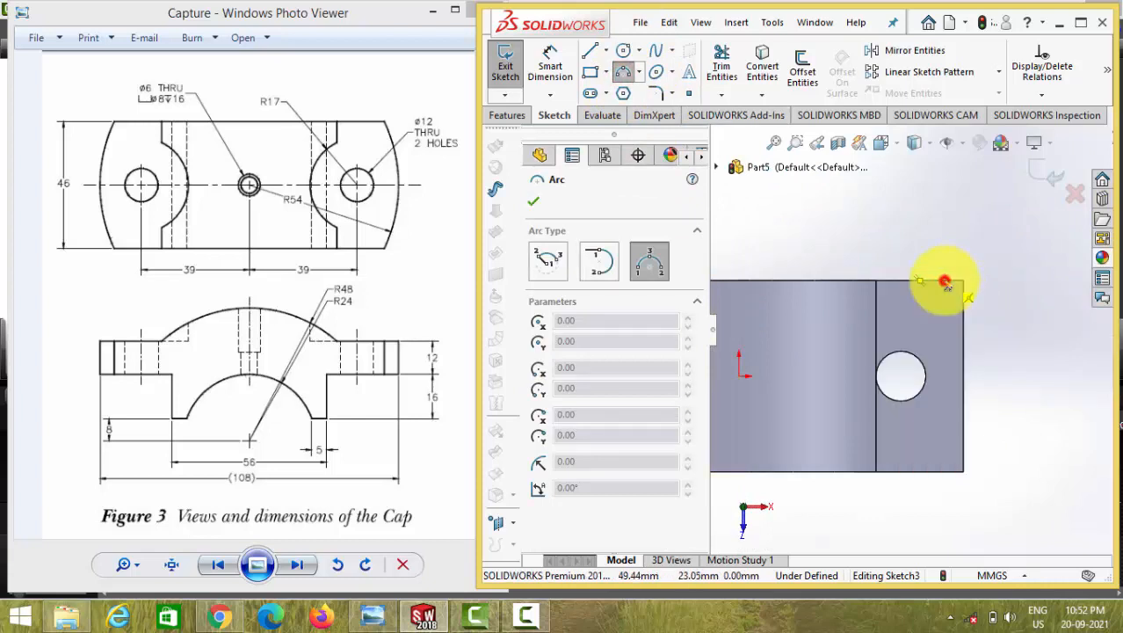
left_click(936, 472)
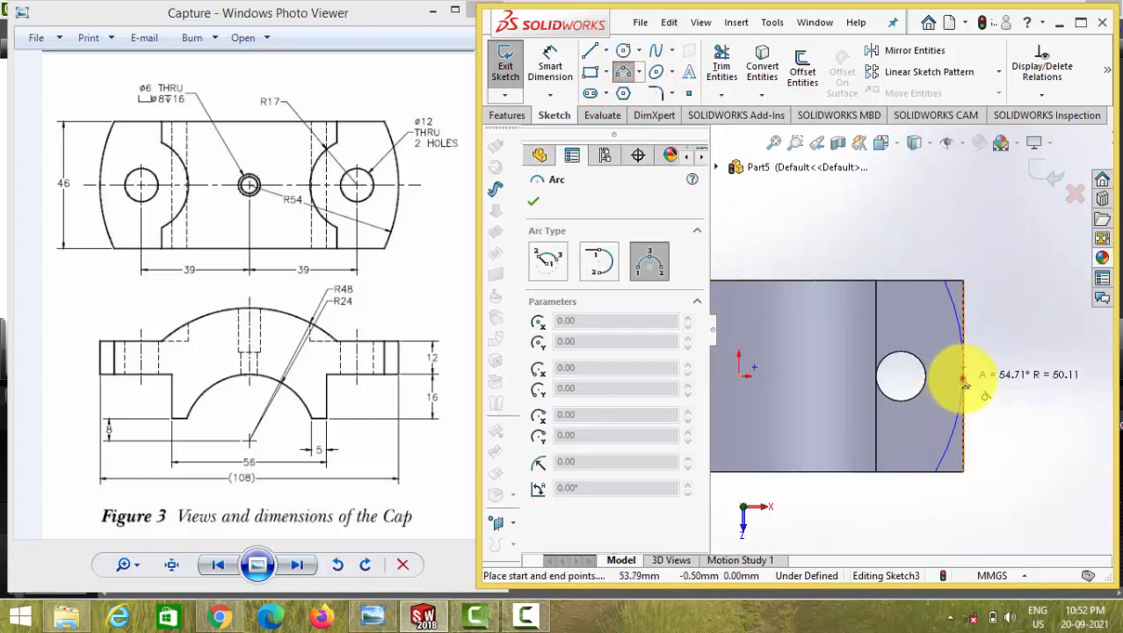
left_click(961, 375)
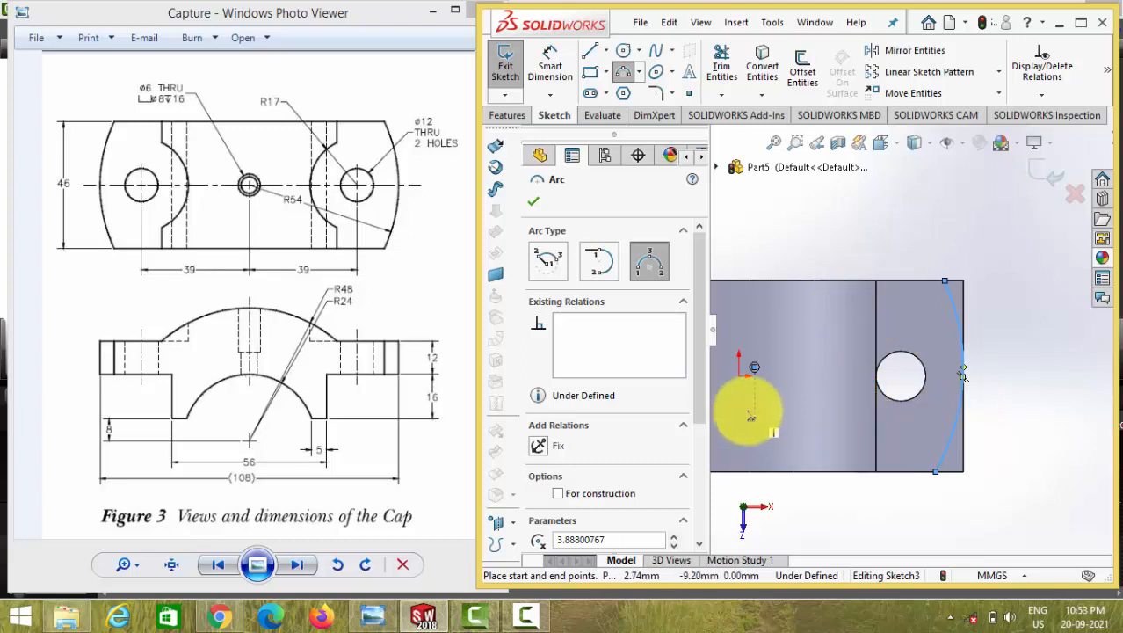
key("Escape")
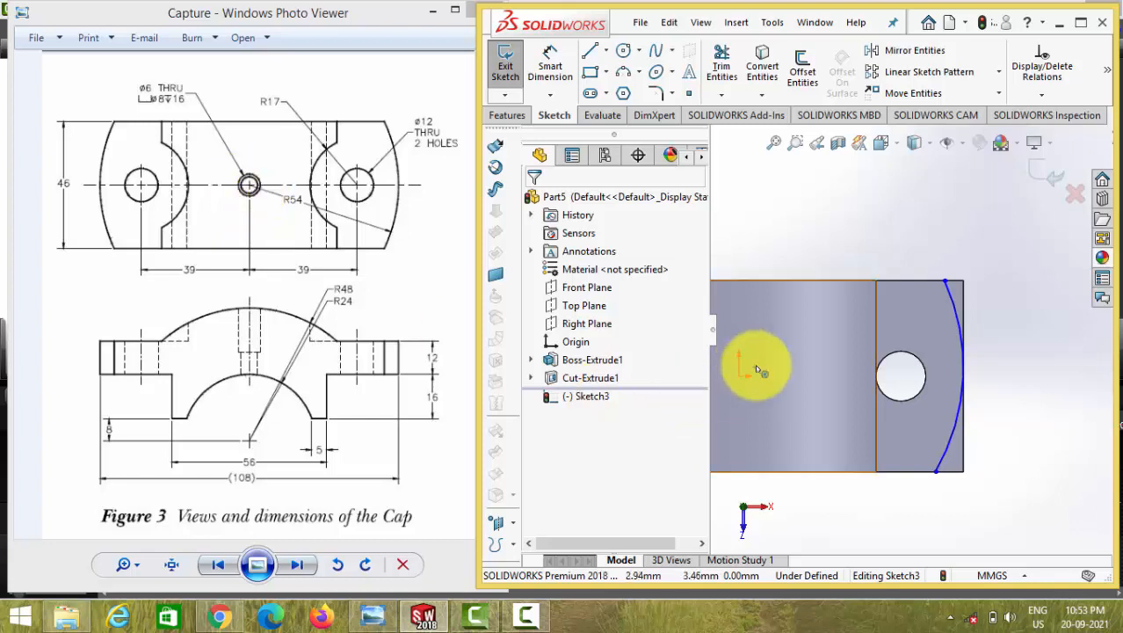
Add a Coincident relation between the arc's centre point and the sketch origin.
left_click(757, 370)
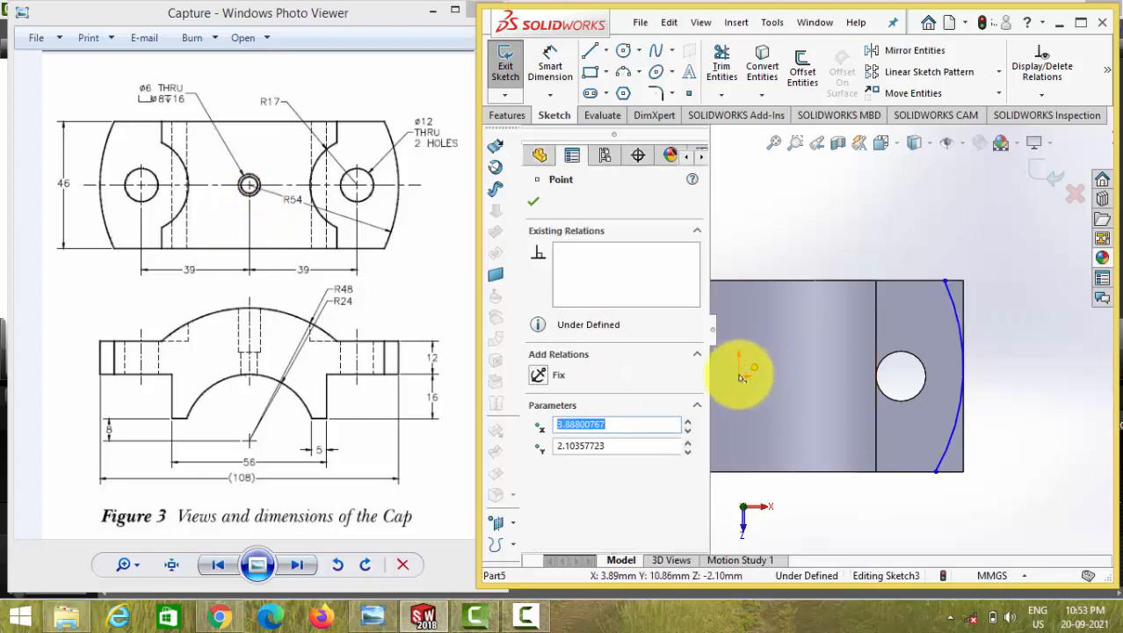
key("Escape")
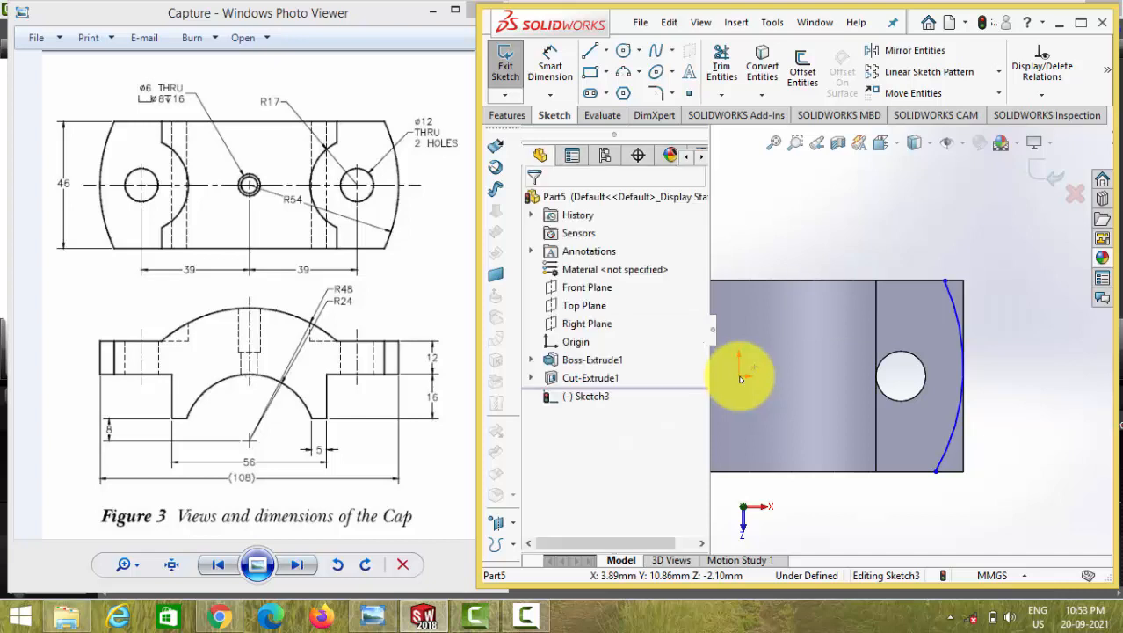
left_click(741, 375)
left_click(753, 366, "ctrl")
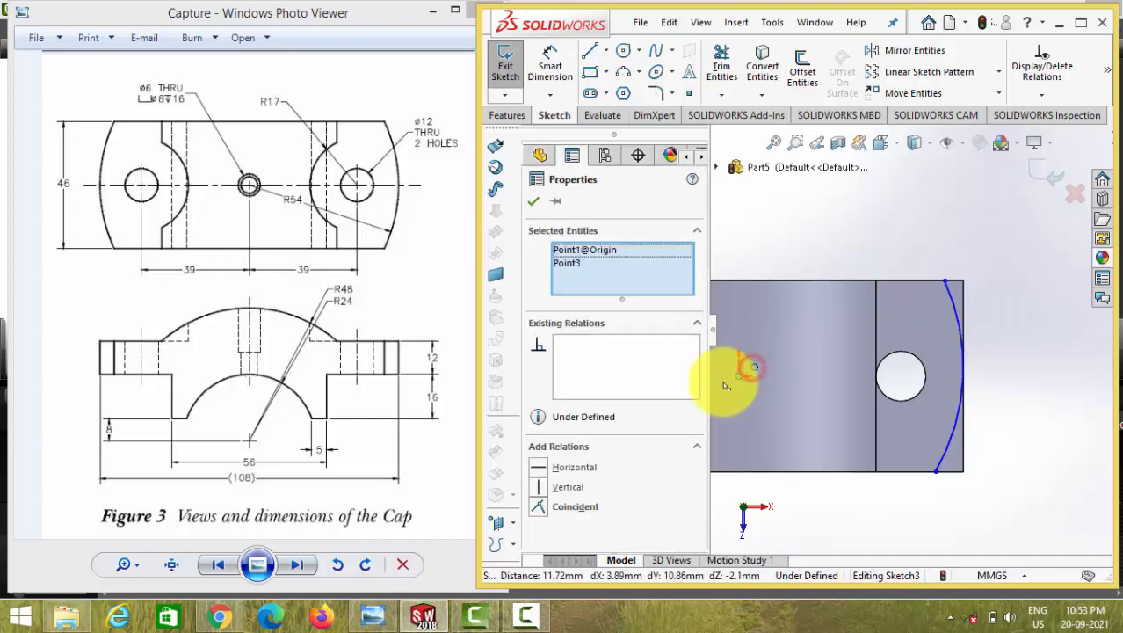
left_click(570, 508)
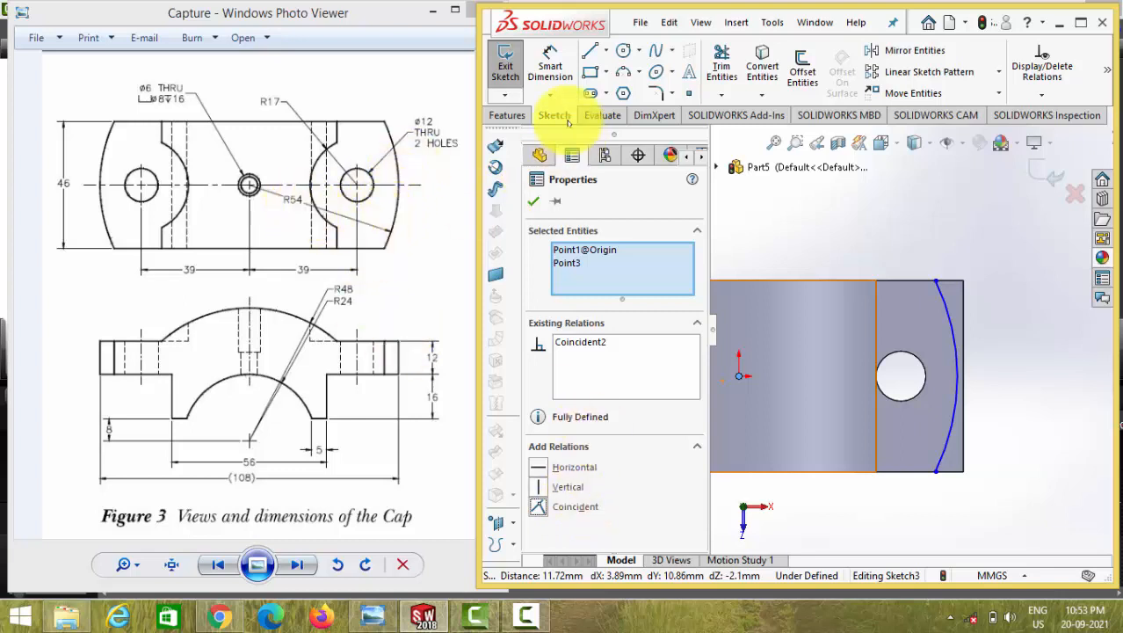
Dimension the flange end arc's radius as 54 mm.
left_click(550, 63)
left_click(949, 317)
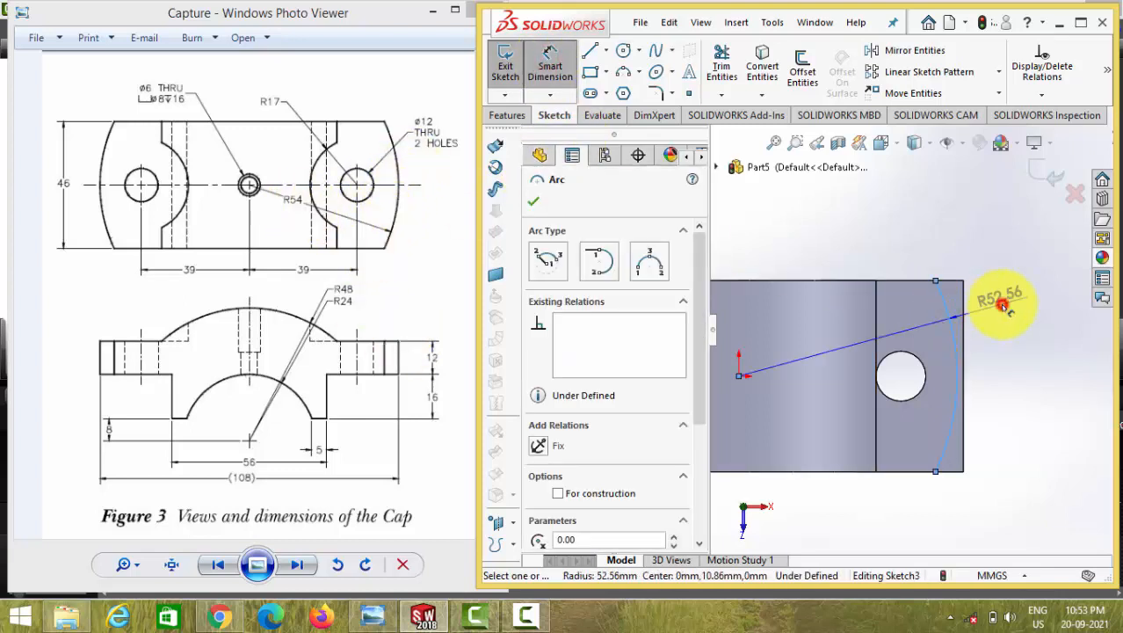
left_click(1004, 303)
type("54")
key("Return")
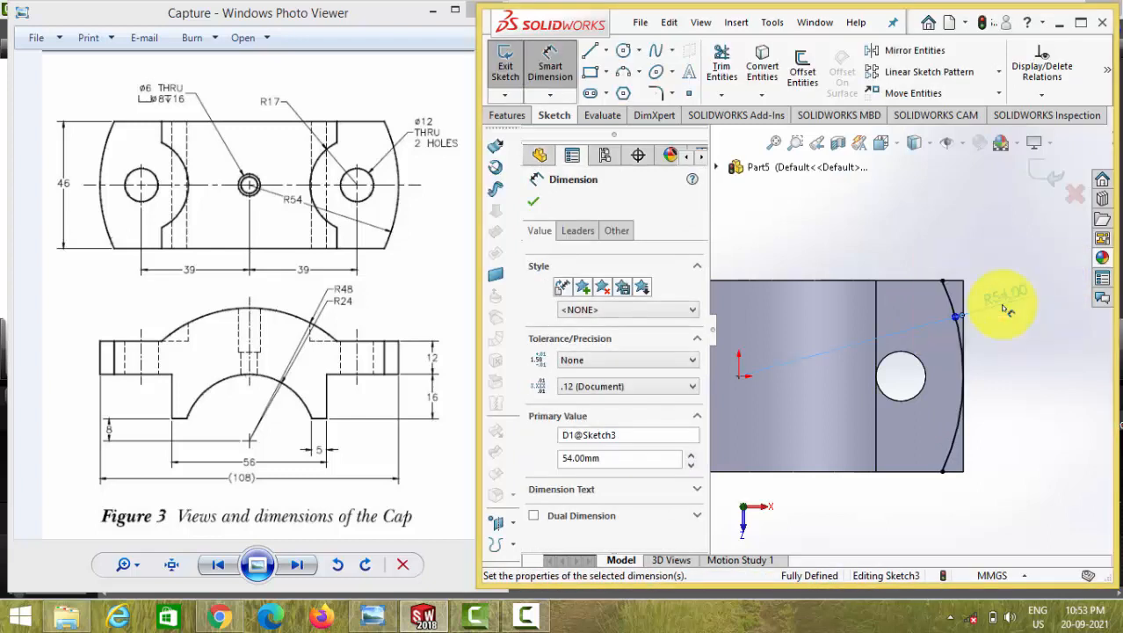
Close the arc into a profile with three lines running just outside the flange end, and exit the sketch.
scroll(967, 266, "up", 3)
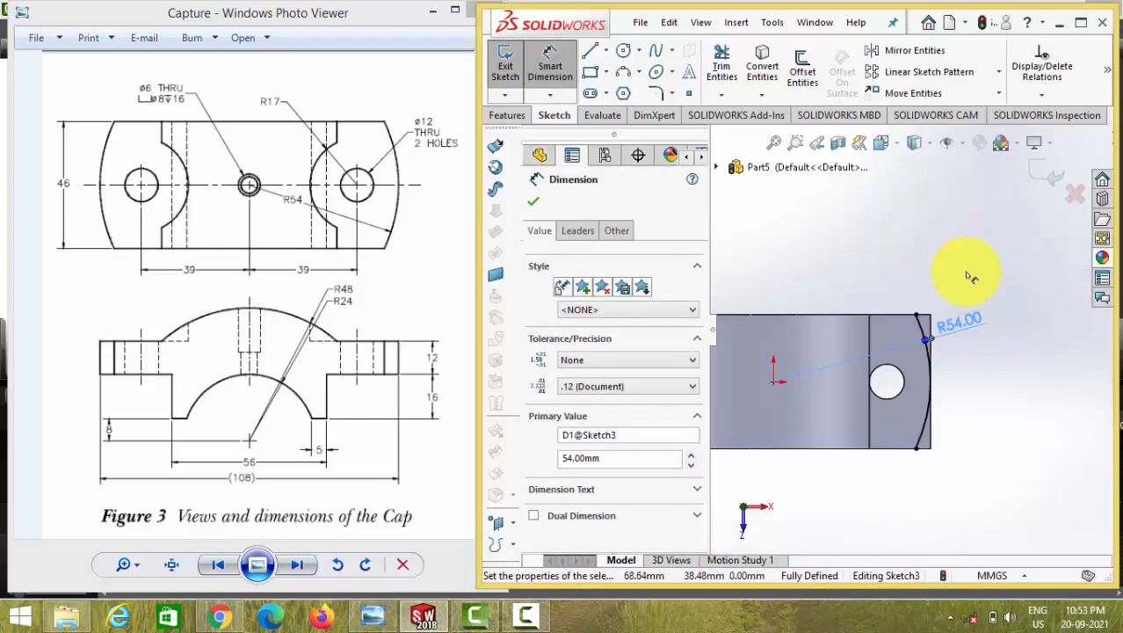
left_click(589, 50)
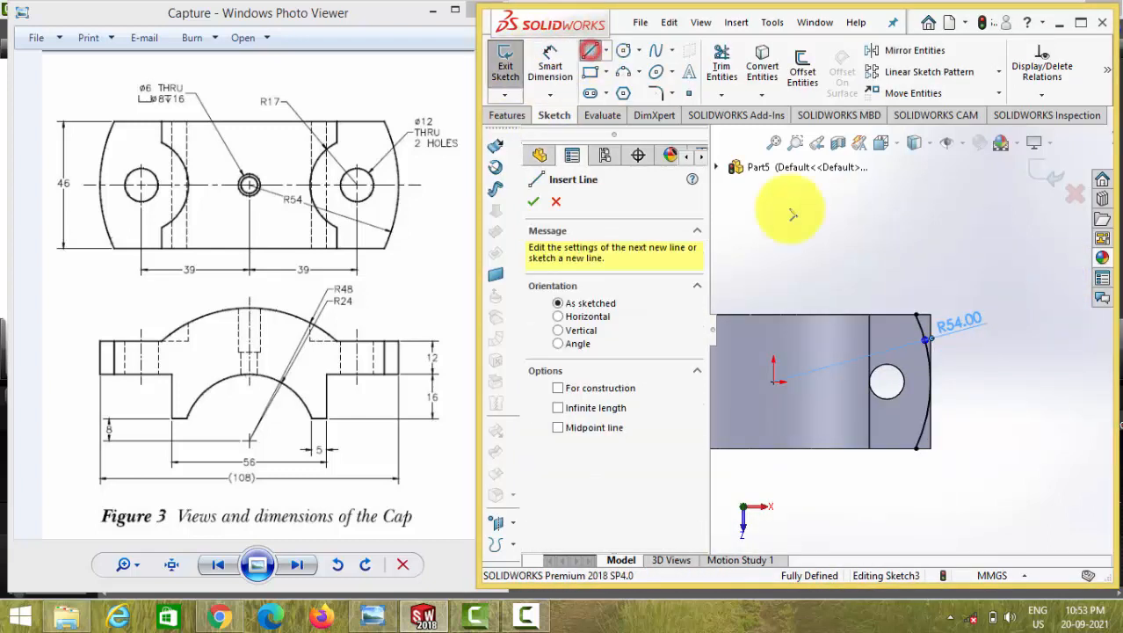
left_click(918, 316)
left_click(942, 313)
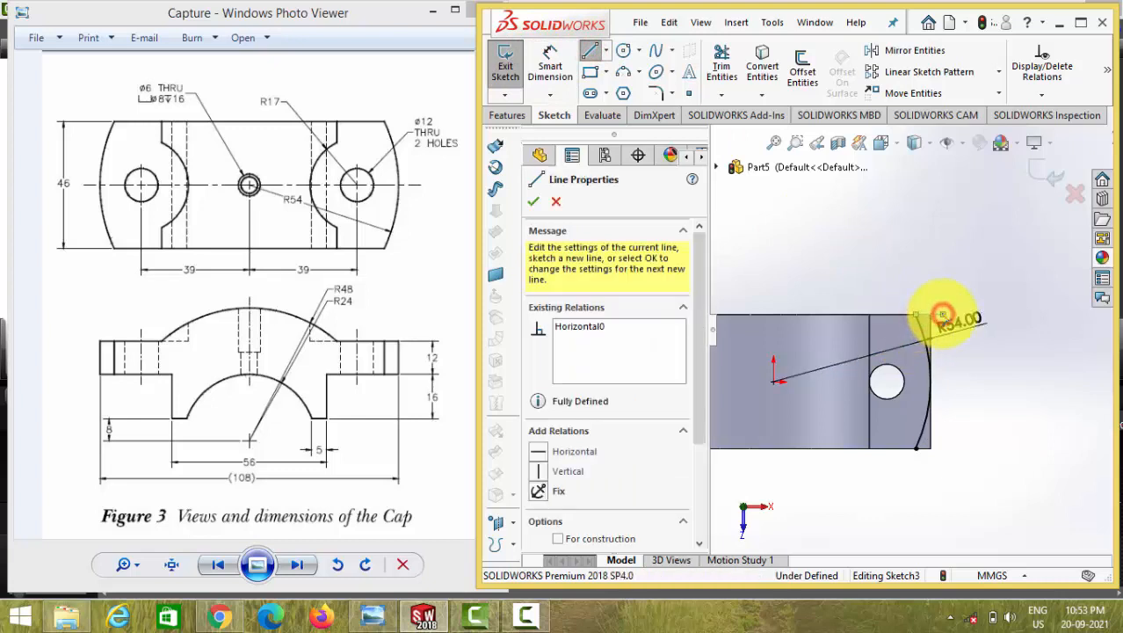
left_click(943, 448)
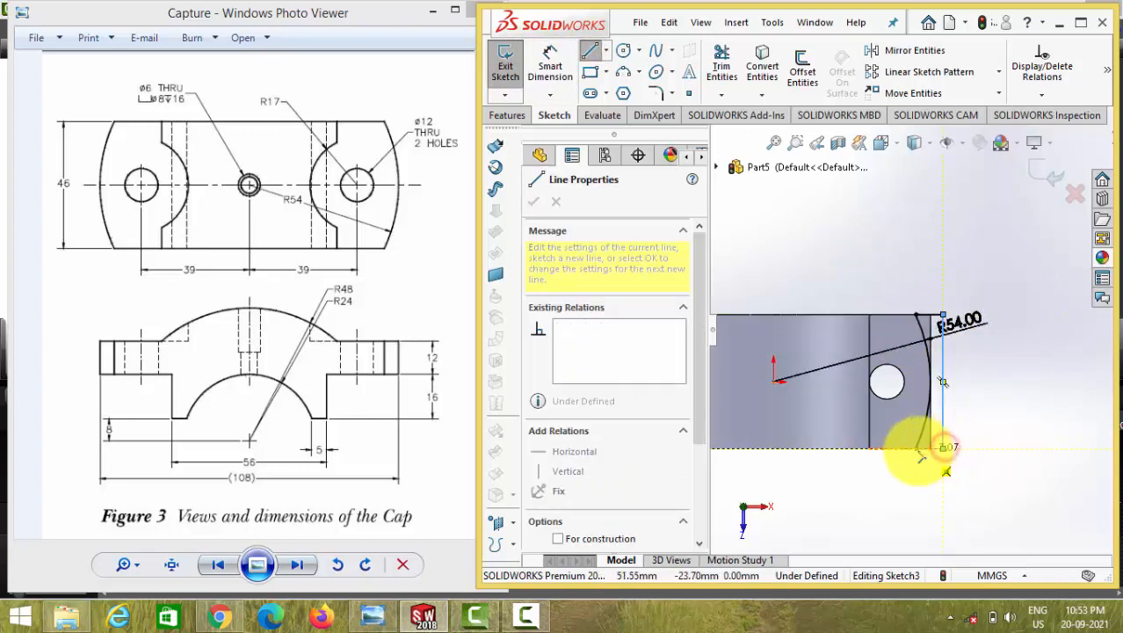
left_click(917, 452)
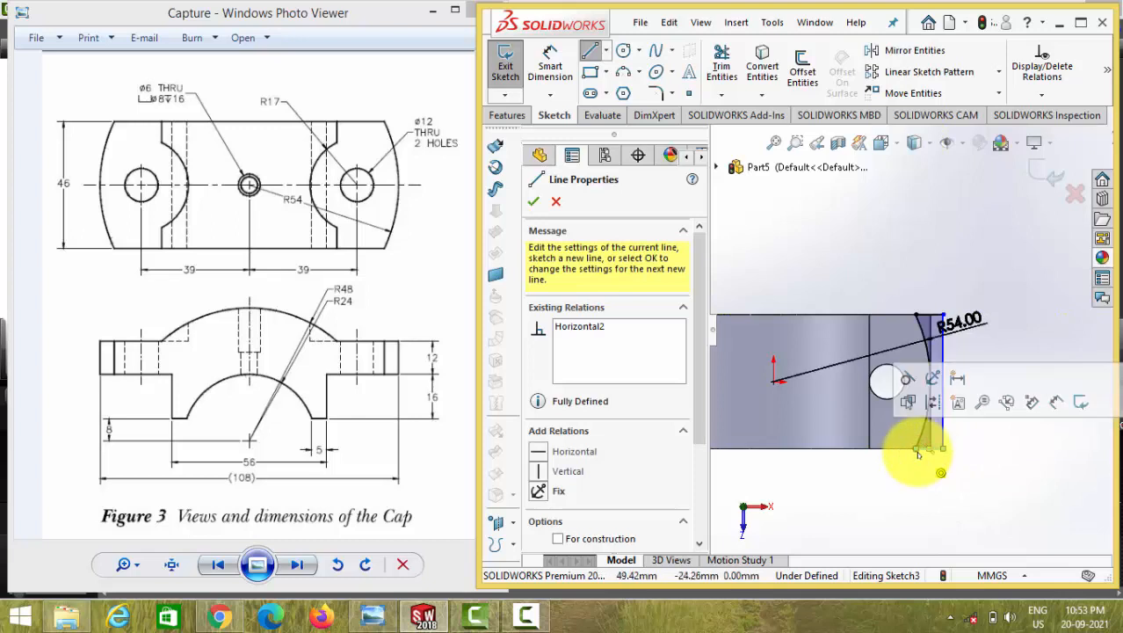
left_click(556, 203)
left_click(536, 201)
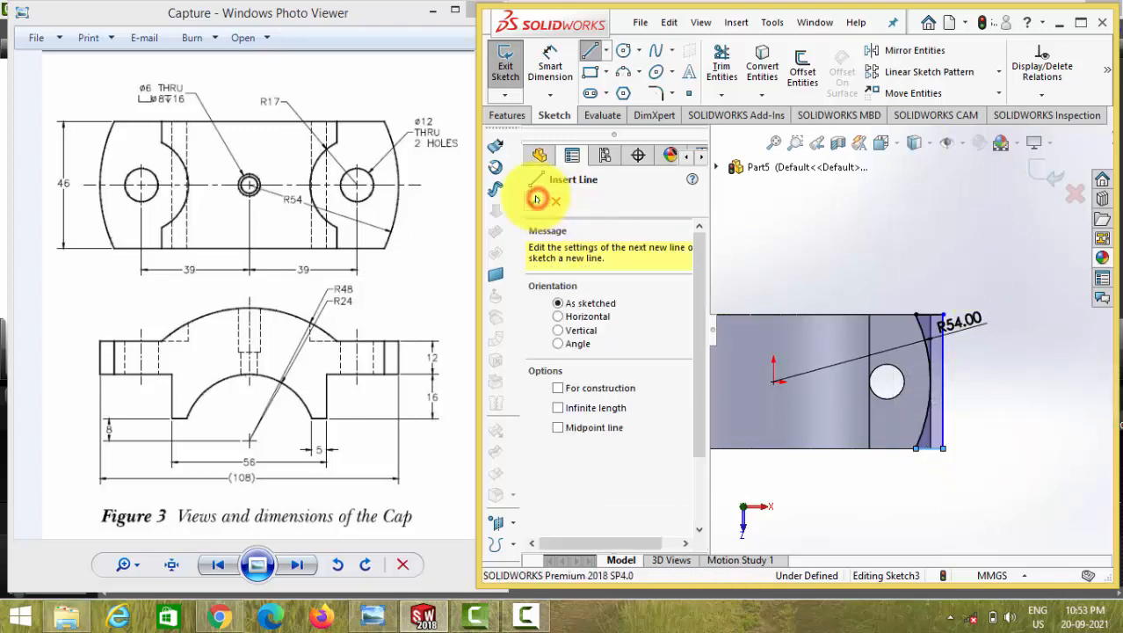
left_click(1052, 175)
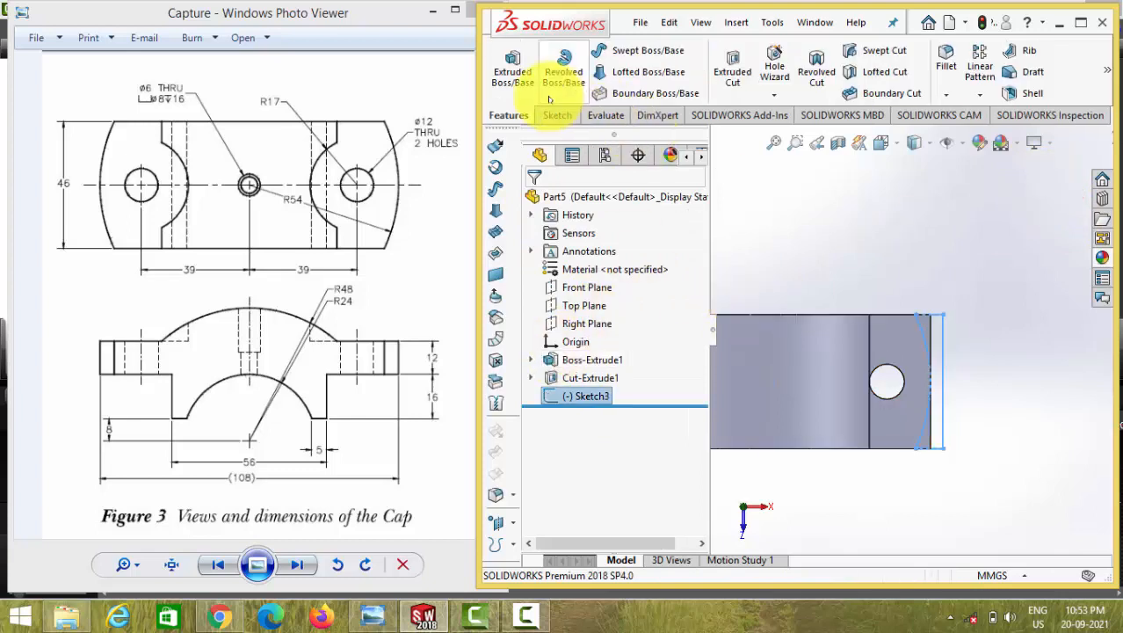
Cut the closed arc profile from the flange end as an extruded cut with the Through All end condition.
left_click(738, 76)
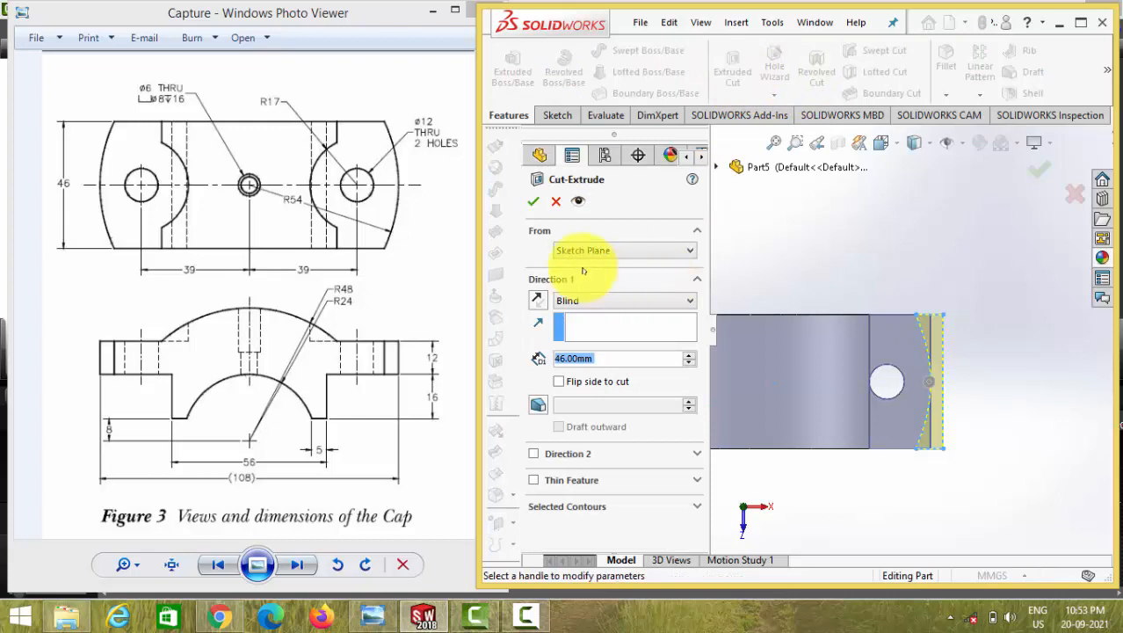
left_click(594, 301)
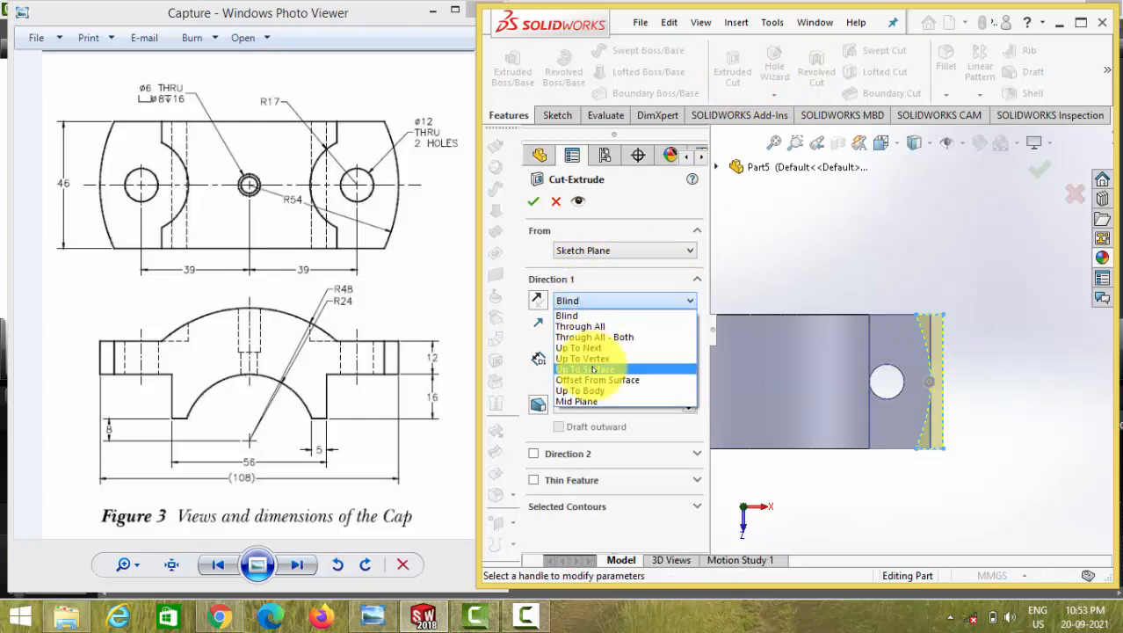
left_click(580, 326)
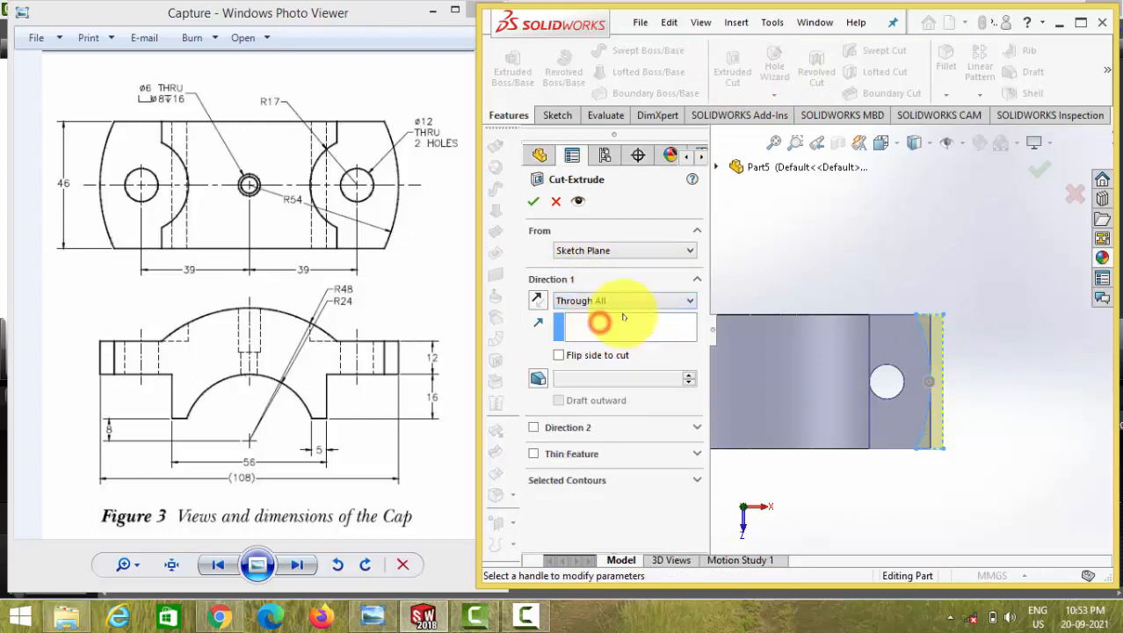
left_click(914, 142)
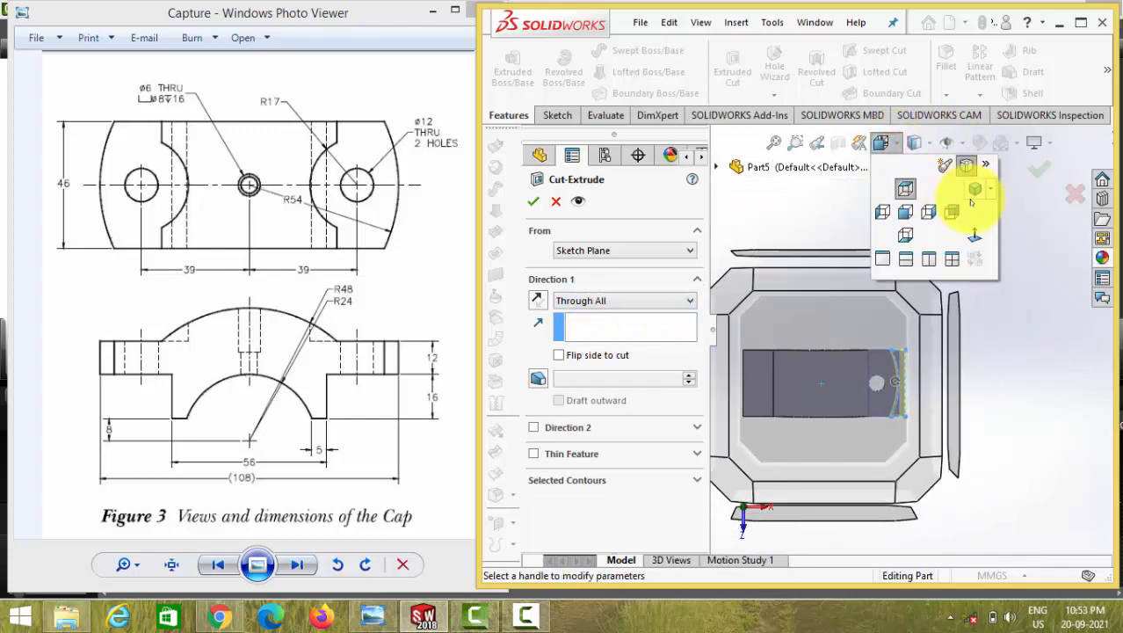
left_click(970, 200)
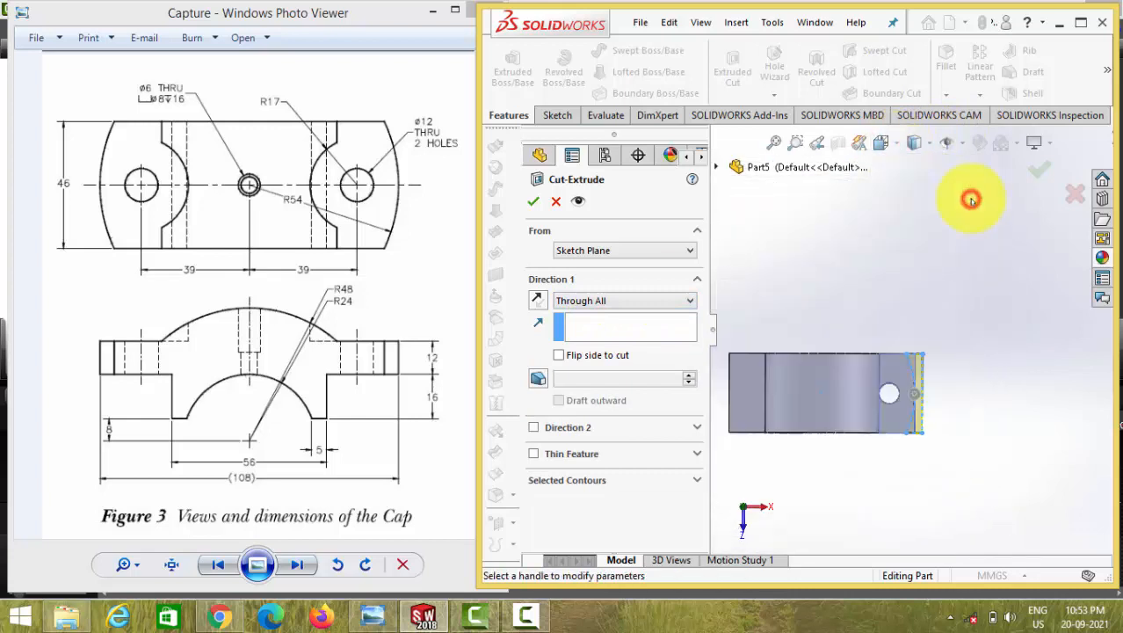
left_click(533, 201)
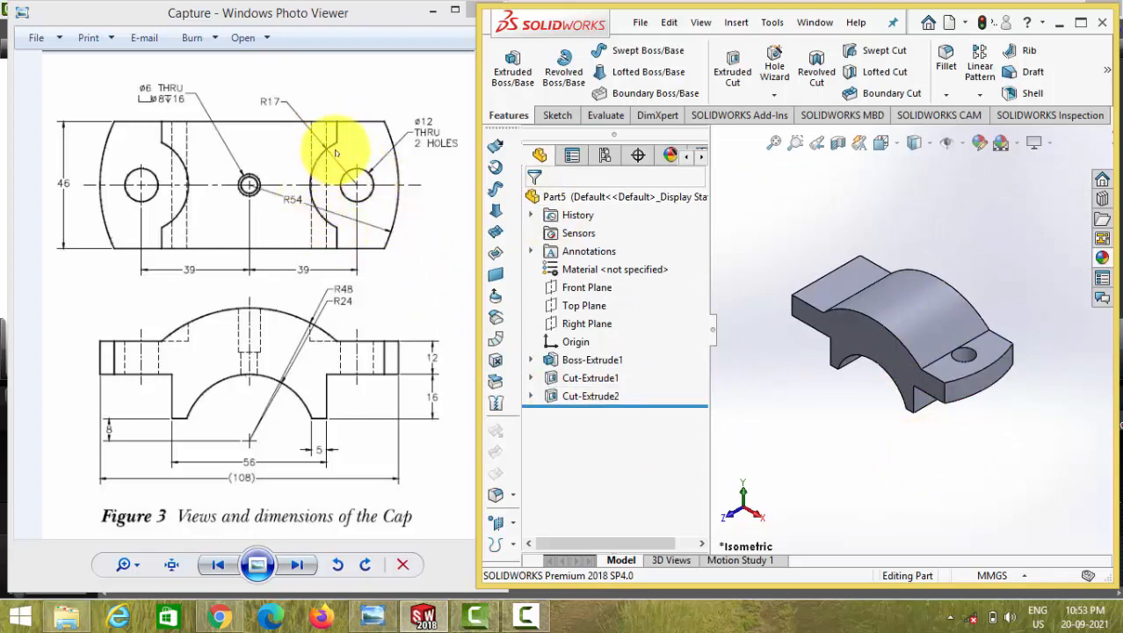
Start a sketch on the flange's top face and draw a three-point arc of about 13 mm radius around the hole, ending on the inner flange edge.
left_click(991, 345)
left_click(942, 295)
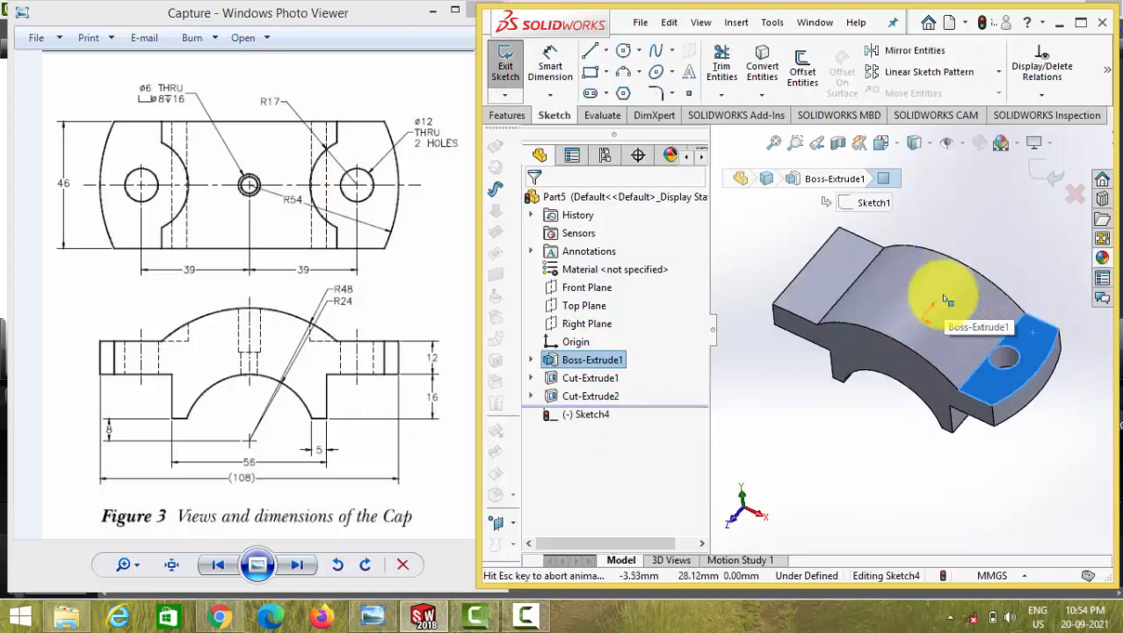
scroll(1028, 330, "down", 3)
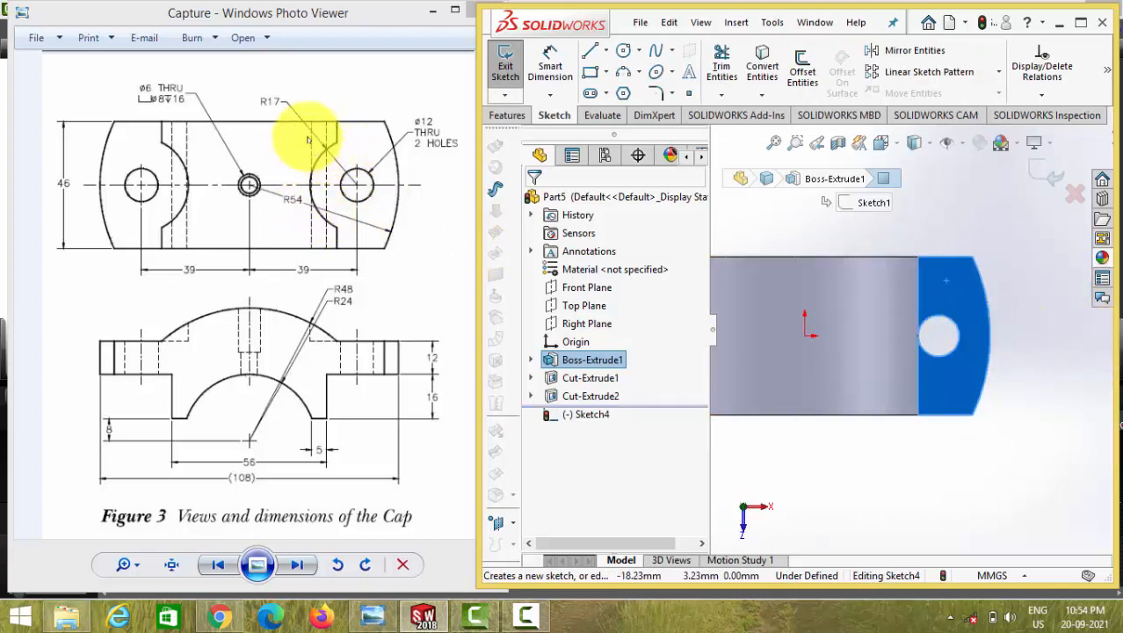
left_click(623, 71)
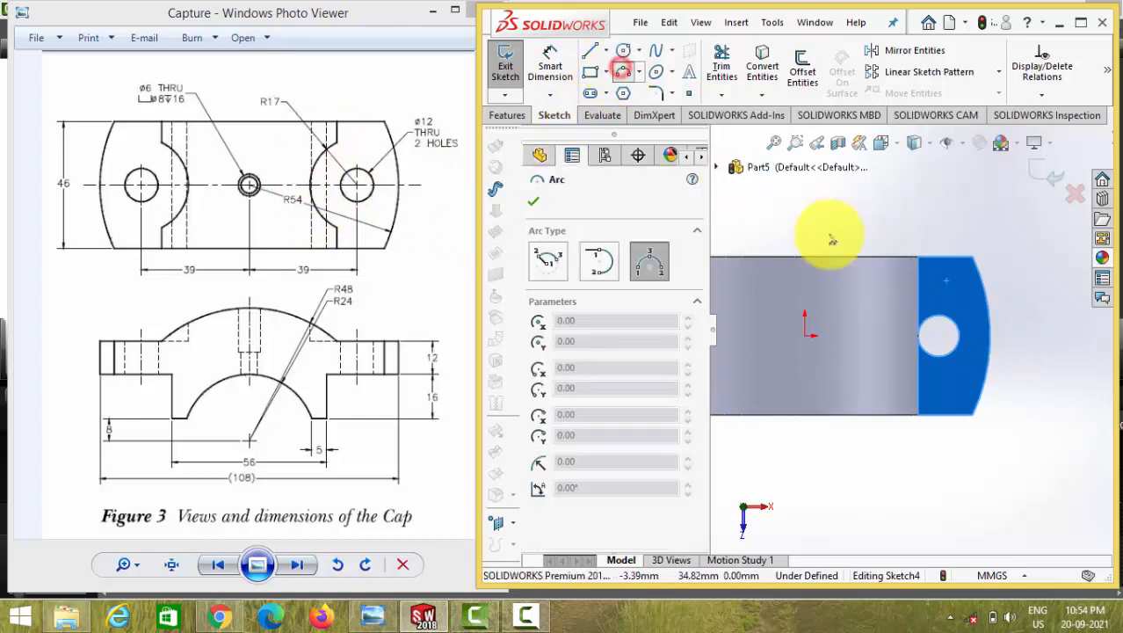
left_click(918, 293)
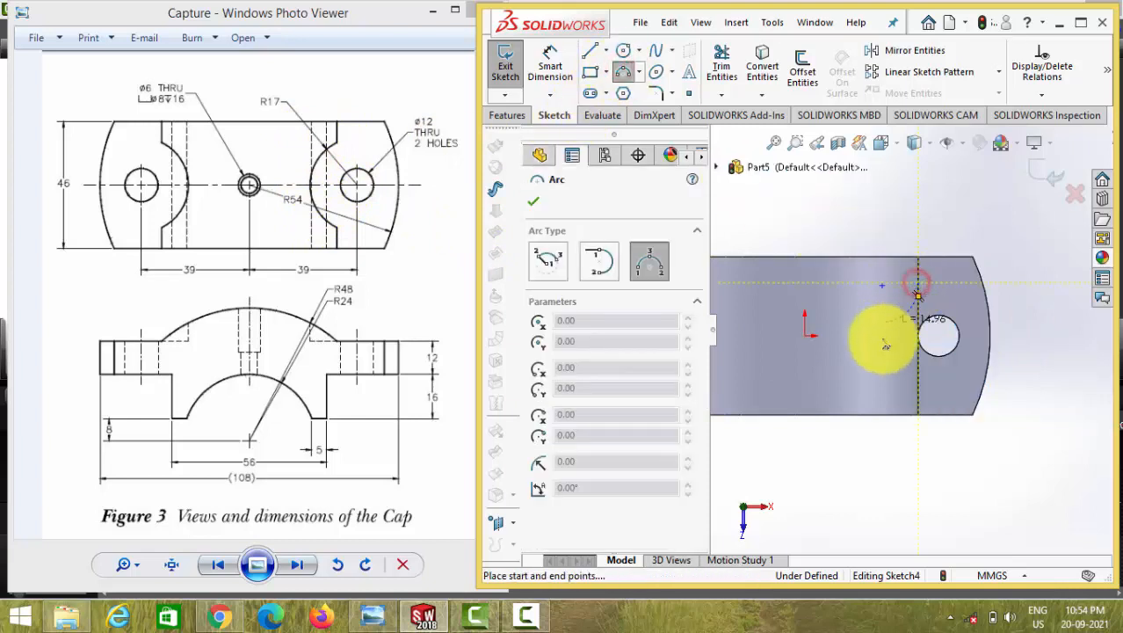
left_click(918, 373)
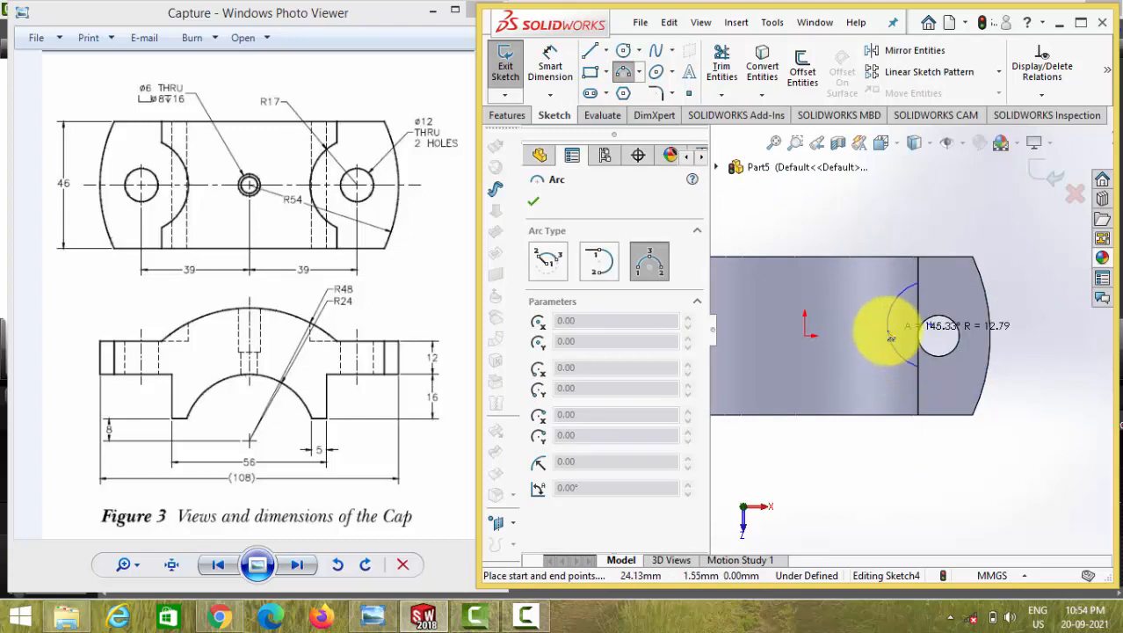
left_click(889, 332)
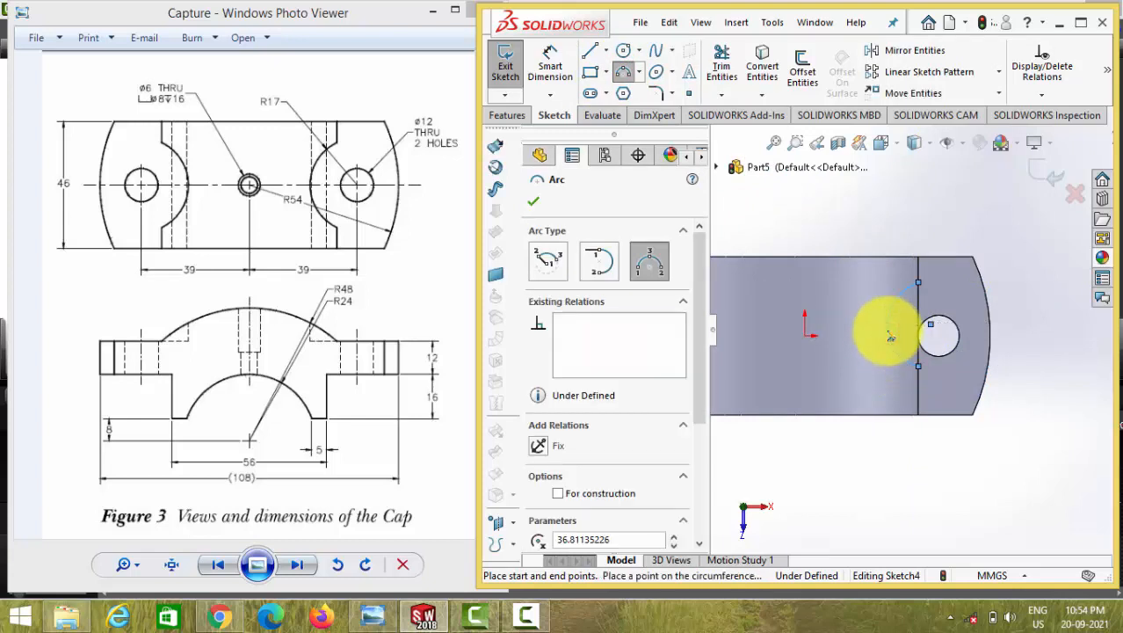
key("Escape")
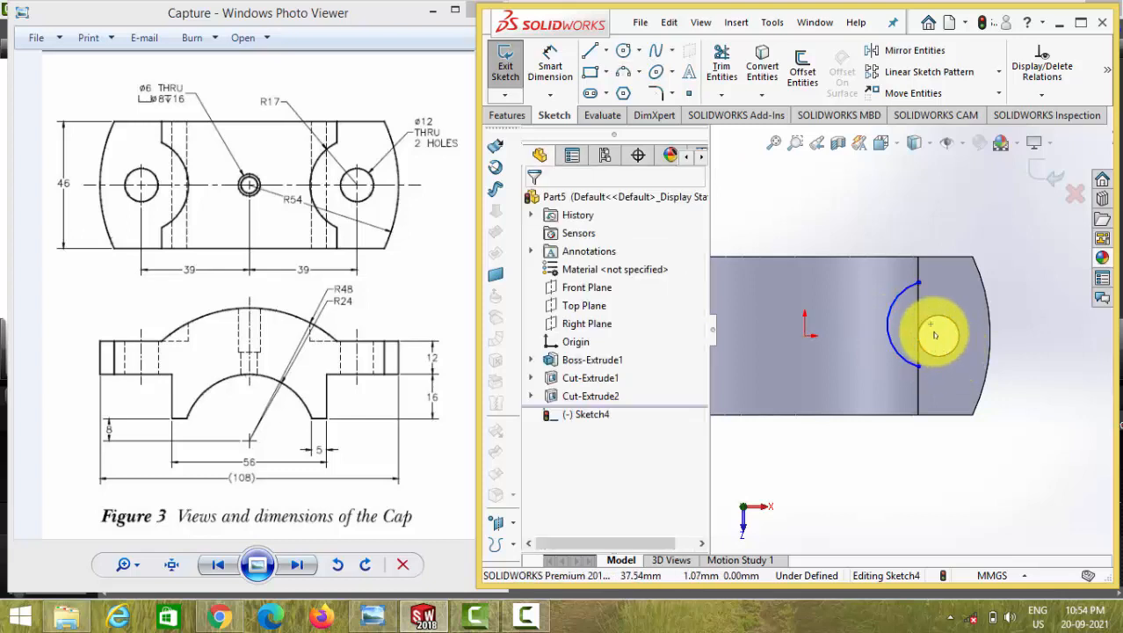
Make the three-point arc's centre concentric with the flange hole's edge.
left_click(932, 328)
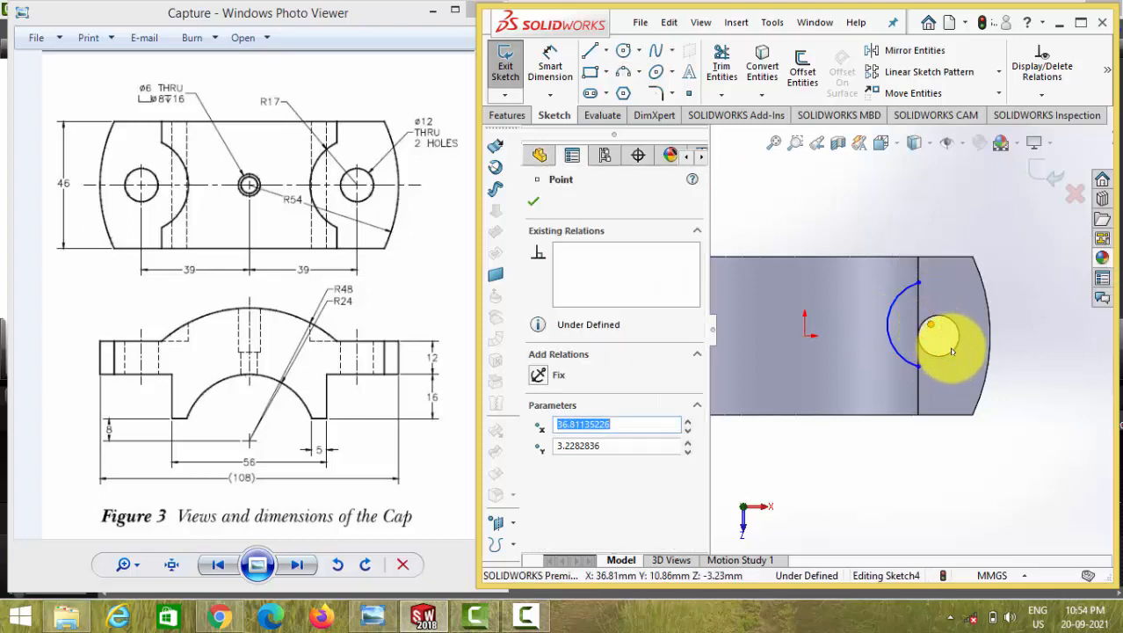
key("Escape")
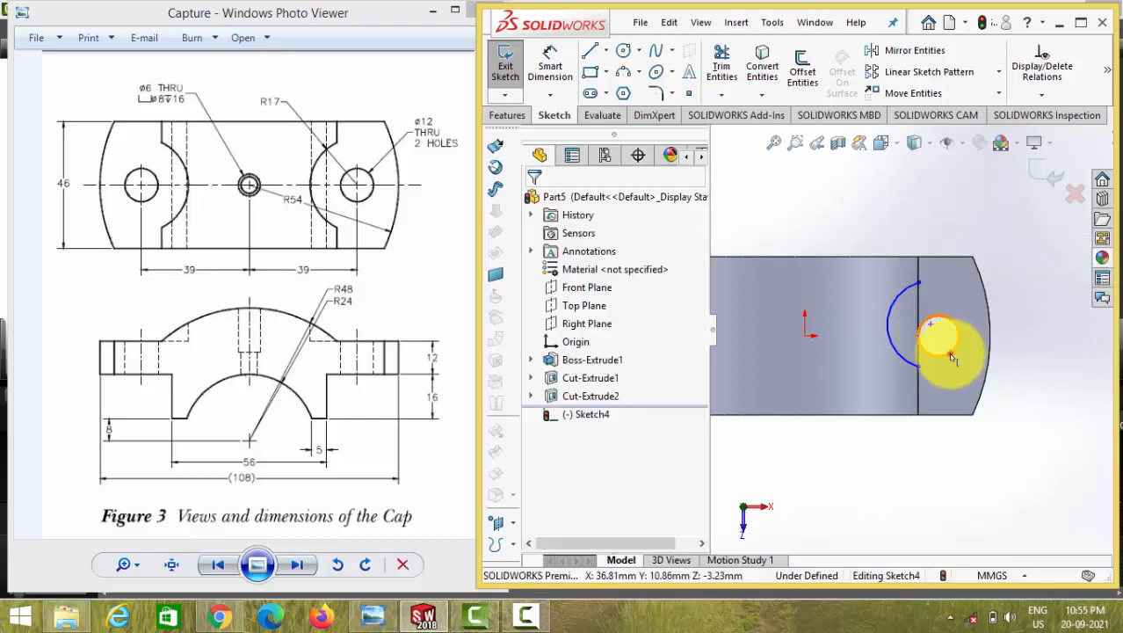
left_click(932, 328)
left_click(956, 339, "ctrl")
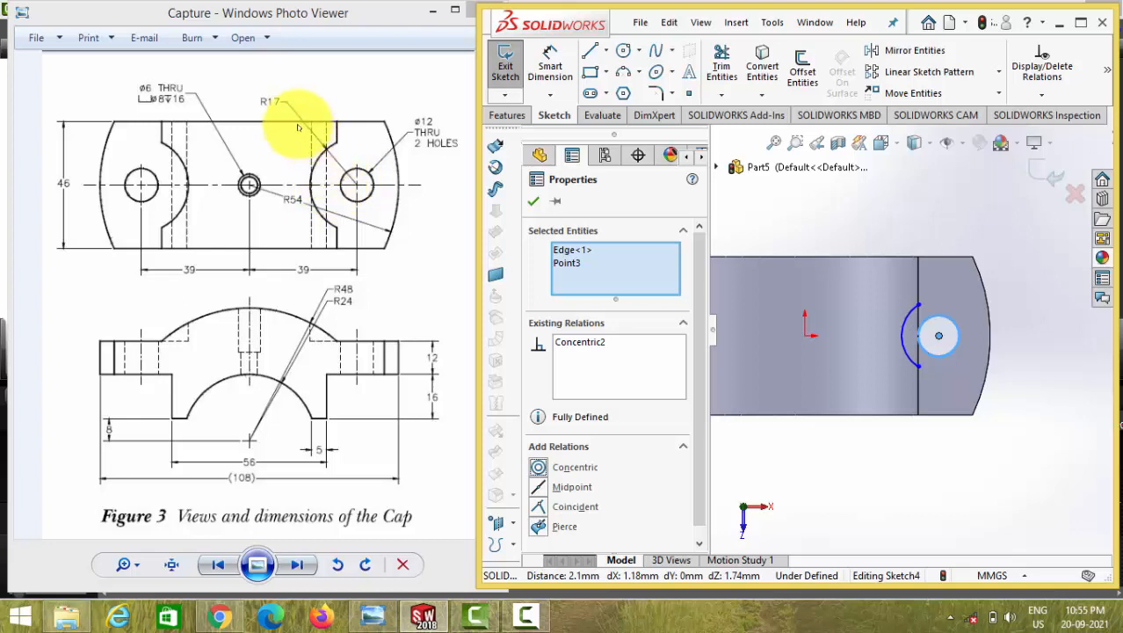
Dimension the radius of the arc around the flange hole as 17 mm.
left_click(562, 66)
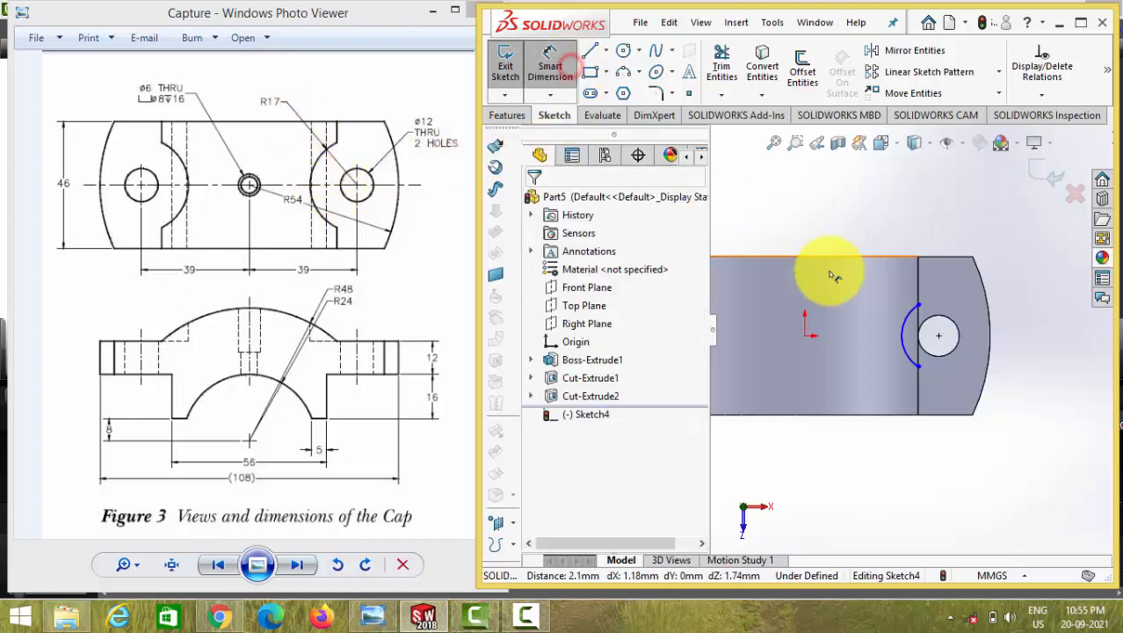
left_click(905, 328)
left_click(879, 307)
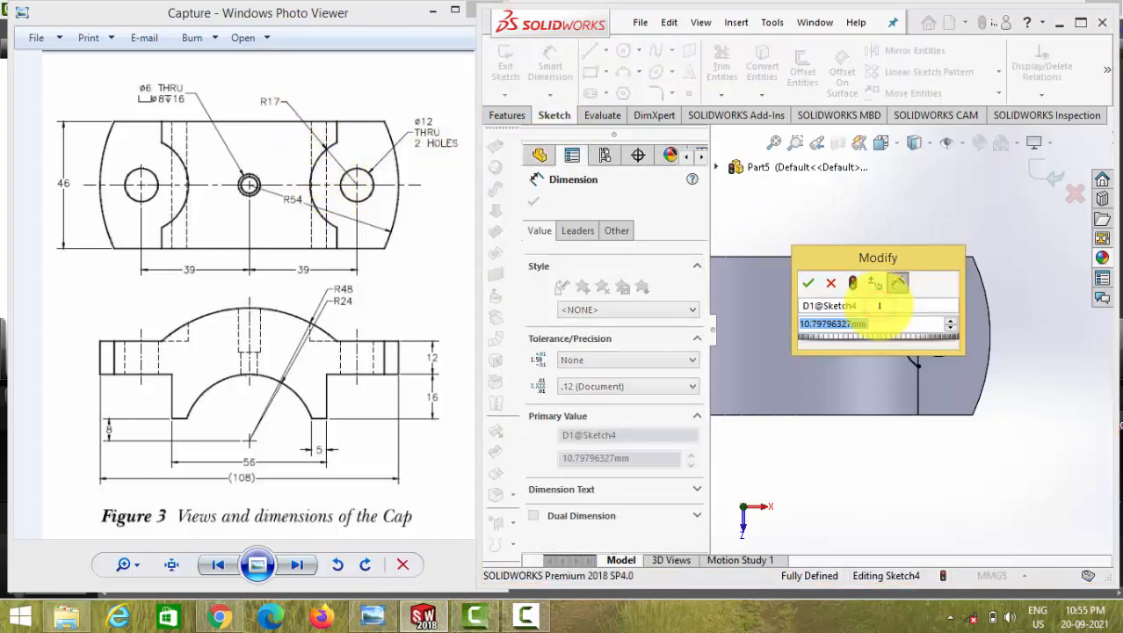
type("17")
key("Return")
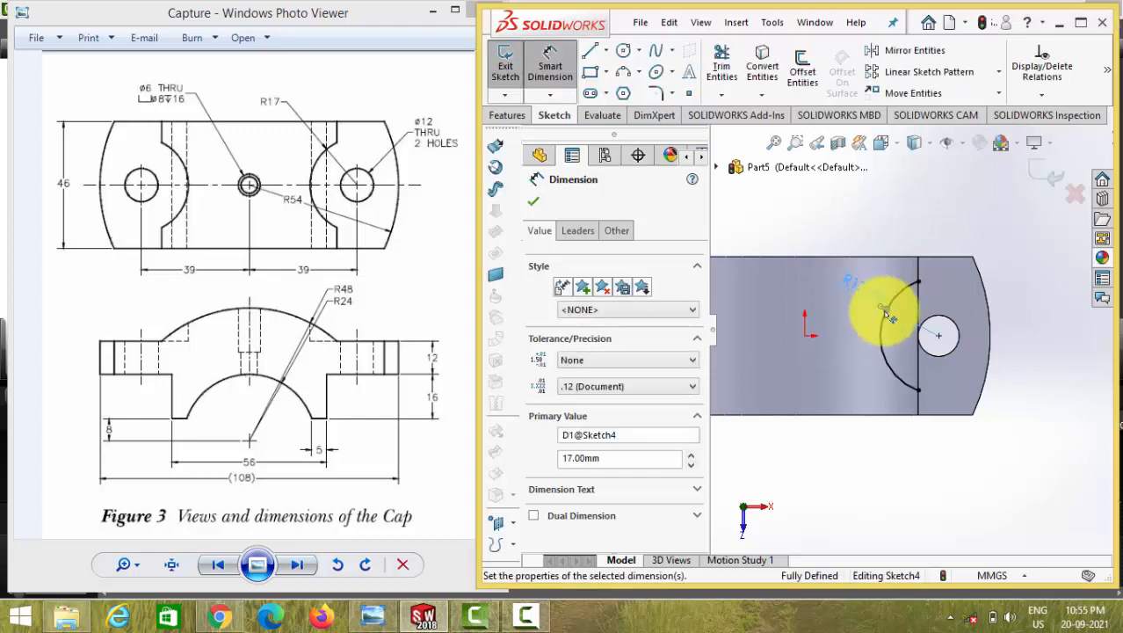
key("Escape")
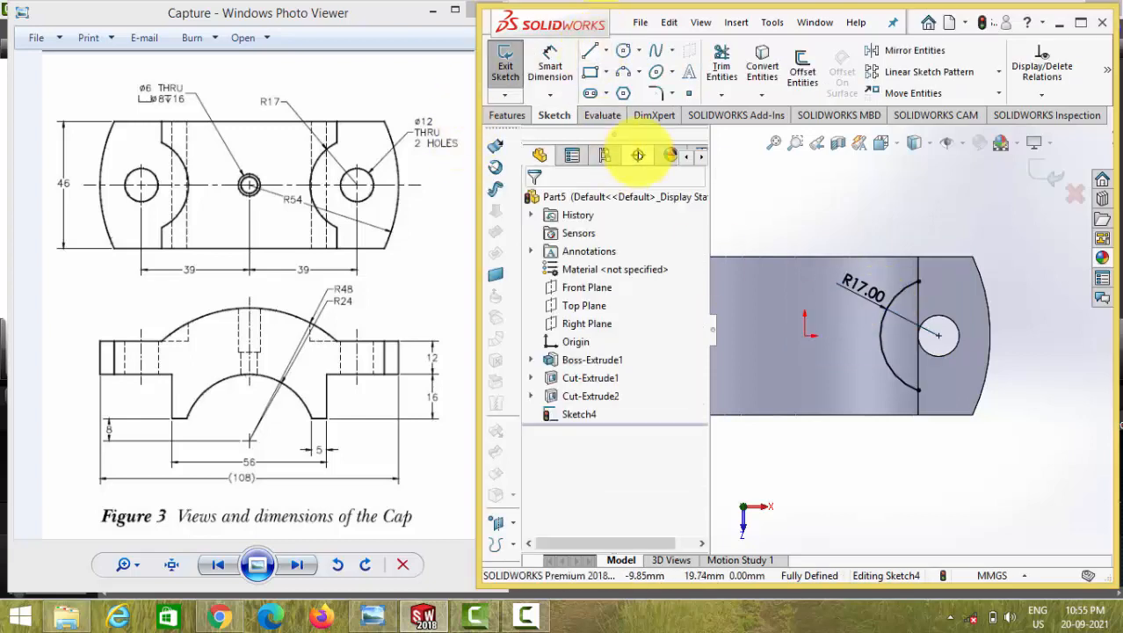
Close the R17 arc with a vertical line joining its two endpoints along the inner flange edge.
left_click(591, 48)
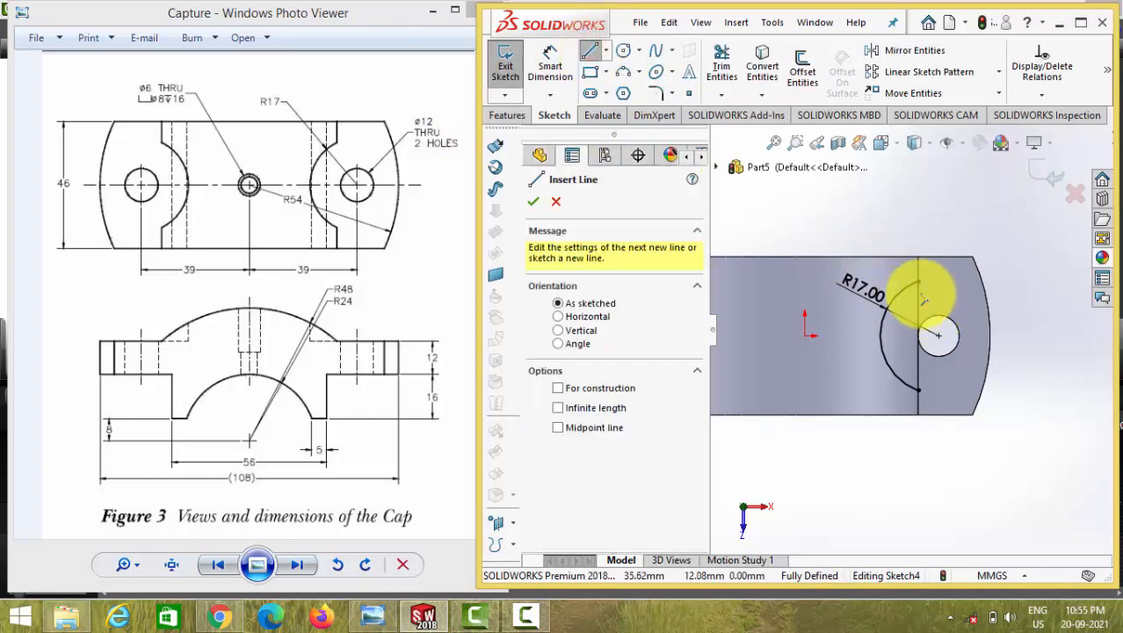
left_click(916, 283)
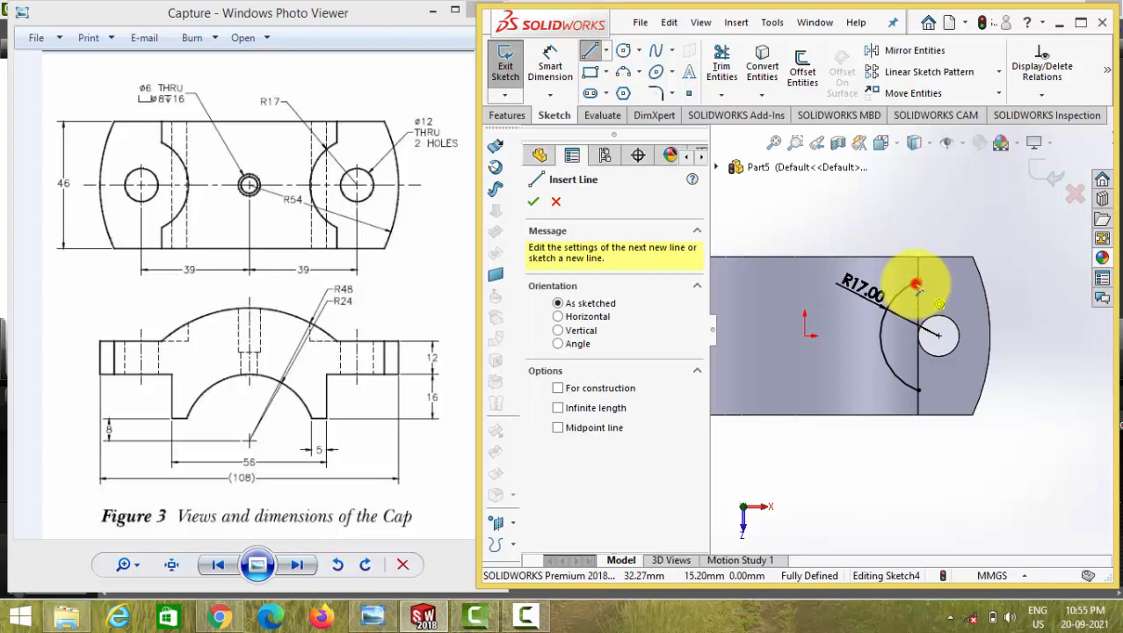
left_click(915, 389)
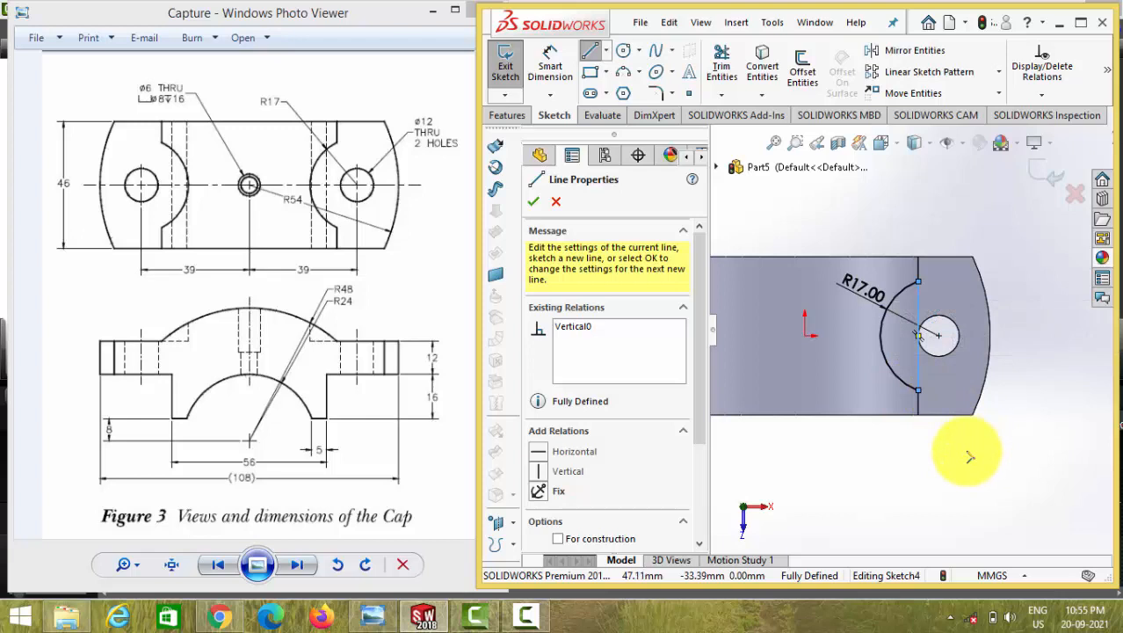
left_click(532, 202)
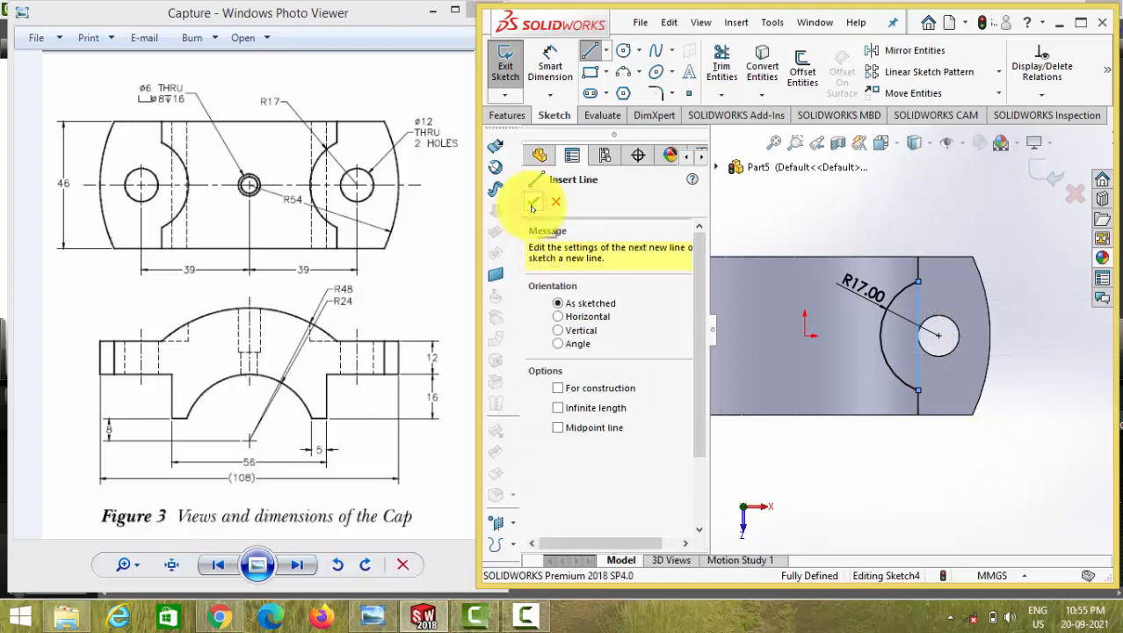
scroll(956, 399, "down", 3)
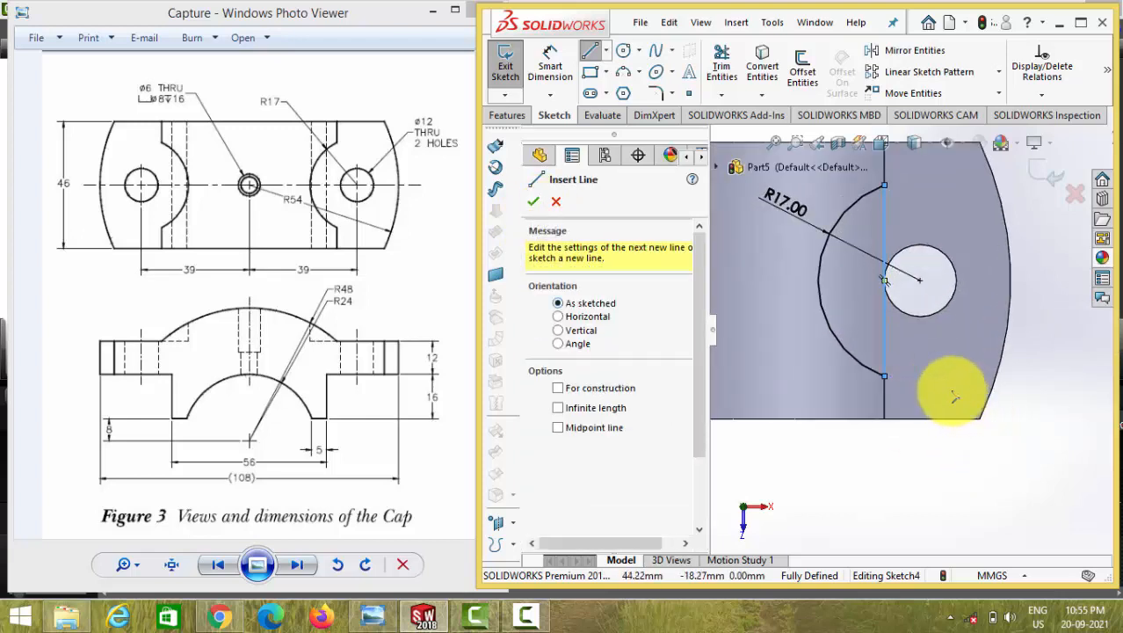
scroll(955, 397, "up", 3)
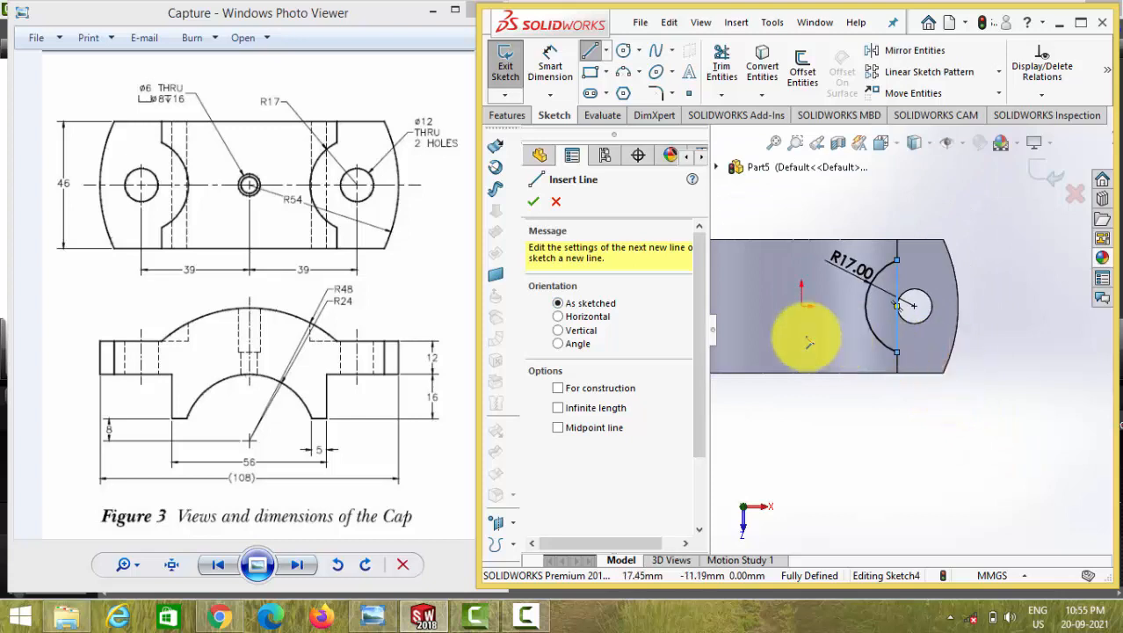
left_click(534, 205)
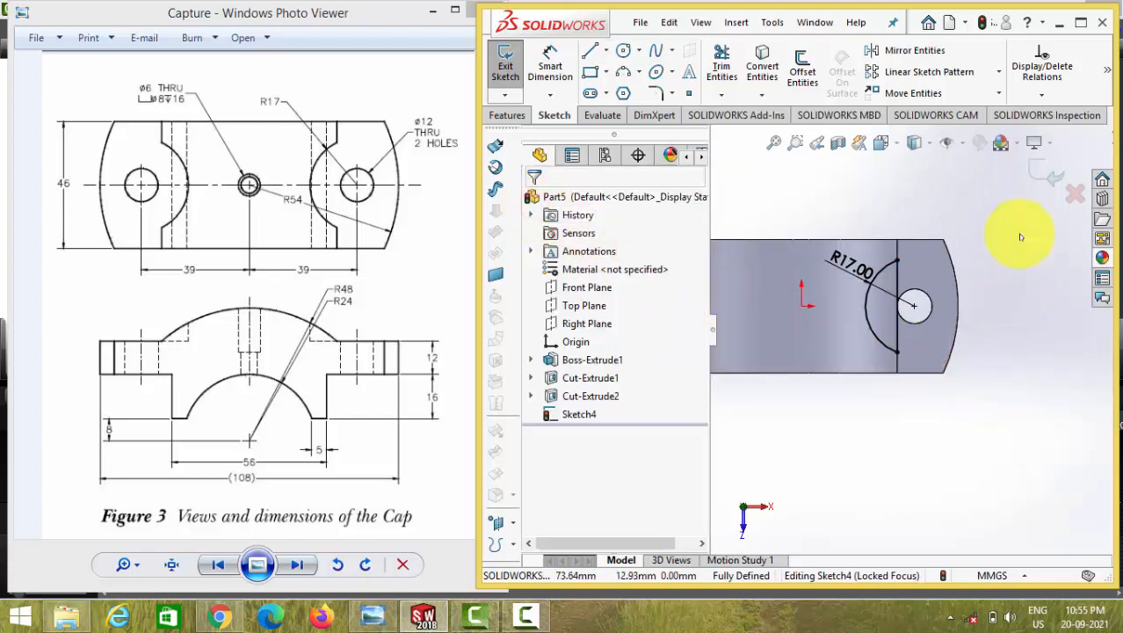
Cut the closed R17 profile upward through the arch with an extruded cut in the reversed direction.
left_click(500, 117)
left_click(732, 81)
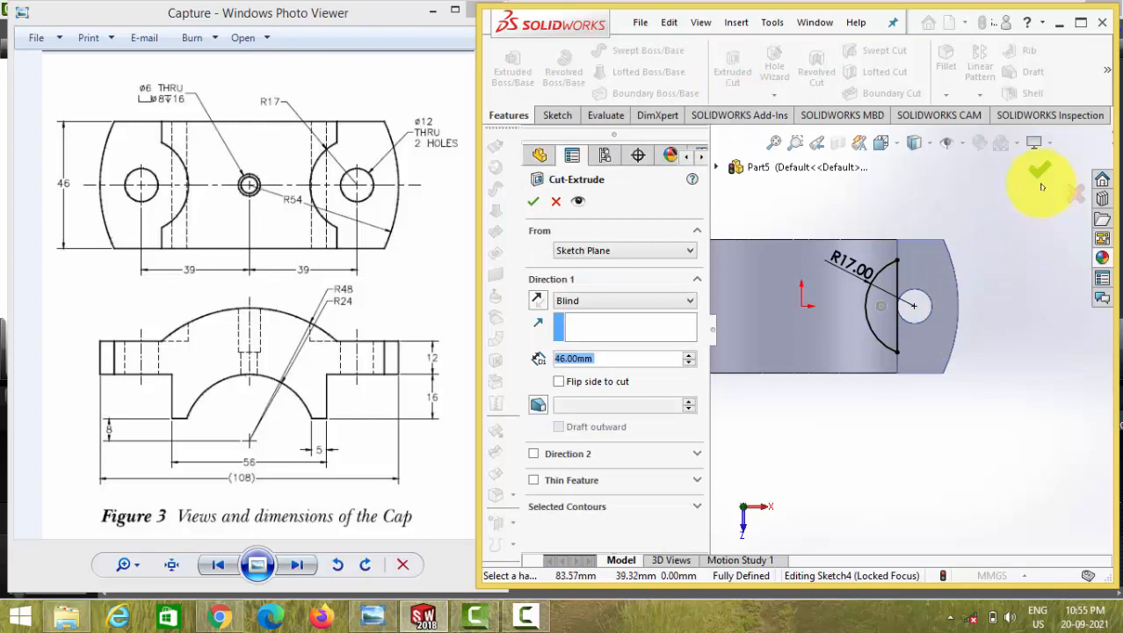
left_click(888, 142)
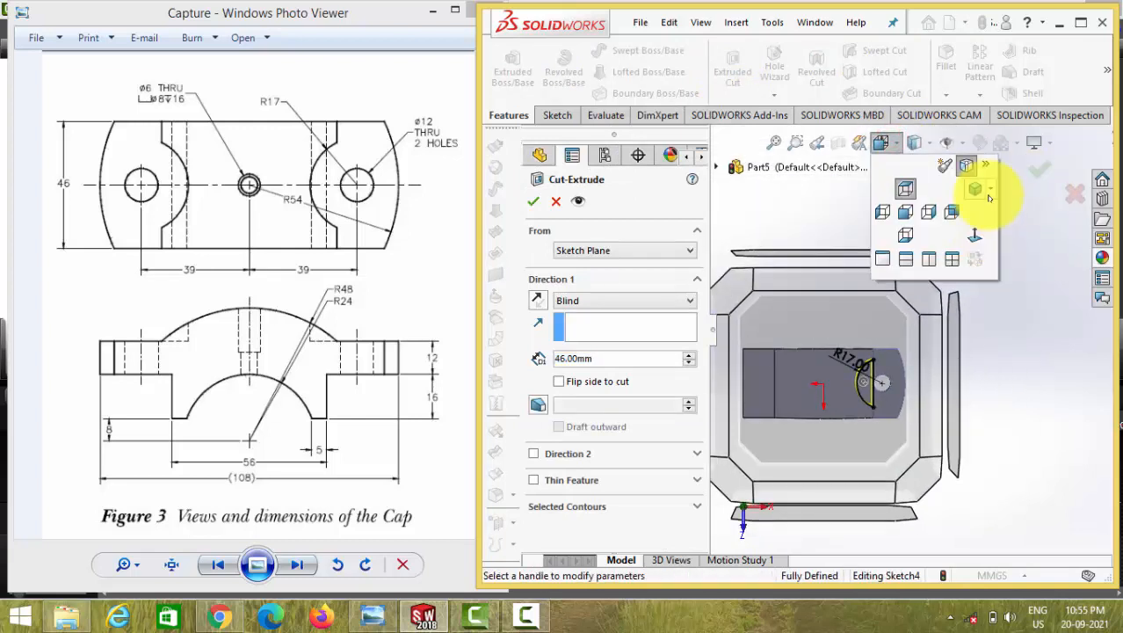
left_click(974, 186)
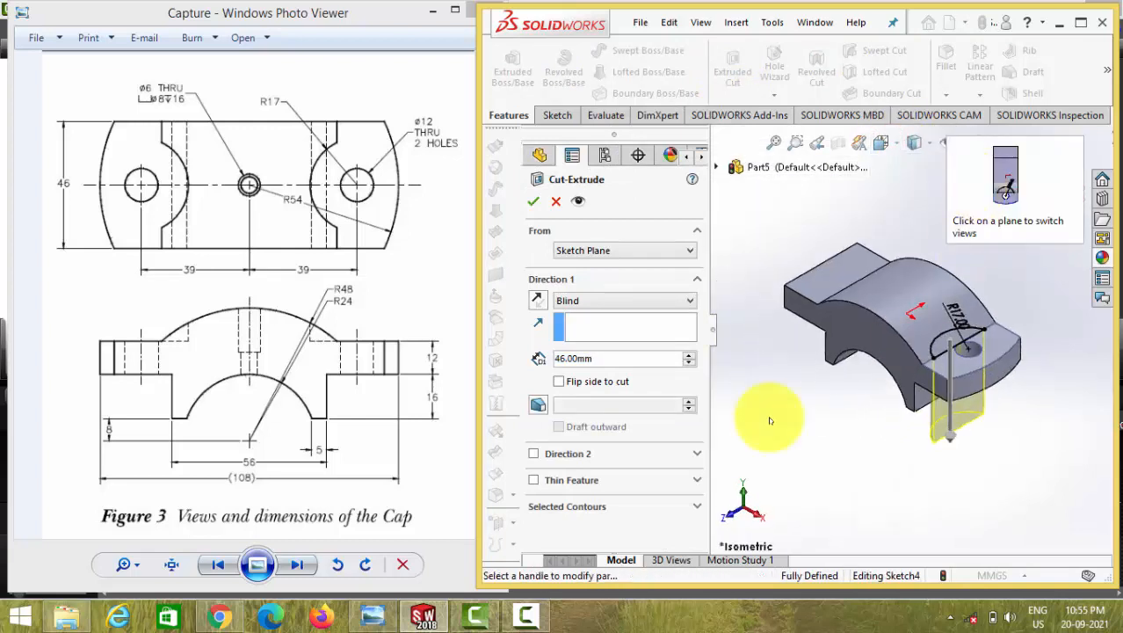
left_click(537, 300)
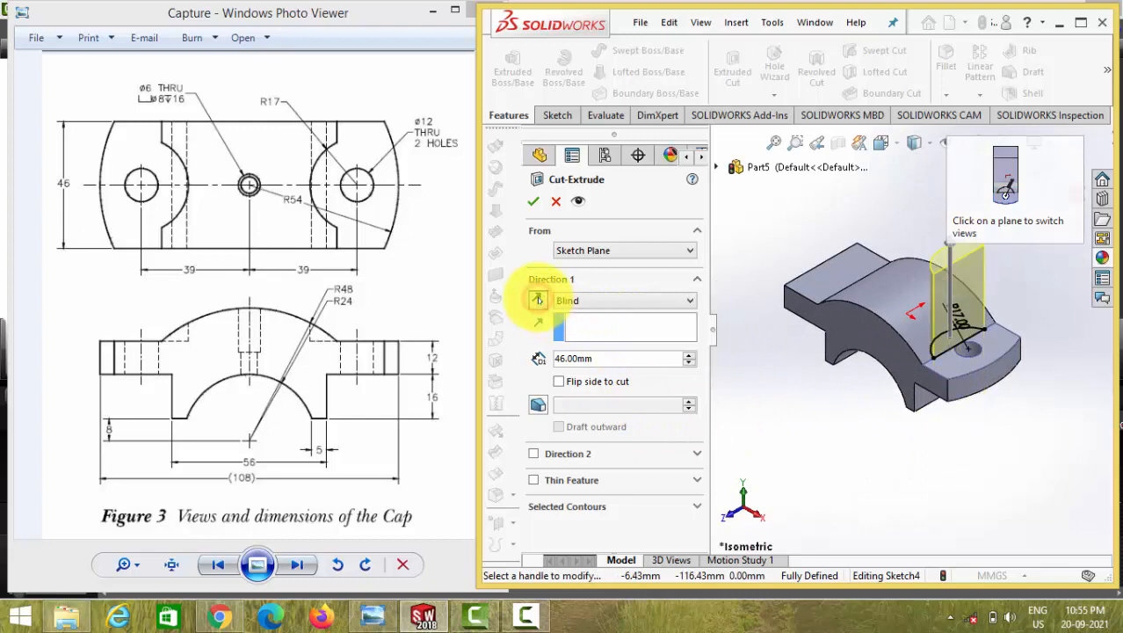
left_click(624, 301)
left_click(668, 326)
key("Return")
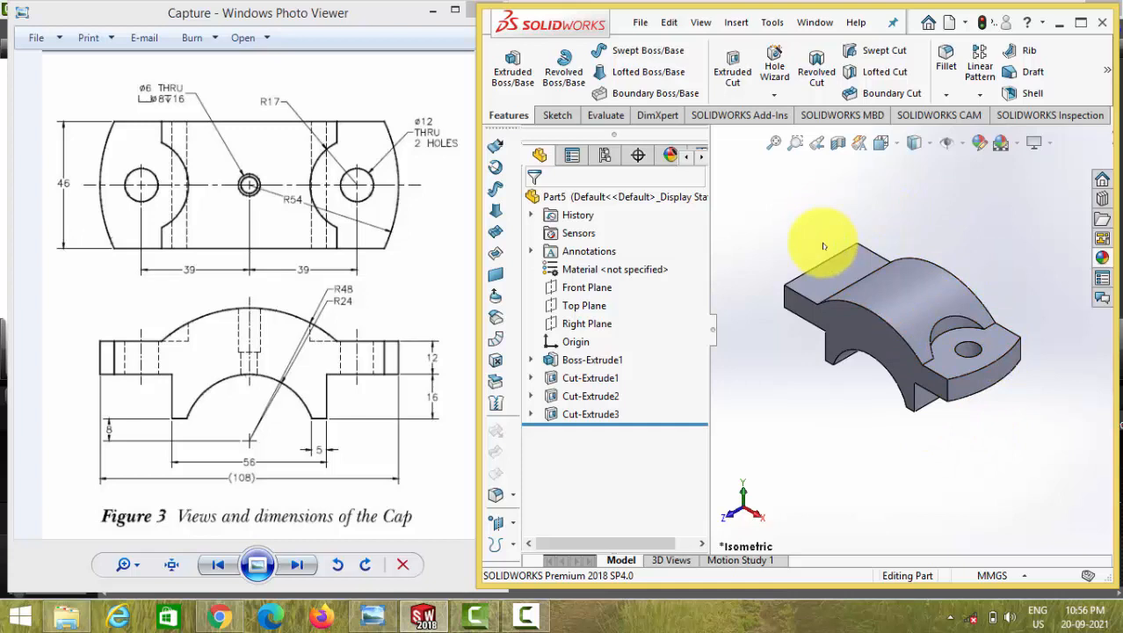
Mirror the flange hole, rounded end and R17 clearance cuts about the Right Plane.
left_click(595, 412)
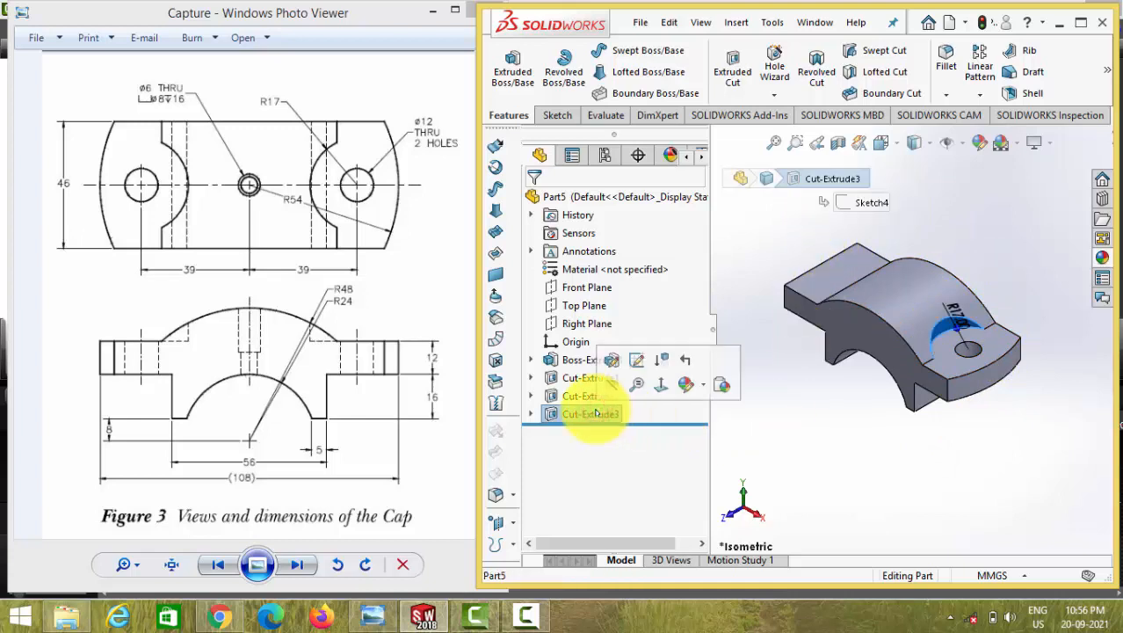
left_click(584, 396, "ctrl")
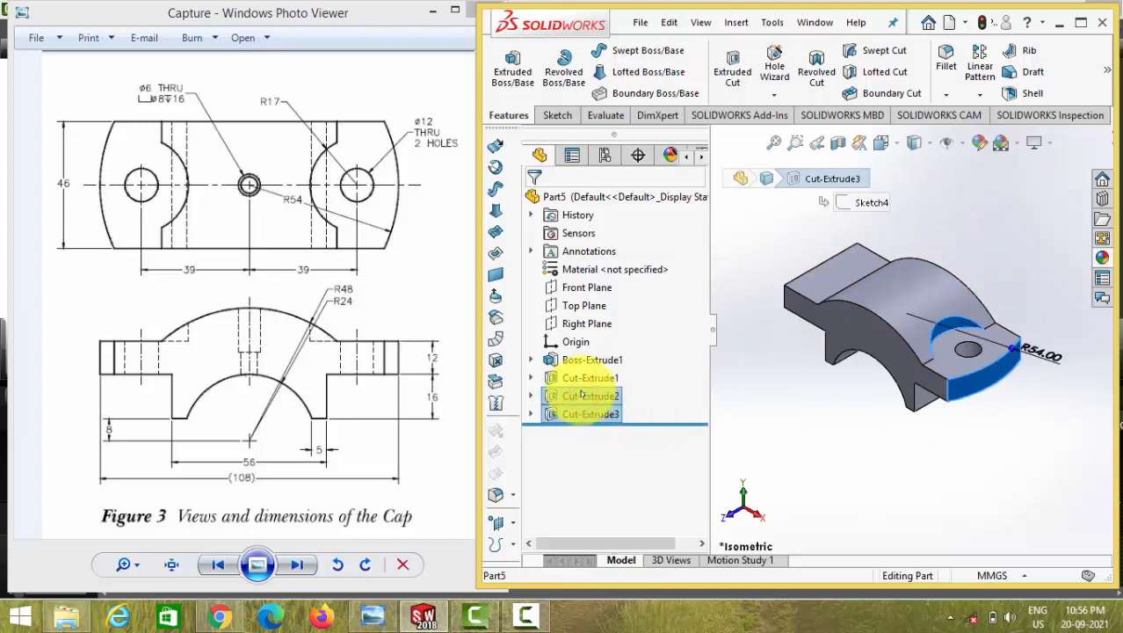
left_click(568, 377, "ctrl")
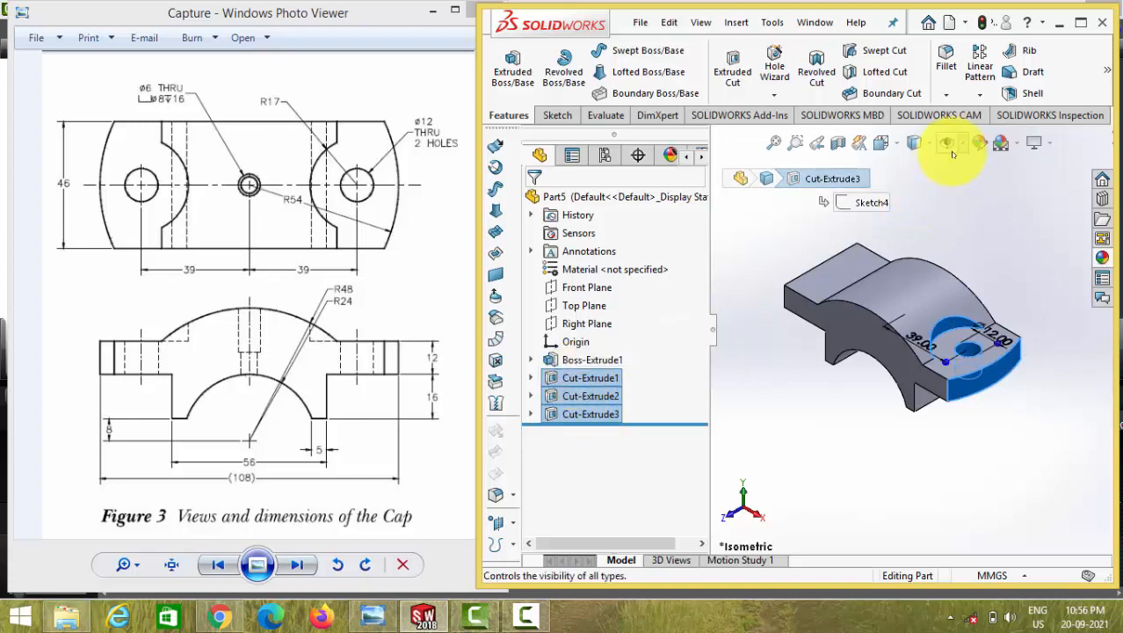
left_click(1107, 70)
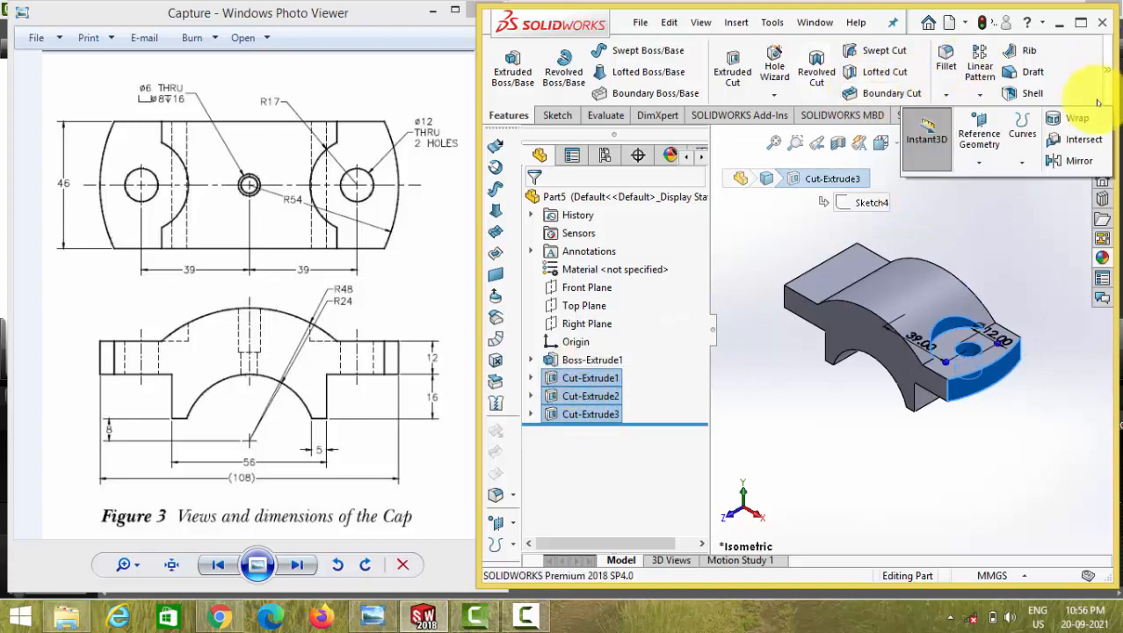
left_click(1063, 161)
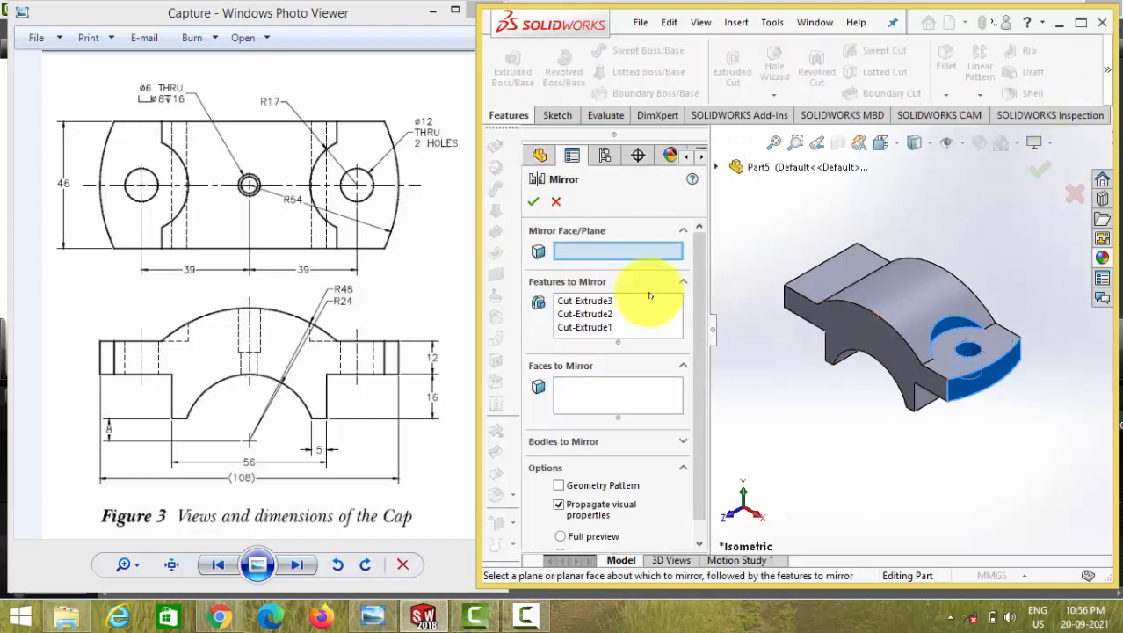
left_click(539, 155)
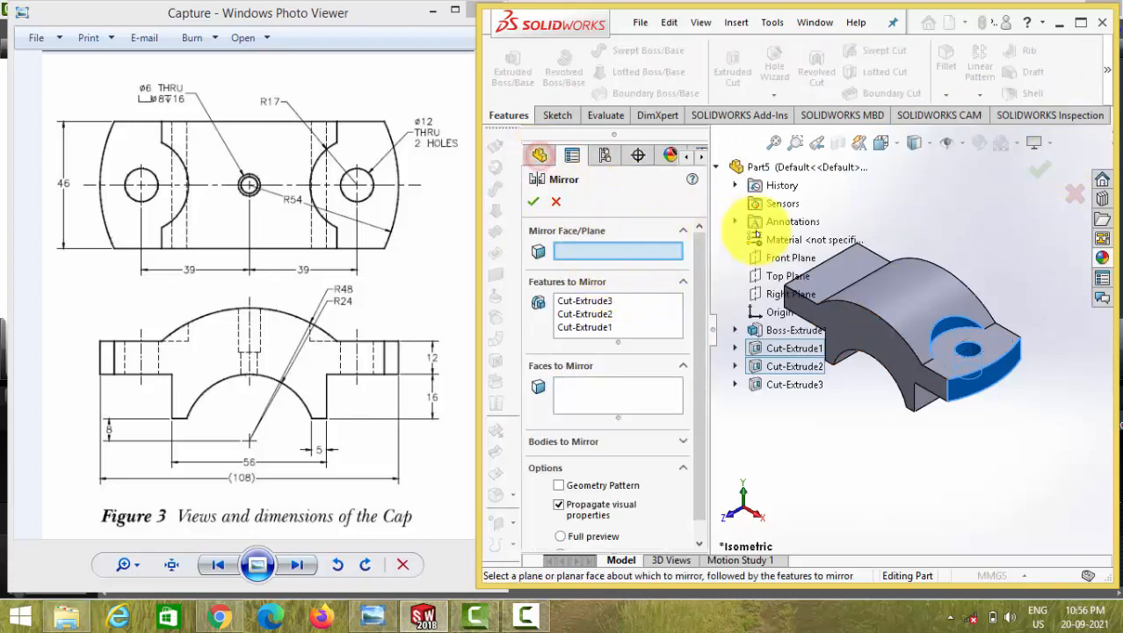
left_click(777, 295)
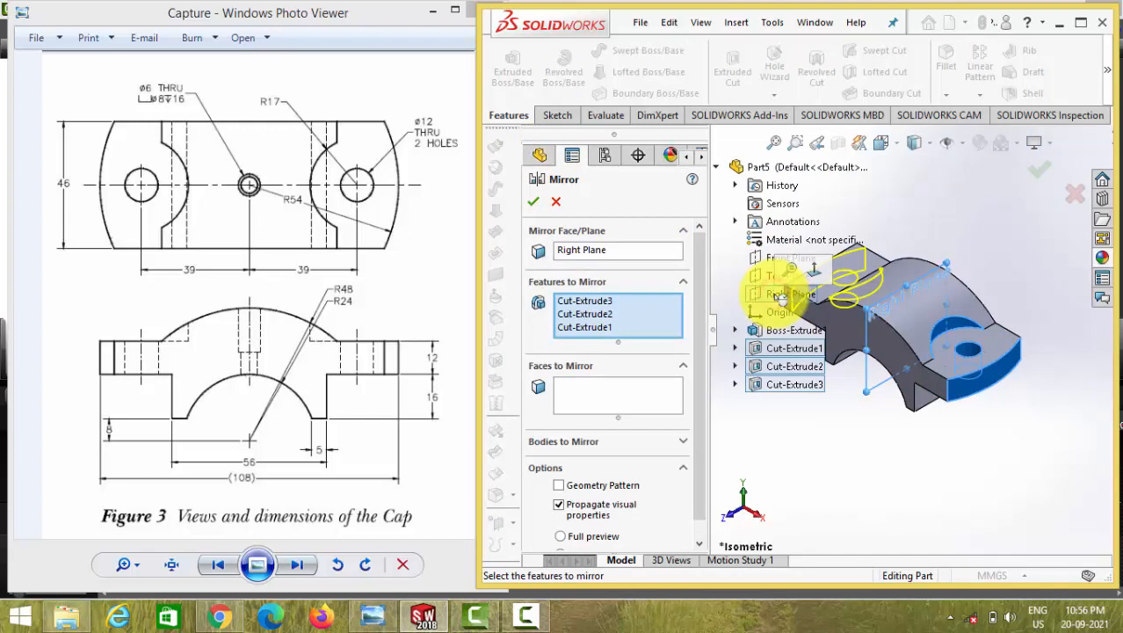
left_click(1037, 170)
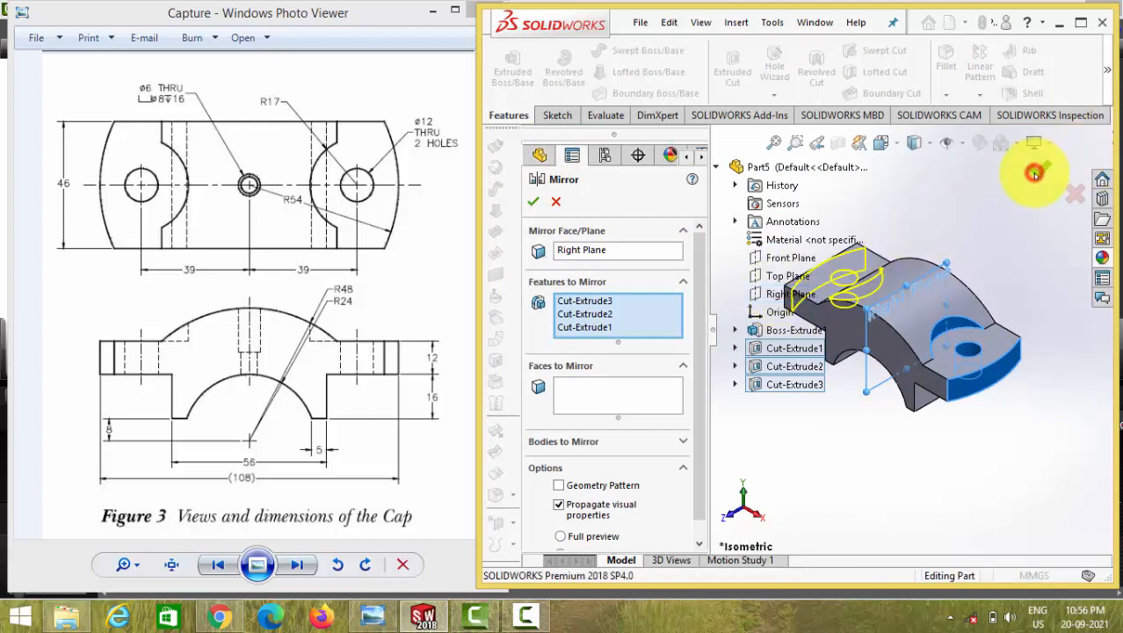
scroll(839, 401, "up", 2)
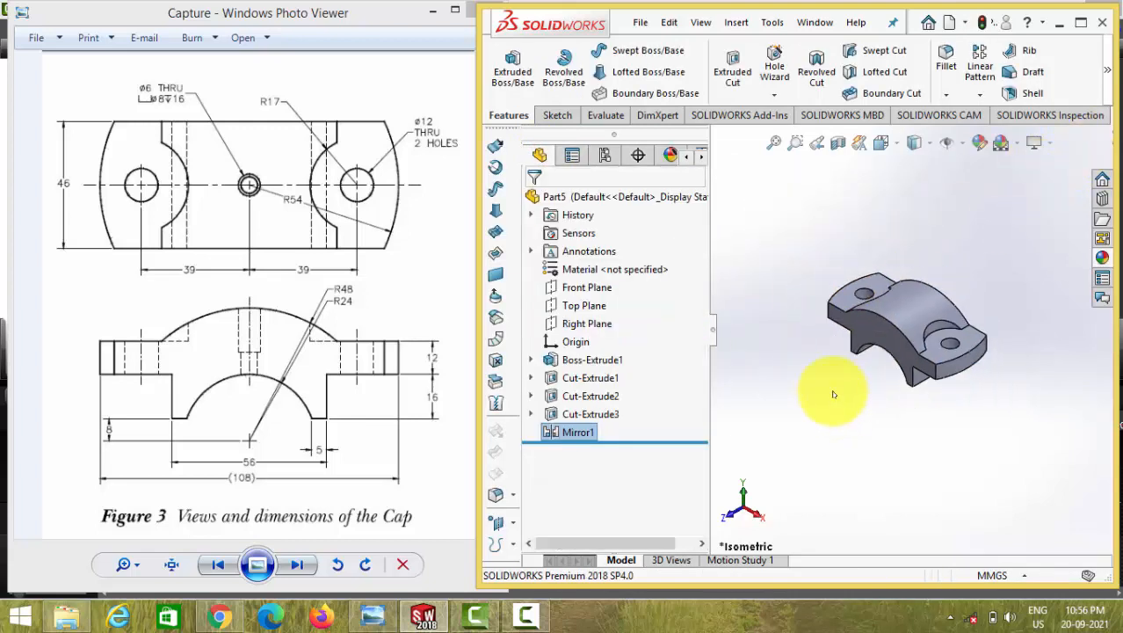
scroll(889, 426, "up", 1)
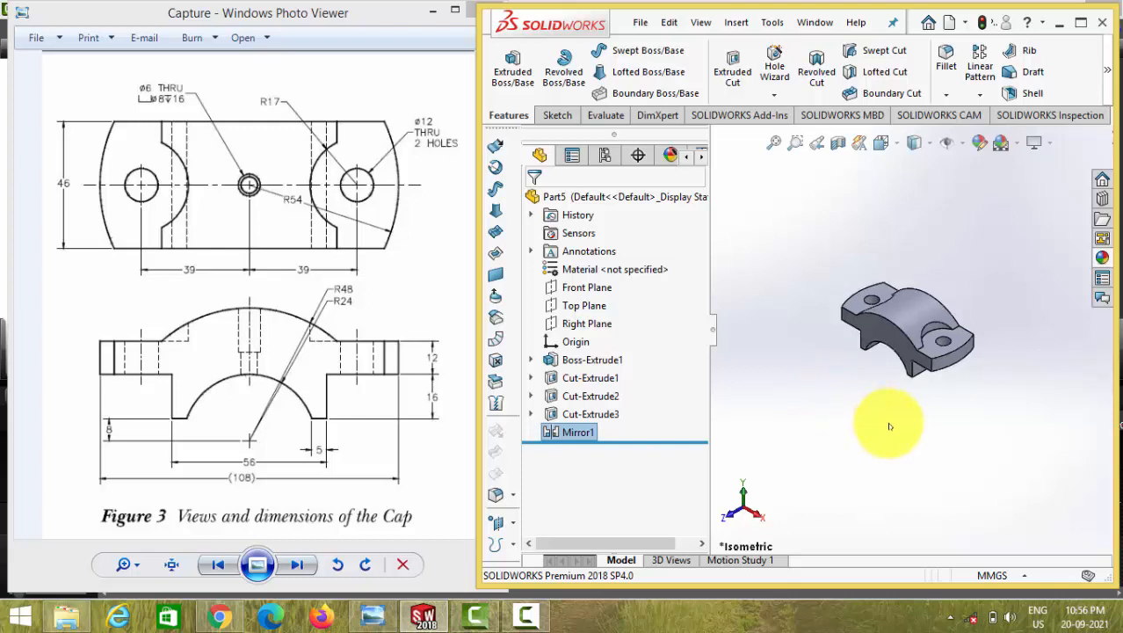
middle_click_drag(889, 426, 889, 426)
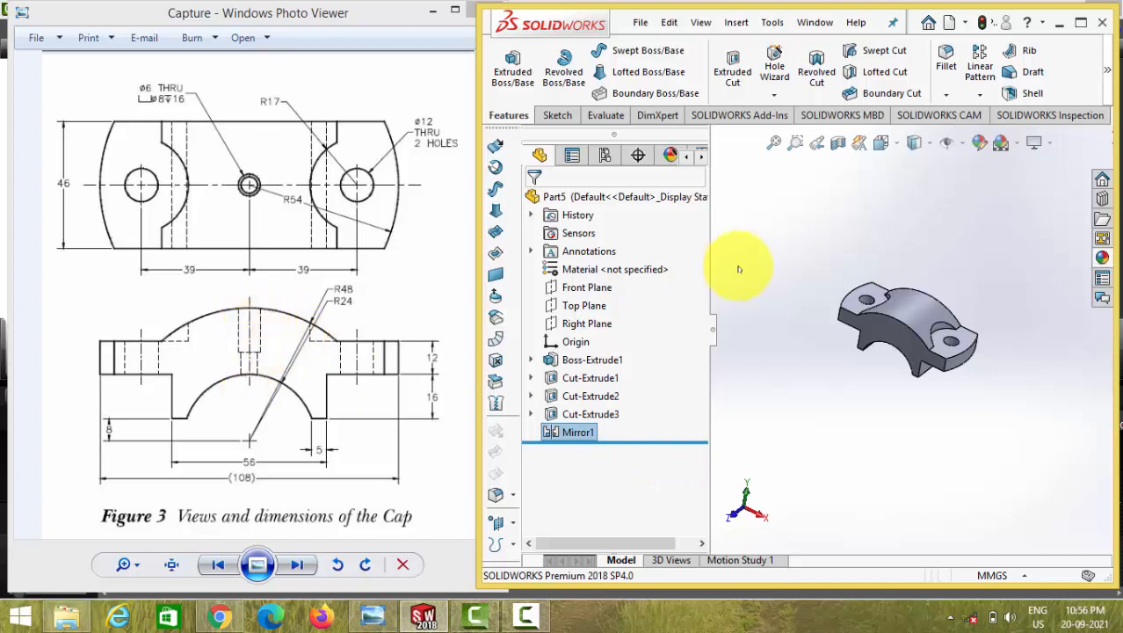
left_click(586, 382)
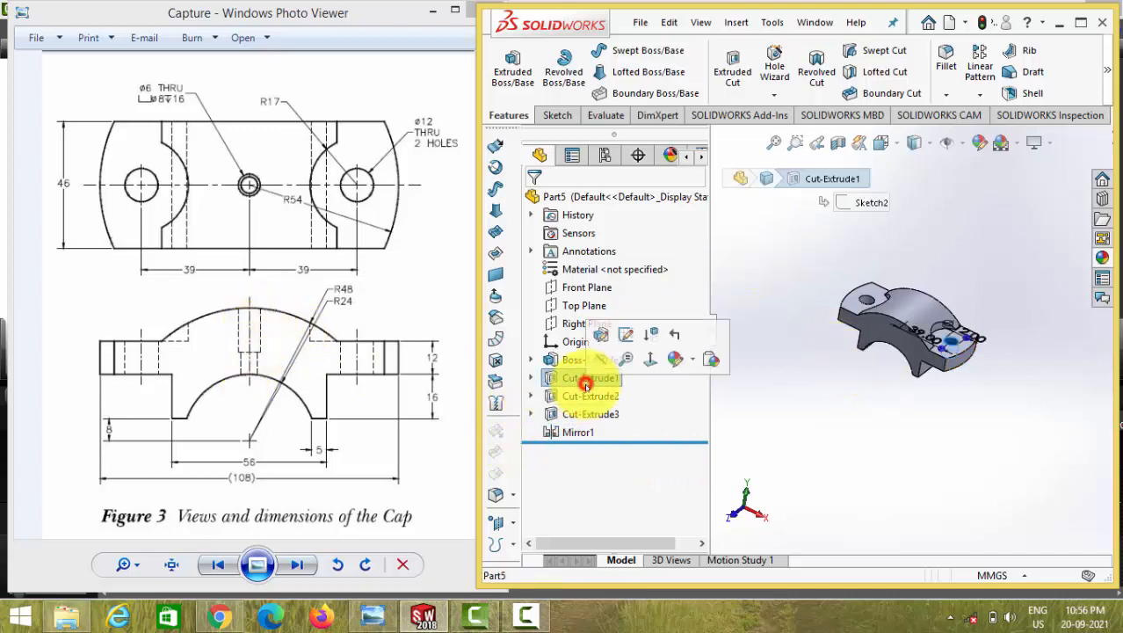
left_click(587, 395)
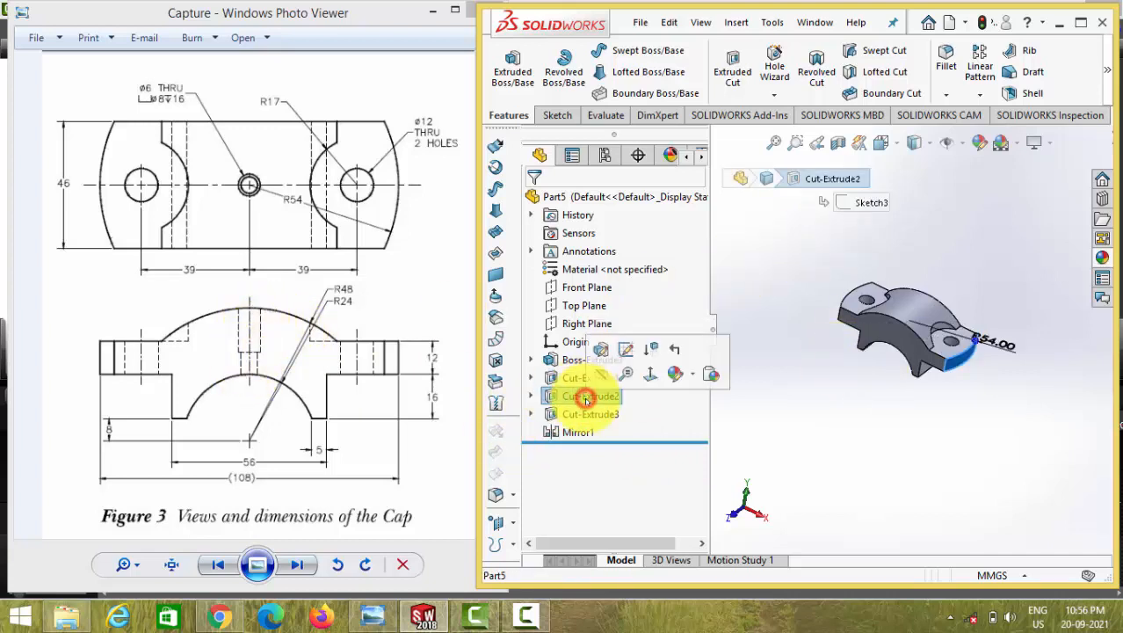
Sketch a closed stepped half-profile on the Front Plane, with its vertical axis side through the origin, a wider upper section and about 5.6 mm bottom width.
left_click(580, 293)
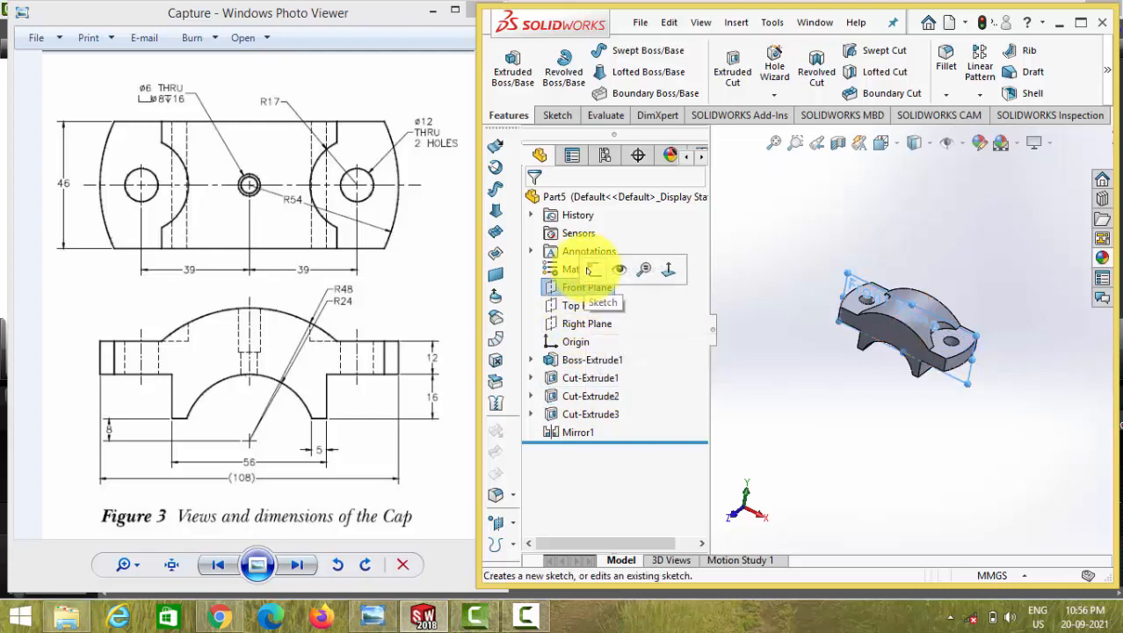
left_click(590, 270)
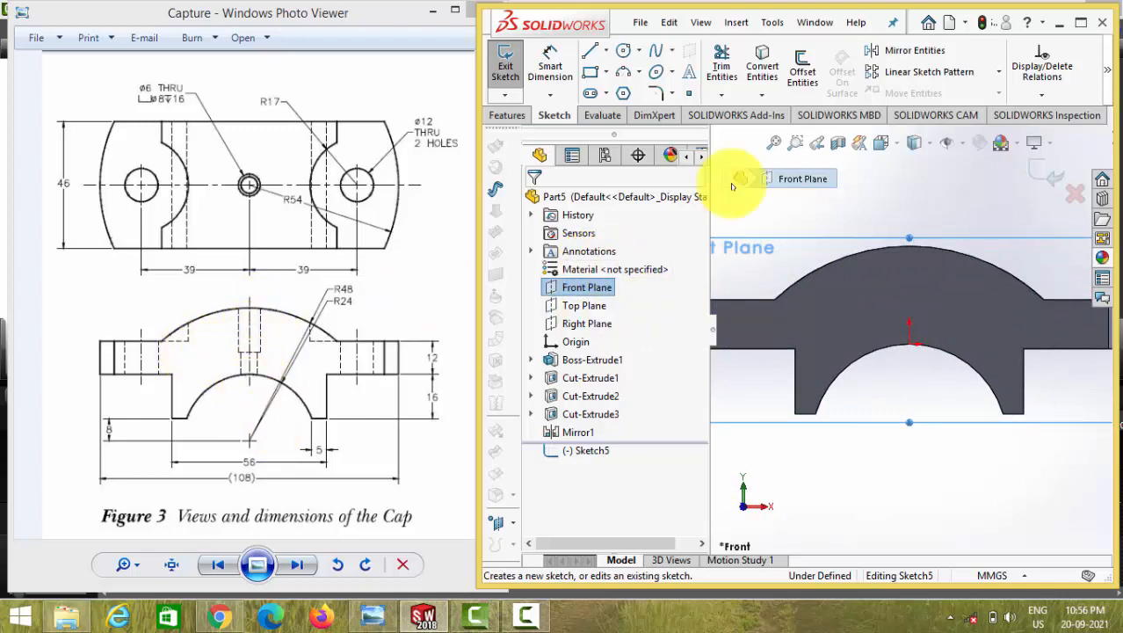
left_click(589, 50)
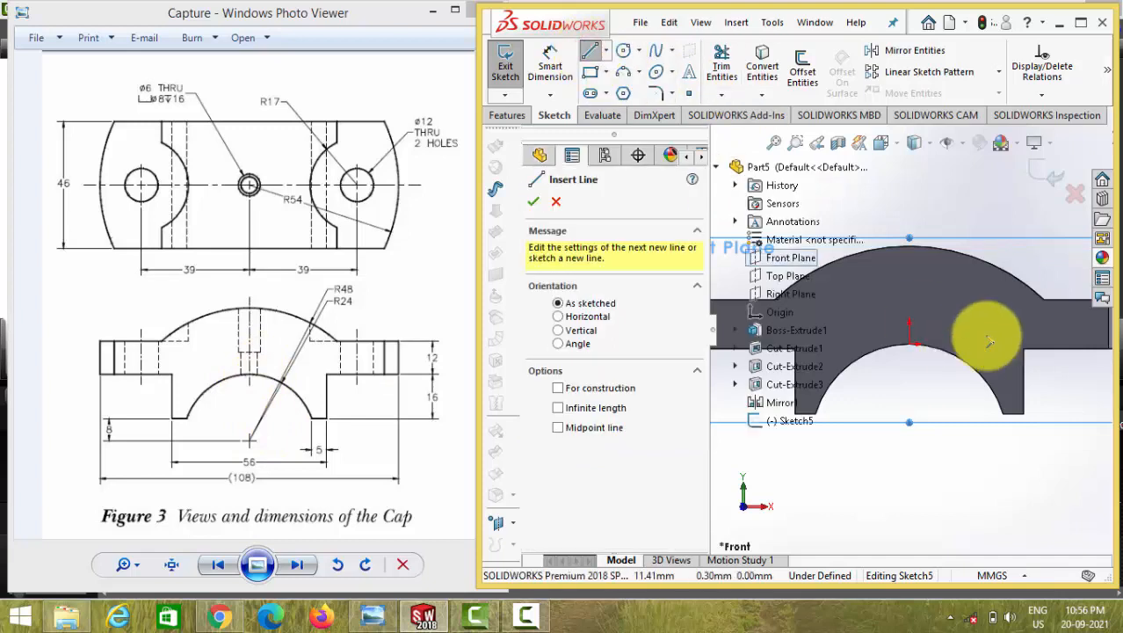
left_click(907, 218)
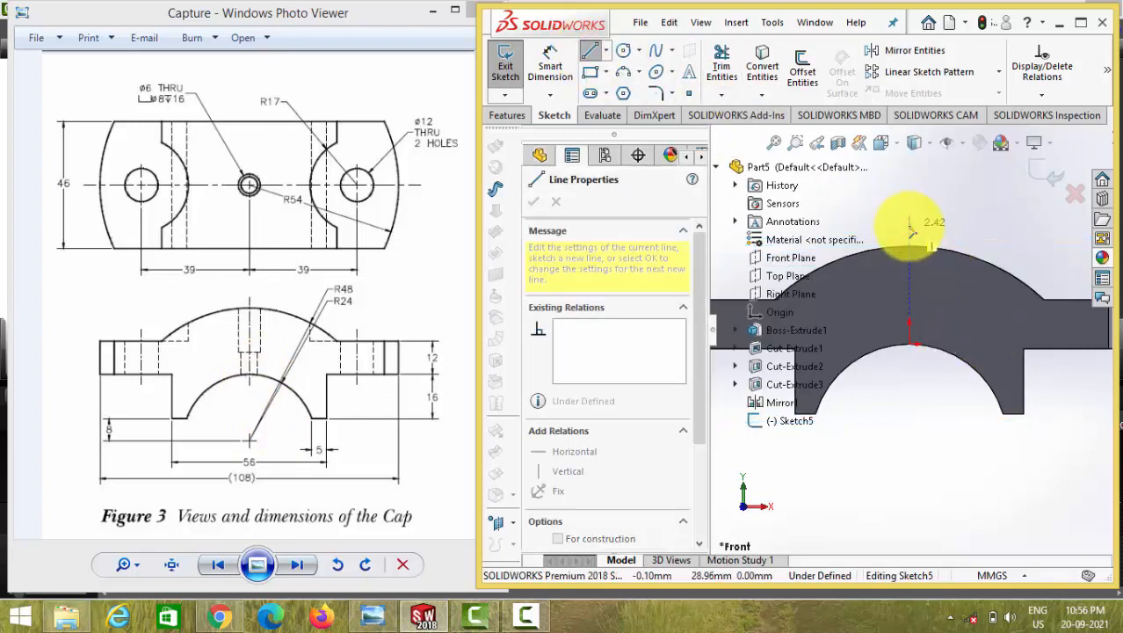
left_click(909, 384)
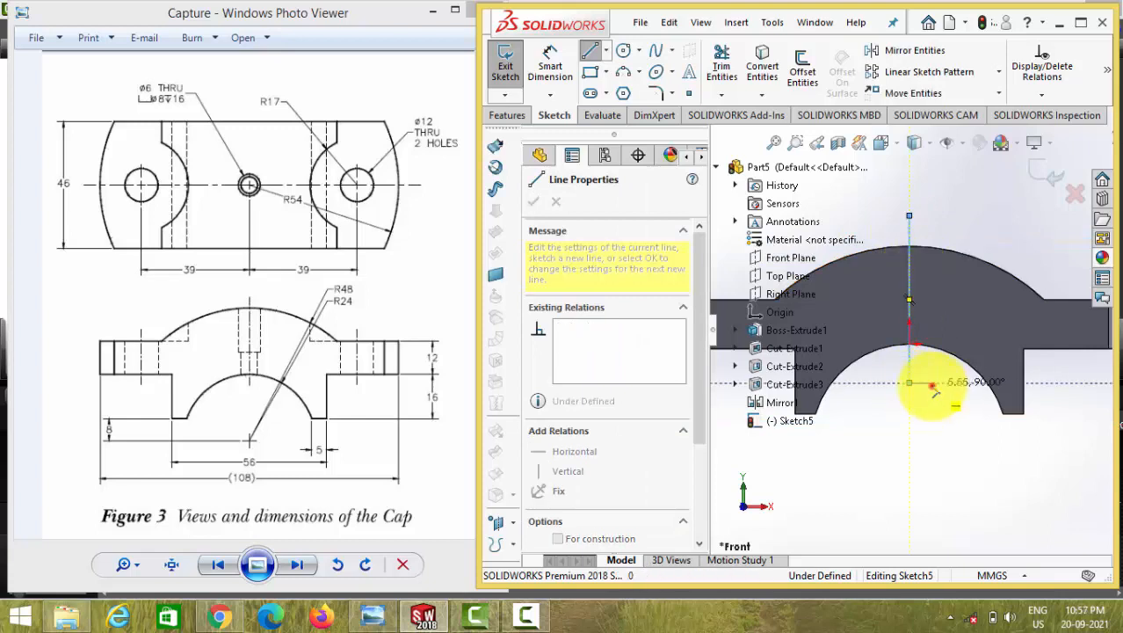
left_click(931, 383)
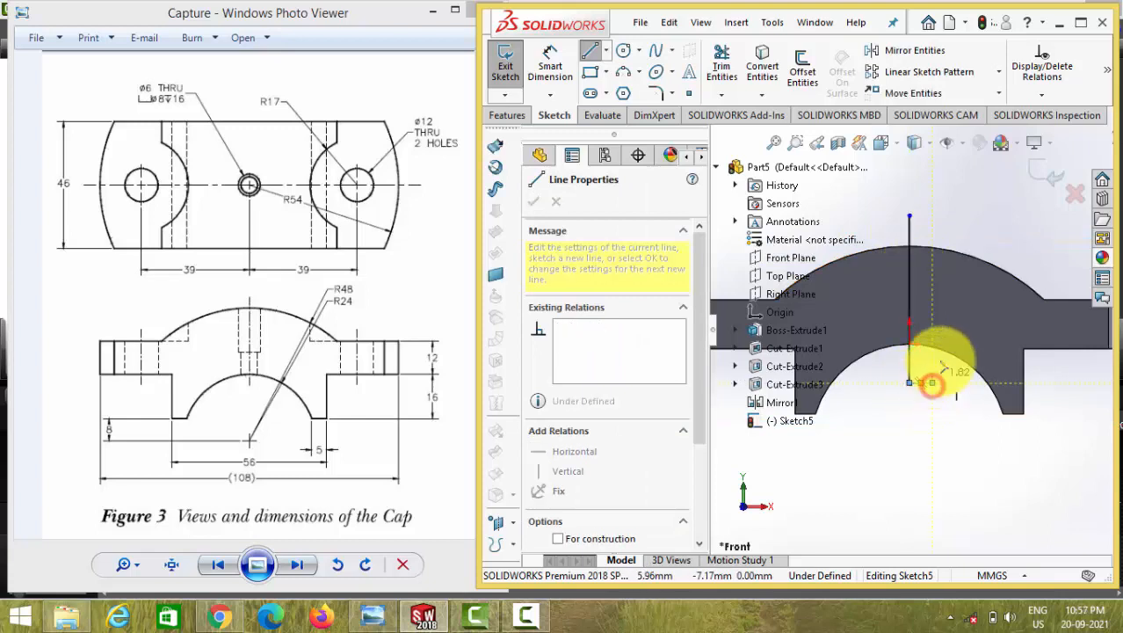
left_click(932, 308)
left_click(946, 309)
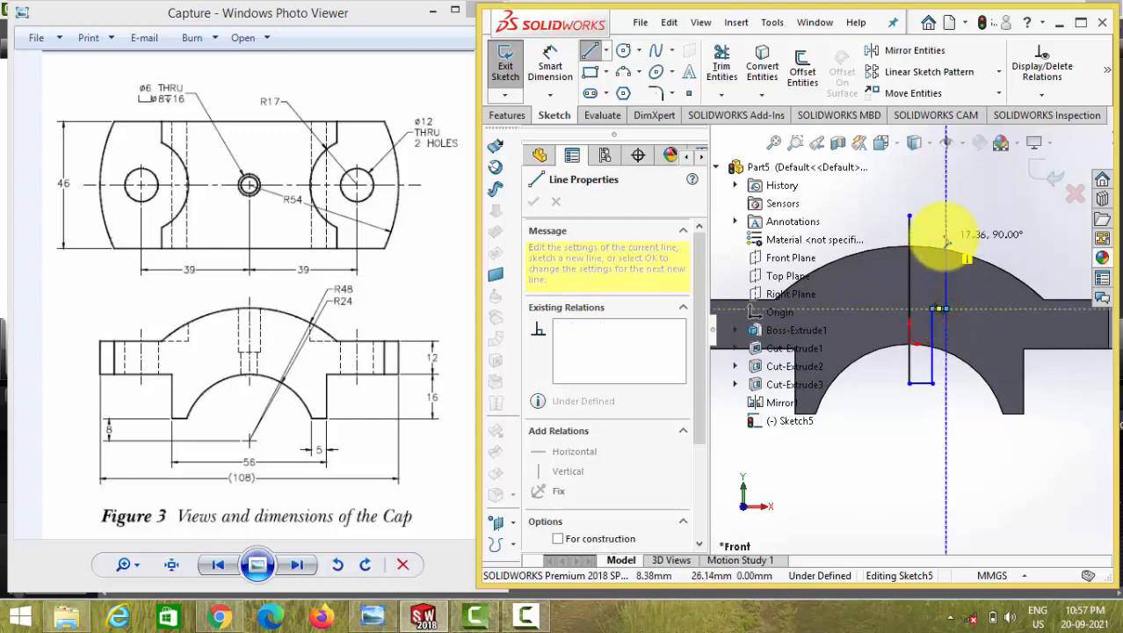
left_click(945, 215)
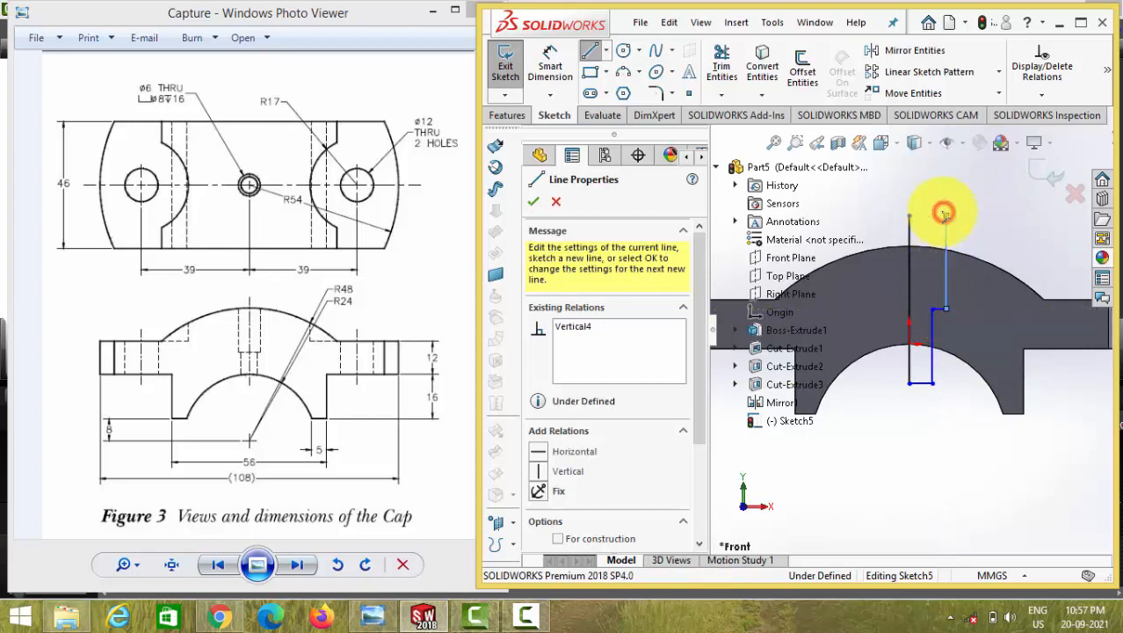
left_click(911, 214)
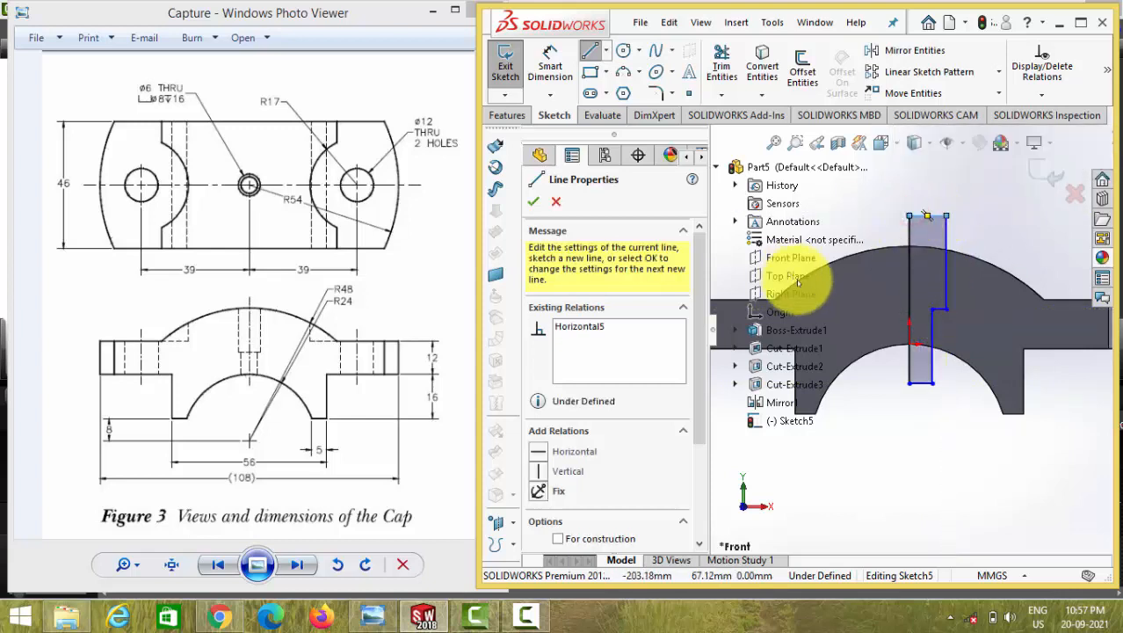
Dimension the bottom line of the stepped profile as 3 mm.
left_click(551, 66)
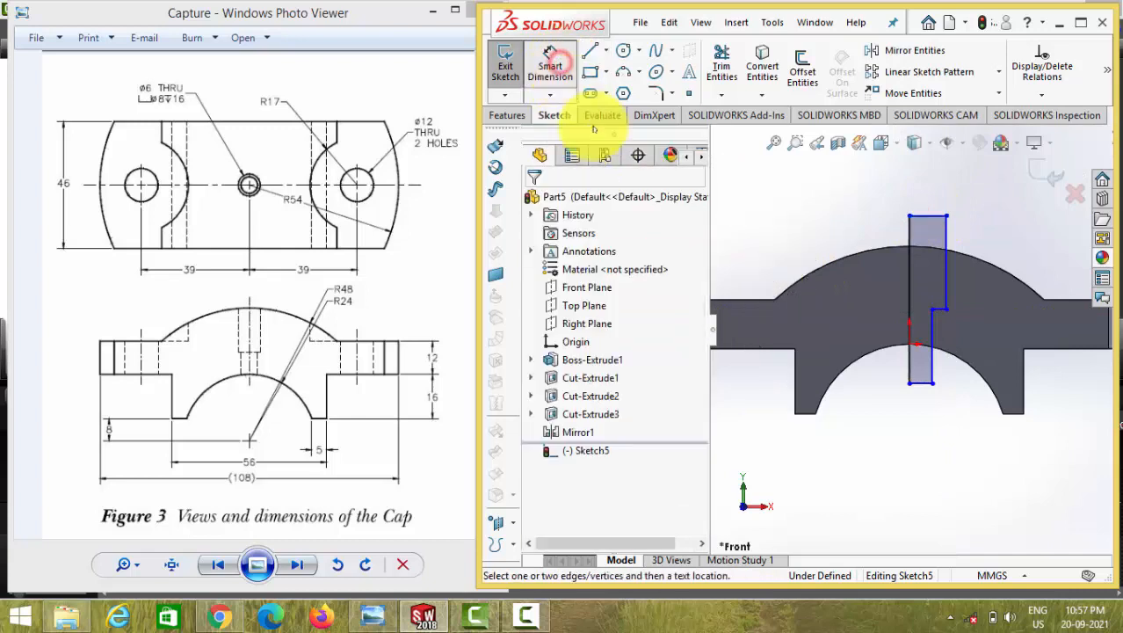
left_click(921, 384)
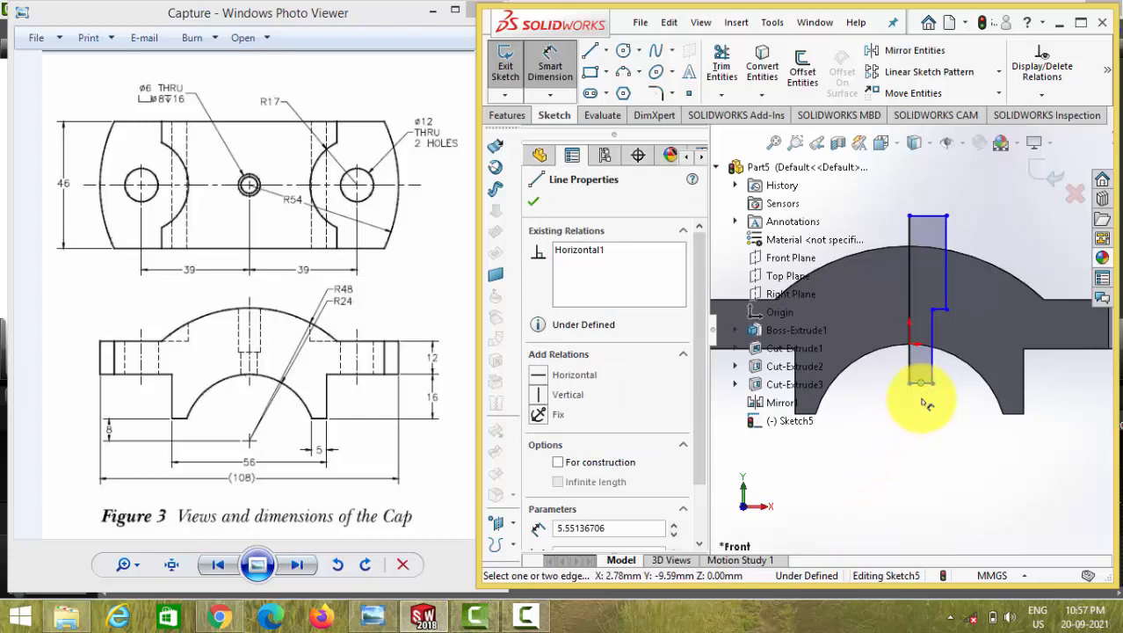
left_click(924, 400)
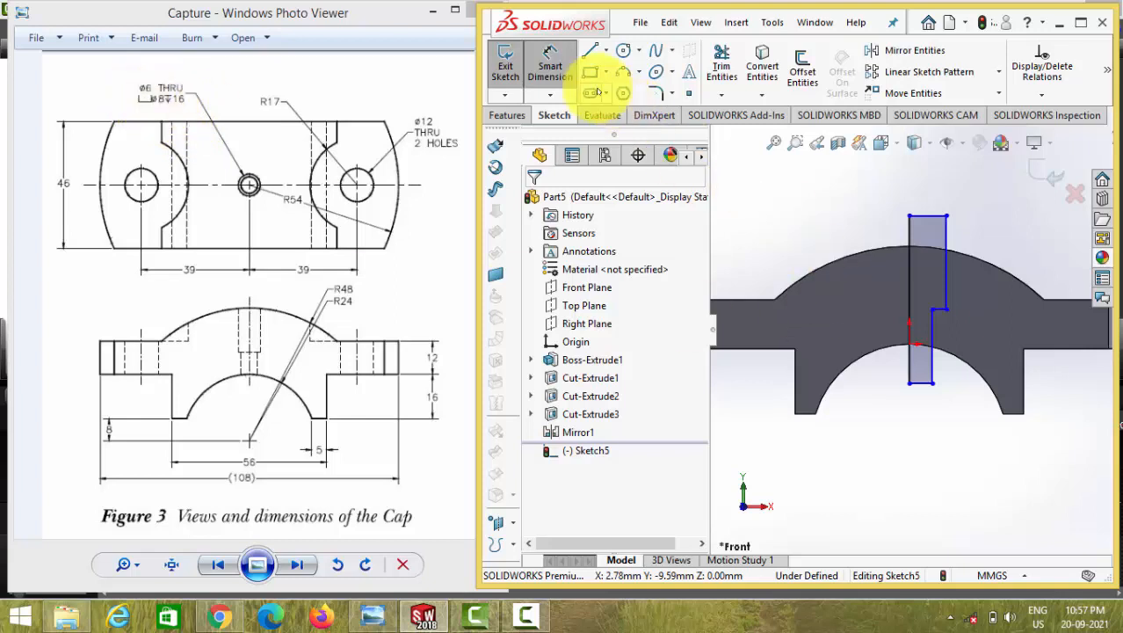
left_click(559, 70)
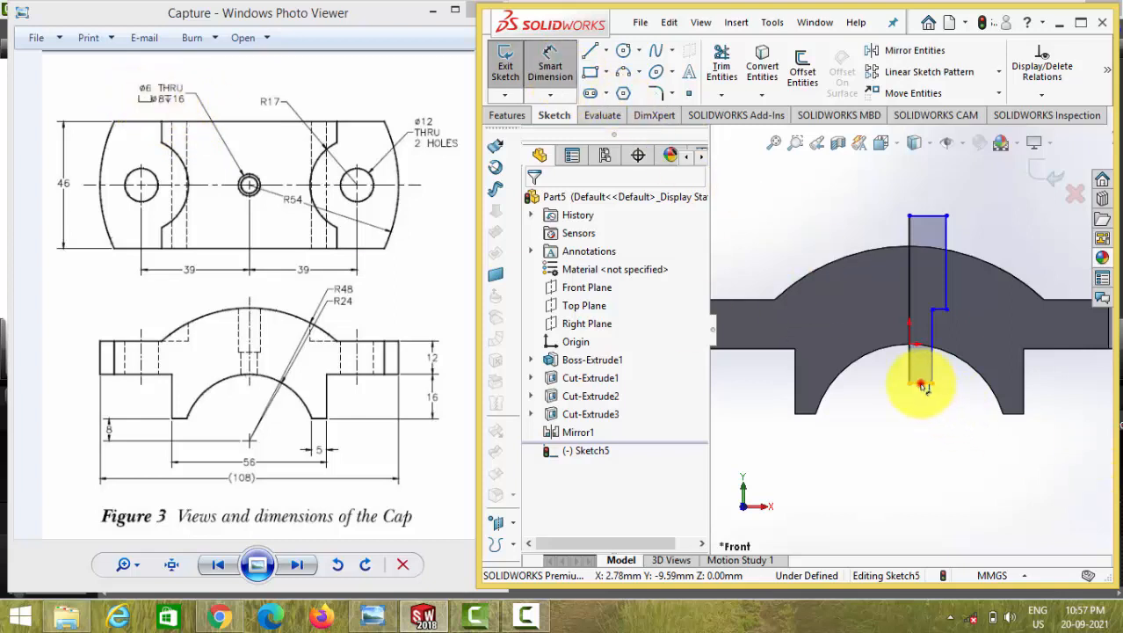
left_click(923, 386)
left_click(916, 416)
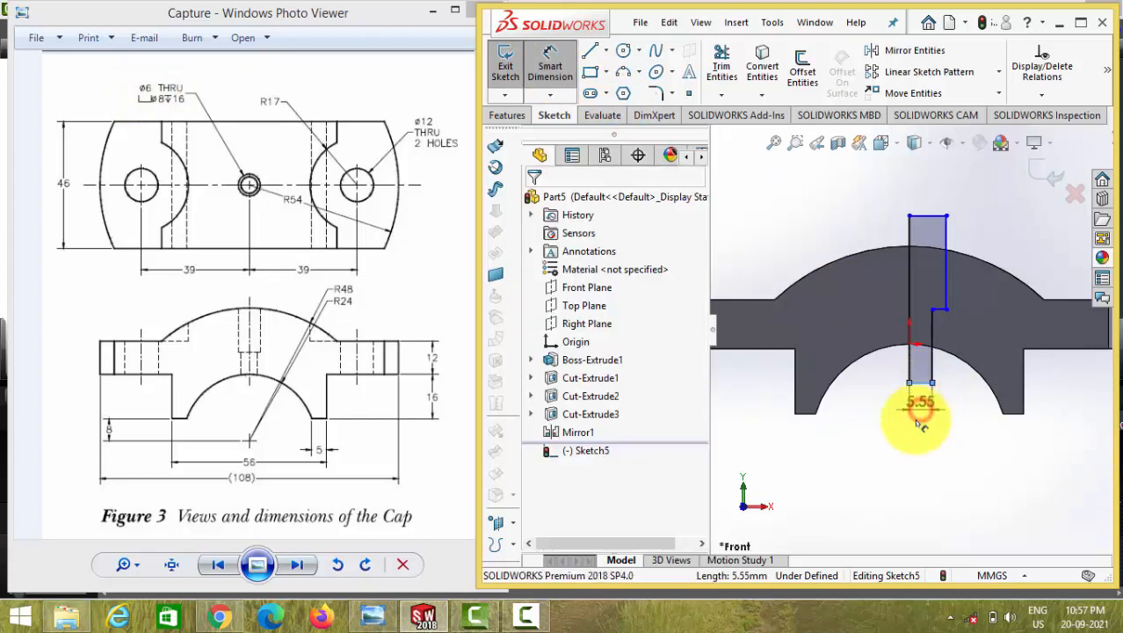
type("3.00mm")
key("Return")
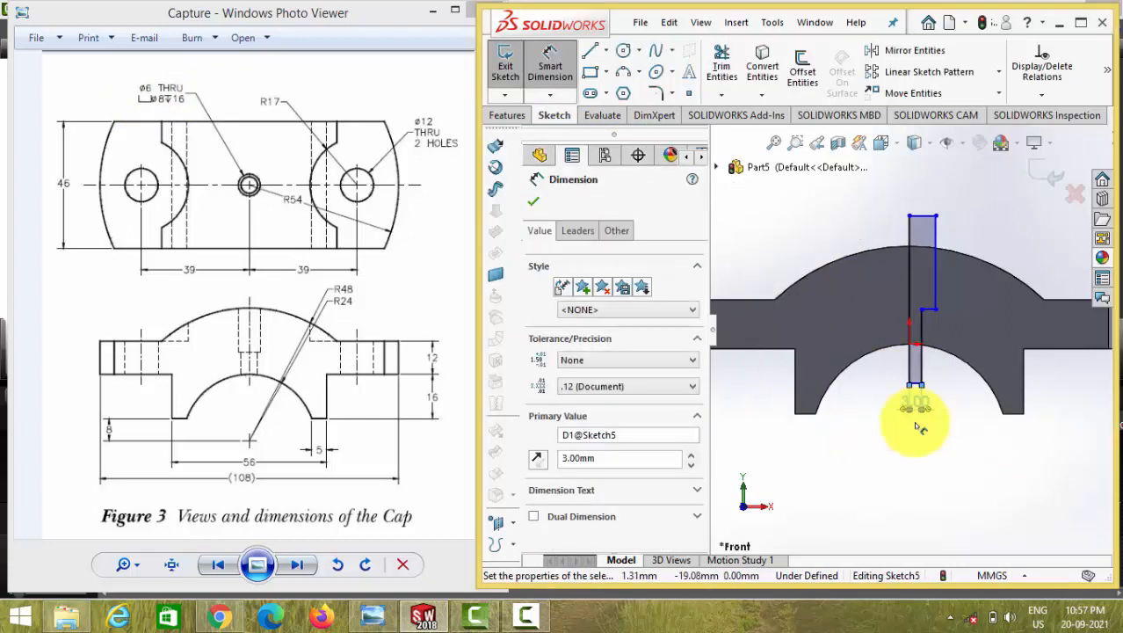
Dimension the top line of the stepped profile as 4 mm.
left_click(921, 216)
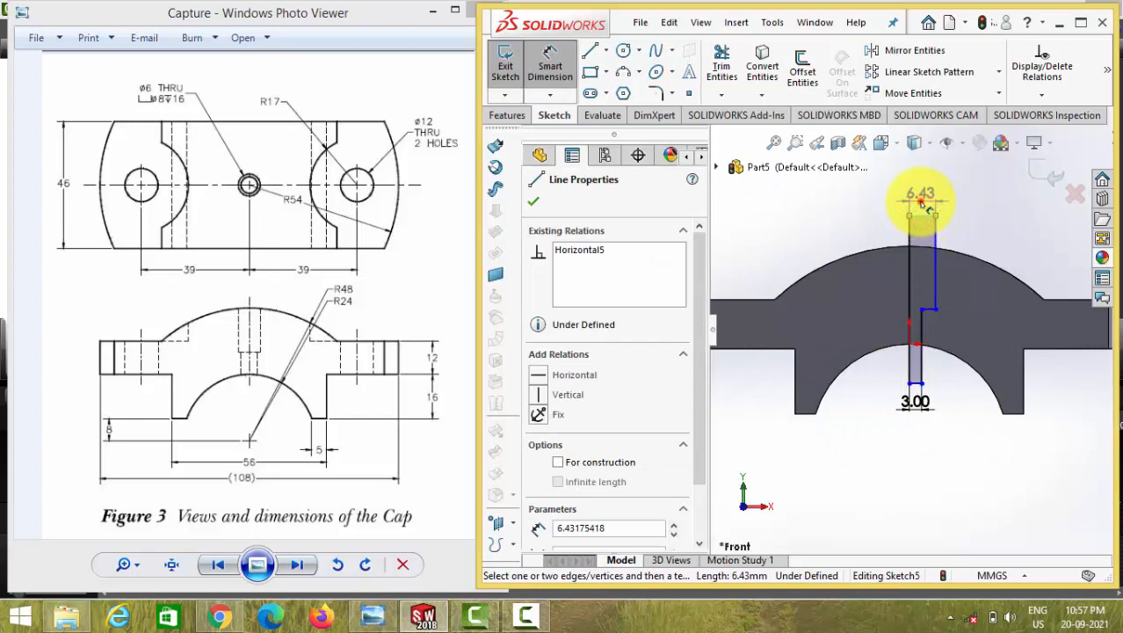
left_click(922, 201)
type("4")
key("Return")
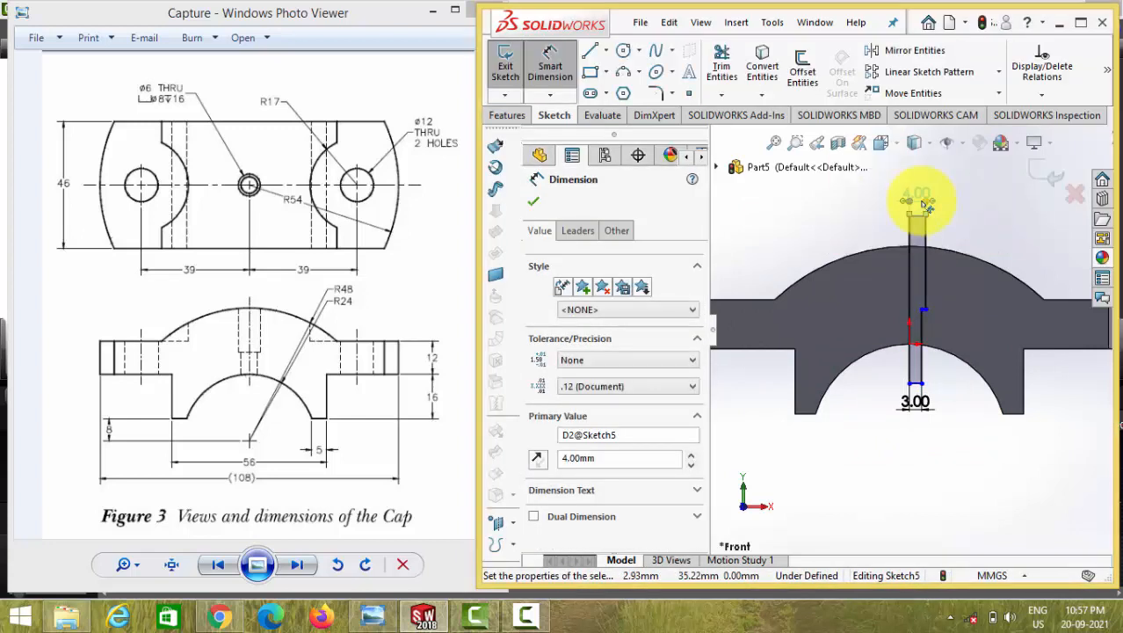
Dimension the wider upper section's height as 16 mm and make the profile's upper axis endpoint coincident with the arch's outer edge.
scroll(933, 293, "down", 2)
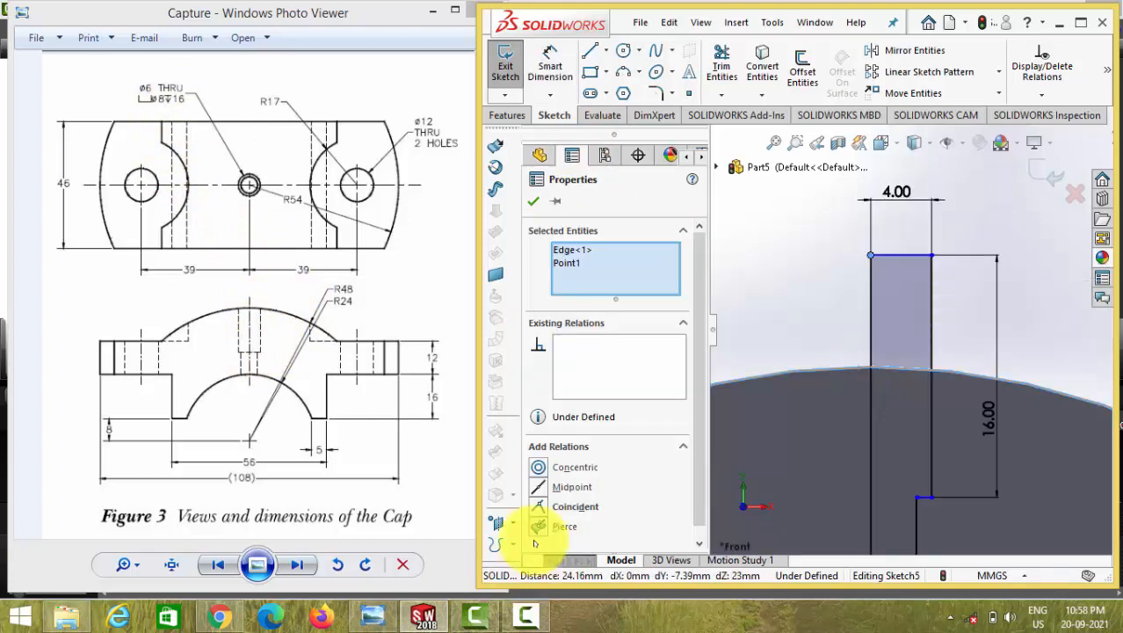
left_click(555, 506)
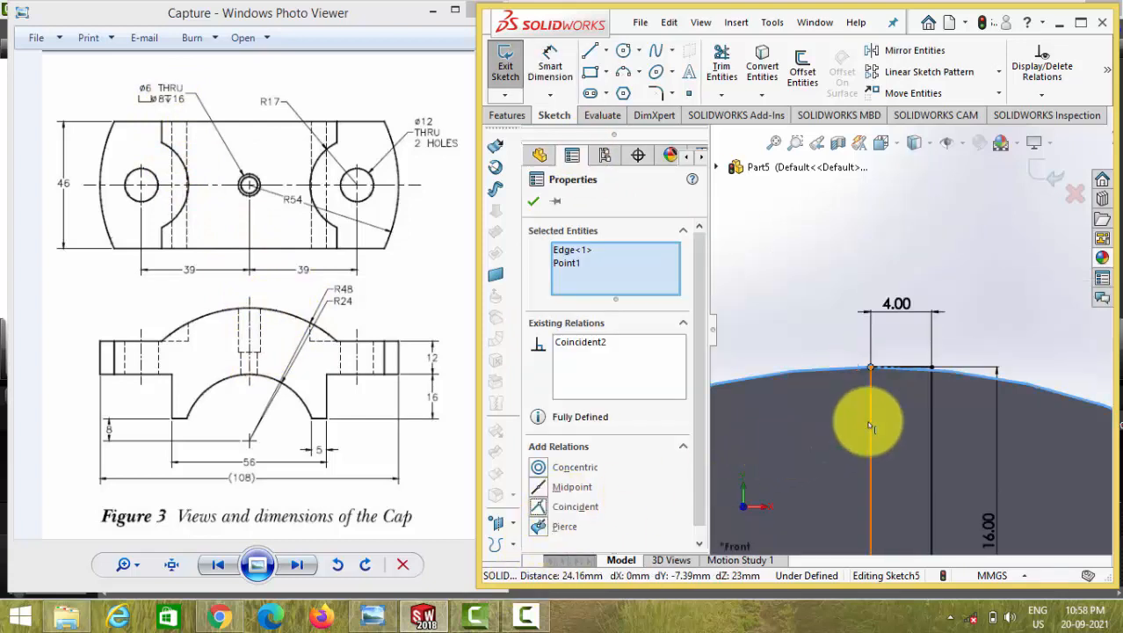
scroll(869, 426, "up", 4)
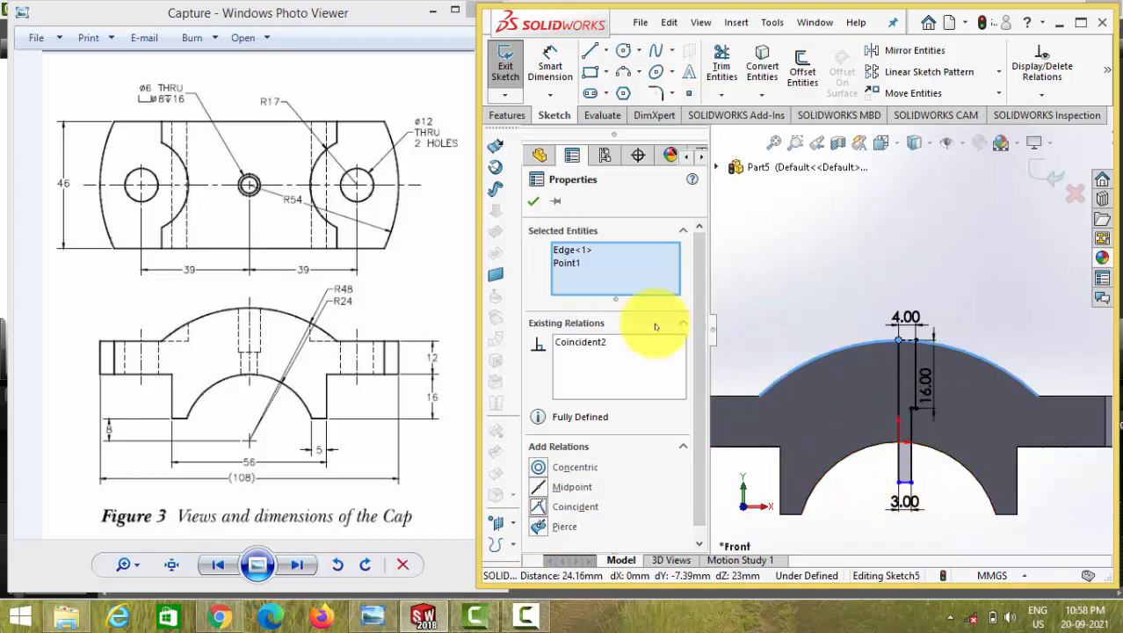
left_click(533, 203)
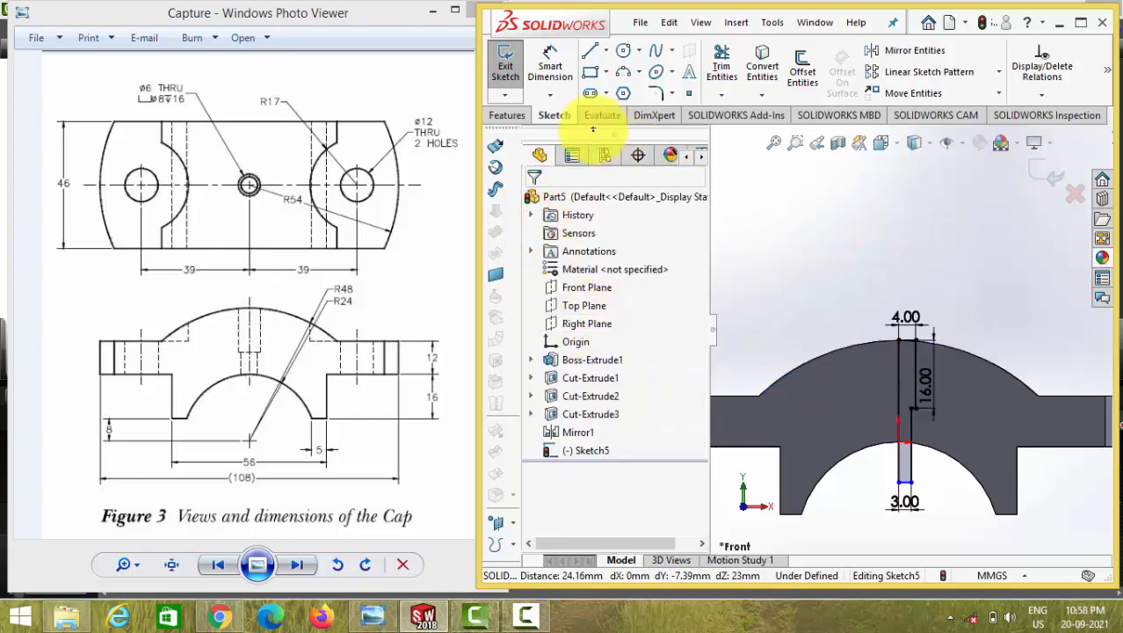
Cut the central counterbored hole by revolving the stepped profile 360° about its long vertical line.
left_click(503, 115)
left_click(813, 82)
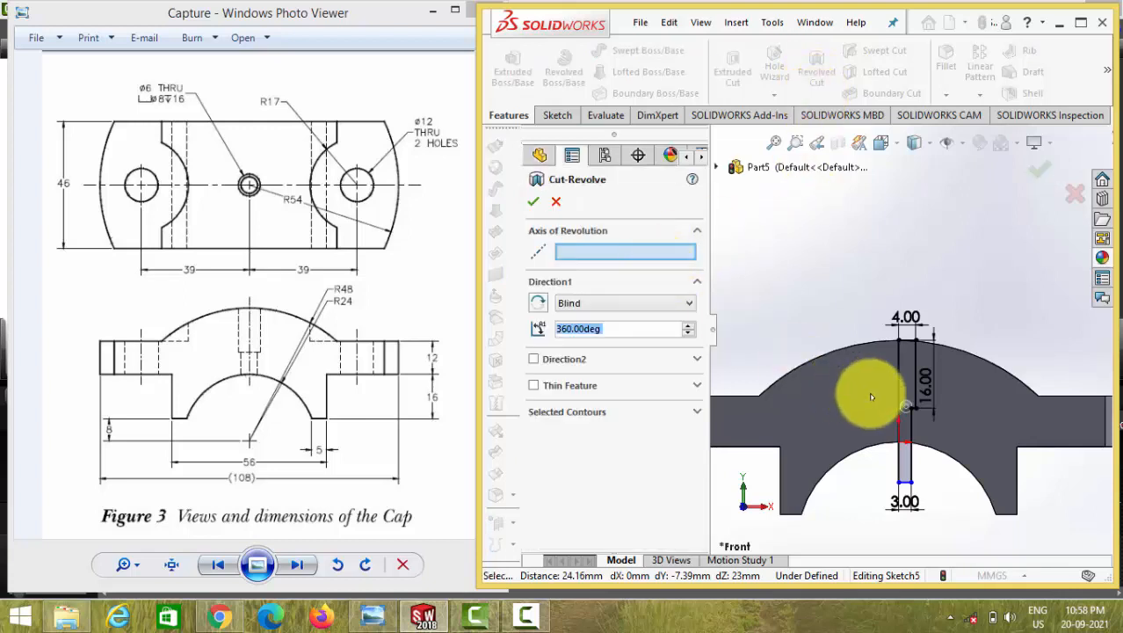
left_click(896, 380)
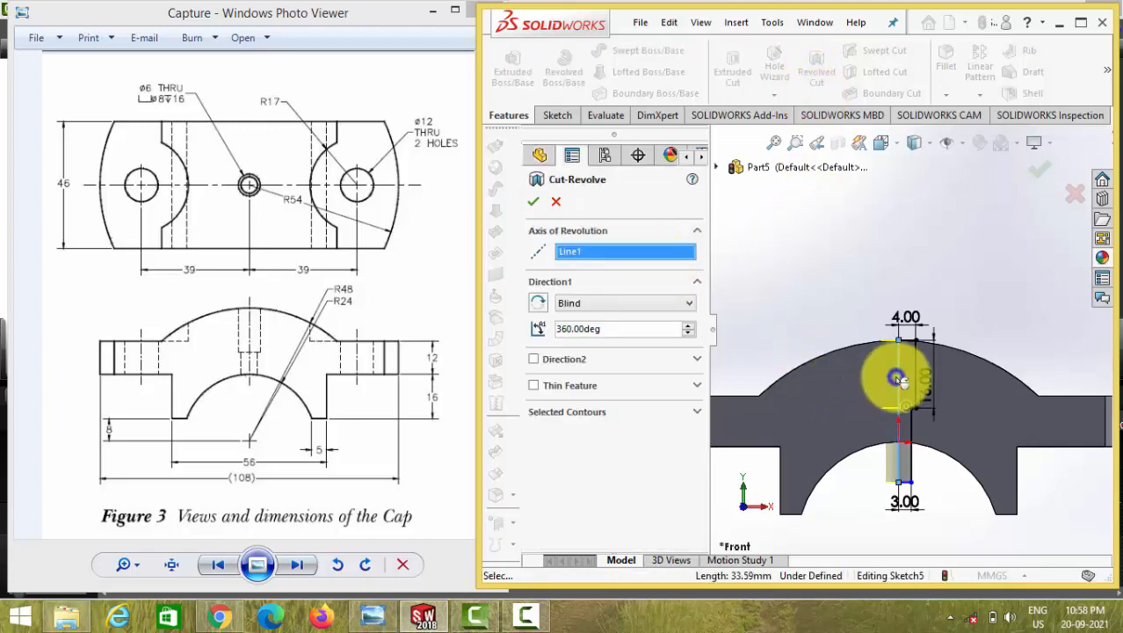
key("Return")
Examine the central counterbored hole and the finished cap in the top view and from tilted angles.
left_click(881, 142)
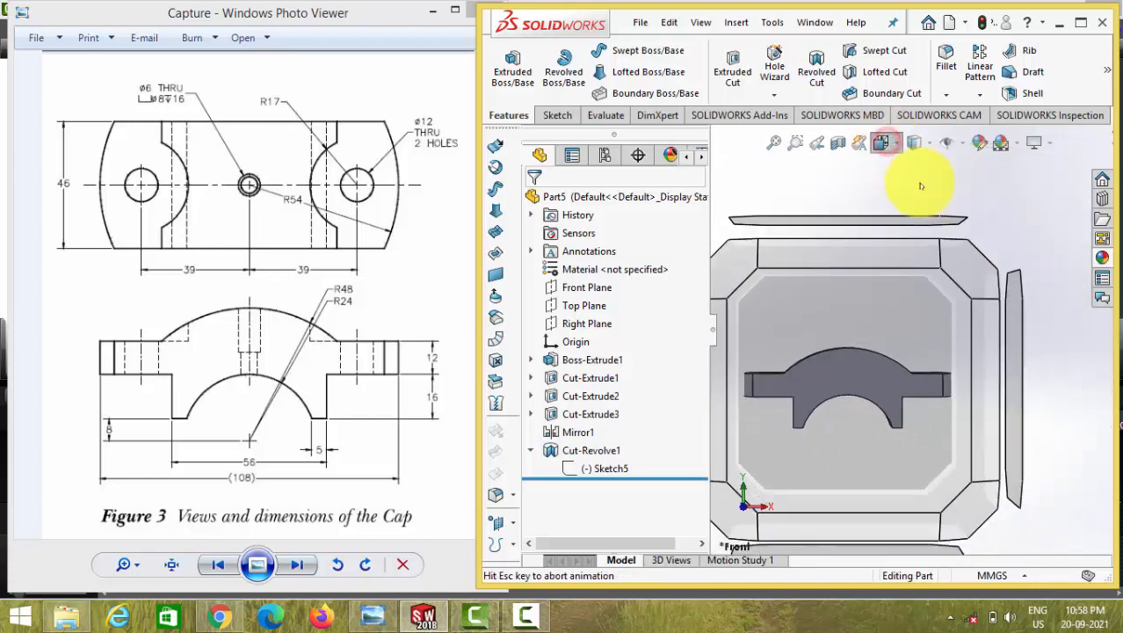
left_click(905, 188)
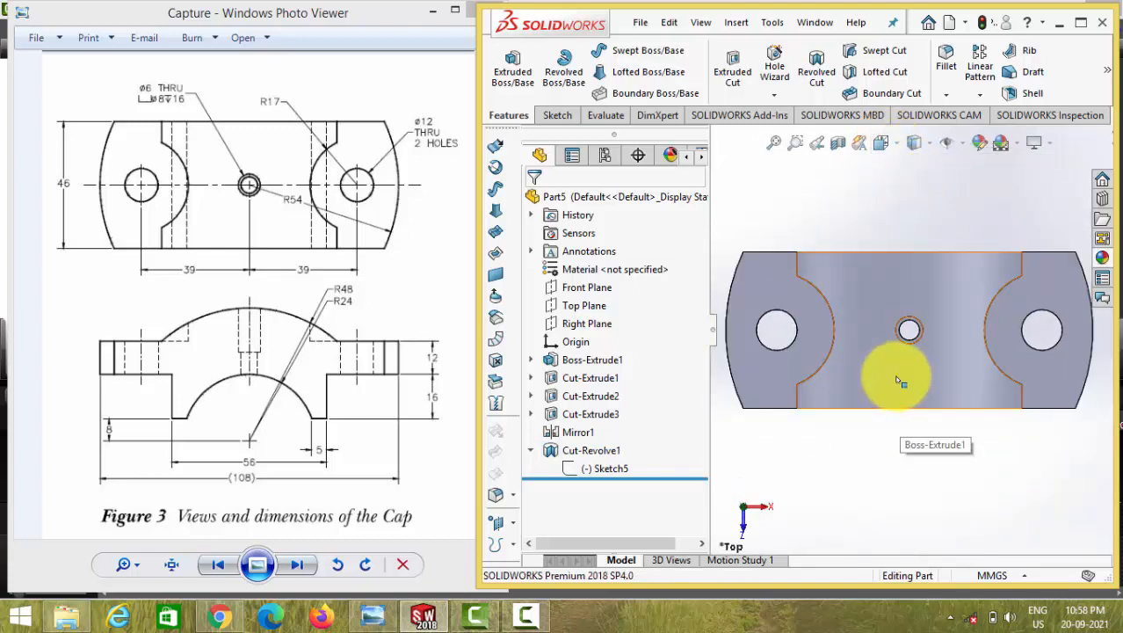
key("f")
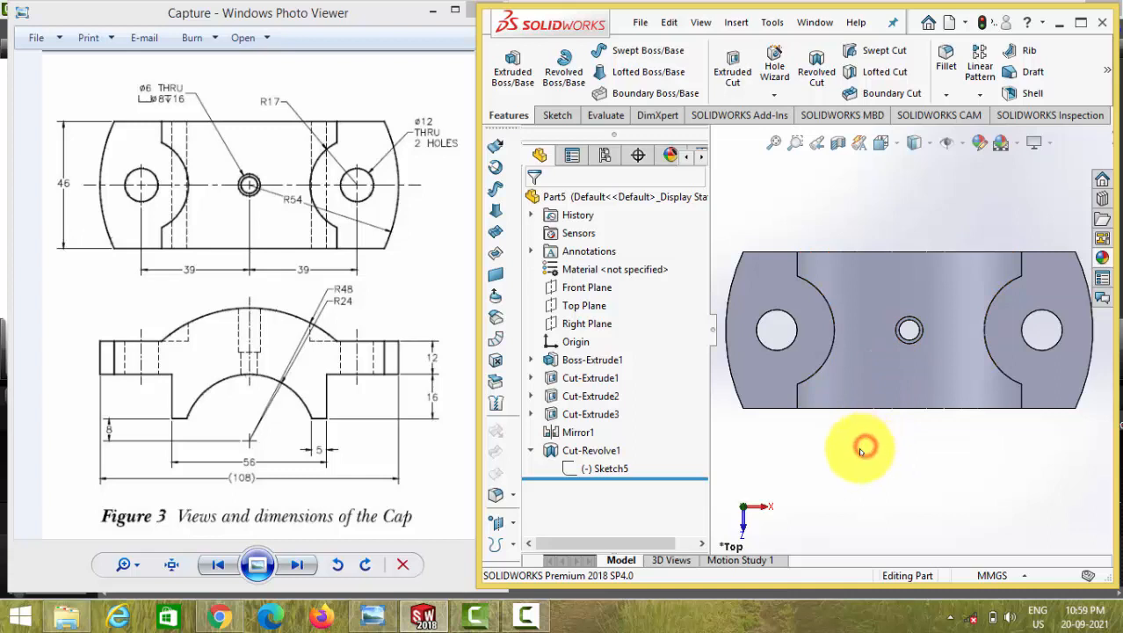
middle_click_drag(861, 450, 861, 452)
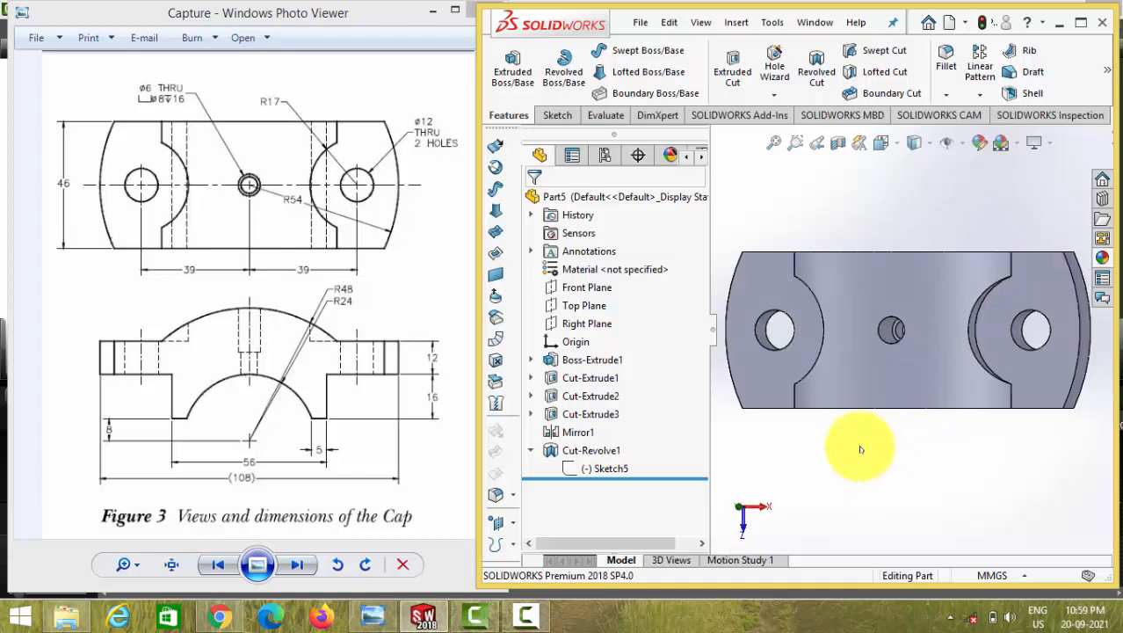
key("Right")
key("Up")
key("Up")
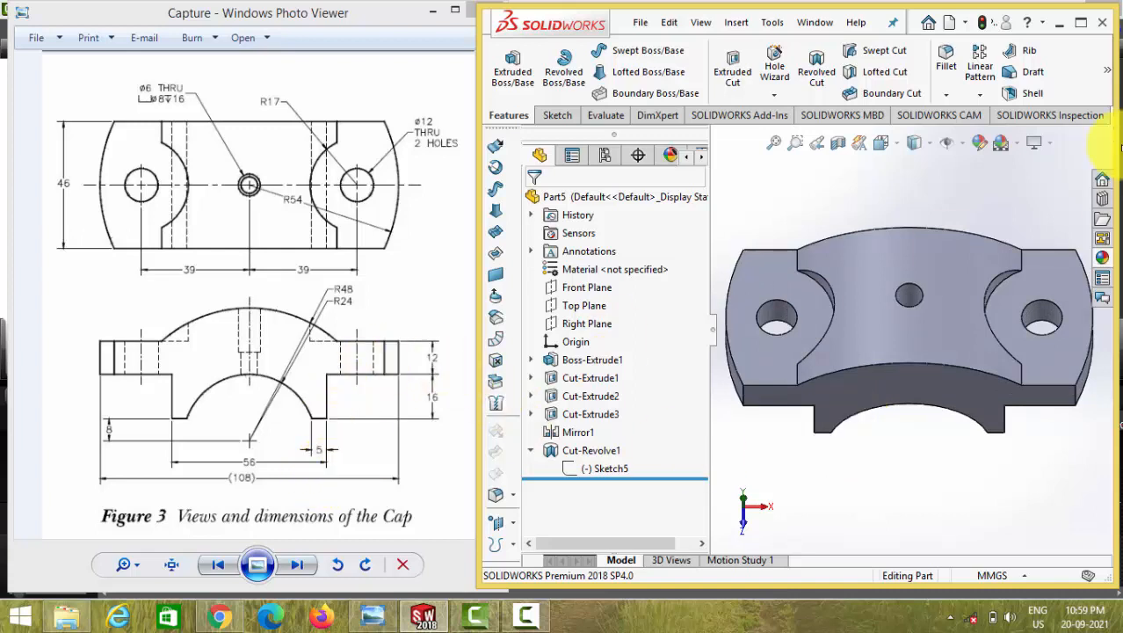
Save the part as cap in the Plummer Block Assembly folder.
left_click(639, 22)
left_click(666, 206)
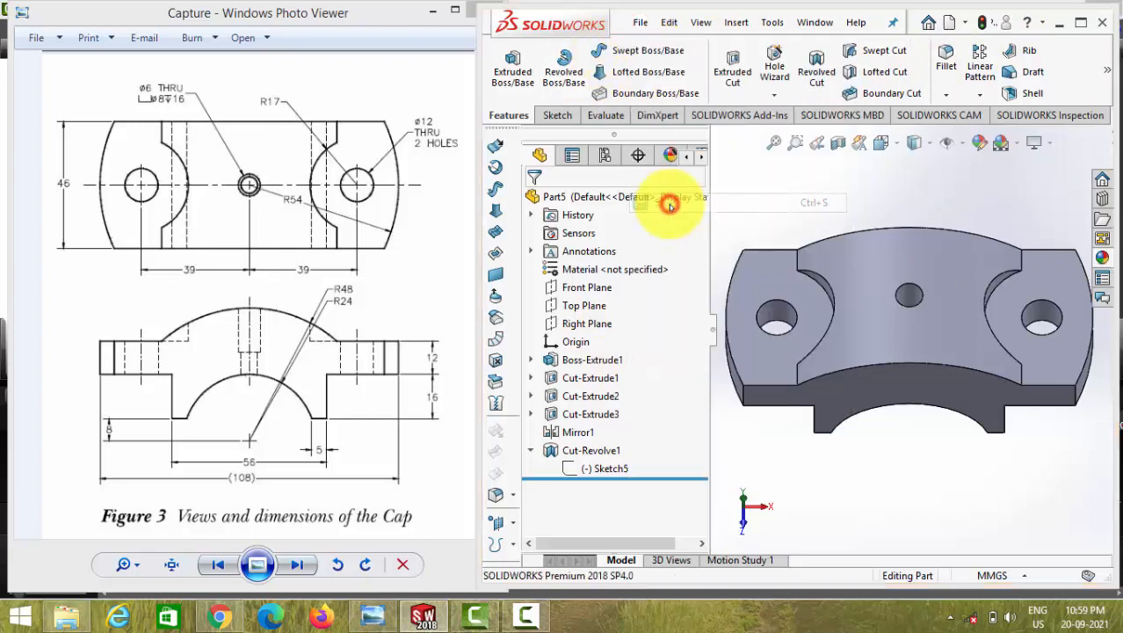
type("cap")
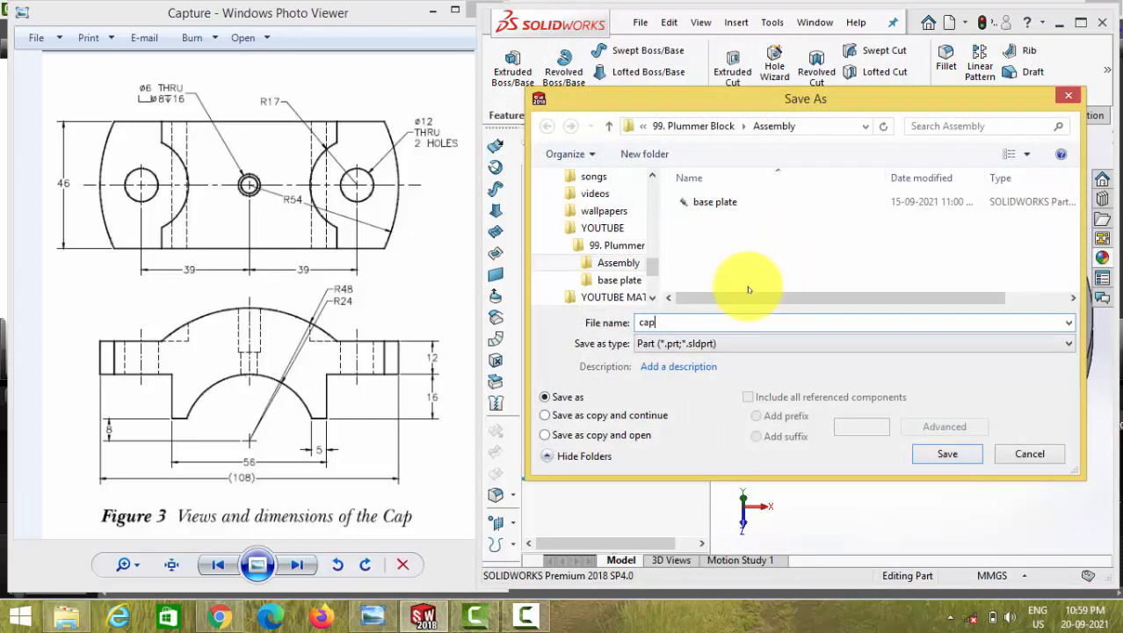
key("Return")
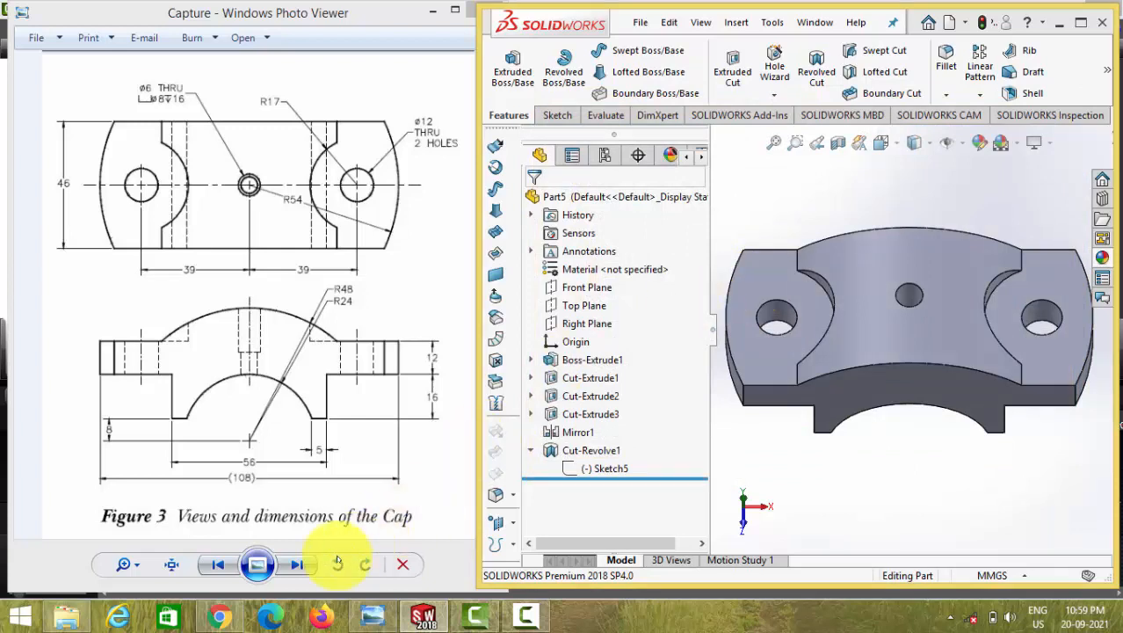
Show the Figure 4 drawing in Windows Photo Viewer, and replace the open cap part in SOLIDWORKS with a new blank part beside it.
left_click(297, 564)
left_click(298, 565)
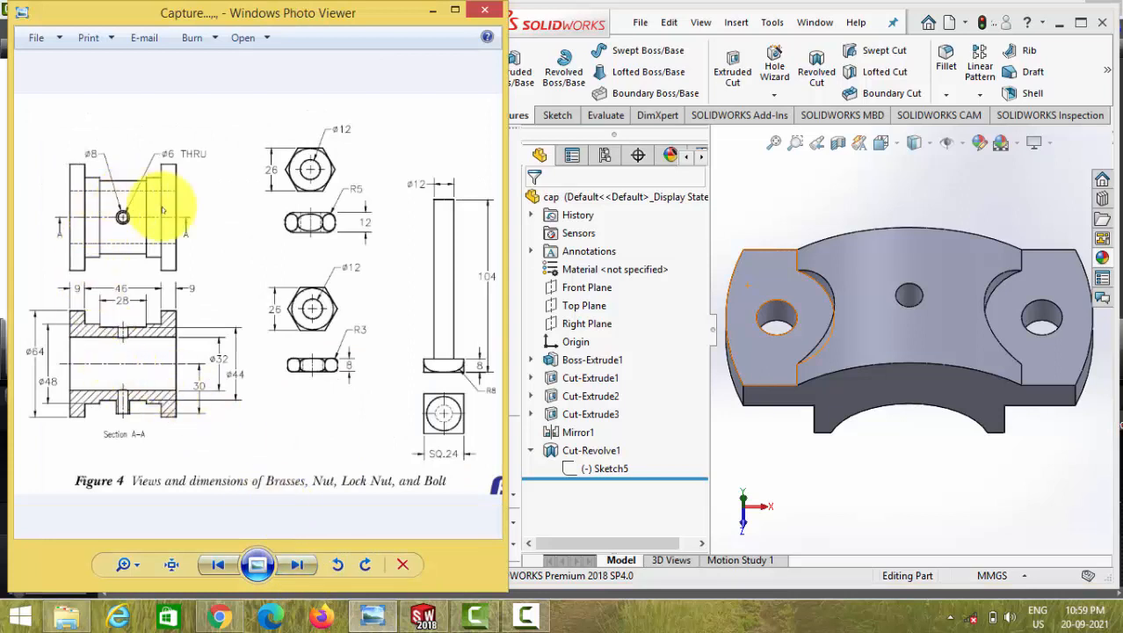
left_click(1081, 24)
left_click(1109, 114)
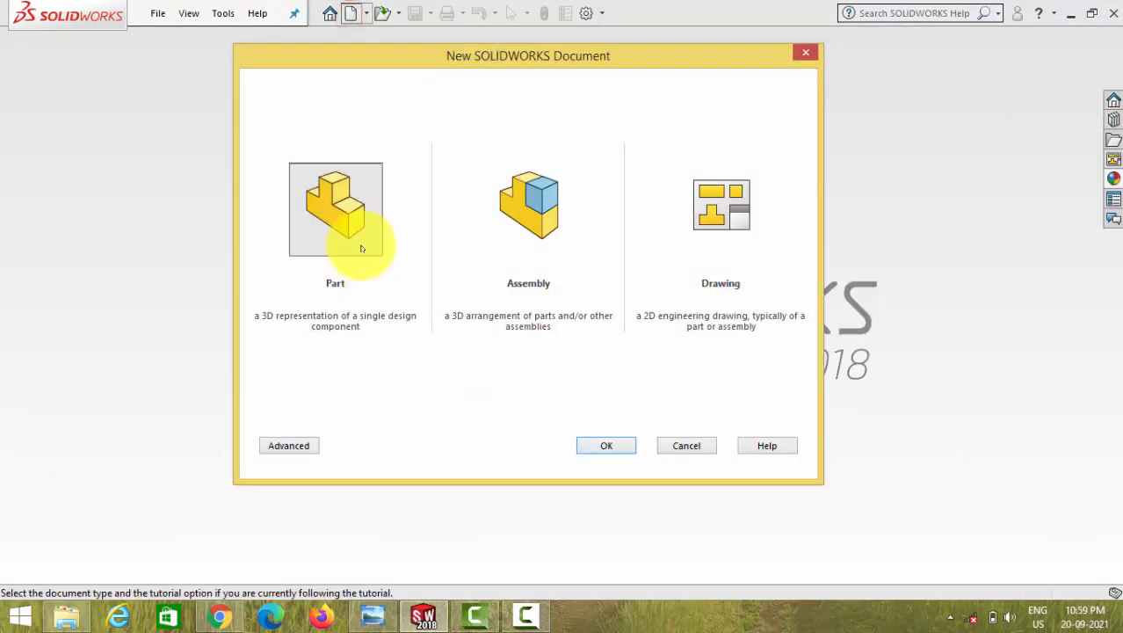
double_click(359, 243)
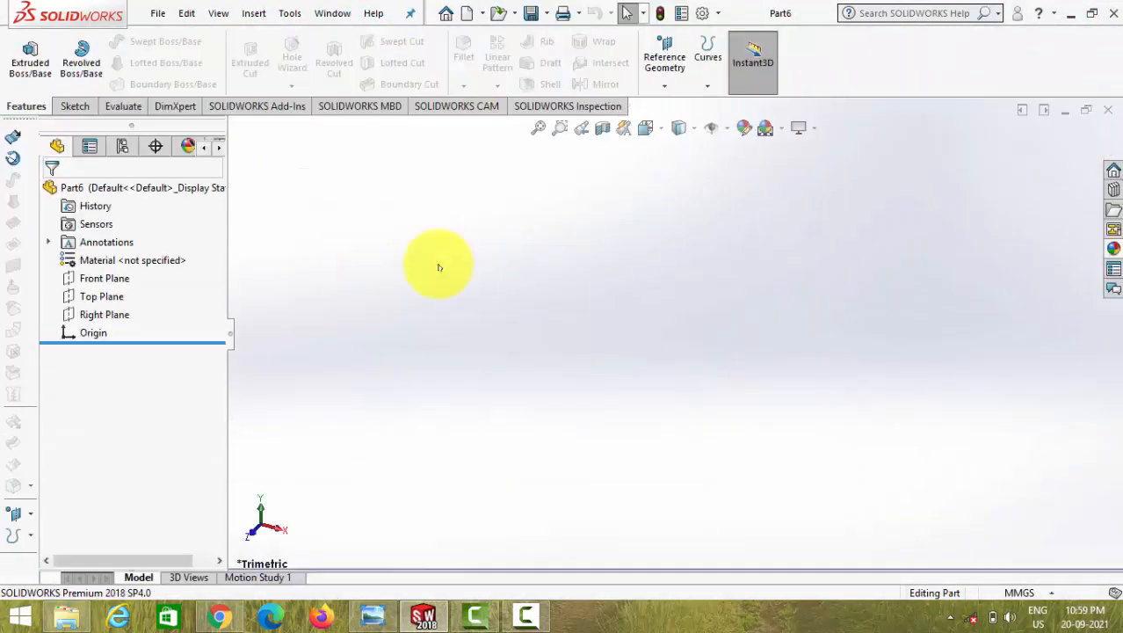
left_click(1092, 12)
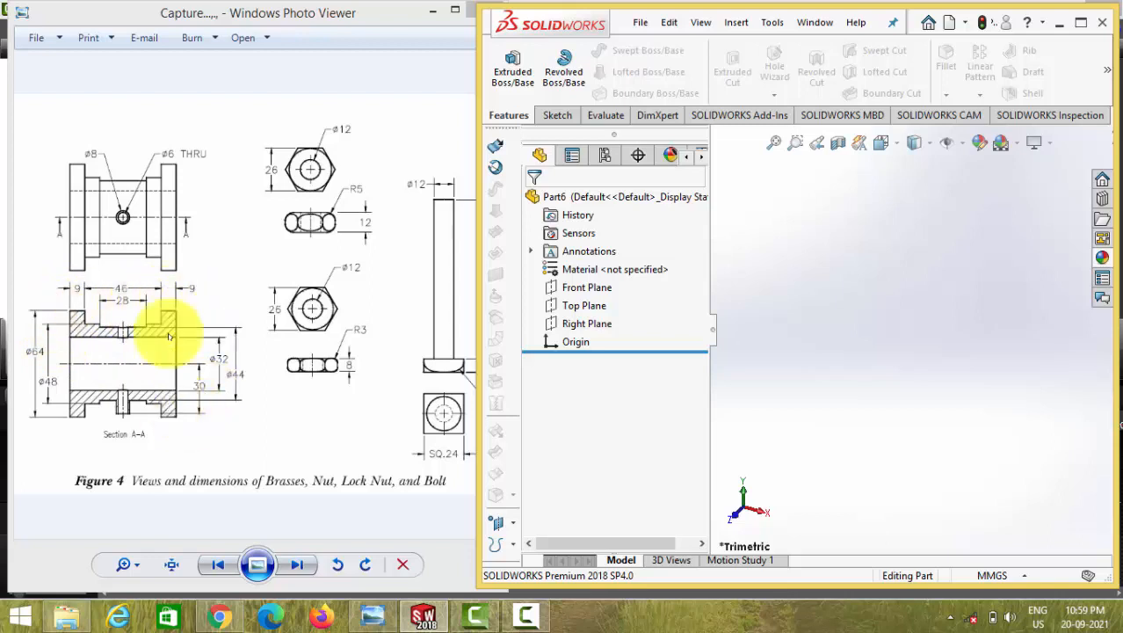
Start a sketch on the Front Plane and draw a horizontal centerline extending from the origin along the X axis.
left_click(587, 288)
left_click(594, 270)
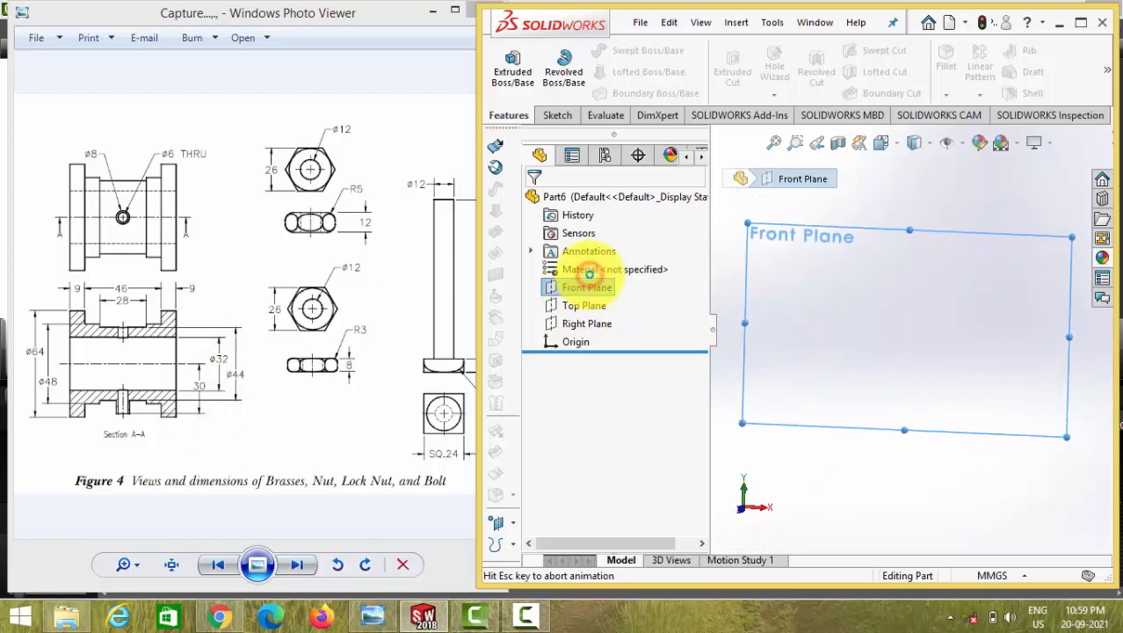
left_click(603, 50)
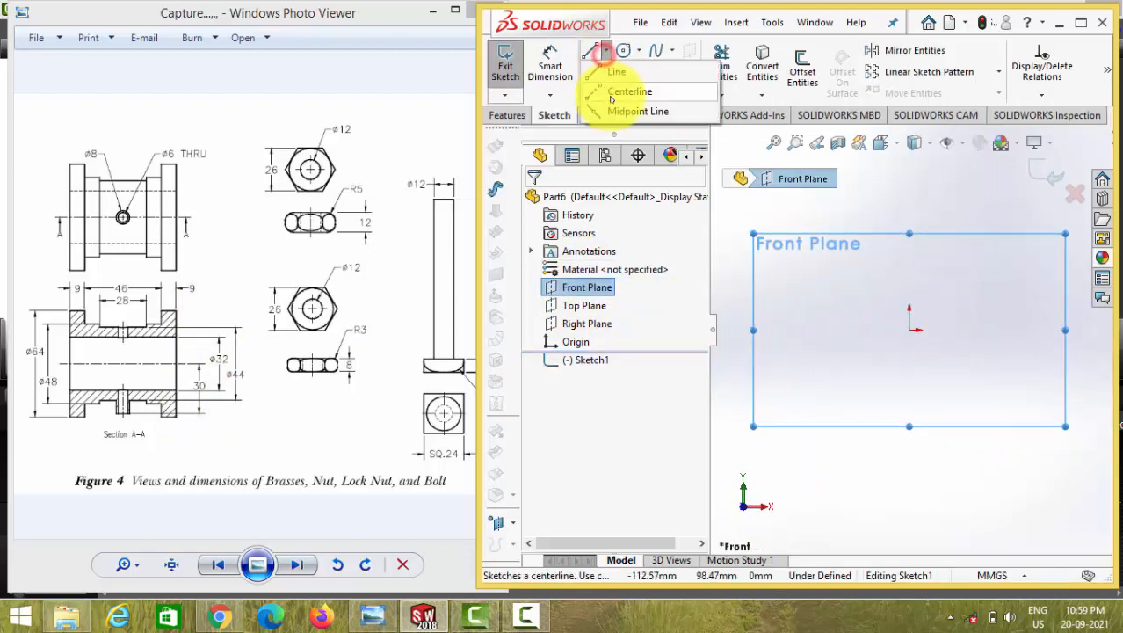
left_click(609, 89)
left_click(908, 330)
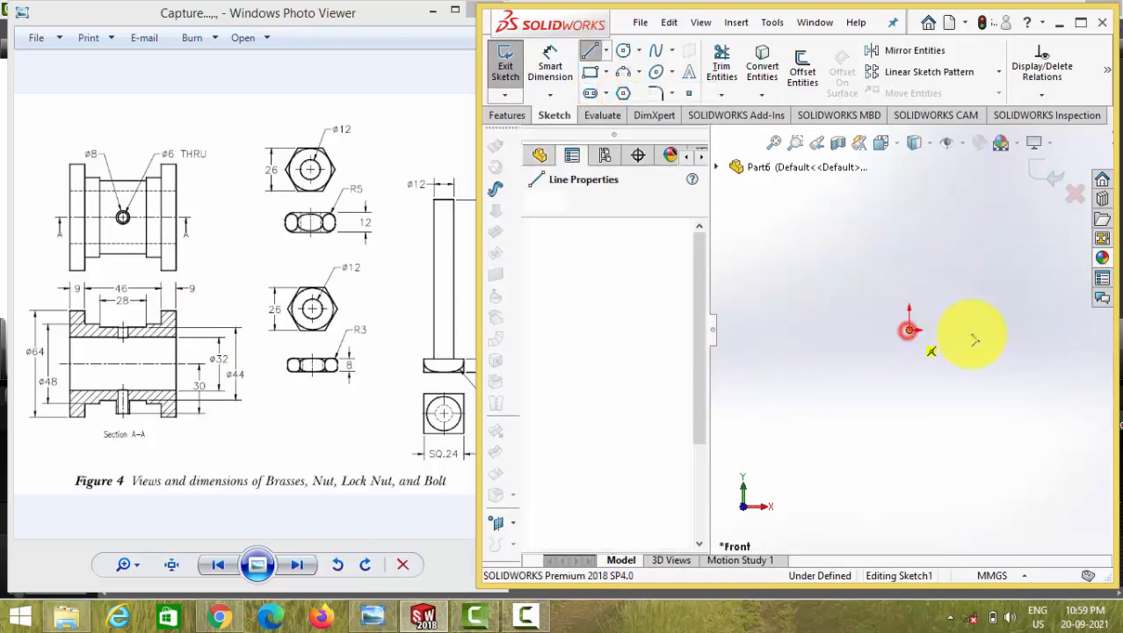
left_click(990, 331)
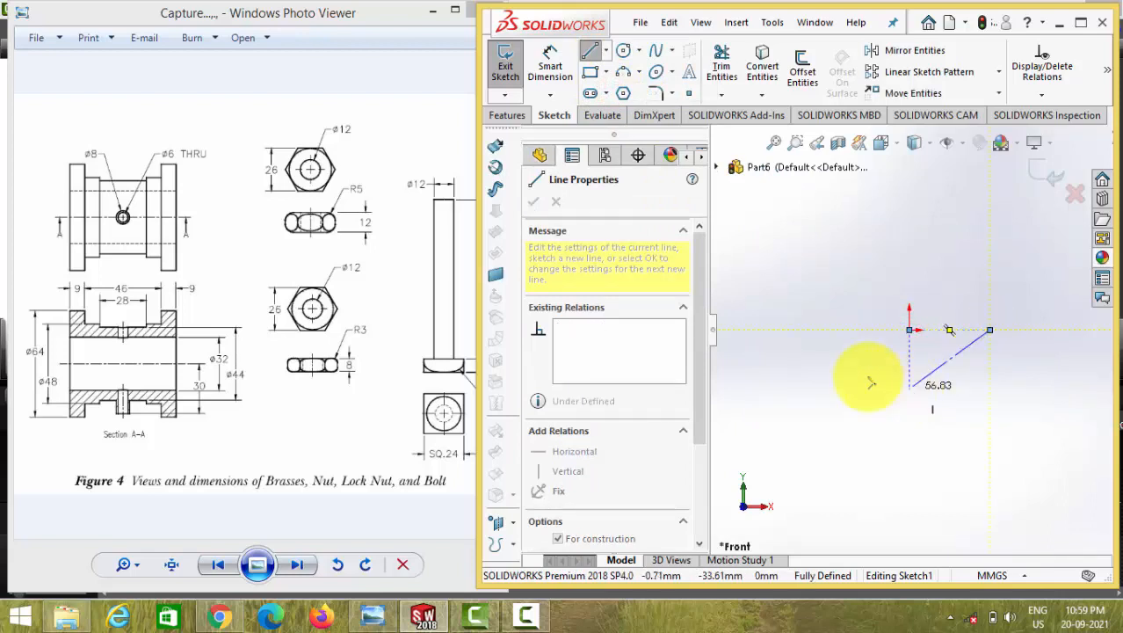
key("Escape")
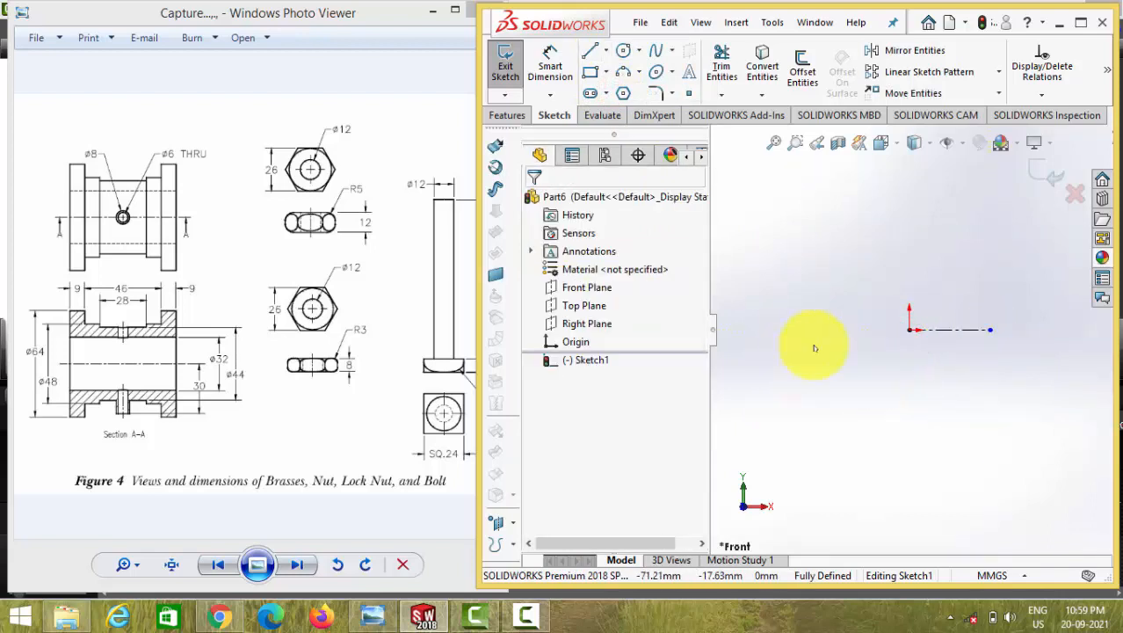
Sketch the stepped upper half-profile of the brass with an open end above the origin, its bore line about 56 mm long and 26 mm above the centerline.
left_click(590, 53)
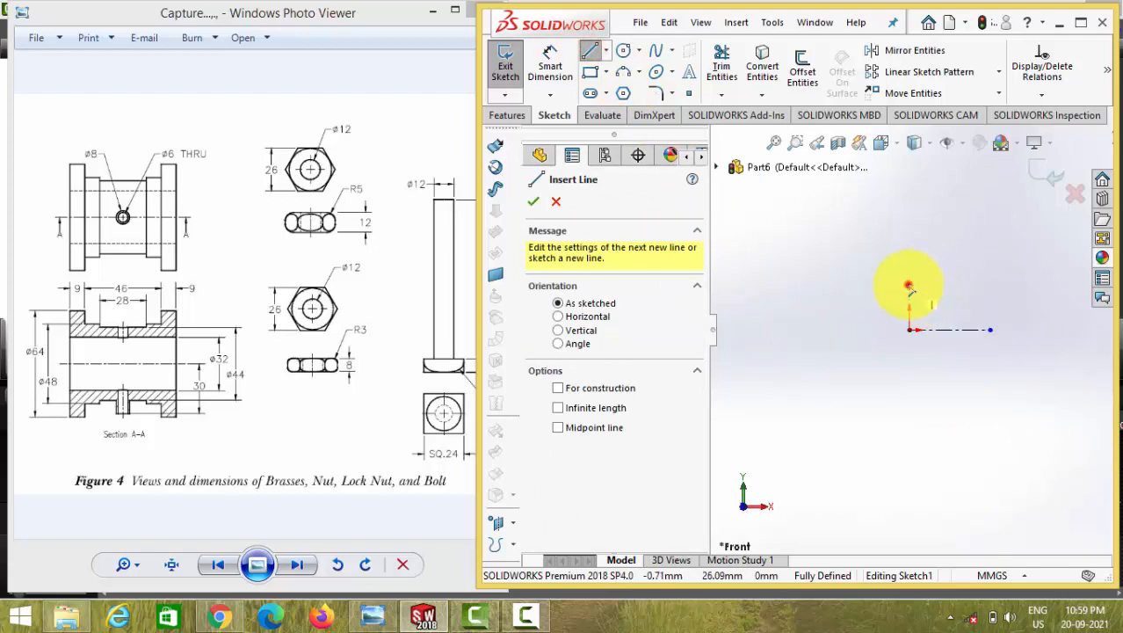
left_click(909, 285)
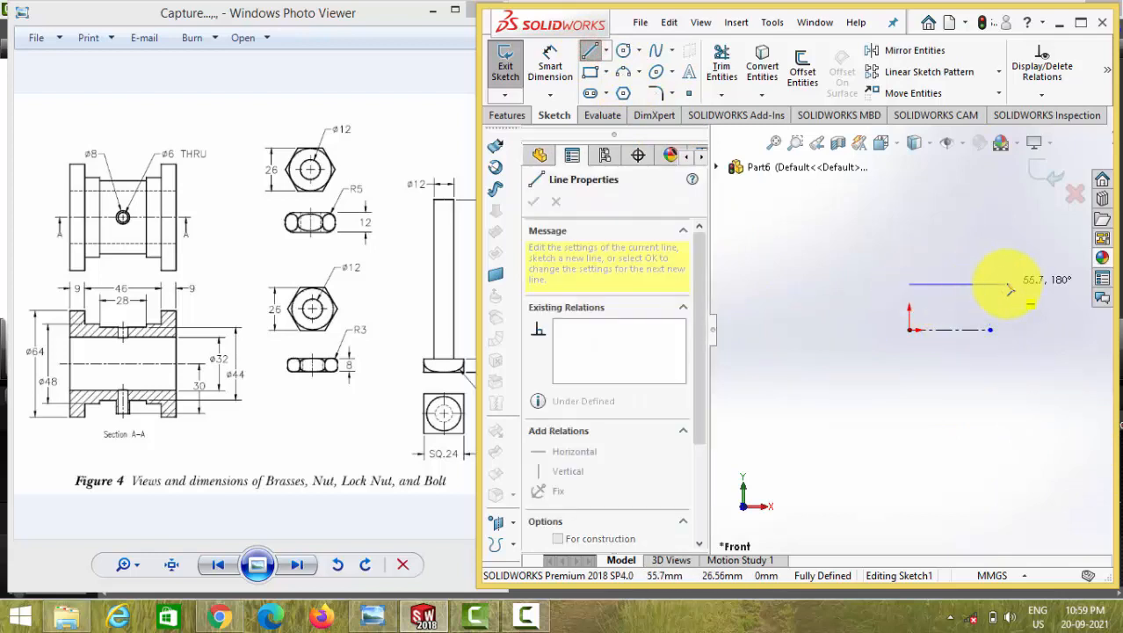
left_click(1008, 283)
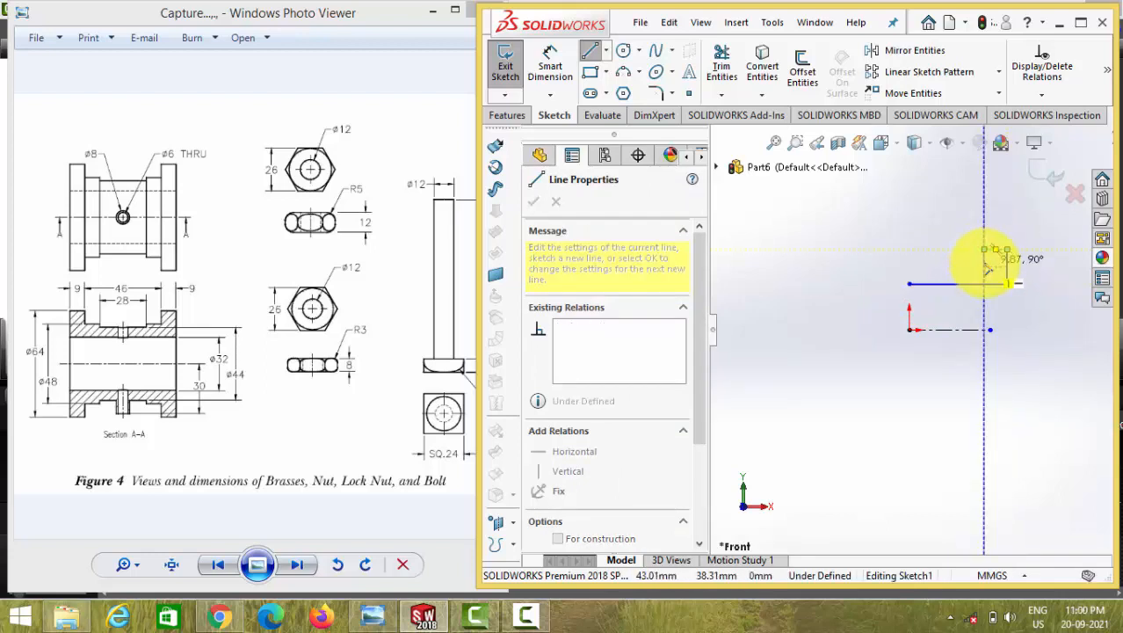
left_click(985, 263)
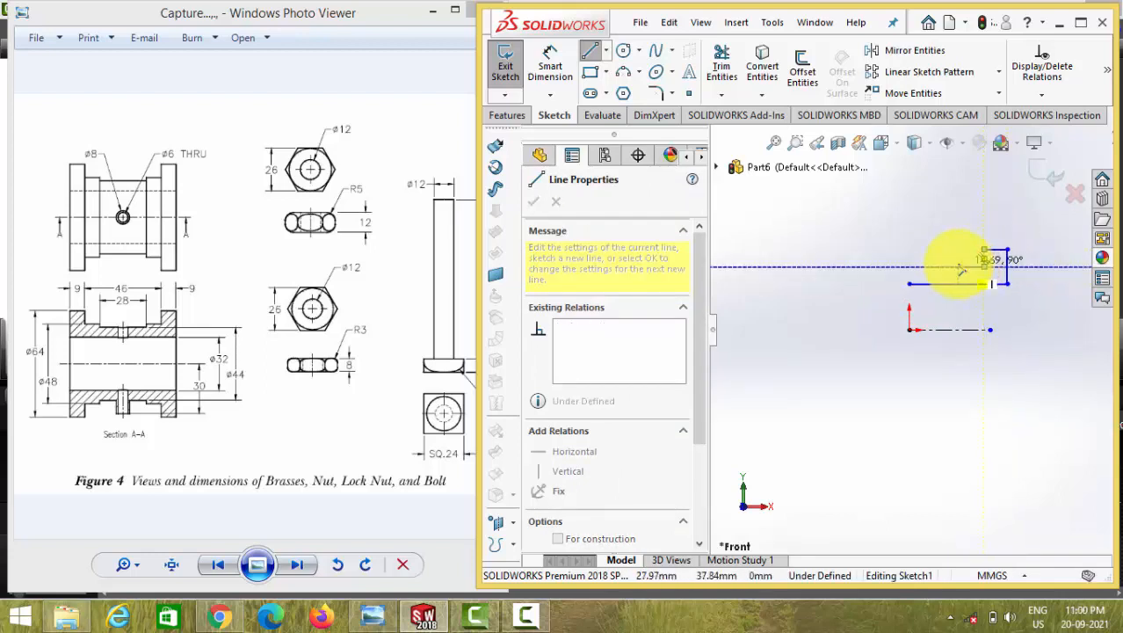
left_click(961, 271)
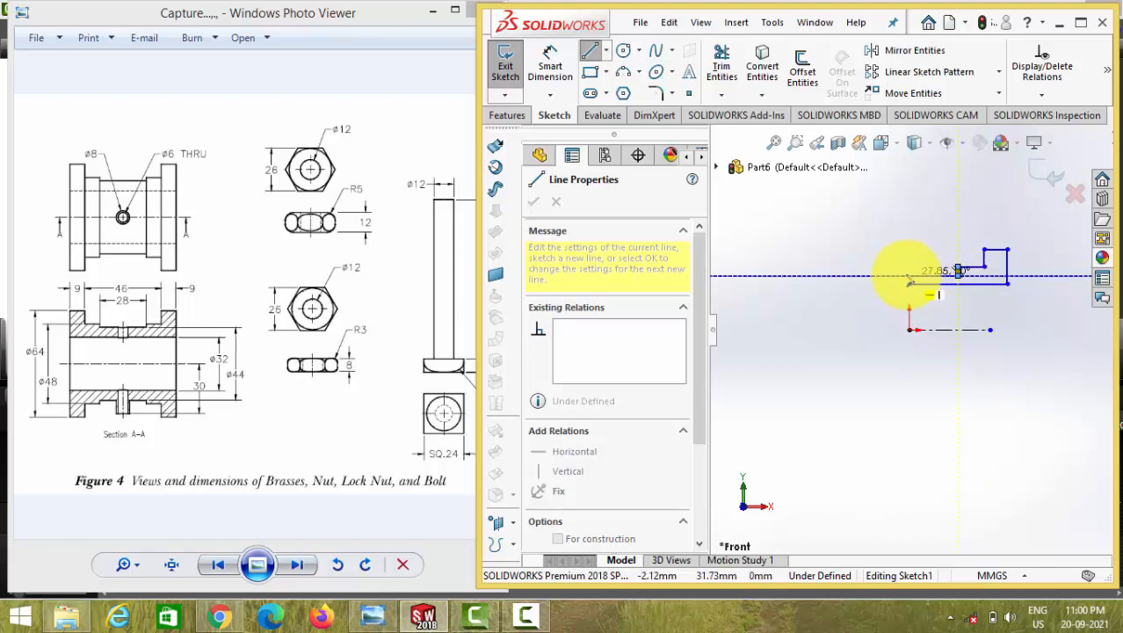
left_click(906, 275)
key("Escape")
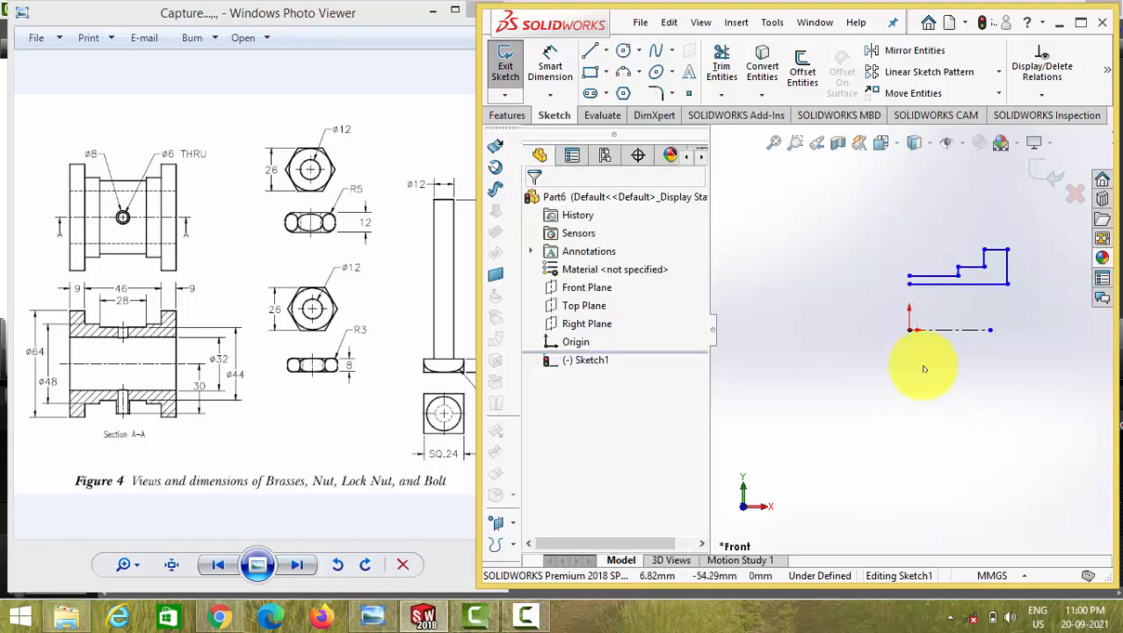
Align the profile's two open endpoints vertically with the origin.
scroll(926, 319, "down", 3)
left_click(884, 350)
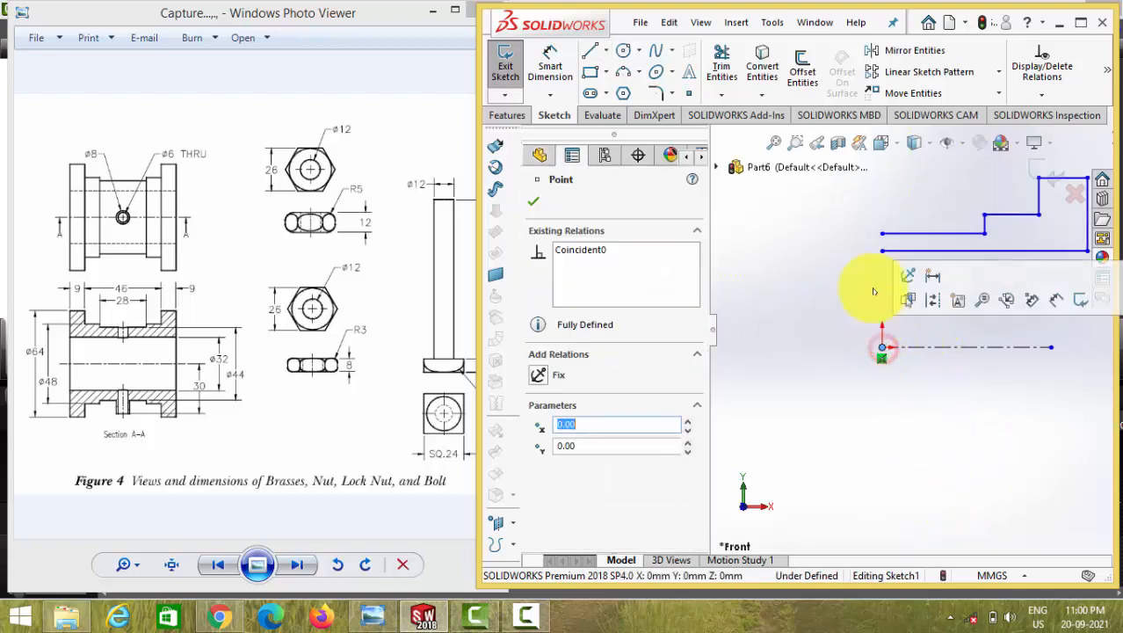
left_click(882, 236, "ctrl")
left_click(882, 250, "ctrl")
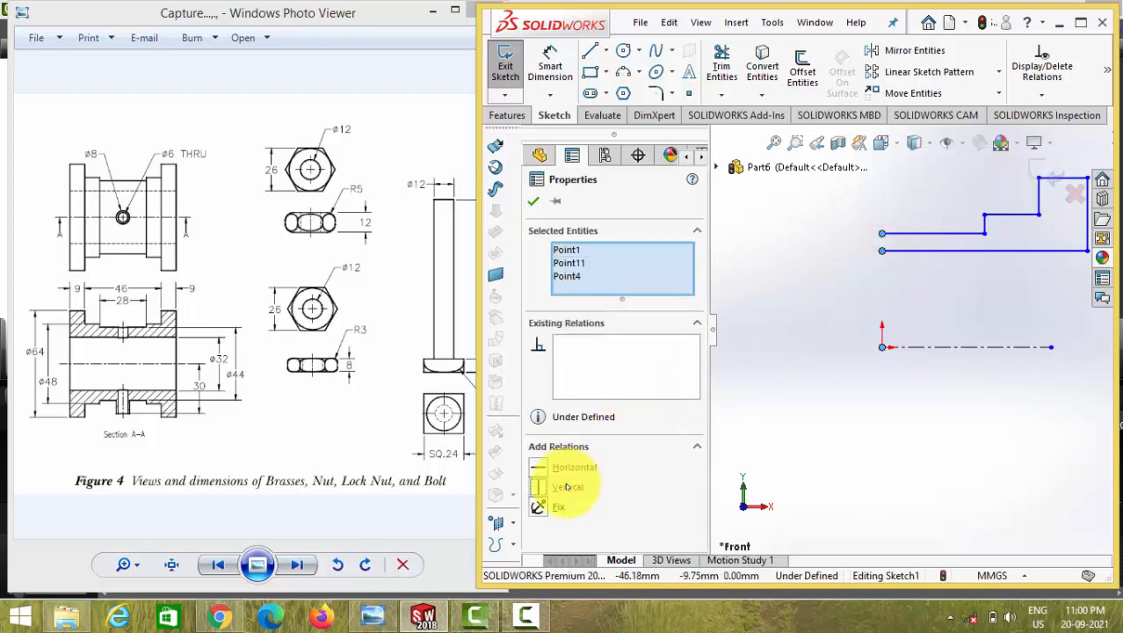
left_click(874, 394)
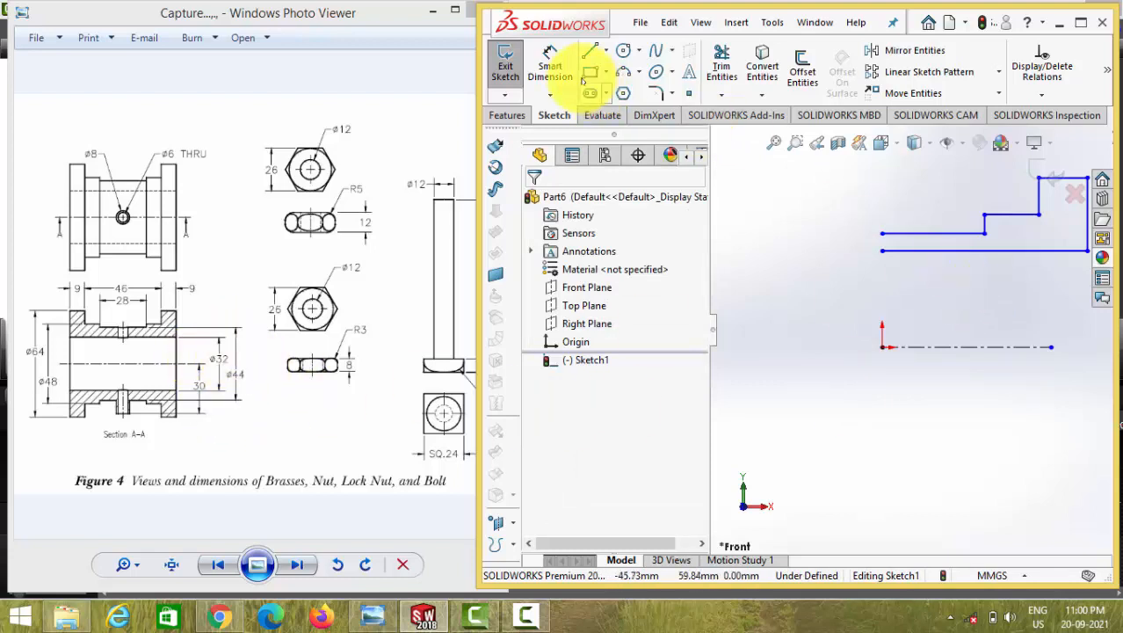
Dimension the profile's bore line 16 mm above the centerline.
left_click(562, 65)
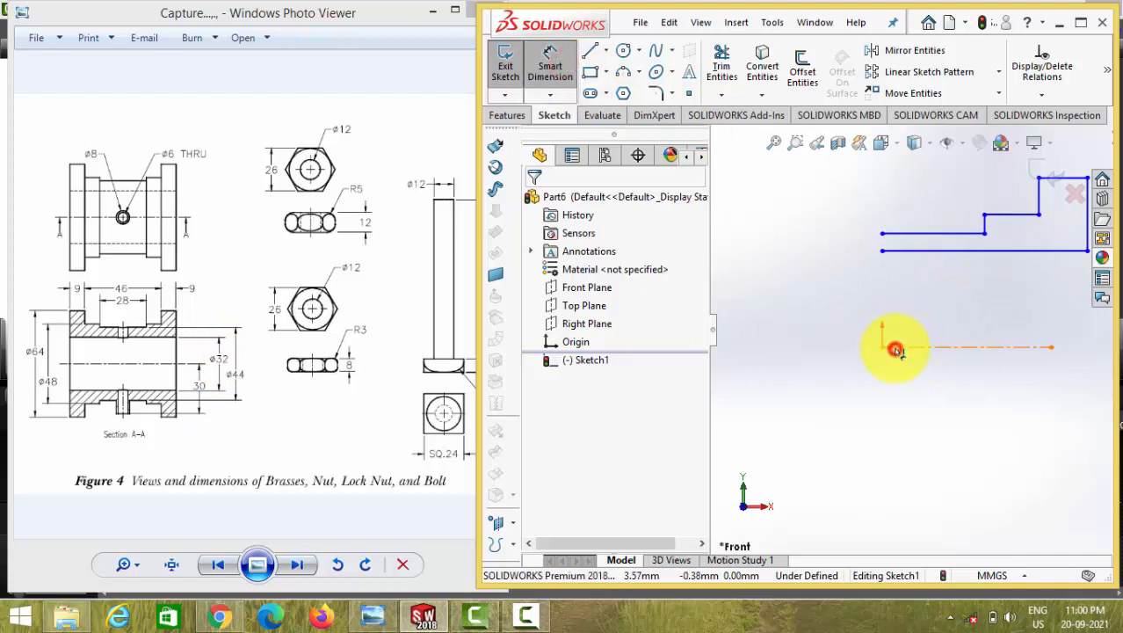
left_click(905, 251)
left_click(886, 346)
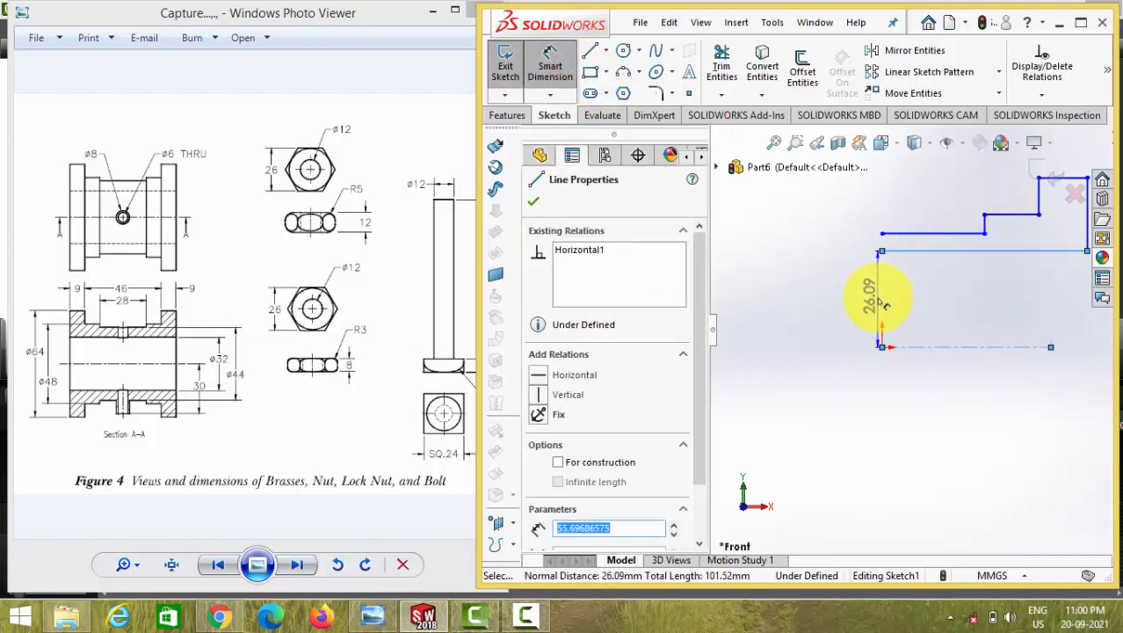
left_click(883, 303)
type("16")
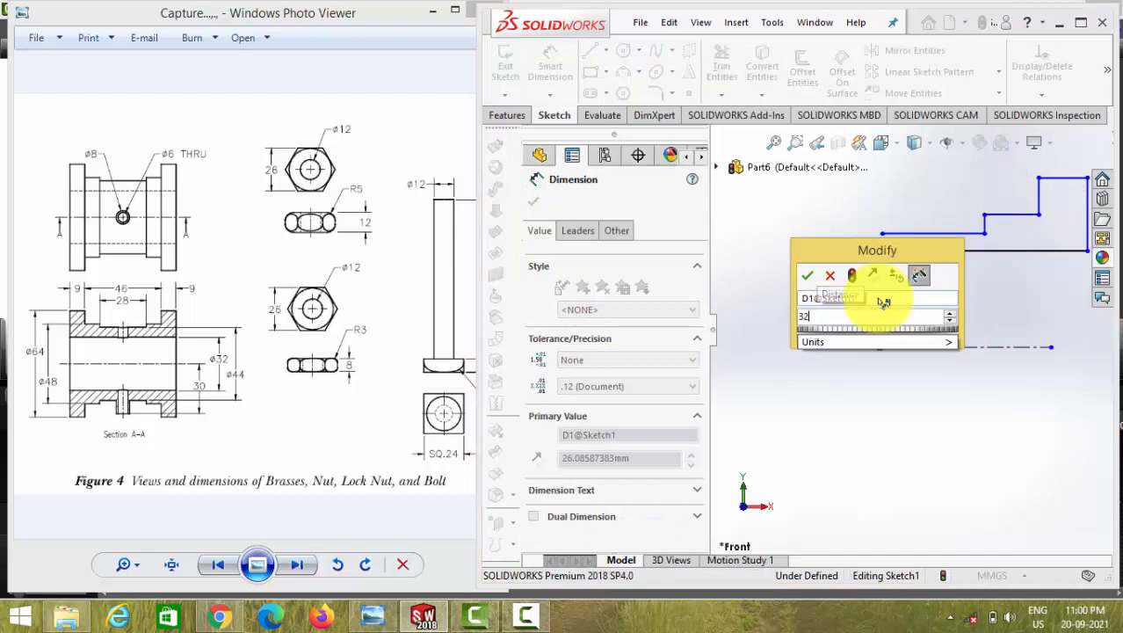
key("Return")
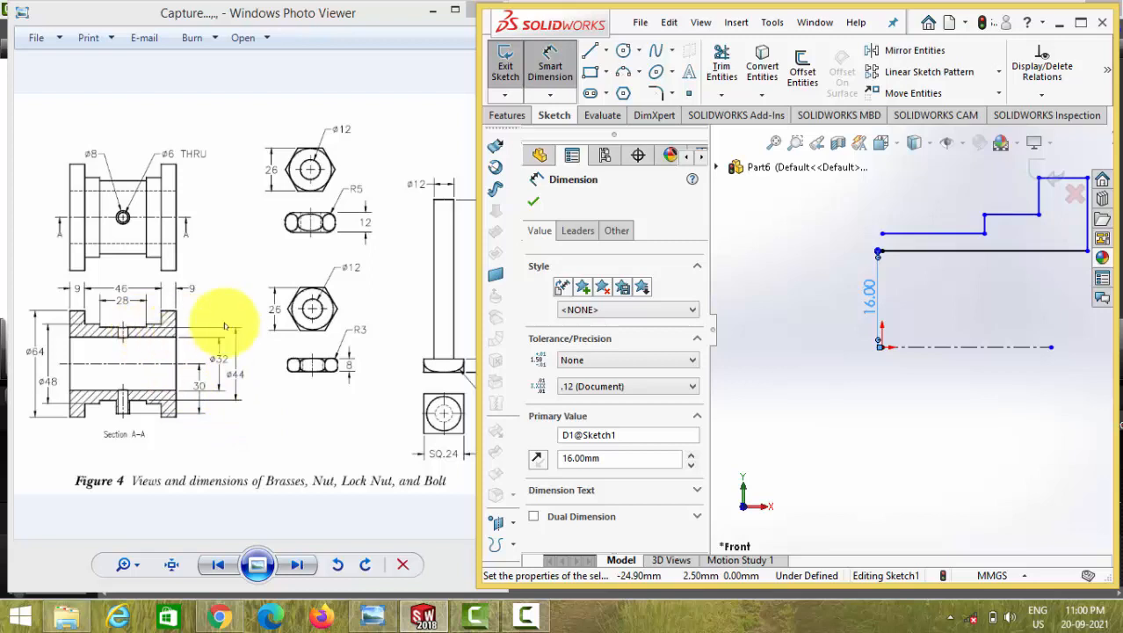
Dimension the lowest step's corner point at 44/2 (22 mm) above the centerline.
left_click(984, 233)
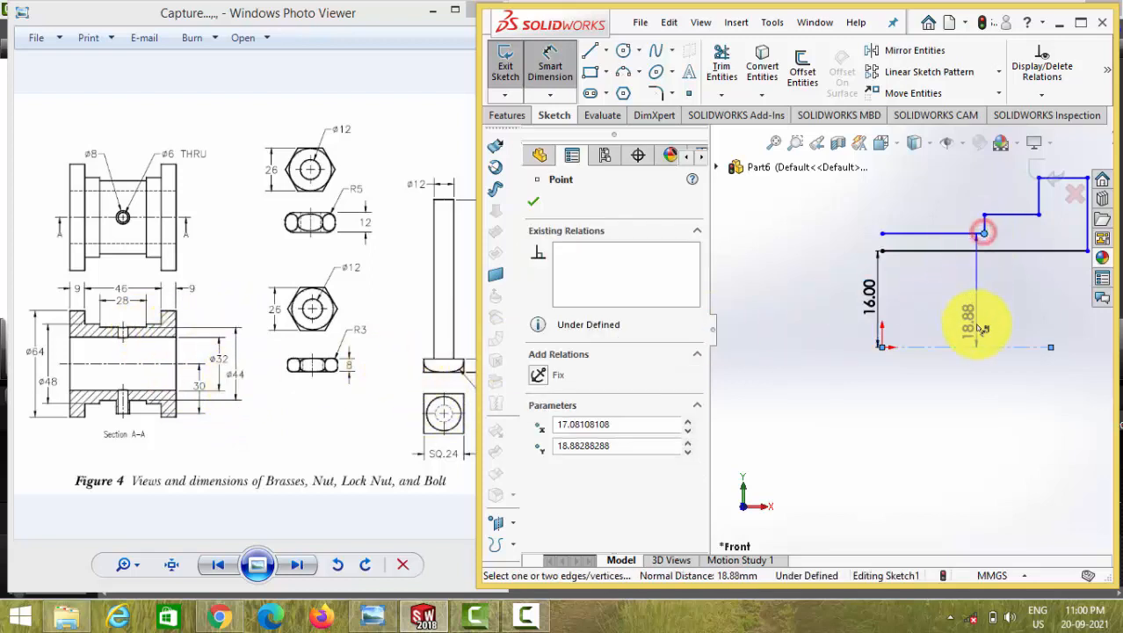
left_click(991, 347)
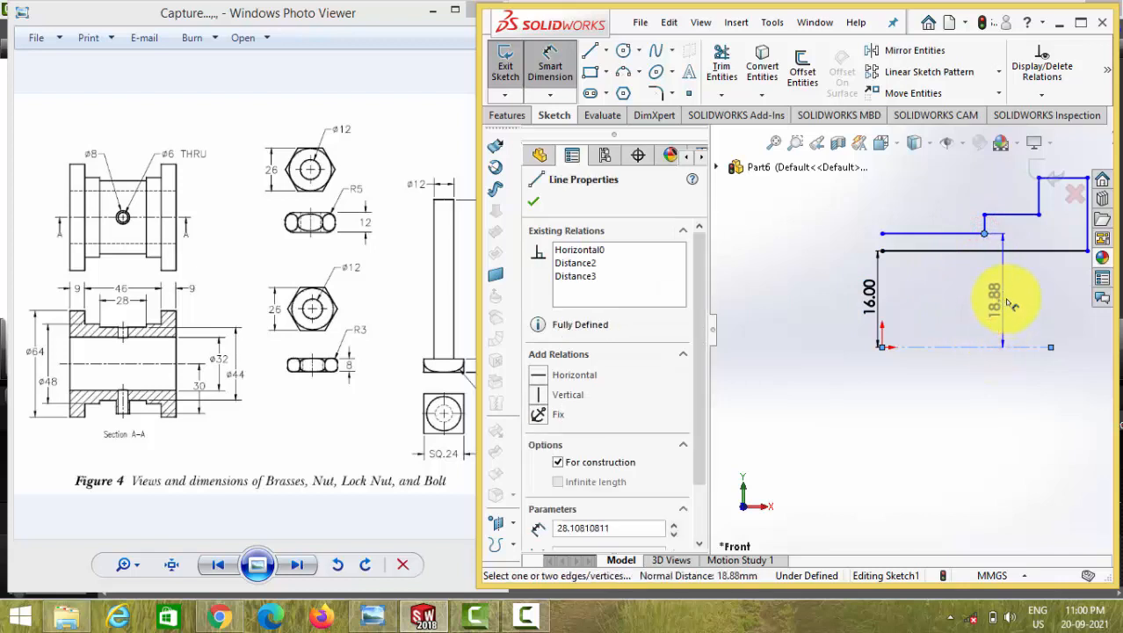
left_click(835, 281)
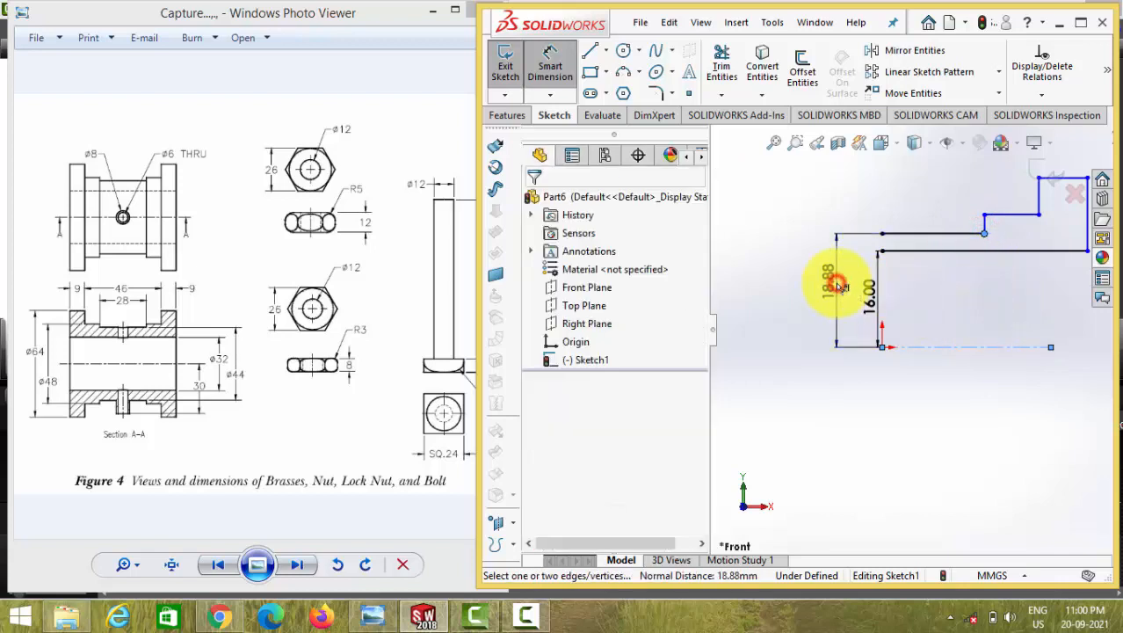
type("42")
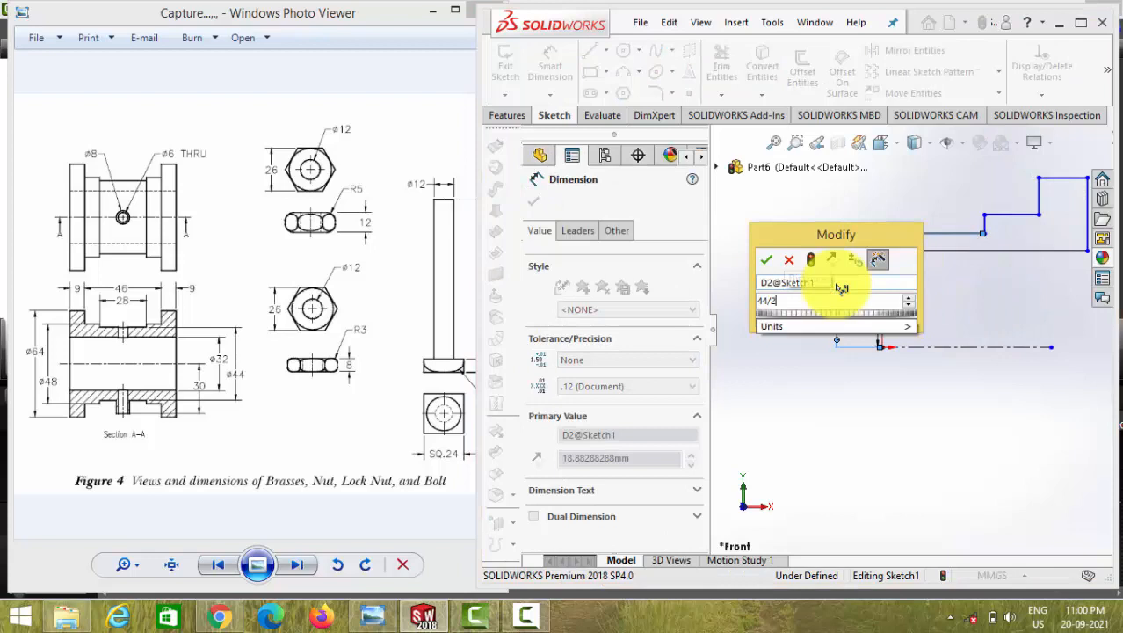
key("Return")
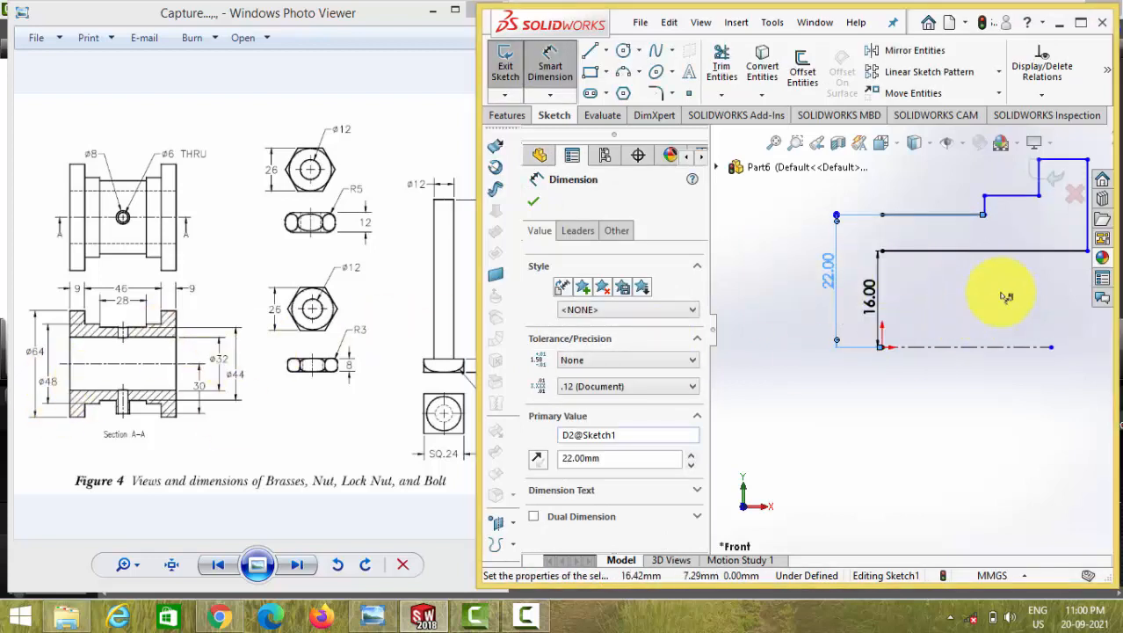
Dimension the middle step's corner beside the flange at 48/2 (24 mm) above the centerline.
scroll(1017, 246, "up", 2)
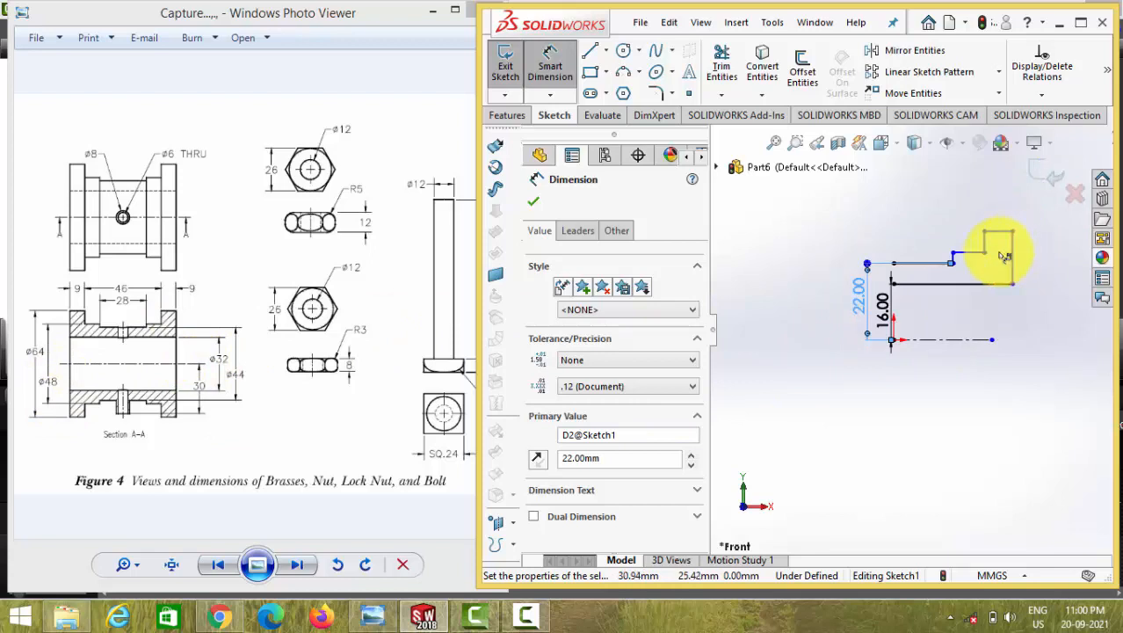
left_click(985, 254)
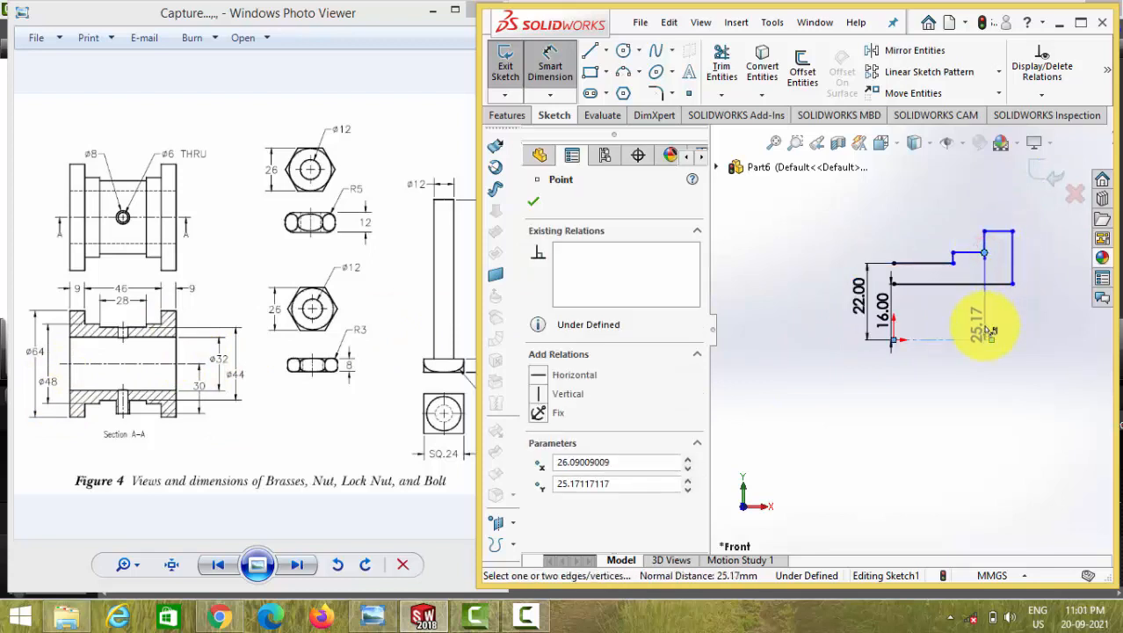
left_click(978, 339)
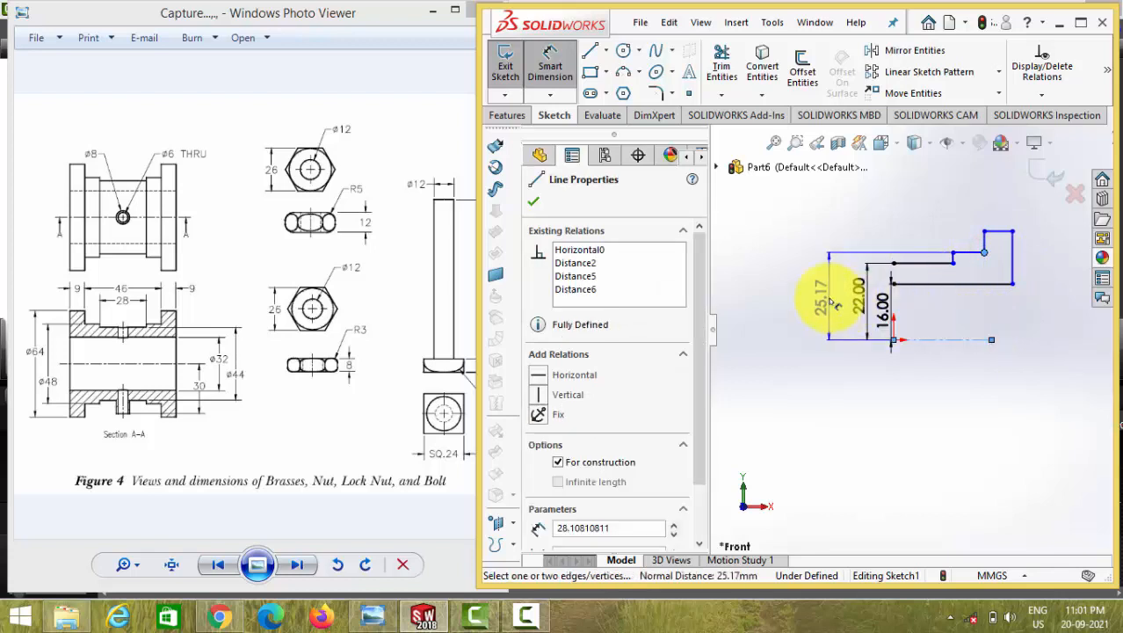
left_click(826, 297)
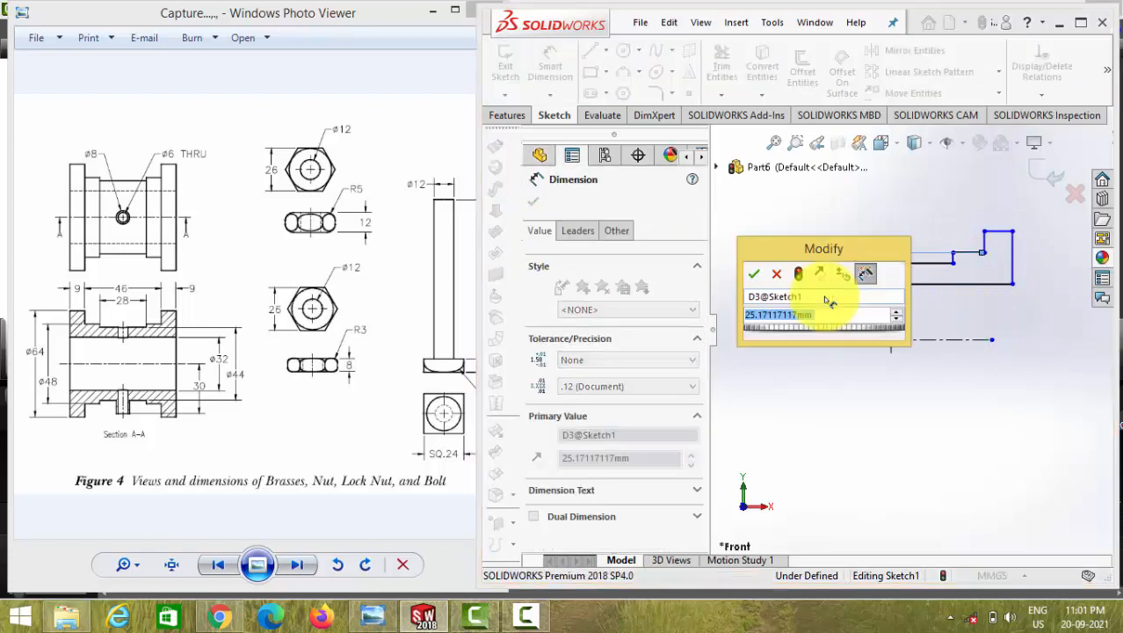
type("48/2")
key("Return")
Dimension the end flange 9 mm wide, with its outer edge 64/2 (32 mm) above the centerline.
left_click(1002, 234)
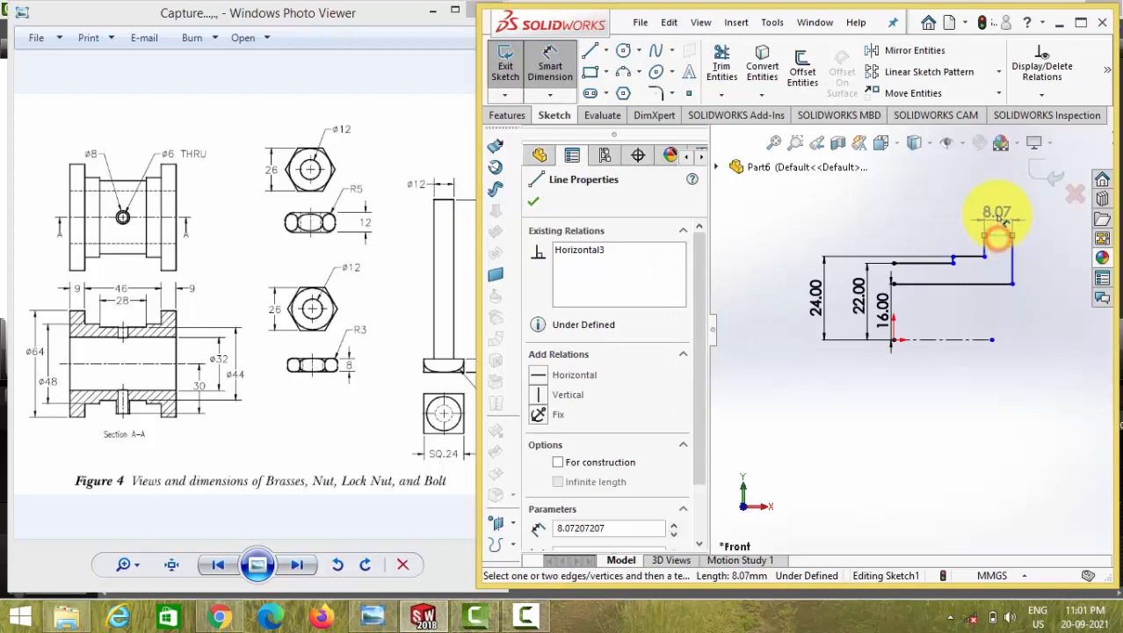
left_click(997, 211)
type("9")
key("Return")
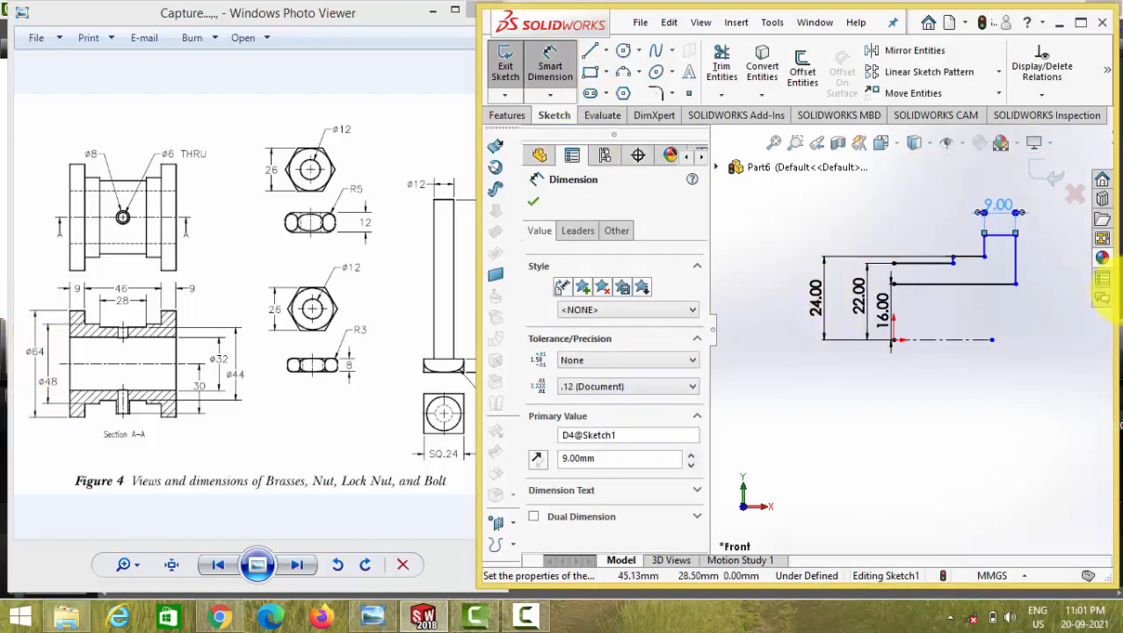
left_click(1002, 235)
left_click(981, 339)
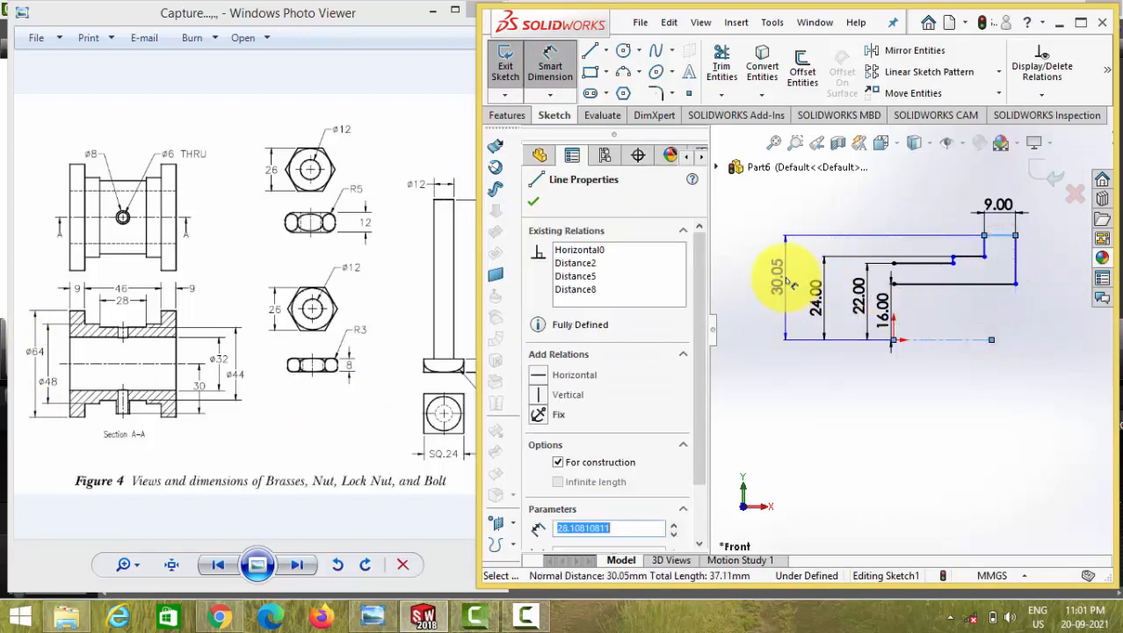
left_click(776, 268)
type("64/2")
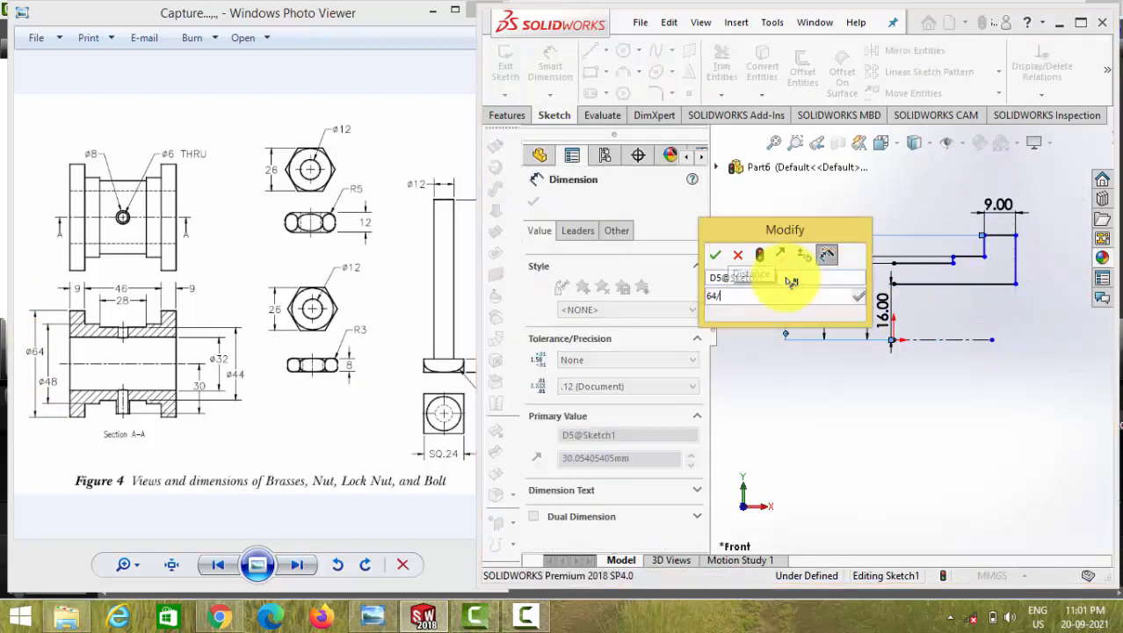
key("Return")
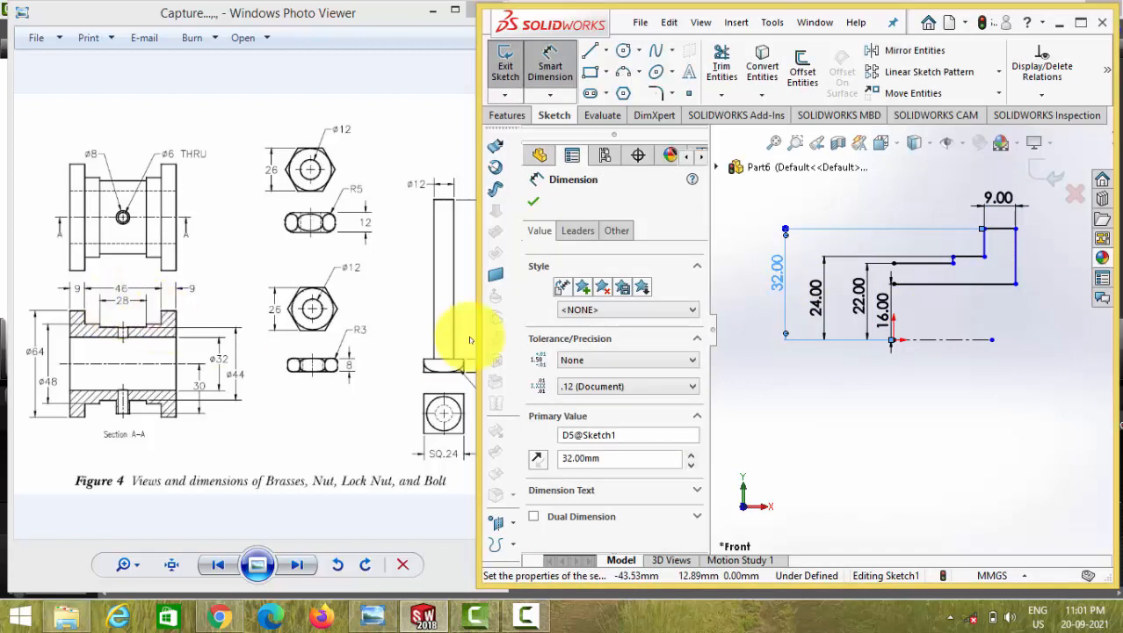
Dimension the corner where the middle step meets the lowest step at 28/2 (14 mm) horizontally from the origin.
scroll(956, 260, "down", 2)
left_click(942, 271)
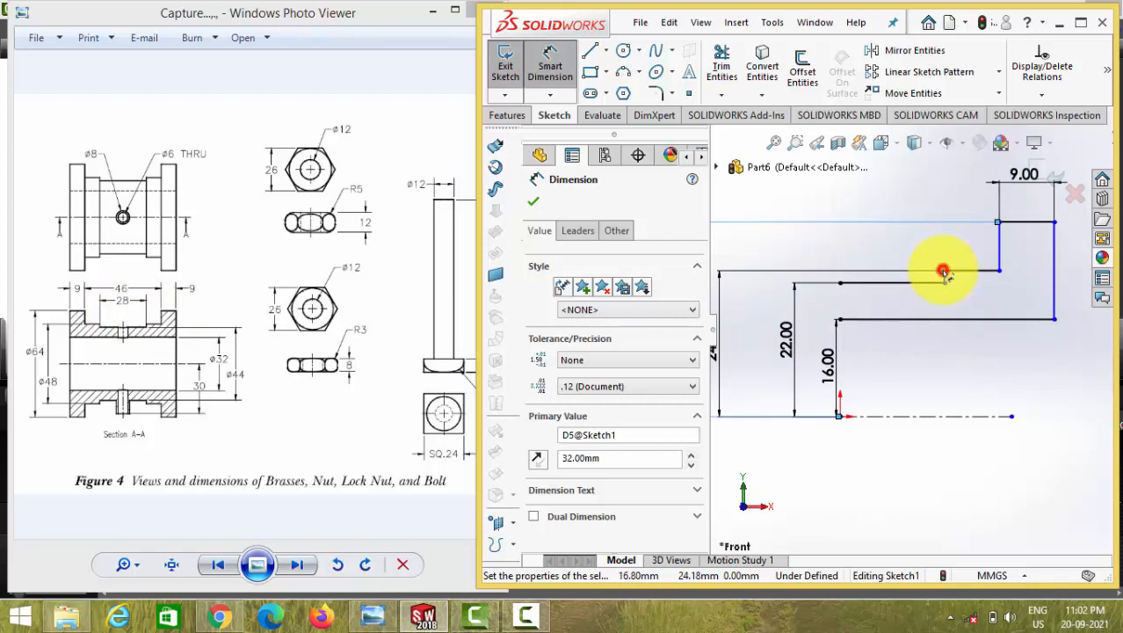
scroll(798, 282, "up", 2)
scroll(905, 334, "up", 2)
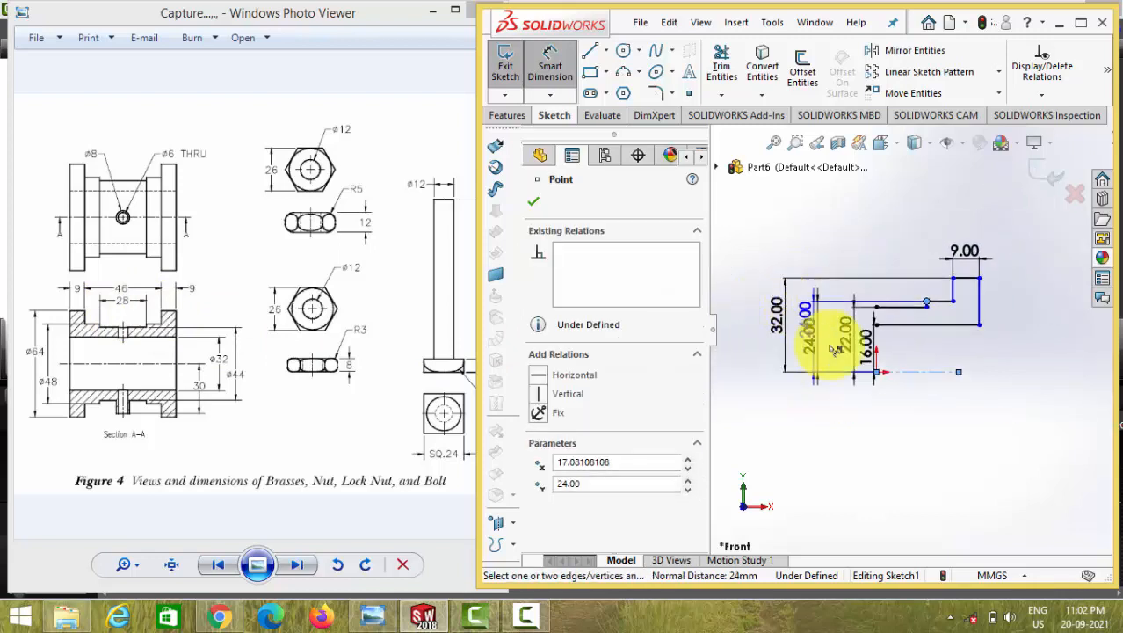
left_click(876, 373)
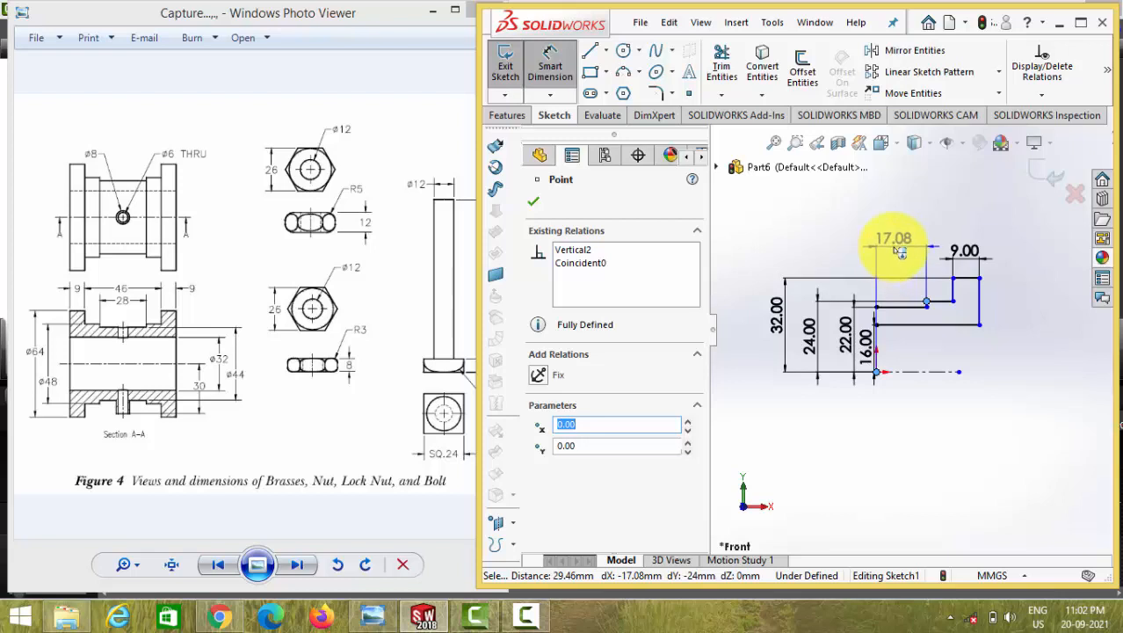
left_click(896, 248)
type("2")
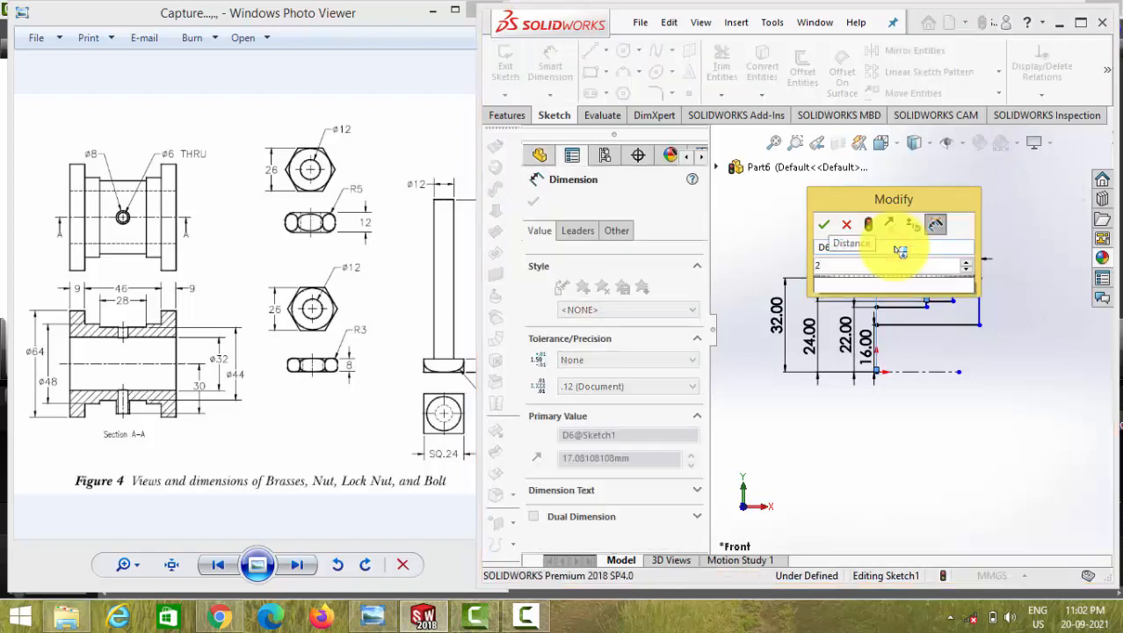
type("8/2")
key("Return")
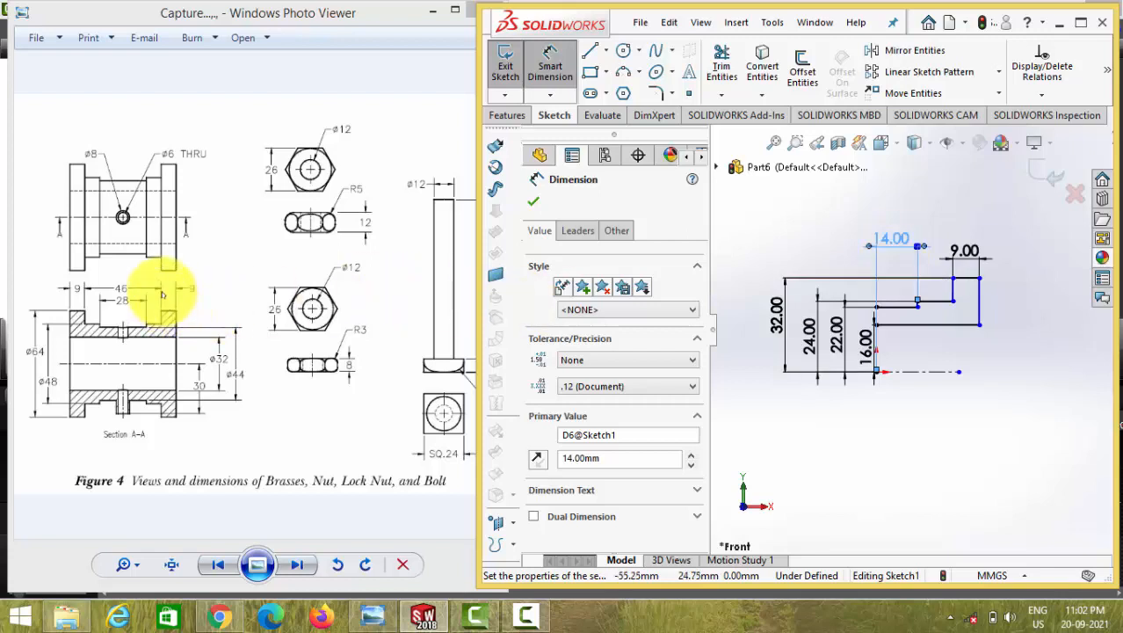
Dimension the end flange's inner top corner 23 mm horizontally from the origin.
left_click(953, 280)
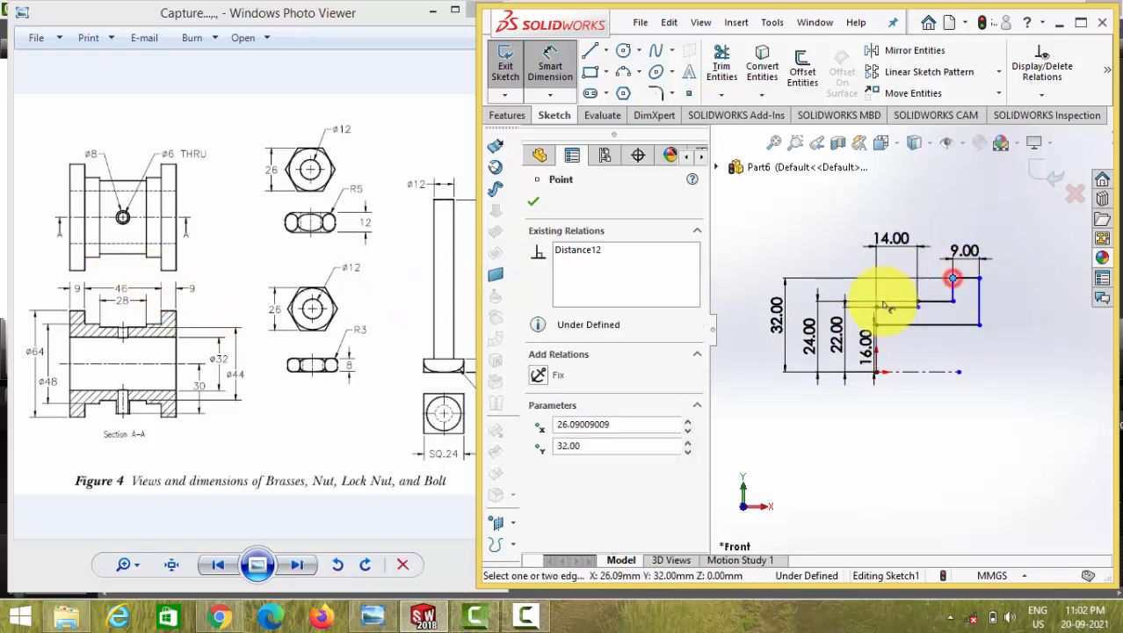
left_click(877, 373)
left_click(900, 218)
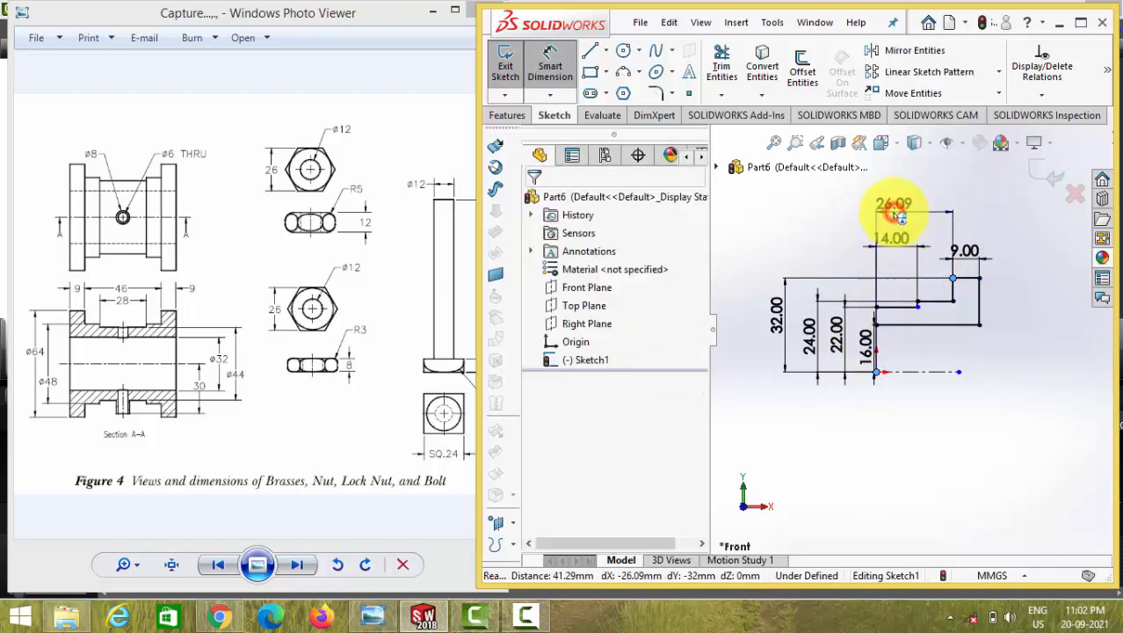
type("23")
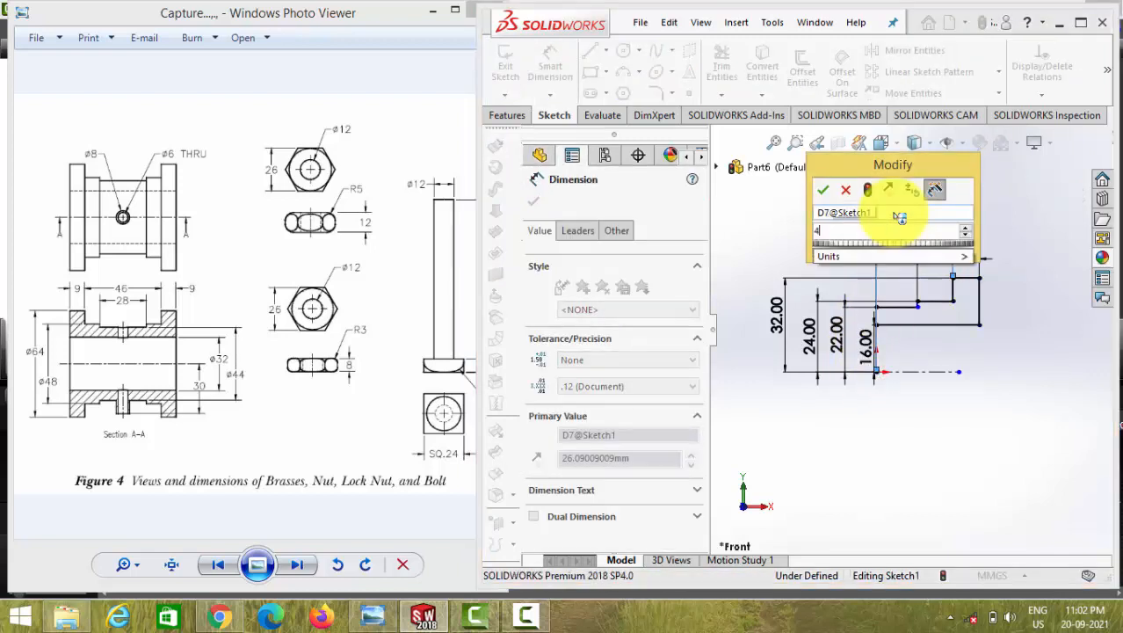
key("Return")
scroll(923, 307, "down", 5)
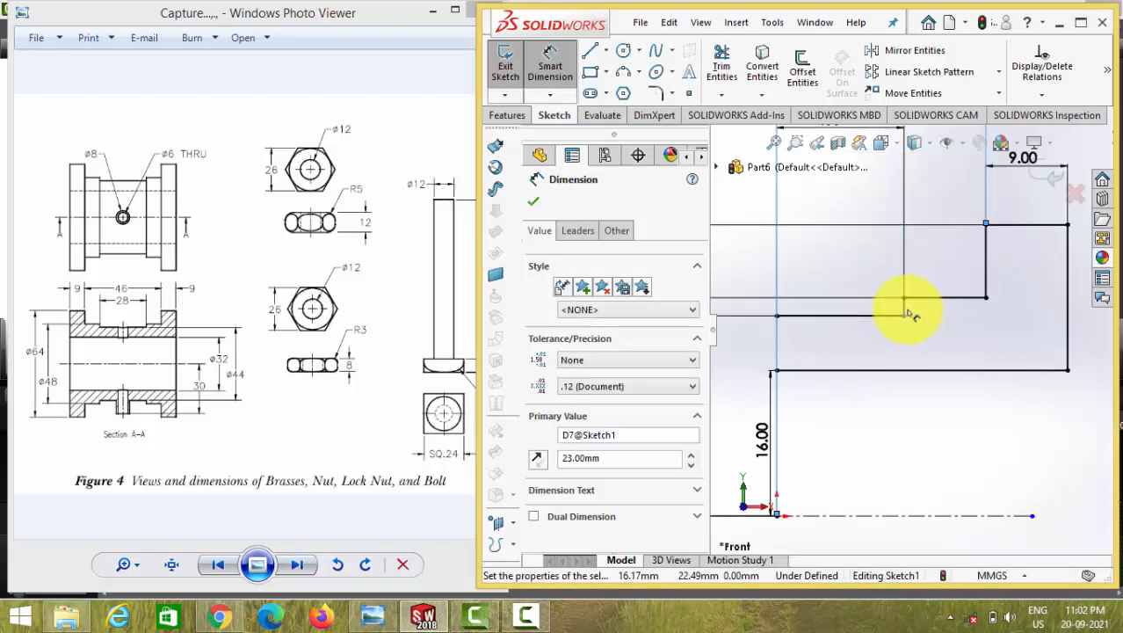
left_click(533, 201)
scroll(1053, 281, "up", 4)
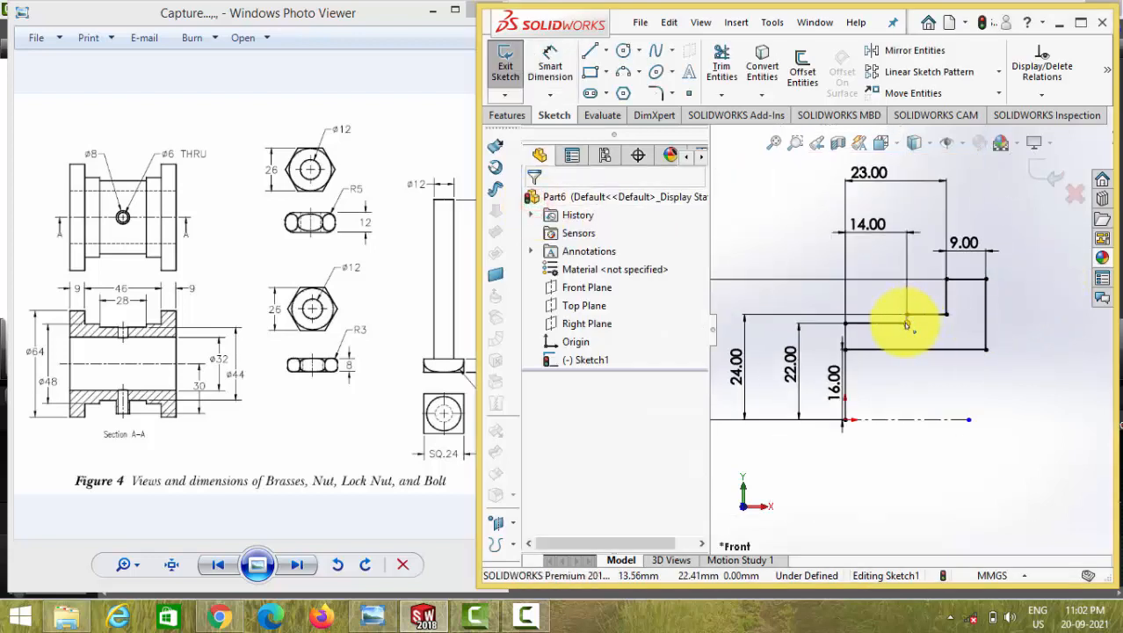
Move the lowest step's end point along its line and make the short line joining the two steps vertical.
left_click(907, 324)
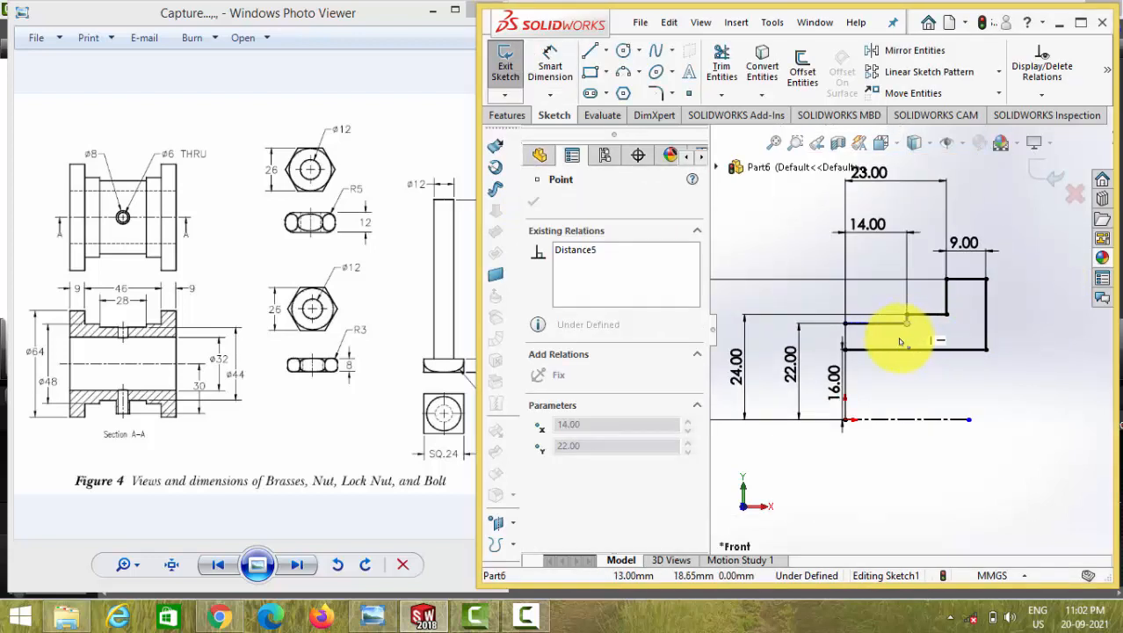
left_click_drag(927, 349, 897, 348)
scroll(888, 352, "down", 2)
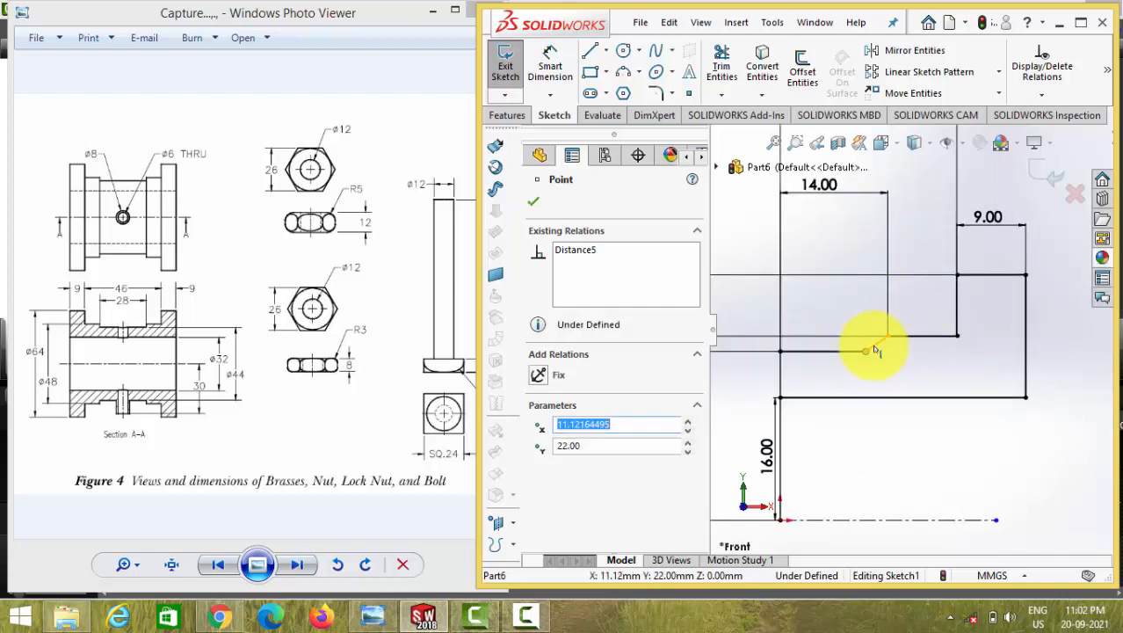
left_click(875, 349)
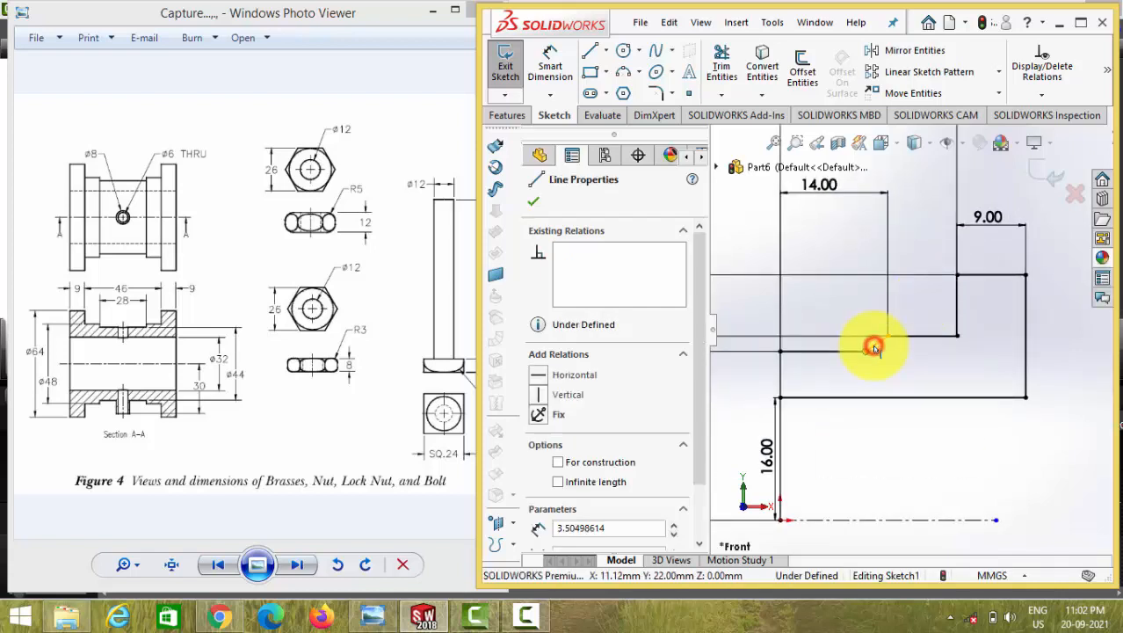
left_click(567, 393)
scroll(996, 393, "up", 2)
left_click(923, 383)
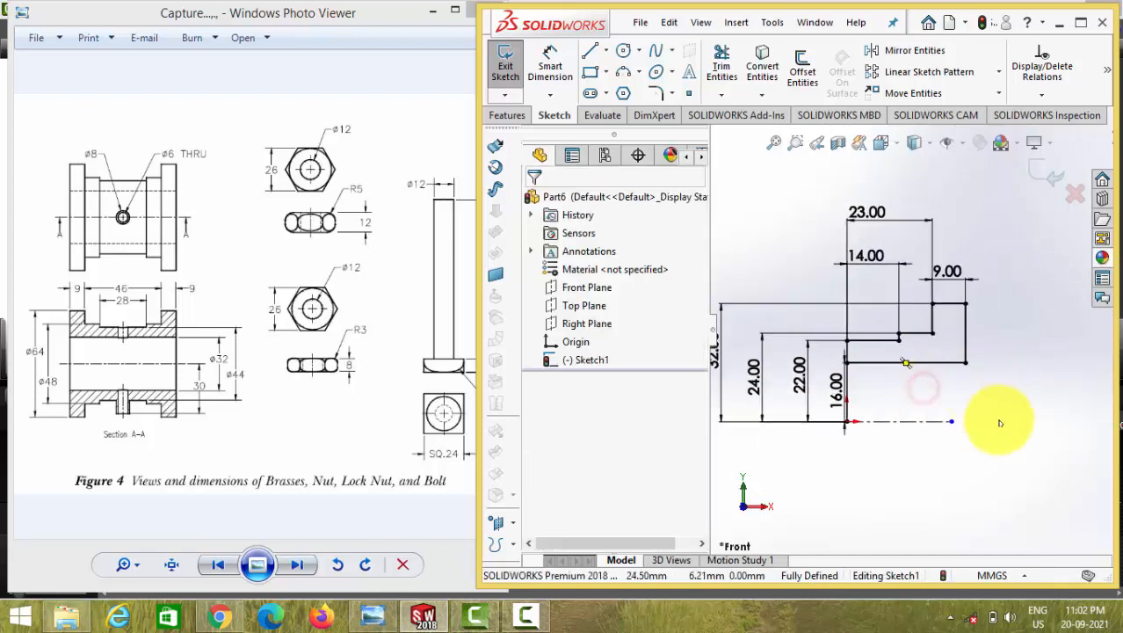
scroll(999, 422, "up", 2)
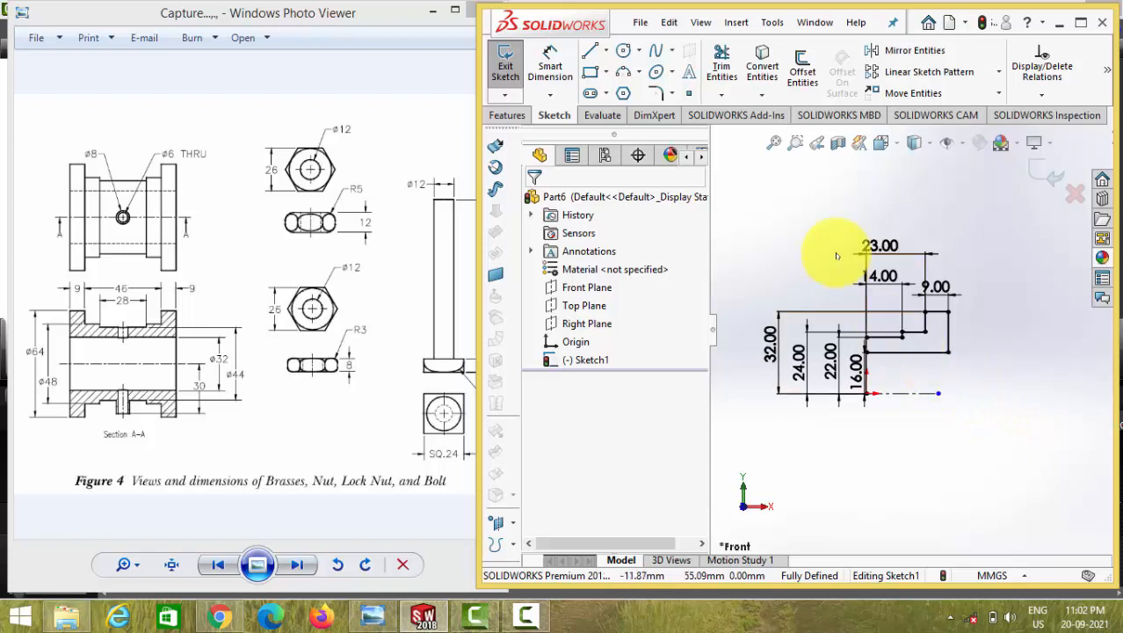
mouse_move(836, 256)
left_mouse_down()
mouse_move(1008, 389)
mouse_move(1014, 369)
left_mouse_up()
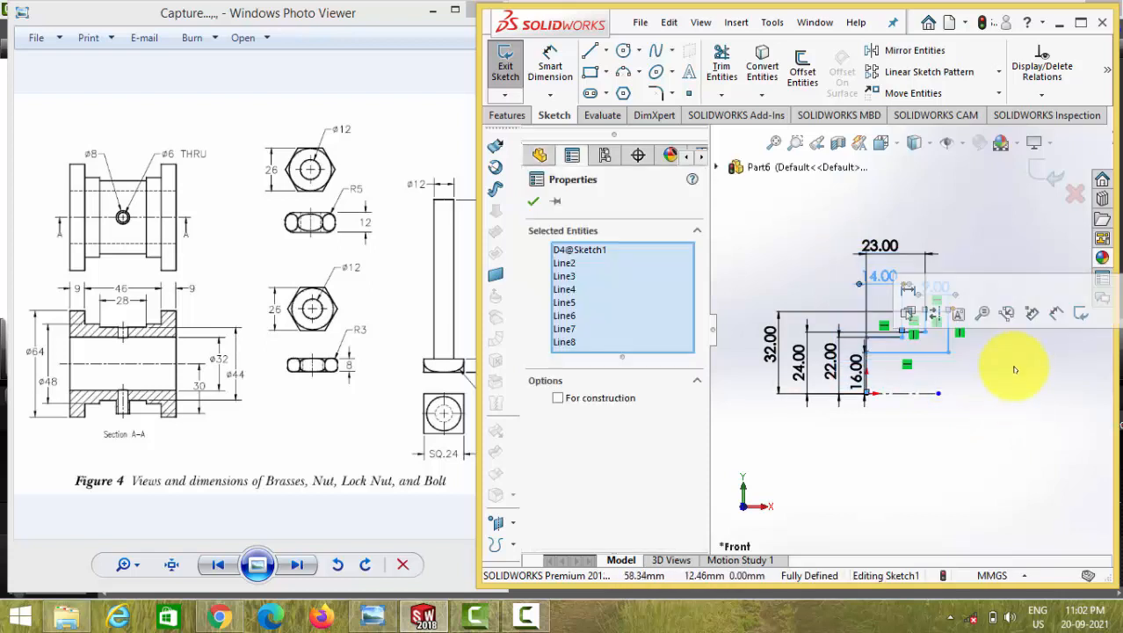
left_click(1013, 370)
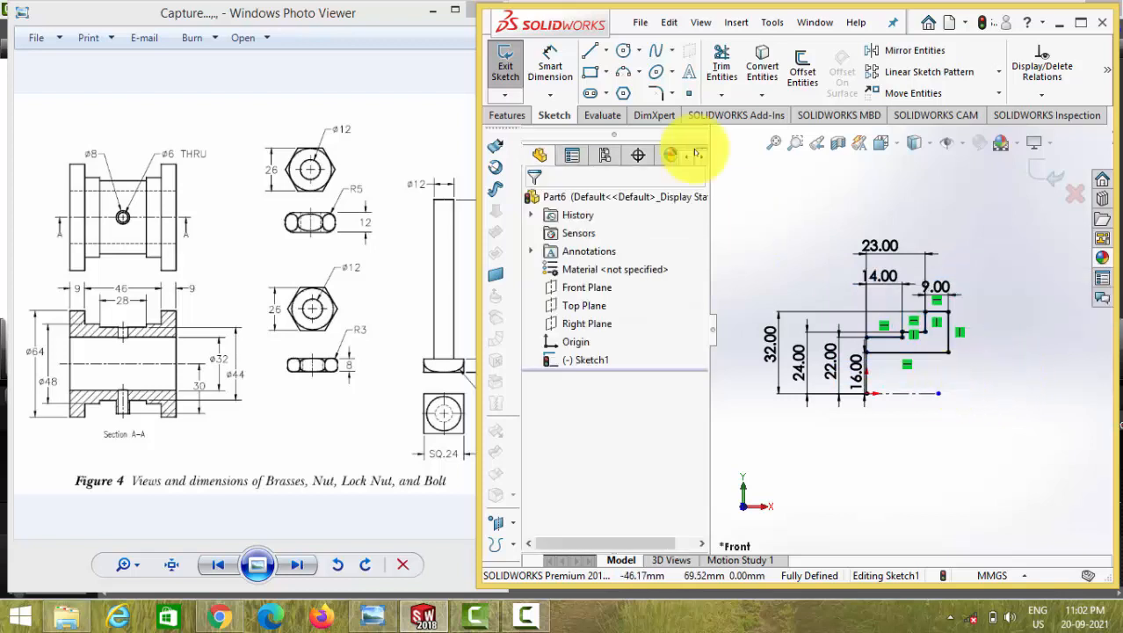
Sketch a vertical line about 76 mm long upward from the origin.
left_click(603, 50)
left_click(617, 70)
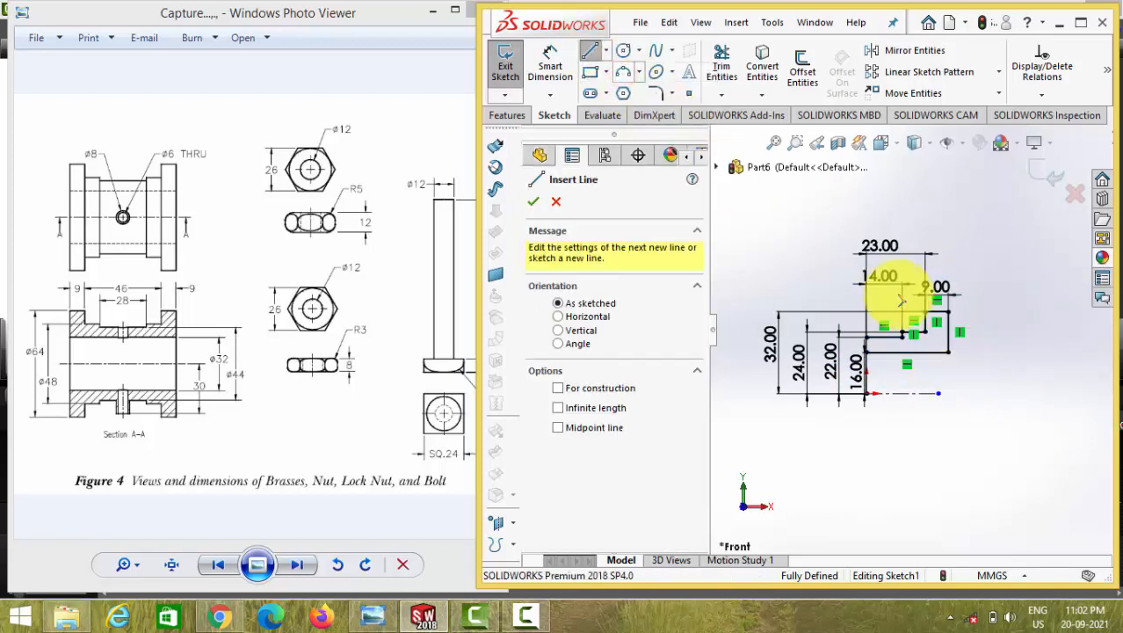
left_click(866, 394)
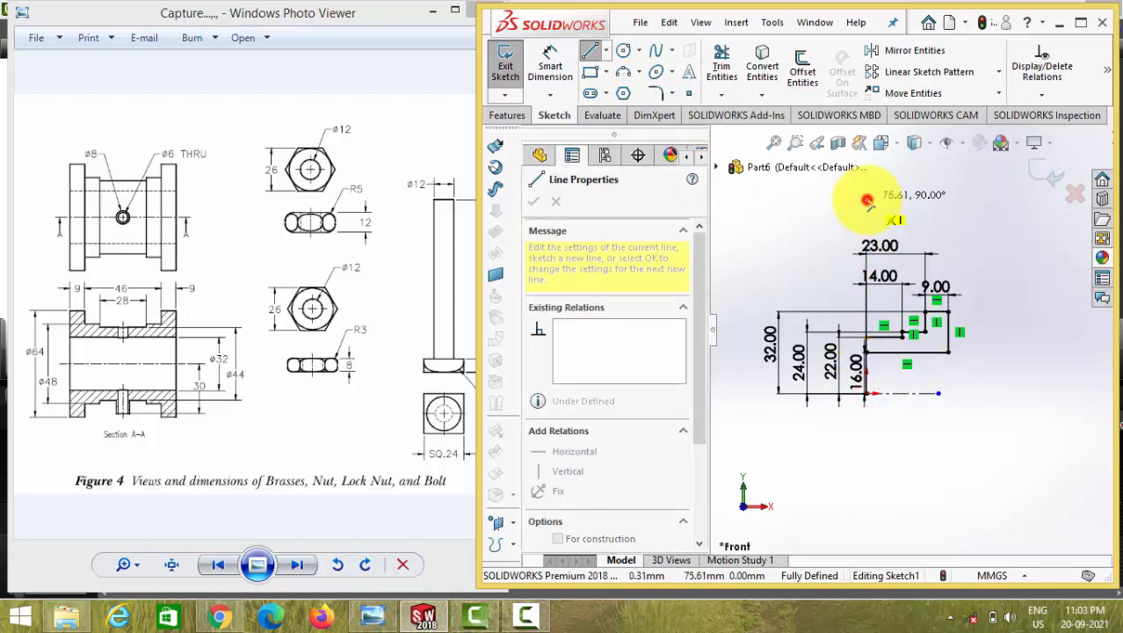
left_click(866, 201)
key("Escape")
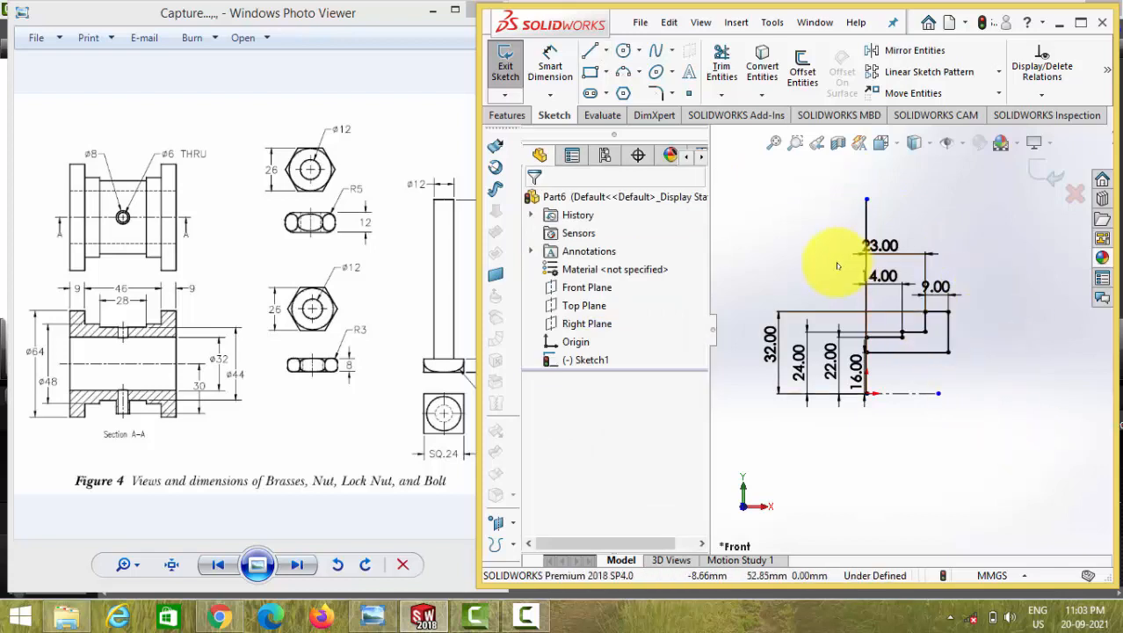
Mirror all the stepped profile lines about the vertical line through the origin, keeping the originals.
left_click_drag(832, 245, 988, 369)
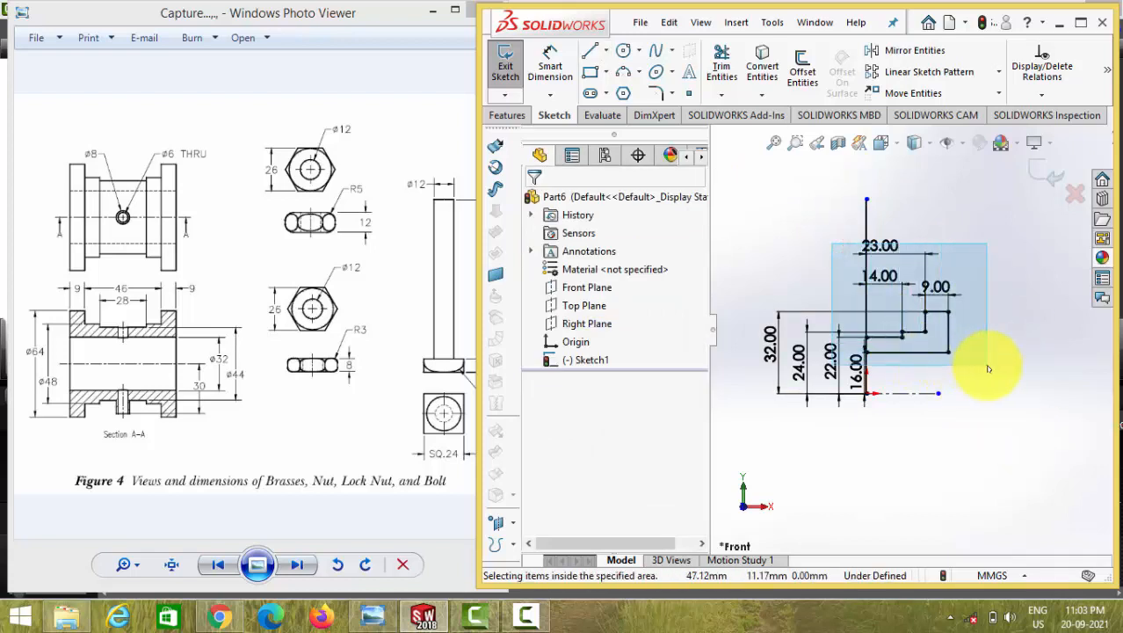
left_click_drag(988, 369, 988, 367)
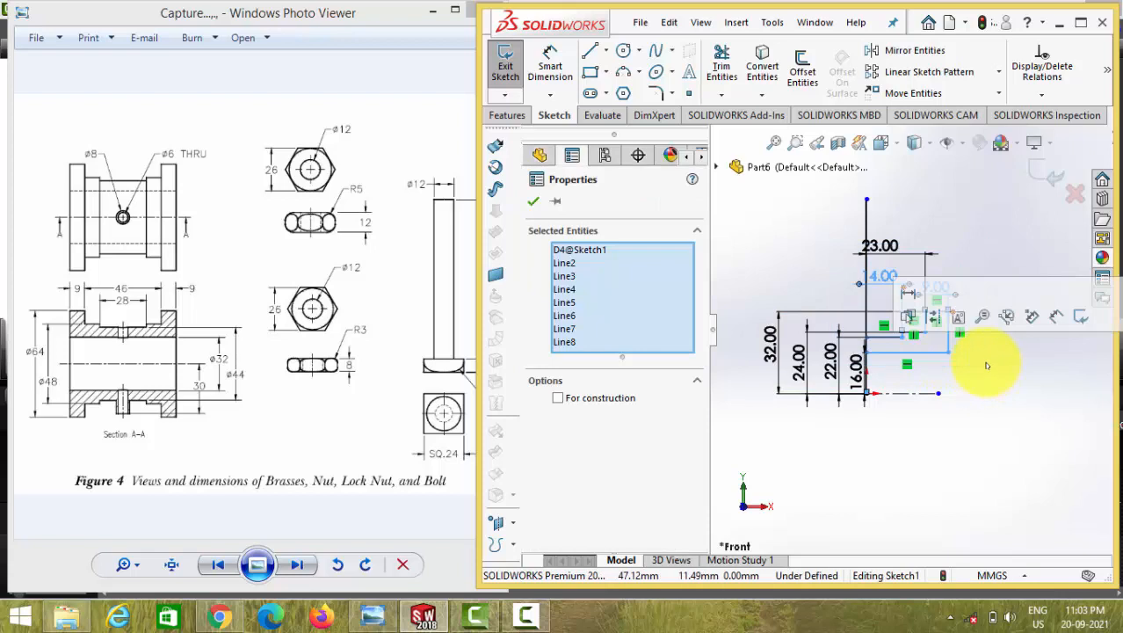
left_click(919, 54)
left_click(616, 475)
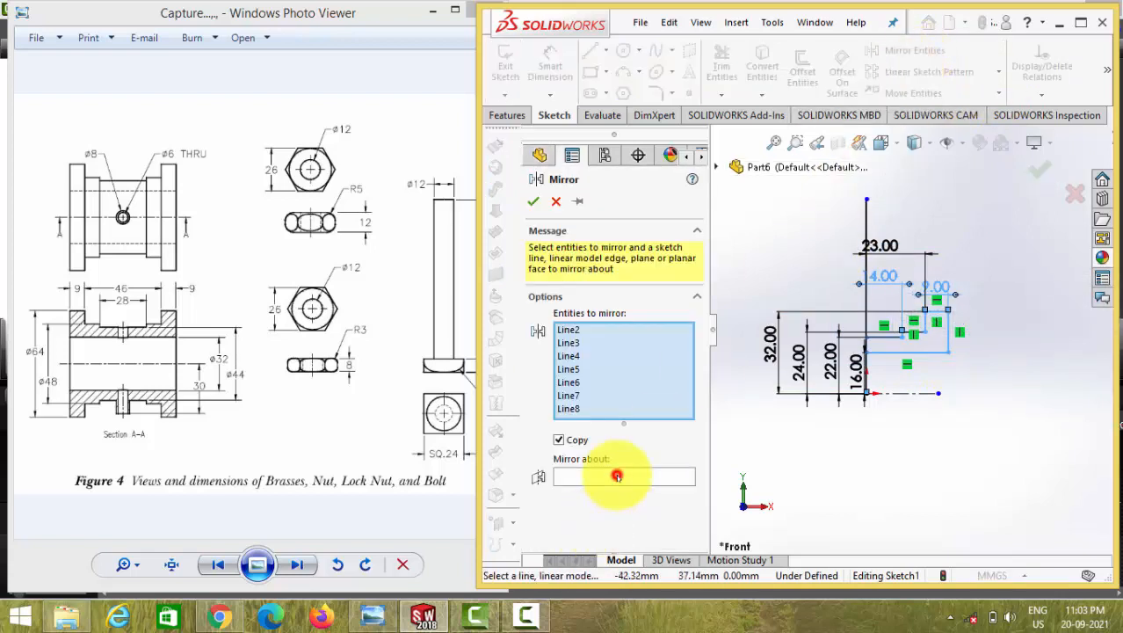
left_click(866, 230)
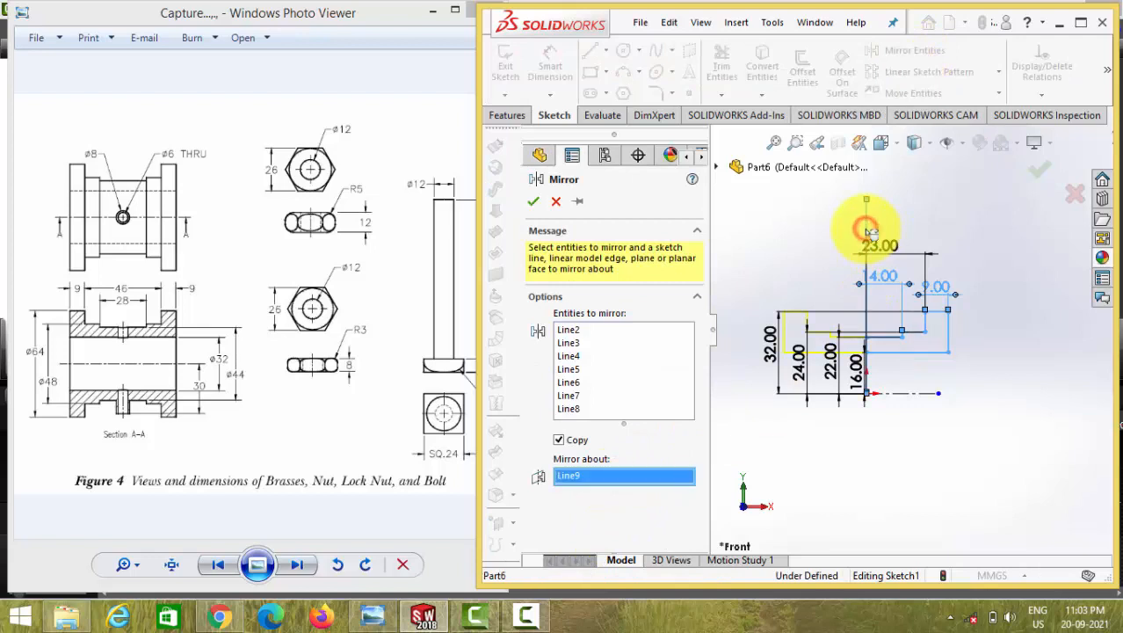
right_click(867, 229)
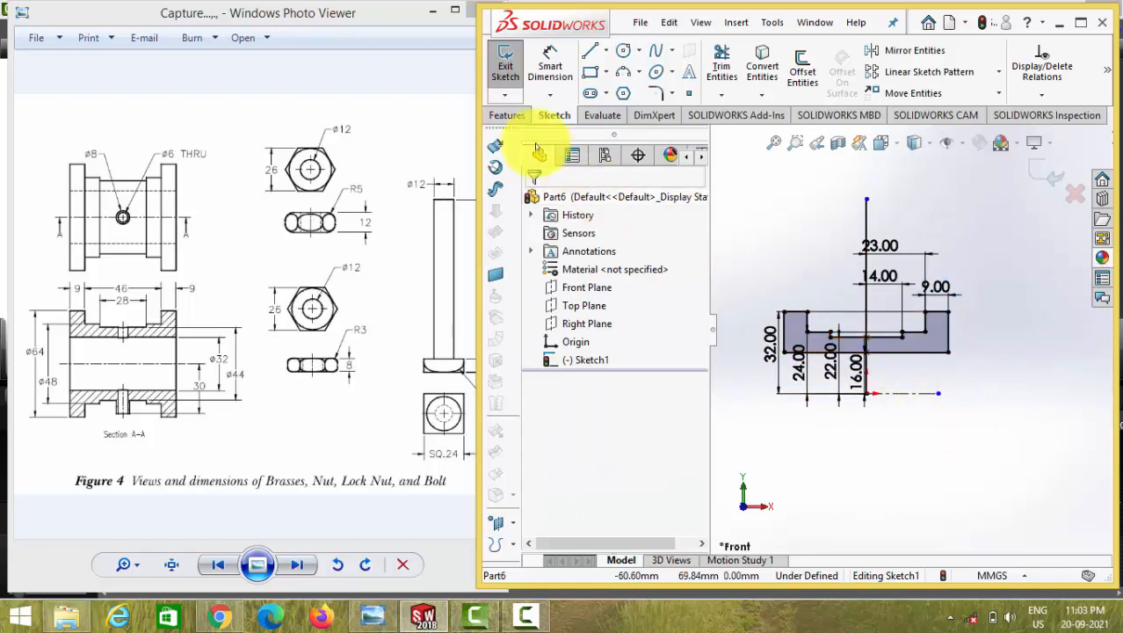
Revolve the closed profile 360 degrees about the horizontal centerline.
left_click(518, 118)
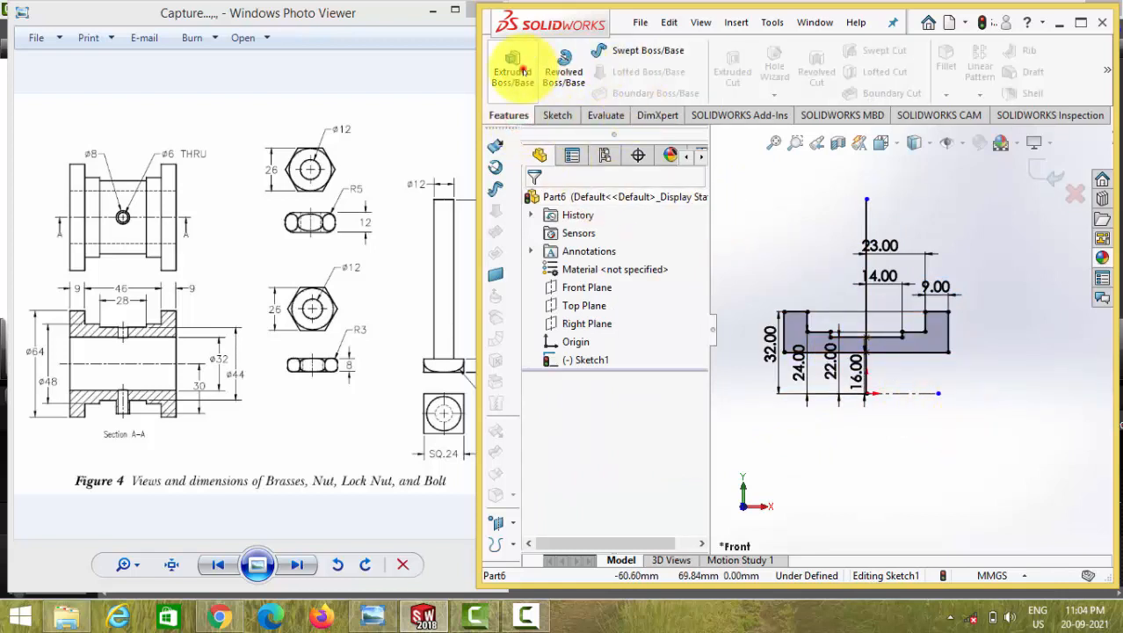
left_click(521, 69)
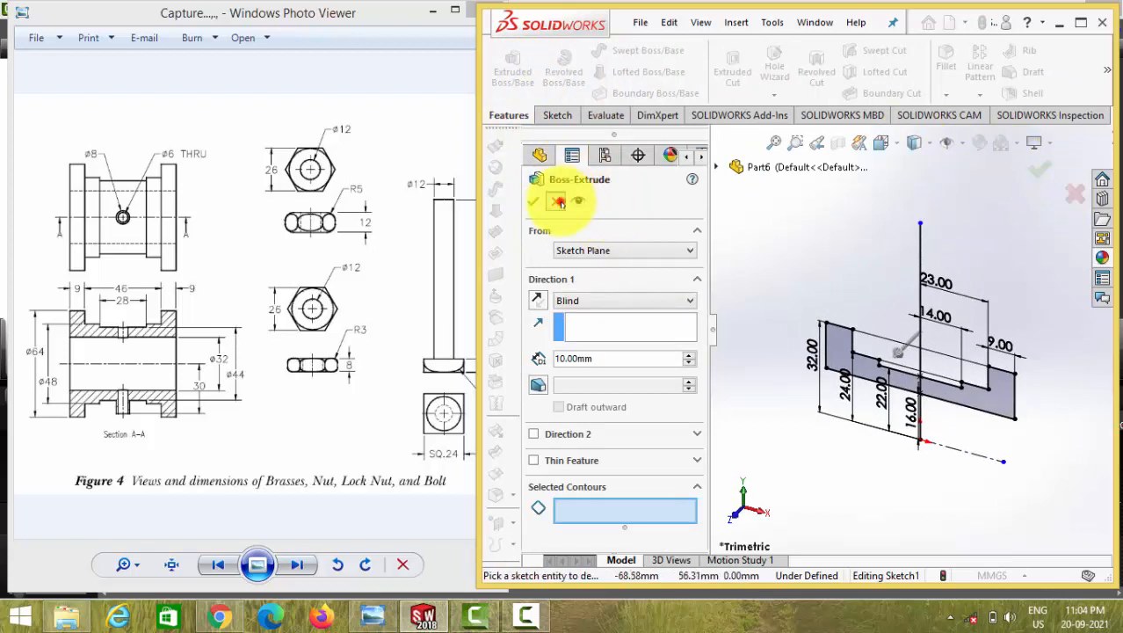
left_click(558, 202)
left_click(564, 75)
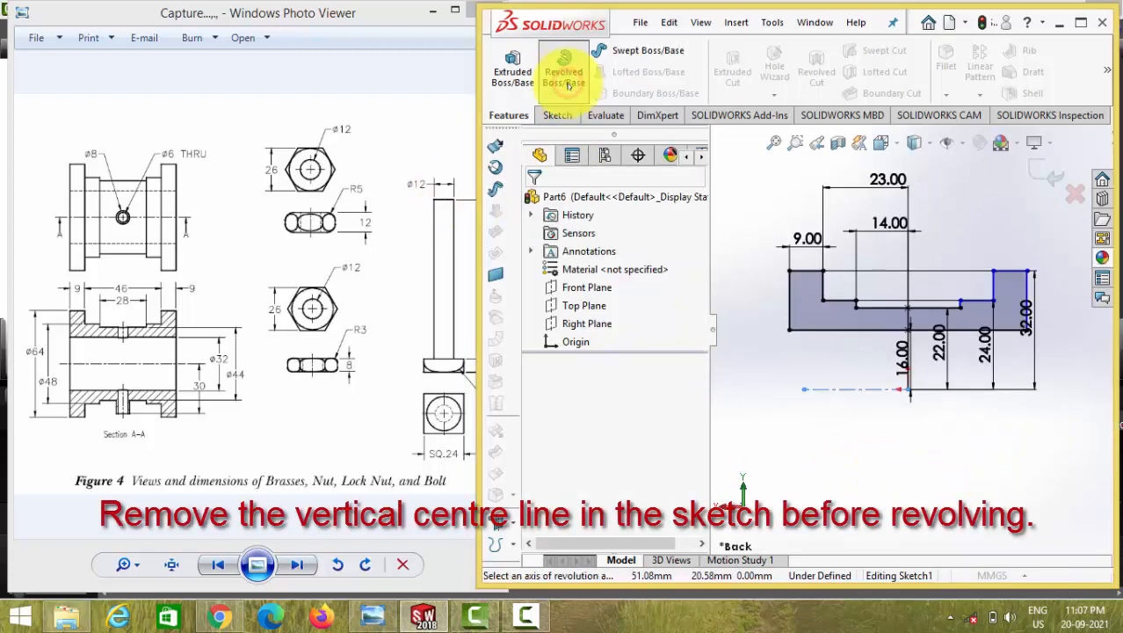
left_click(564, 75)
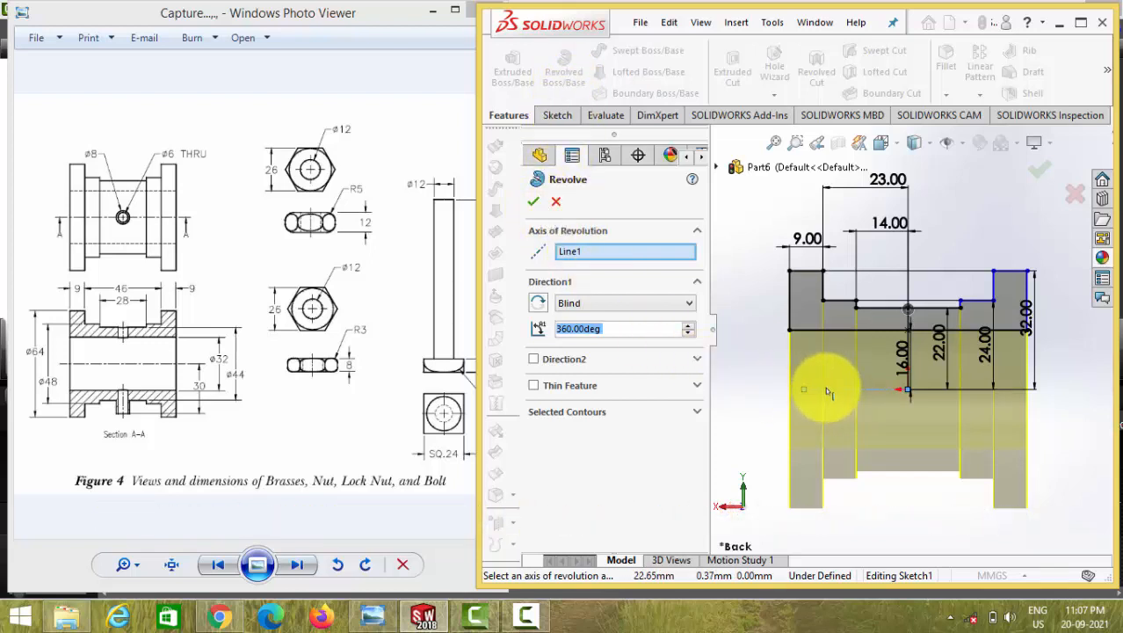
left_click(534, 201)
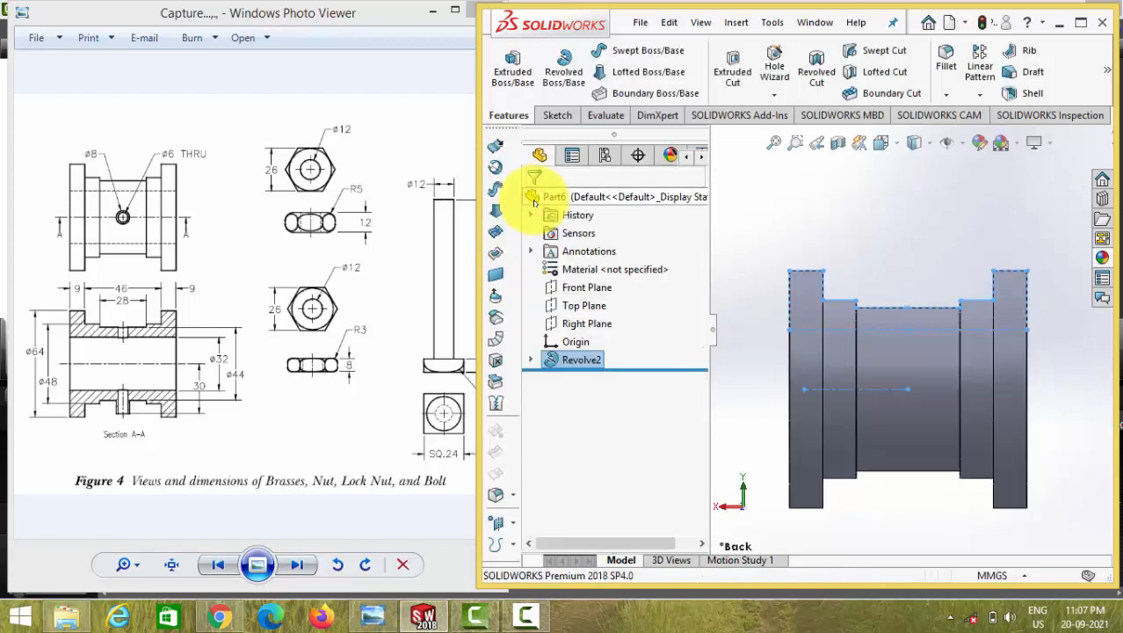
Sketch a circle about 7.2 mm in diameter centered on the origin, on the Top Plane.
left_click(883, 143)
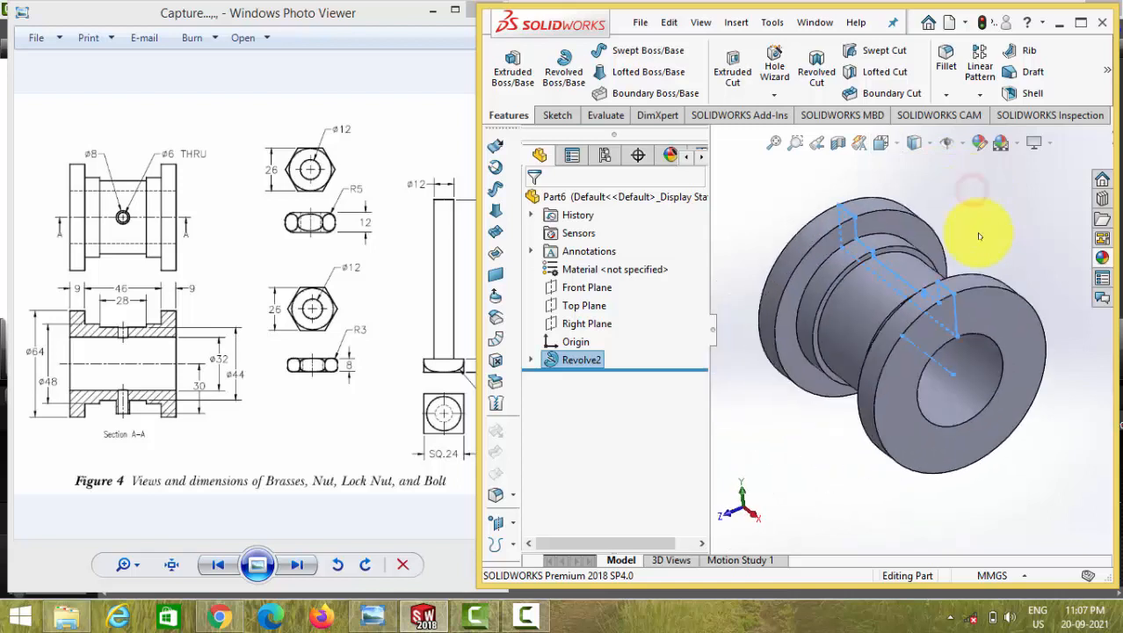
left_click(847, 502)
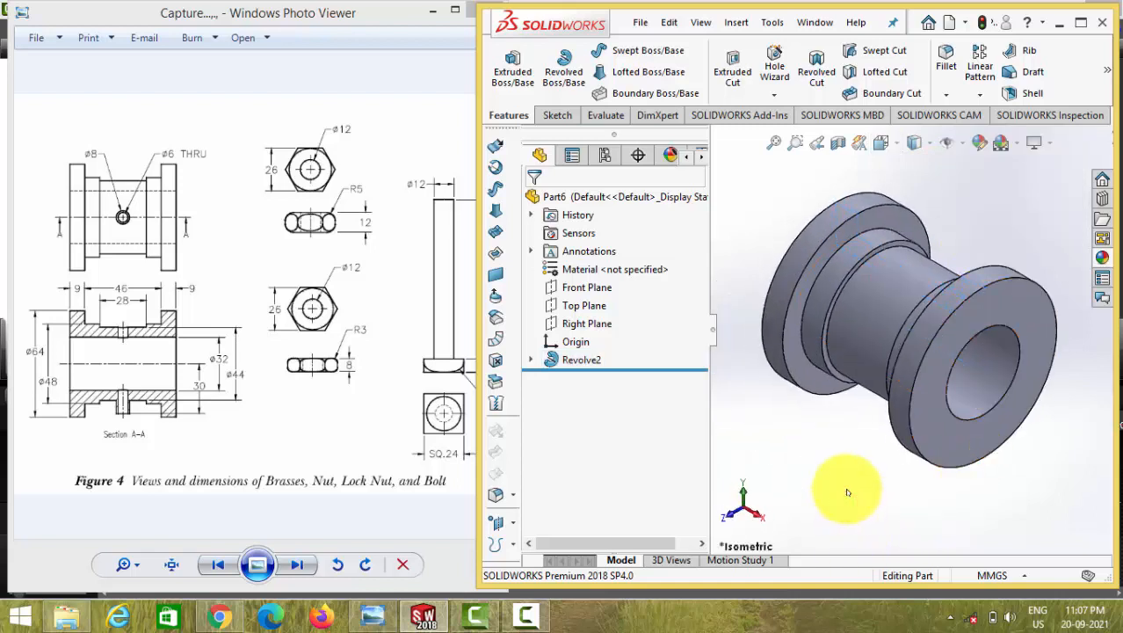
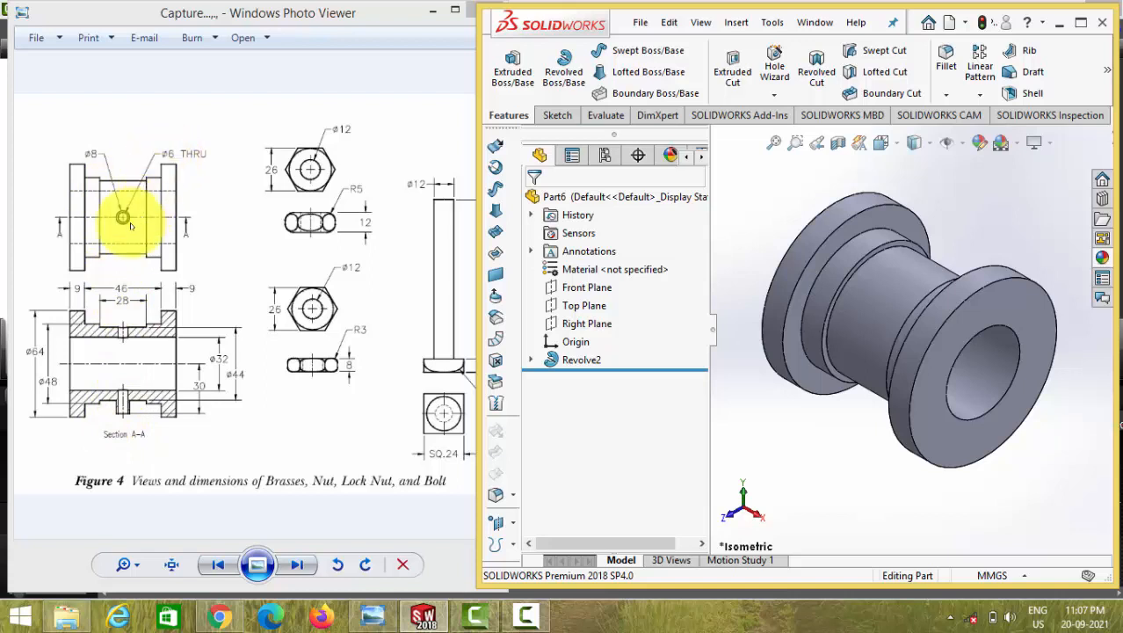
left_click(580, 304)
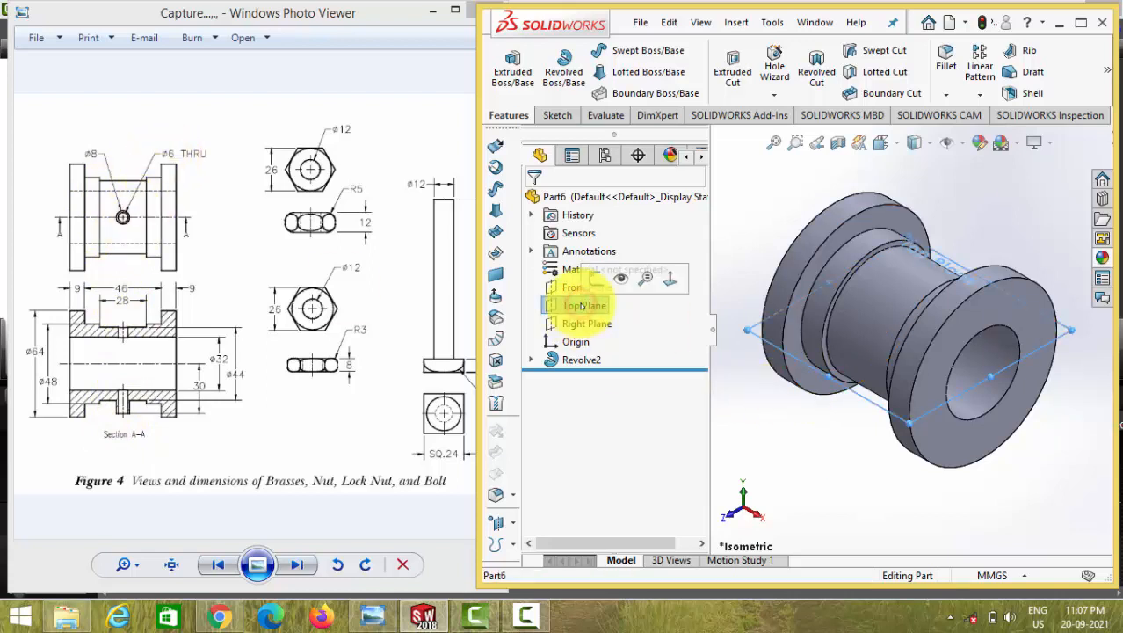
left_click(596, 279)
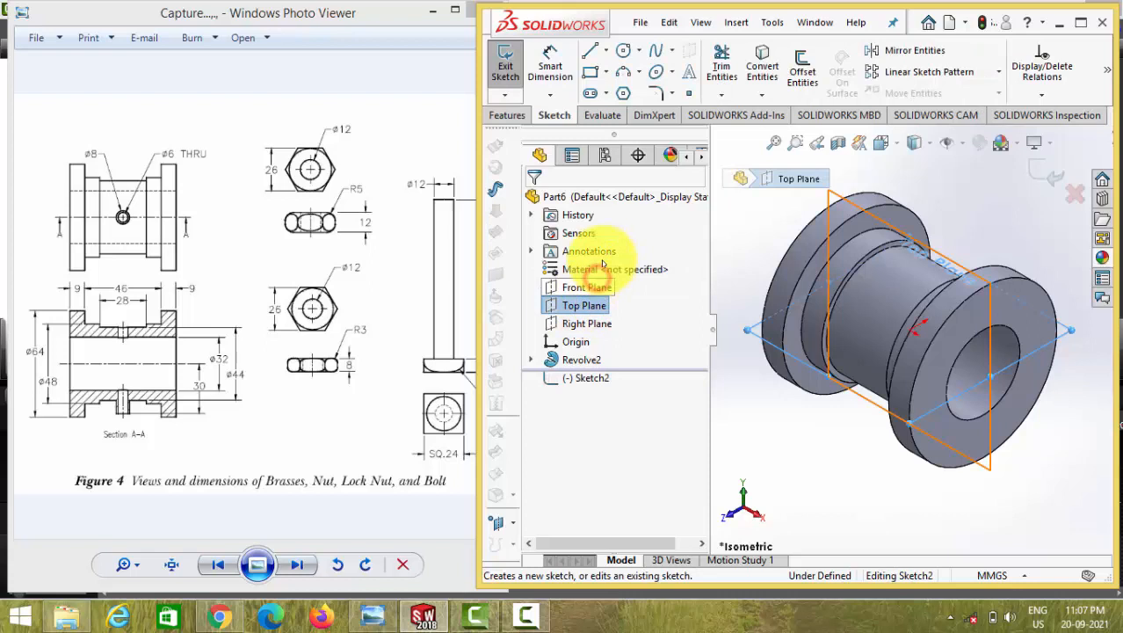
left_click(623, 51)
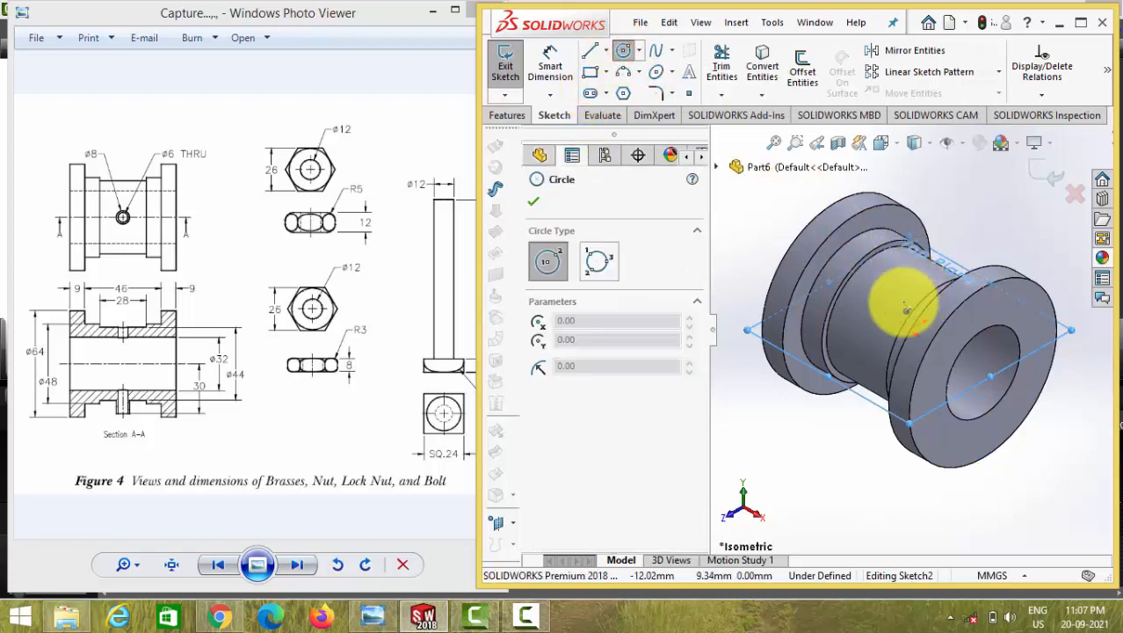
key("ctrl+8")
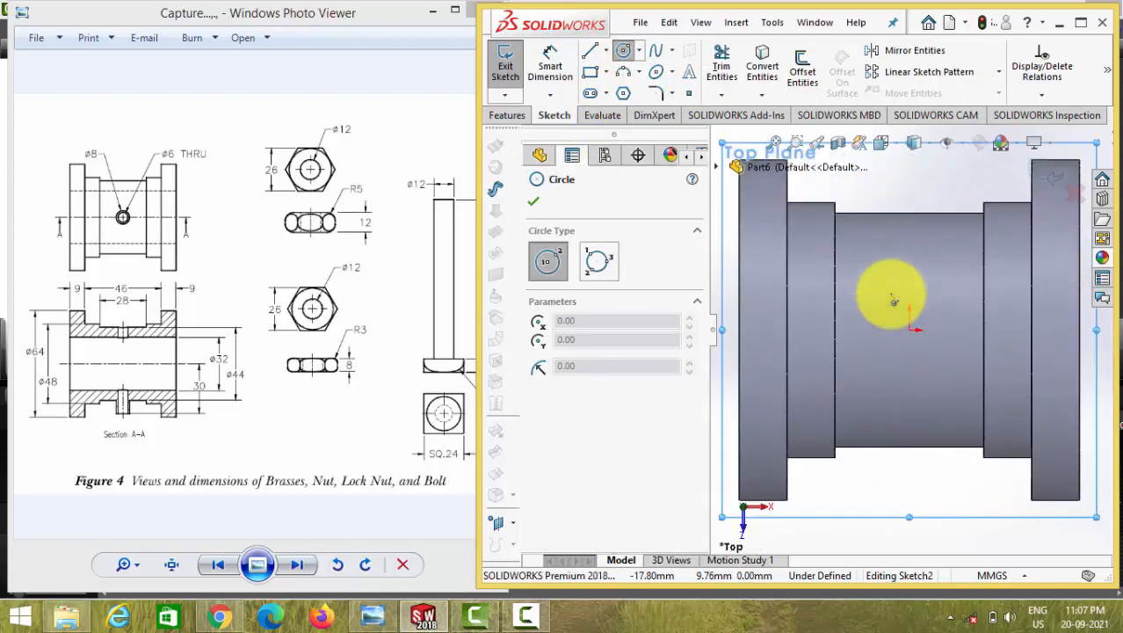
left_click(909, 331)
left_click(928, 331)
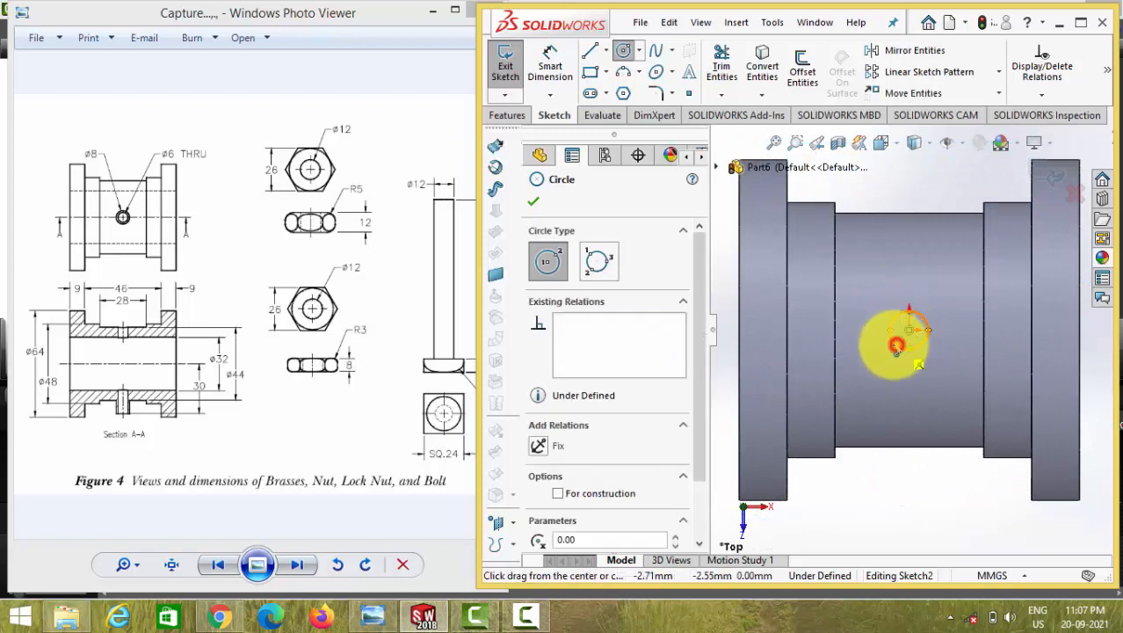
Dimension the circle at the origin to a diameter of 6 mm.
left_click(551, 63)
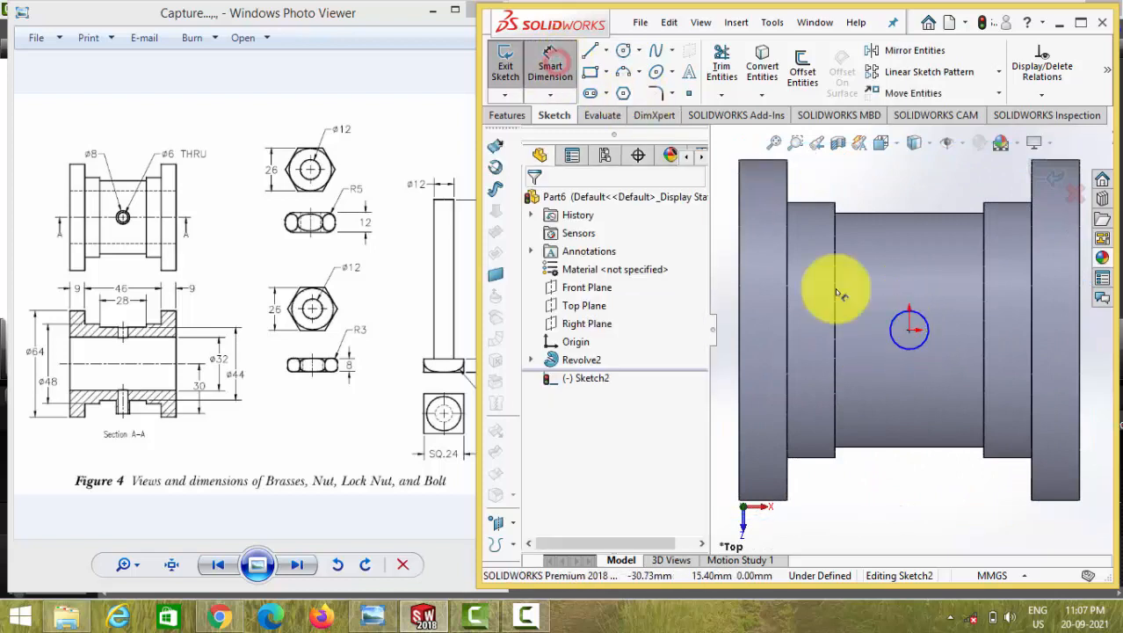
left_click(922, 318)
left_click(933, 304)
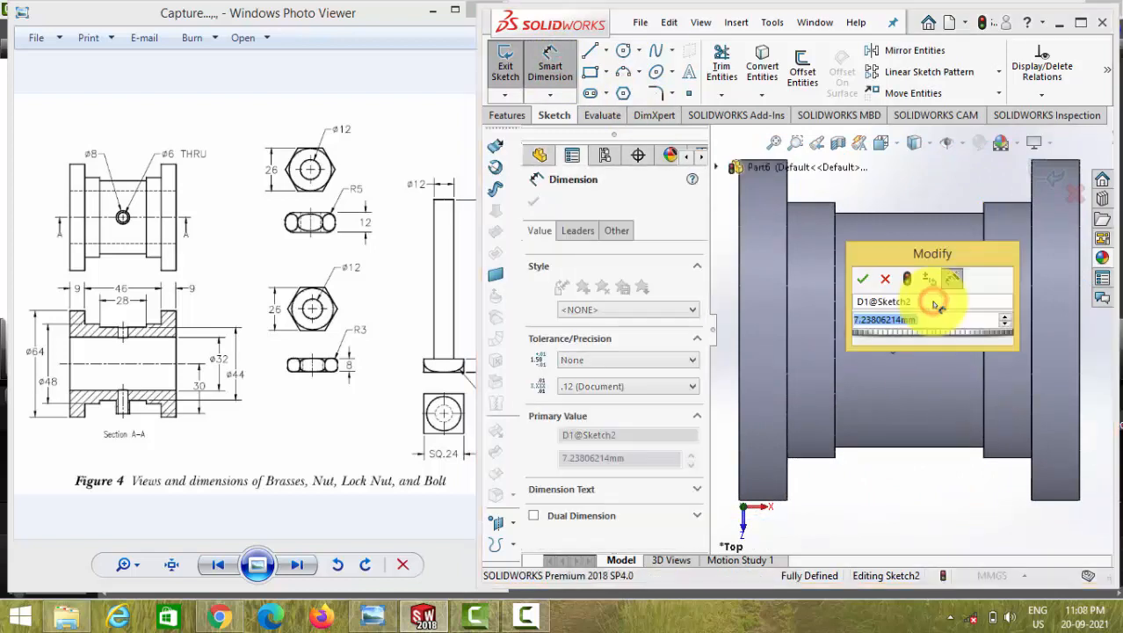
key("Return")
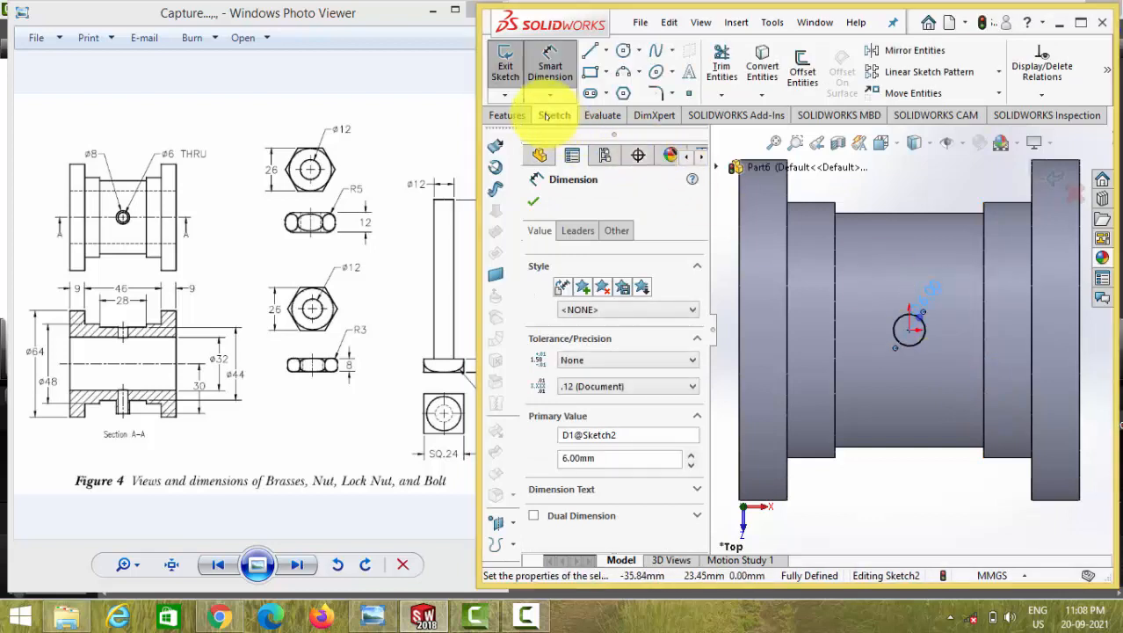
Cut the 6 mm circle through the whole body with the Through All - Both end condition, and show the part in isometric view.
left_click(514, 115)
left_click(732, 70)
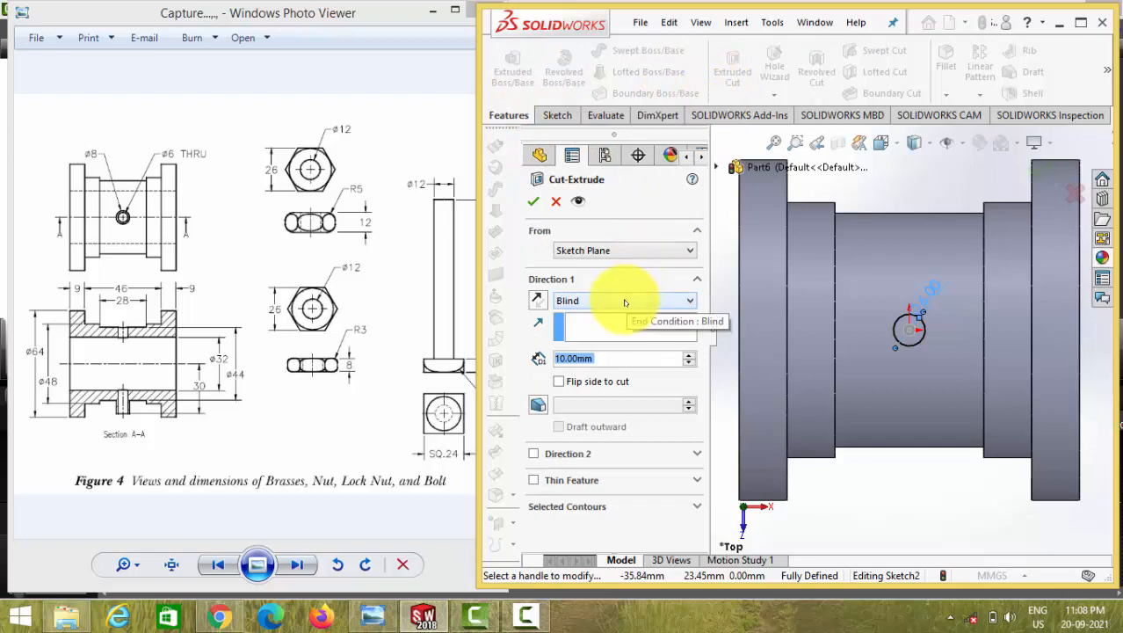
left_click(625, 303)
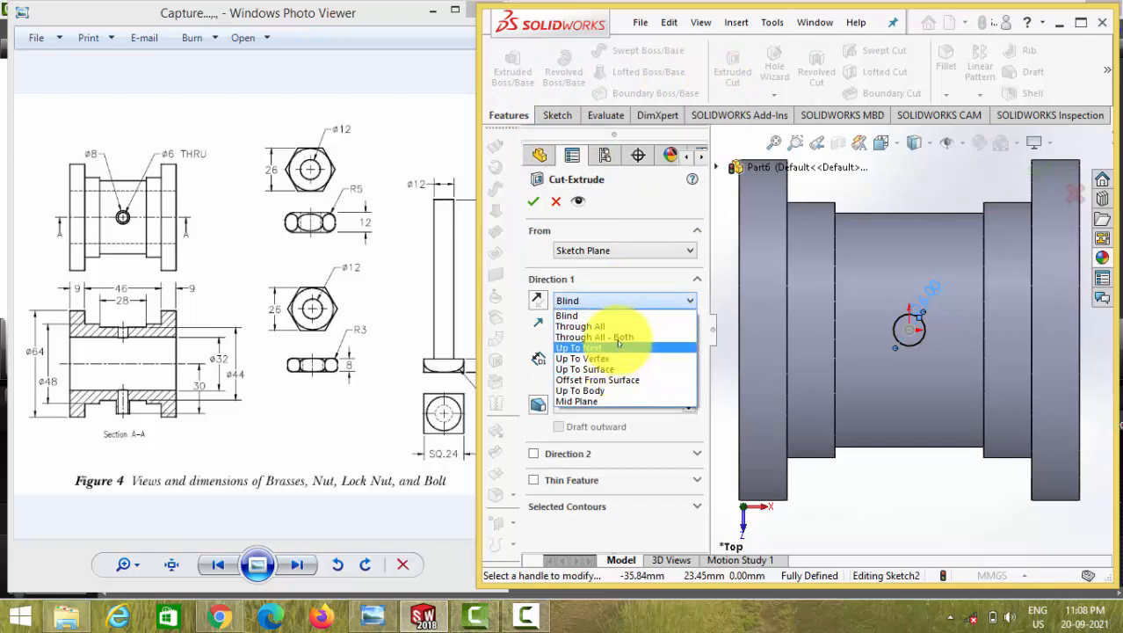
left_click(619, 336)
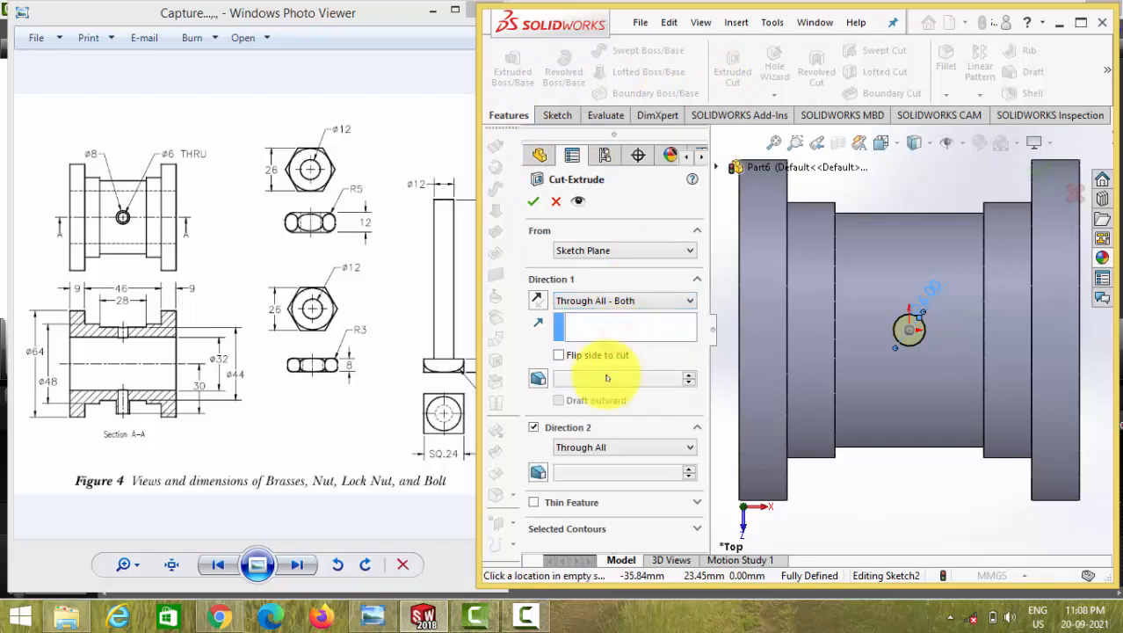
left_click(533, 201)
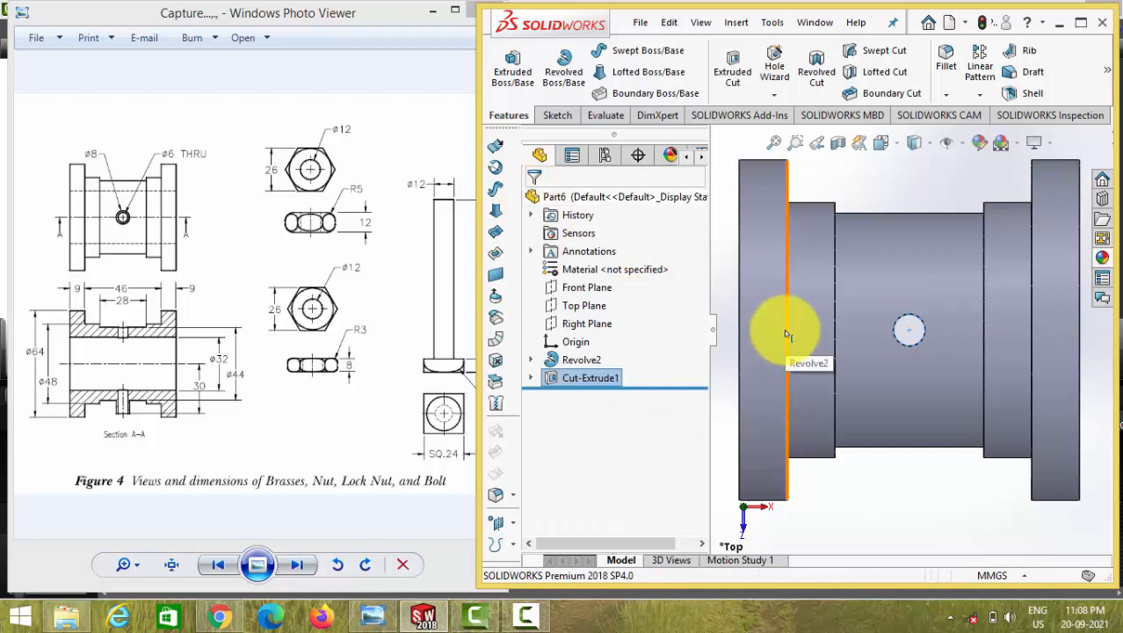
left_click(881, 142)
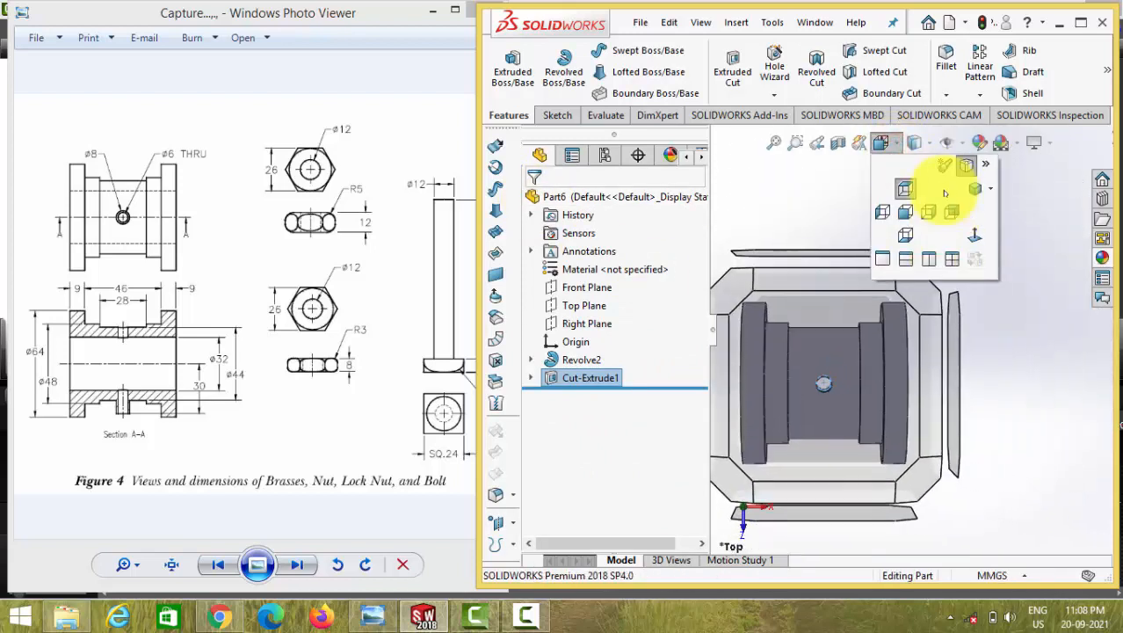
left_click(974, 190)
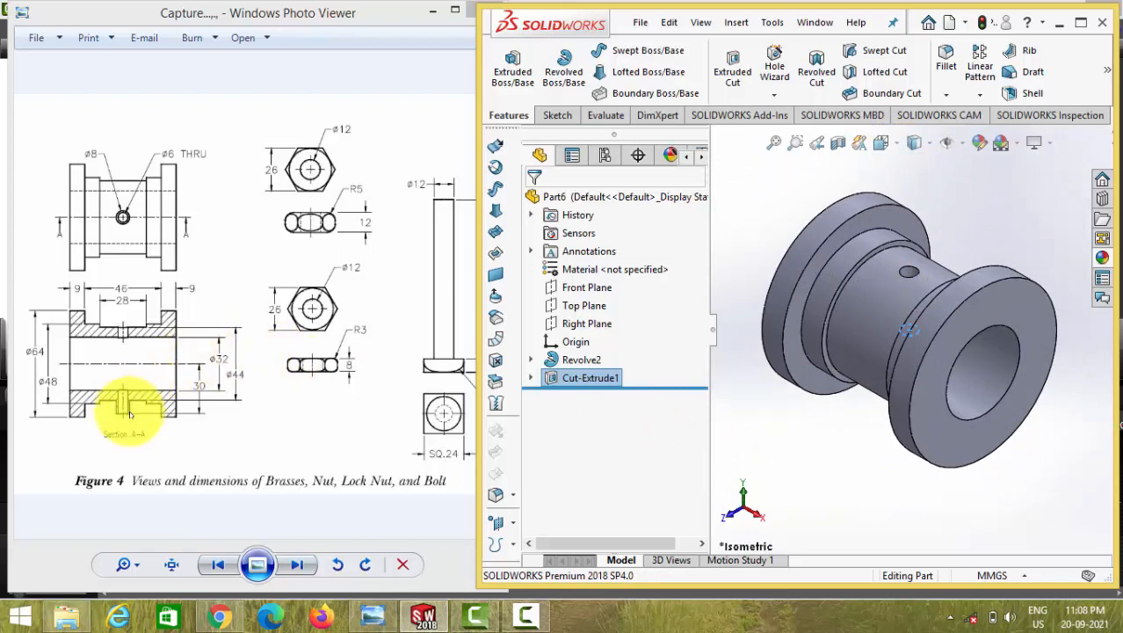
Start a new sketch on the Top Plane and draw a circle around the hole, centered on the origin.
left_click(905, 285)
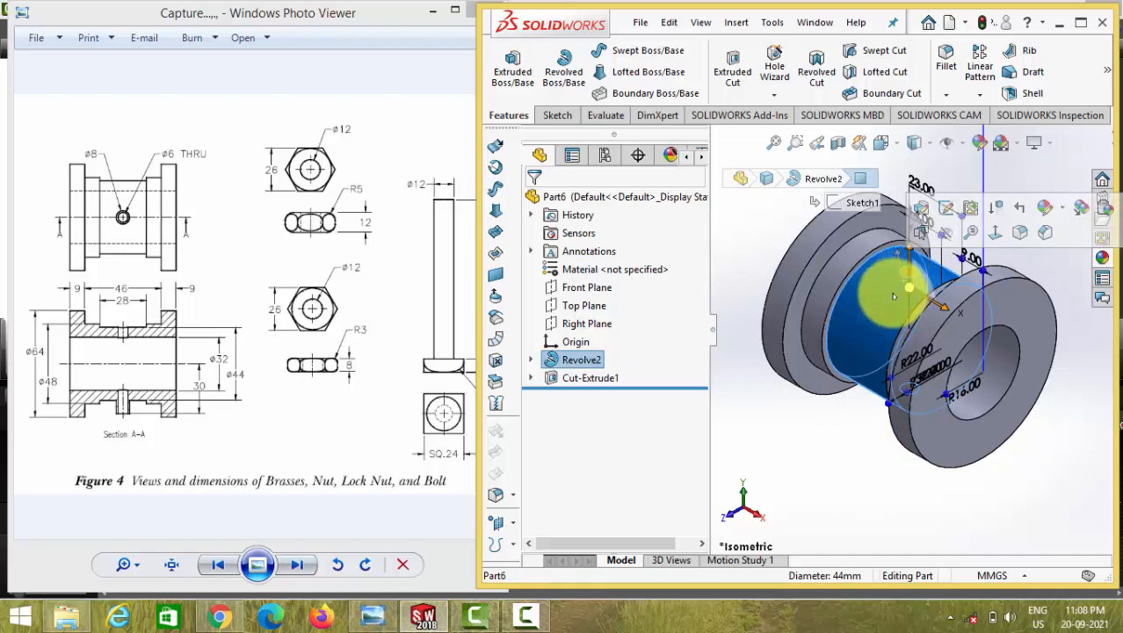
left_click(835, 452)
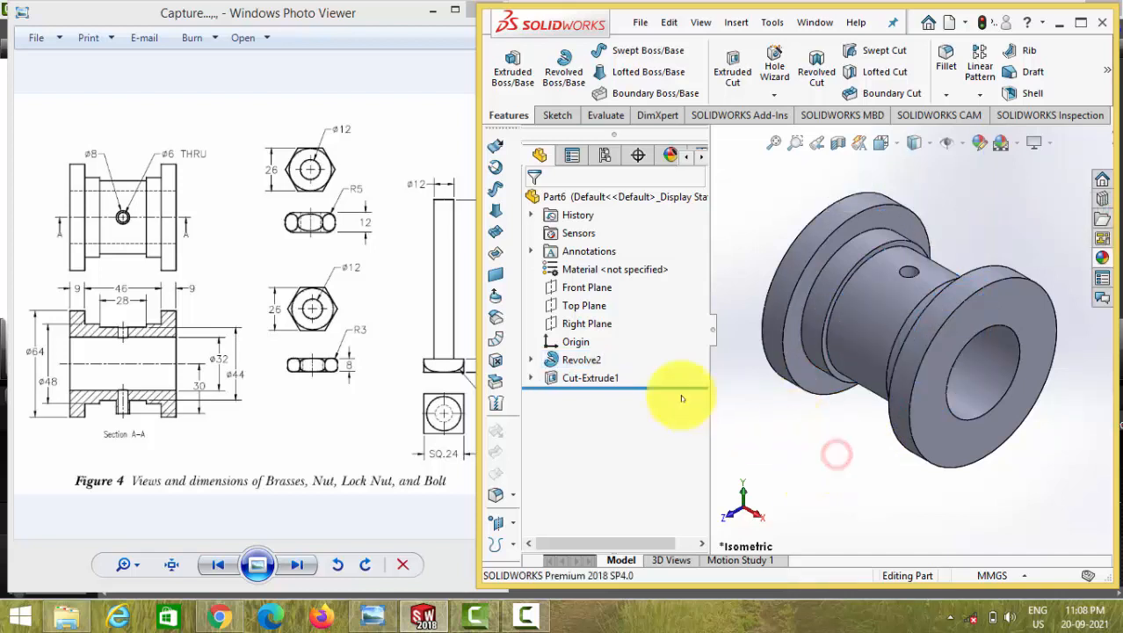
left_click(578, 306)
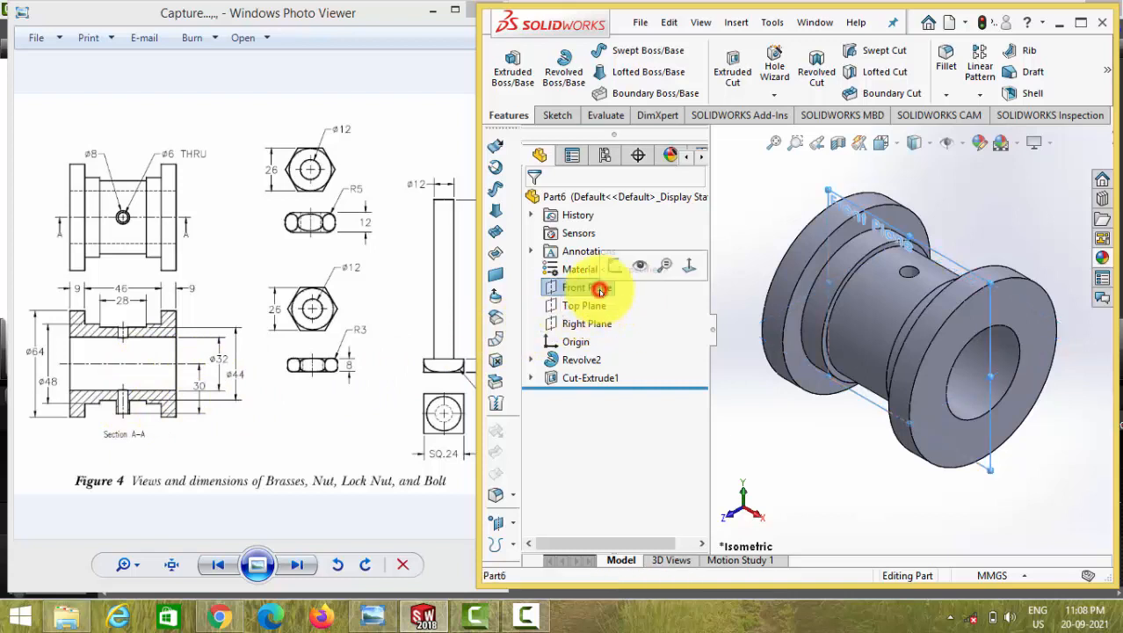
left_click(615, 288)
left_click(593, 306)
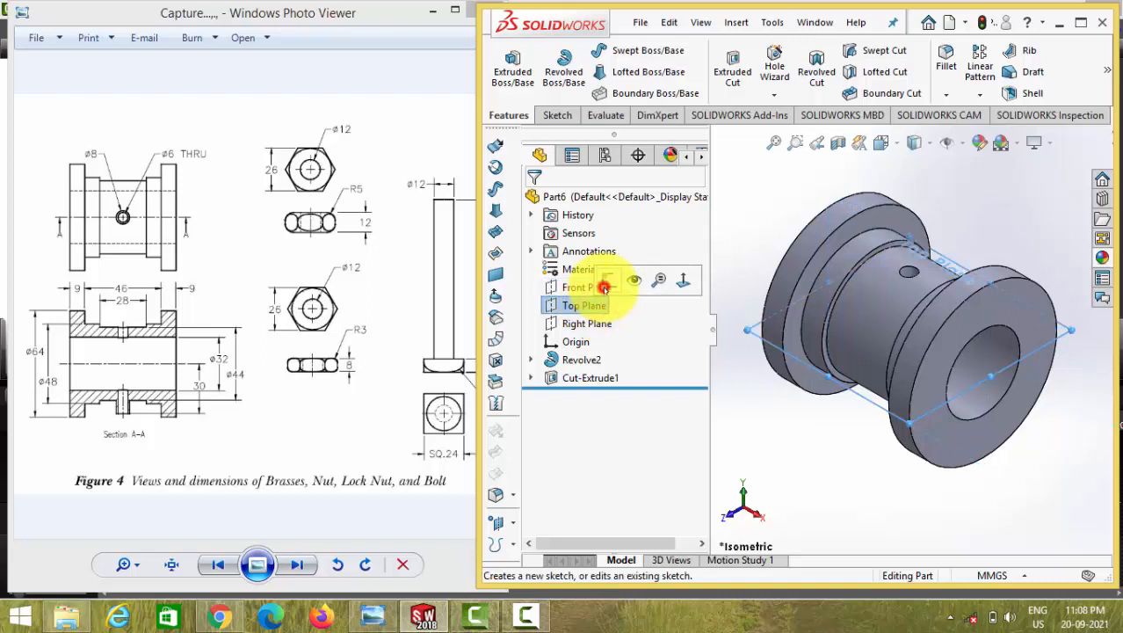
left_click(605, 288)
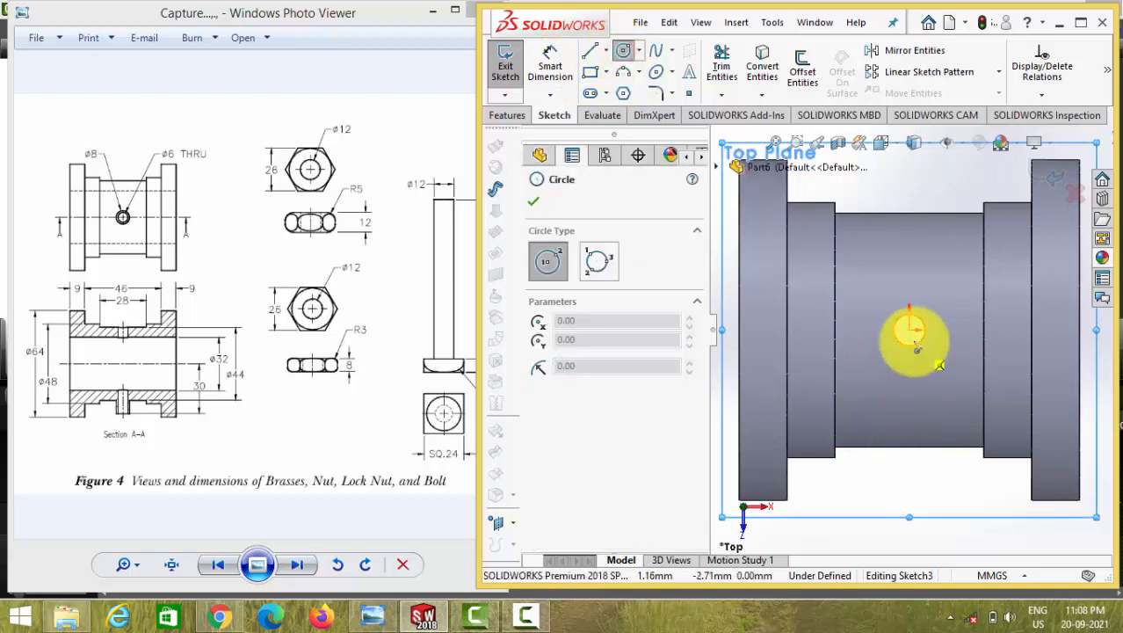
left_click(888, 353)
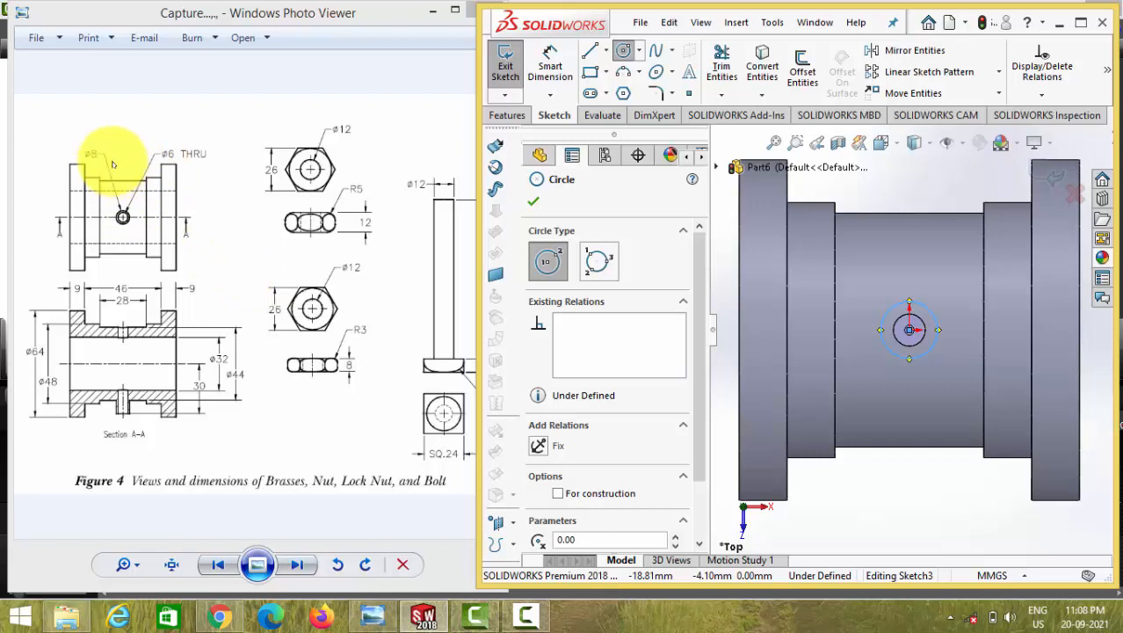
Dimension the circle around the hole to a diameter of 8 mm.
left_click(550, 66)
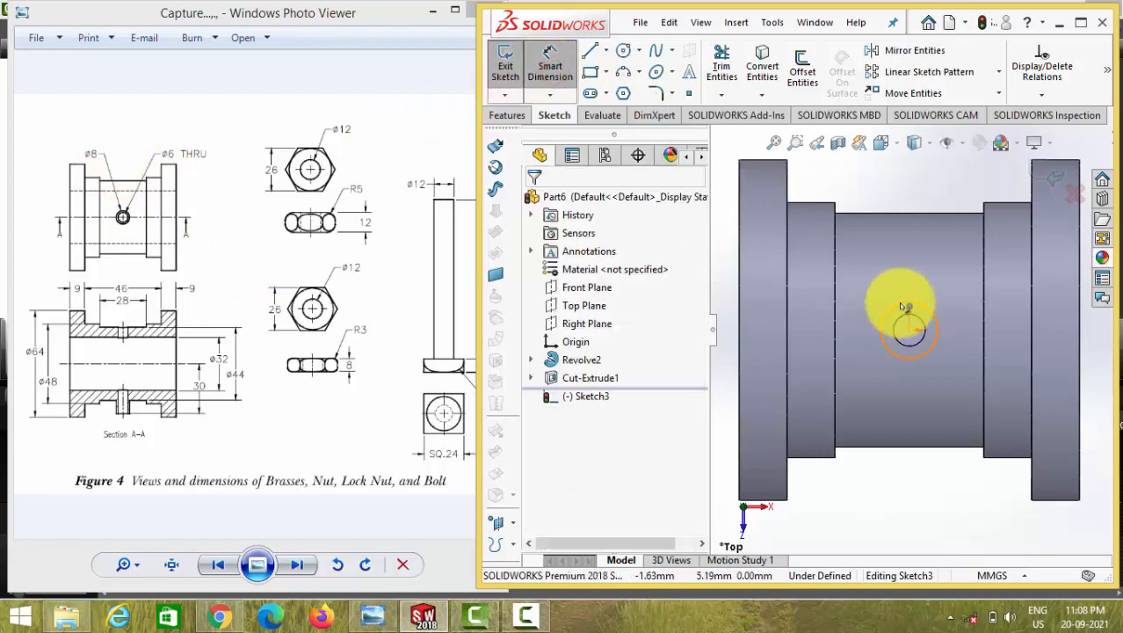
left_click(933, 316)
left_click(910, 283)
type("8.00mm")
key("Return")
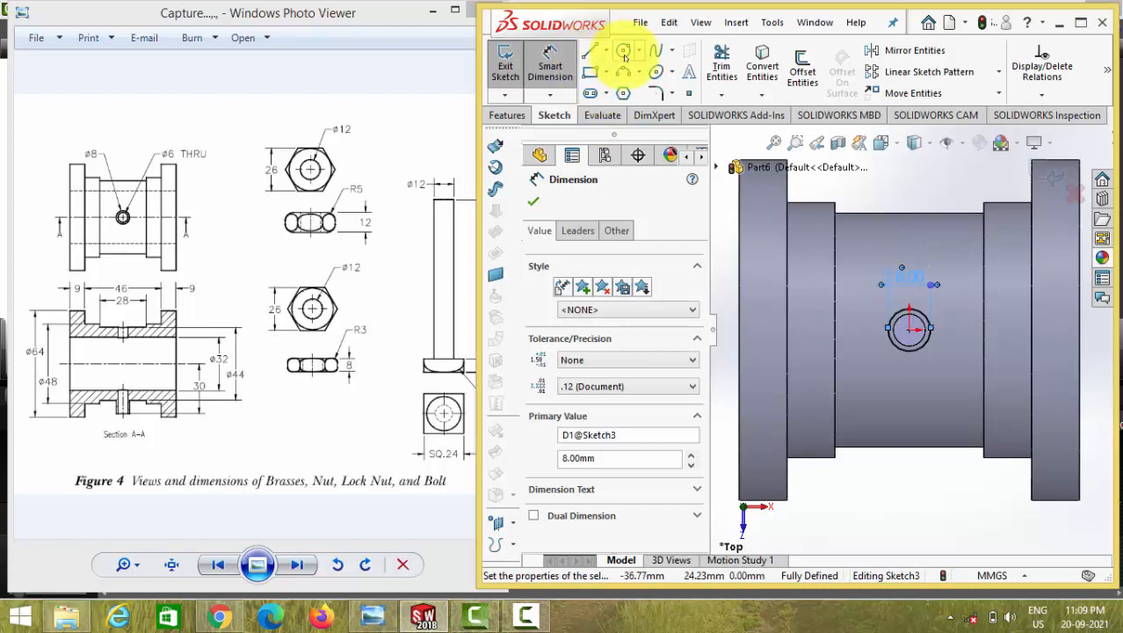
Draw a second circle from the origin inside the 8 mm circle and dimension its diameter to 6 mm.
left_click(623, 50)
left_click(909, 331)
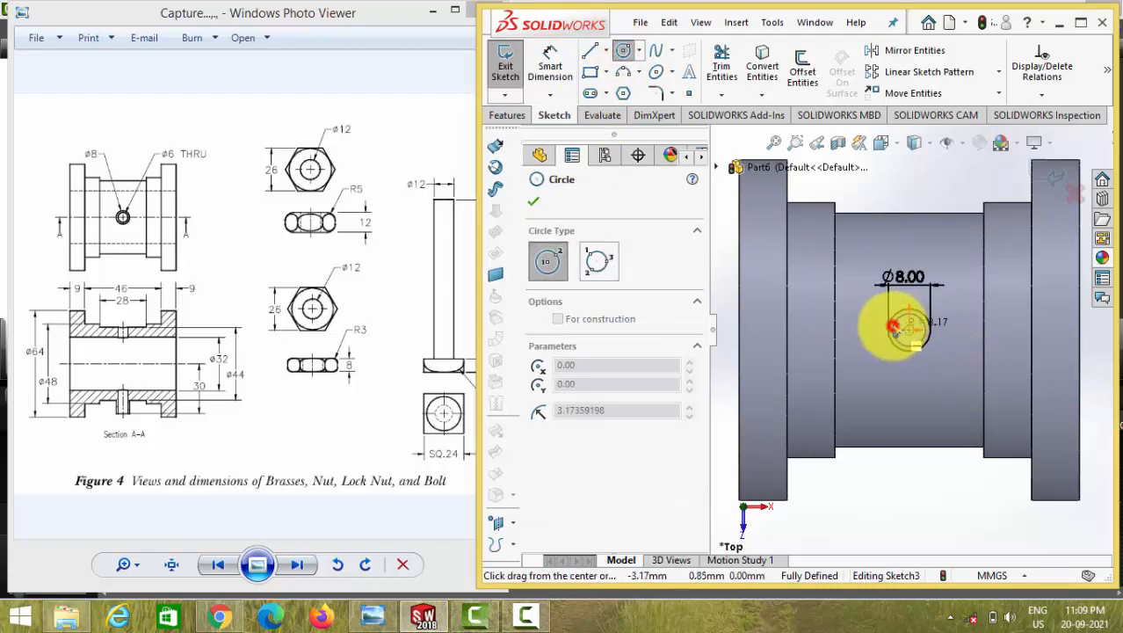
left_click(892, 327)
left_click(546, 67)
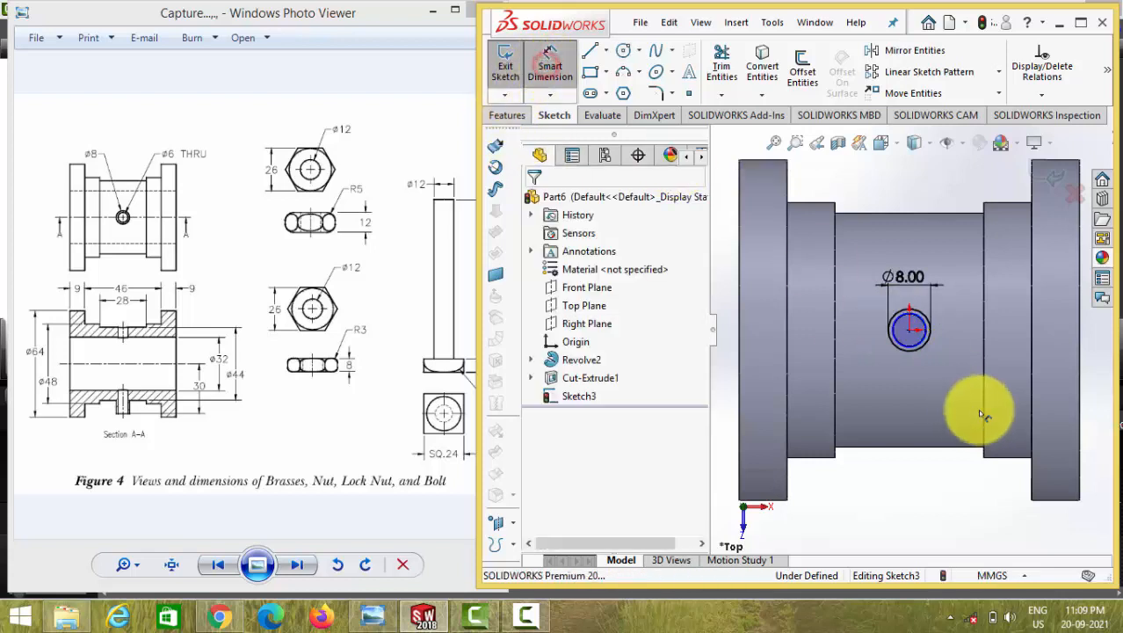
left_click(924, 332)
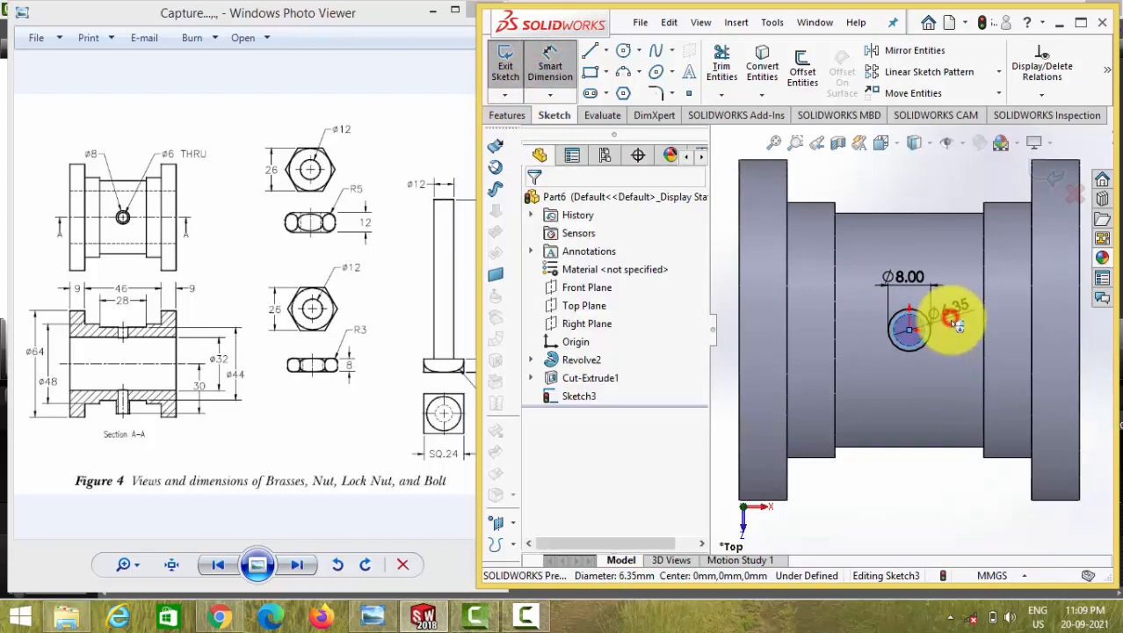
left_click(1020, 312)
type("6.00mm")
key("Return")
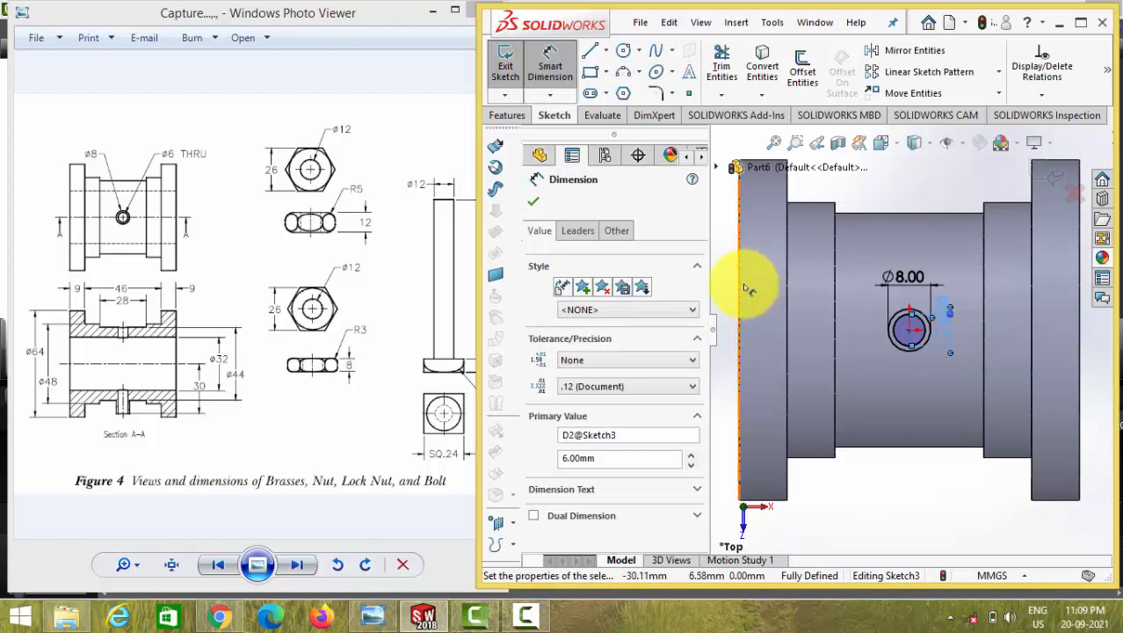
Start a boss extrusion of the 8 mm and 6 mm circles with an Offset start condition, reversing the offset direction.
left_click(503, 116)
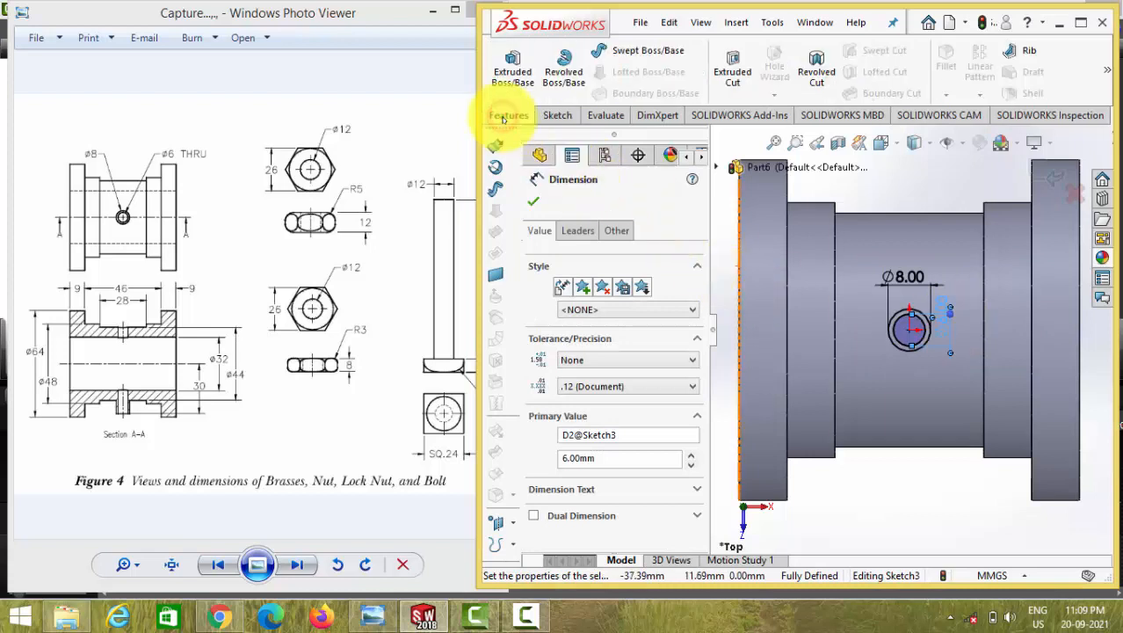
left_click(510, 75)
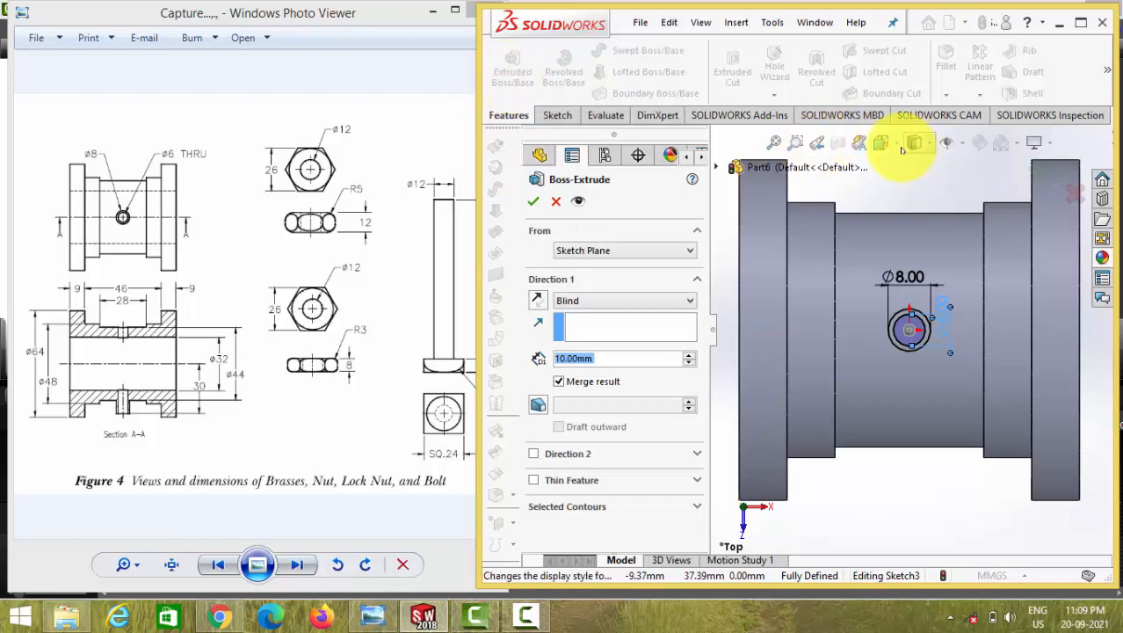
left_click(897, 144)
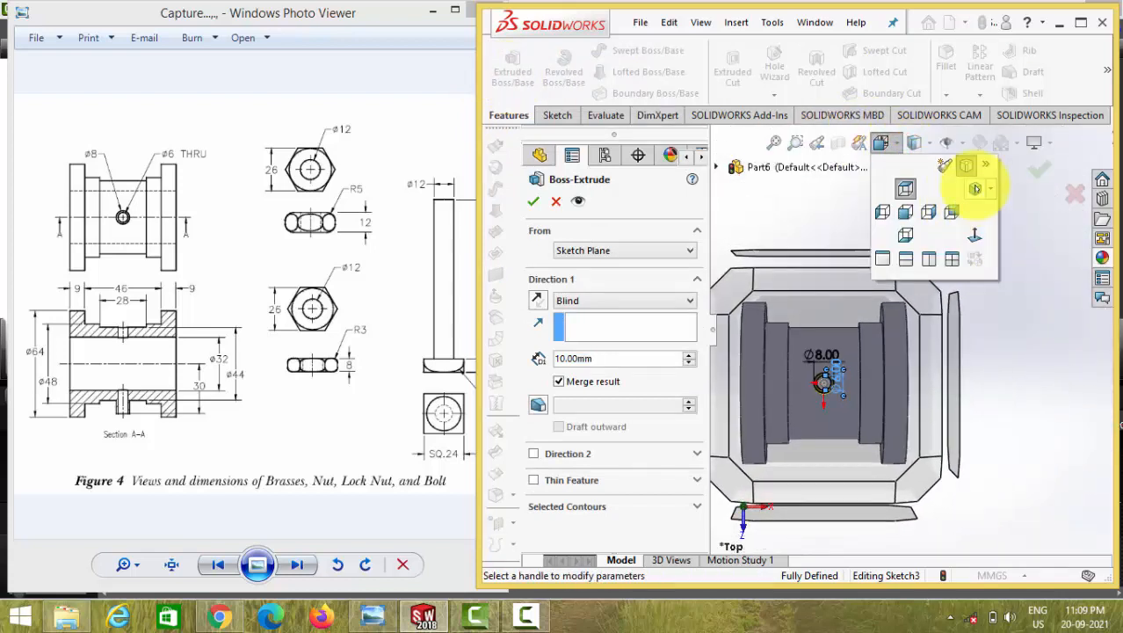
left_click(975, 189)
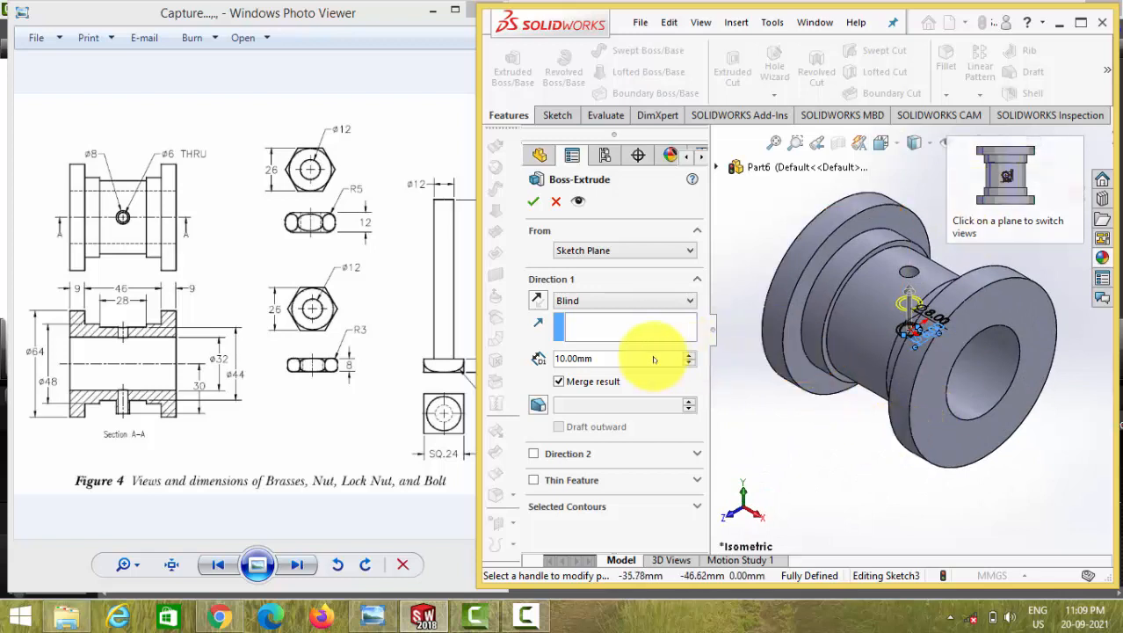
left_click(588, 250)
left_click(582, 266)
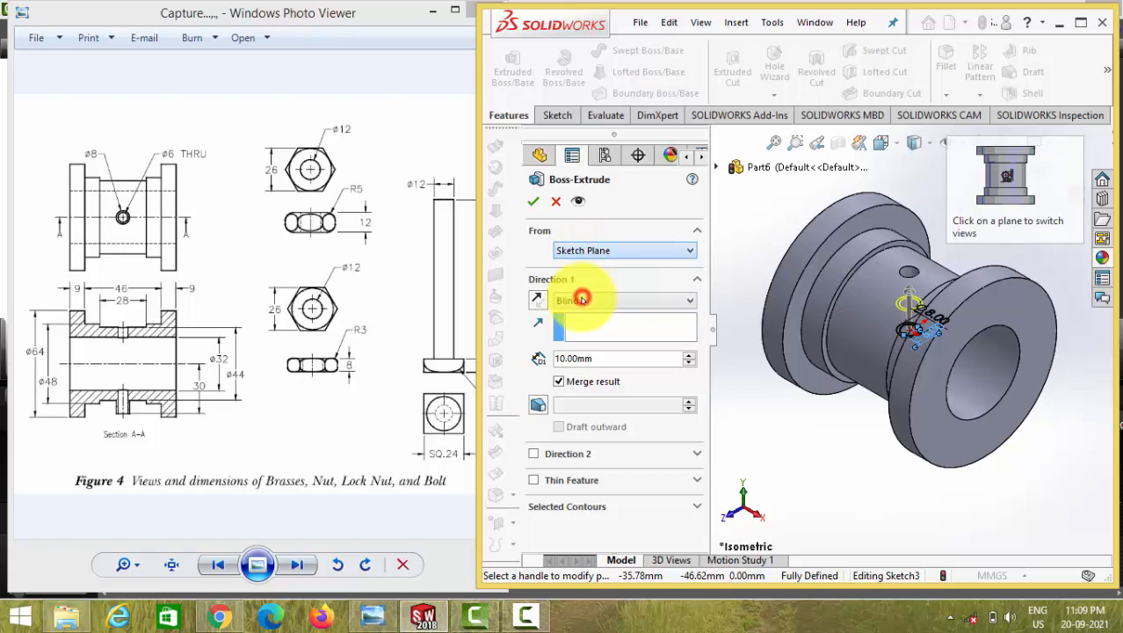
left_click(582, 299)
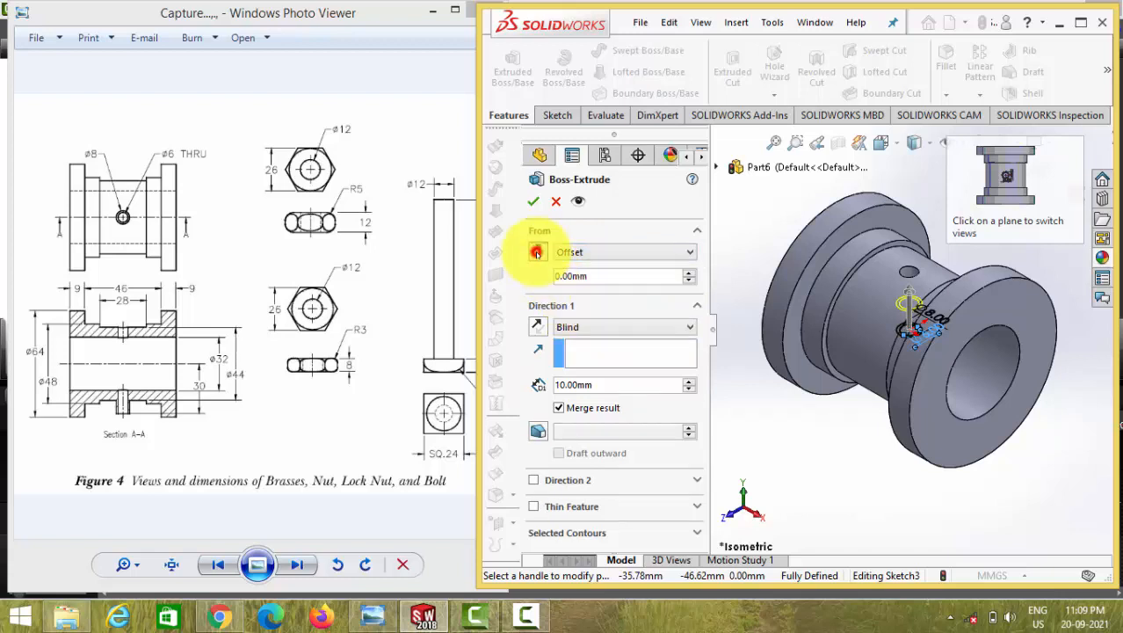
left_click(536, 254)
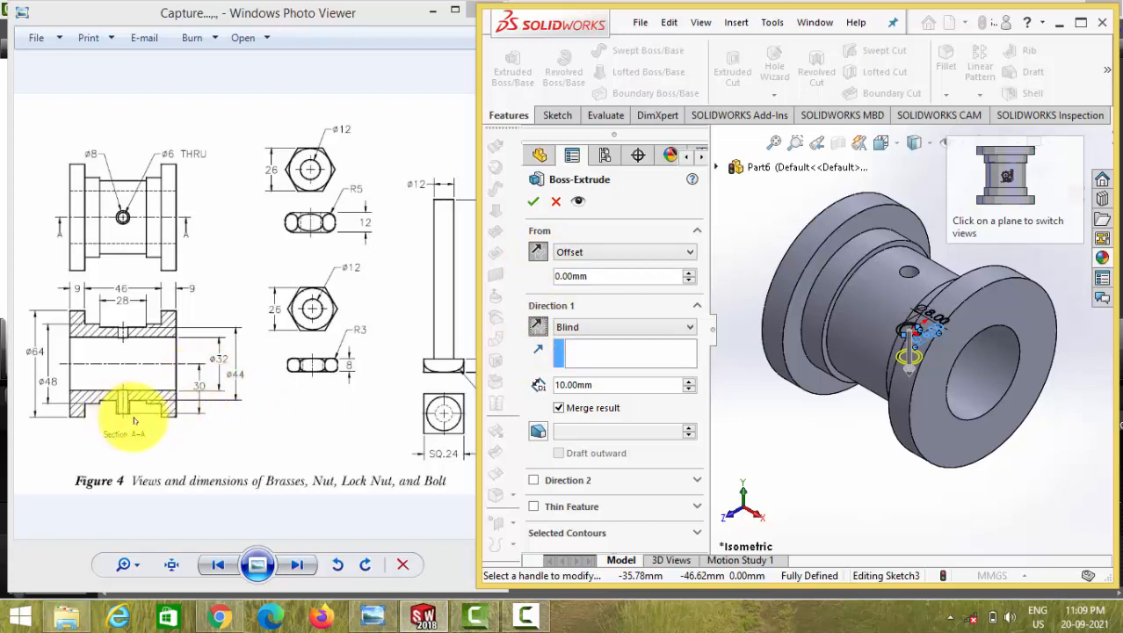
Set the extrusion depth to 30 mm and the start offset from the sketch plane to 30 mm.
type("30")
key("Return")
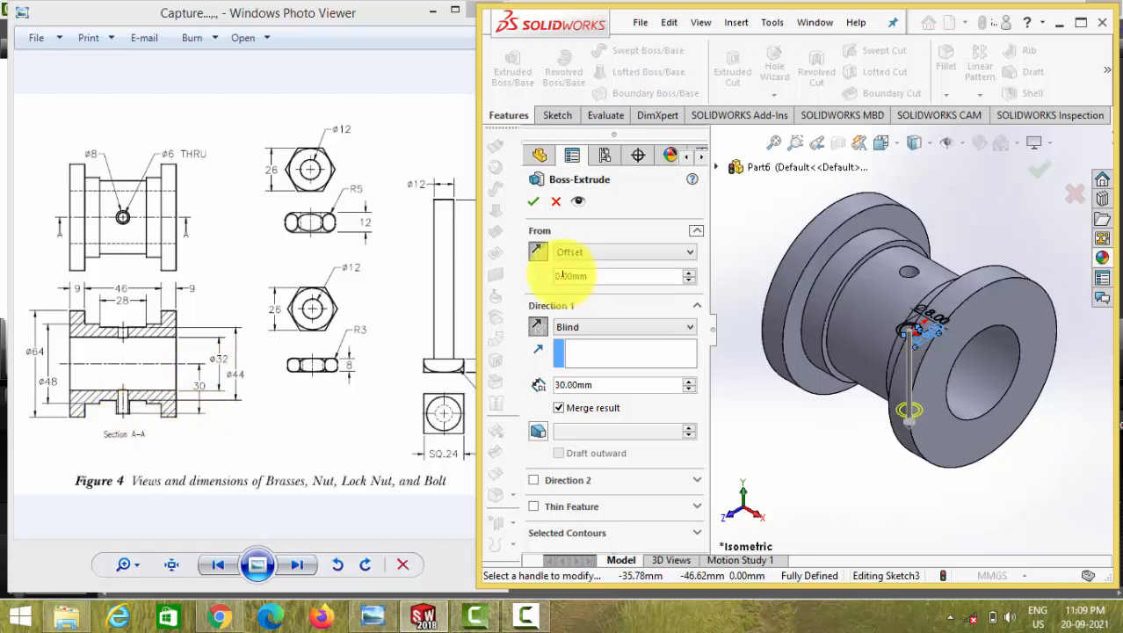
left_click(557, 276)
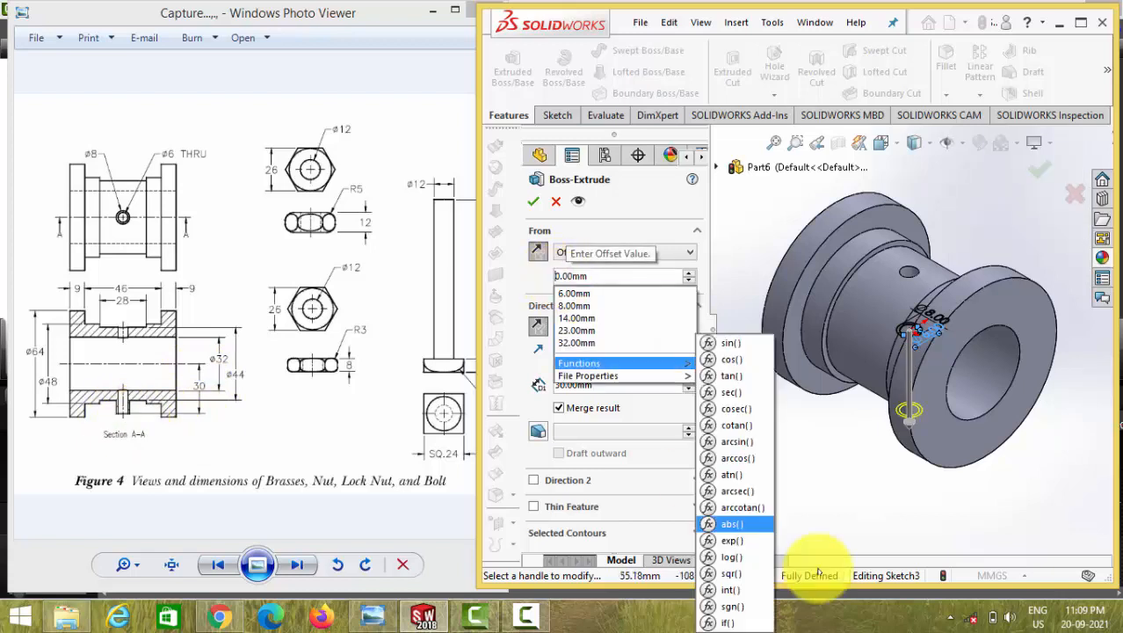
type("3")
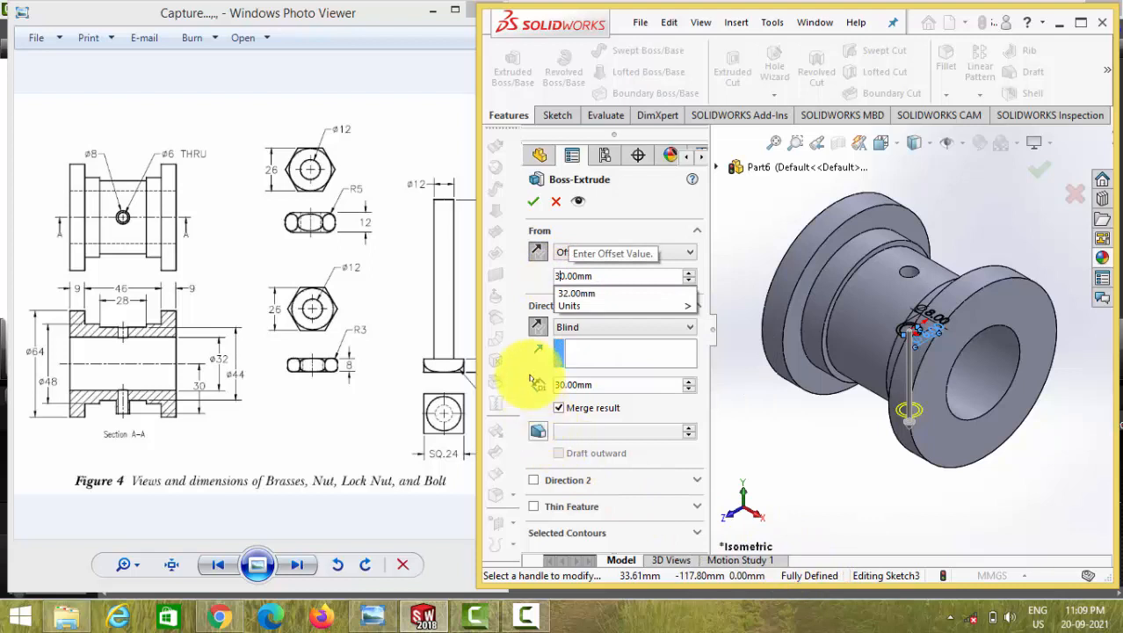
left_click(527, 364)
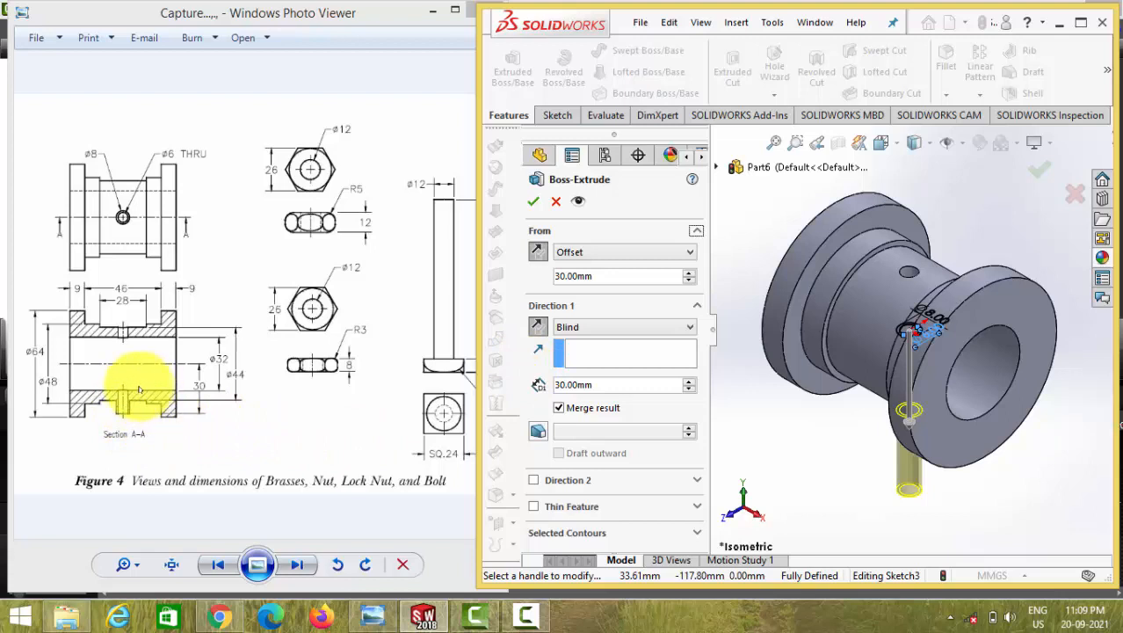
Change the extrusion's end condition to Up To Surface, ending at the inner bore face, and create the hollow pin.
left_click(594, 325)
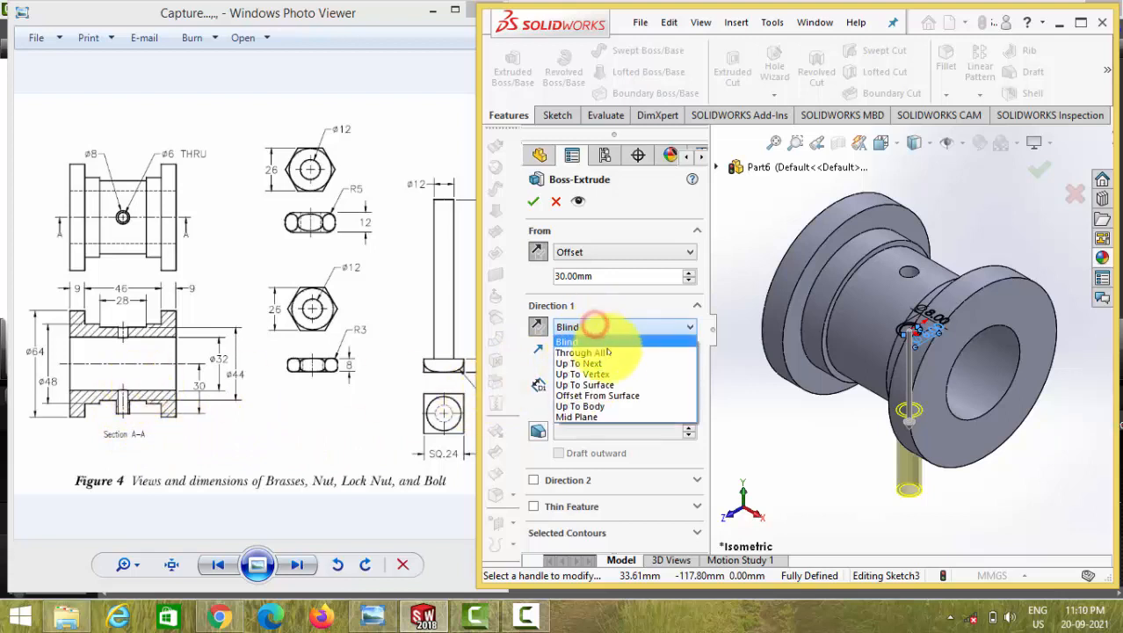
left_click(614, 384)
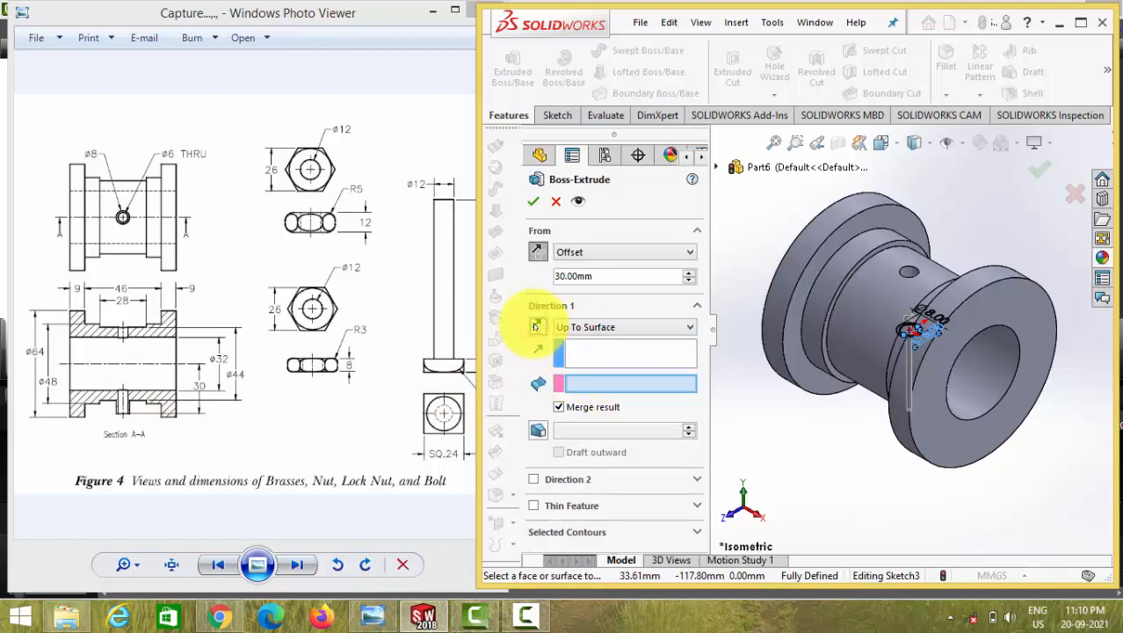
left_click(986, 397)
key("Return")
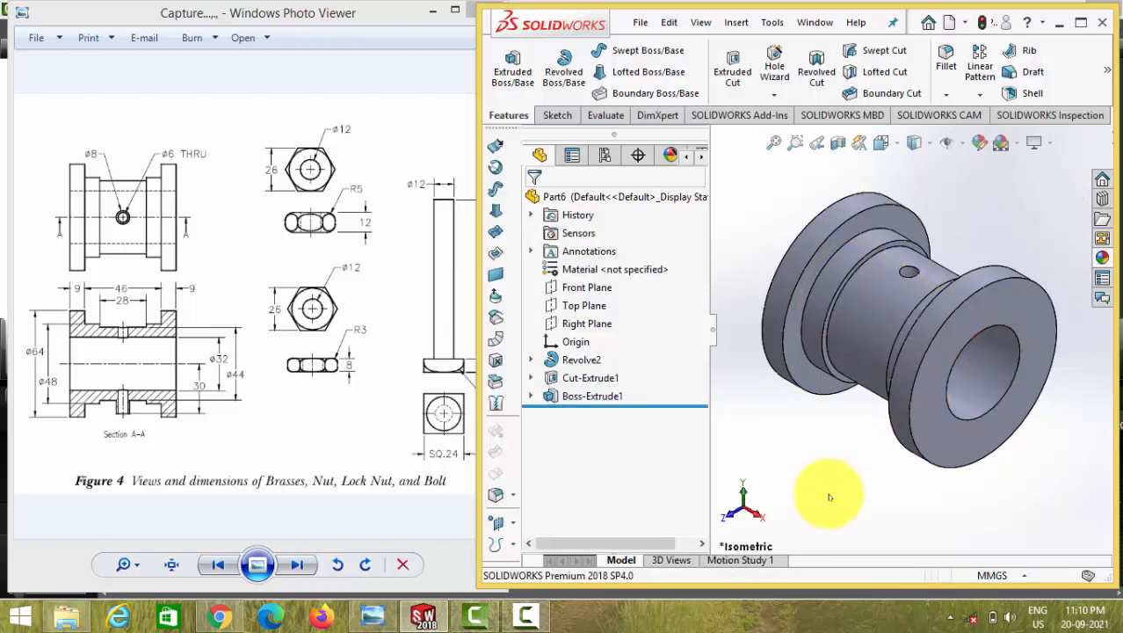
Examine the hollow pin on the underside of the brasses, including its ring-shaped end face, from below and close up.
key("Up")
key("Up")
key("Up")
key("Up")
key("Up")
key("Up")
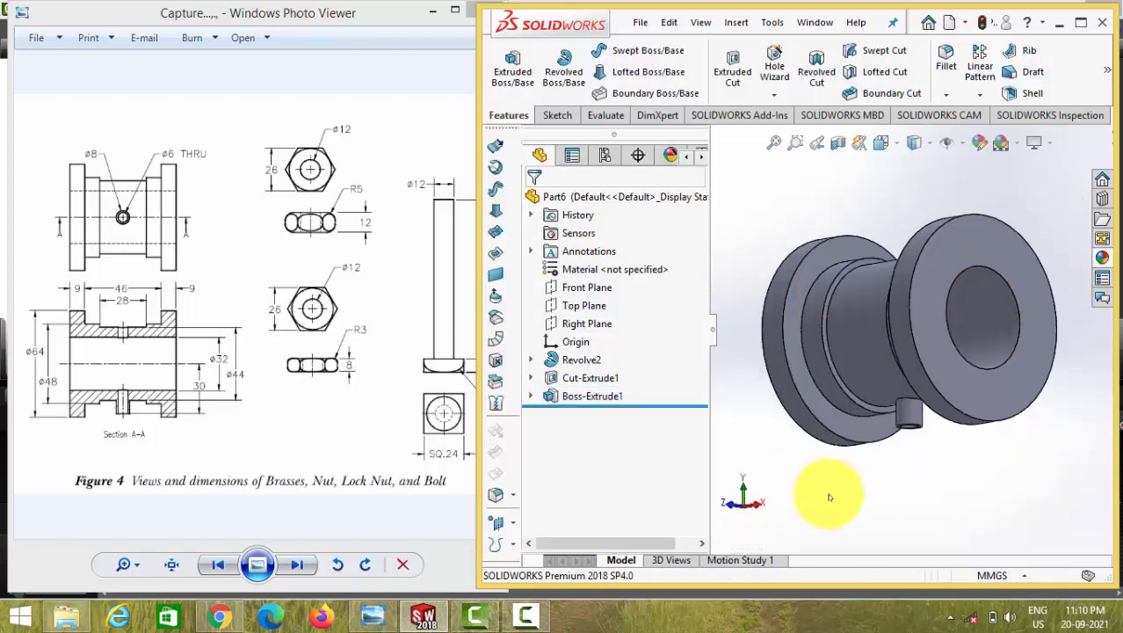
key("Up")
key("Up")
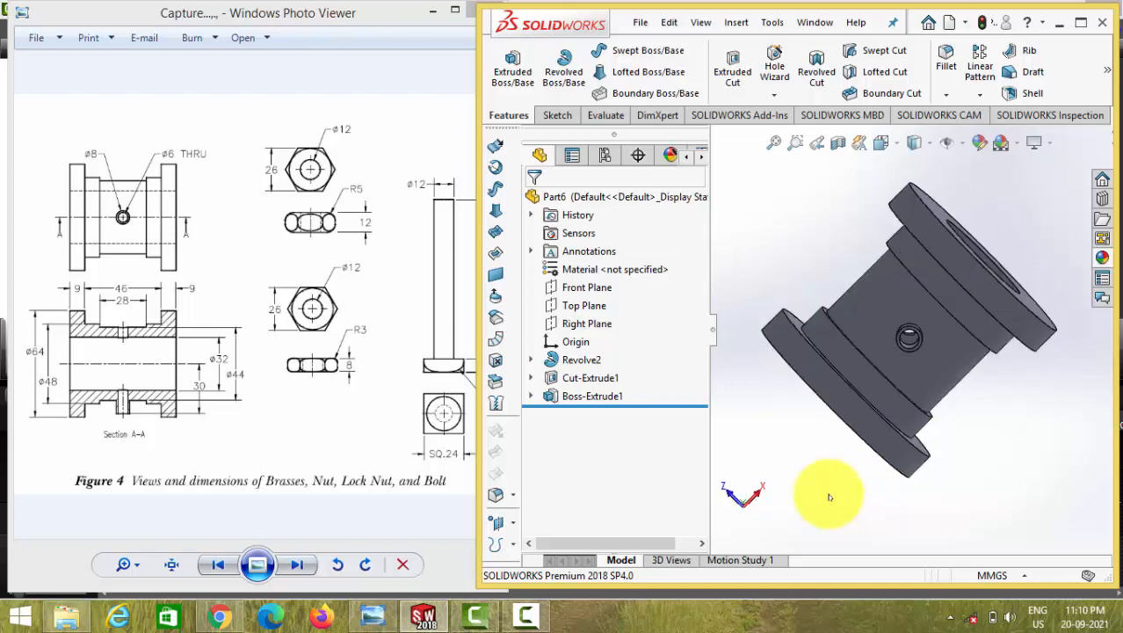
middle_click_drag(826, 510, 922, 411)
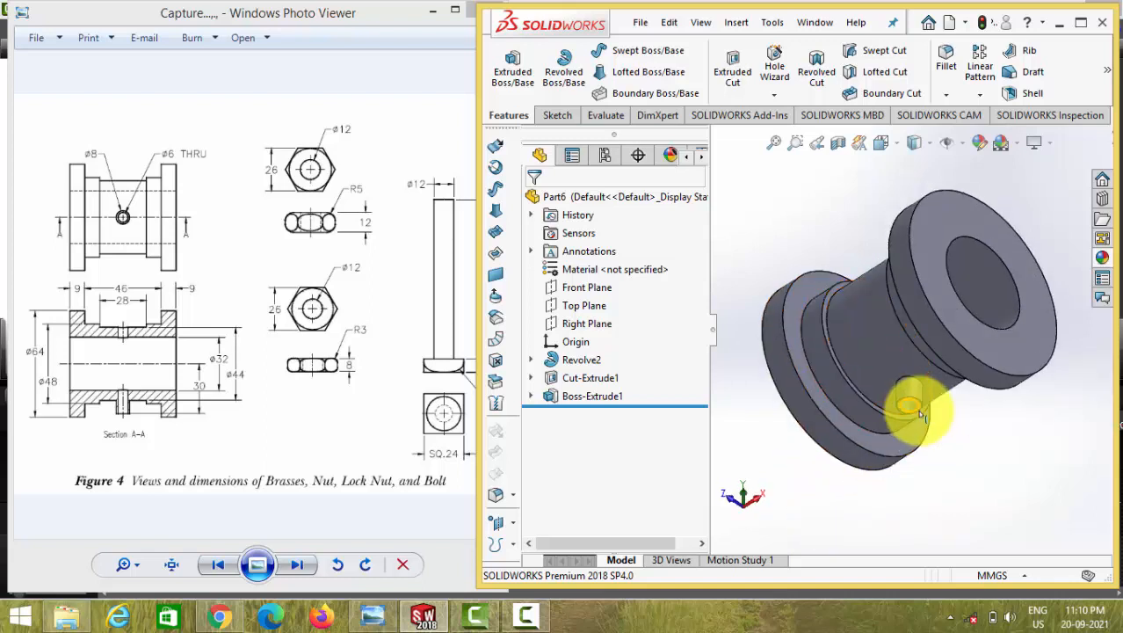
scroll(922, 416, "down", 5)
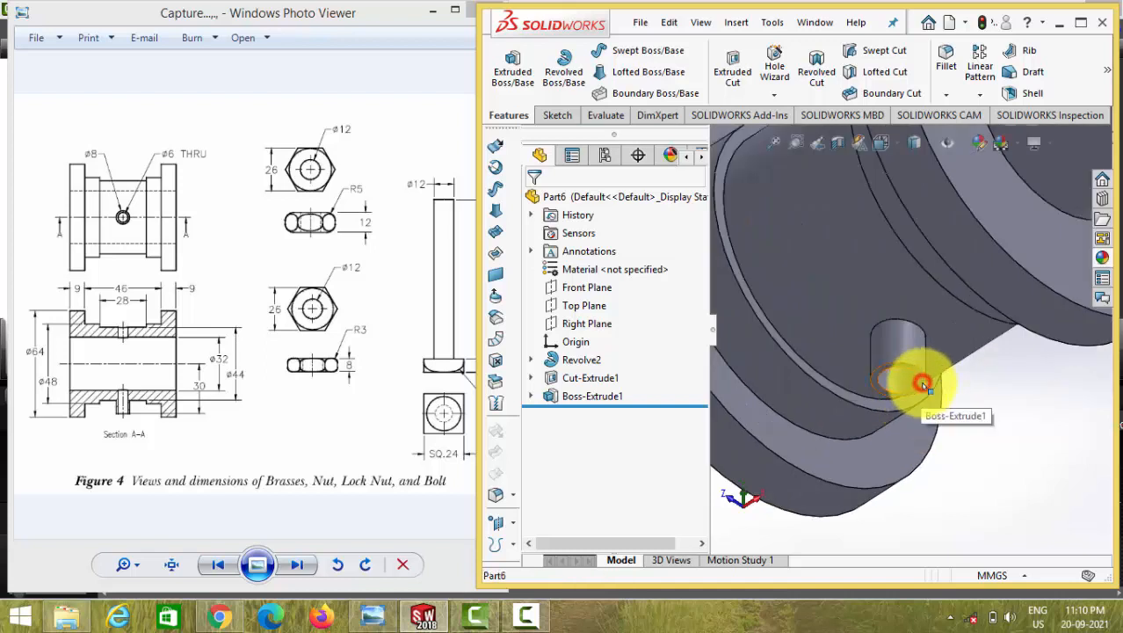
left_click(922, 384)
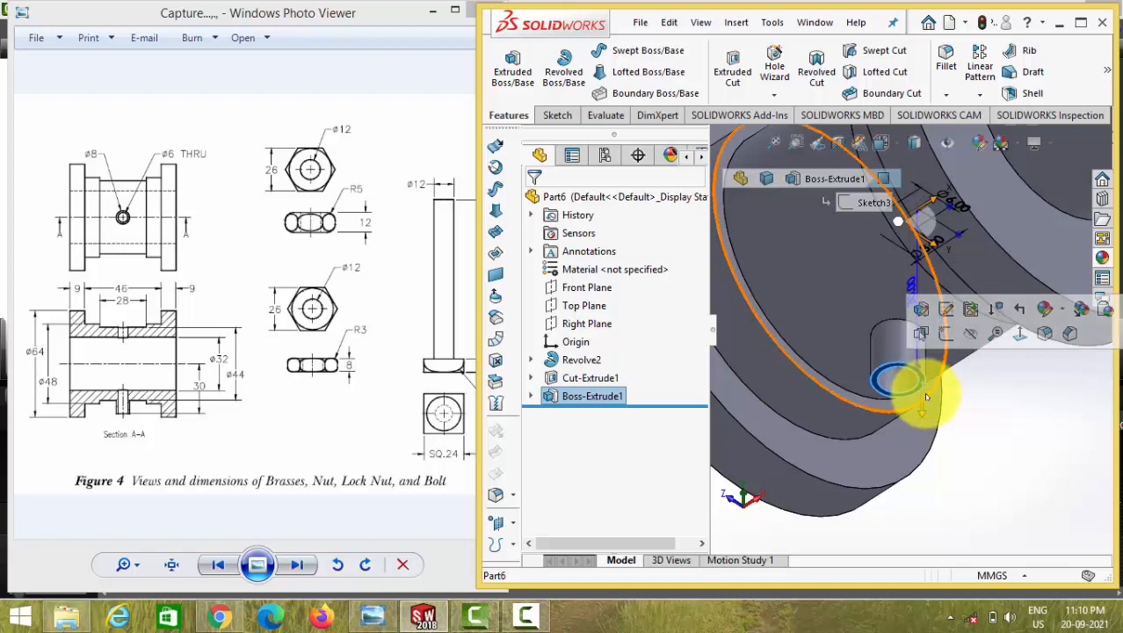
left_click(868, 265)
left_click(993, 406)
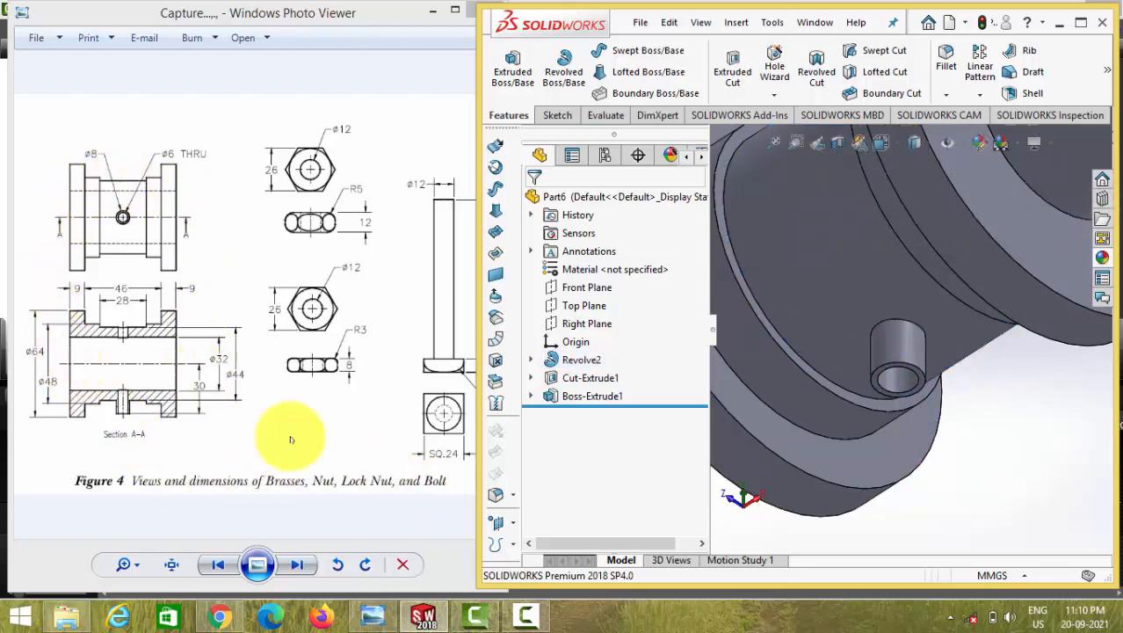
scroll(961, 406, "up", 6)
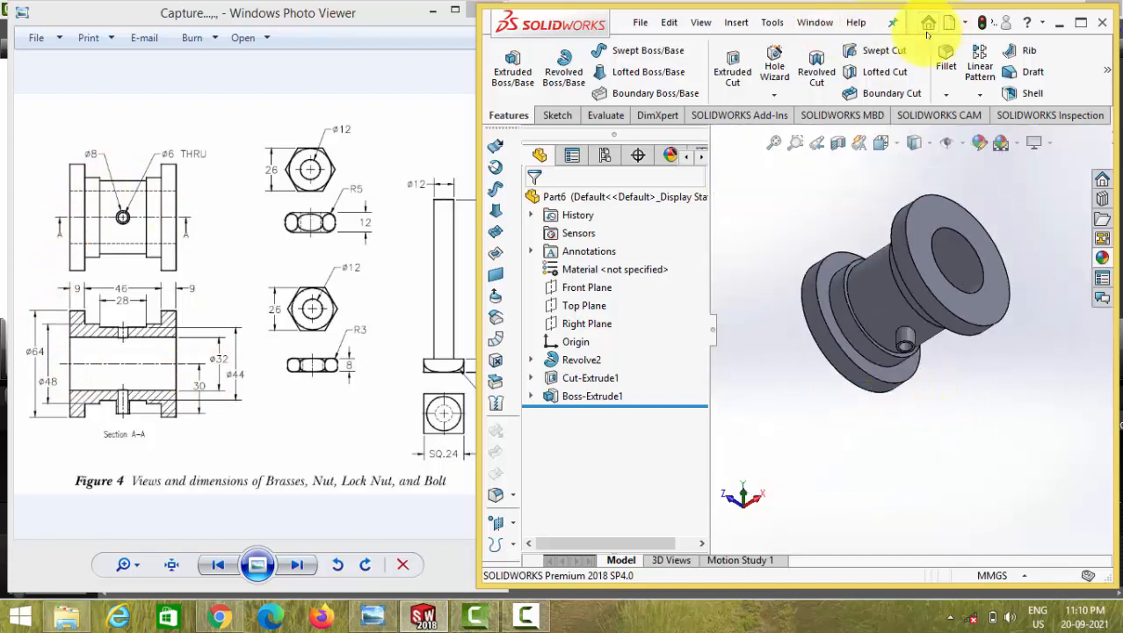
Save the part as bearing in the Assembly folder and close it.
left_click(643, 23)
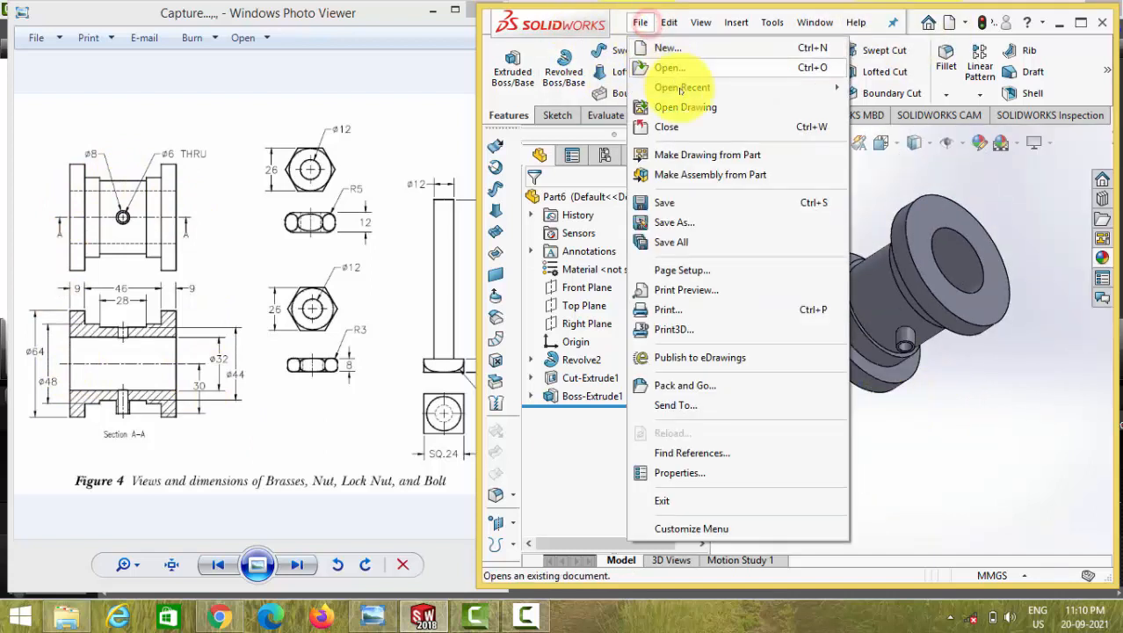
left_click(678, 202)
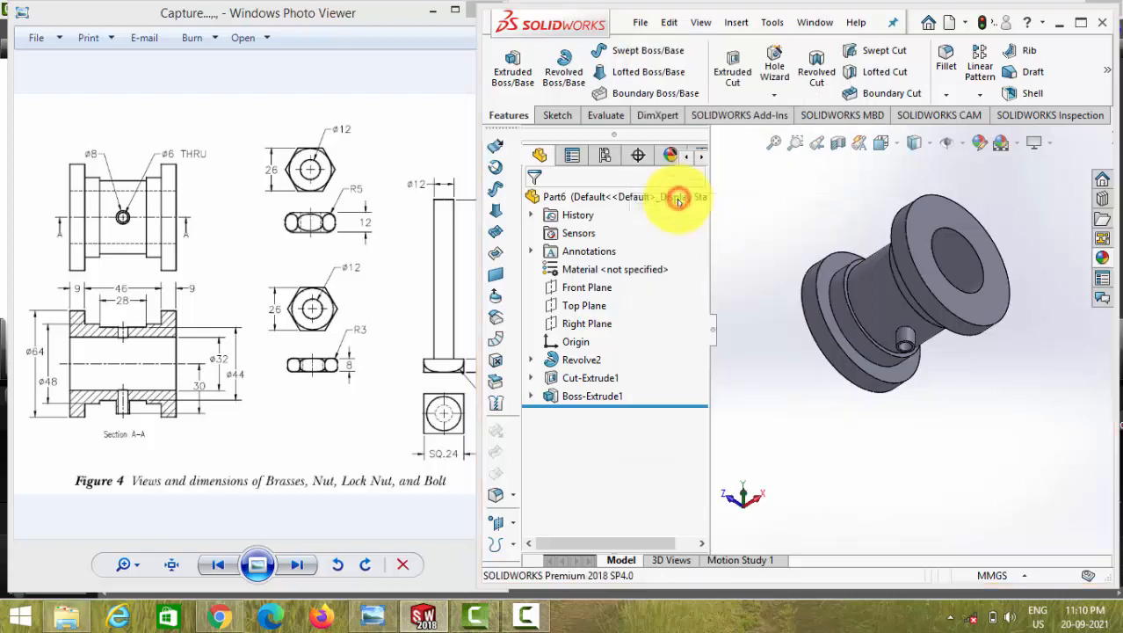
type("bearing")
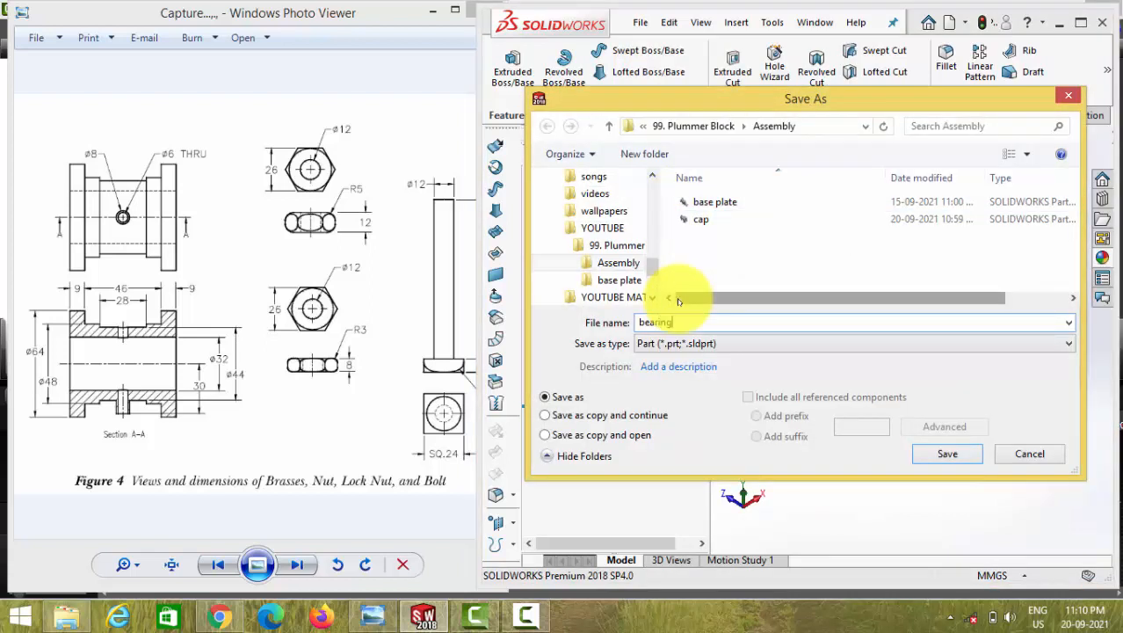
key("Return")
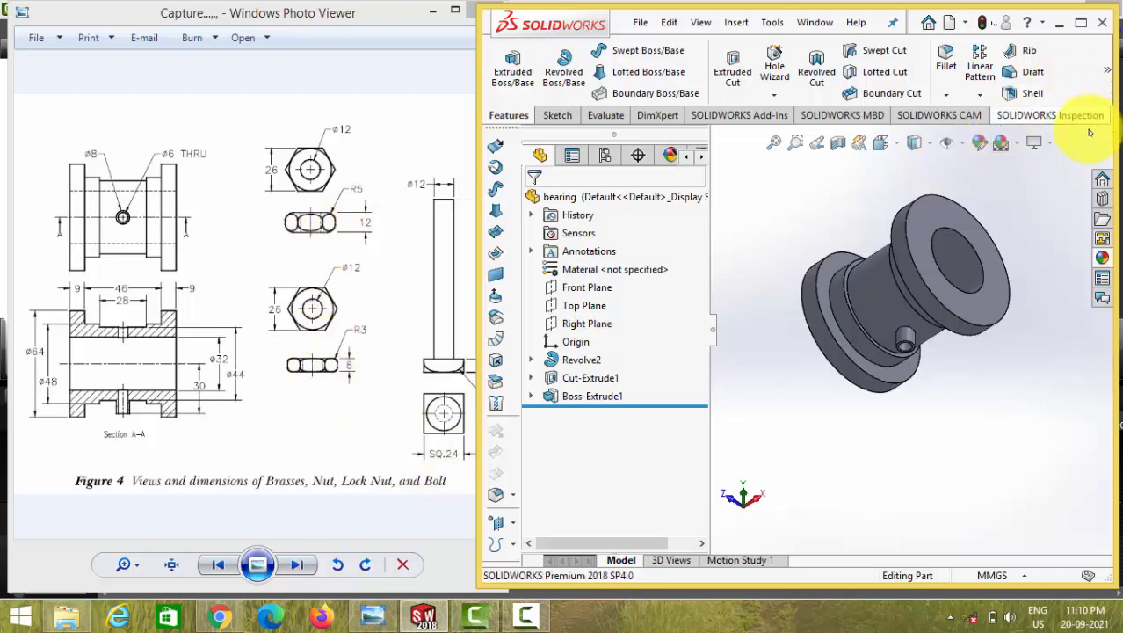
left_click(1081, 22)
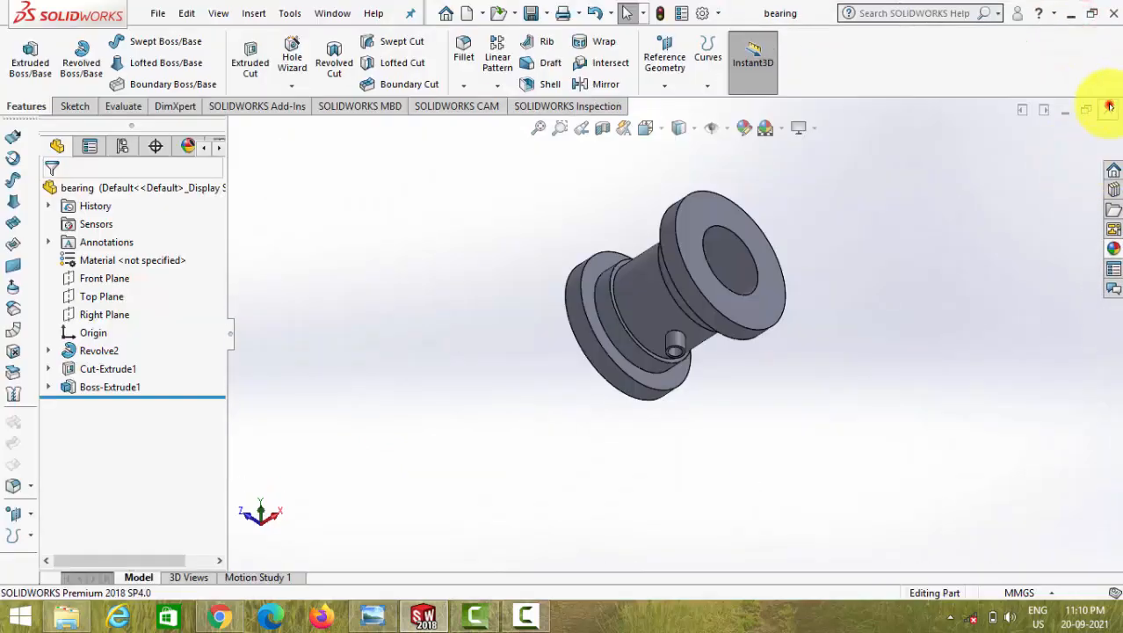
left_click(1108, 106)
Create a new part document and arrange its window beside the reference drawing so the bolt's dimensions are readable.
left_click(355, 13)
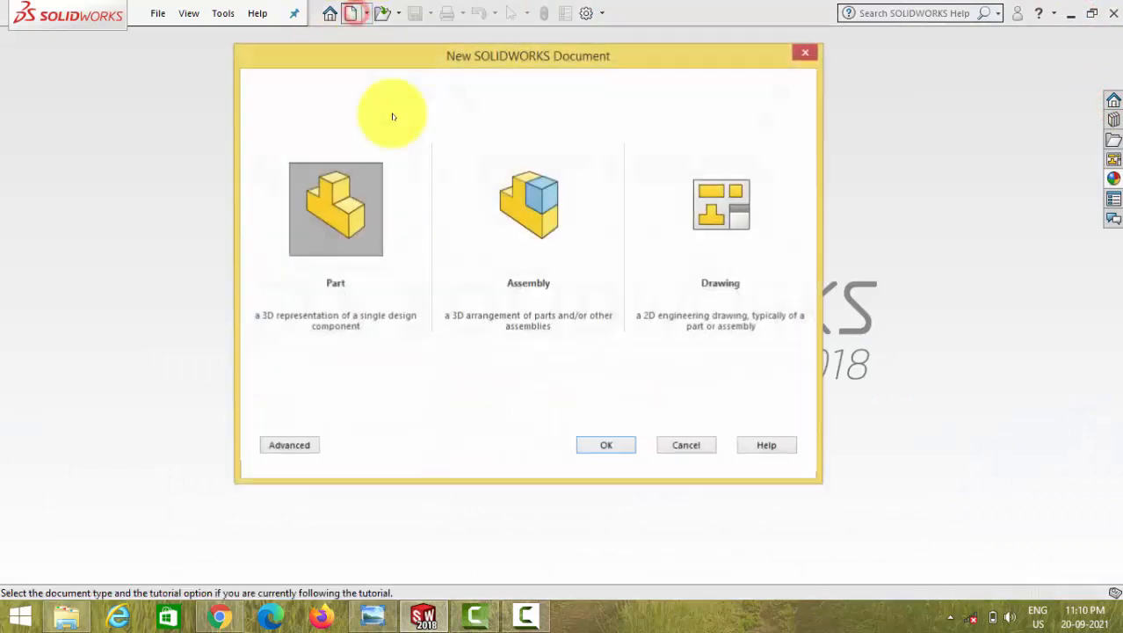
double_click(318, 232)
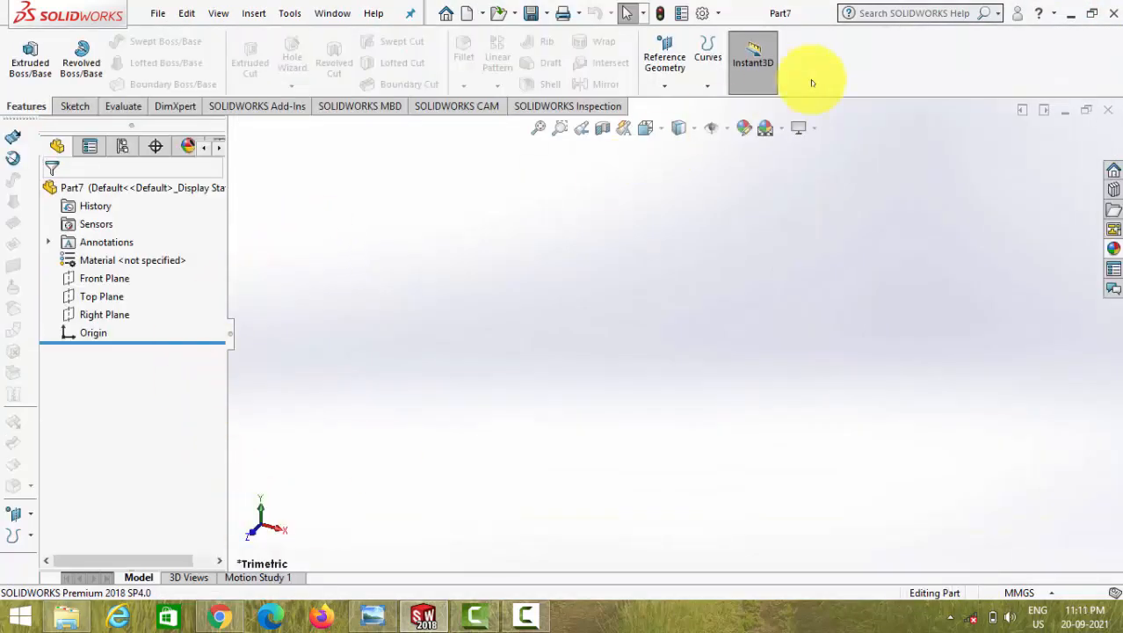
left_click(1091, 13)
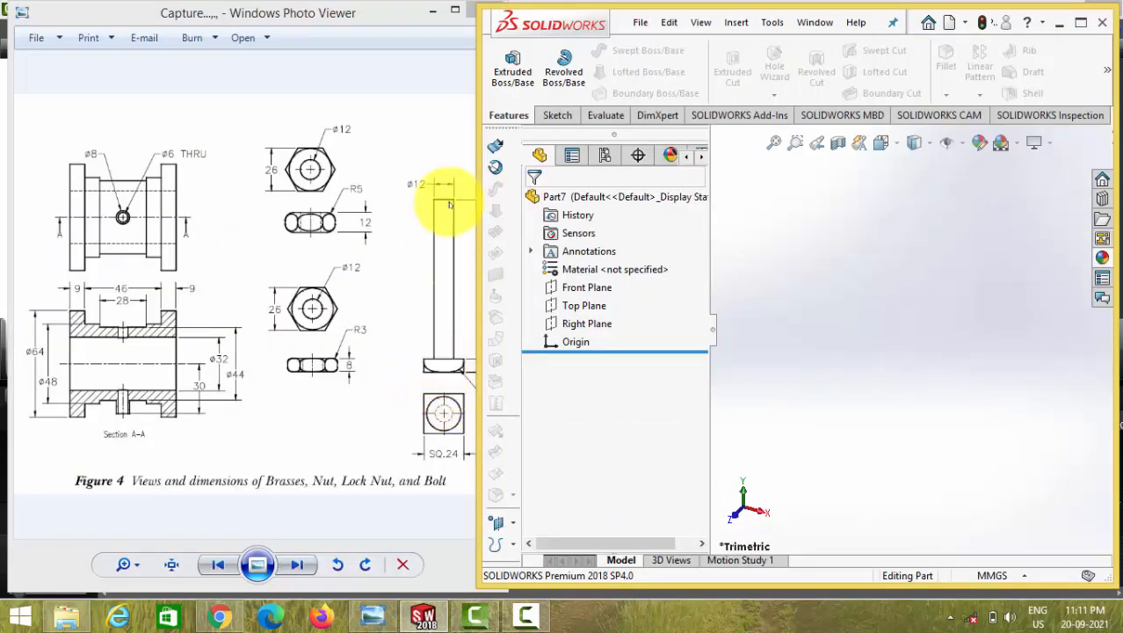
left_click(424, 93)
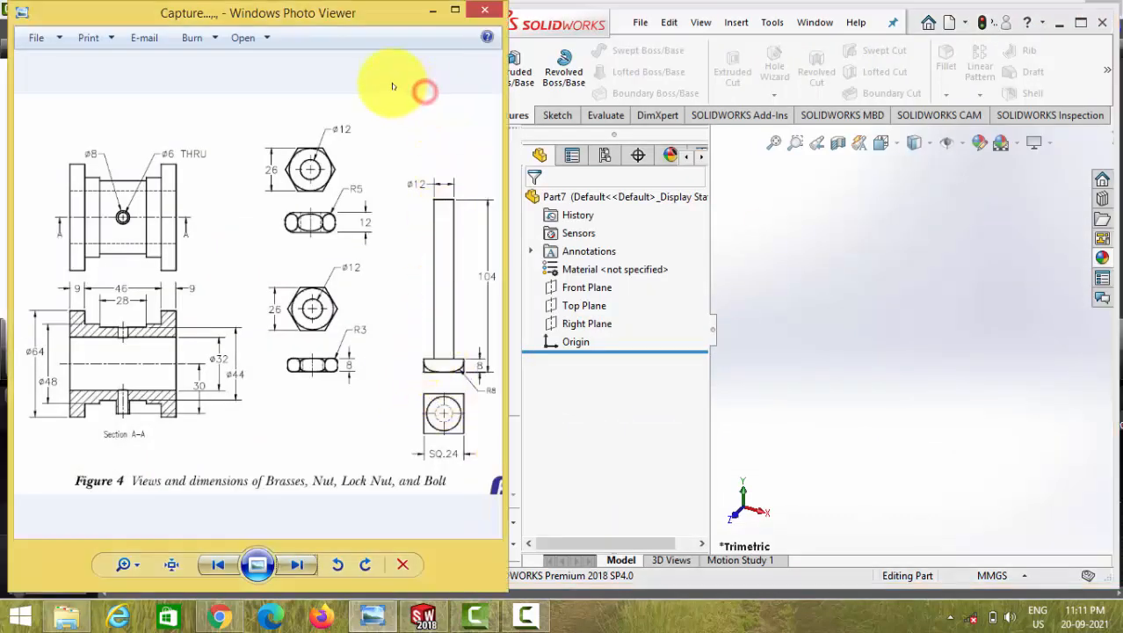
mouse_move(475, 74)
left_mouse_down()
mouse_move(506, 70)
mouse_move(462, 79)
left_mouse_up()
Sketch a circle about 23 mm in diameter on the Top Plane, centred on the origin.
left_click(586, 289)
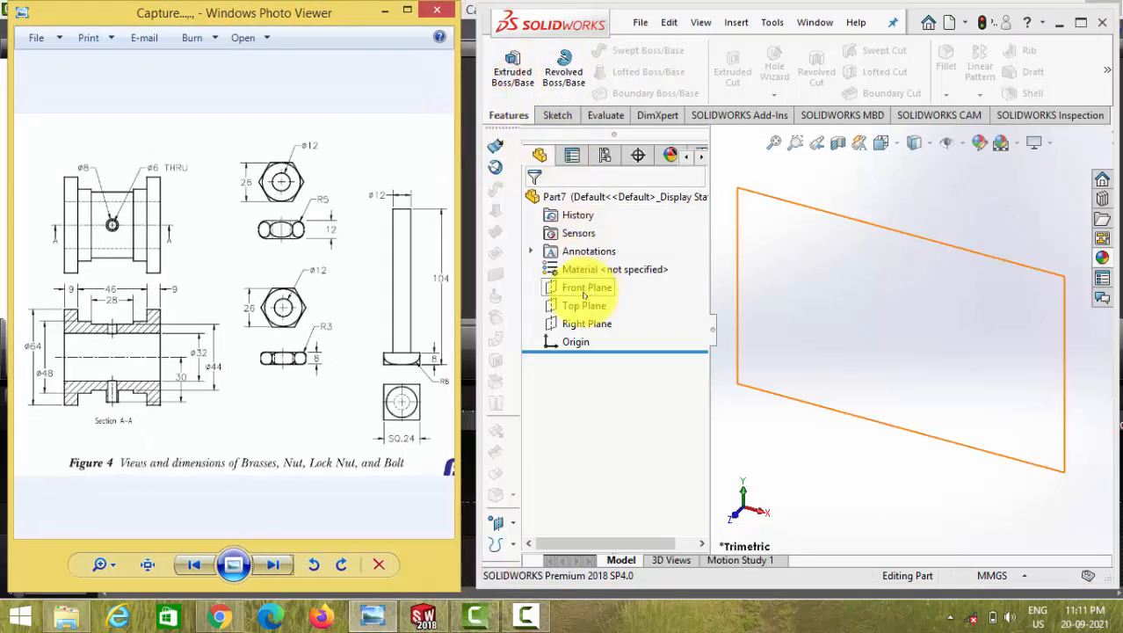
left_click(576, 305)
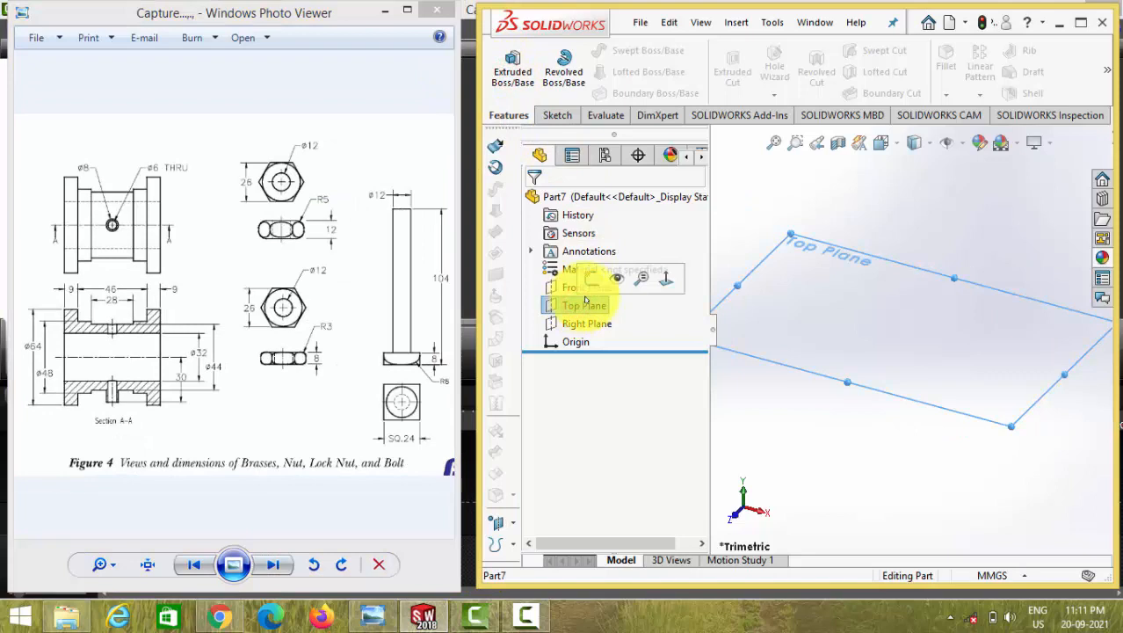
left_click(591, 279)
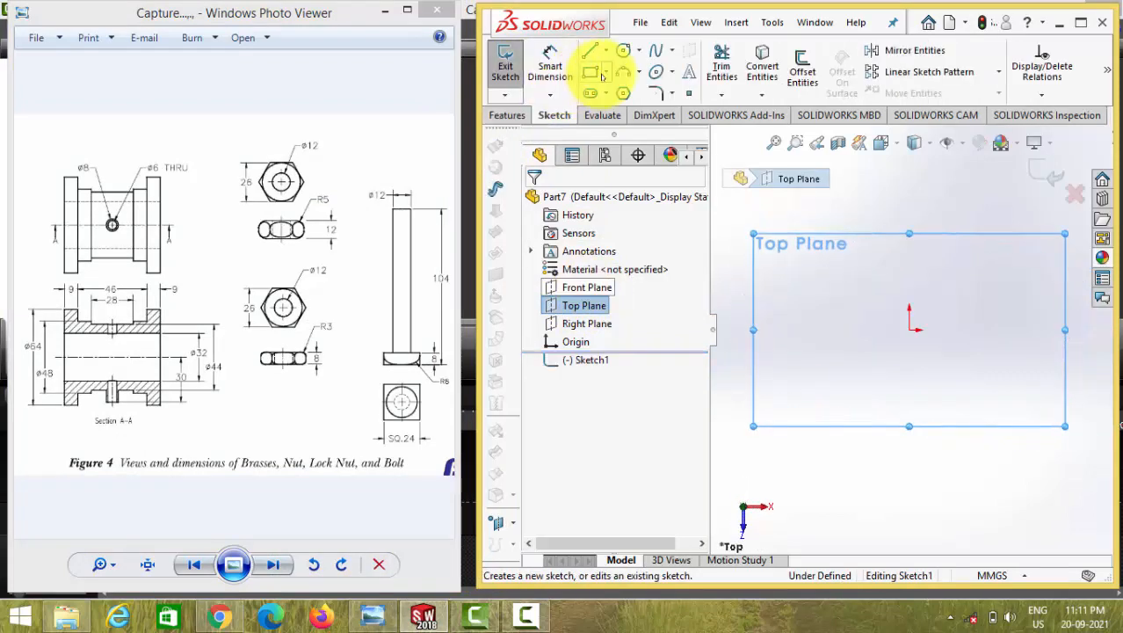
left_click(622, 50)
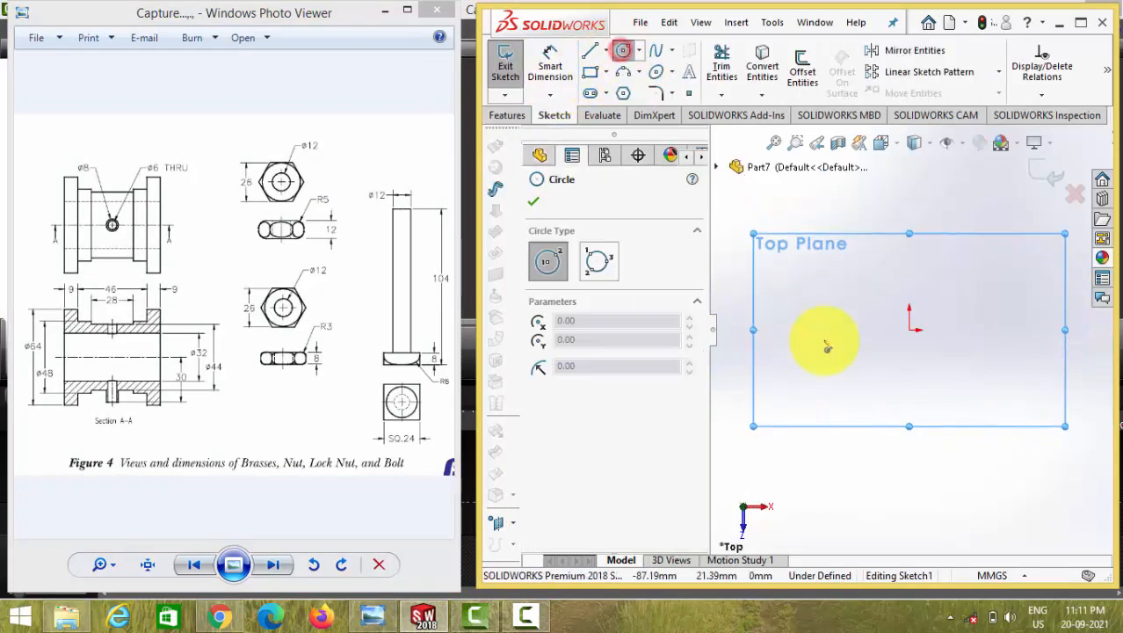
left_click(910, 330)
left_click(889, 330)
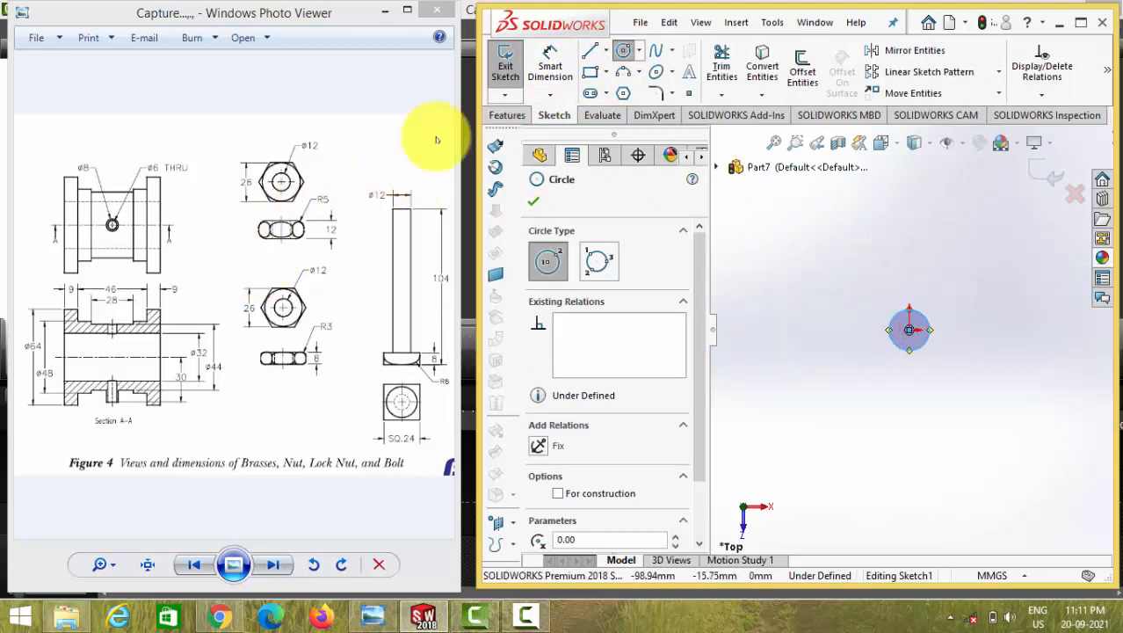
Dimension the circle's diameter as 12 mm.
left_click(550, 64)
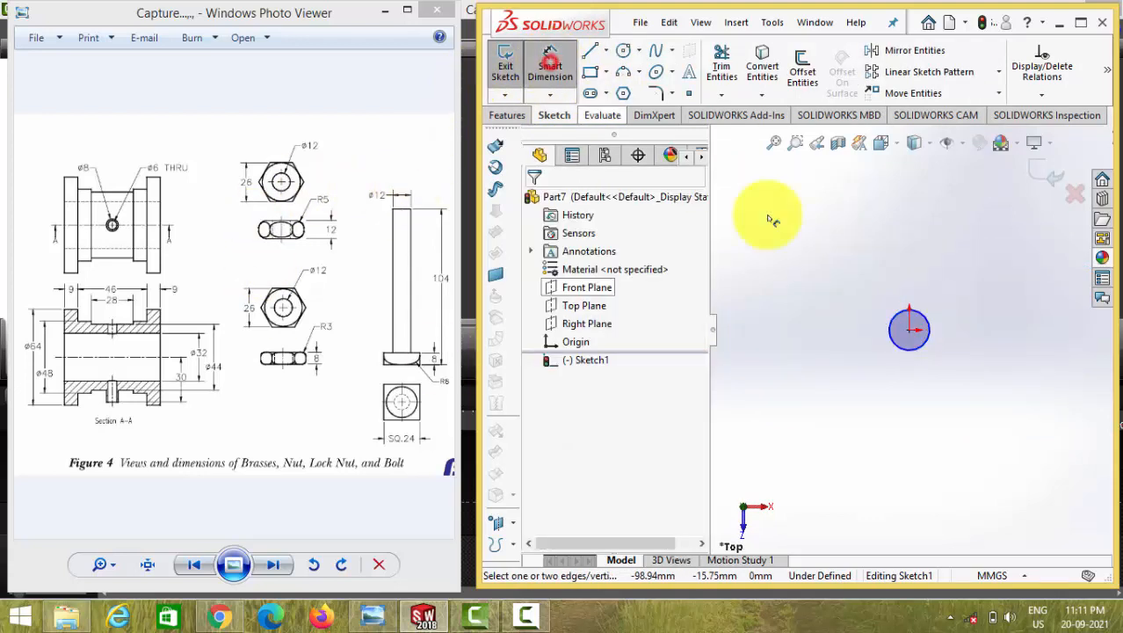
left_click(900, 324)
left_click(876, 294)
type("12")
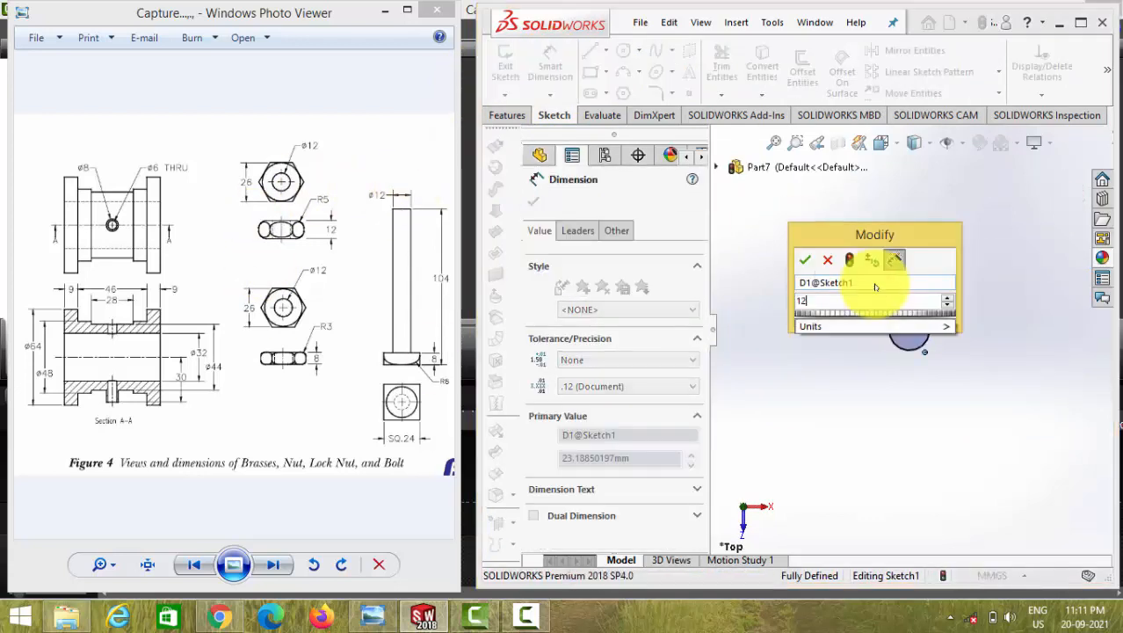
key("Return")
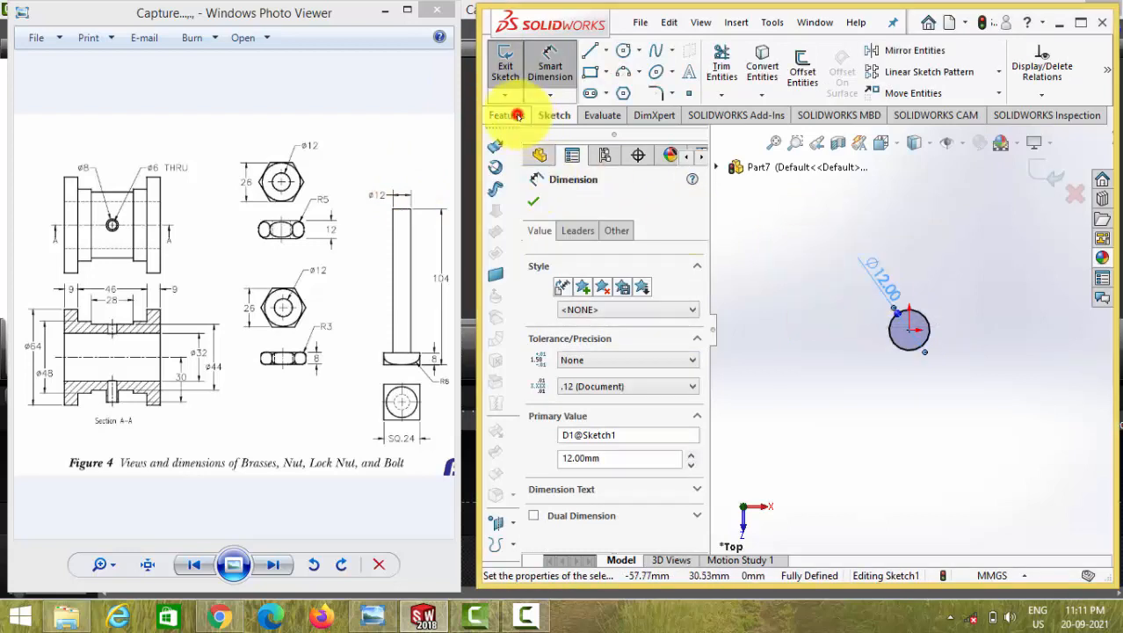
Extrude the circle as a blind boss 104-8 = 96 mm deep to form the bolt shank.
left_click(510, 115)
left_click(518, 79)
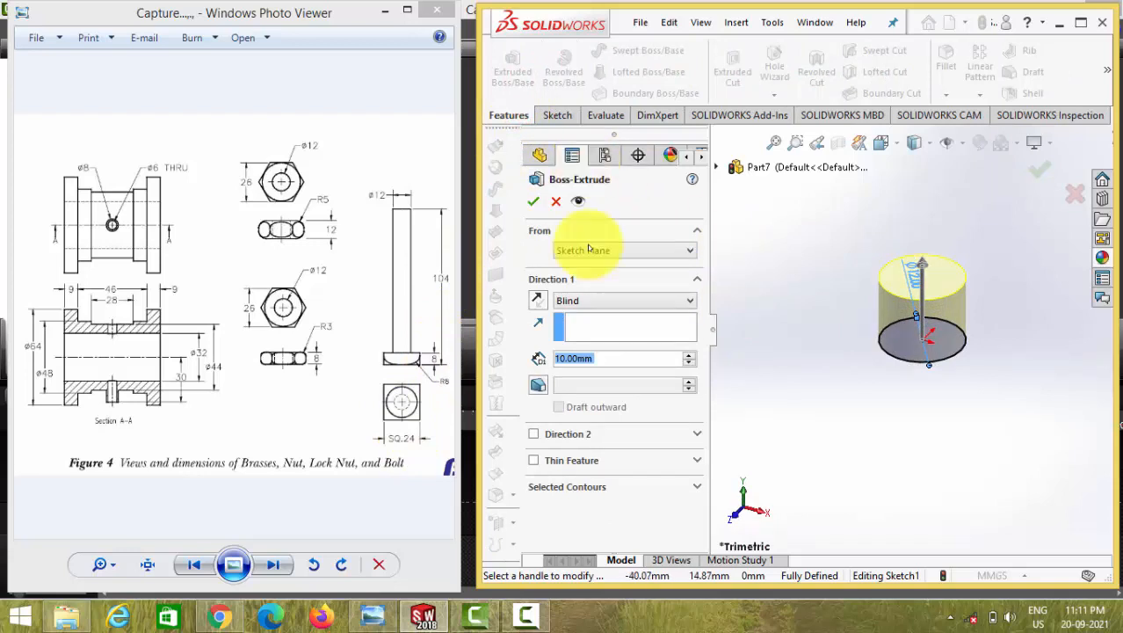
type("10")
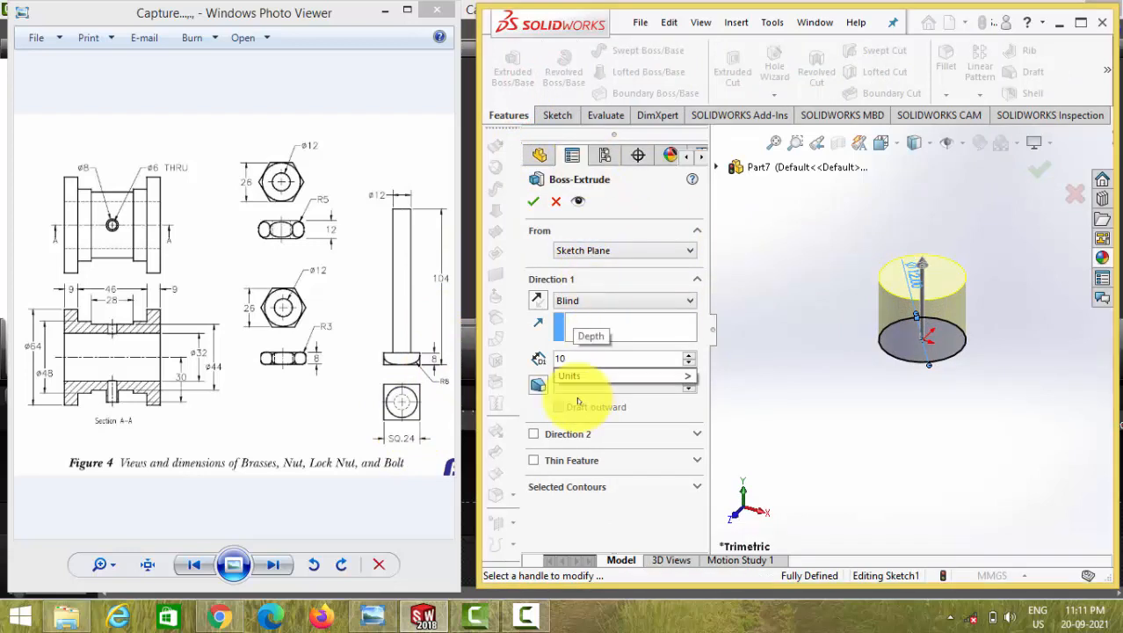
type("4-8")
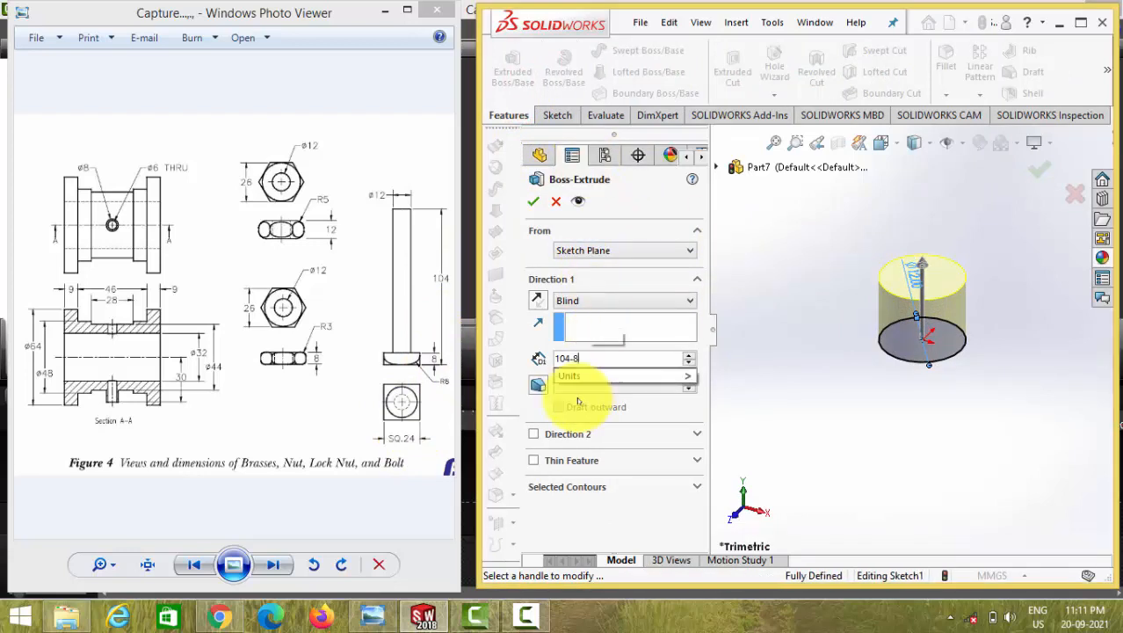
key("Return")
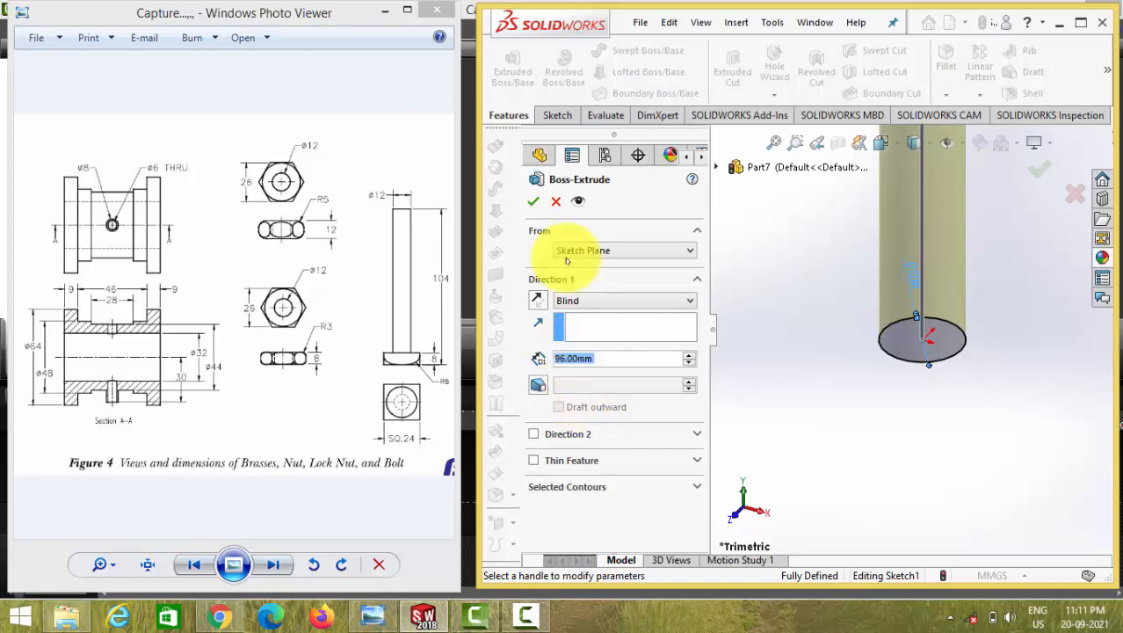
left_click(532, 201)
Sketch a center rectangle about 15 mm wide on the shank's upper end face, centred on the origin.
scroll(900, 346, "up", 5)
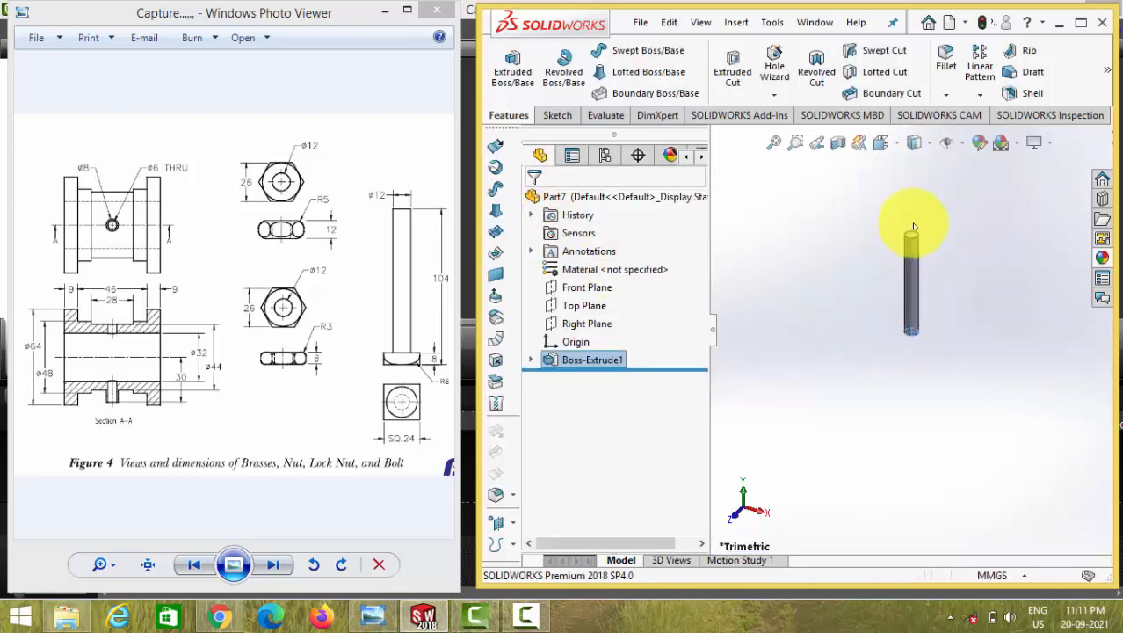
scroll(918, 294, "down", 5)
left_click(915, 288)
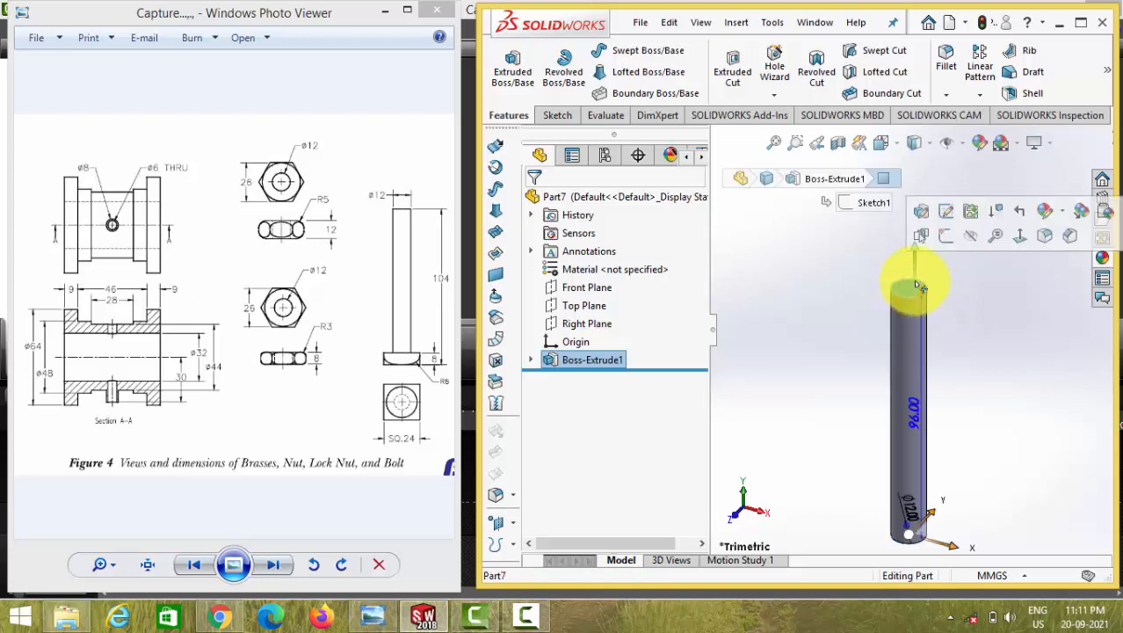
left_click(947, 240)
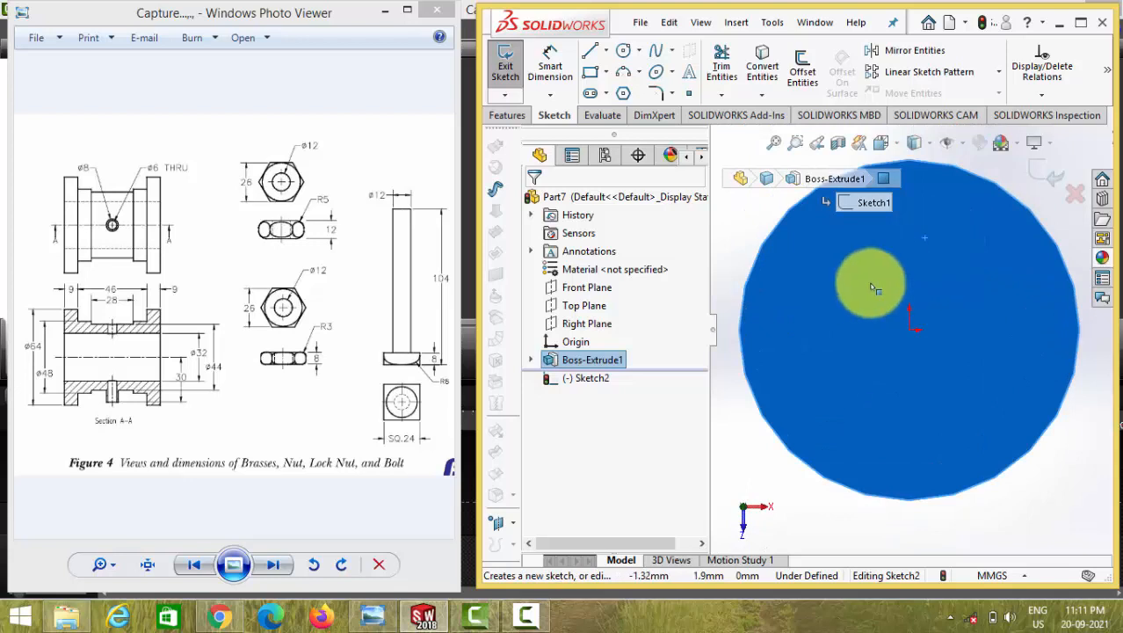
scroll(872, 290, "up", 3)
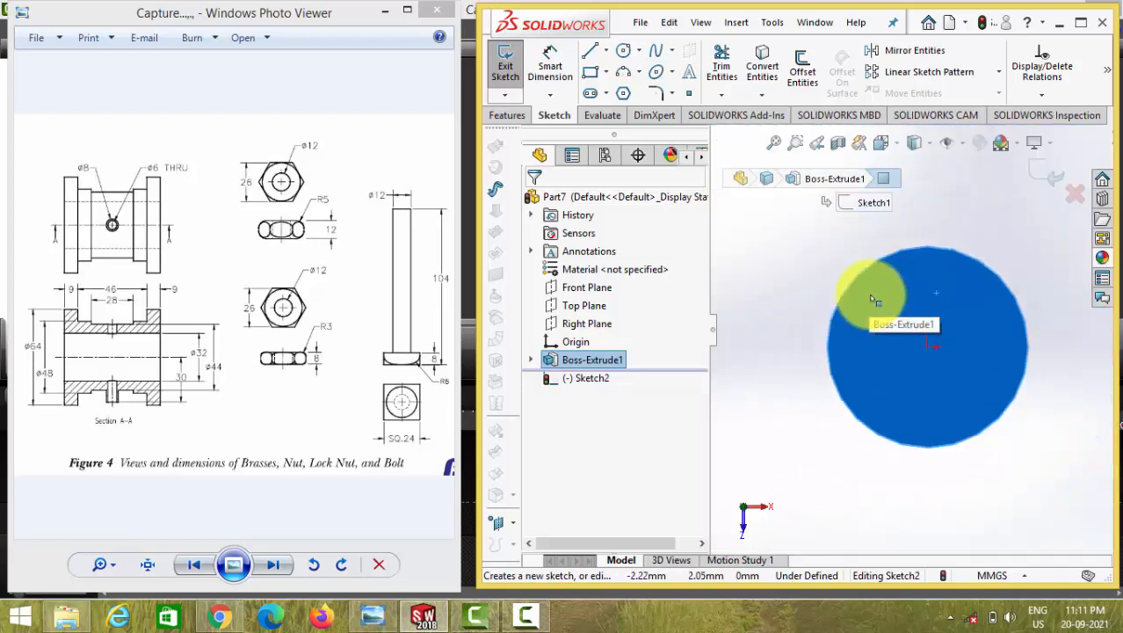
left_click(590, 76)
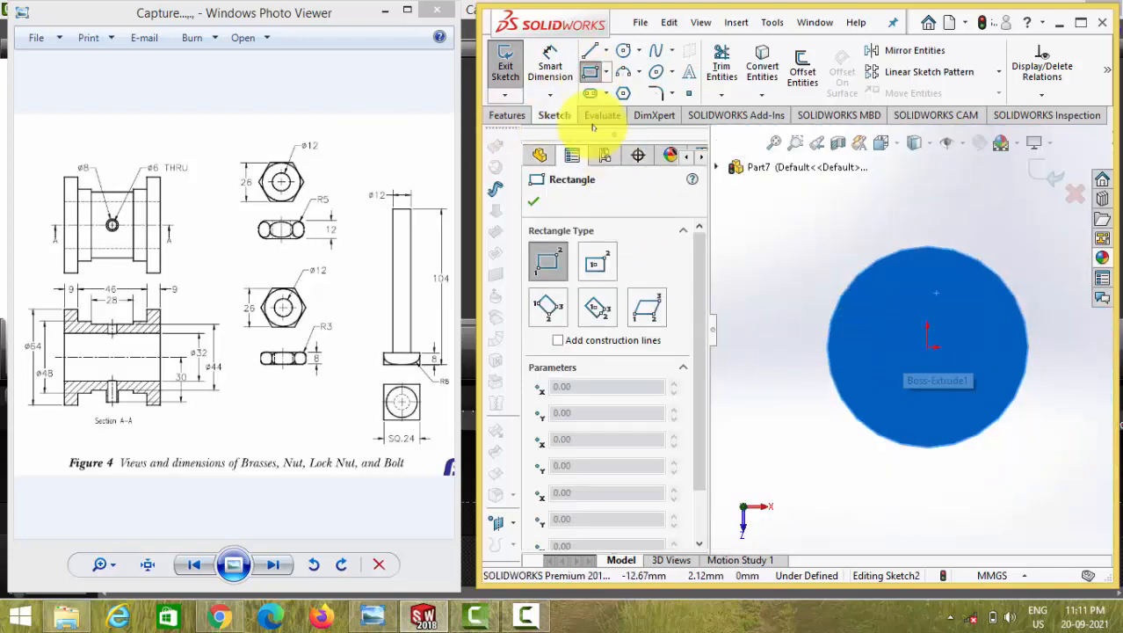
left_click(606, 71)
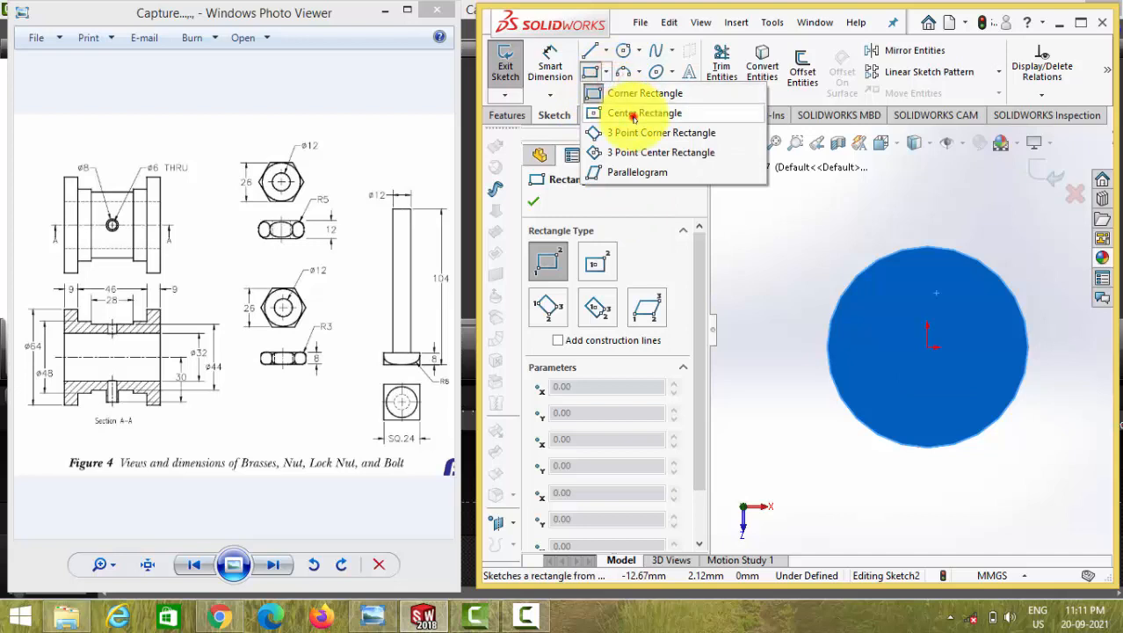
left_click(632, 117)
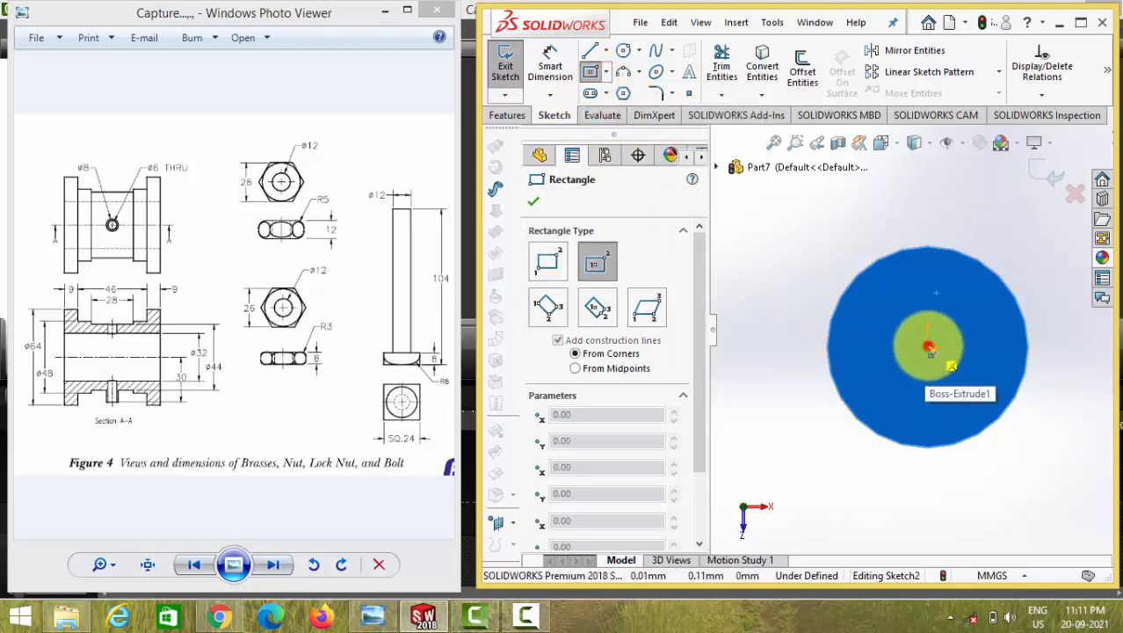
mouse_move(929, 347)
left_mouse_down()
mouse_move(875, 370)
mouse_move(820, 377)
mouse_move(825, 426)
mouse_move(802, 433)
left_mouse_up()
key("Escape")
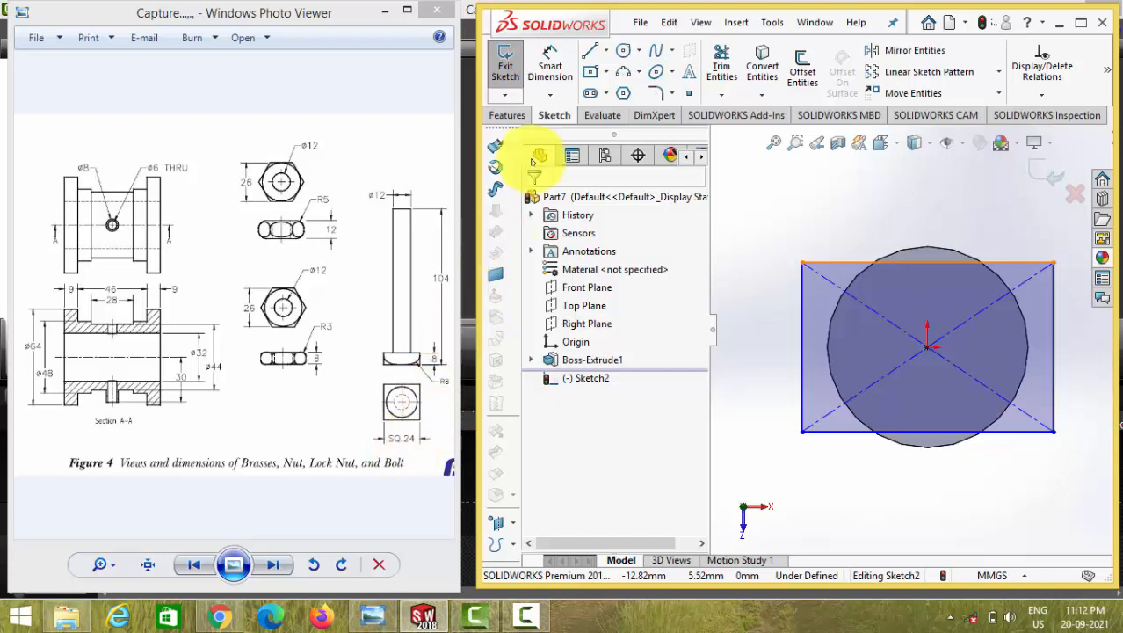
Dimension the rectangle's horizontal side as 24 mm.
left_click(550, 67)
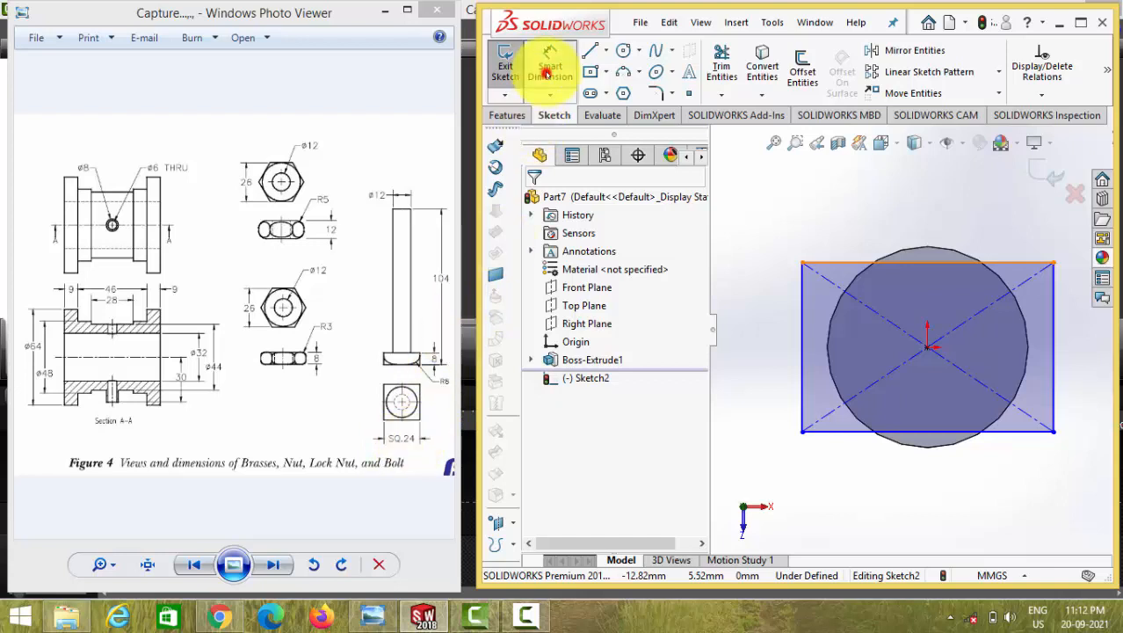
left_click(839, 265)
left_click(892, 218)
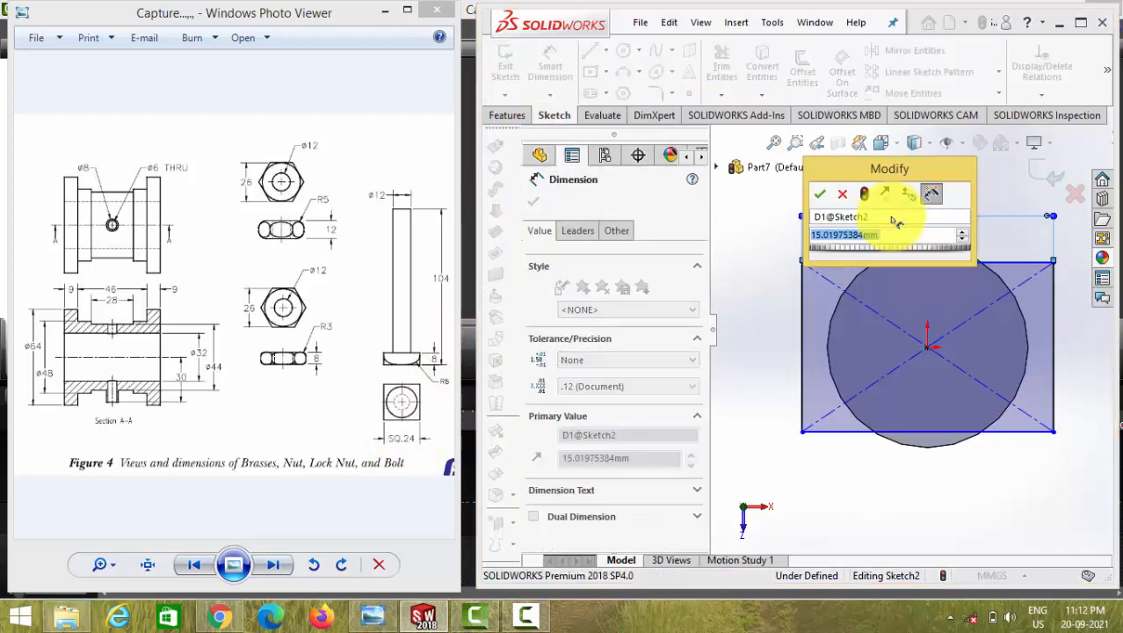
type("24")
key("Return")
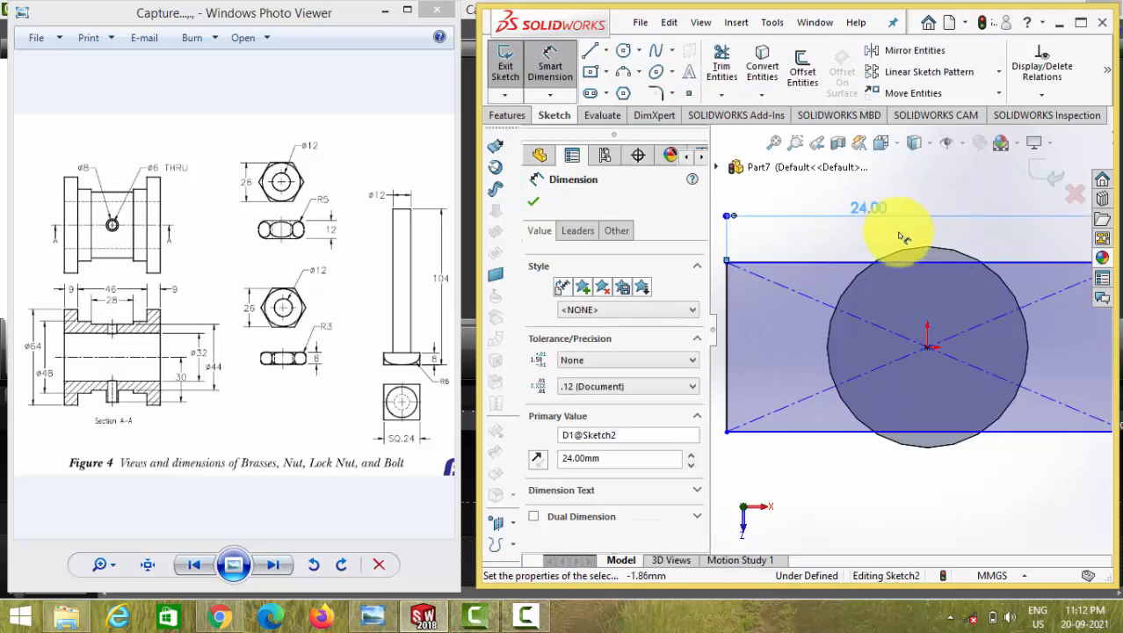
left_click(533, 202)
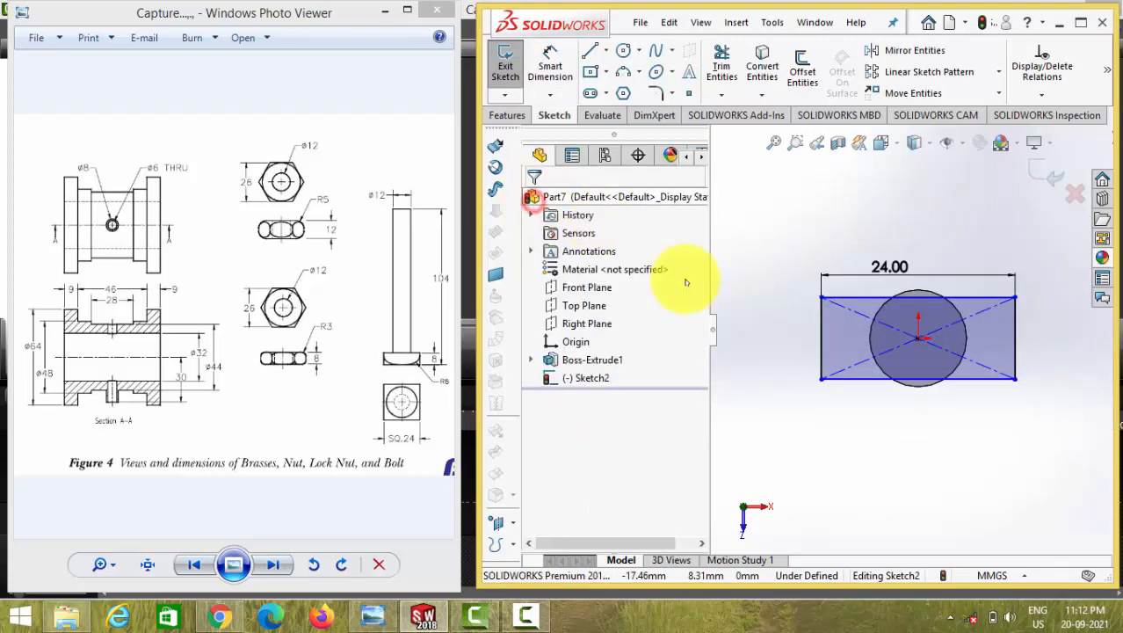
Make two adjacent sides of the rectangle equal in length so it forms a square.
left_click(824, 338)
left_click(872, 300, "ctrl")
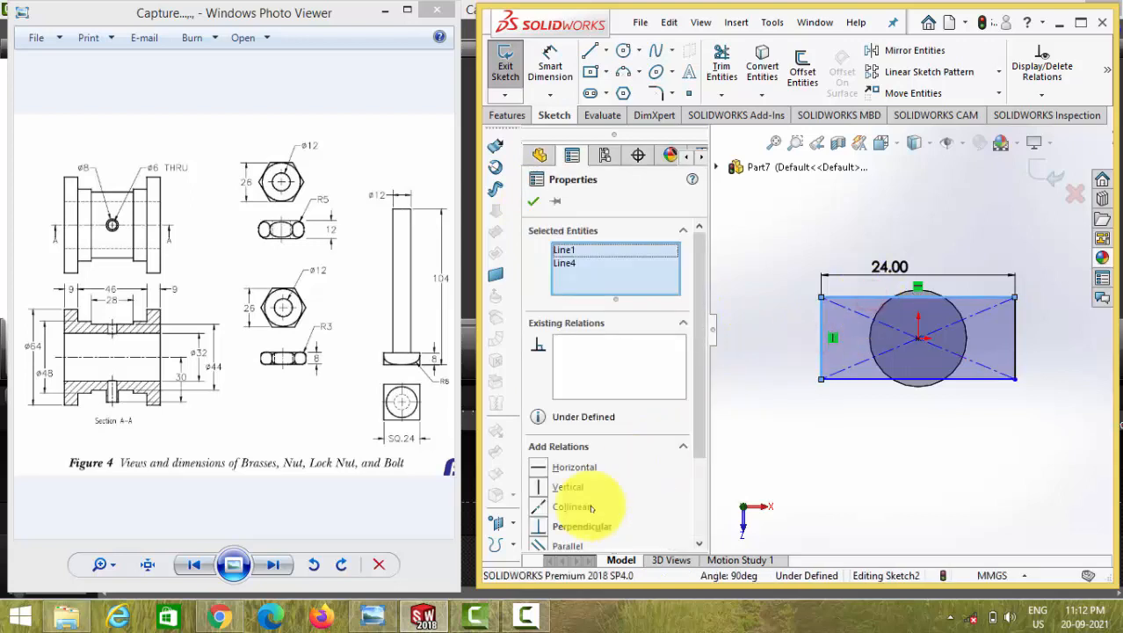
left_click_drag(701, 418, 696, 450)
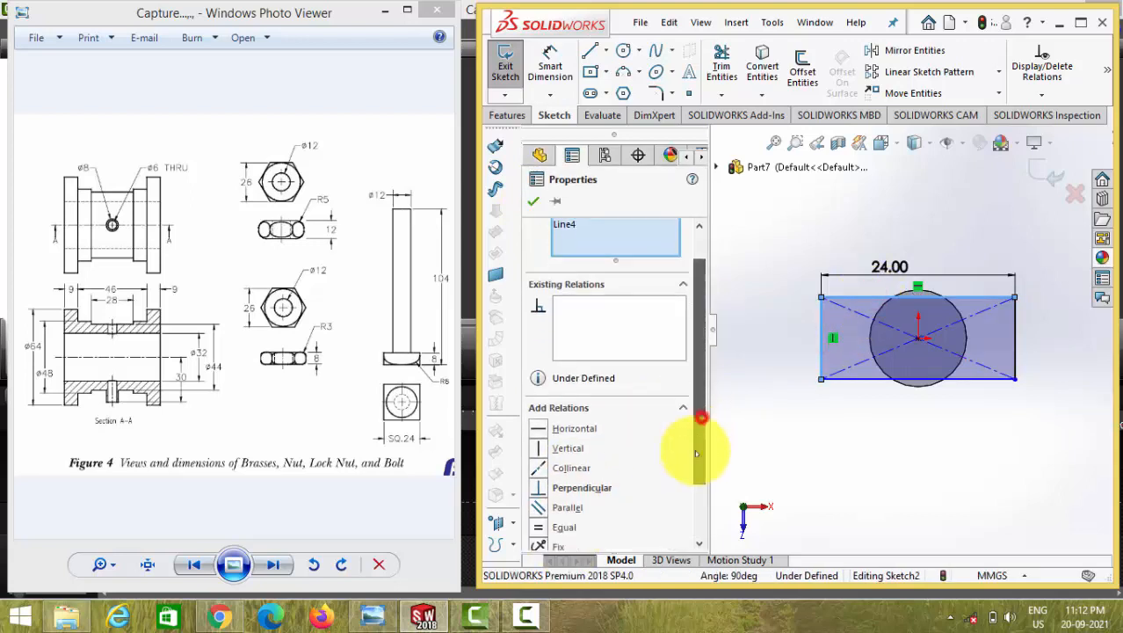
left_click(563, 512)
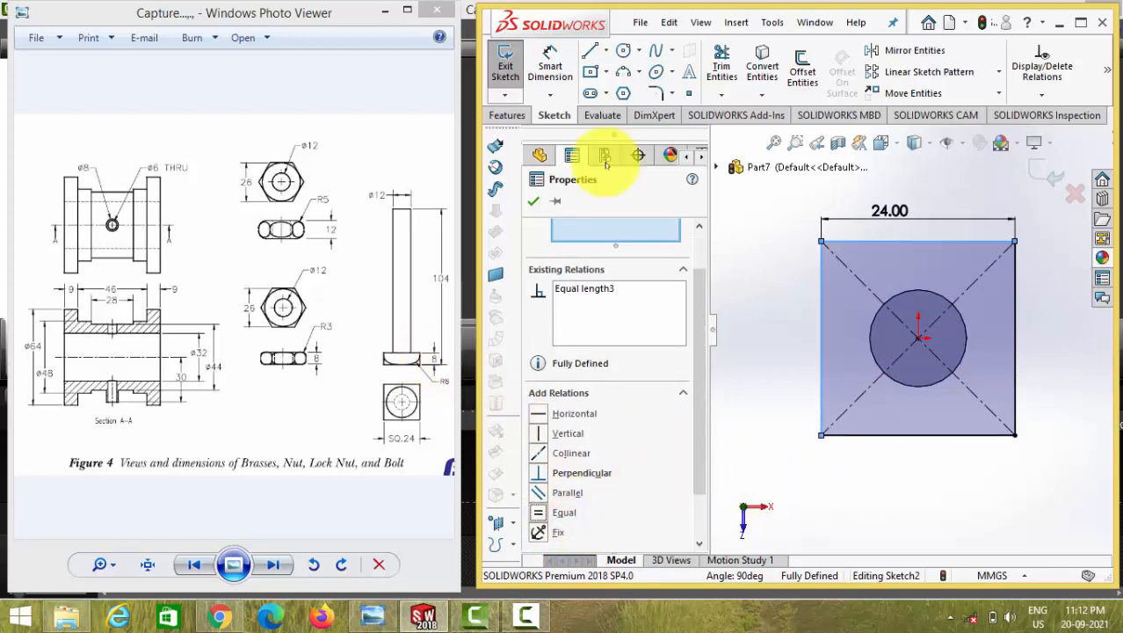
Extrude the square sketch as a blind boss 8 mm deep, merged with the shank, to form the bolt head.
left_click(518, 116)
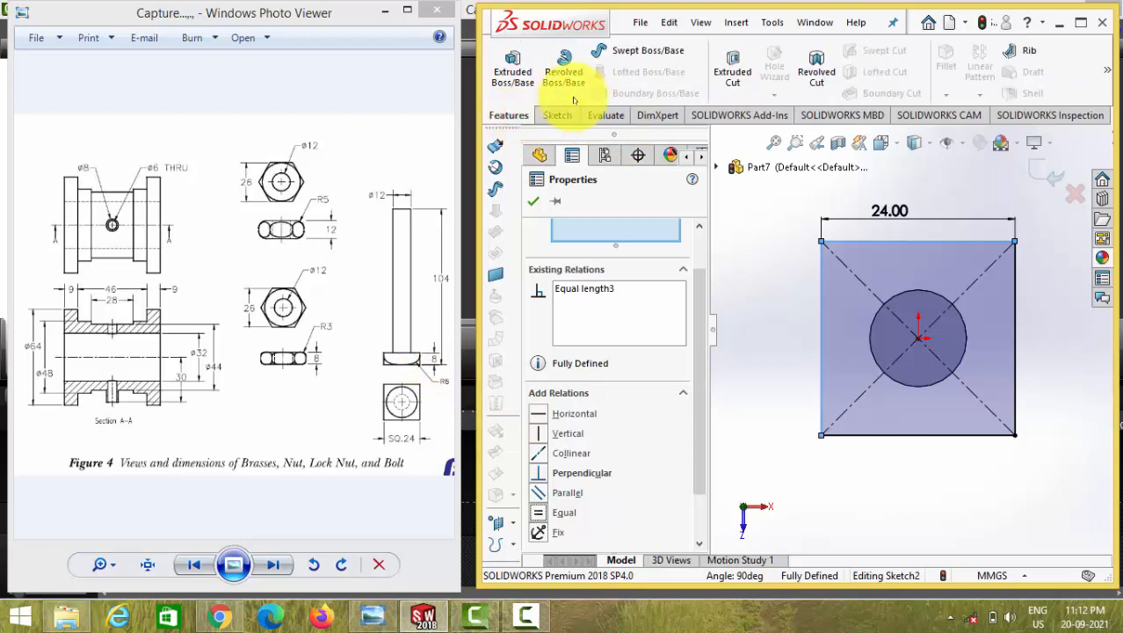
left_click(516, 66)
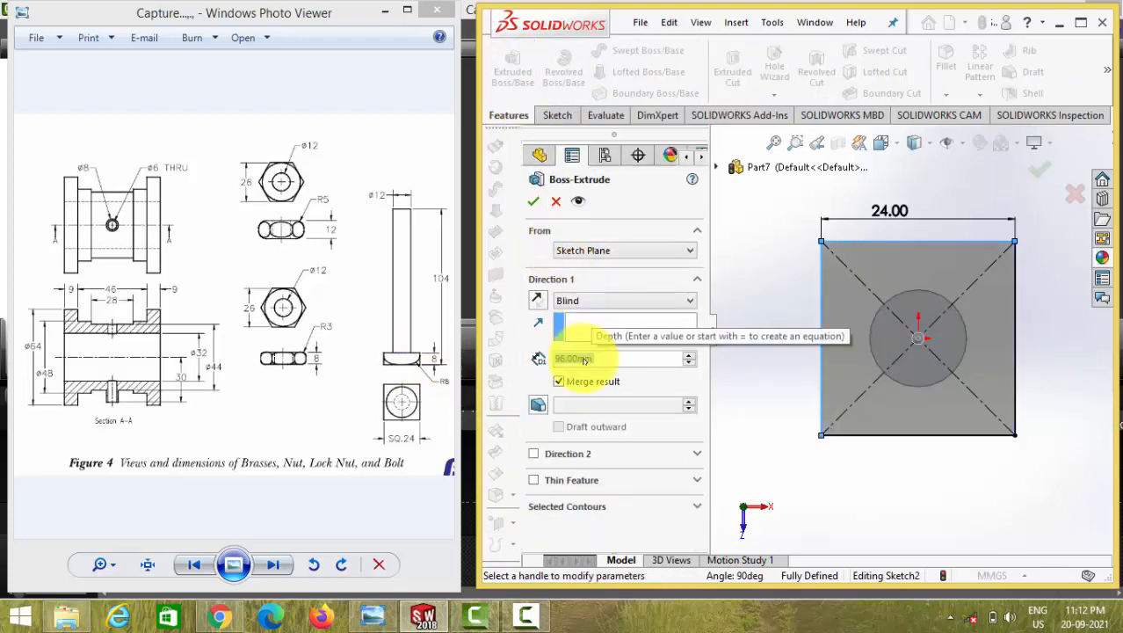
type("8")
left_click(527, 333)
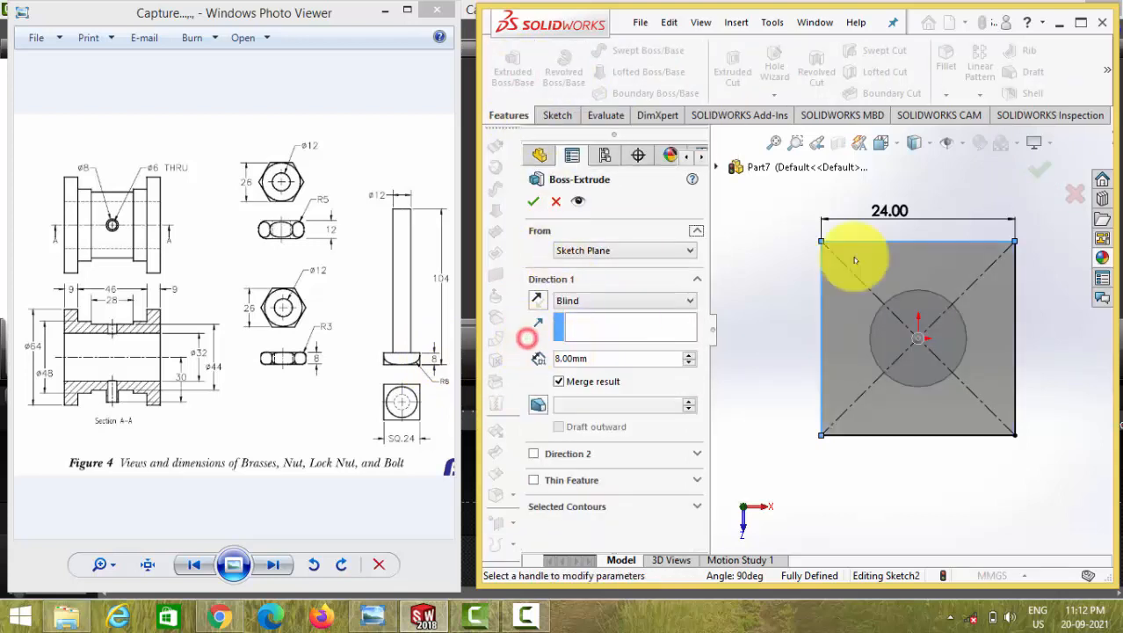
left_click(885, 143)
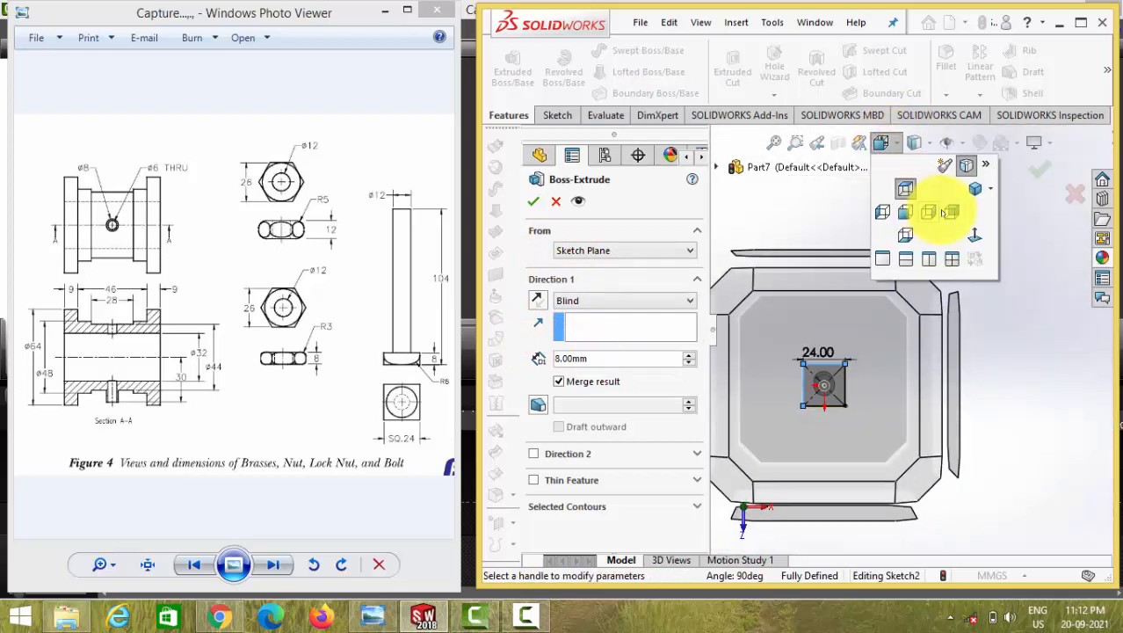
left_click(969, 184)
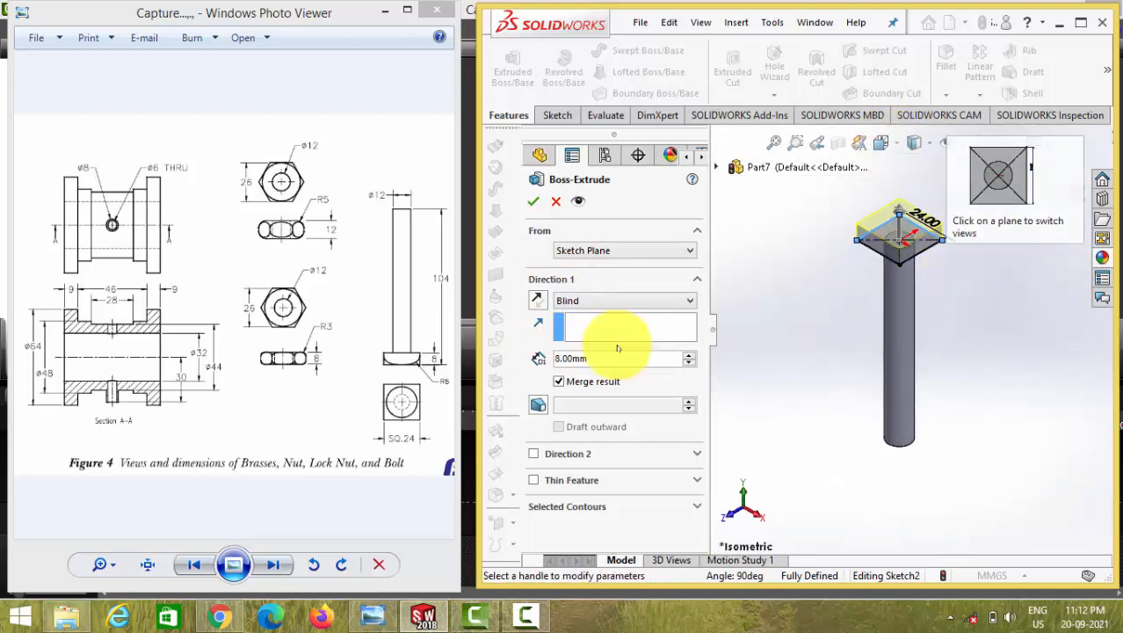
left_click(535, 203)
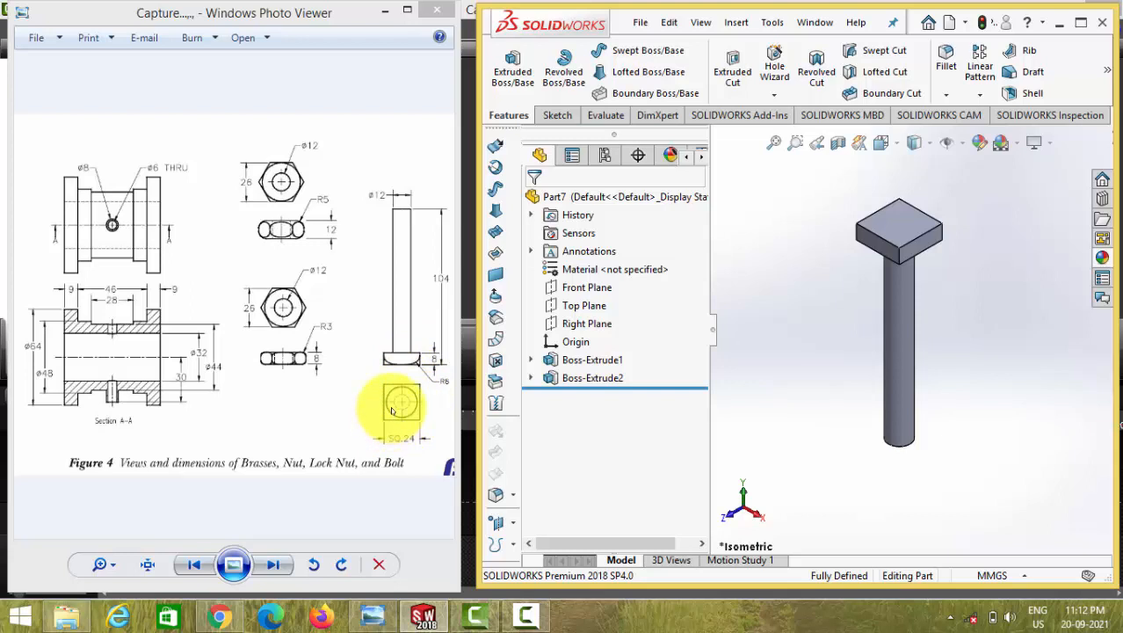
On the Right Plane, sketch a three-point arc of about 3 mm radius across the bolt head's upper outer corner, between its top and side edges.
left_click(582, 321)
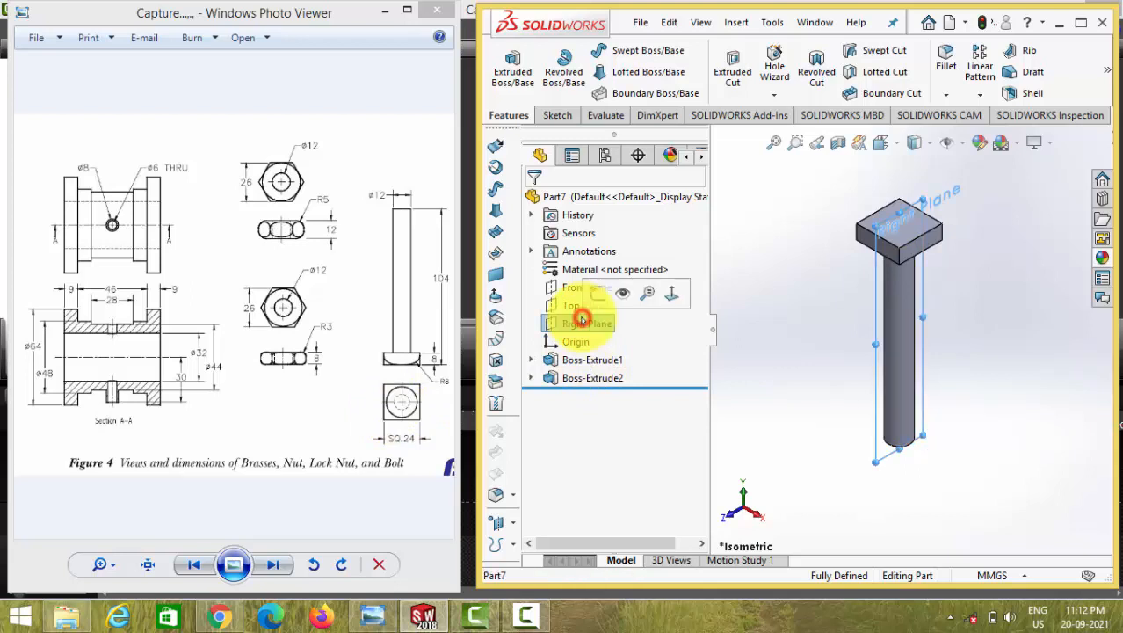
left_click(597, 294)
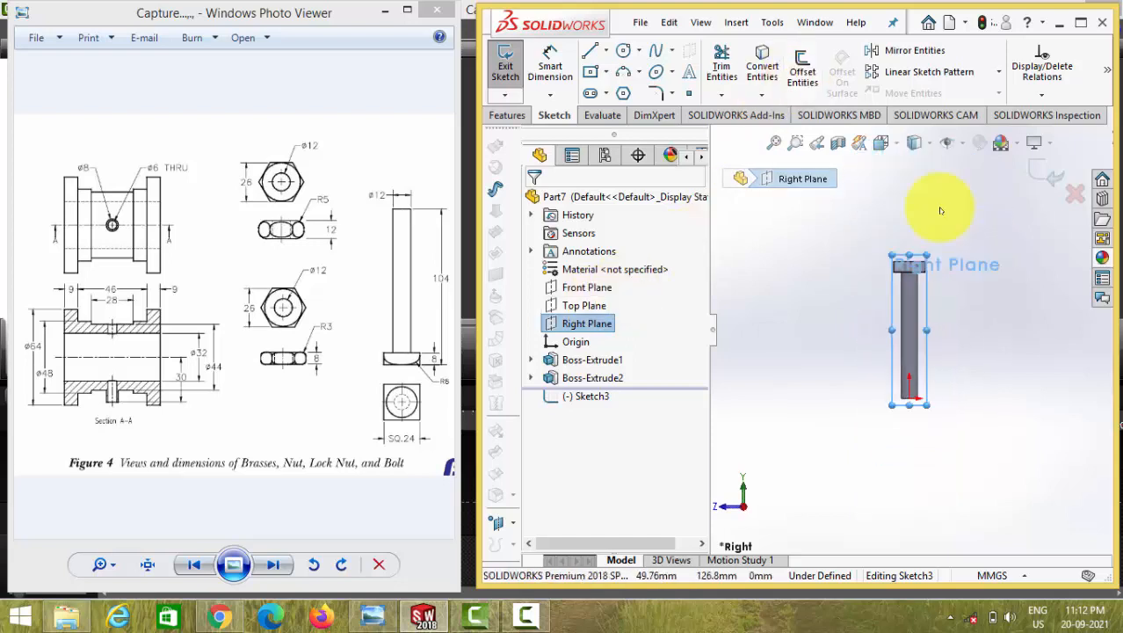
scroll(933, 224, "down", 10)
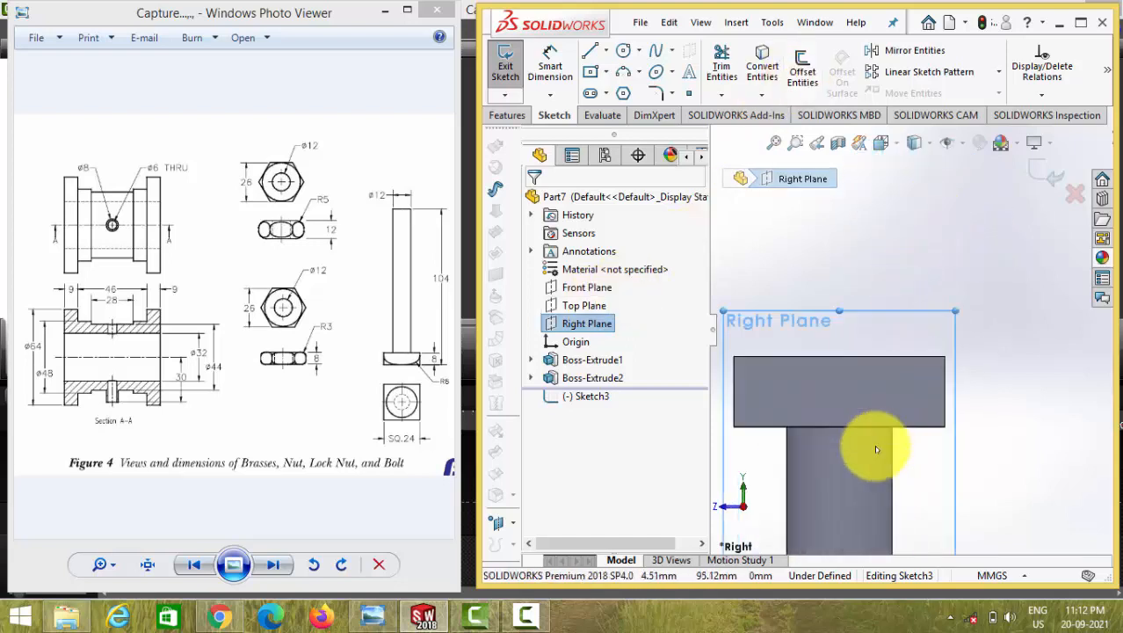
scroll(916, 406, "down", 2)
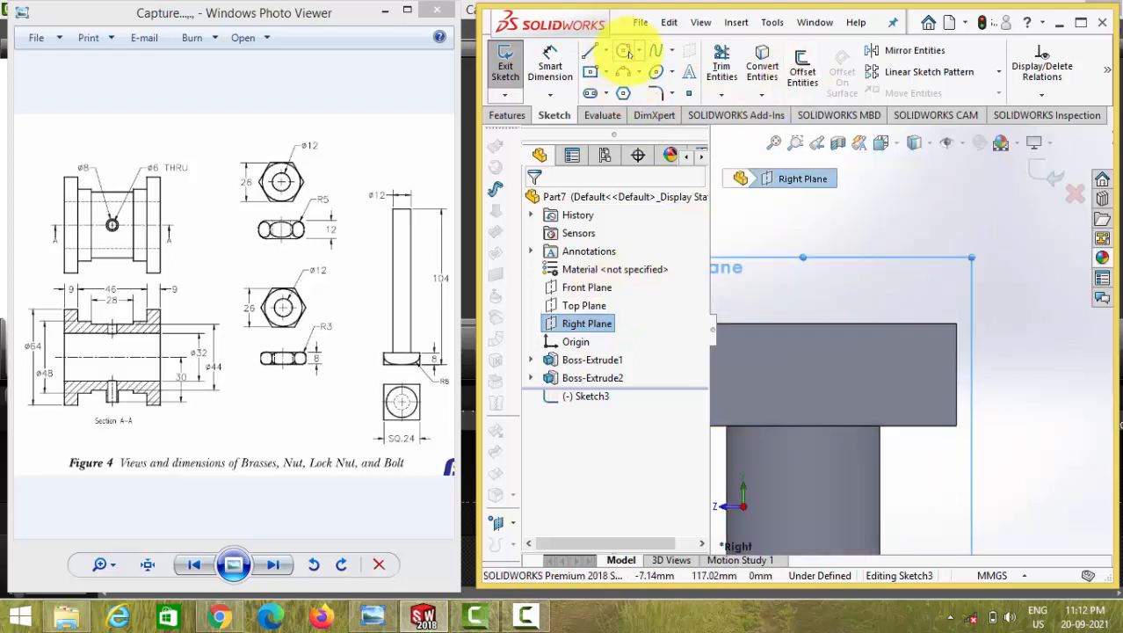
left_click(623, 73)
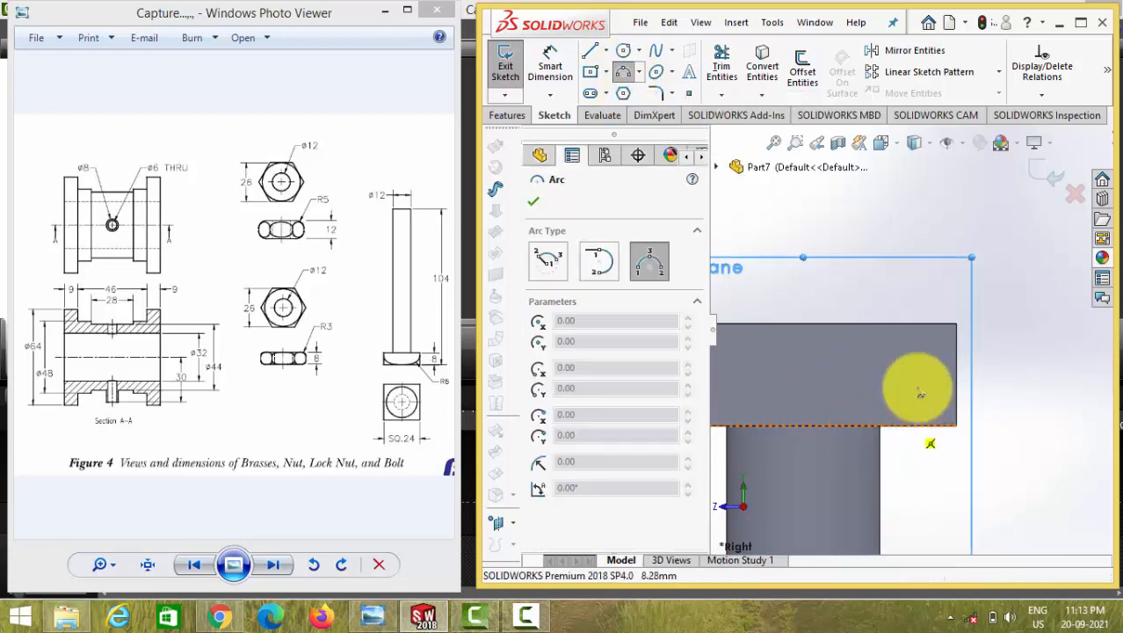
left_click(918, 325)
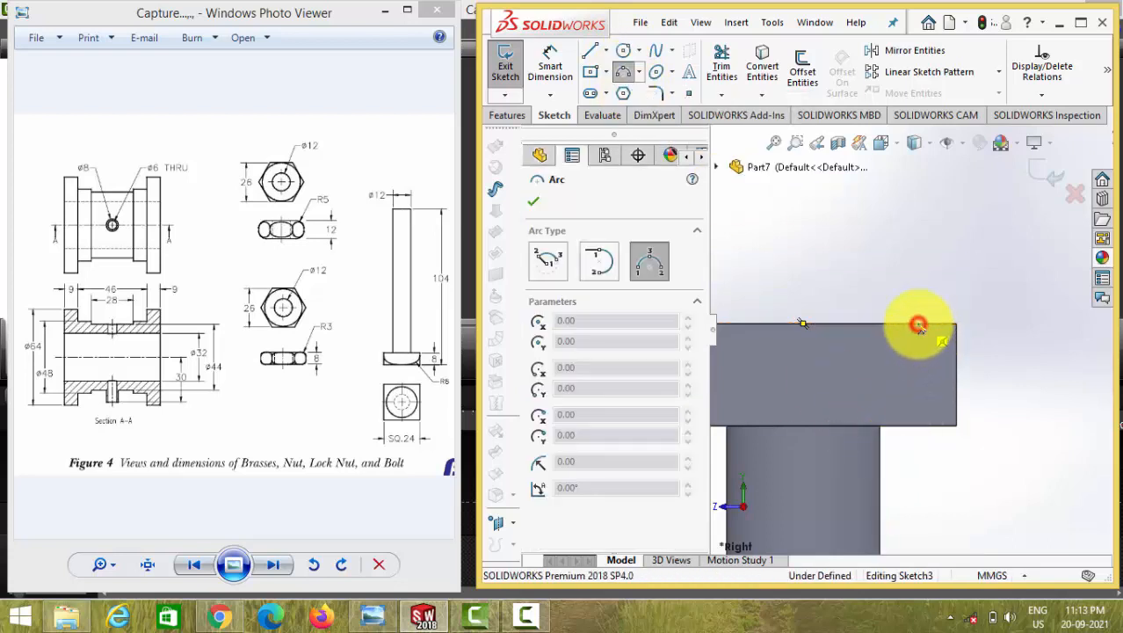
left_click(958, 372)
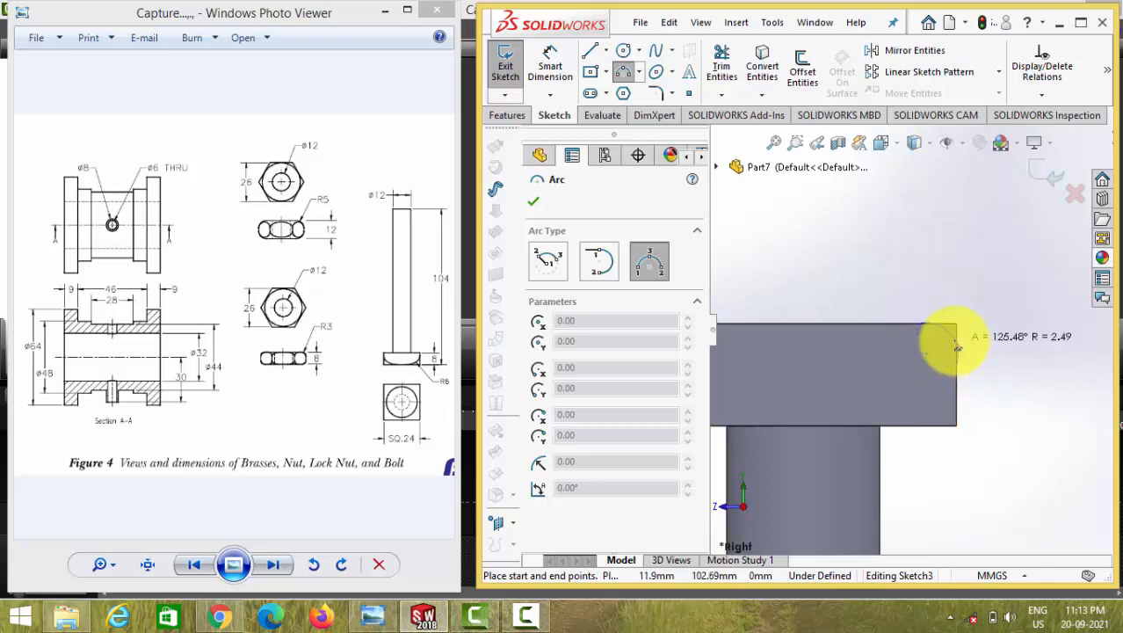
left_click(953, 342)
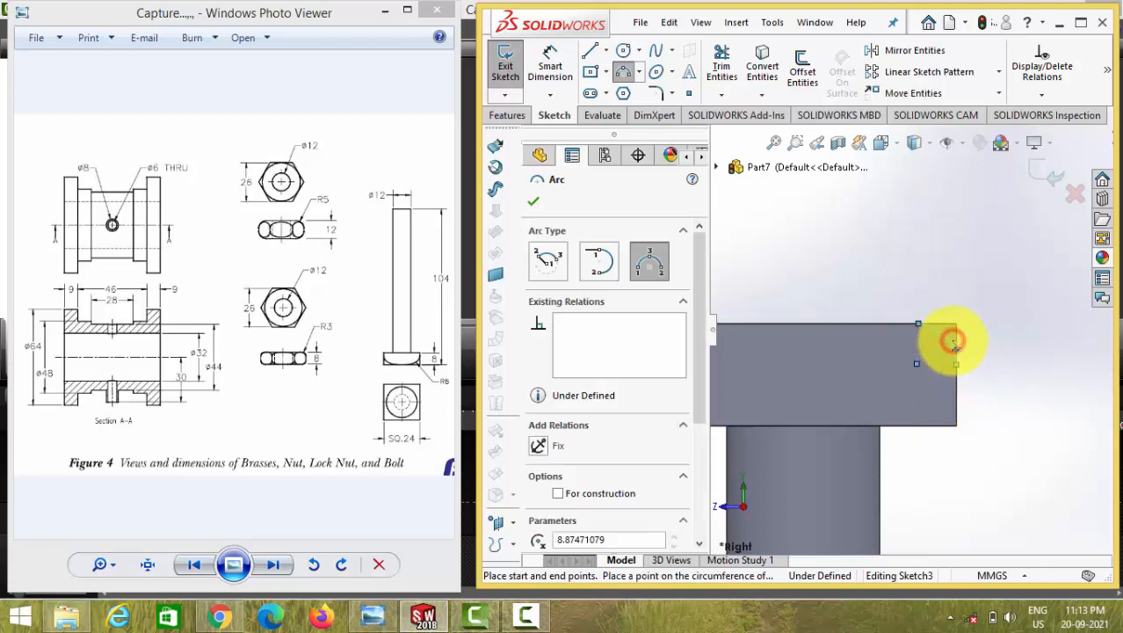
Dimension the corner arc's radius as 8 mm.
left_click(561, 69)
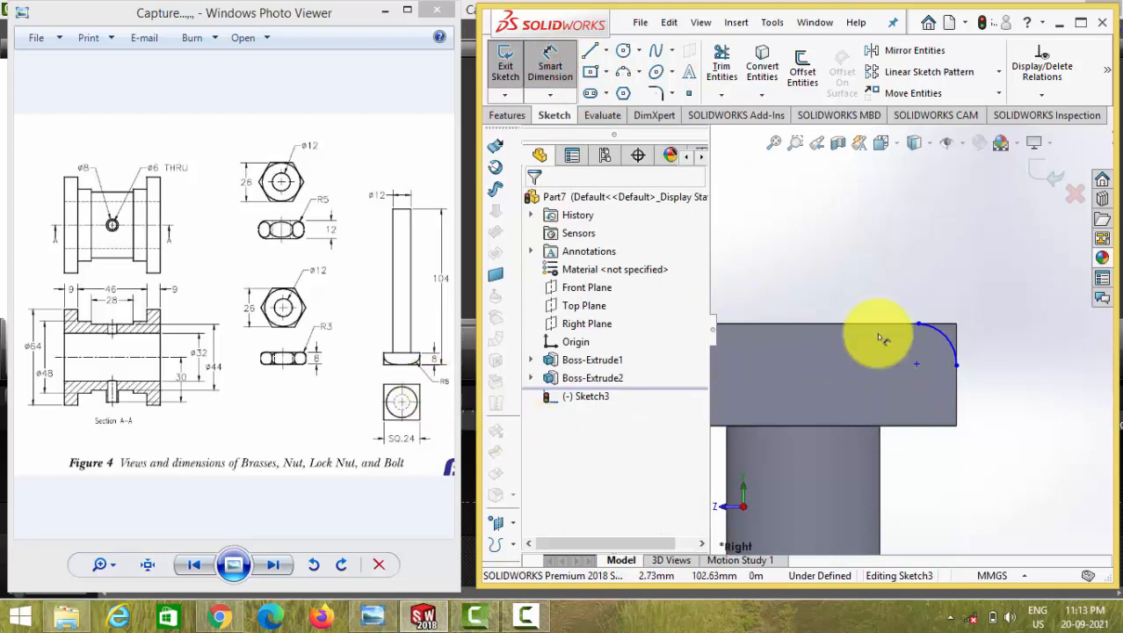
left_click(944, 338)
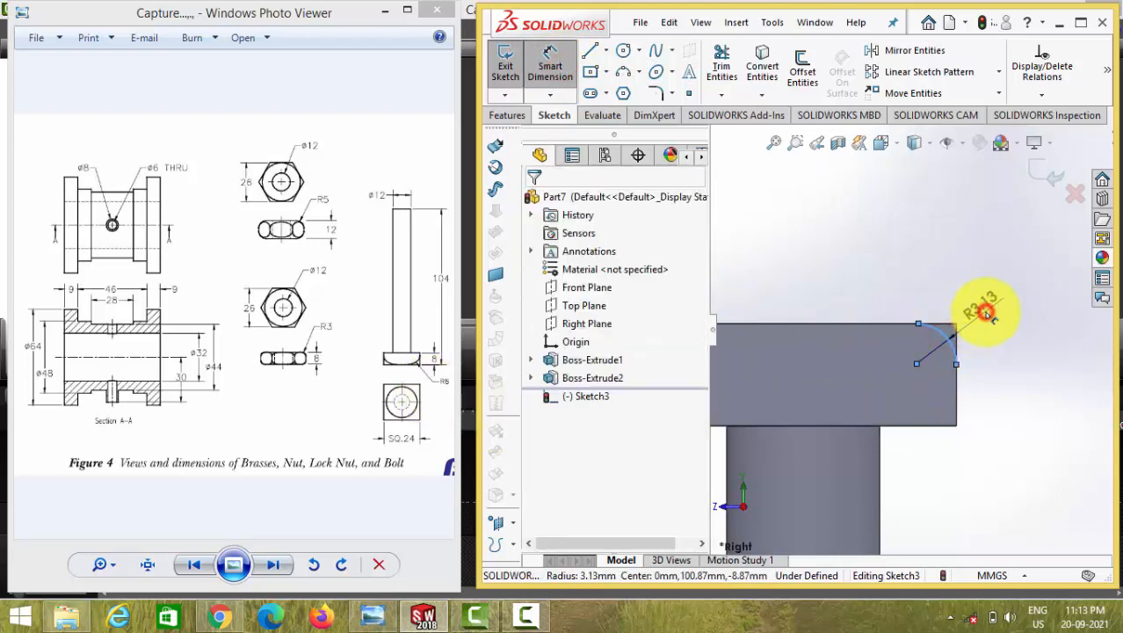
left_click(989, 313)
type("8")
key("Return")
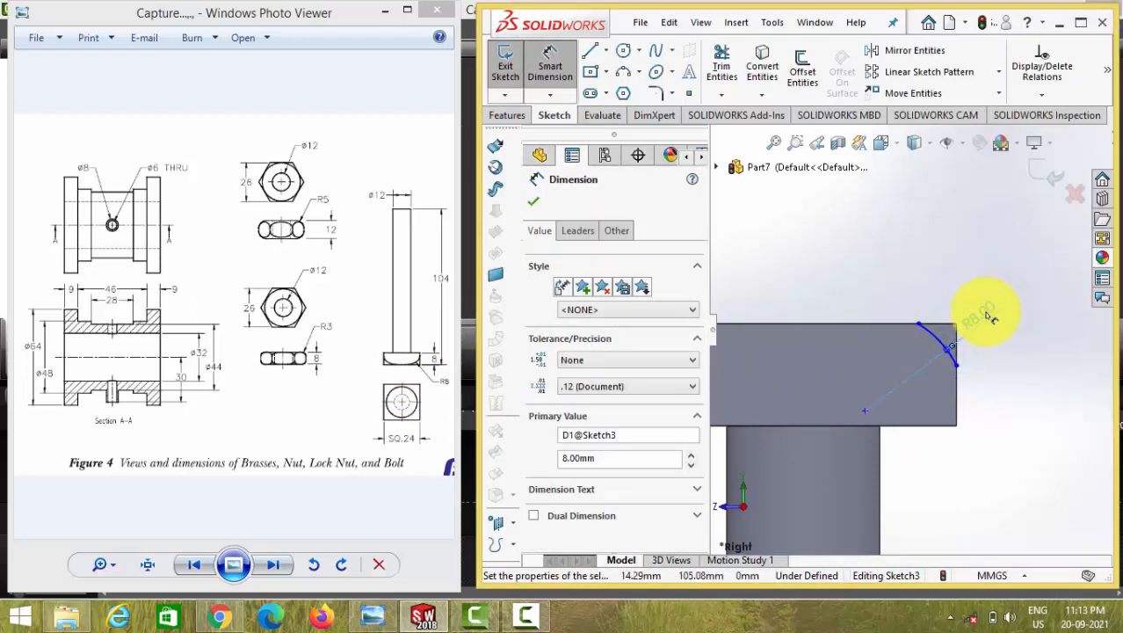
scroll(968, 358, "down", 2)
middle_click(959, 364)
left_click(971, 382)
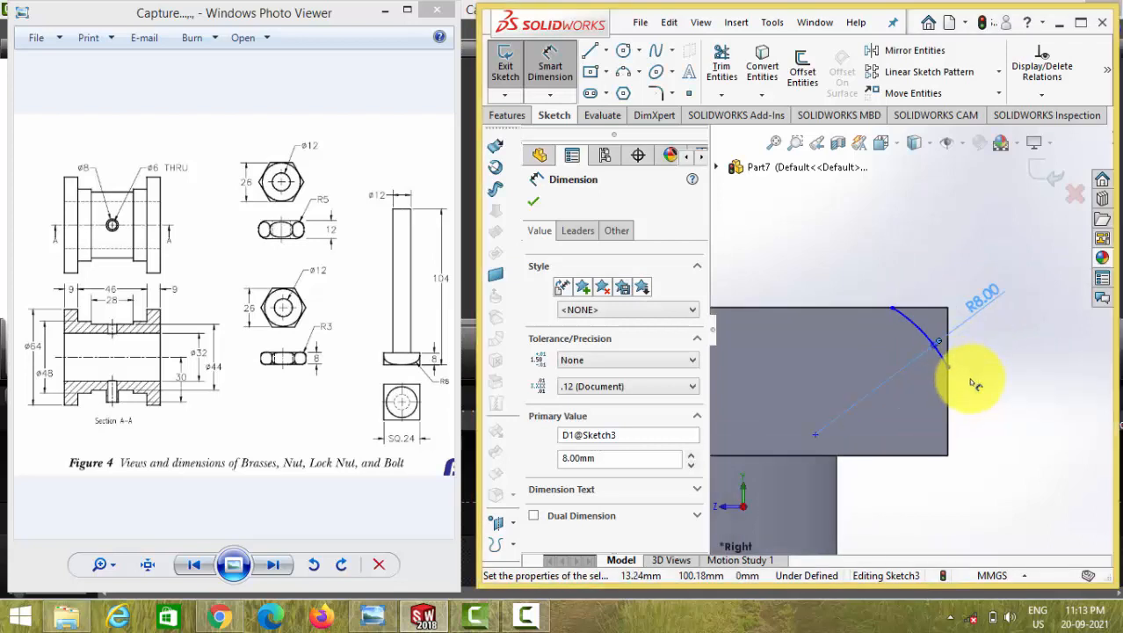
Move the arc's centre point slightly towards the head's outer side, keeping both arc ends on the head's edges.
left_click(817, 439)
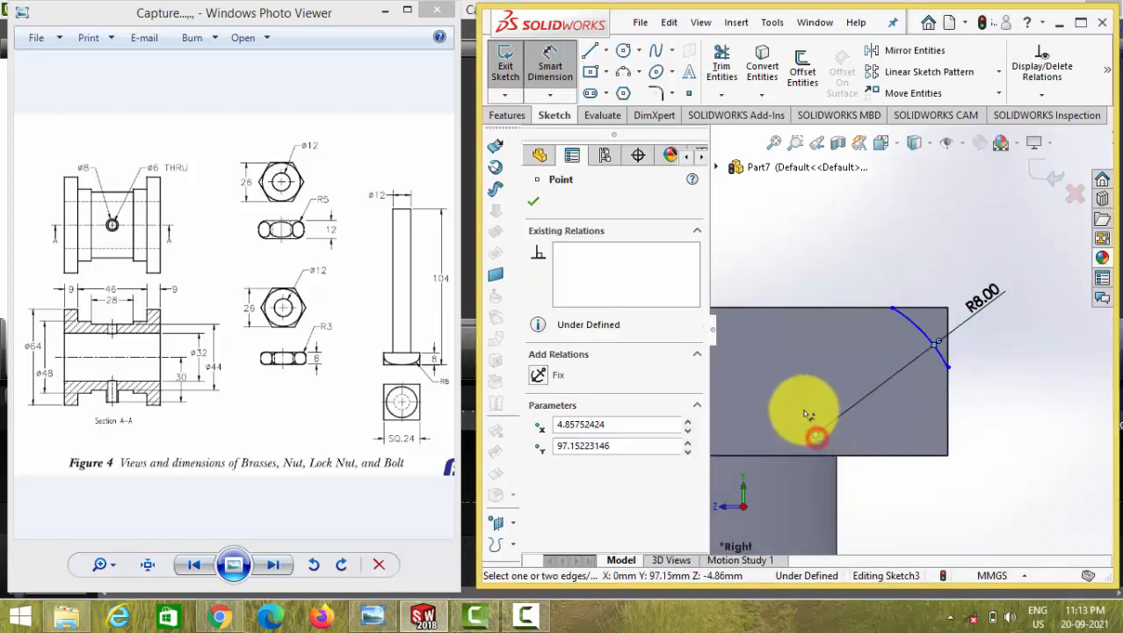
left_click(817, 440)
left_click(817, 439)
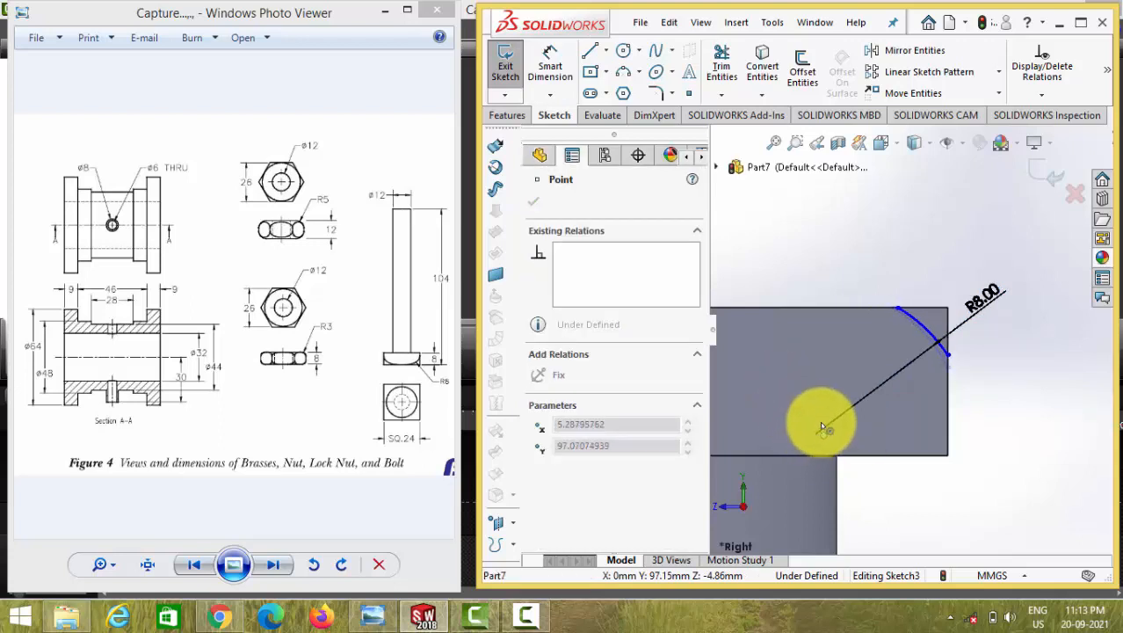
left_click(1033, 427)
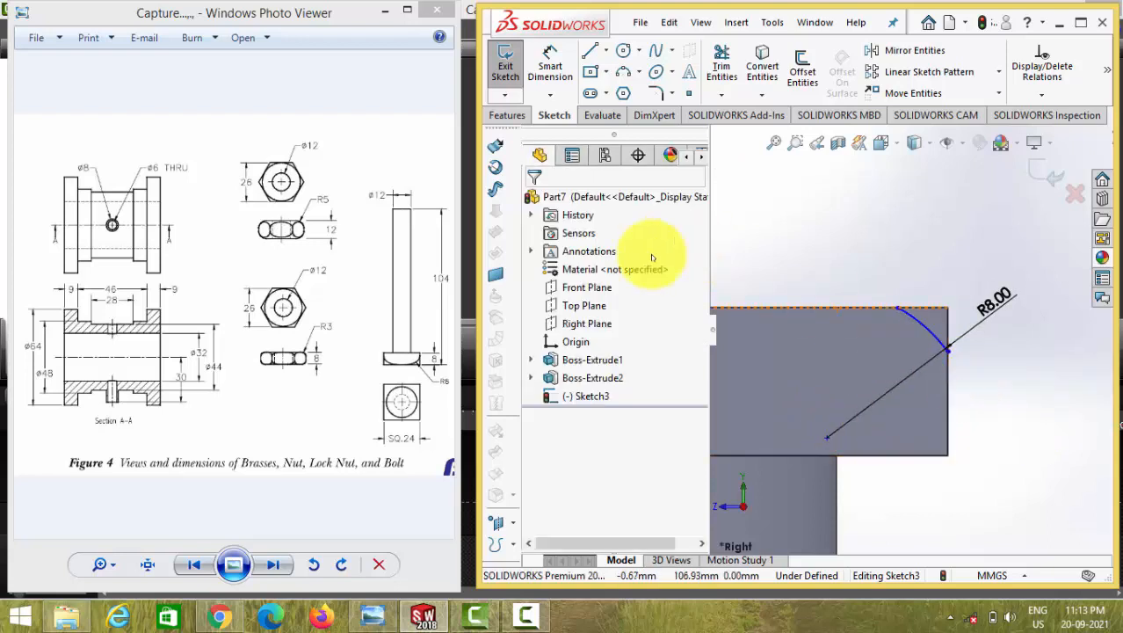
Close the arc profile with two lines running from its ends along the head's edges to the corner.
left_click(586, 52)
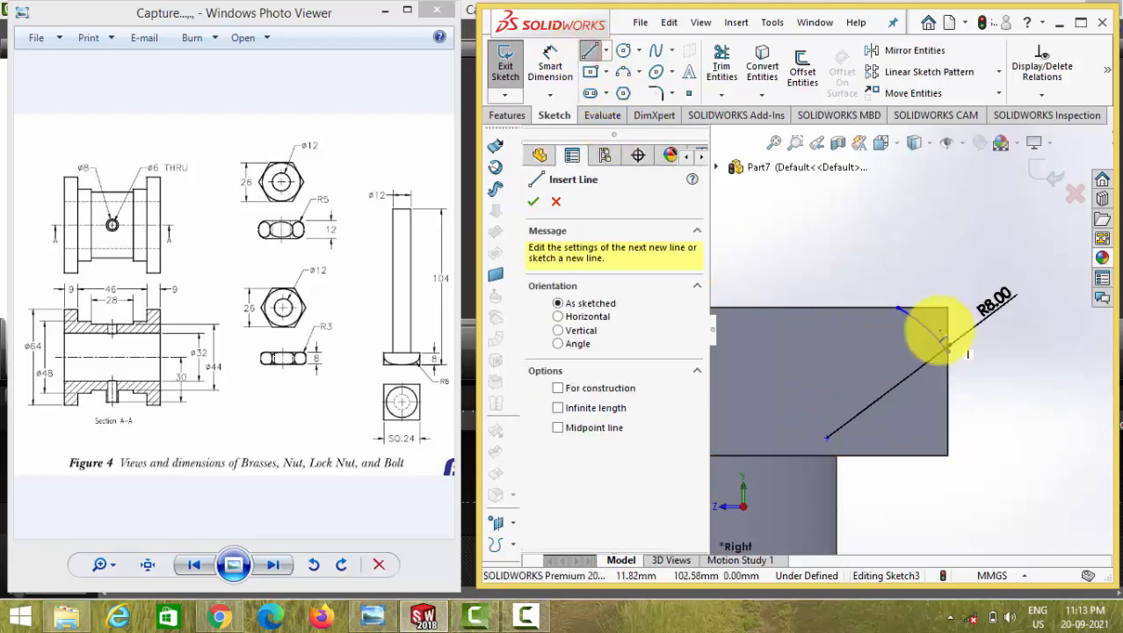
left_click(902, 310)
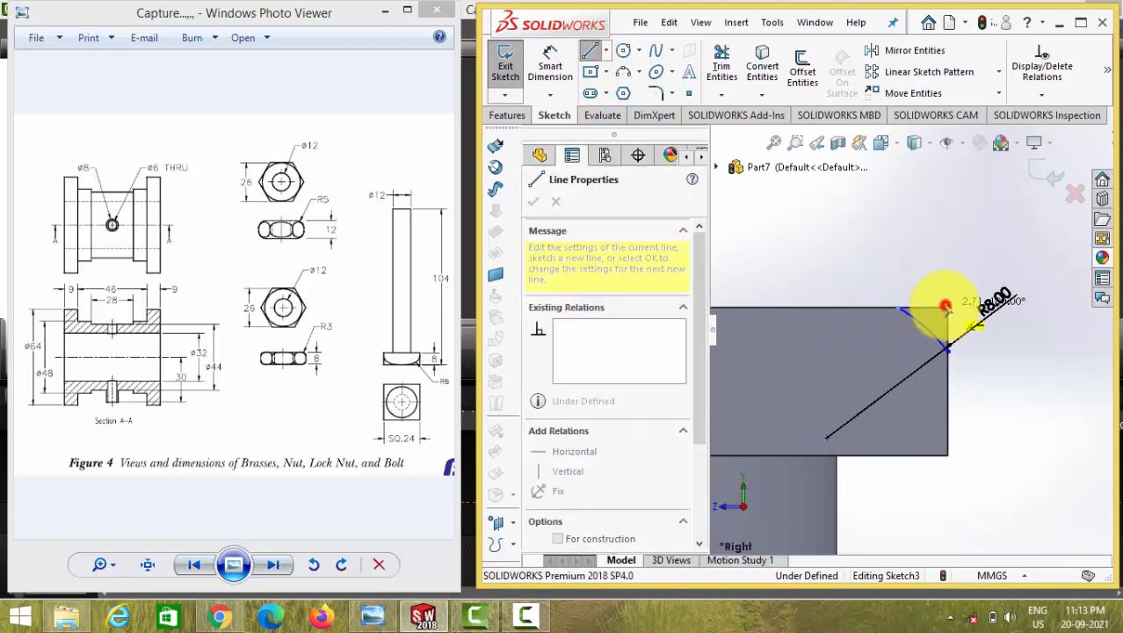
scroll(926, 308, "up", 2)
key("Escape")
Draw a vertical centerline about 15 mm long upward from the midpoint of the bolt head's underside.
left_click(555, 115)
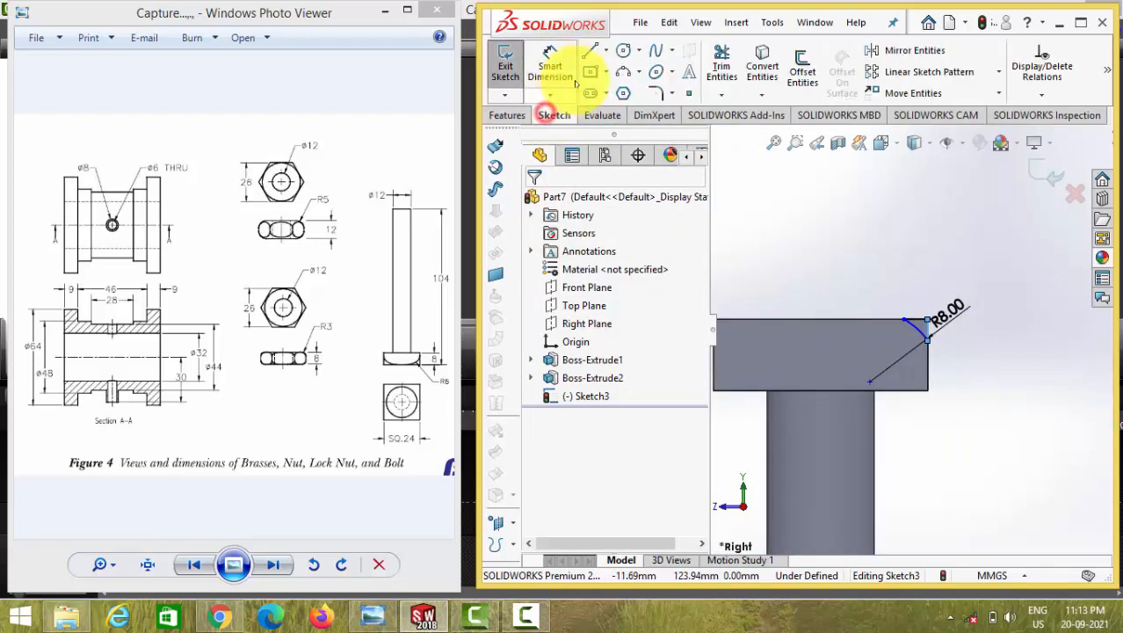
left_click(606, 50)
left_click(631, 93)
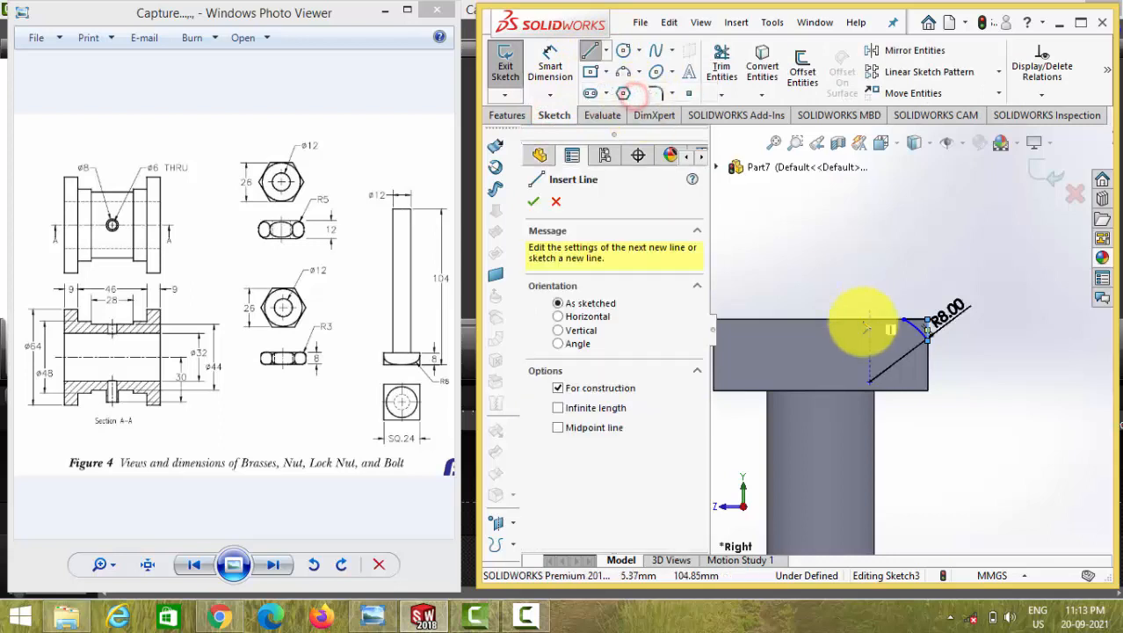
left_click(820, 393)
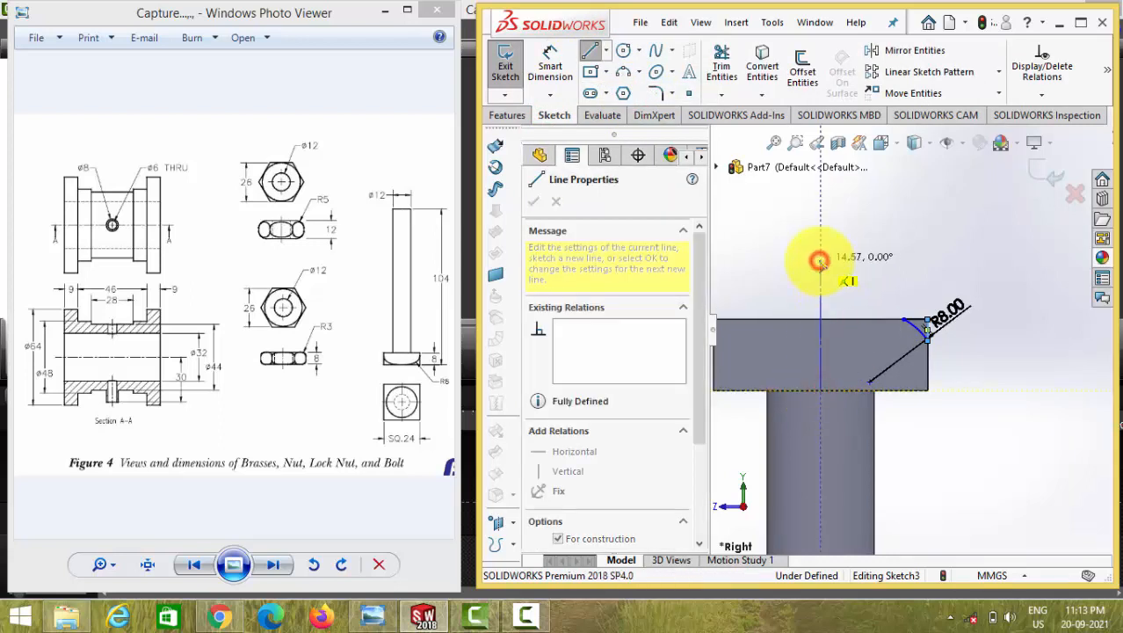
left_click(819, 261)
key("Escape")
key("Escape")
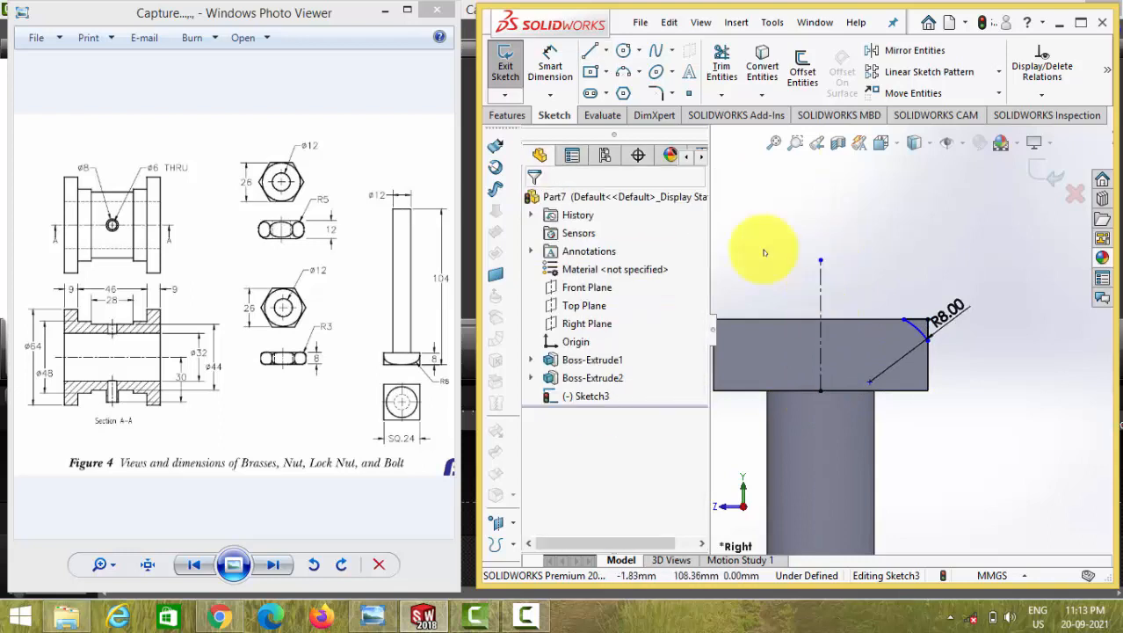
Try to revolve-cut the corner profile 360 degrees around the vertical centerline.
left_click(509, 115)
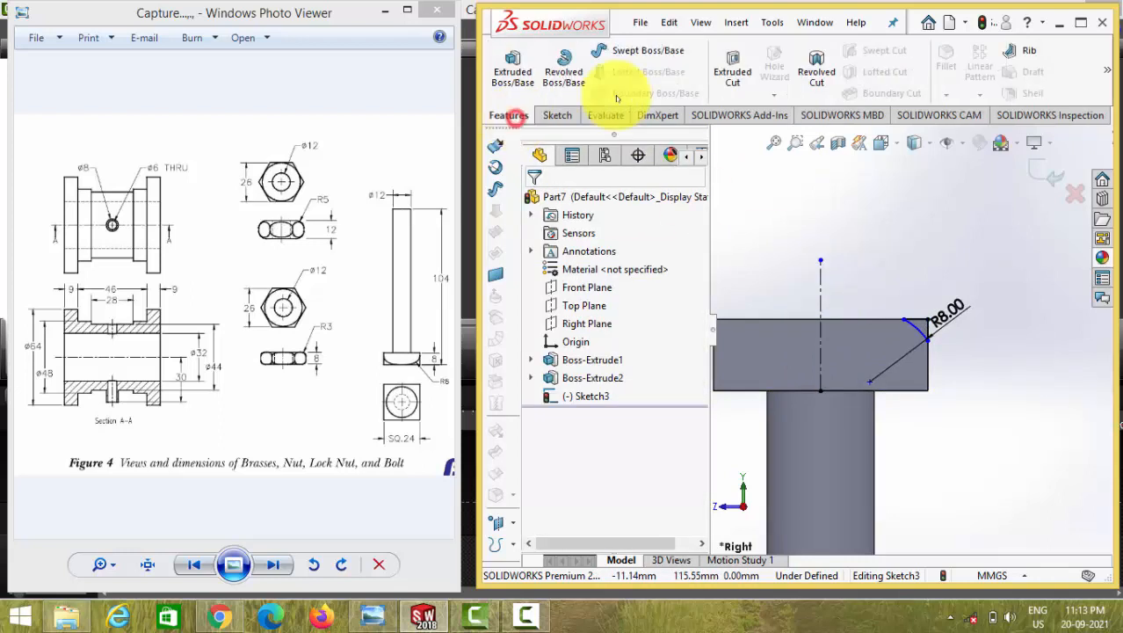
left_click(819, 72)
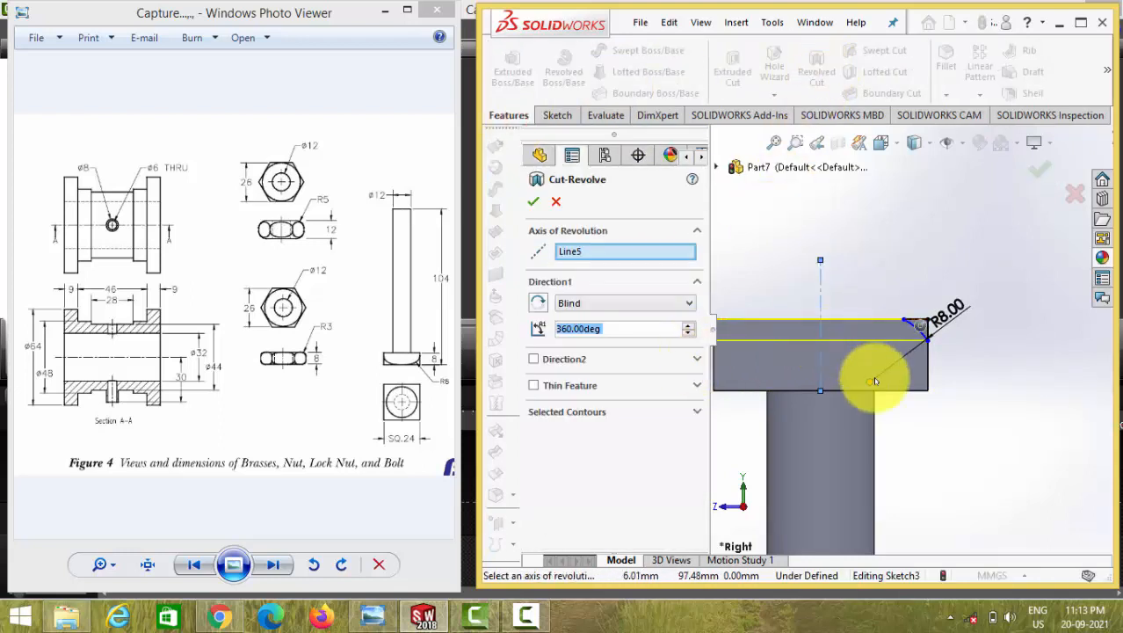
left_click(535, 201)
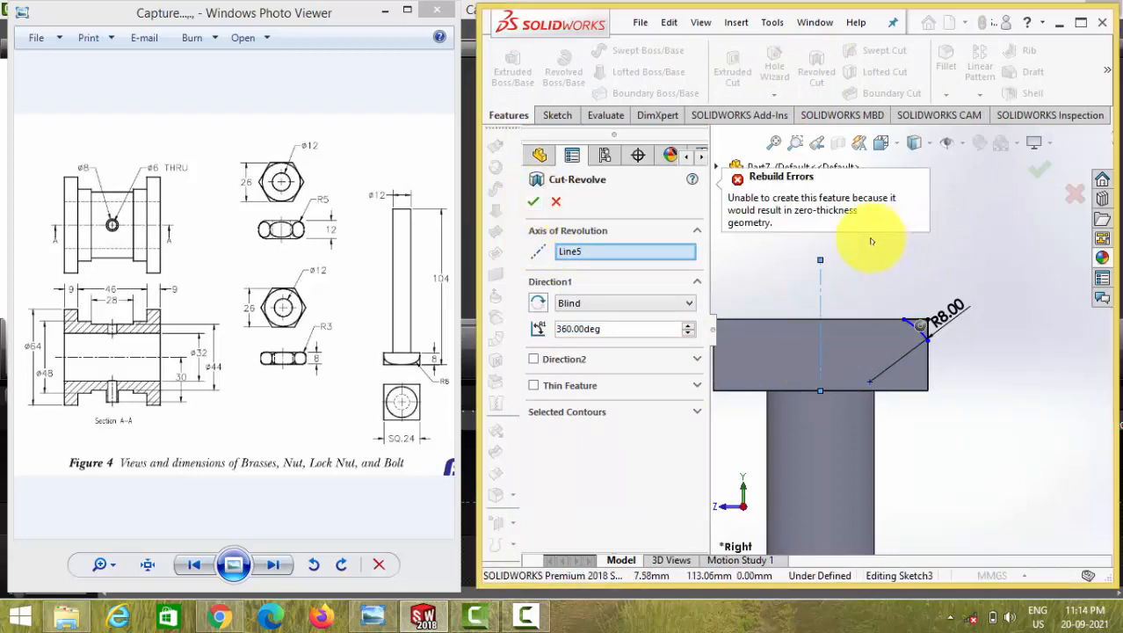
left_click(533, 203)
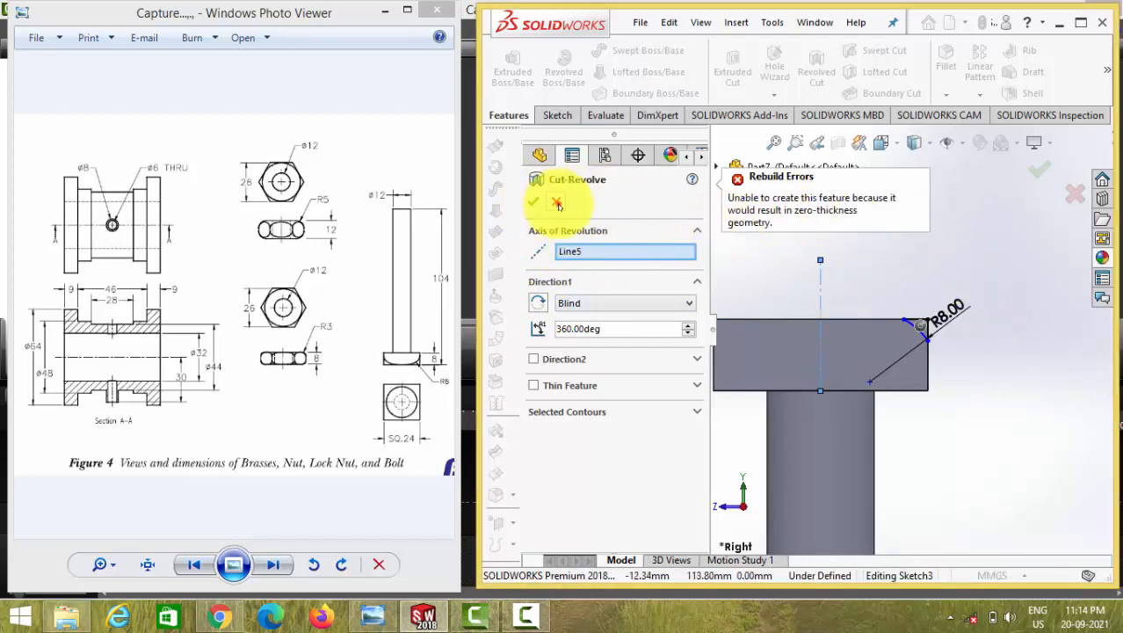
left_click(557, 204)
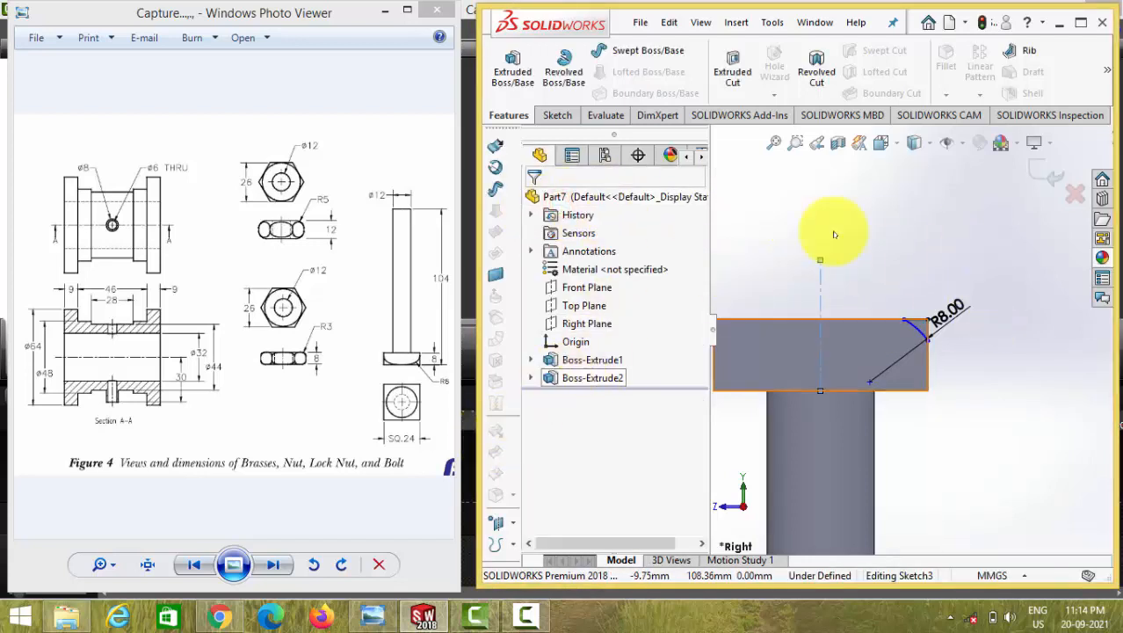
Draw four lines outside the head corner joining the arc's ends, reaching about 1.3 mm above the head and 3 mm beyond its side.
left_click(557, 115)
scroll(961, 321, "down", 2)
scroll(823, 332, "down", 3)
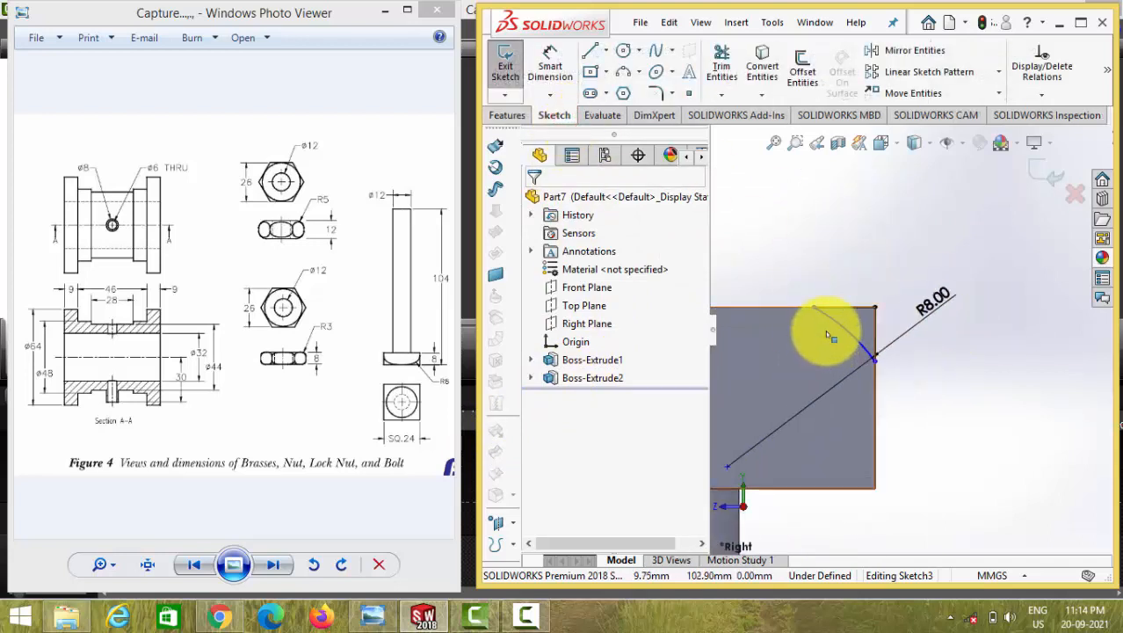
left_click(590, 53)
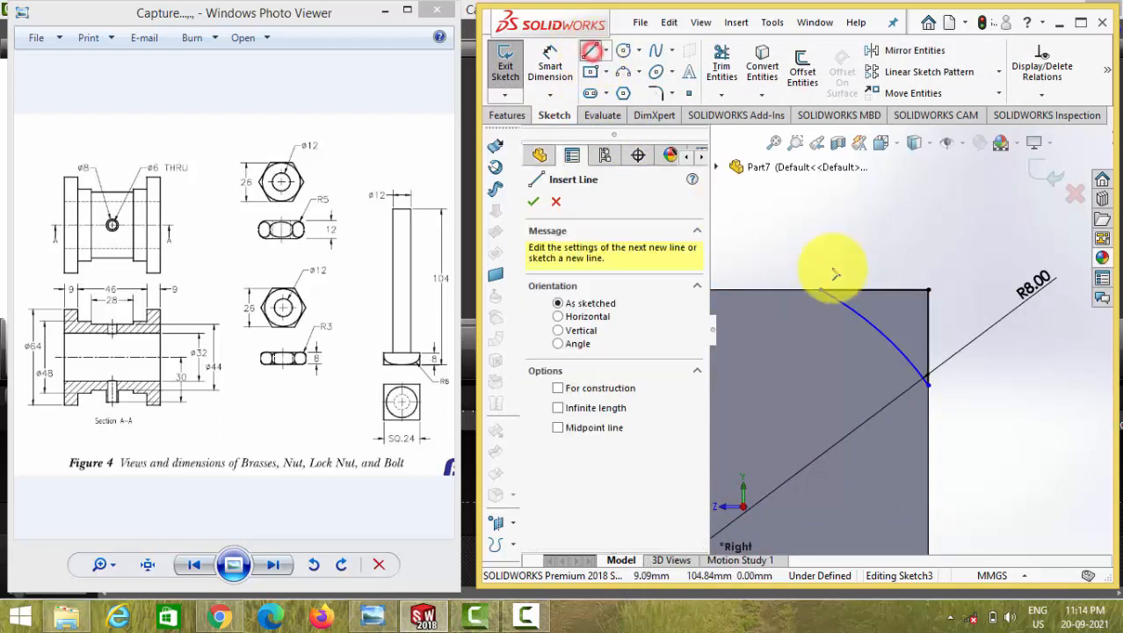
left_click(821, 290)
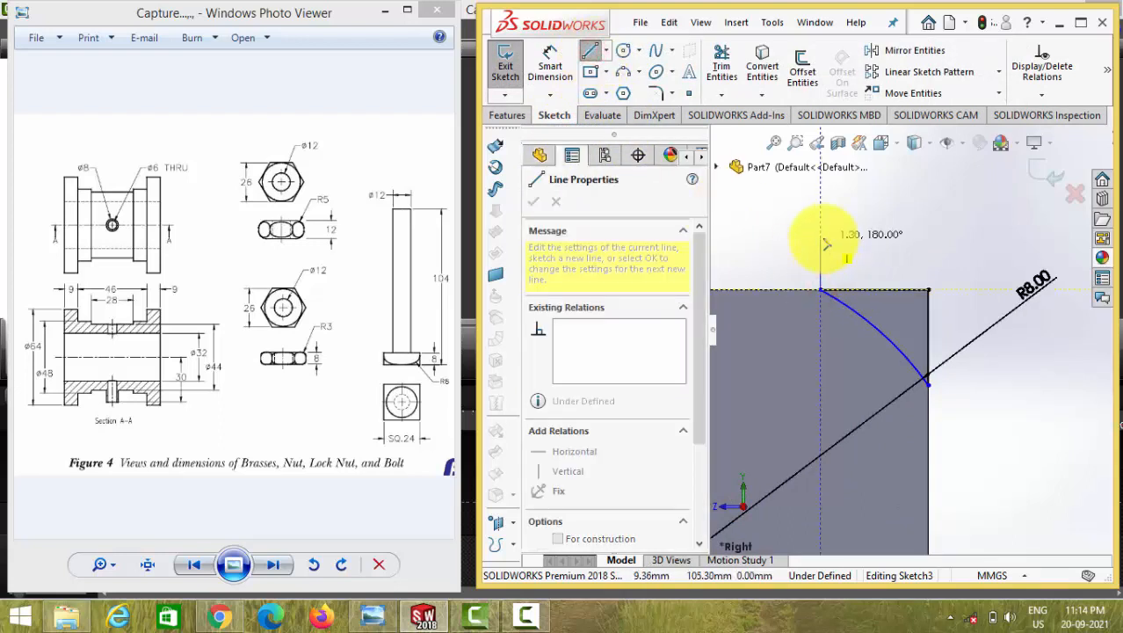
left_click(822, 238)
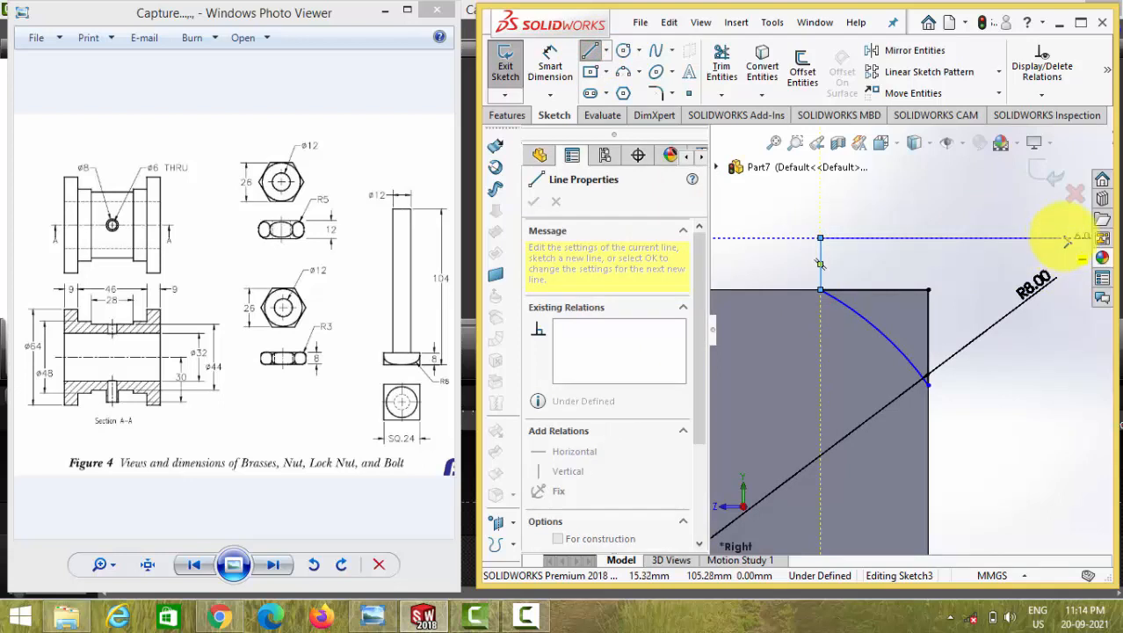
left_click(1064, 237)
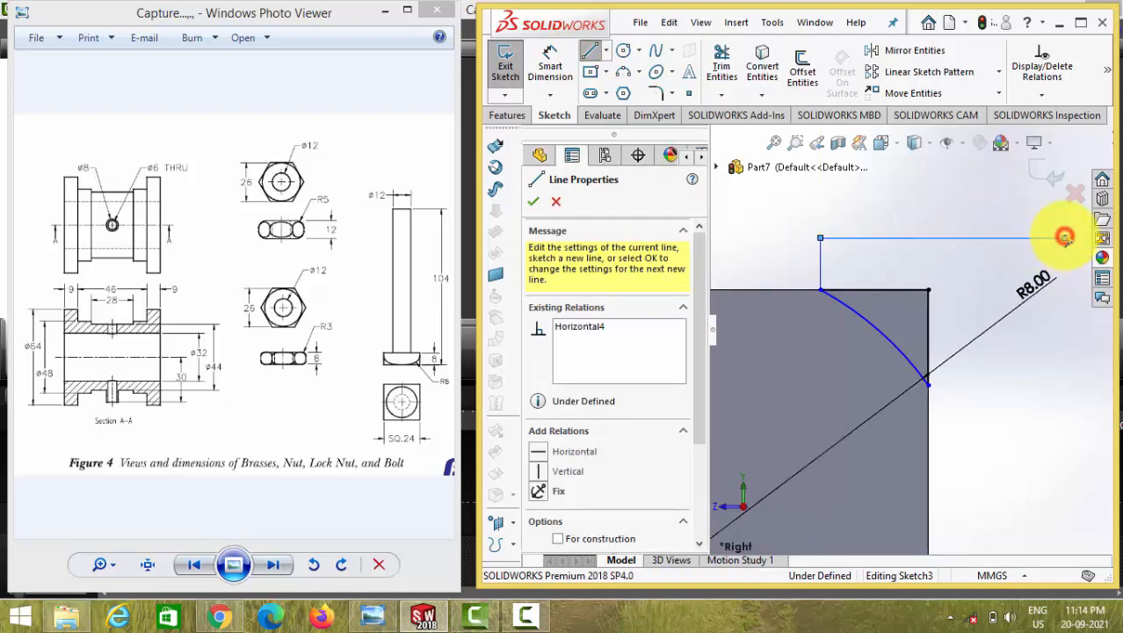
left_click(1059, 383)
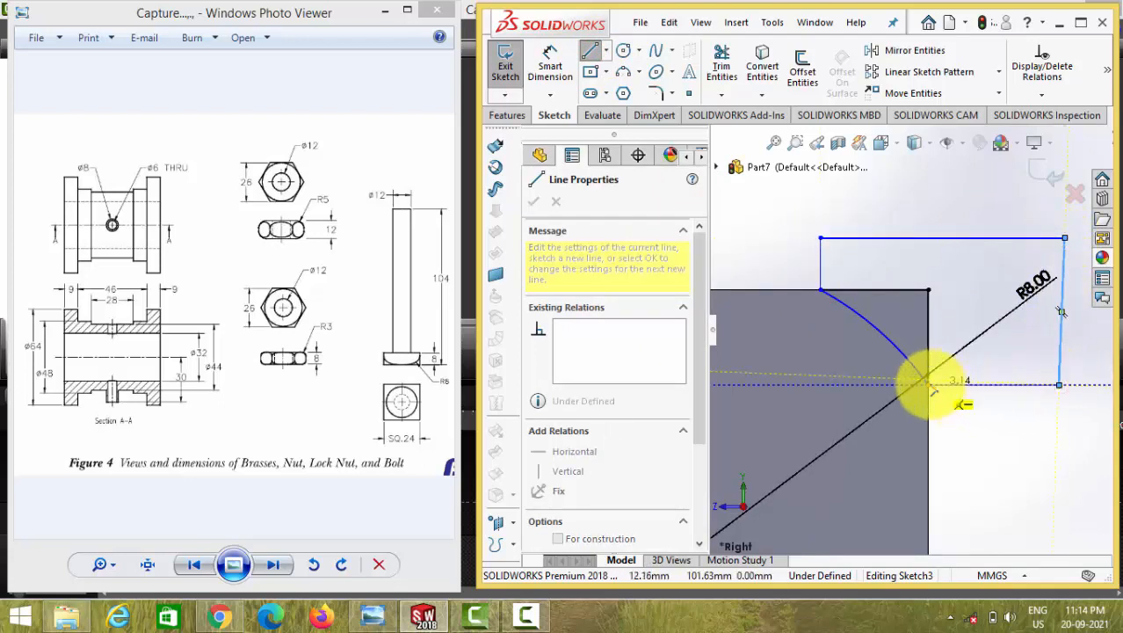
left_click(927, 384)
Trim the two inner corner lines along the head's edges and revolve-cut the closed profile 360 degrees around the vertical centerline.
left_click(721, 63)
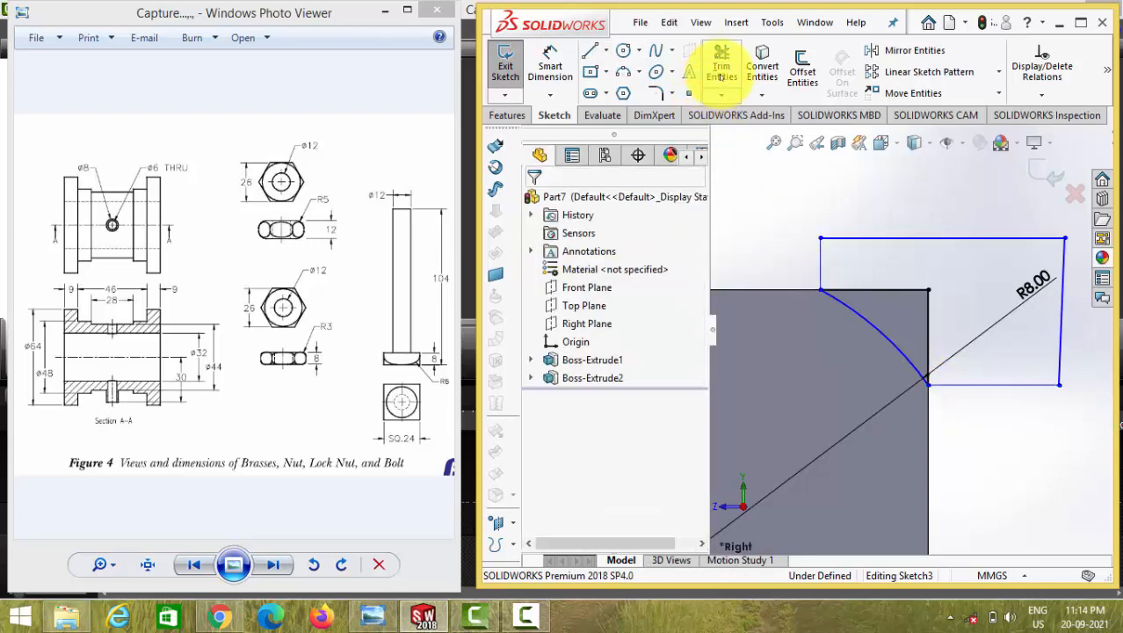
left_click_drag(897, 274, 941, 335)
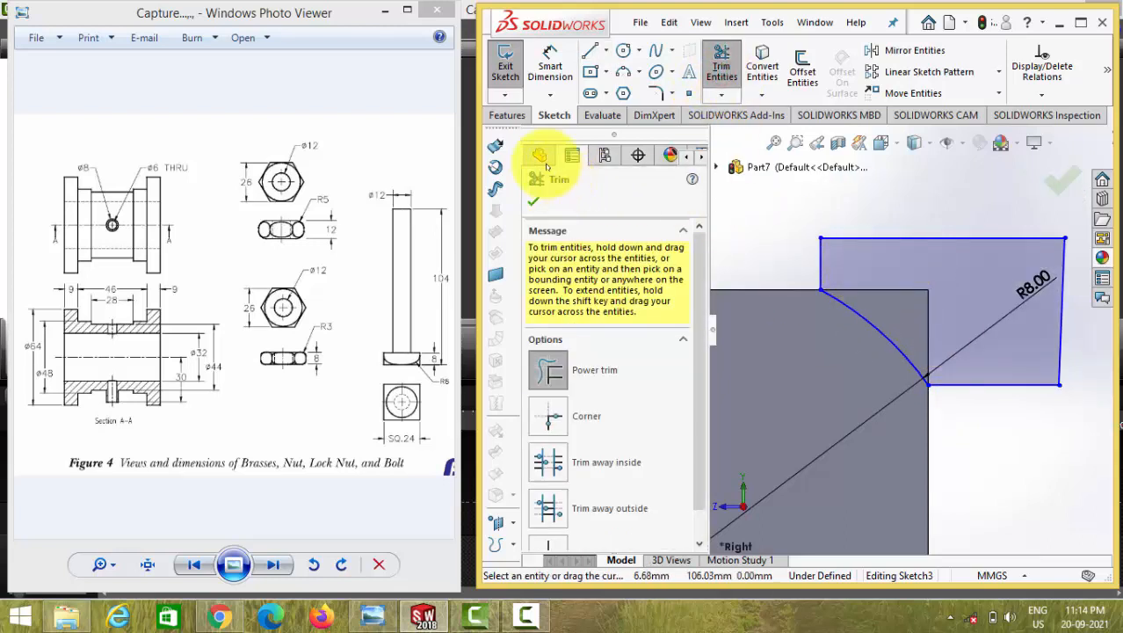
left_click(508, 115)
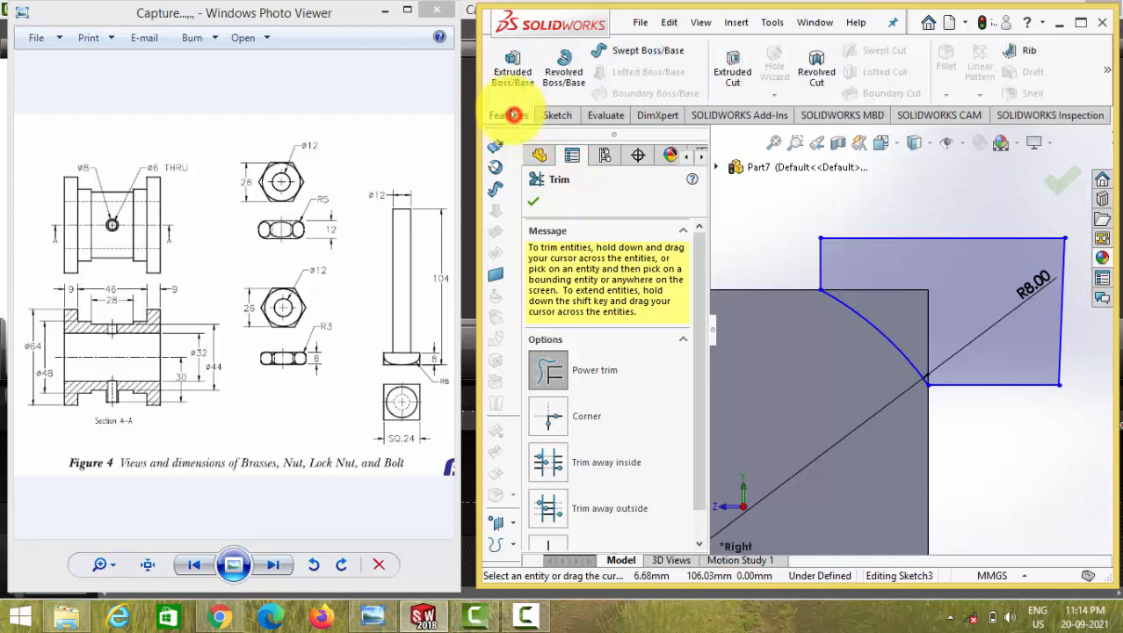
left_click(816, 69)
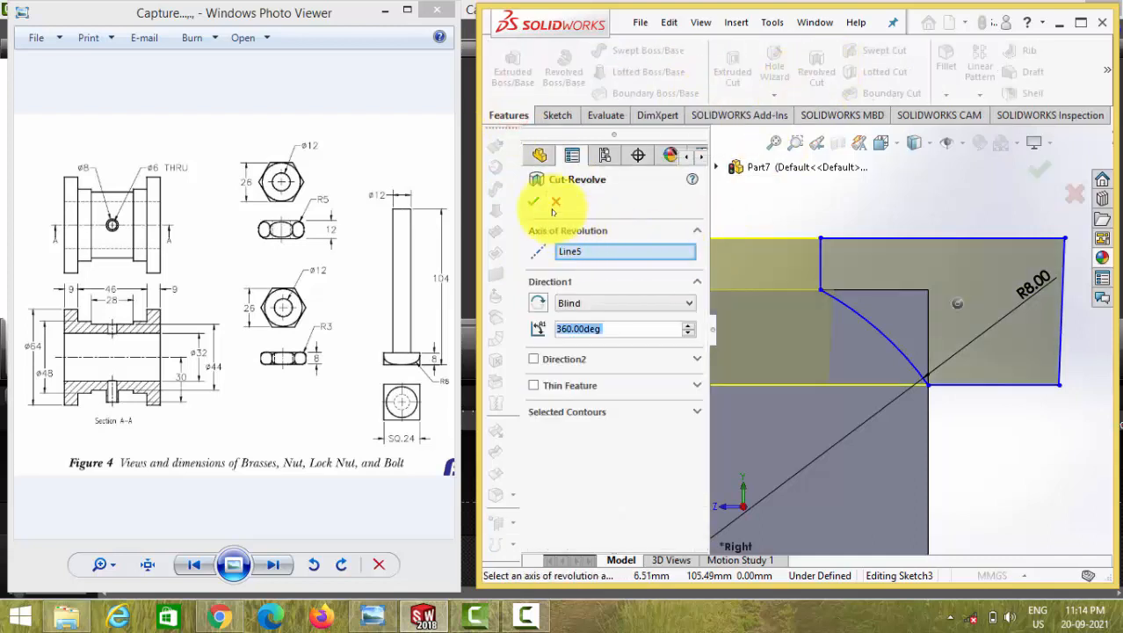
left_click(532, 204)
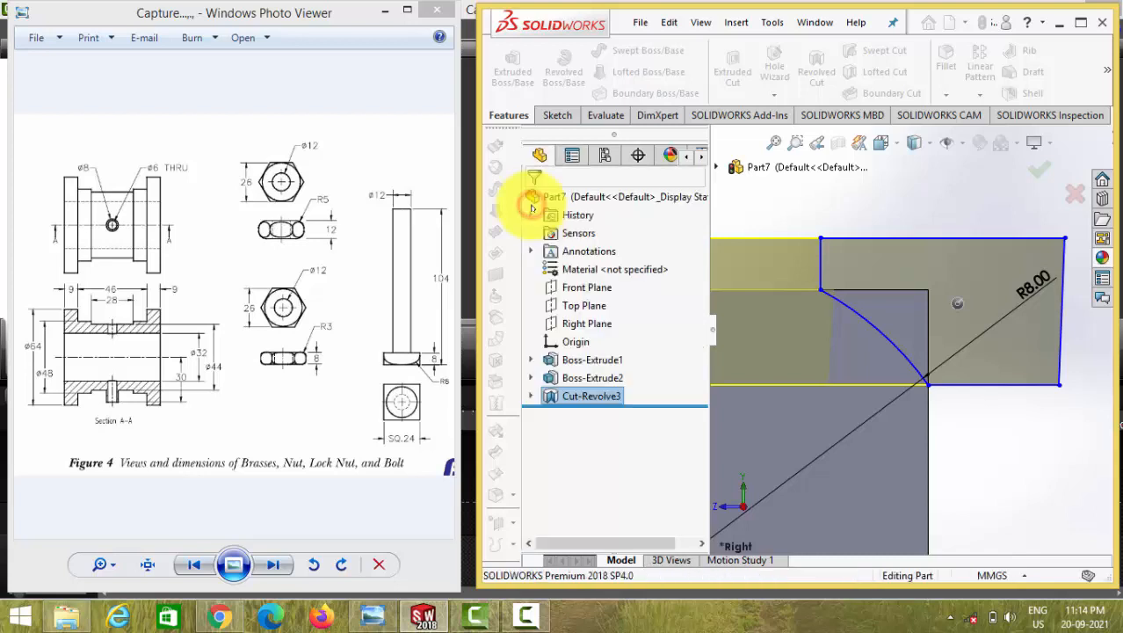
Edit the revolved cut's sketch to move the profile's outer side farther outward, past the square head's corners, and rebuild the cut.
left_click(897, 145)
left_click(977, 191)
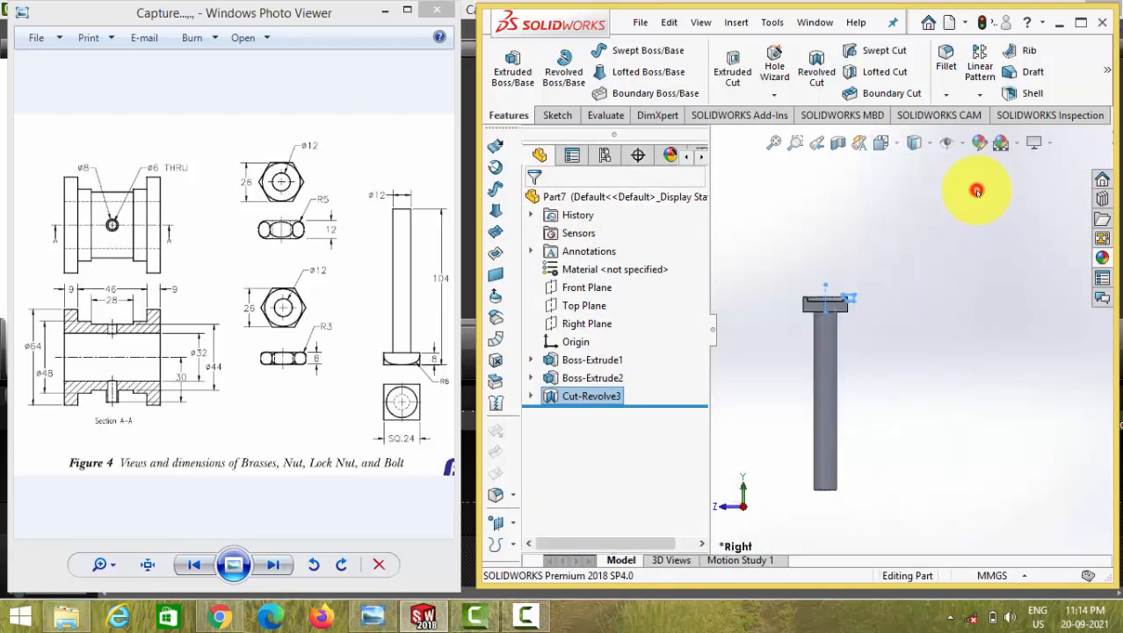
key("ctrl+7")
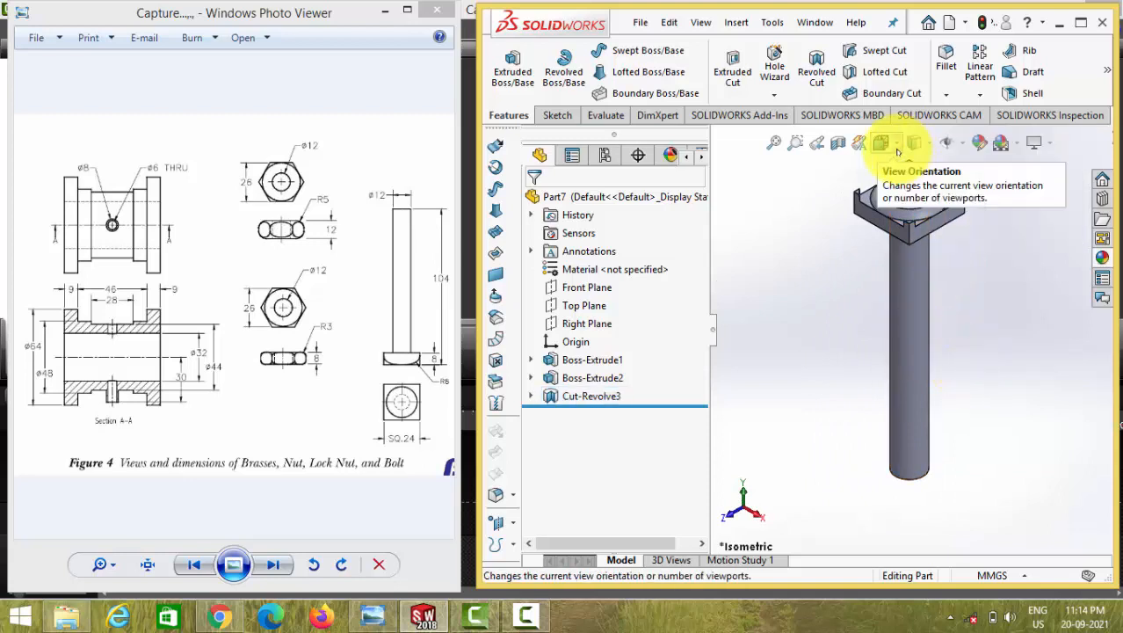
left_click(897, 149)
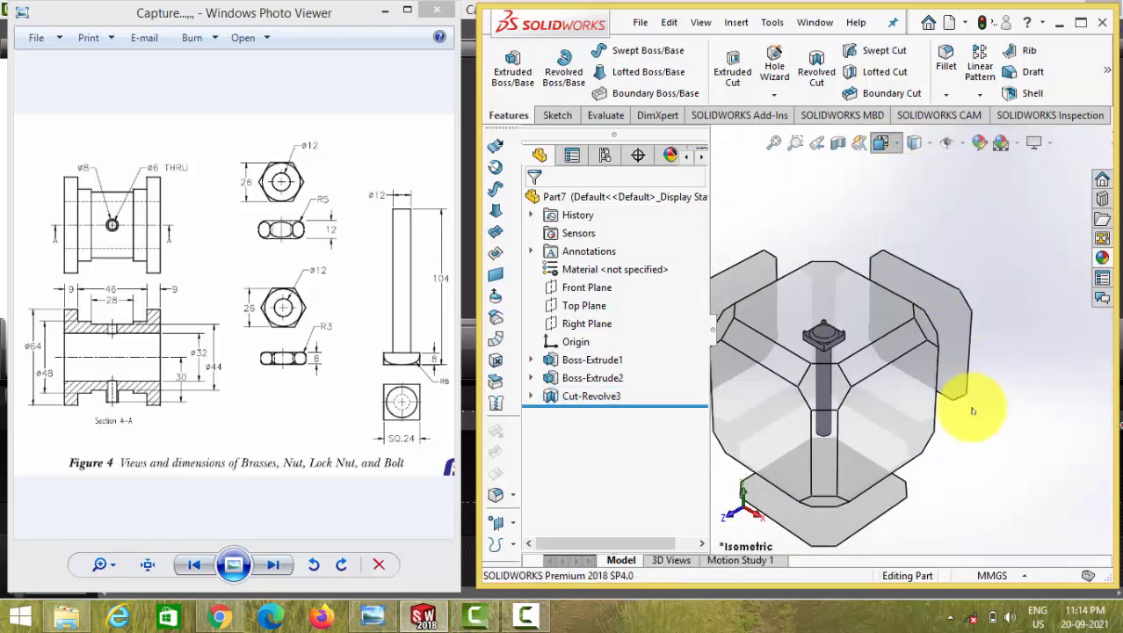
left_click(534, 397)
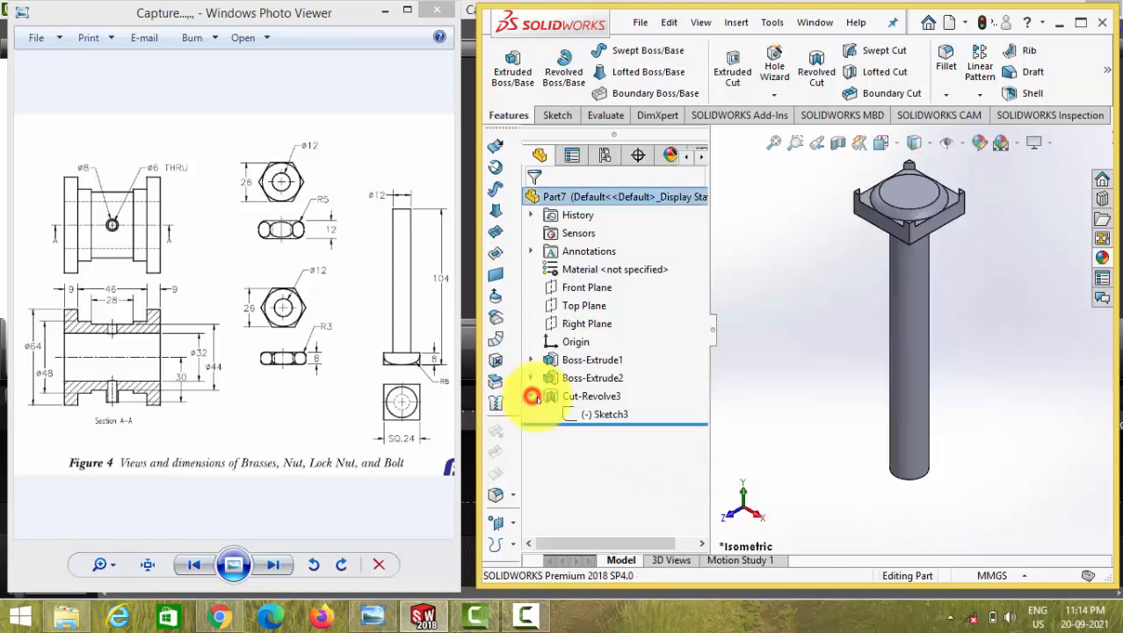
left_click(615, 414)
left_click(632, 372)
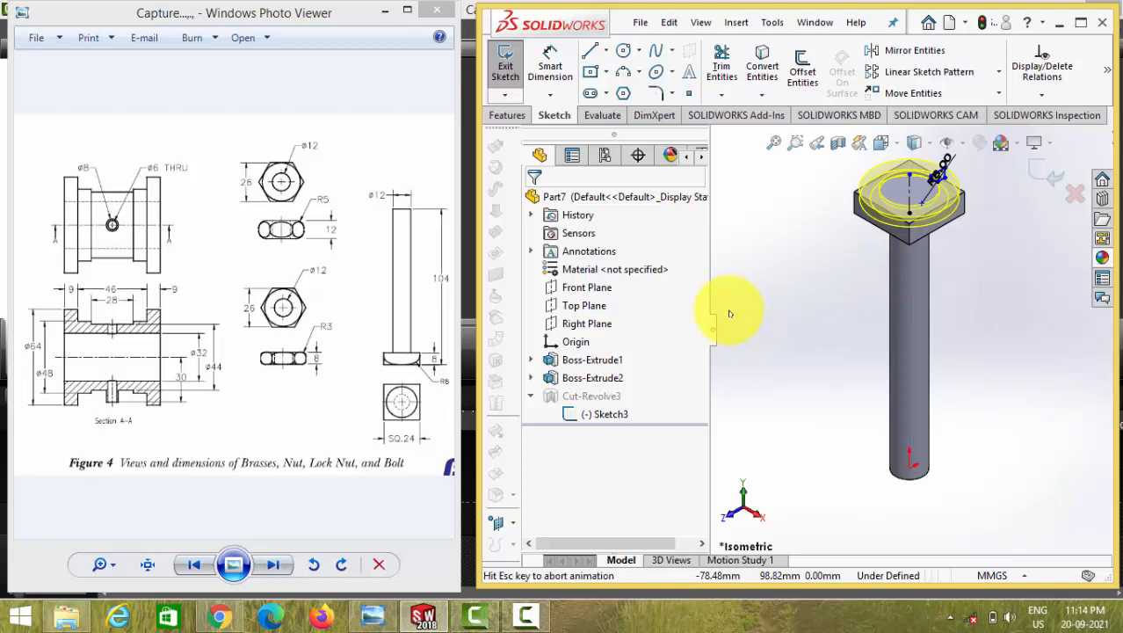
left_click(1023, 297)
left_click(1037, 297)
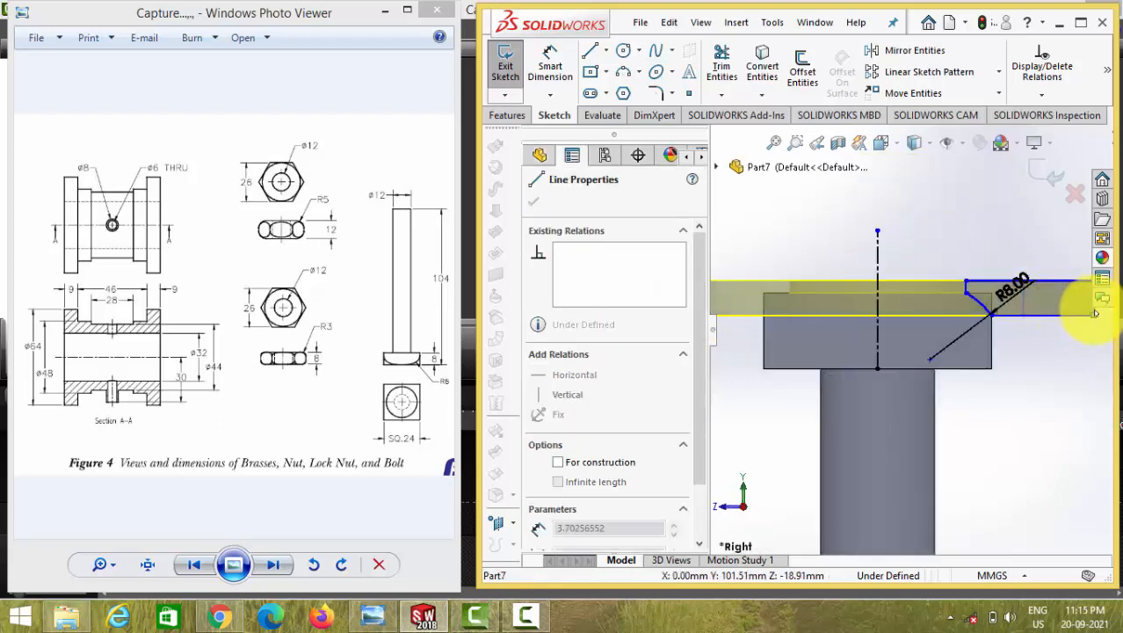
left_click(1054, 173)
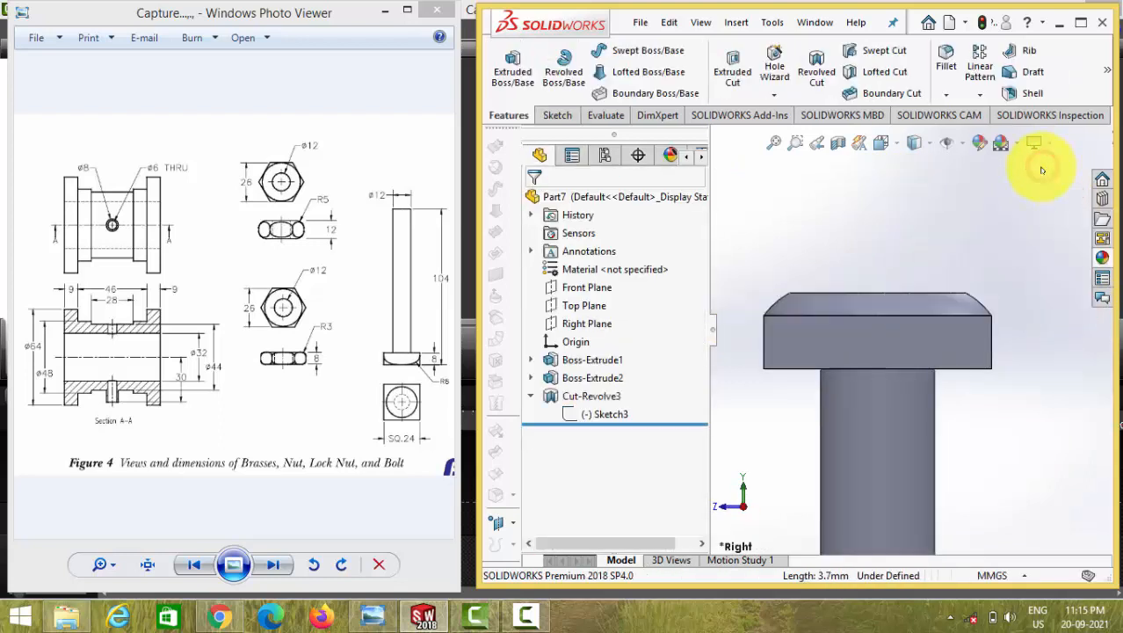
Show the finished bolt in isometric view and save the part as "bolt" in the Assembly folder.
scroll(966, 223, "up", 4)
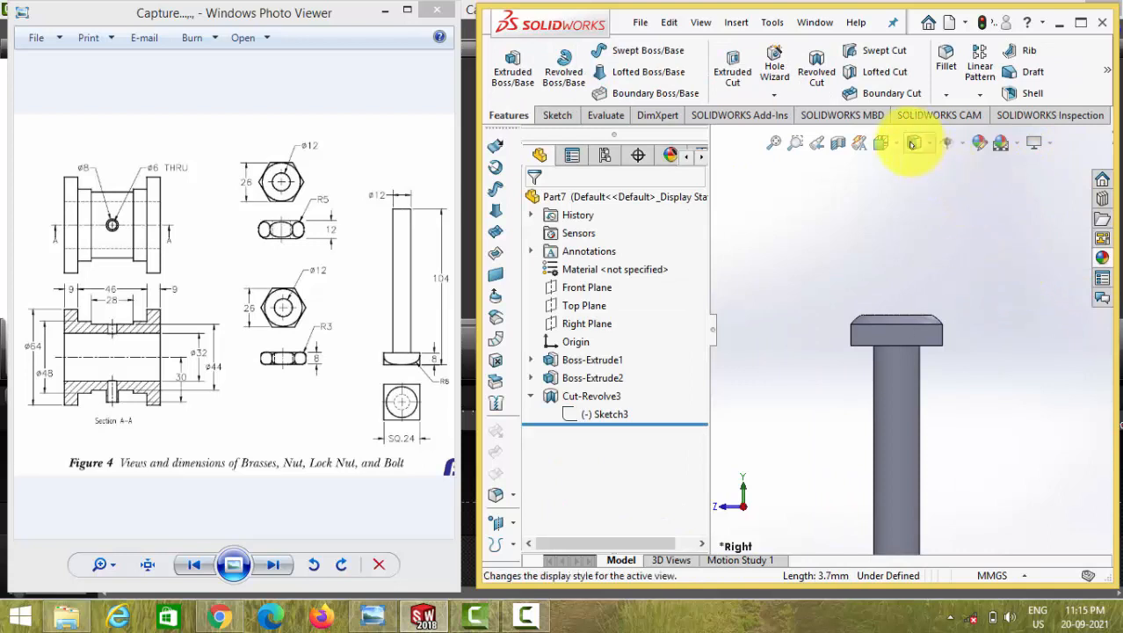
left_click(914, 144)
left_click(970, 188)
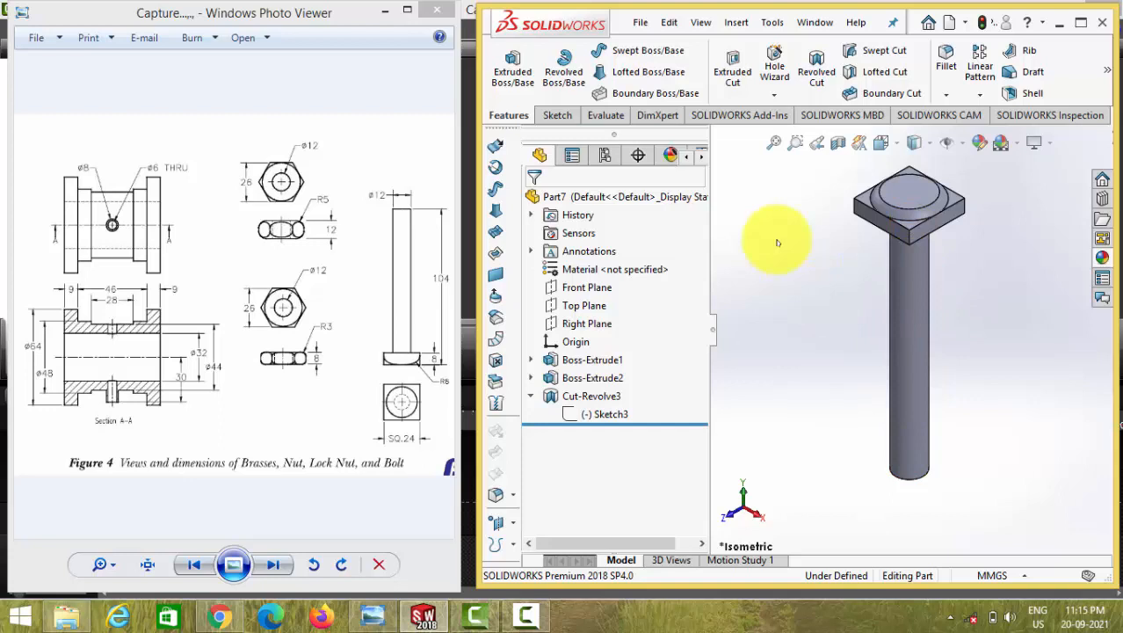
left_click(640, 22)
left_click(669, 202)
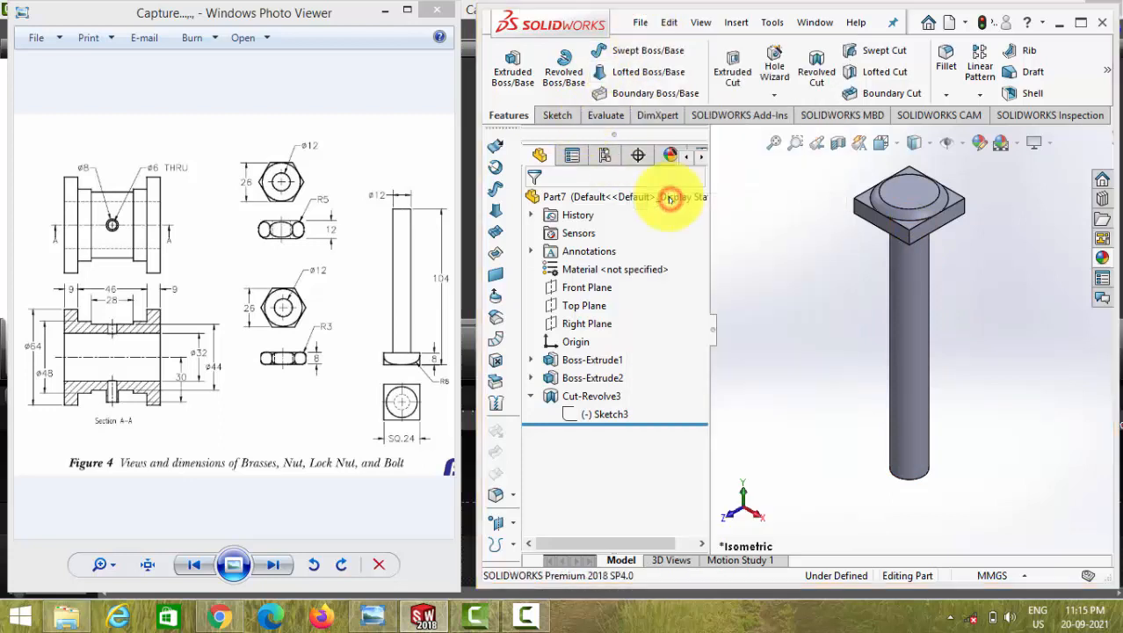
type("bo")
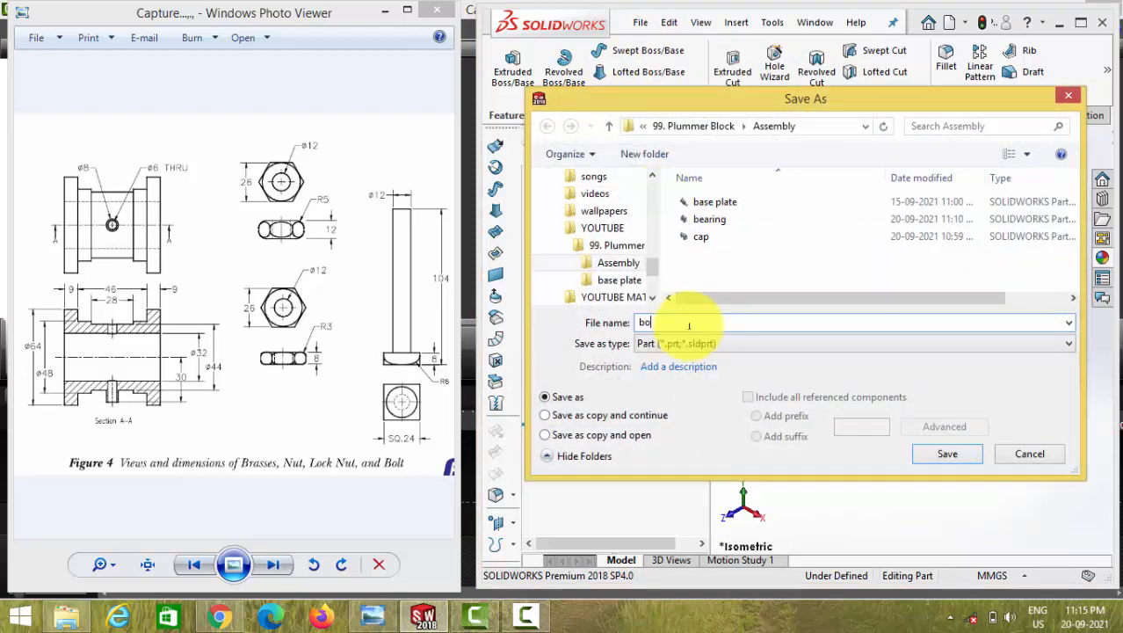
type("lt")
key("Return")
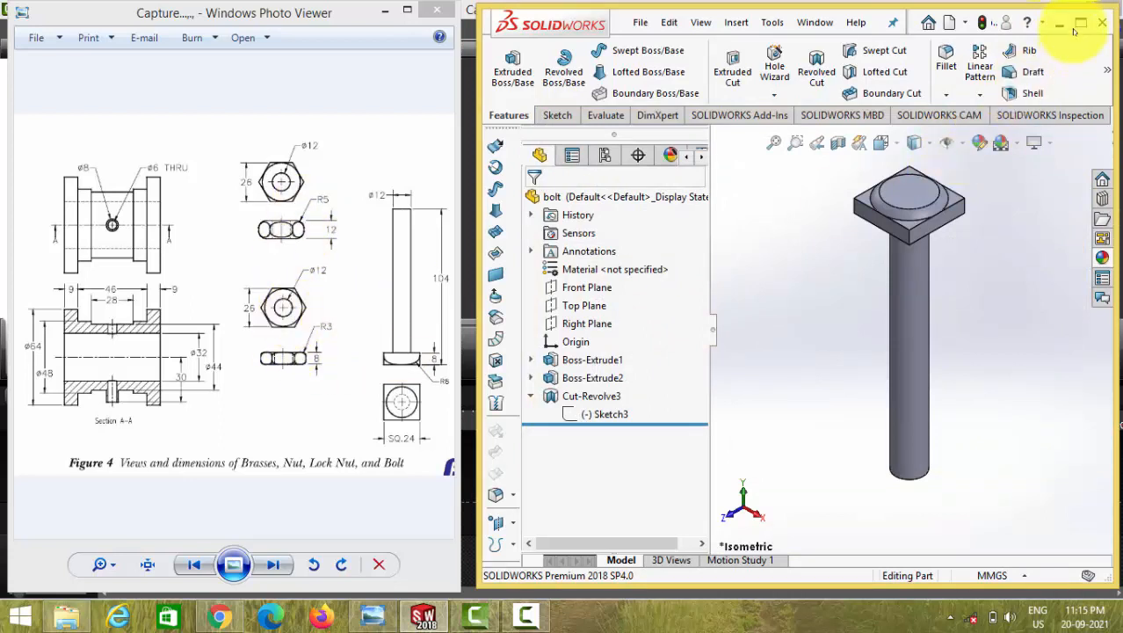
Create a new part document and arrange its window beside the reference drawing.
left_click(350, 14)
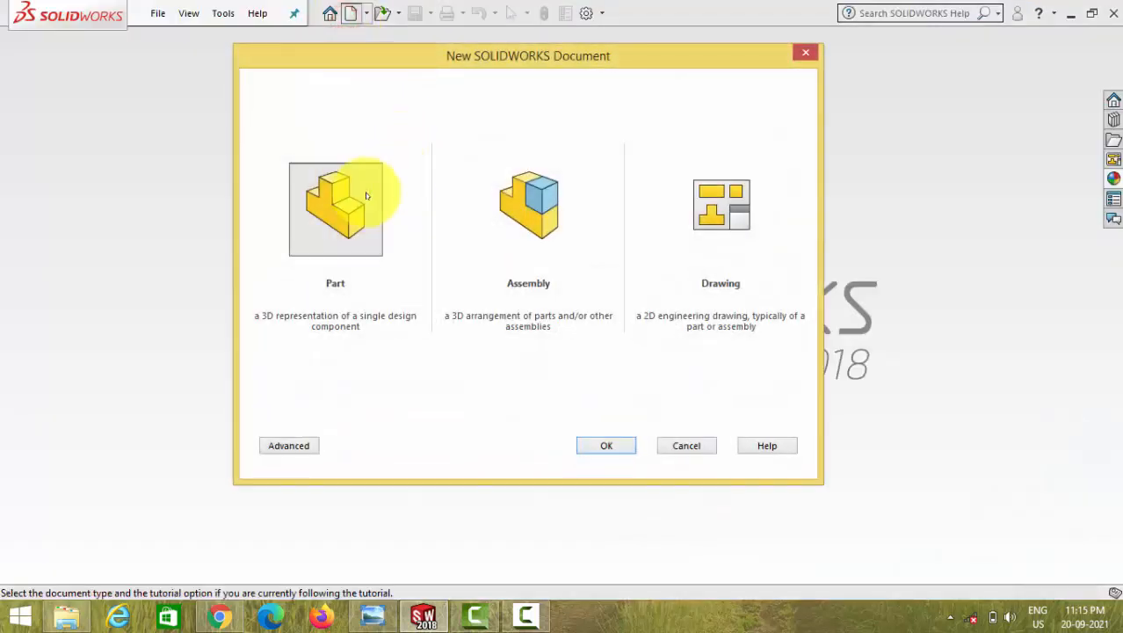
double_click(364, 193)
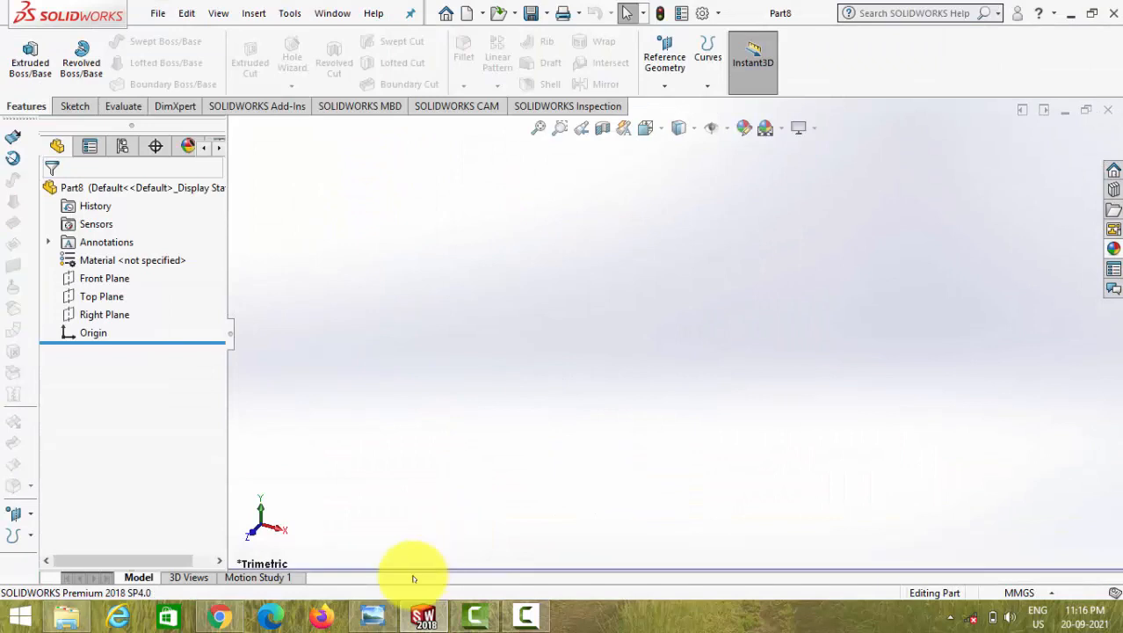
left_click(373, 616)
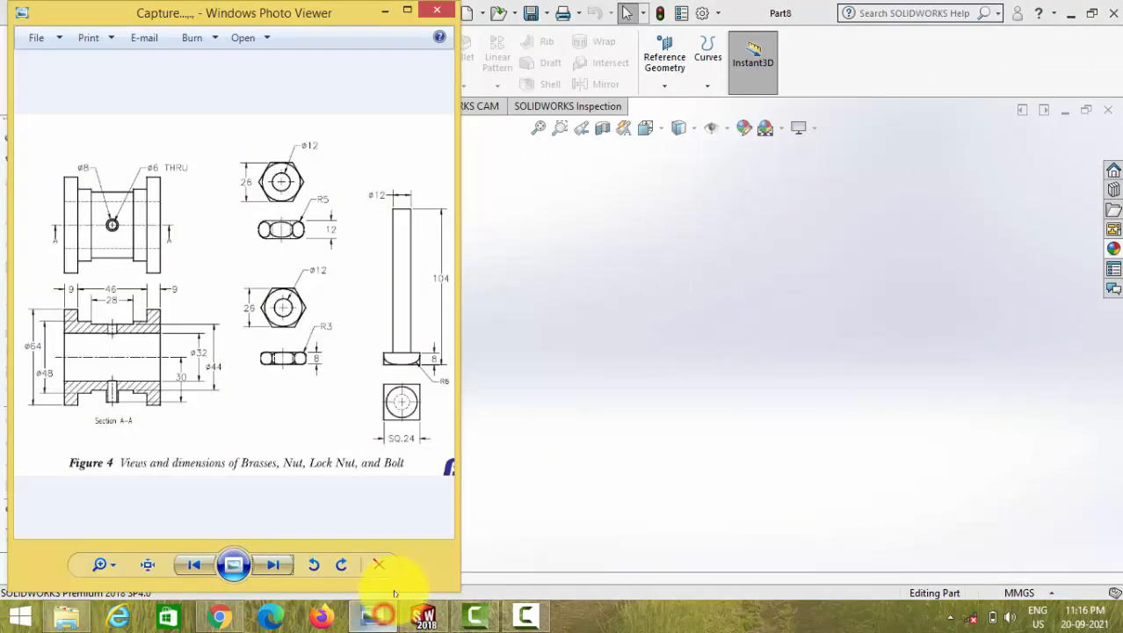
left_click(1092, 16)
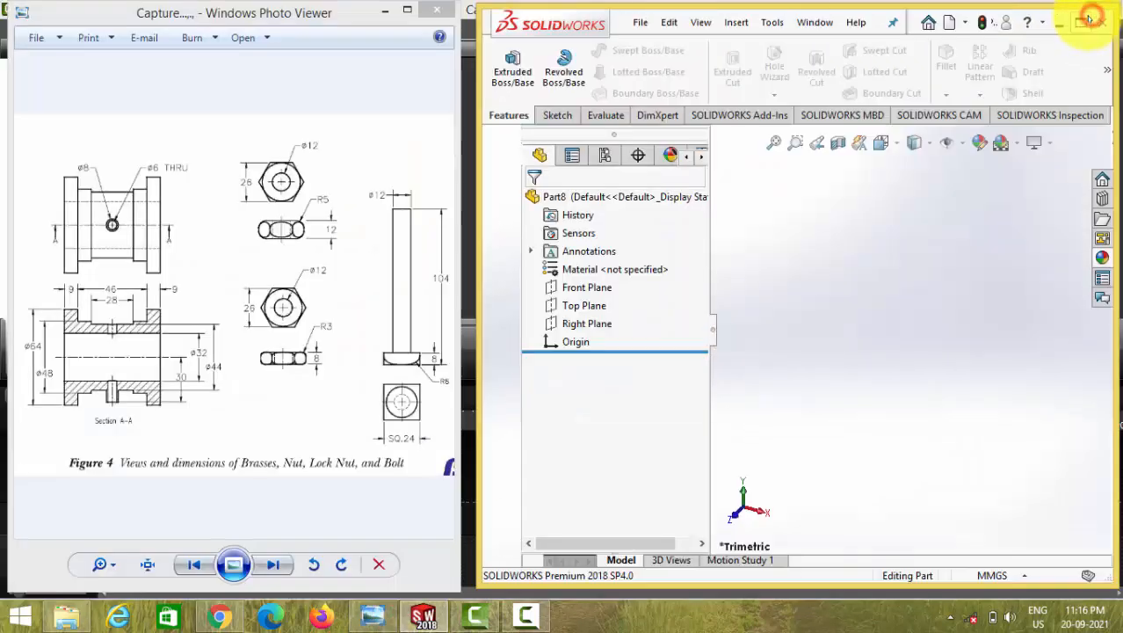
On the Front Plane, sketch a six-sided polygon centred on the origin, with two horizontal sides and an inscribed circle about 68 mm in diameter.
left_click(579, 290)
left_click(592, 267)
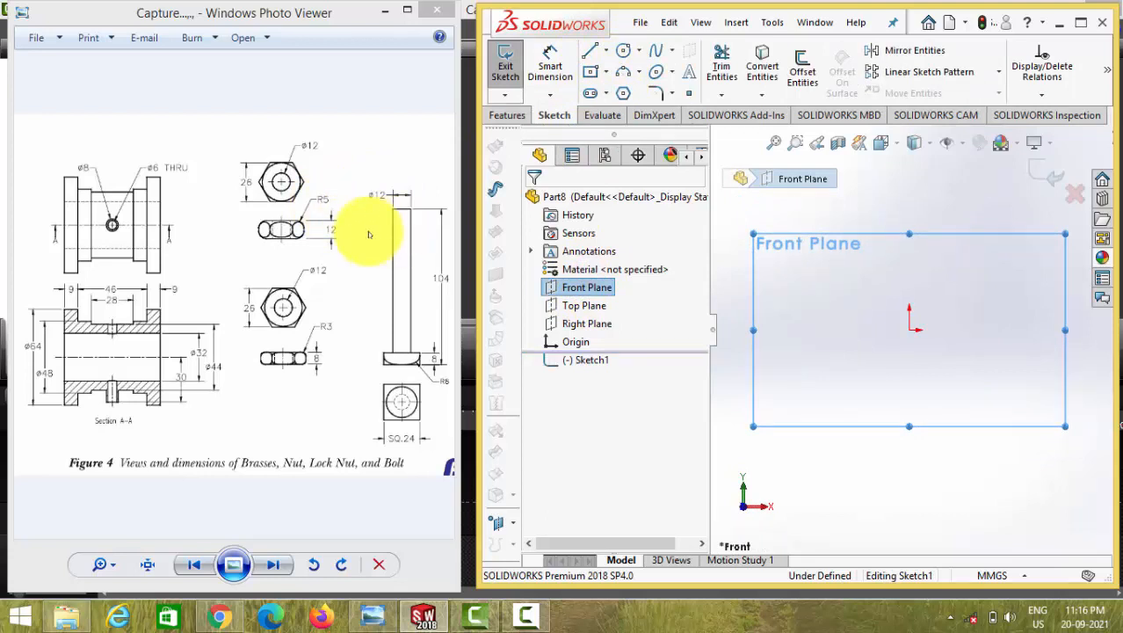
left_click(622, 93)
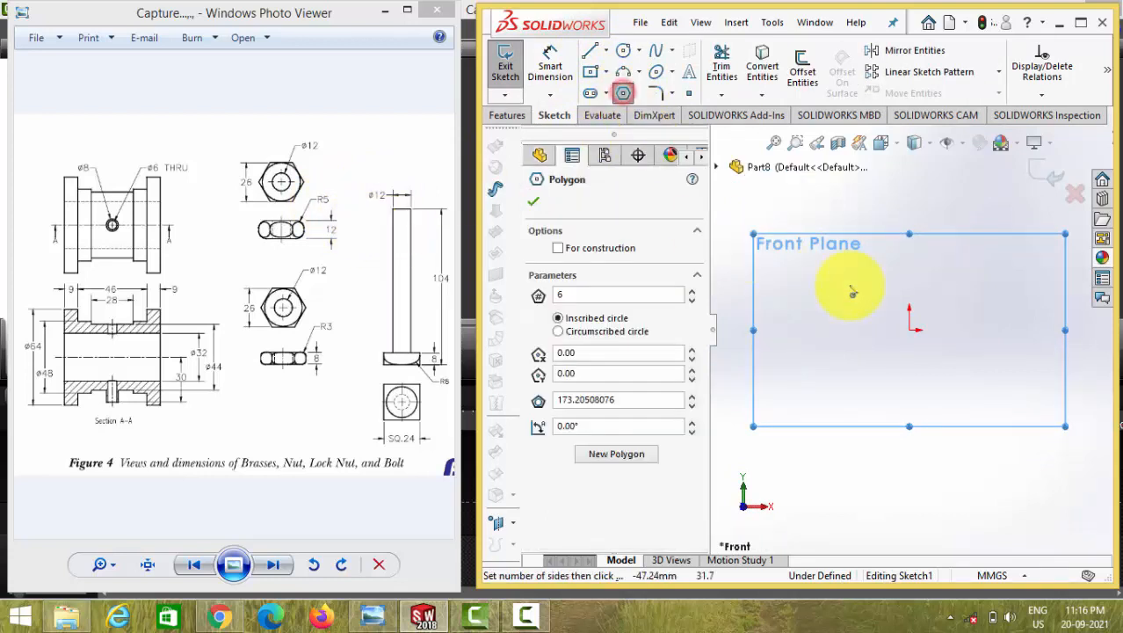
left_click(911, 332)
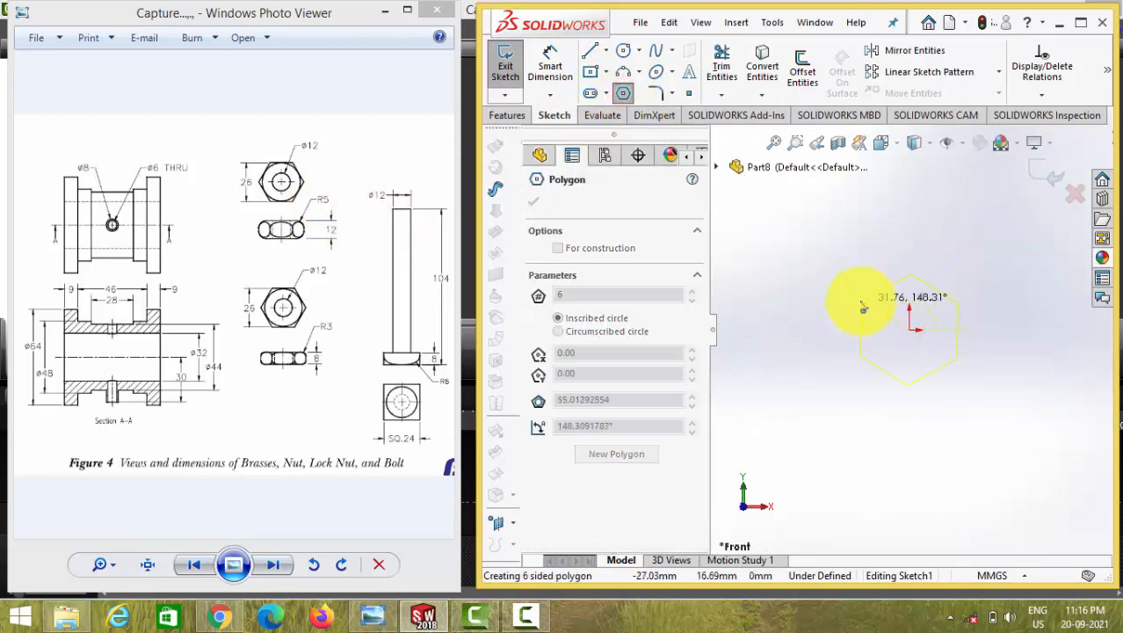
left_click_drag(843, 340, 841, 330)
left_click(321, 313)
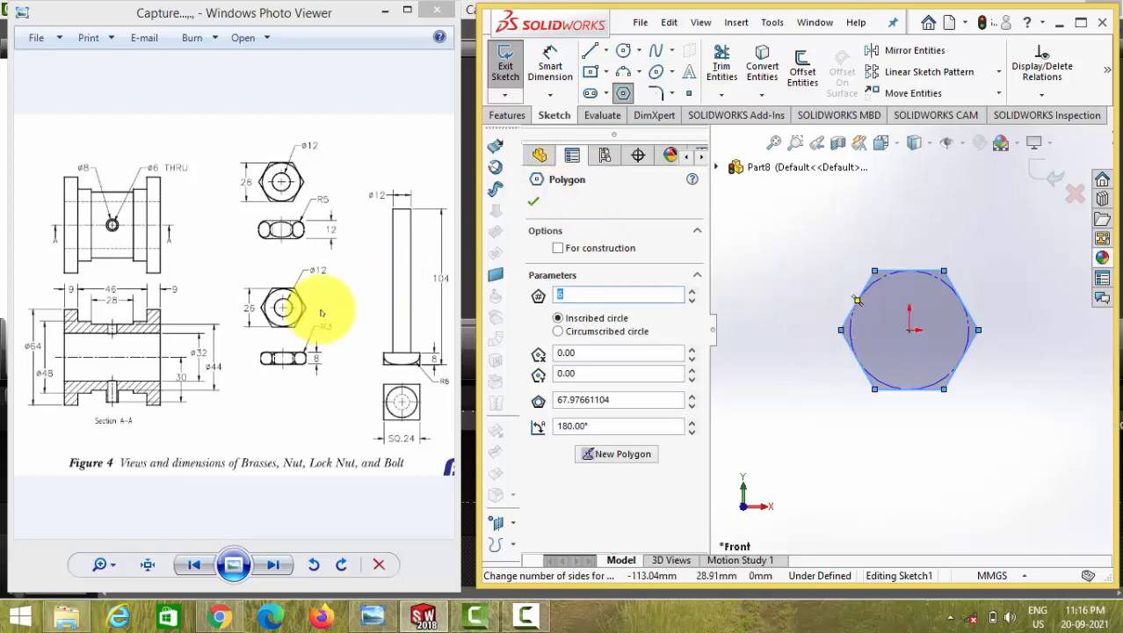
Sketch a circle at the hexagon's centre and set its diameter to 12 mm.
left_click(622, 52)
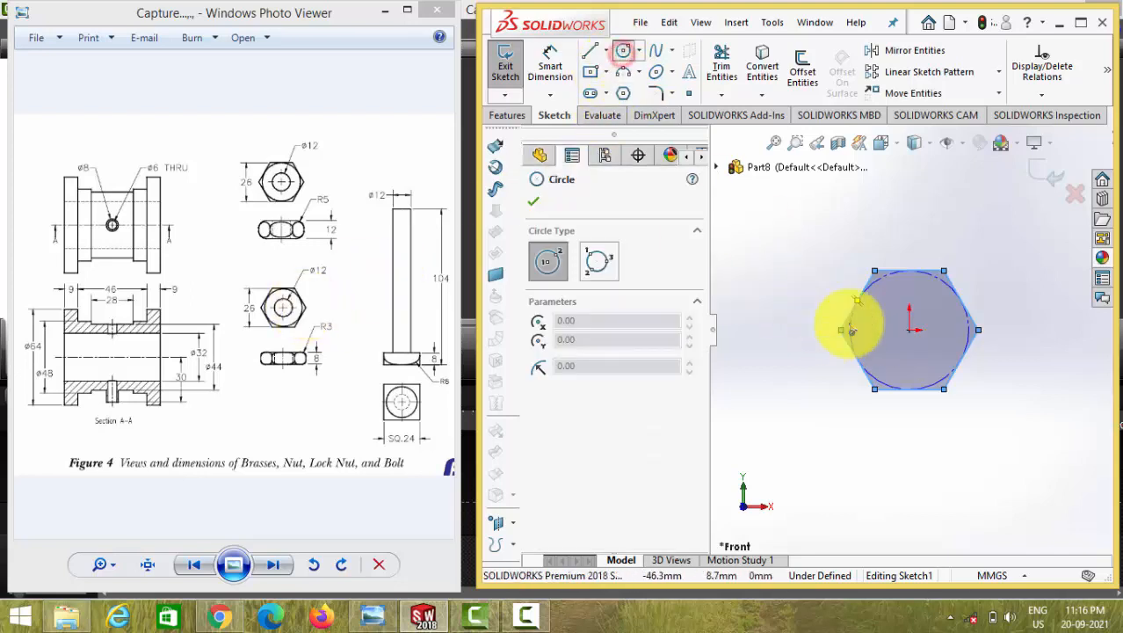
left_click(910, 331)
left_click(887, 354)
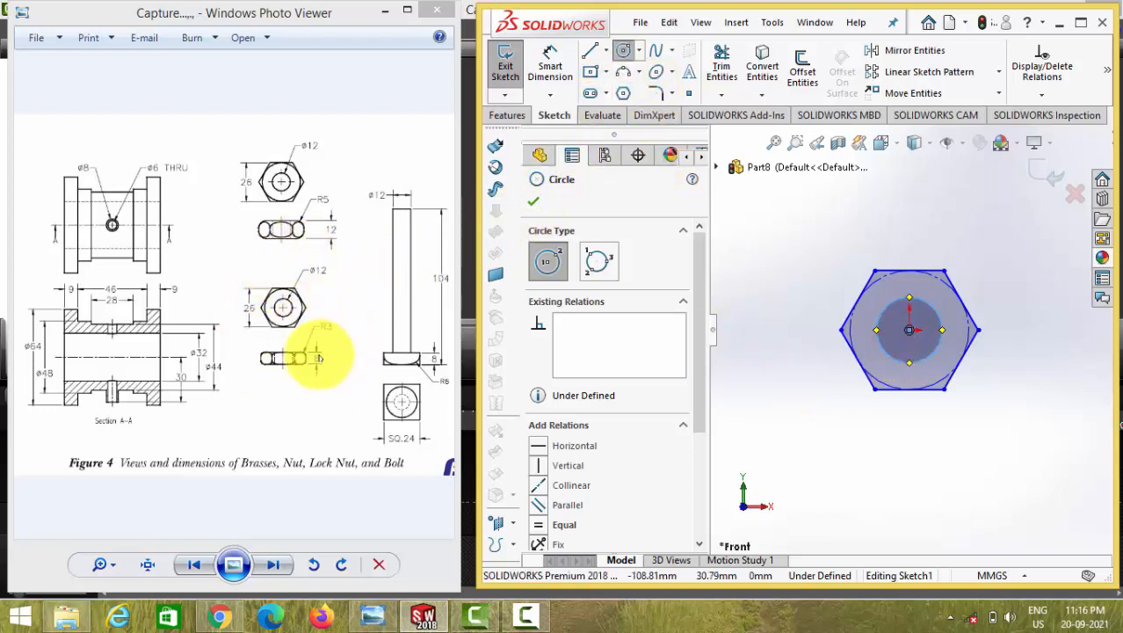
left_click(550, 66)
left_click(929, 308)
left_click(1010, 272)
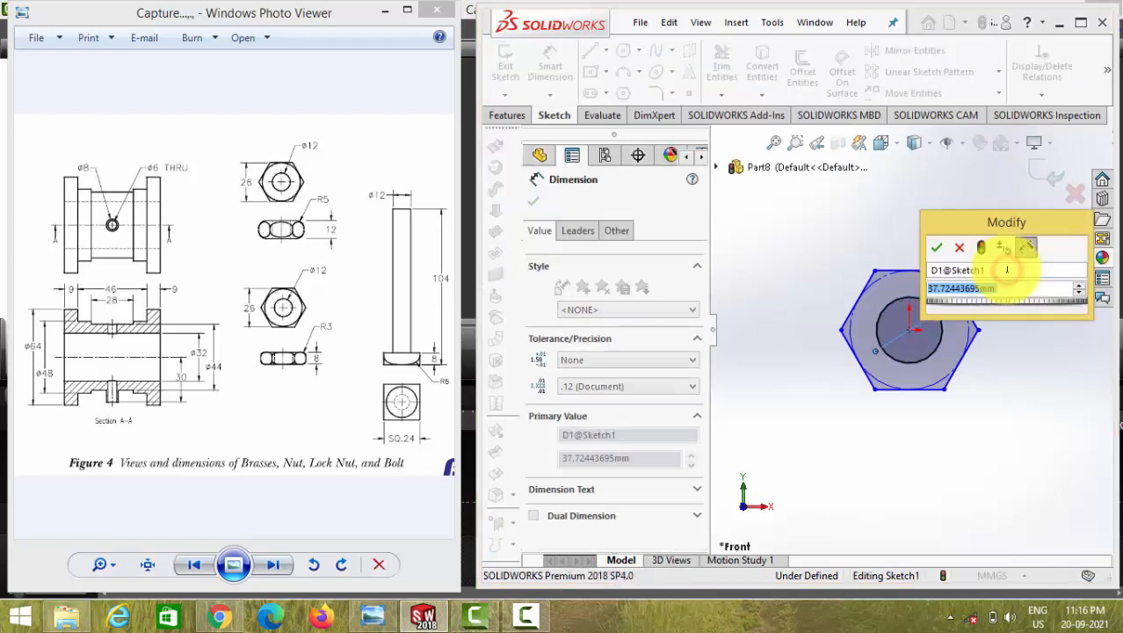
type("12")
key("Return")
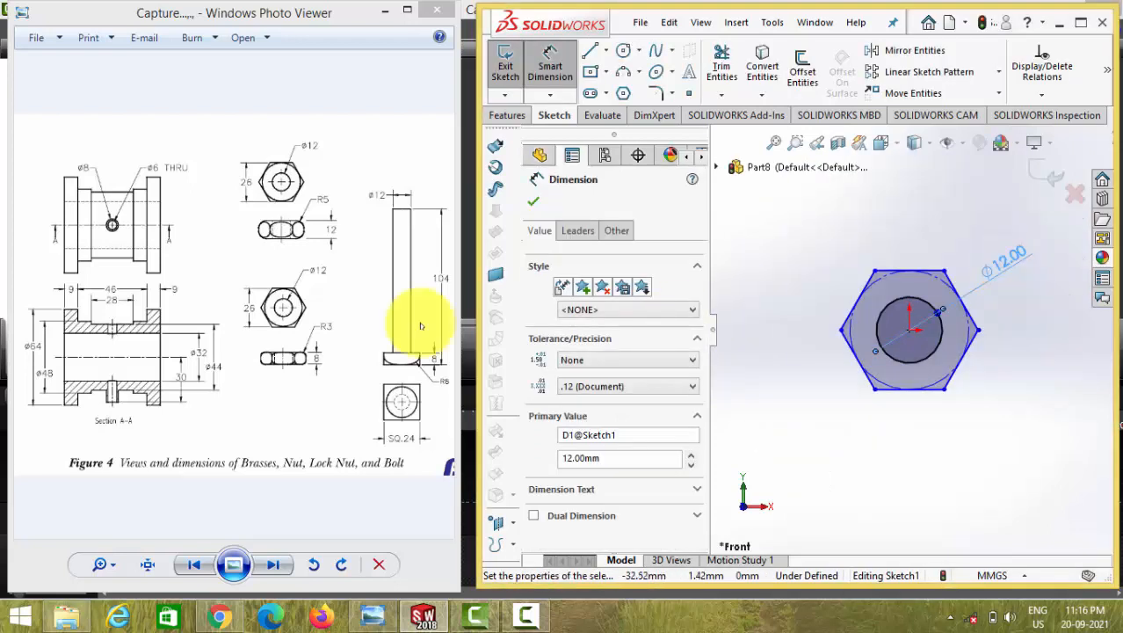
Dimension the distance between the hexagon's two horizontal sides and set it to 26 mm.
left_click(926, 275)
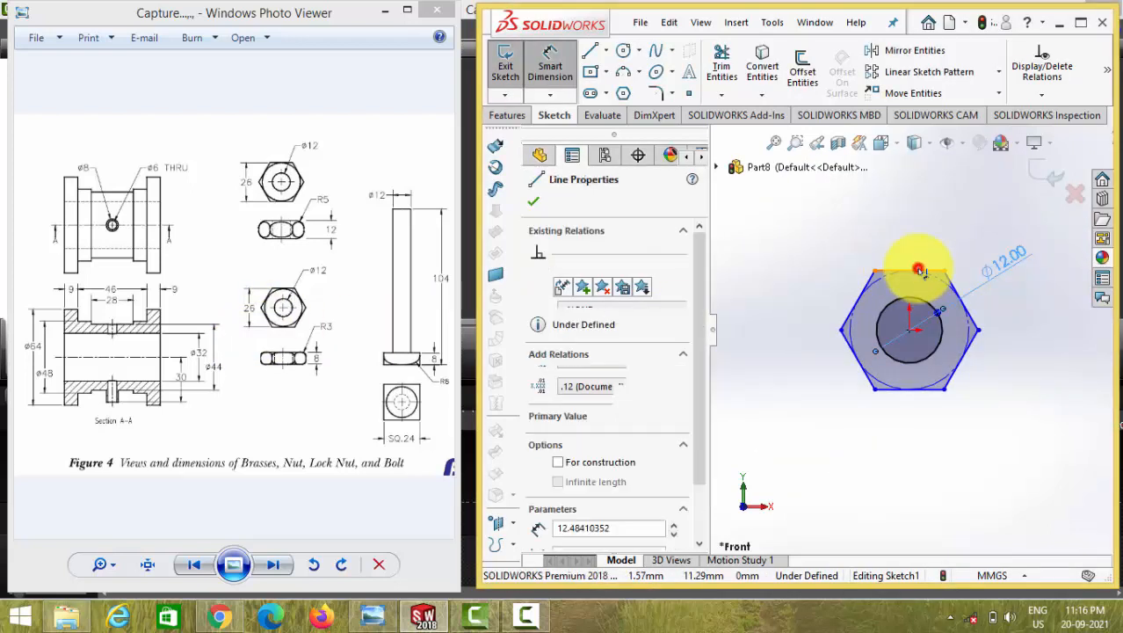
left_click(914, 389)
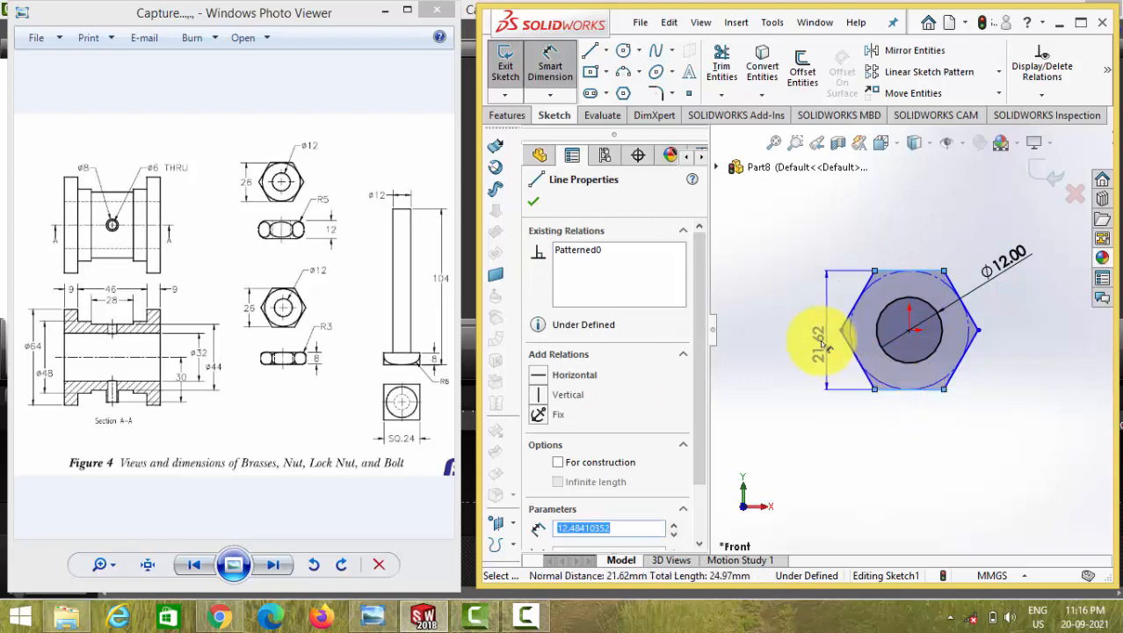
left_click(814, 337)
type("26")
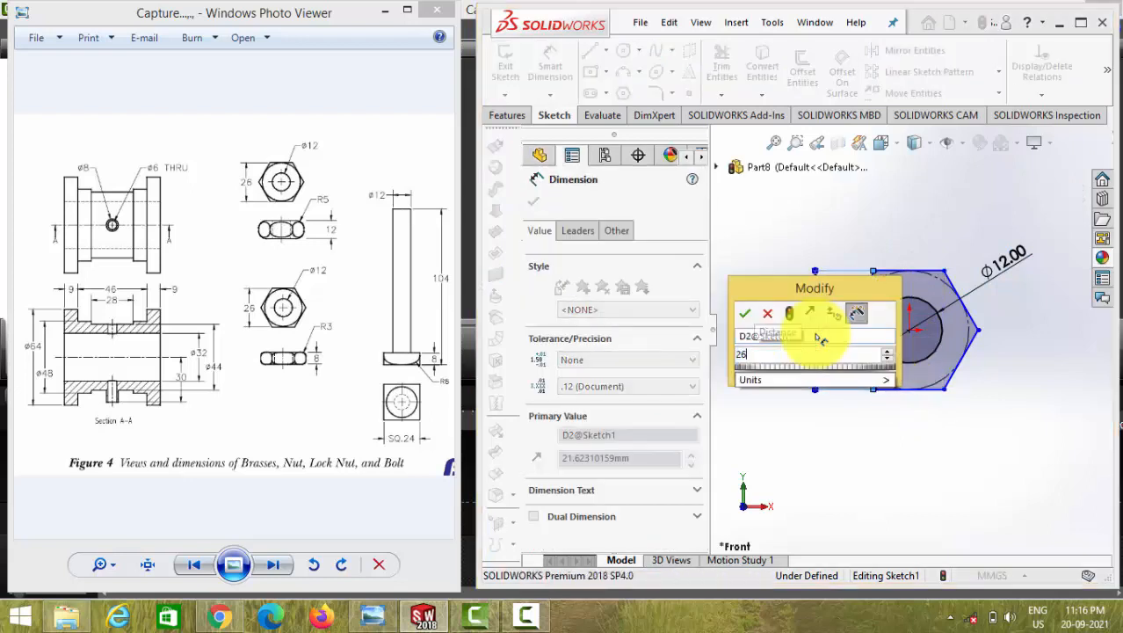
key("Return")
key("Escape")
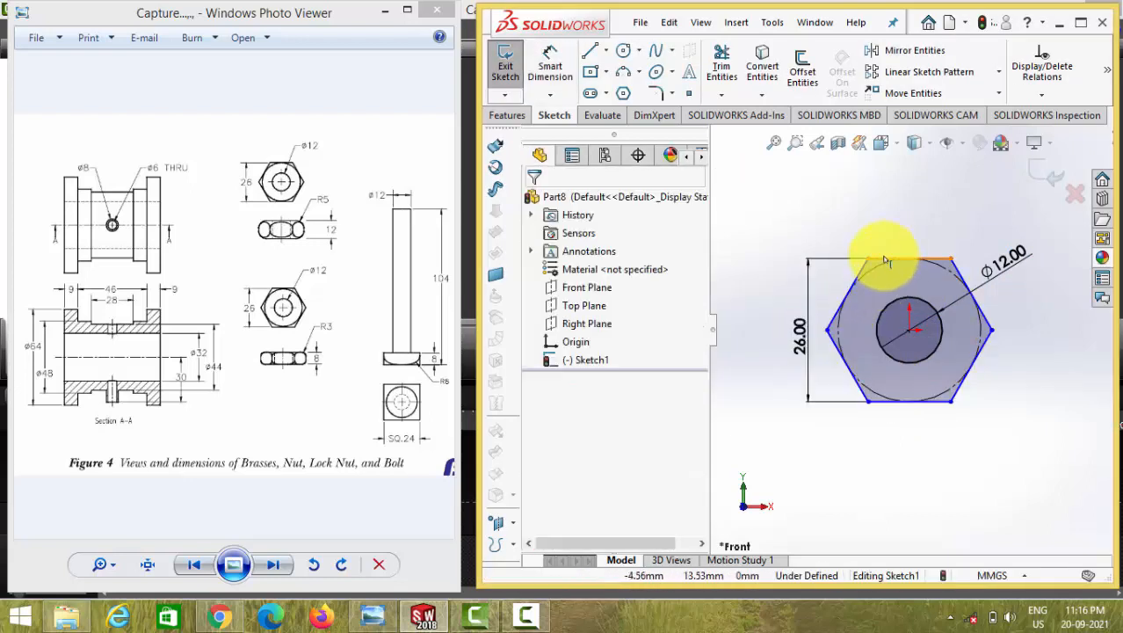
Add a Horizontal relation to the upper side of the hexagon.
left_click(886, 261)
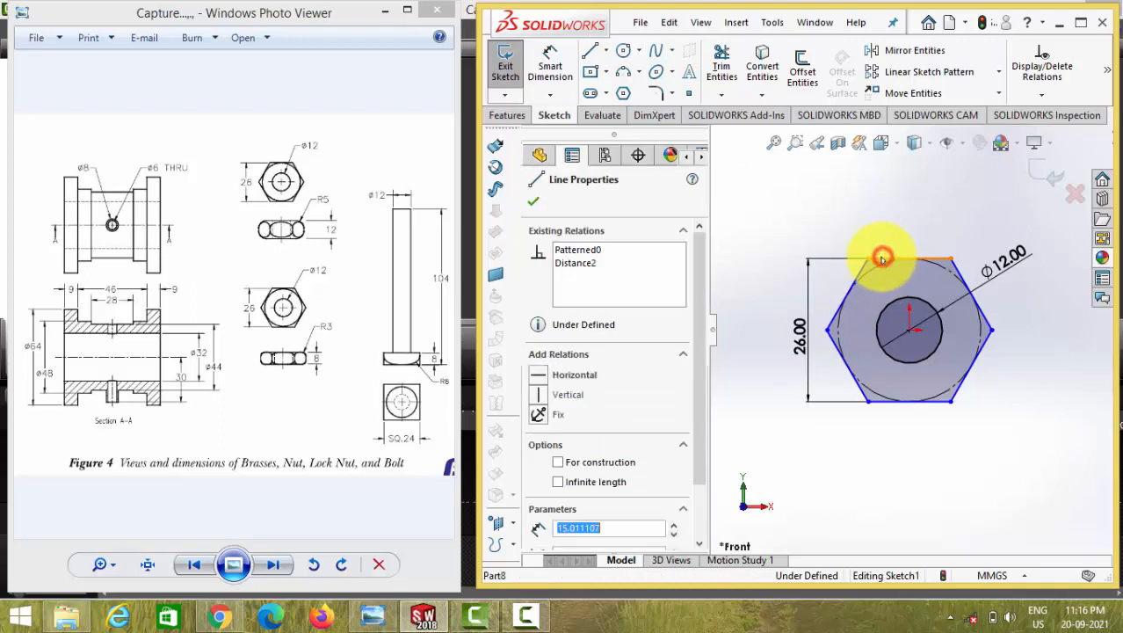
left_click(562, 375)
left_click(769, 225)
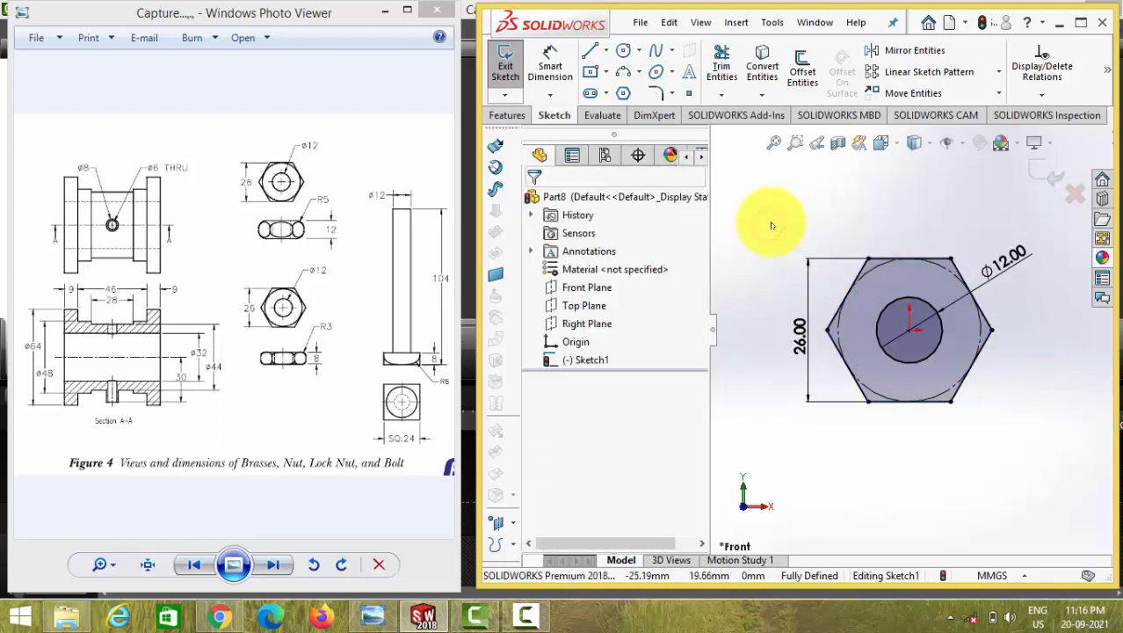
Extrude the hexagonal nut profile with its central hole as a Blind boss 8 mm thick.
left_click(511, 116)
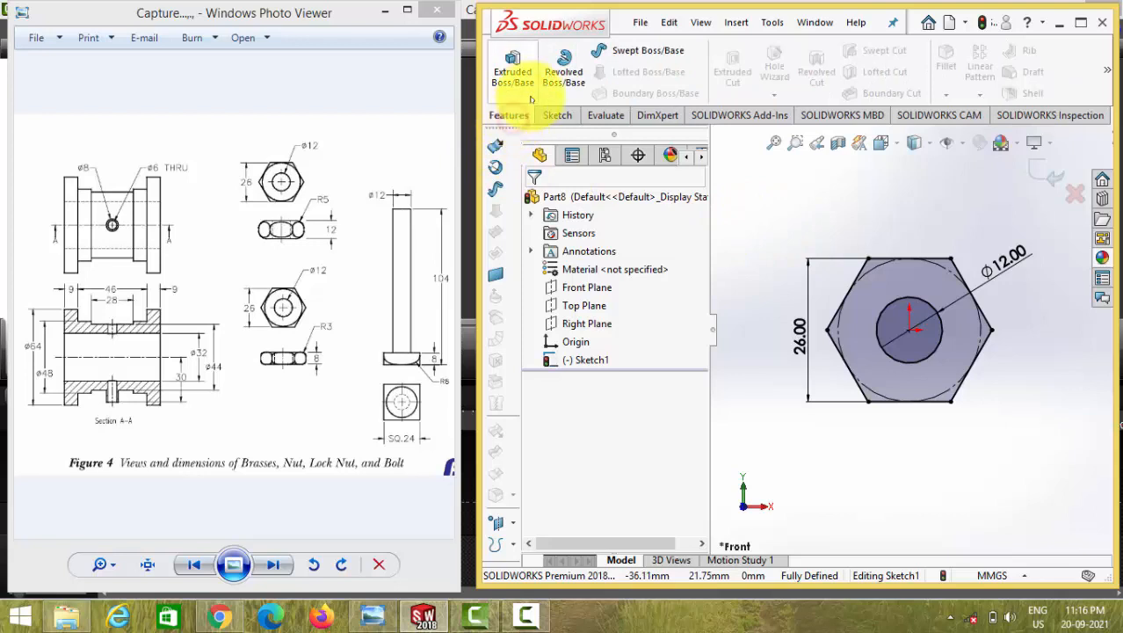
left_click(515, 77)
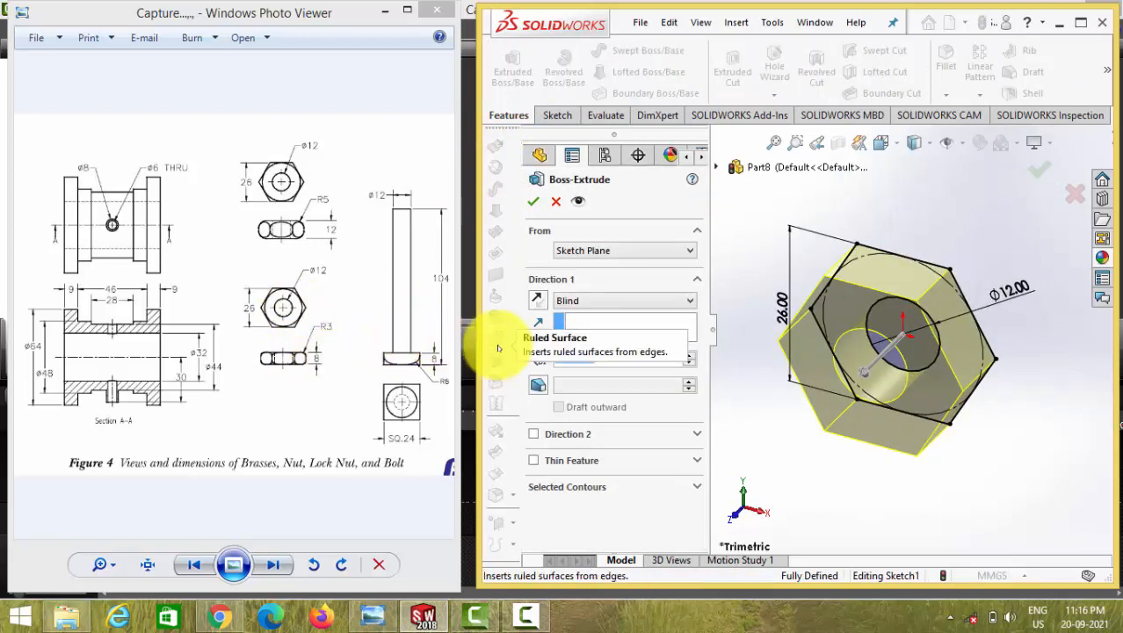
left_click(531, 204)
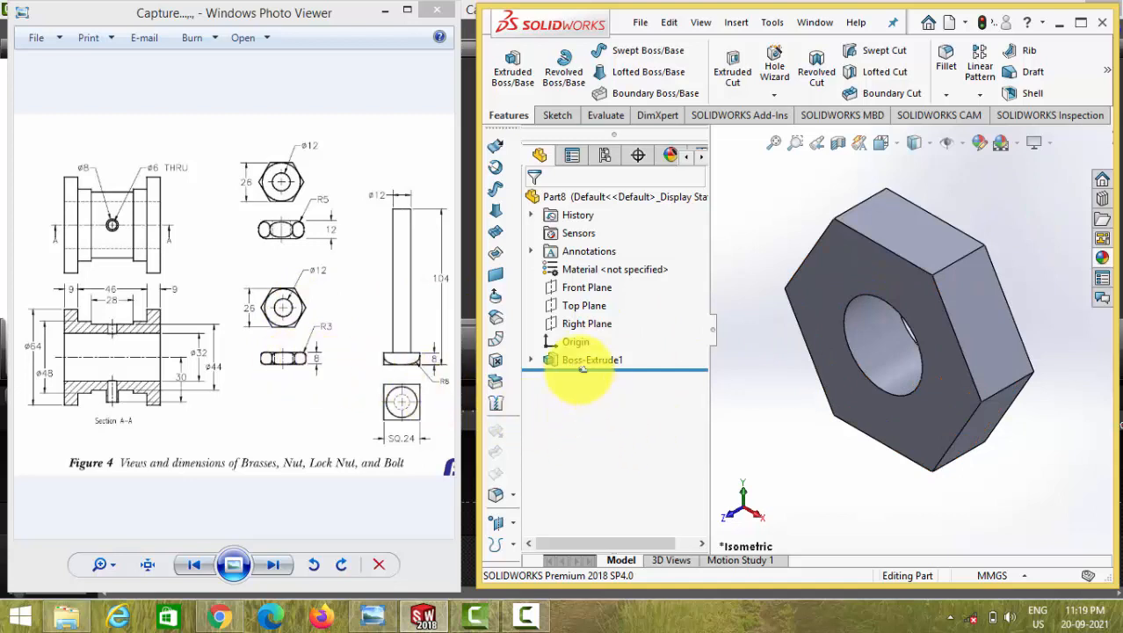
Start a sketch on the Top Plane and draw a three-point arc of about 1.5 mm radius across the nut's upper right corner.
left_click(579, 308)
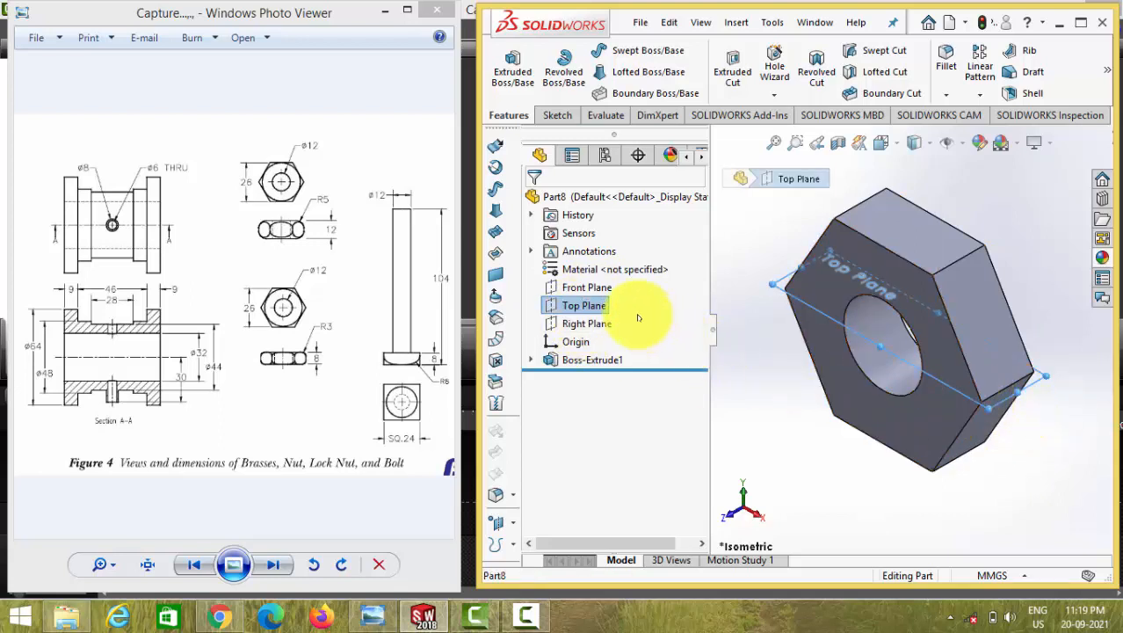
left_click(567, 305)
left_click(555, 306)
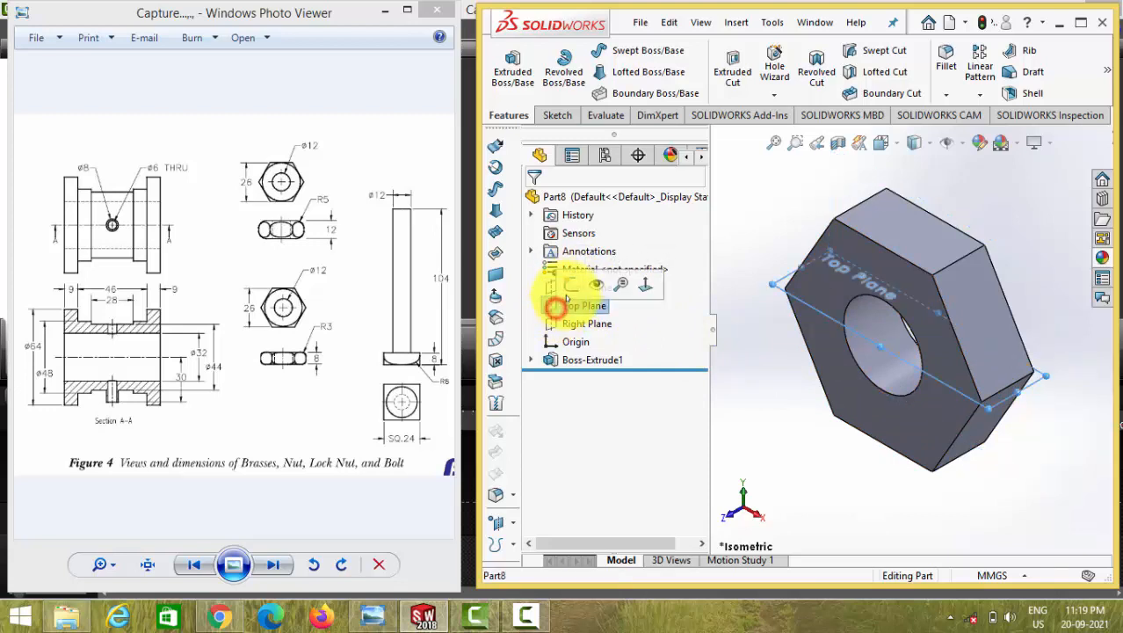
left_click(571, 285)
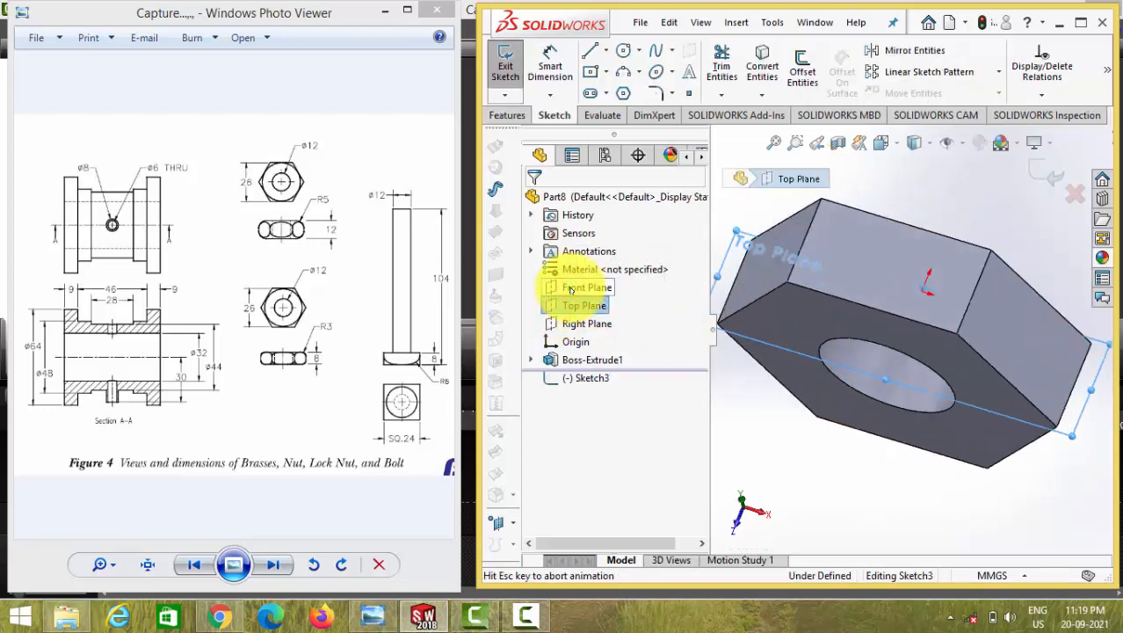
scroll(1011, 312, "down", 4)
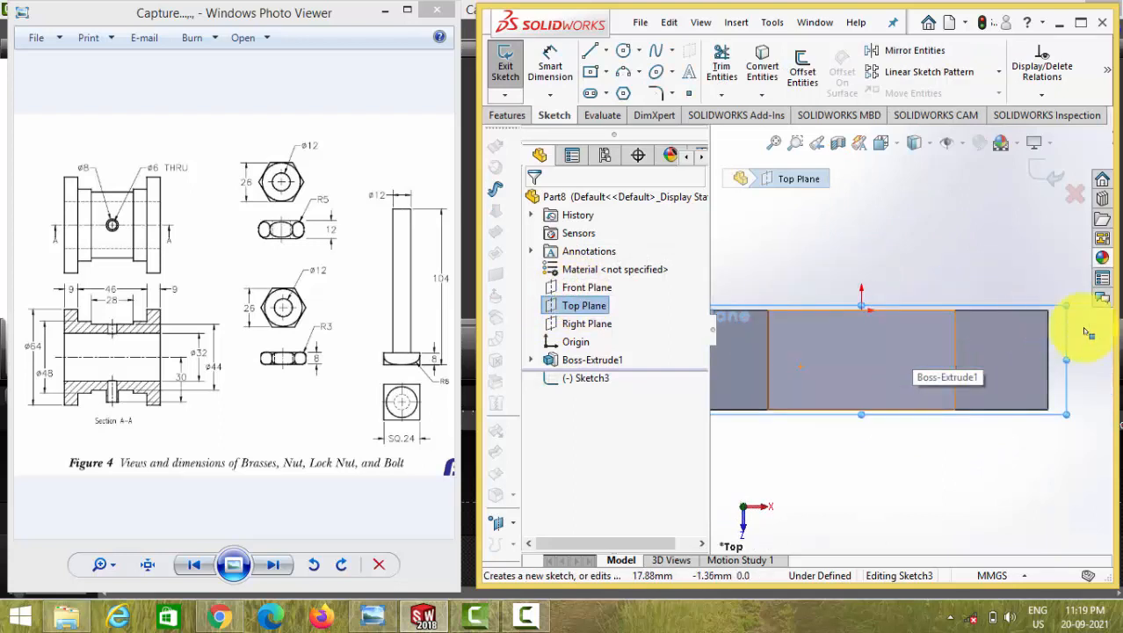
left_click(622, 72)
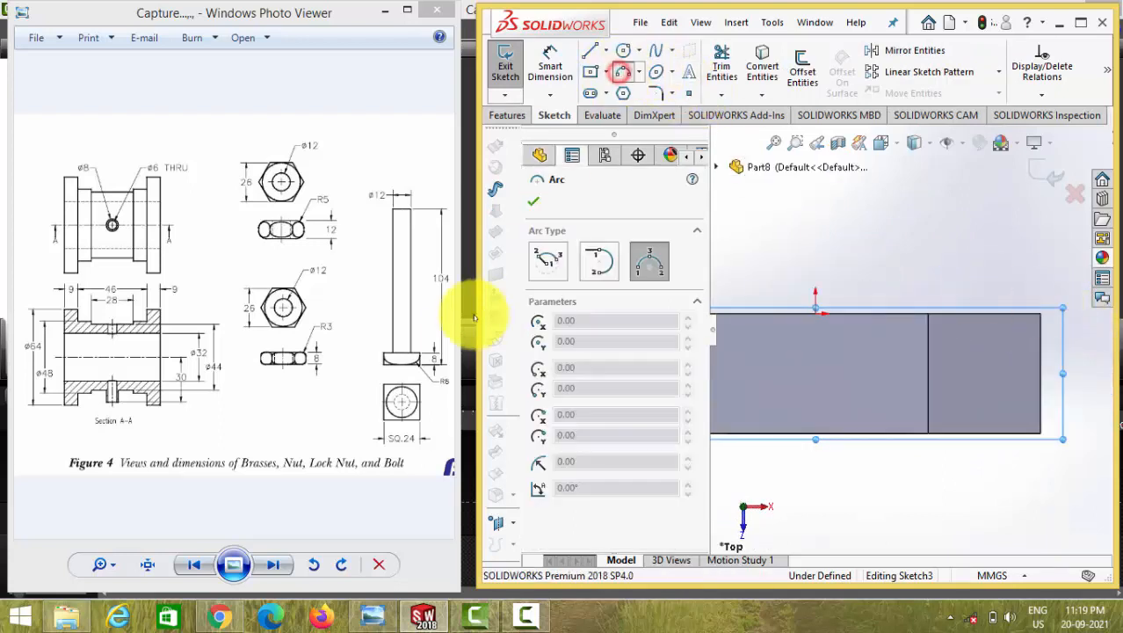
left_click(1040, 313)
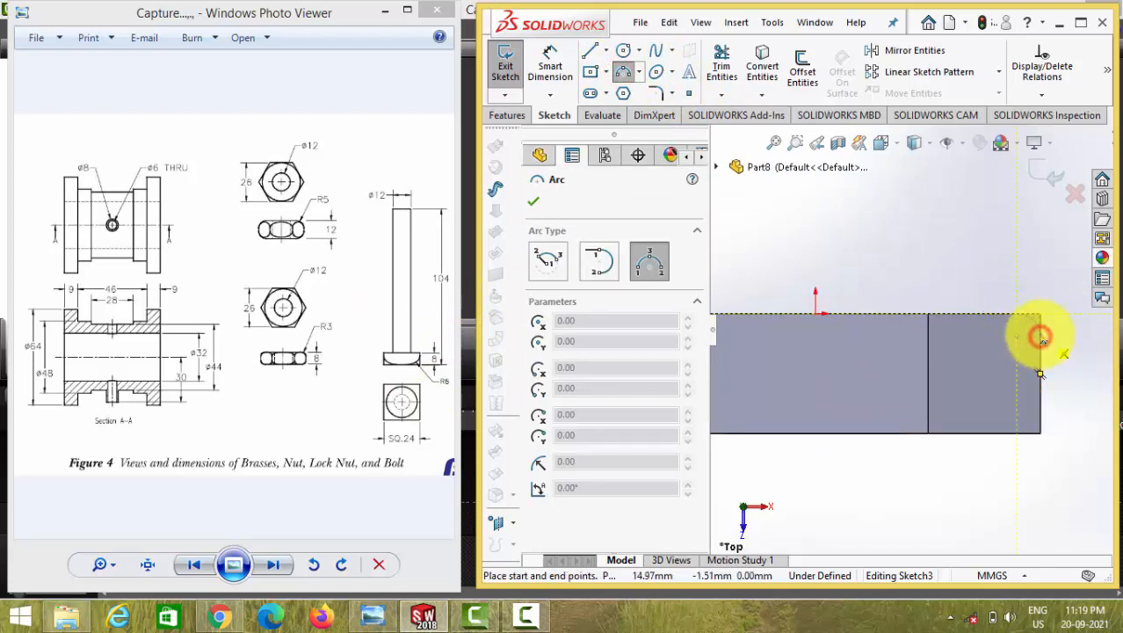
left_click(1039, 329)
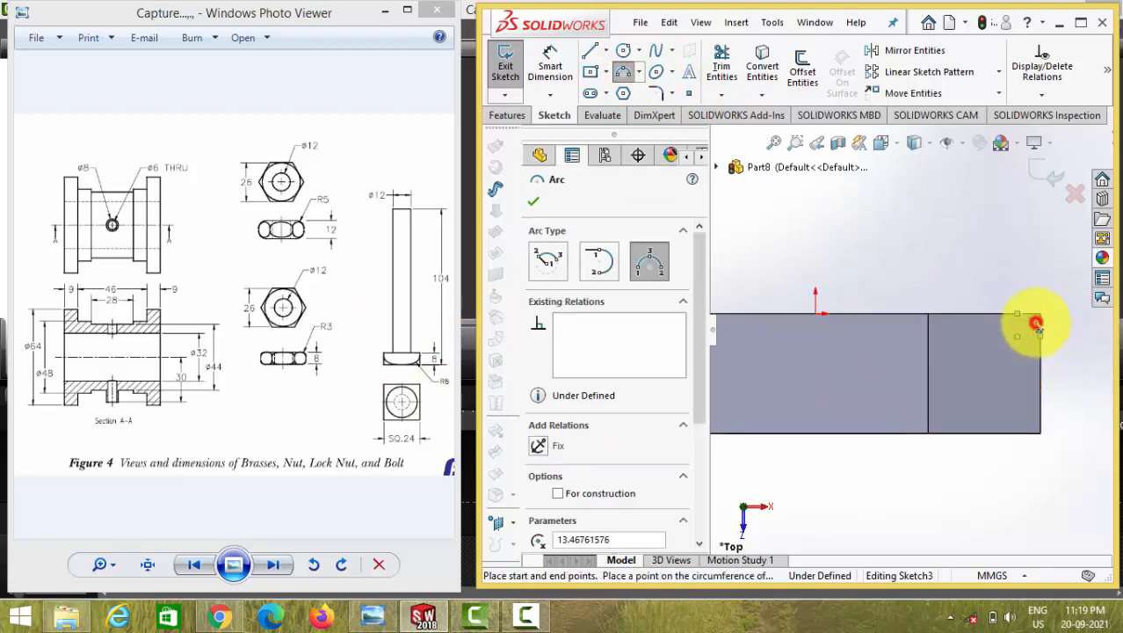
Dimension the corner arc and set its radius to 3 mm.
left_click(551, 56)
left_click(1035, 320)
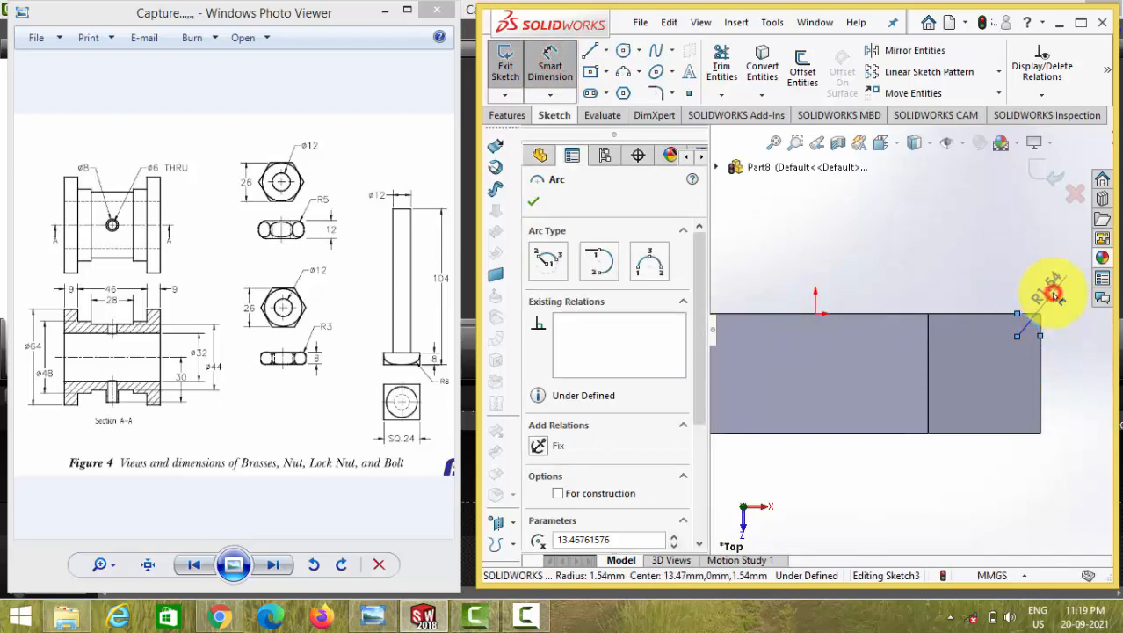
left_click(1054, 299)
key("Return")
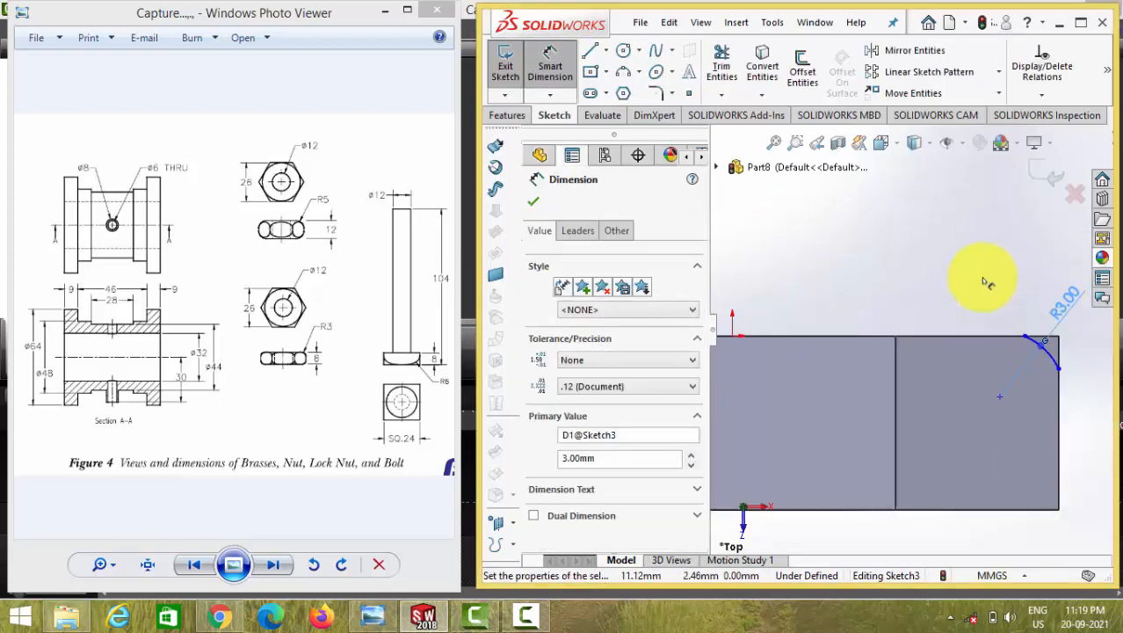
left_click(979, 363)
Draw lines along the nut's upper and right edges from the arc's ends to the corner, closing the cut profile.
left_click(590, 51)
scroll(940, 346, "up", 3)
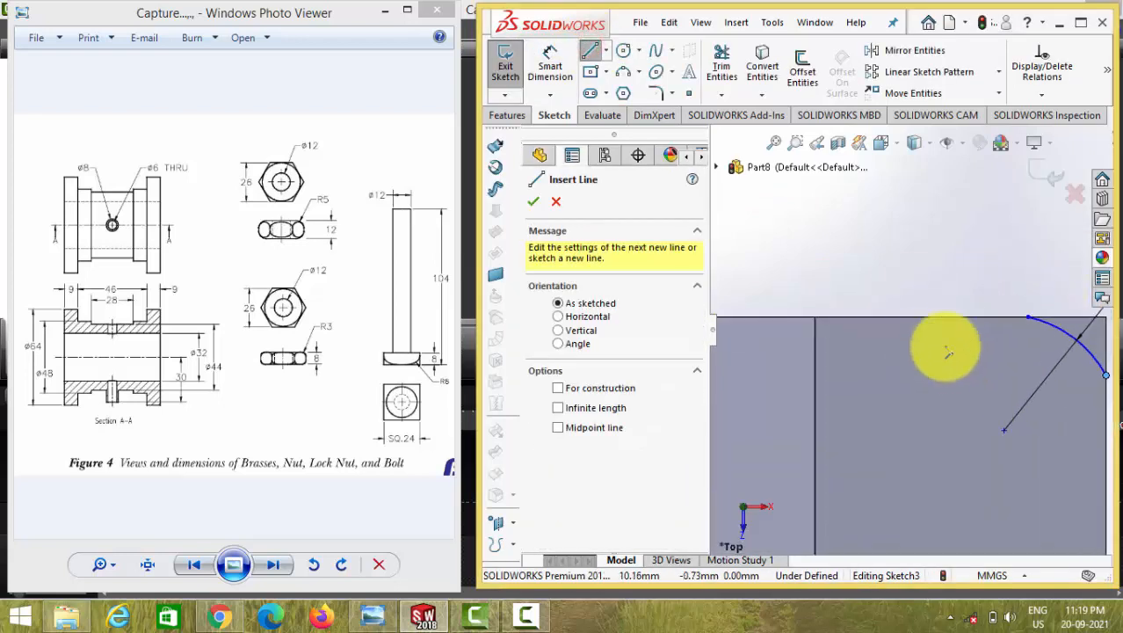
scroll(1011, 338, "down", 2)
left_click(970, 325)
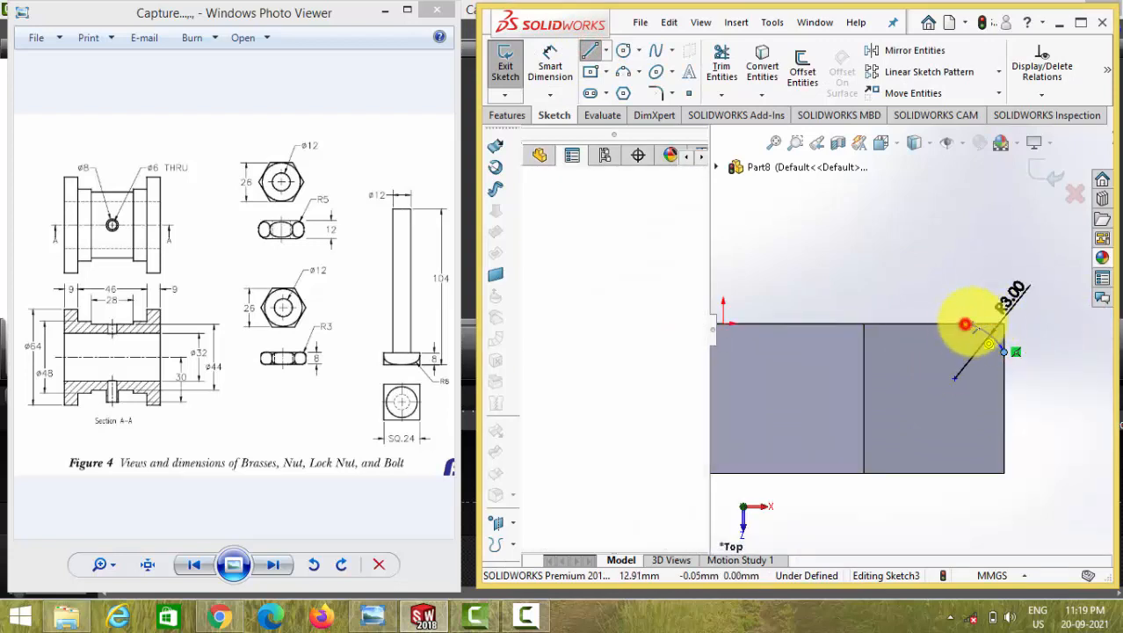
left_click(1004, 351)
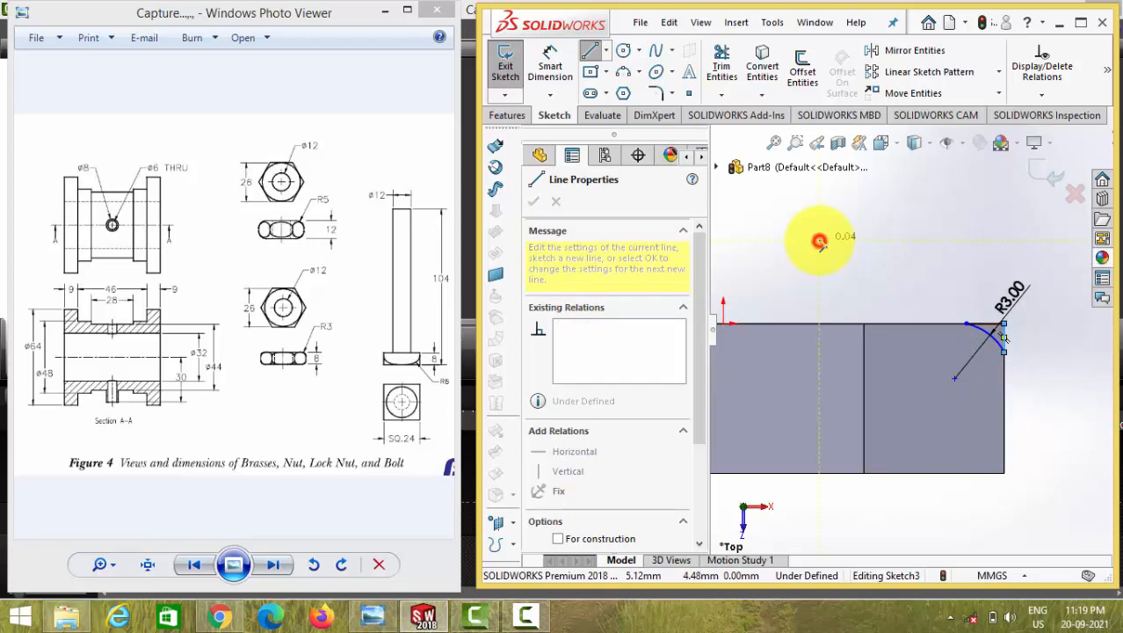
left_click(507, 115)
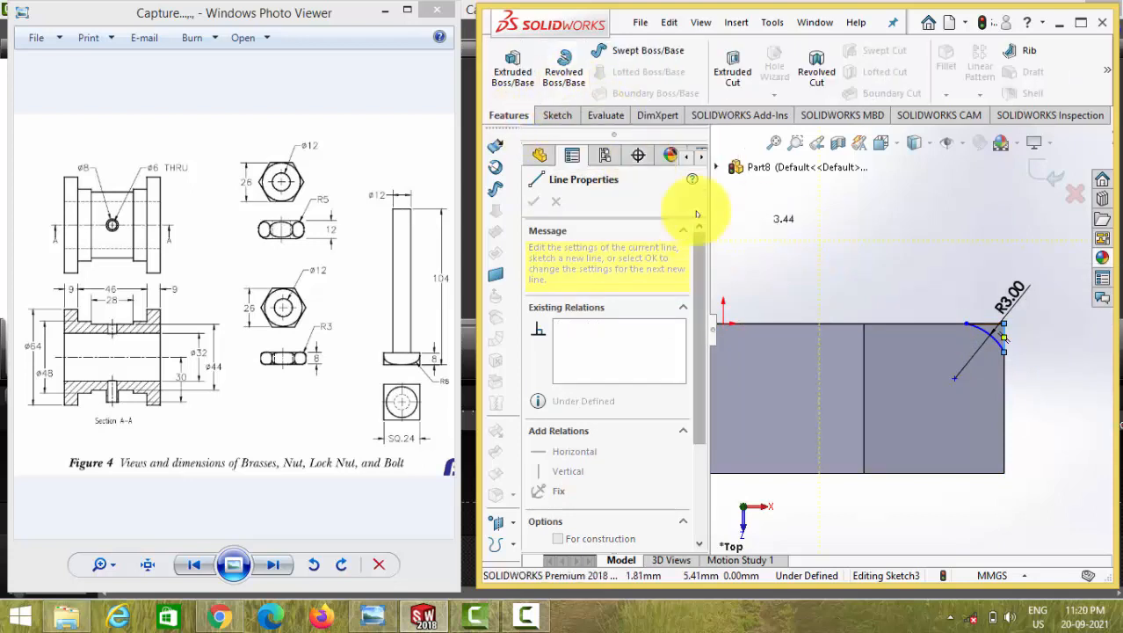
key("Escape")
key("Escape")
Draw a vertical centerline from the origin down past the nut's lower edge as the axis of revolution.
left_click(551, 116)
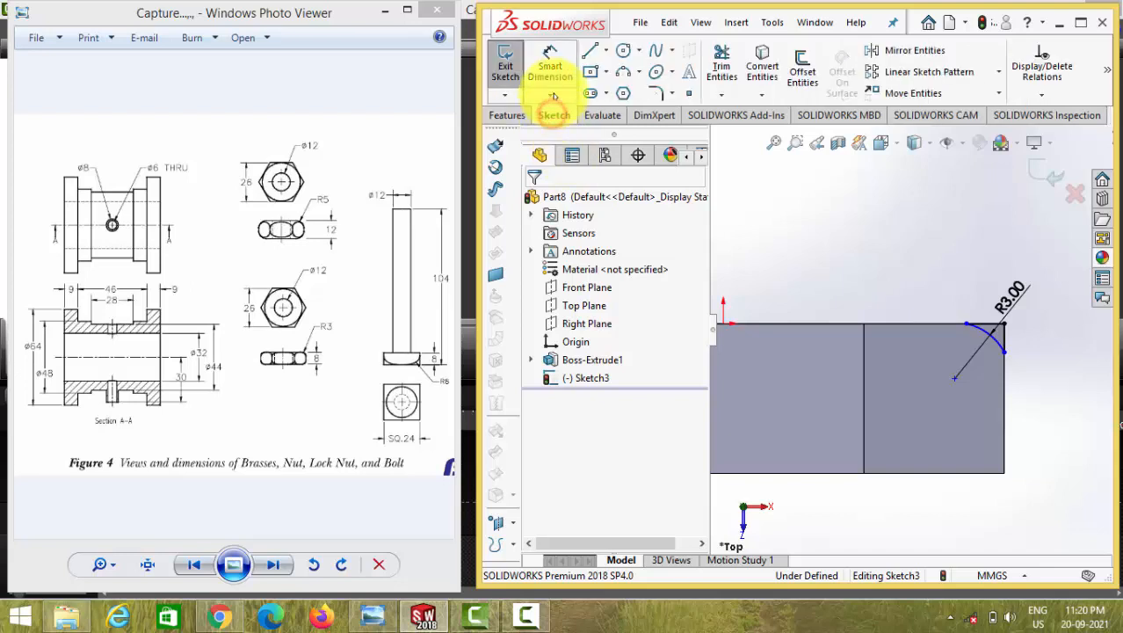
left_click(604, 50)
left_click(620, 92)
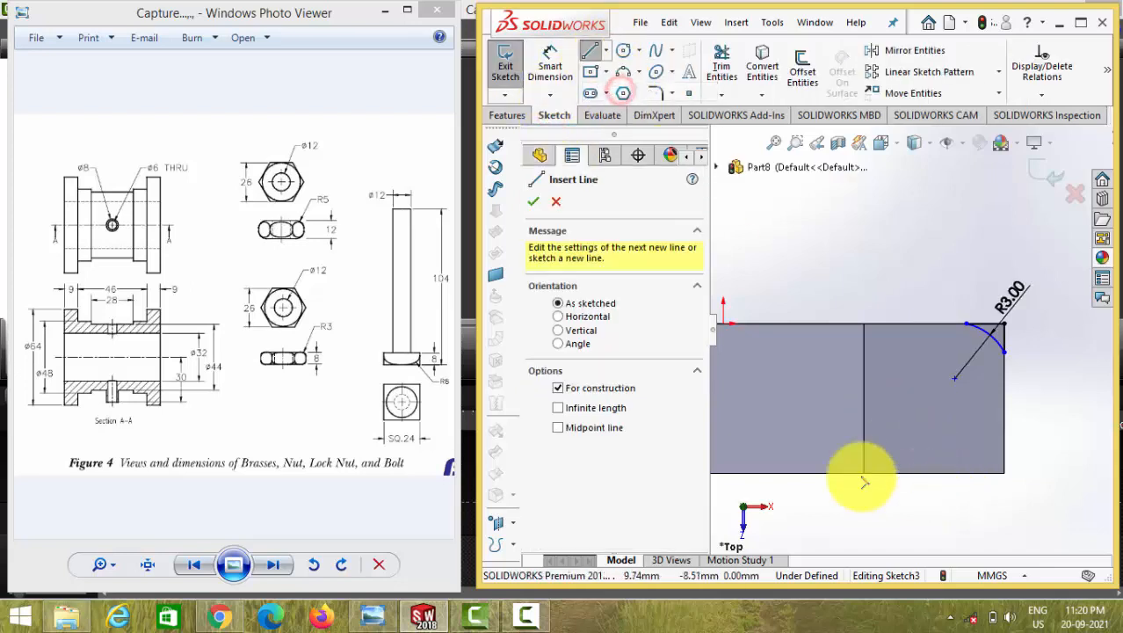
scroll(852, 476, "up", 3)
left_click(847, 328)
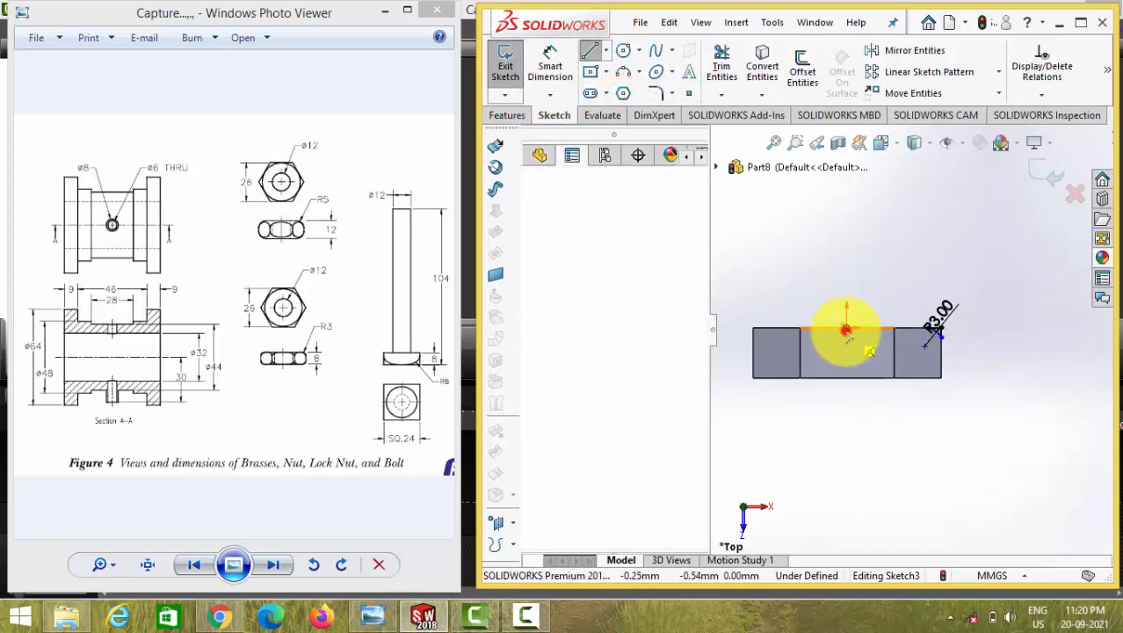
left_click(847, 418)
key("Escape")
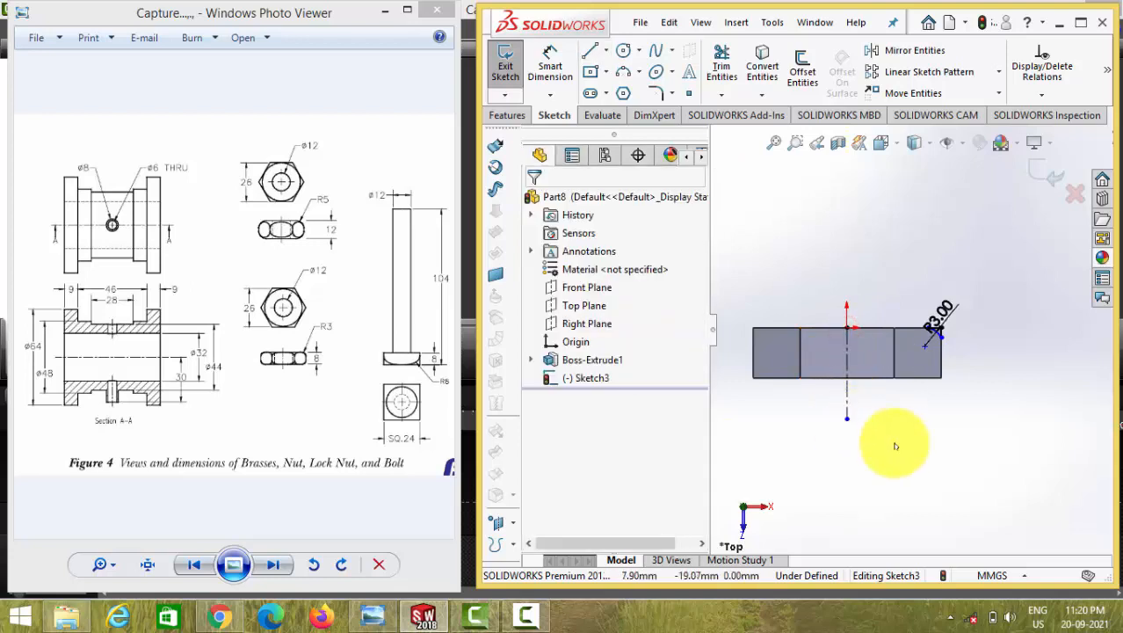
Cut the nut's corners with a 360-degree Revolved Cut of the arc profile about the centerline.
left_click(522, 119)
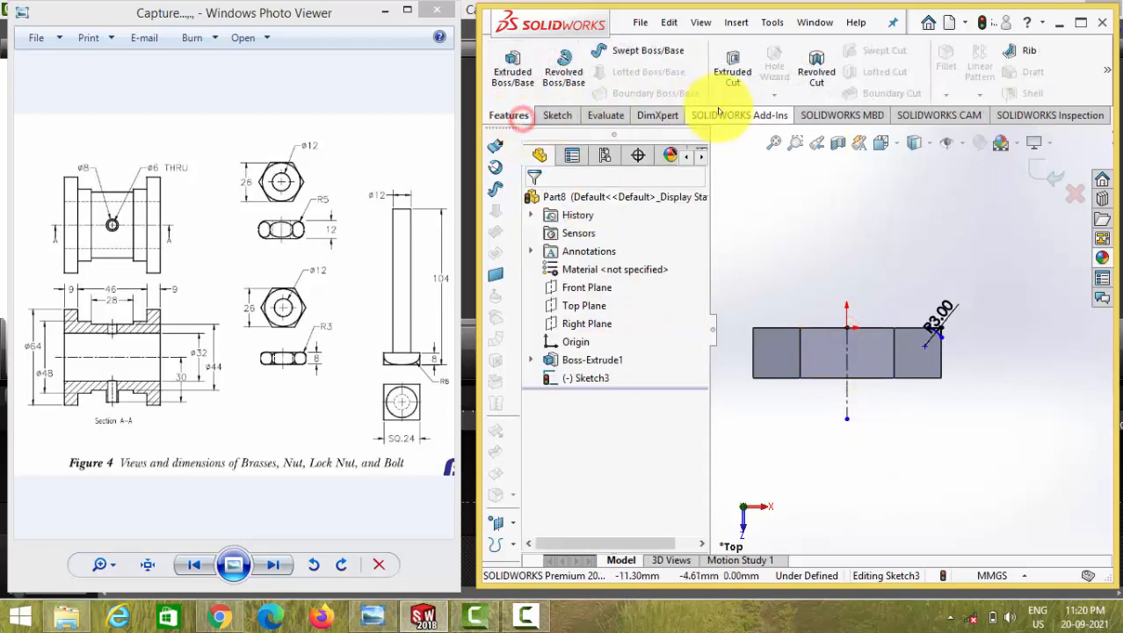
left_click(811, 88)
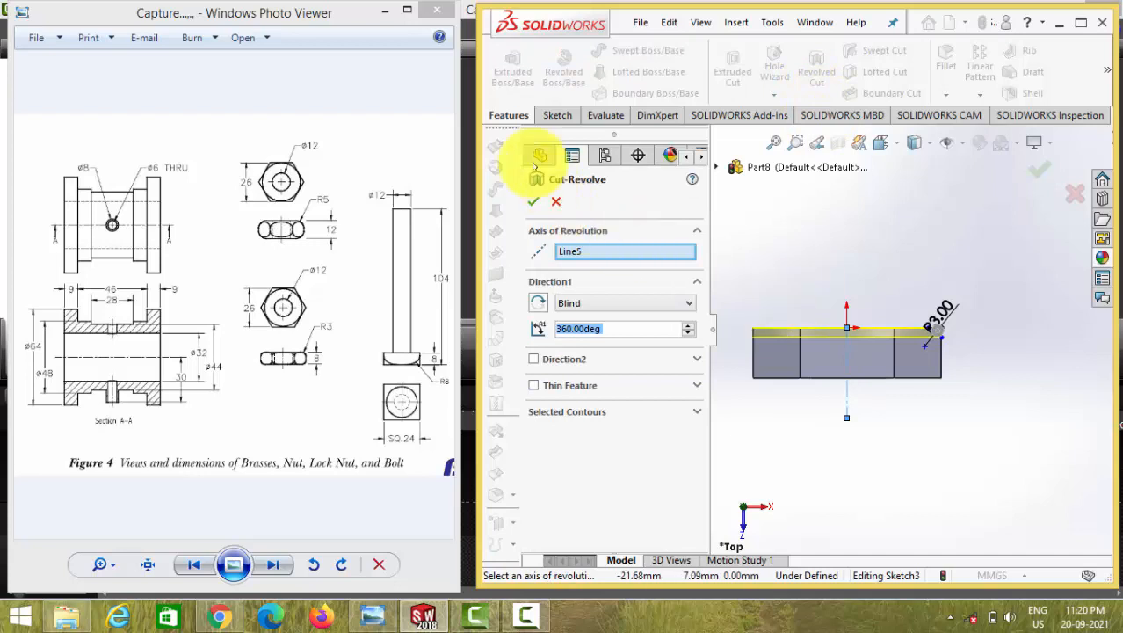
left_click(533, 200)
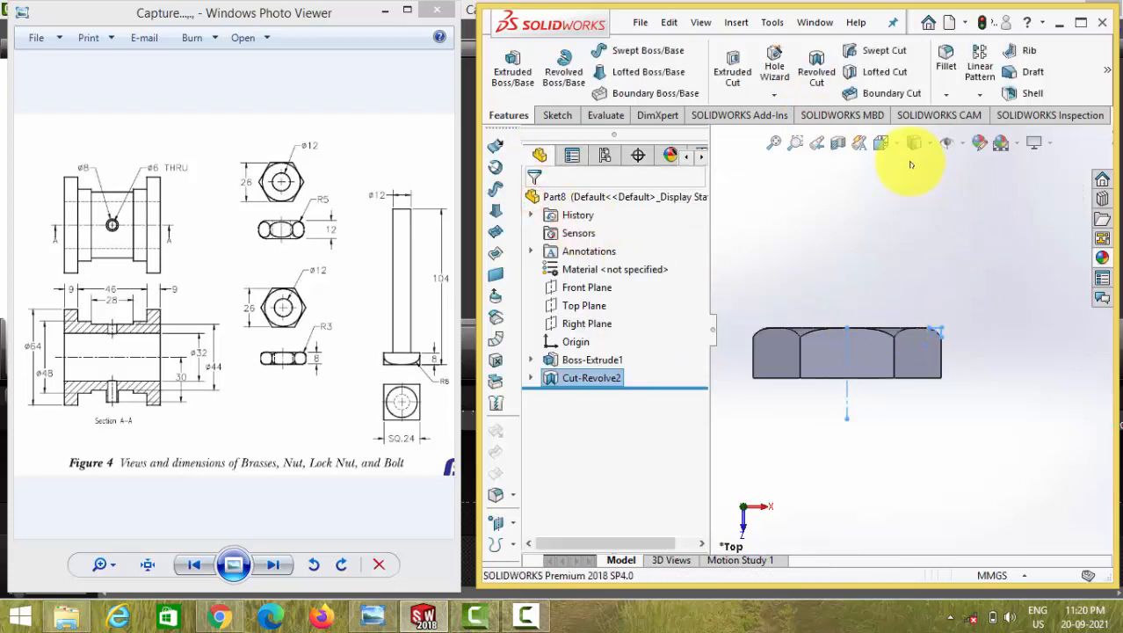
Edit the nut's boss extrusion and change its end condition to Mid Plane, keeping the 8 mm depth.
middle_click_drag(911, 164, 763, 343)
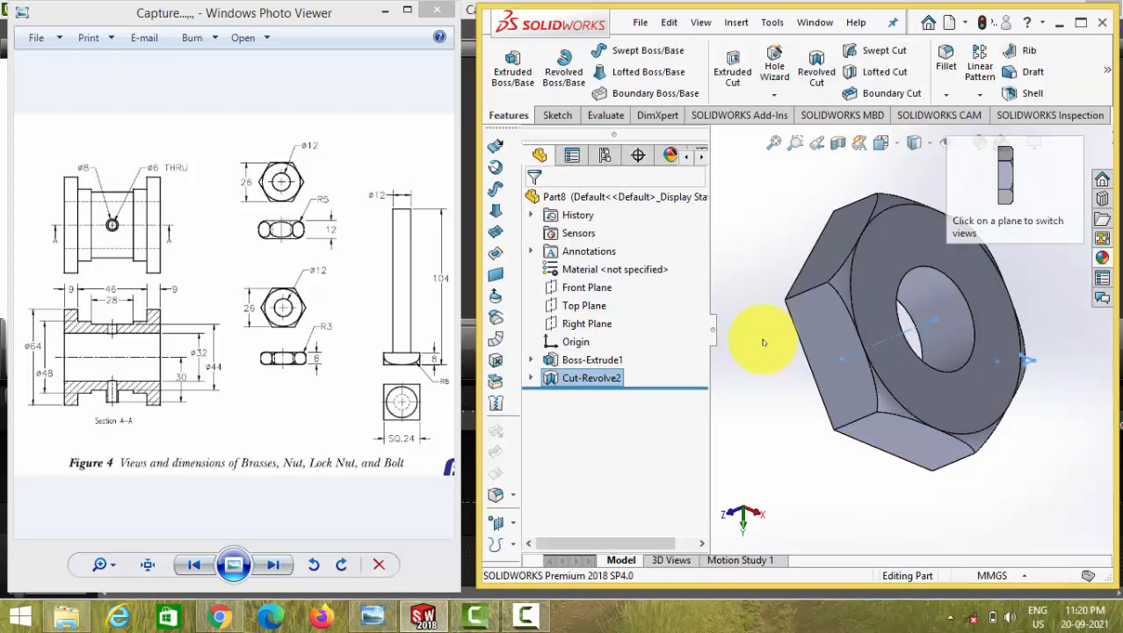
left_click(599, 359)
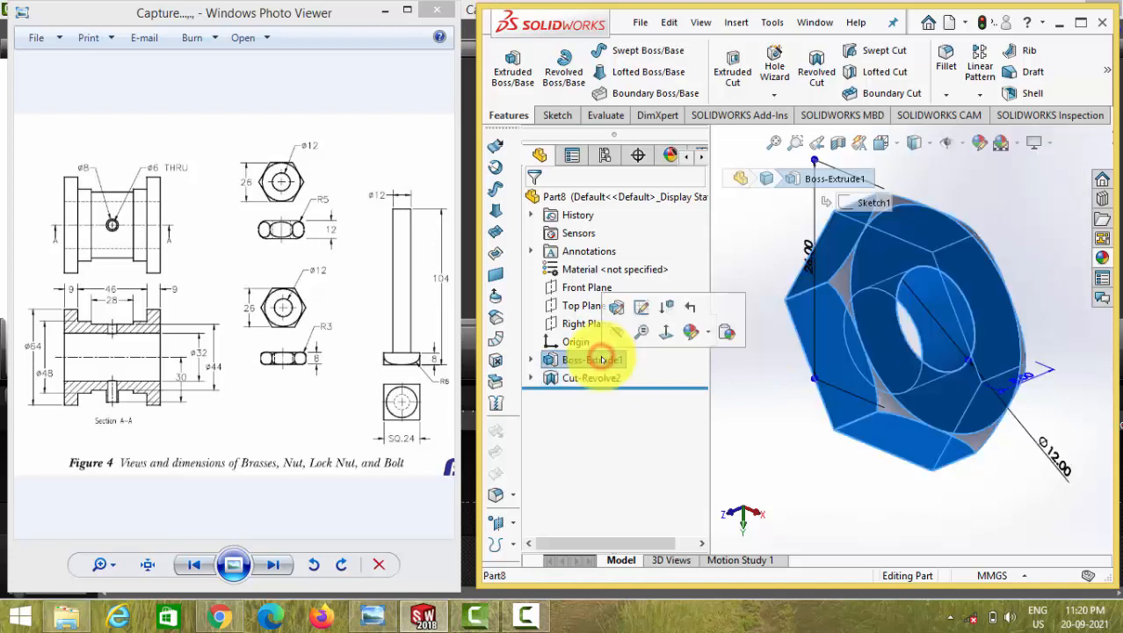
left_click(612, 302)
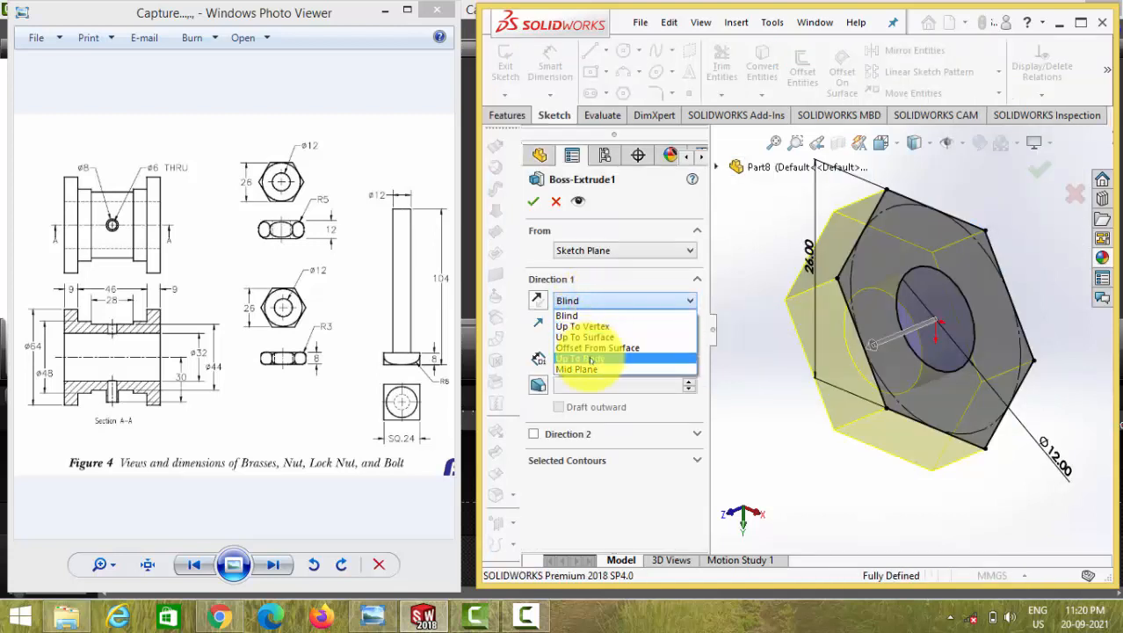
left_click(586, 368)
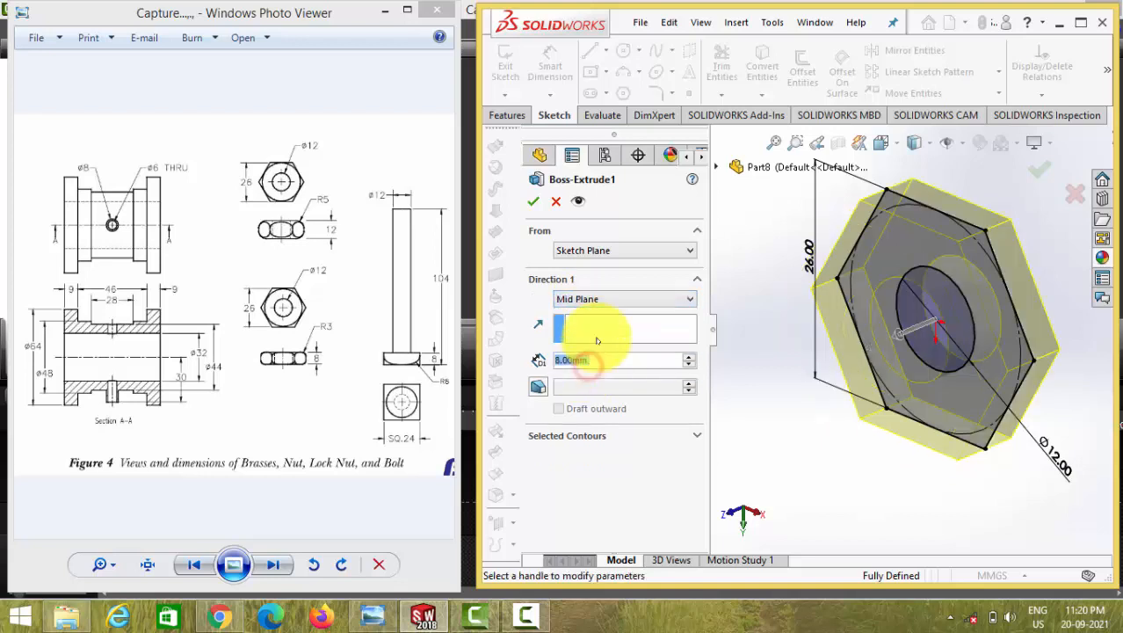
left_click(530, 205)
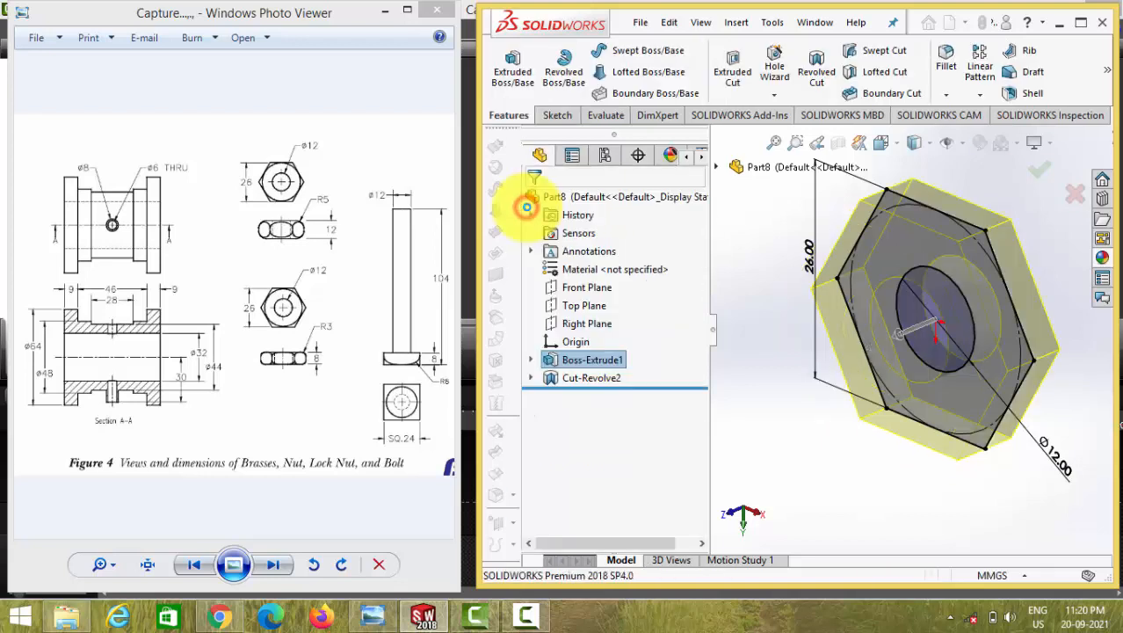
left_click(793, 437)
Mirror the nut's revolved corner cut about the Front Plane to round the corners on the opposite face.
left_click(592, 376)
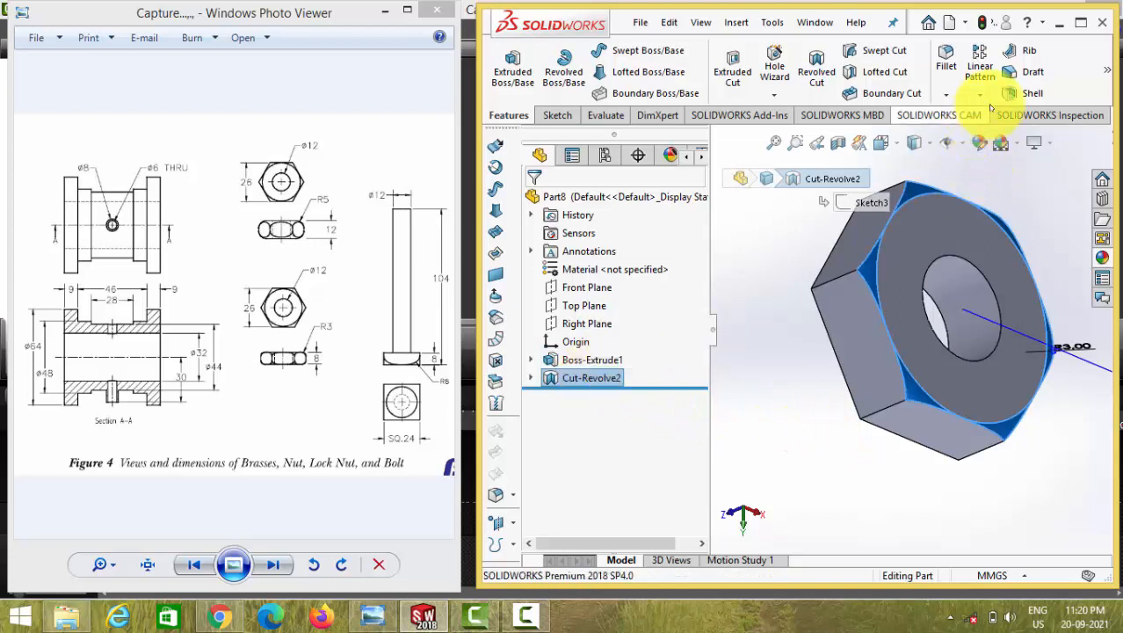
left_click(1106, 71)
left_click(1071, 162)
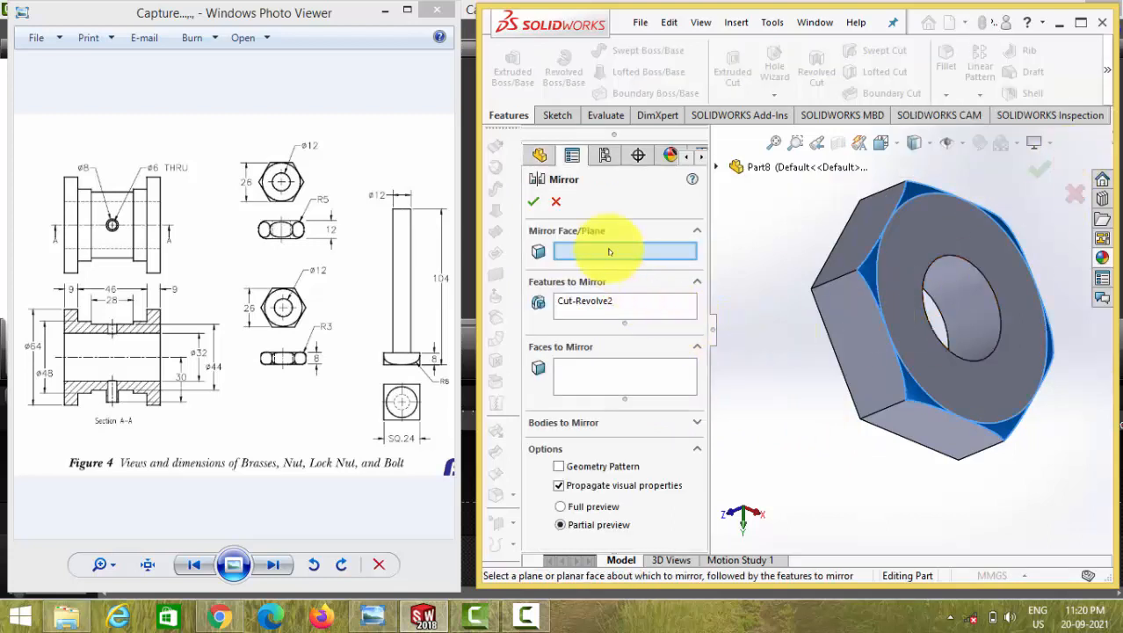
left_click(539, 154)
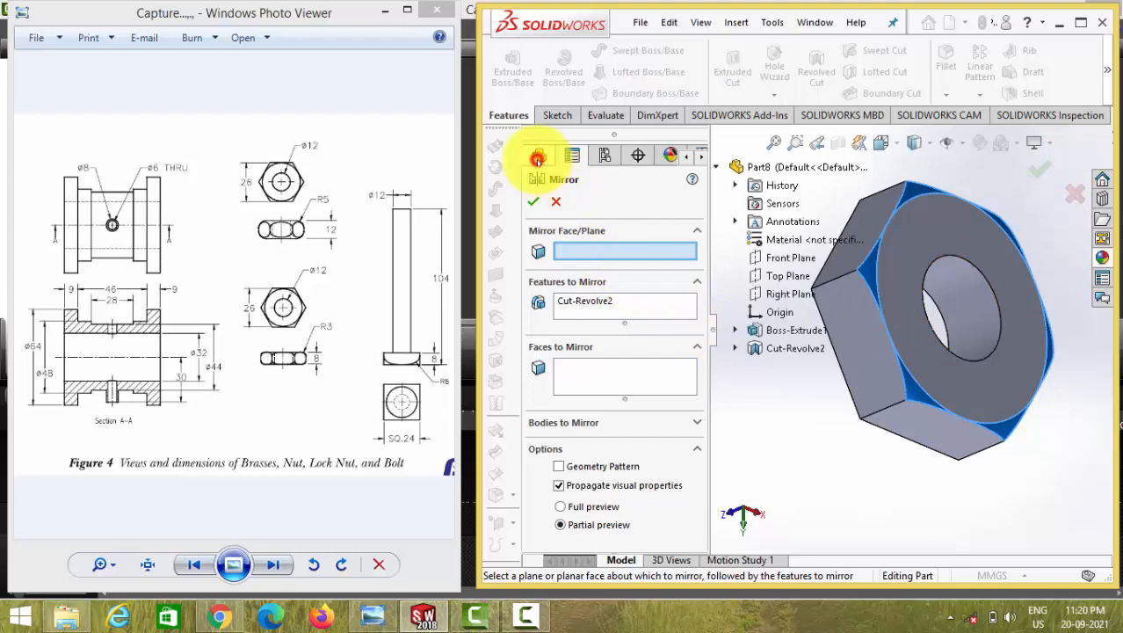
left_click(775, 259)
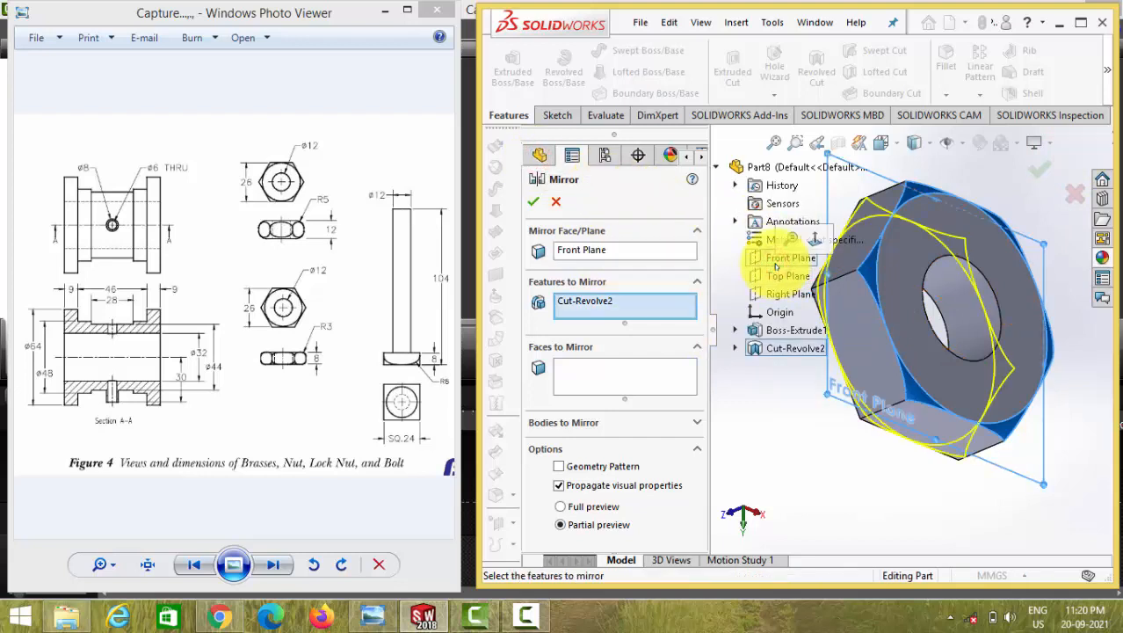
left_click(1039, 176)
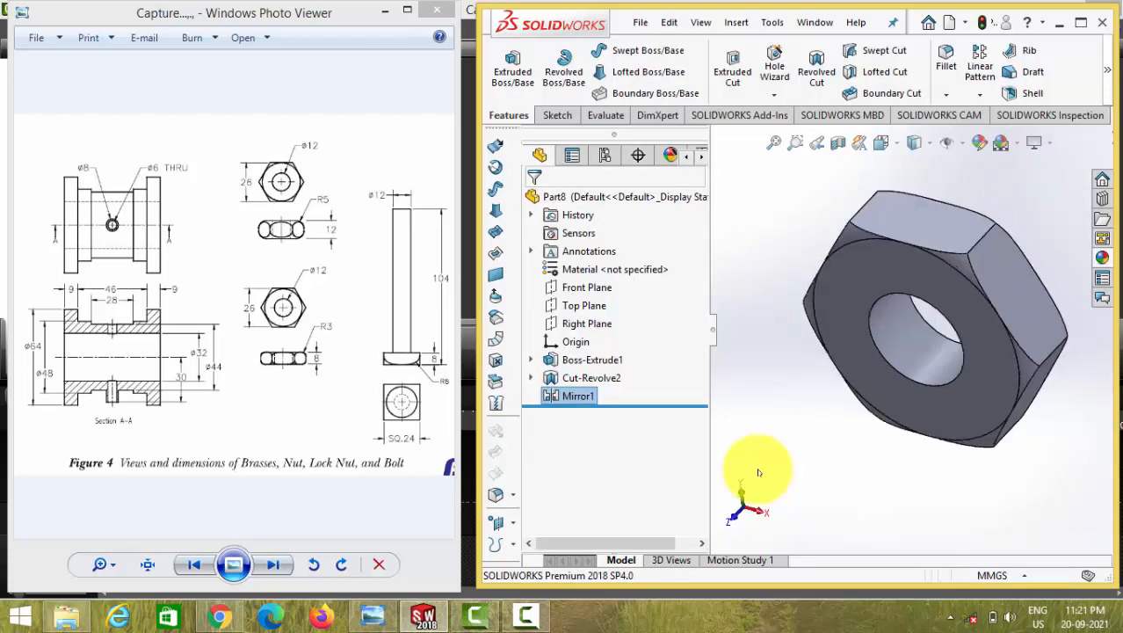
Examine the rounded corners on both faces of the nut.
key("Down")
key("Down")
key("Down")
key("Down")
key("Down")
key("Down")
key("Down")
key("Down")
key("Down")
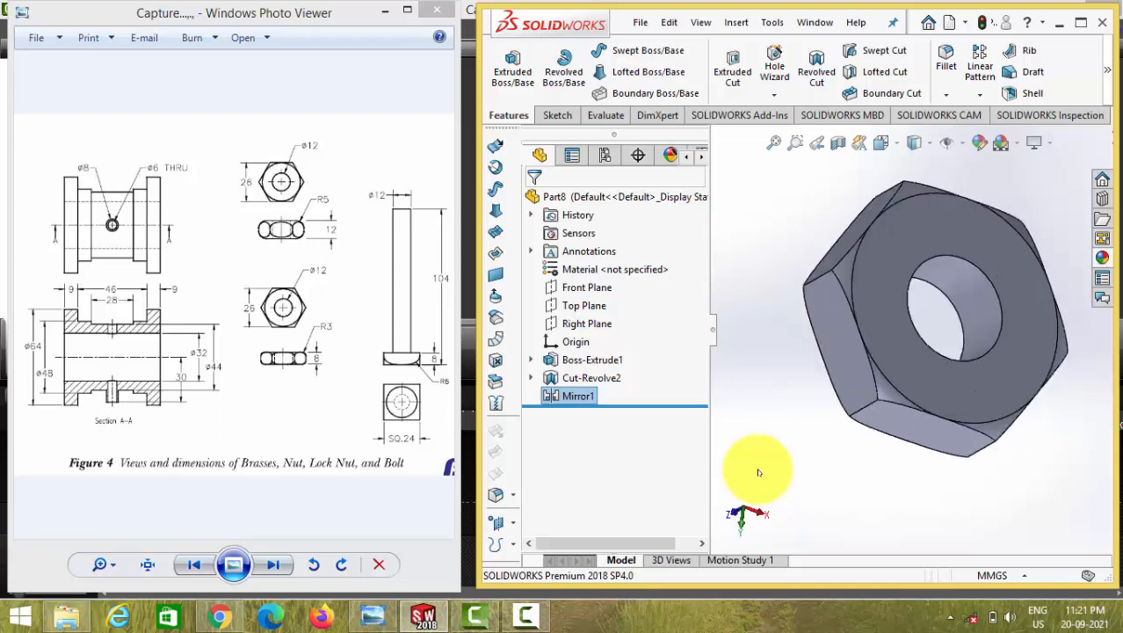
Save the 8 mm nut part under the file name nut.
left_click(631, 22)
left_click(660, 200)
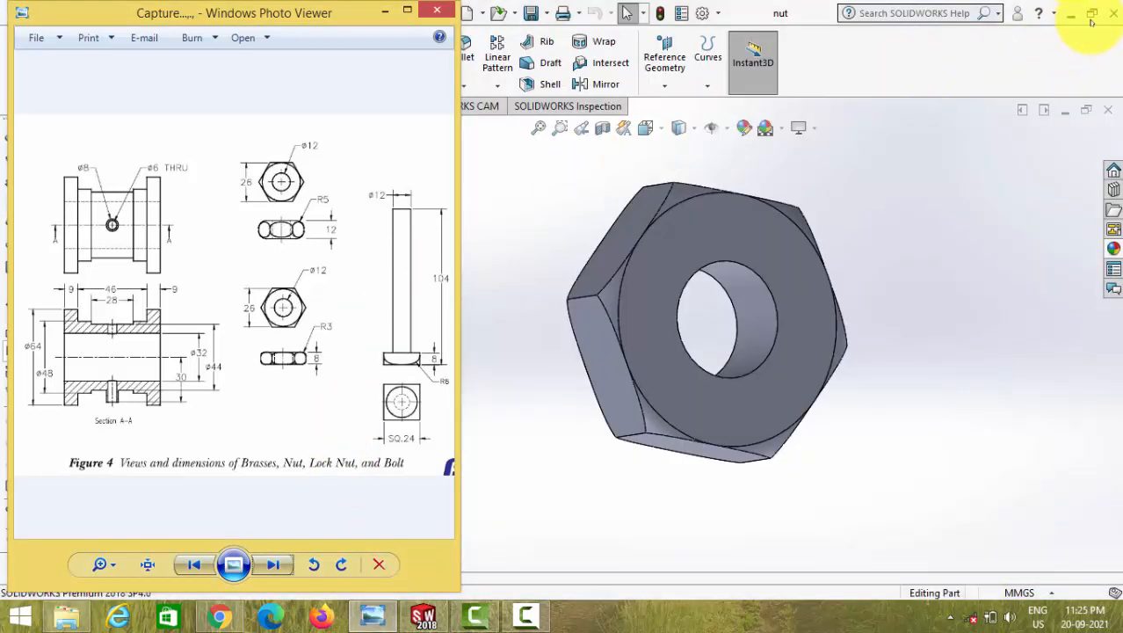
left_click(1091, 14)
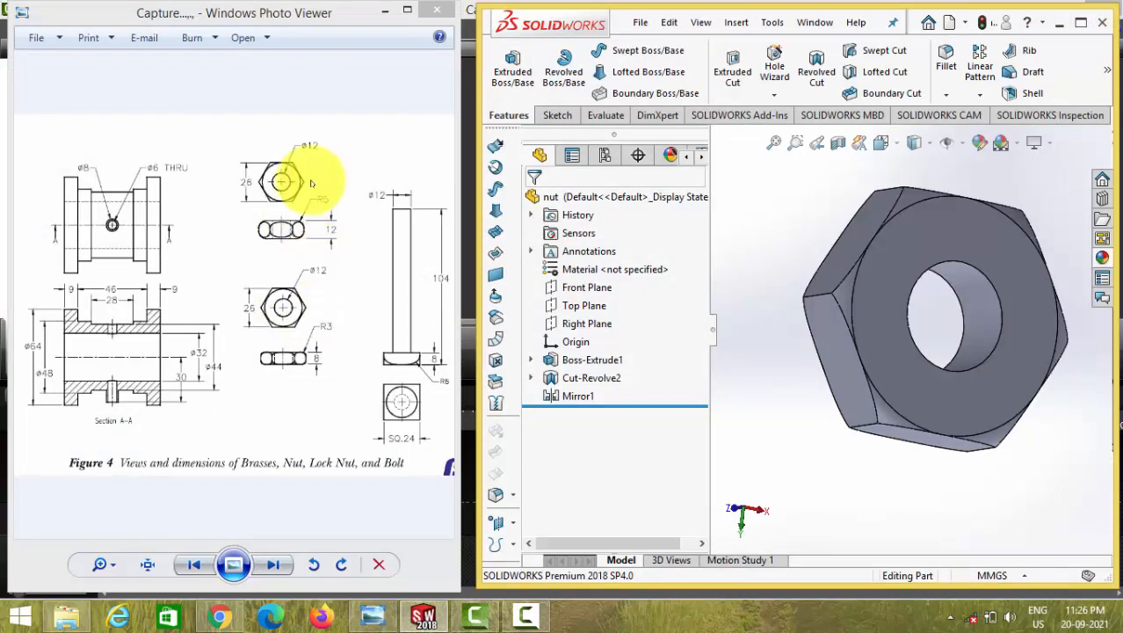
Save the nut part again under the file name lock nut in the Assembly folder.
left_click(639, 23)
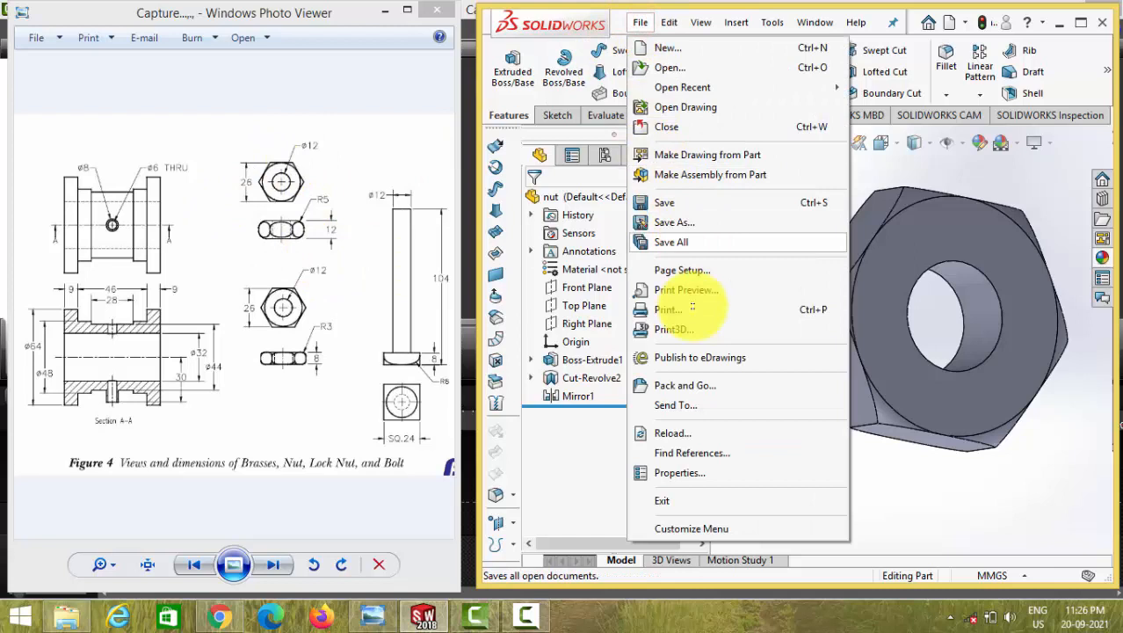
left_click(674, 222)
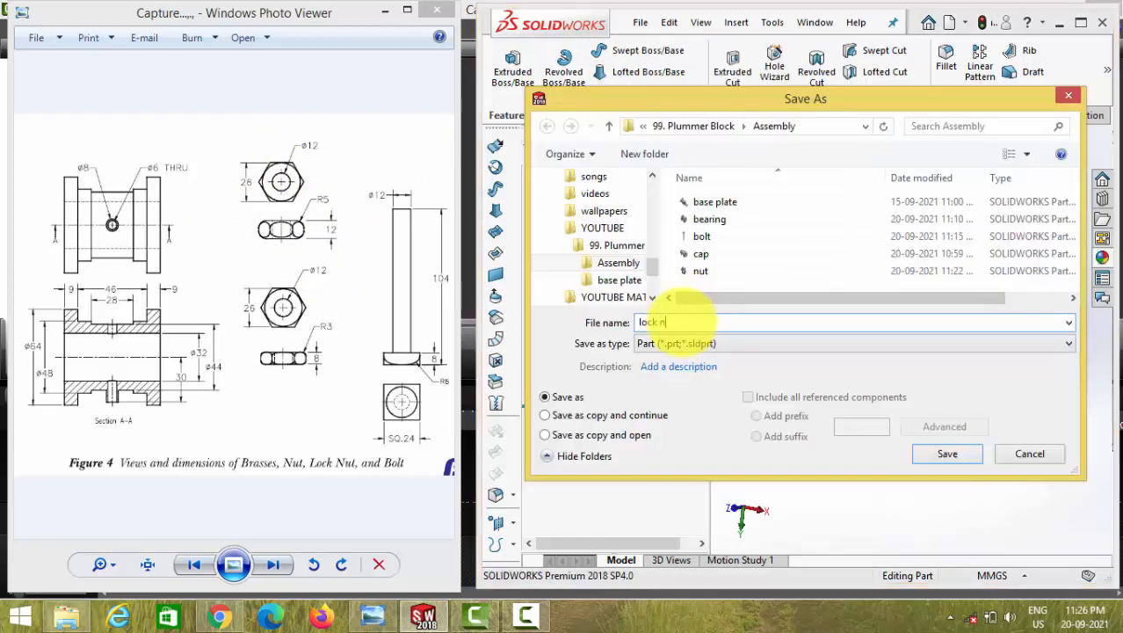
key("Return")
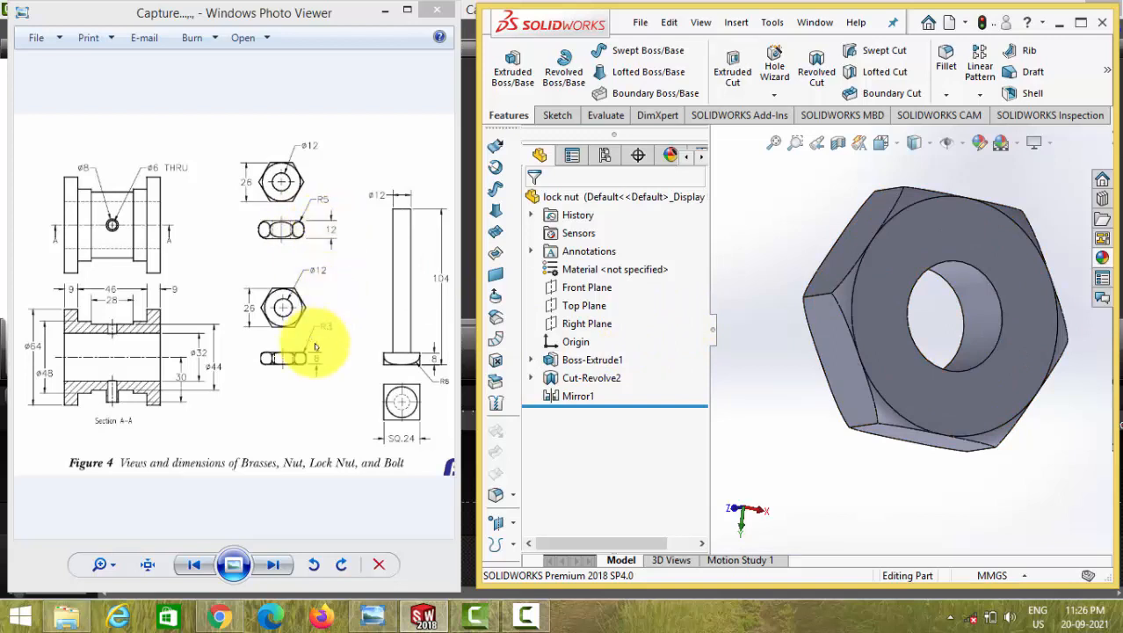
Set the depth of the nut's mid-plane boss extrusion to 12 mm.
left_click(548, 359)
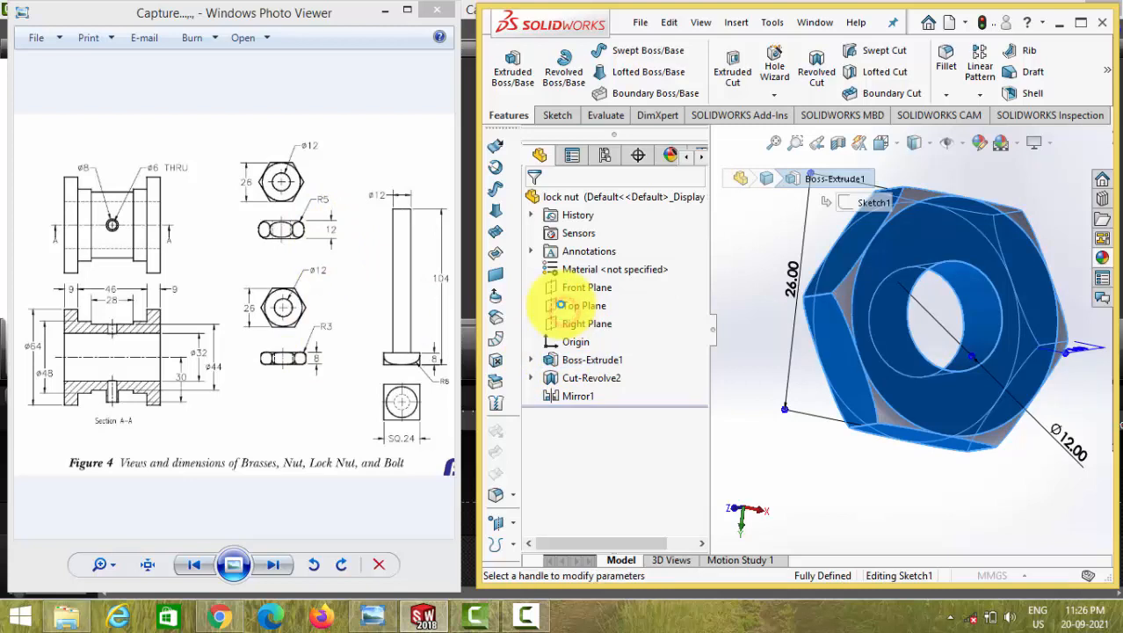
type("12")
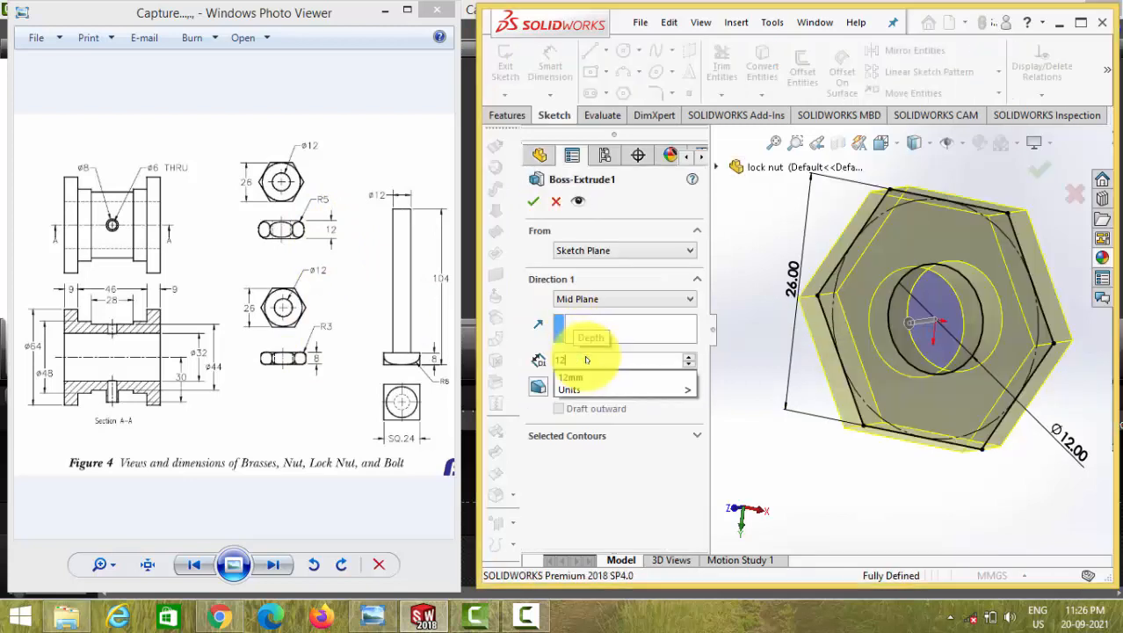
key("Return")
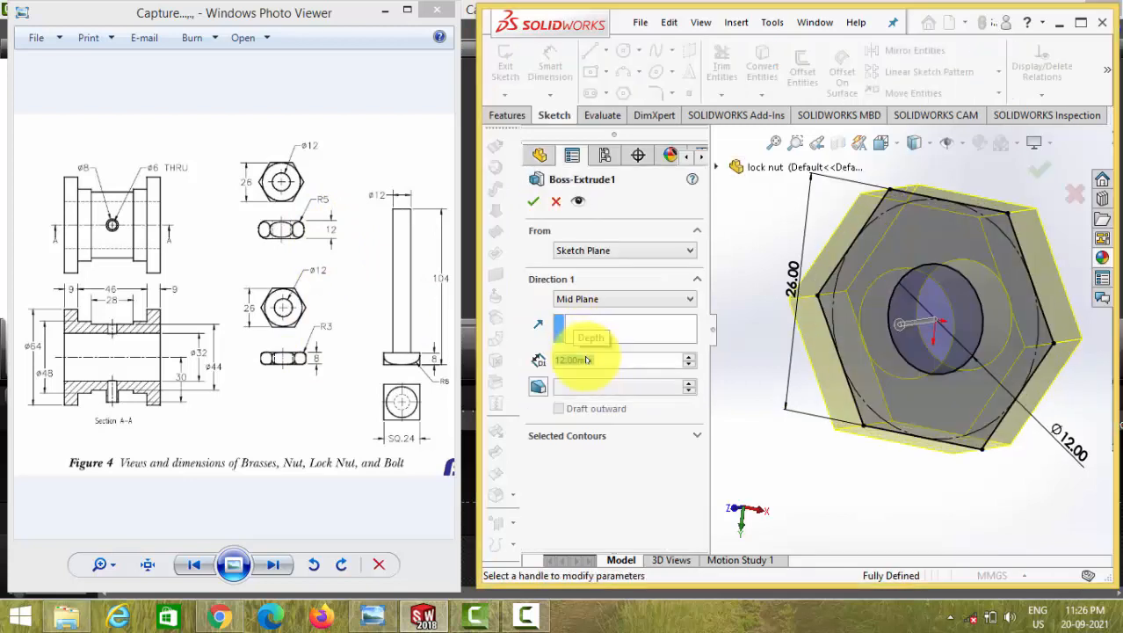
left_click(535, 201)
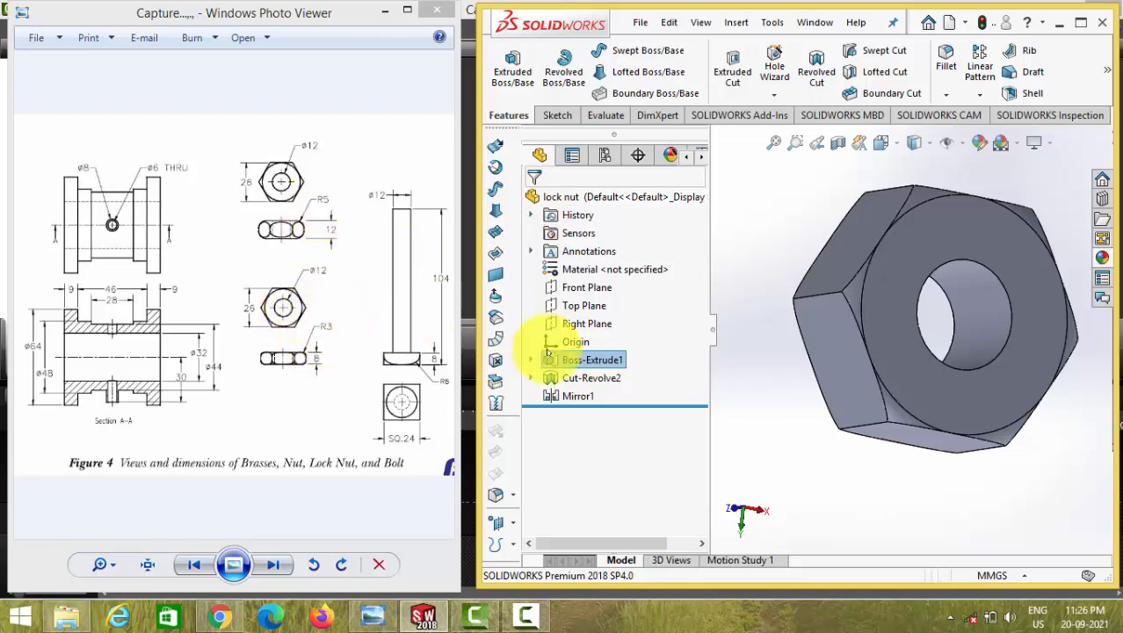
Edit the sketch of the revolved corner cut and set the arc's radius to 5 mm.
left_click(530, 377)
left_click(586, 396)
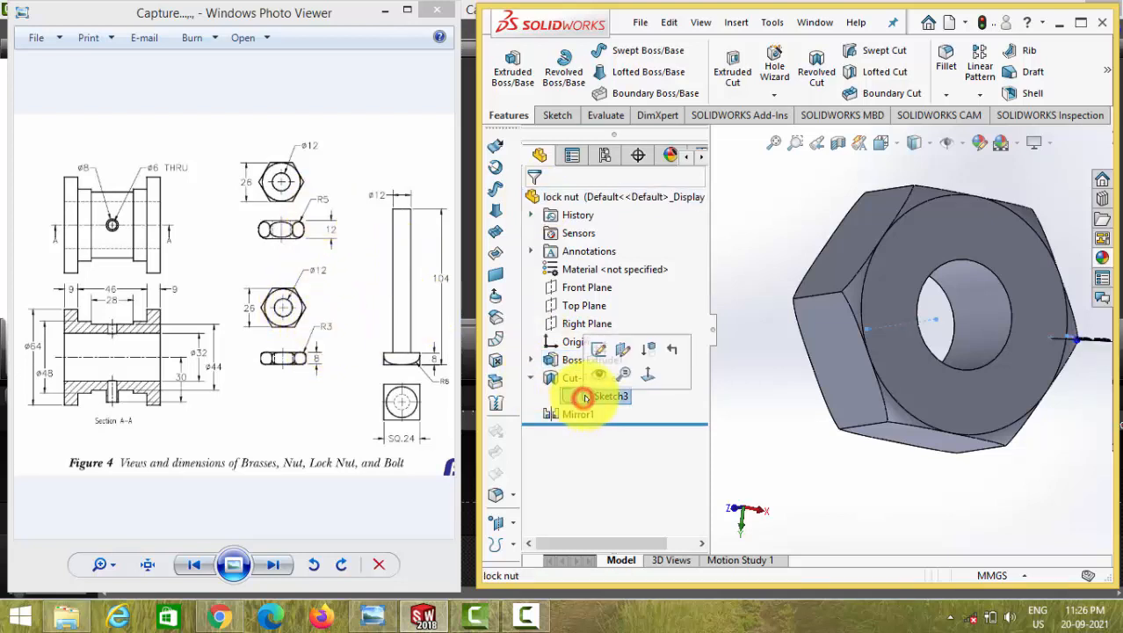
left_click(601, 350)
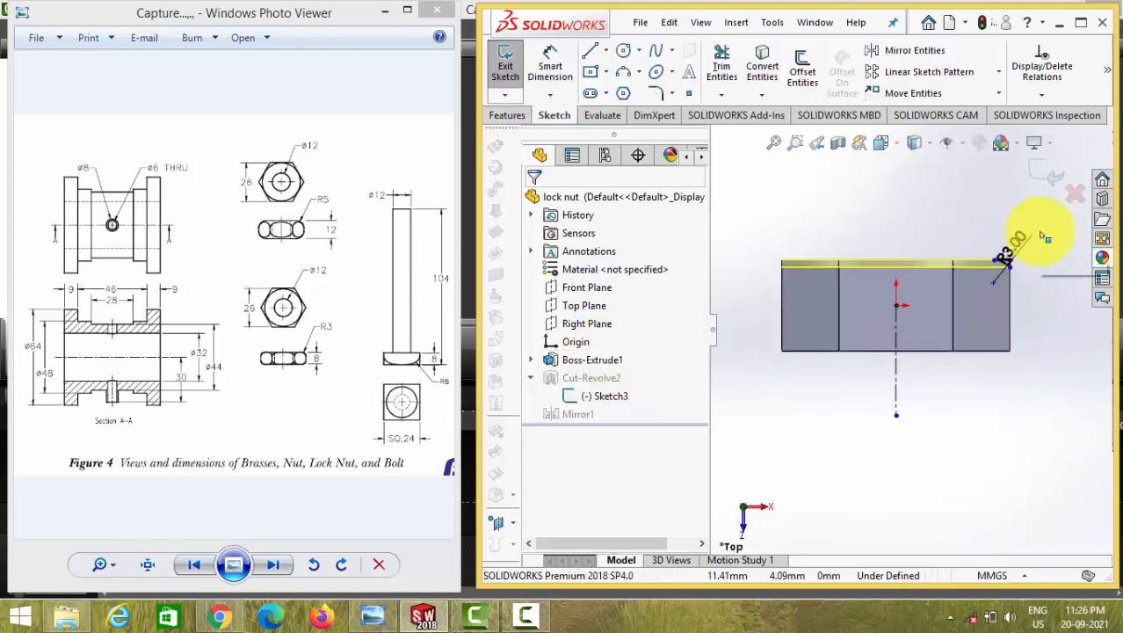
scroll(976, 312, "down", 3)
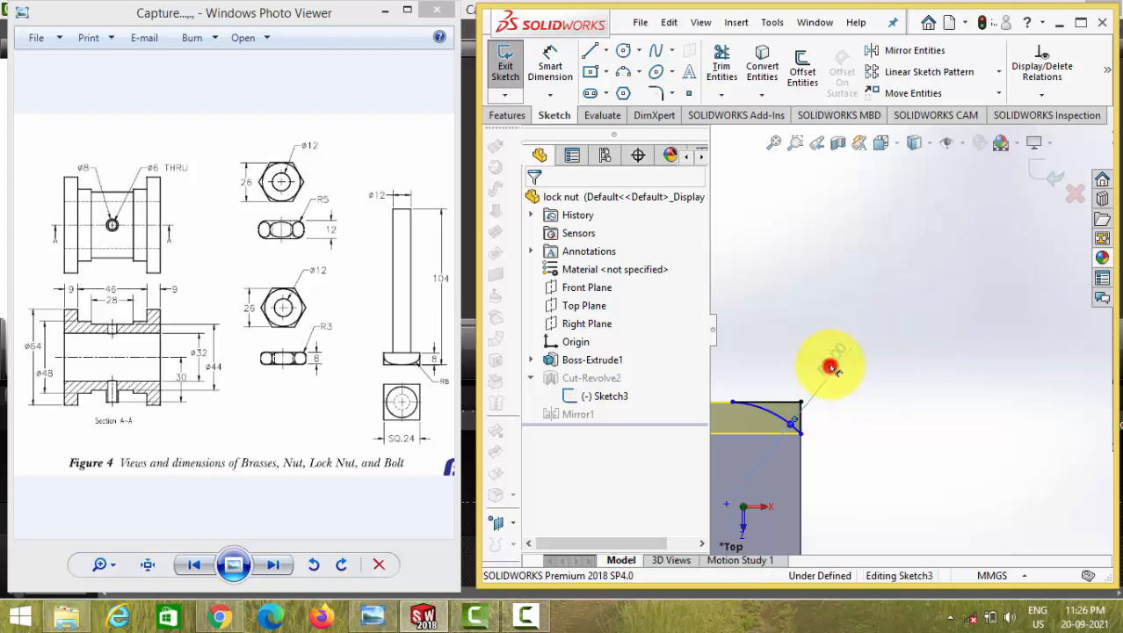
left_click(830, 367)
type("5")
key("Return")
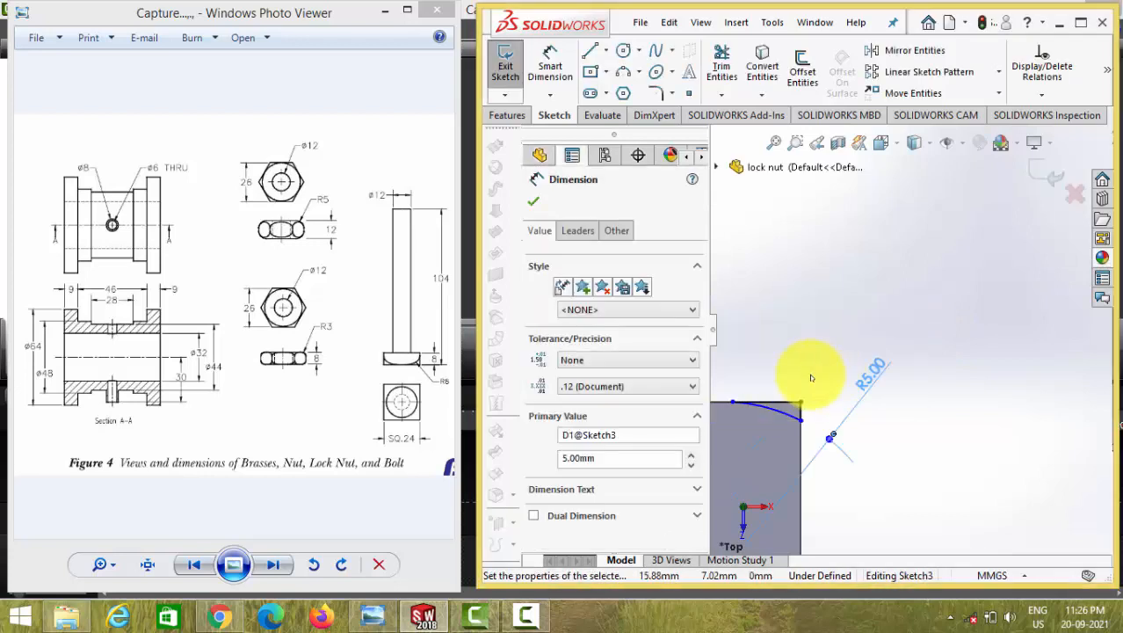
Move the arc's lower endpoint down the nut's right edge to about 4.69 mm above the origin and finish the sketch.
scroll(810, 394, "up", 3)
scroll(829, 403, "down", 6)
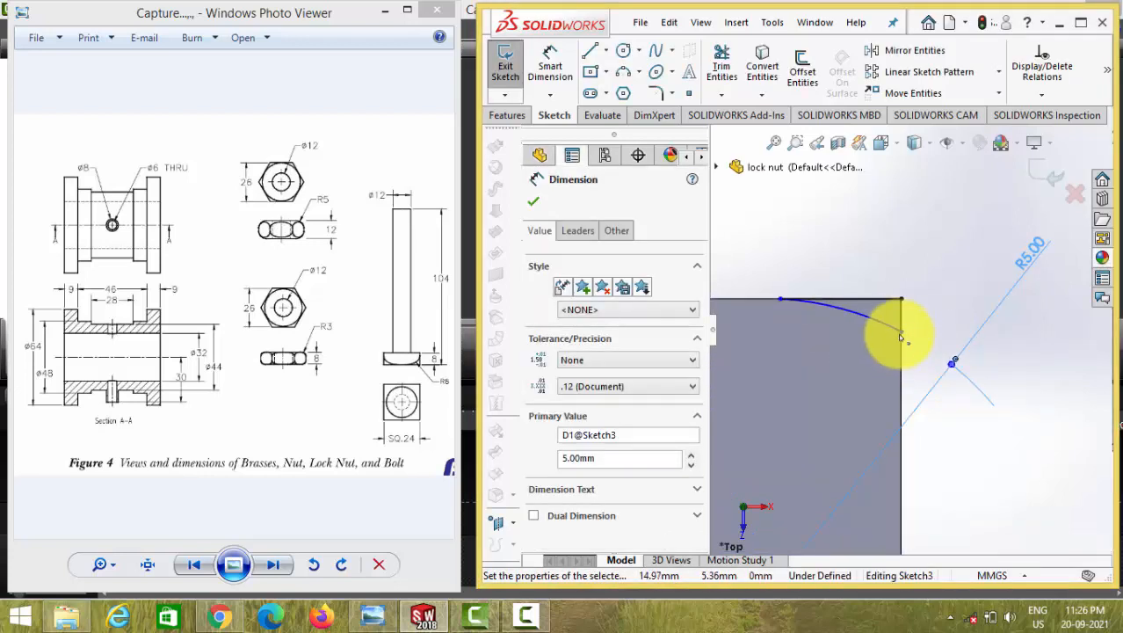
left_click_drag(902, 338, 900, 376)
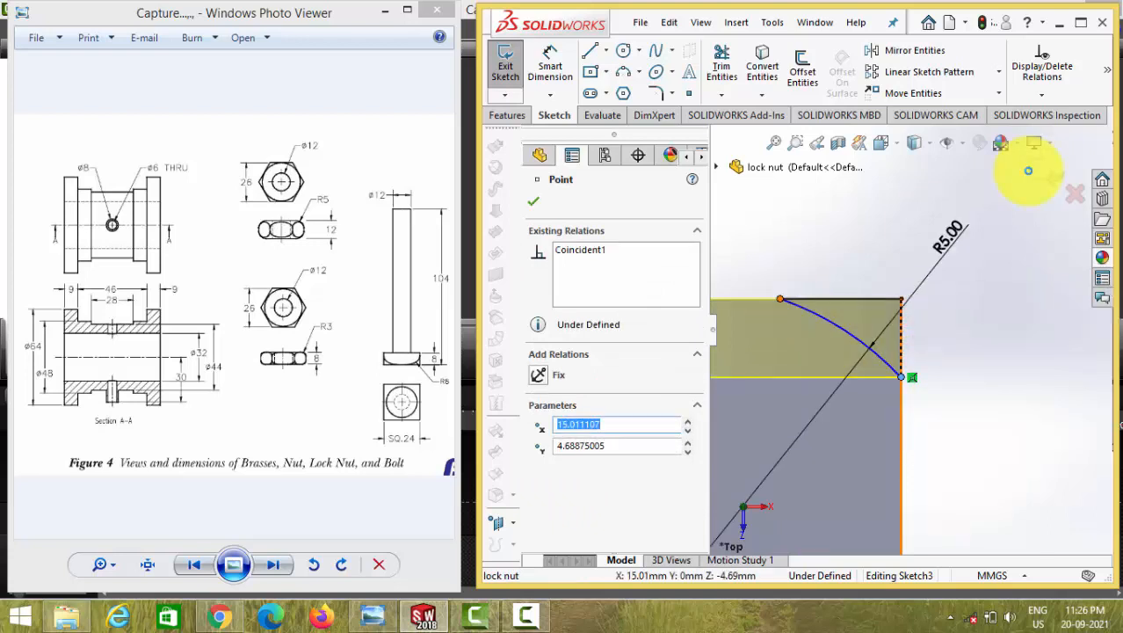
left_click(1034, 143)
scroll(898, 273, "up", 4)
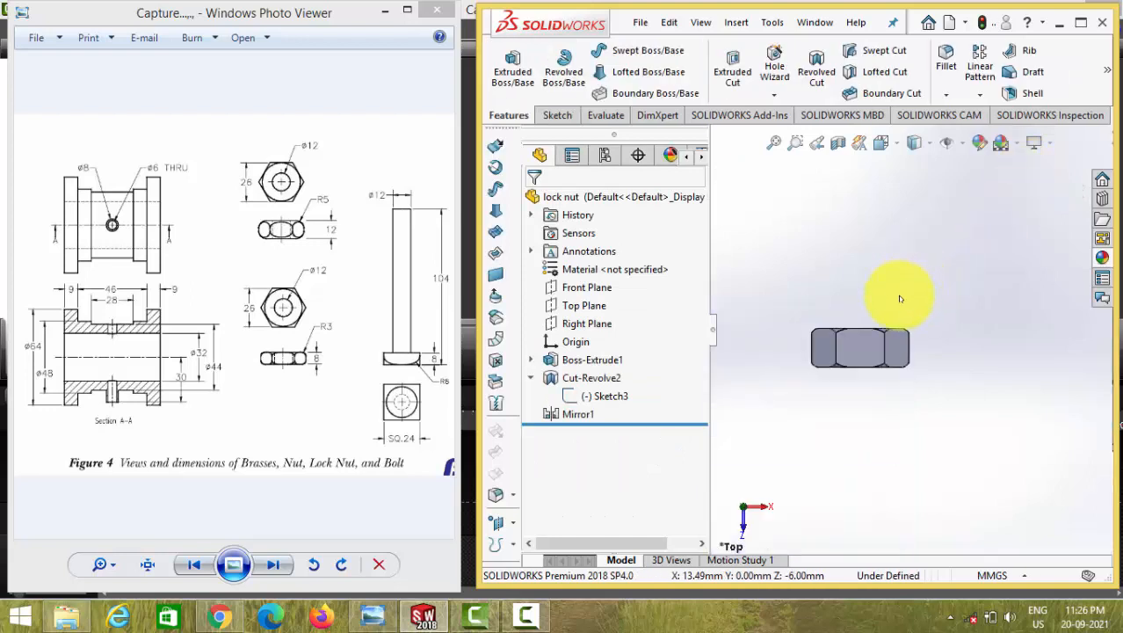
Set the 12 mm nut to the isometric view and save the part.
left_click(881, 142)
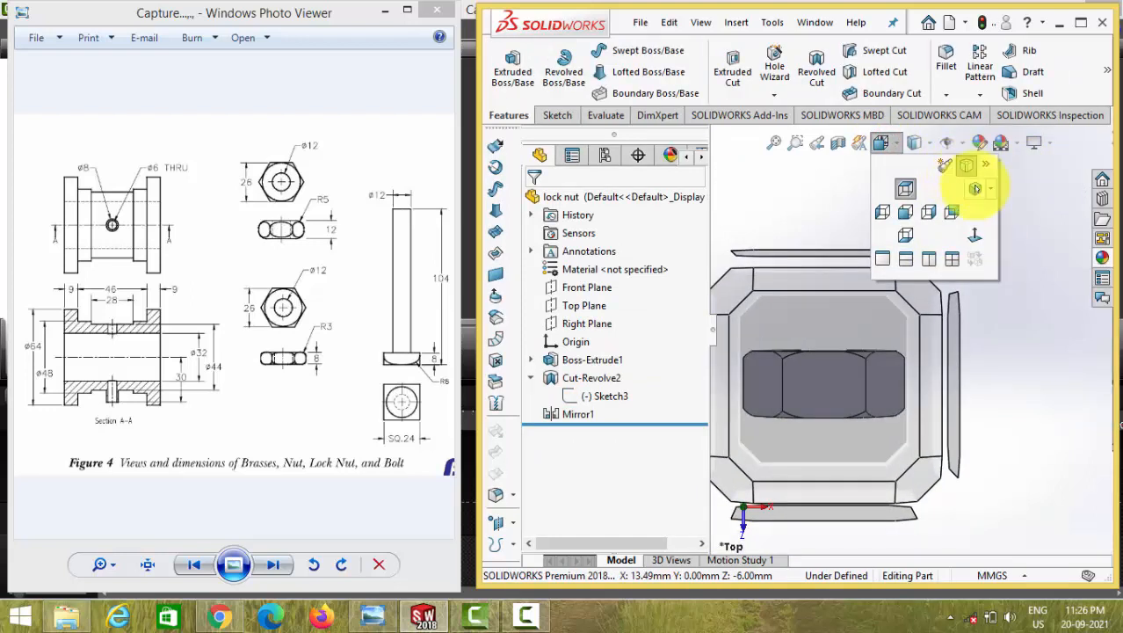
left_click(974, 188)
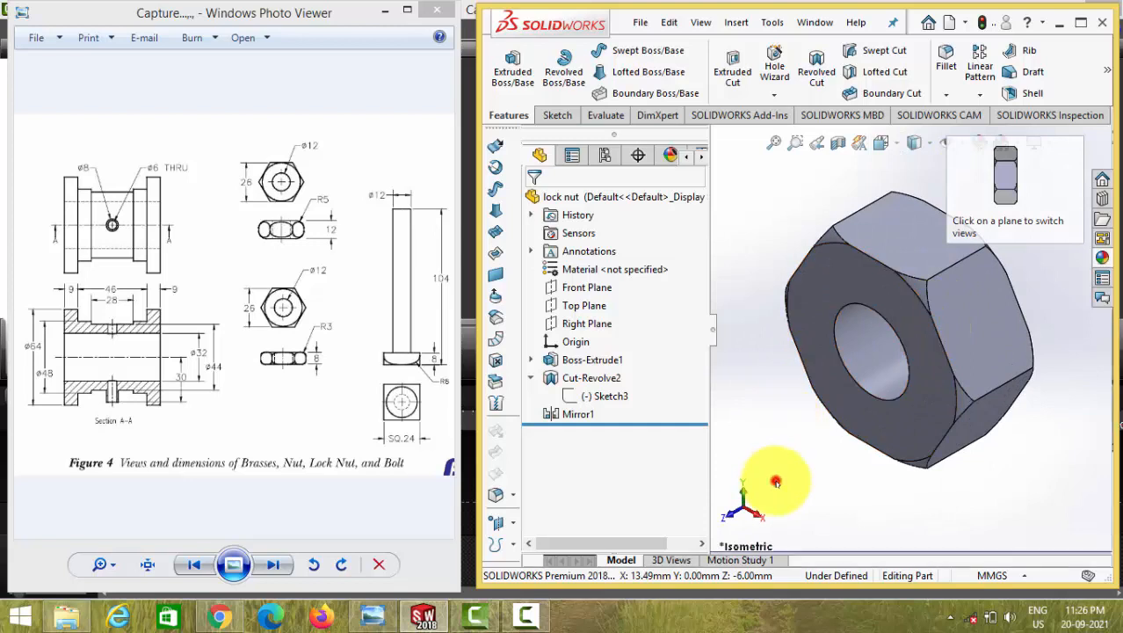
left_click(776, 482)
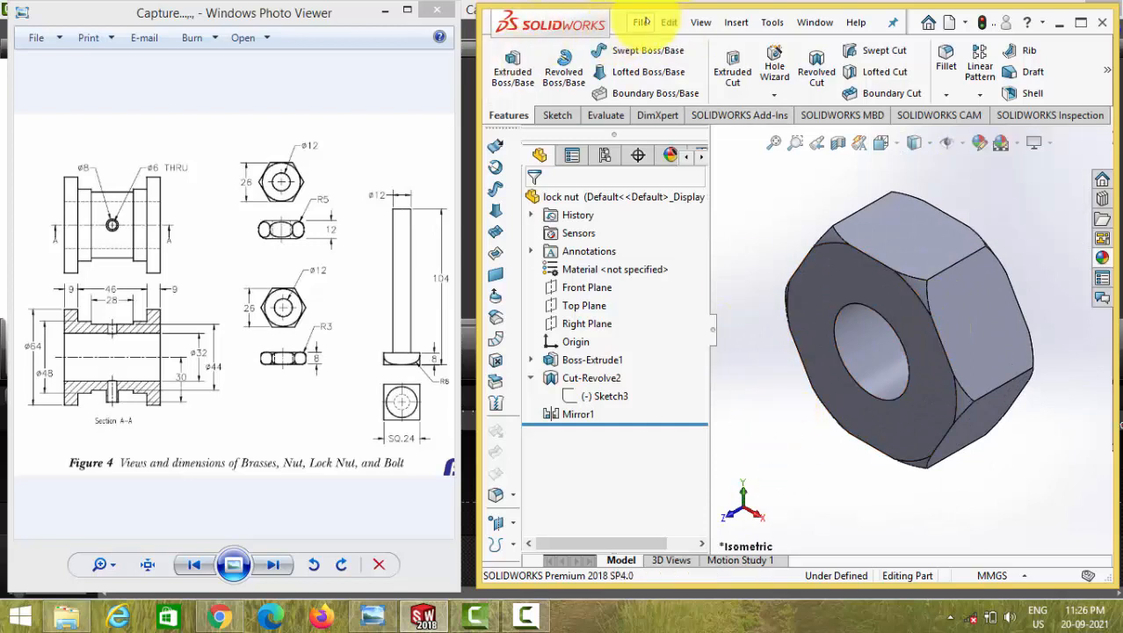
left_click(641, 22)
left_click(675, 206)
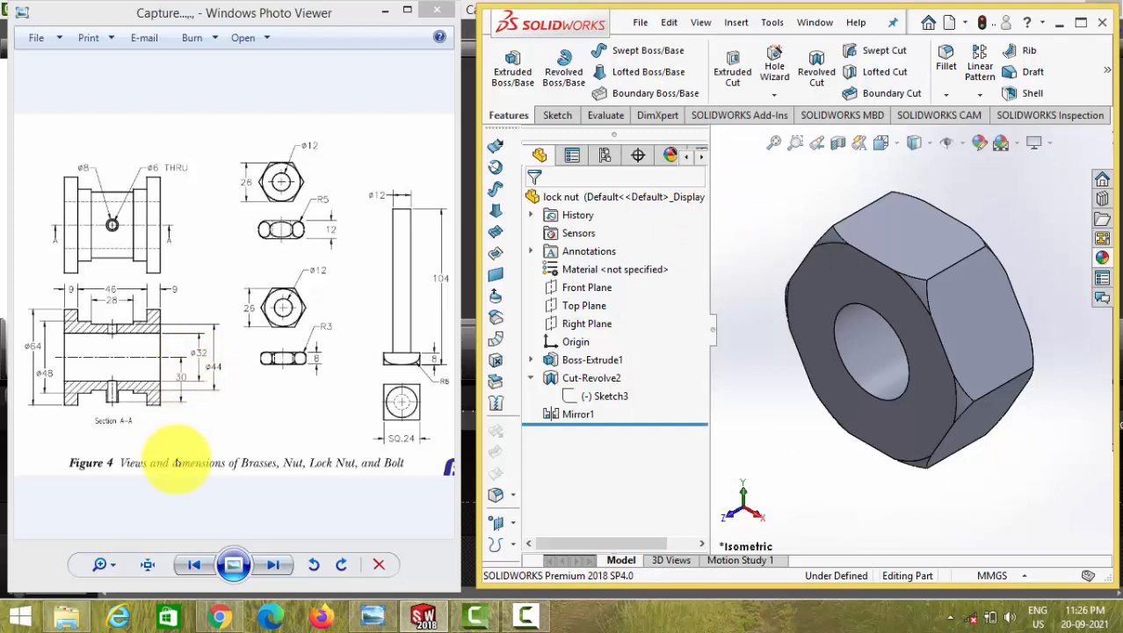
Check the reference drawings of the casting and the cap, returning to the brasses, nut and bolt drawing.
left_click(193, 564)
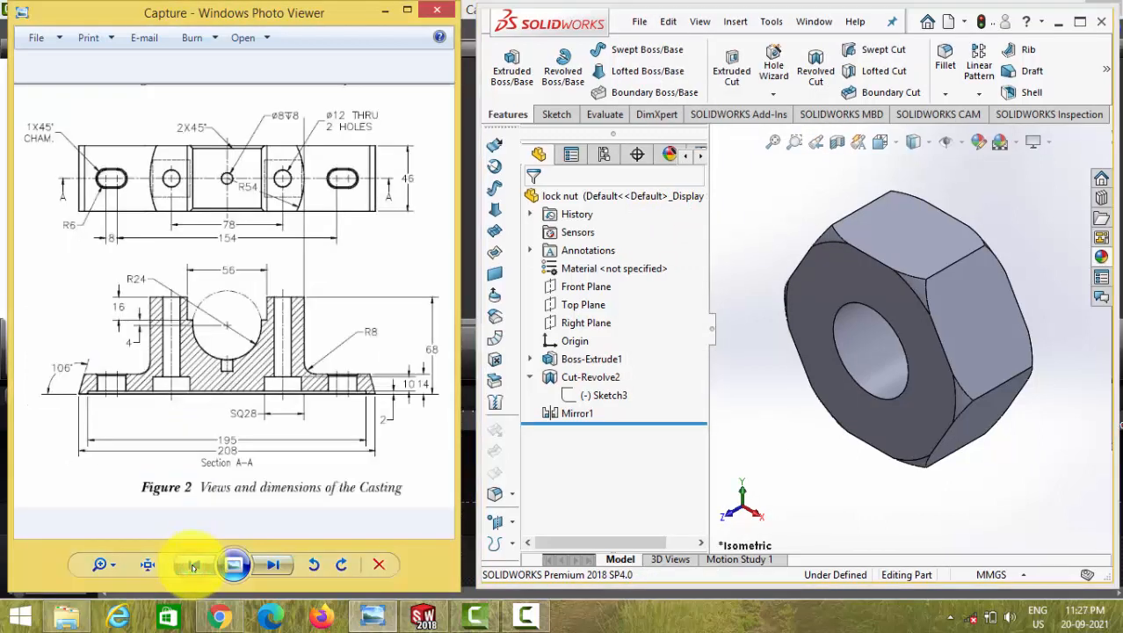
left_click(192, 565)
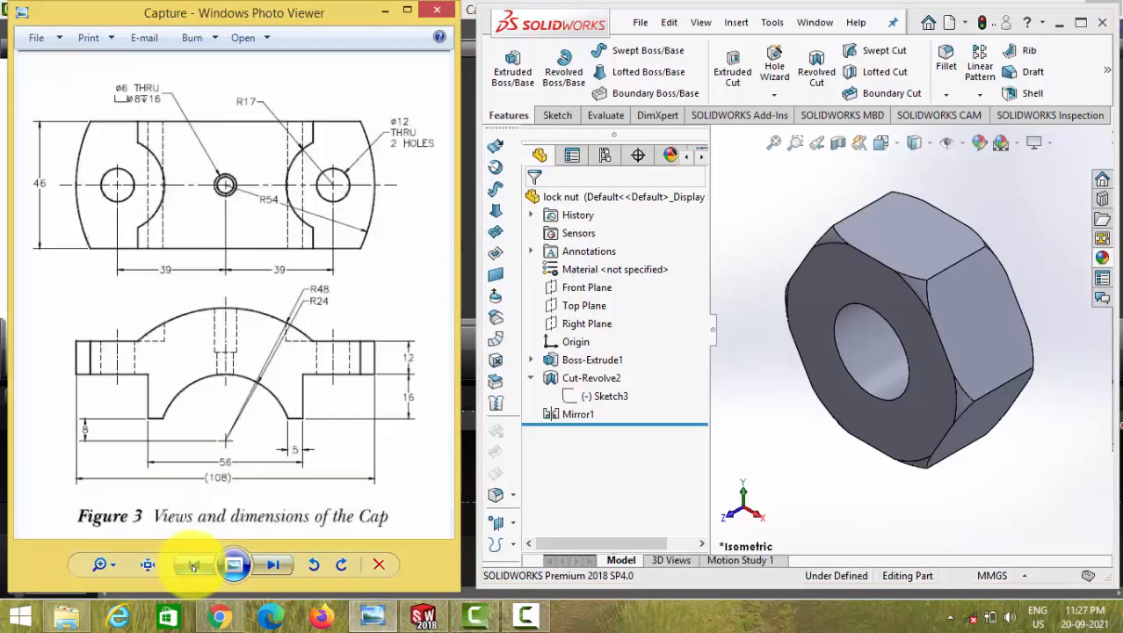
left_click(276, 565)
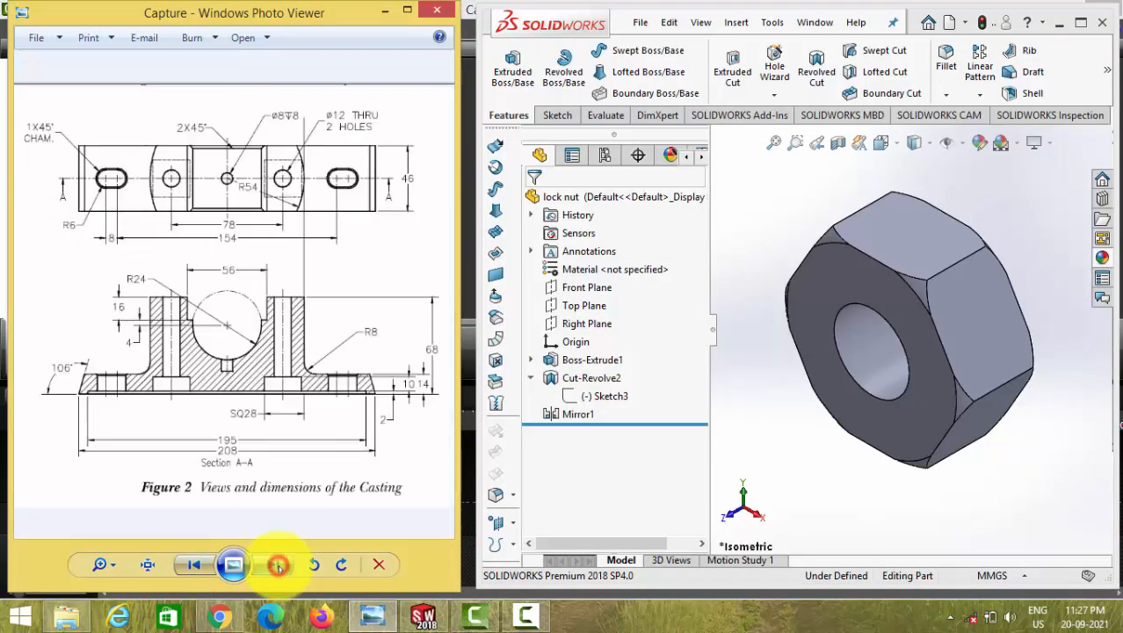
left_click(276, 565)
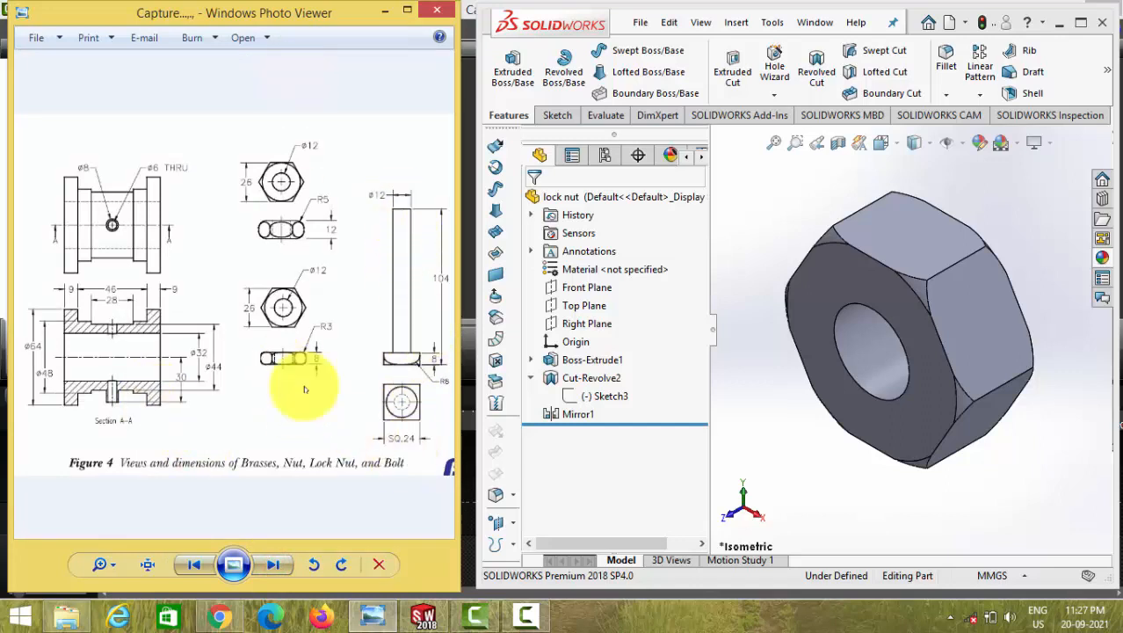
Minimize the reference drawing viewer, maximize the modelling window and close the lock nut part.
left_click(383, 10)
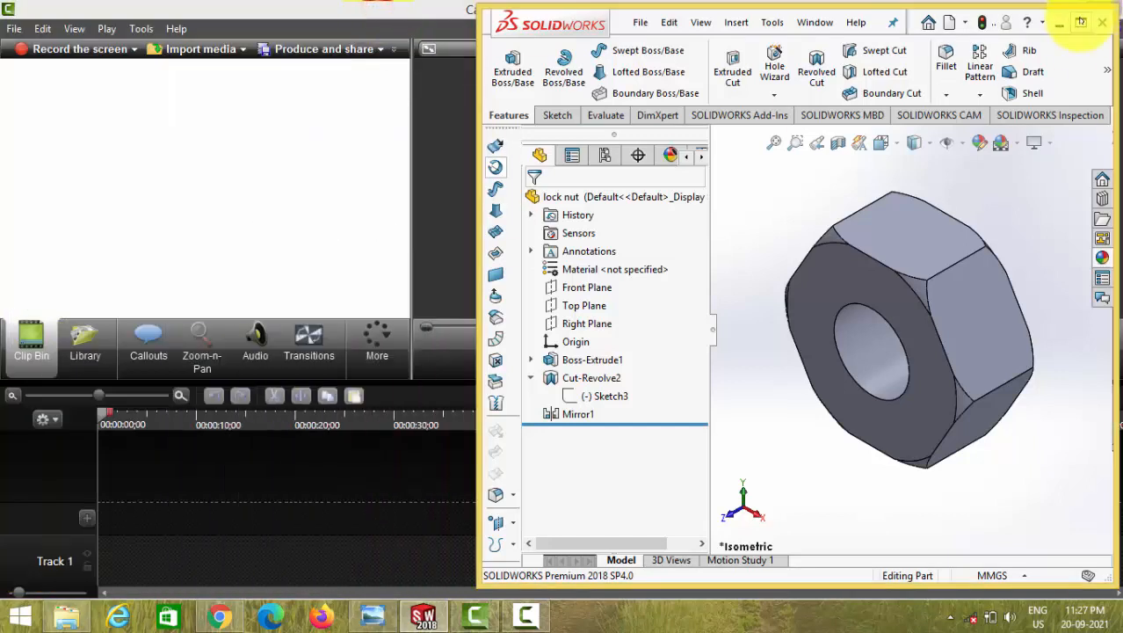
left_click(1080, 21)
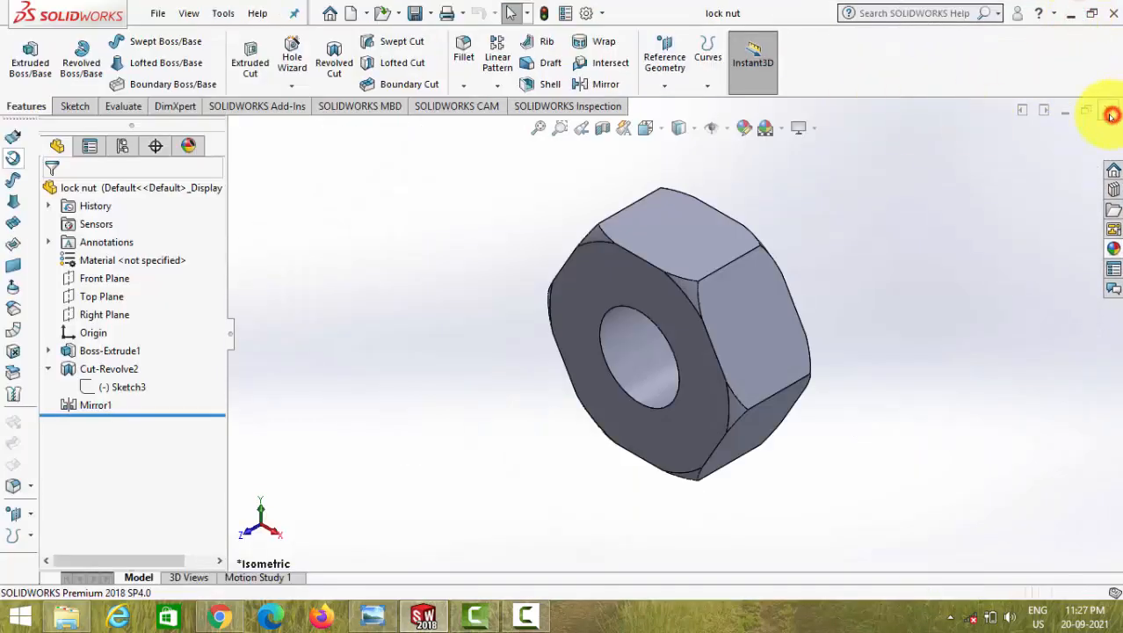
left_click(1109, 113)
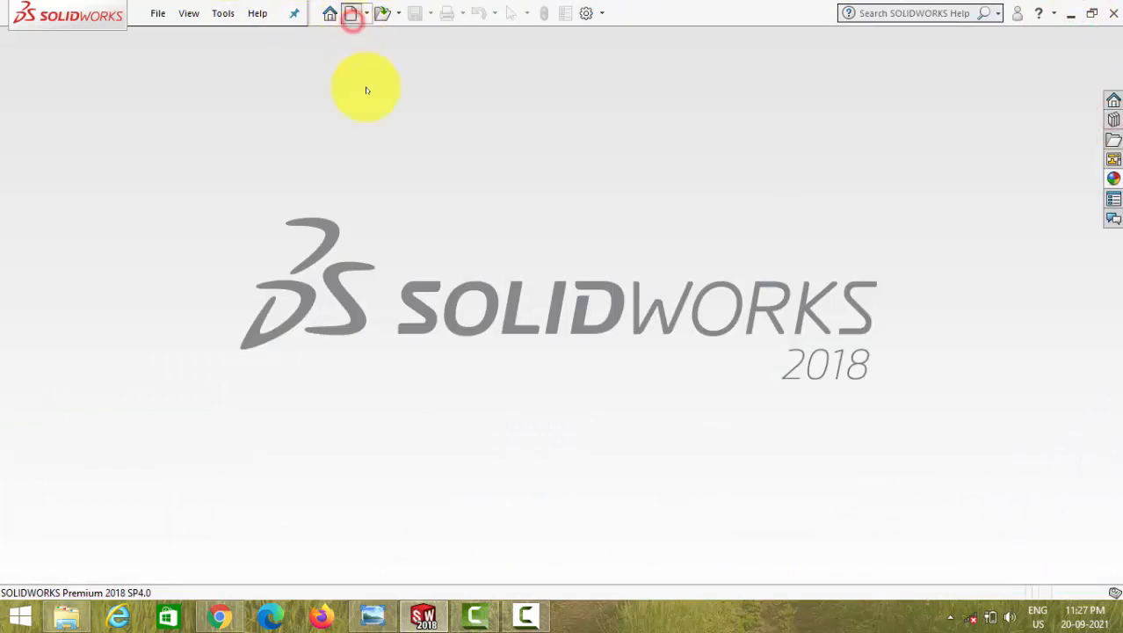
Create a new assembly and place the base plate part in it as the first component.
key("ctrl+n")
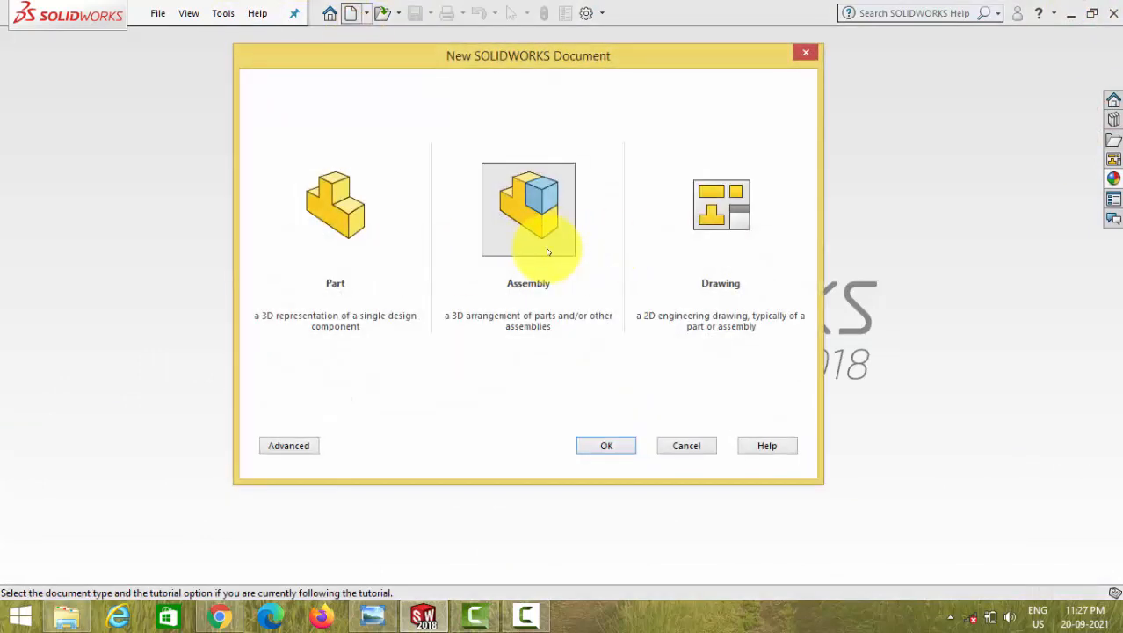
left_click(535, 227)
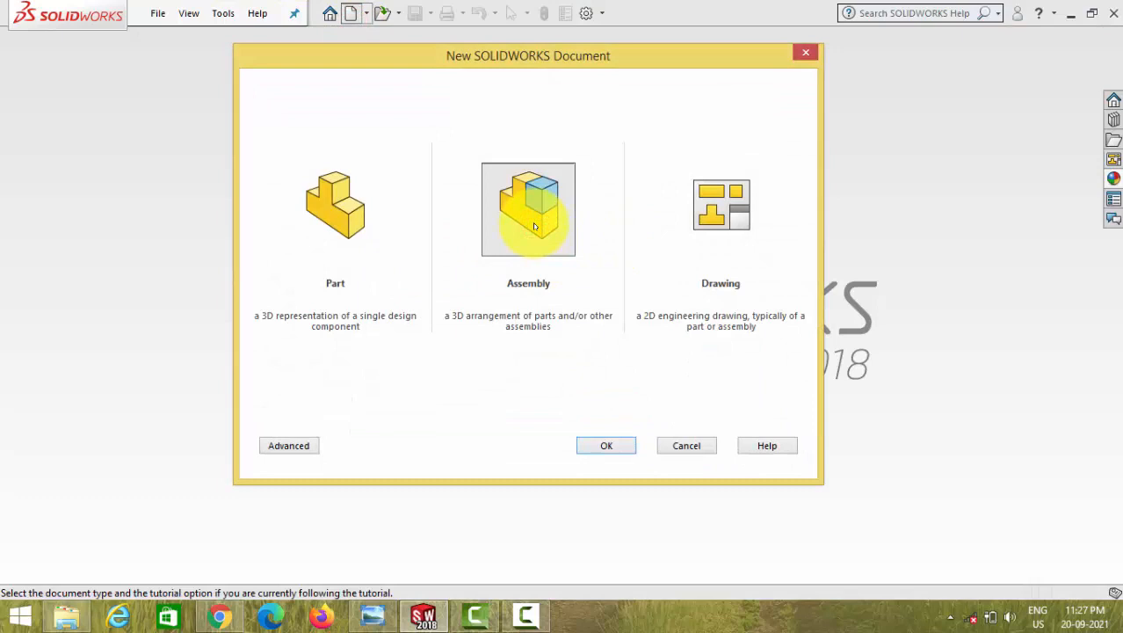
double_click(532, 223)
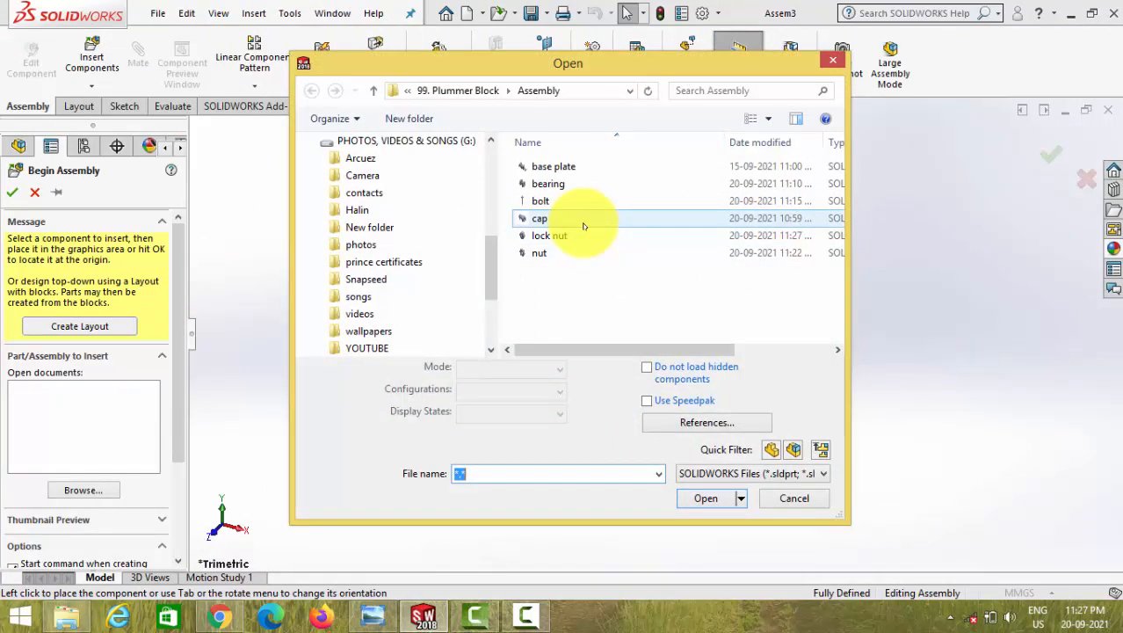
double_click(579, 167)
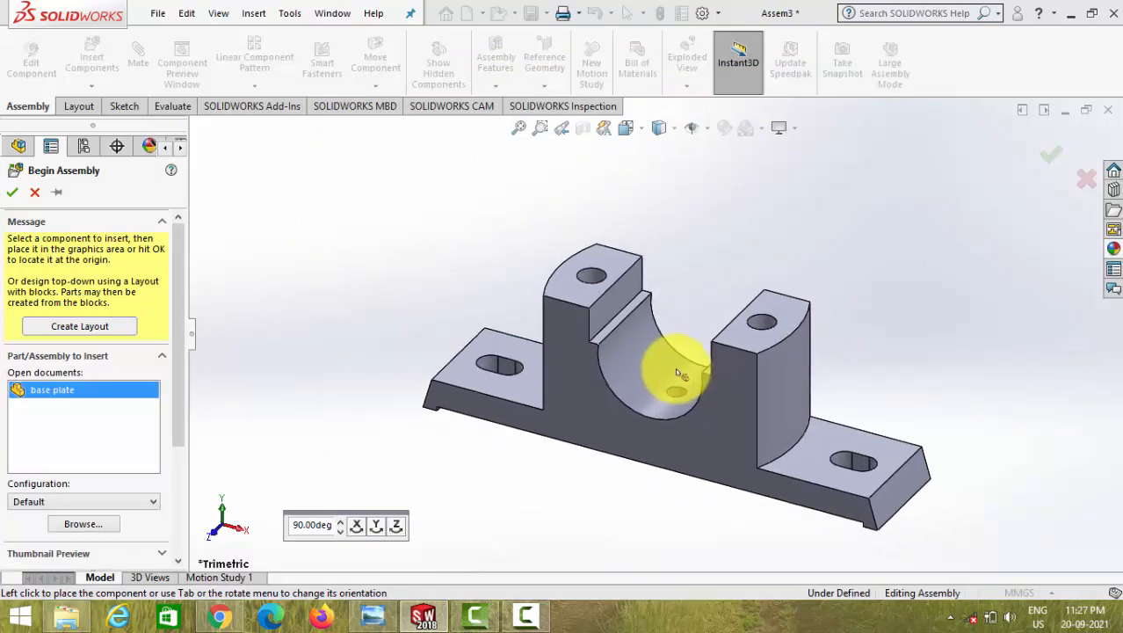
left_click(675, 367)
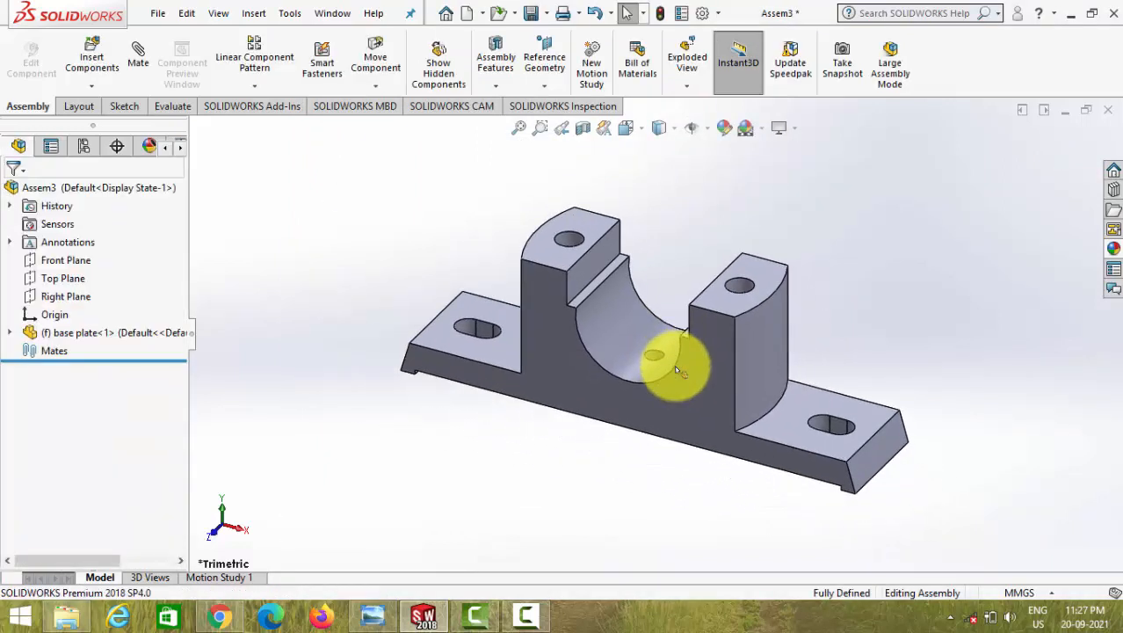
Insert the bearing part, rotate it 90 degrees about the Y axis and place it beside the base plate.
left_click(96, 59)
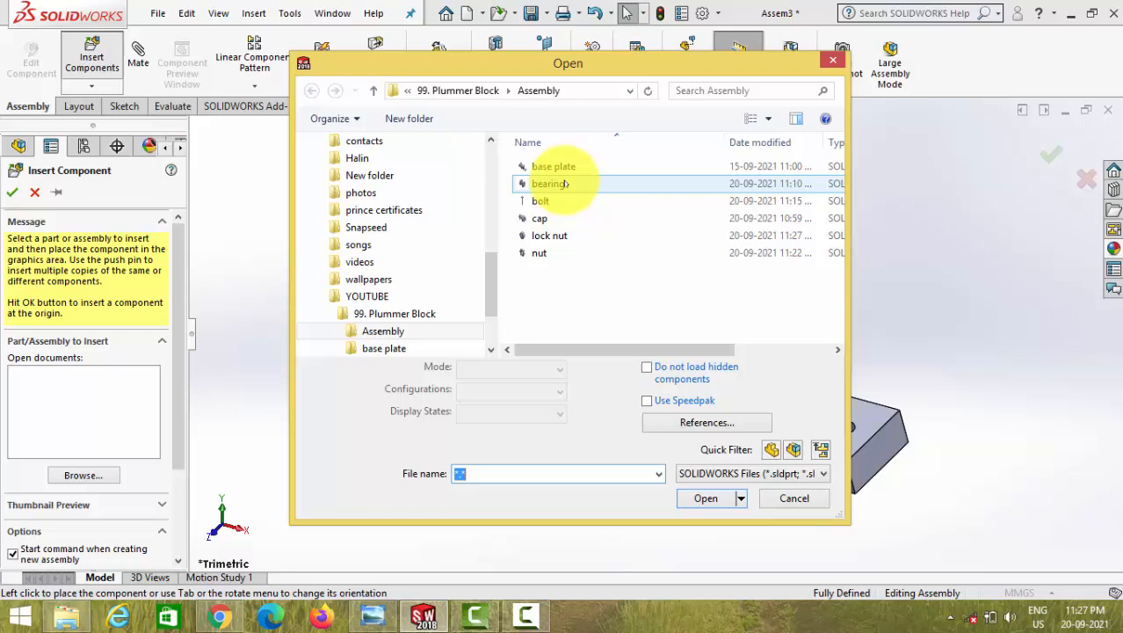
left_click(563, 184)
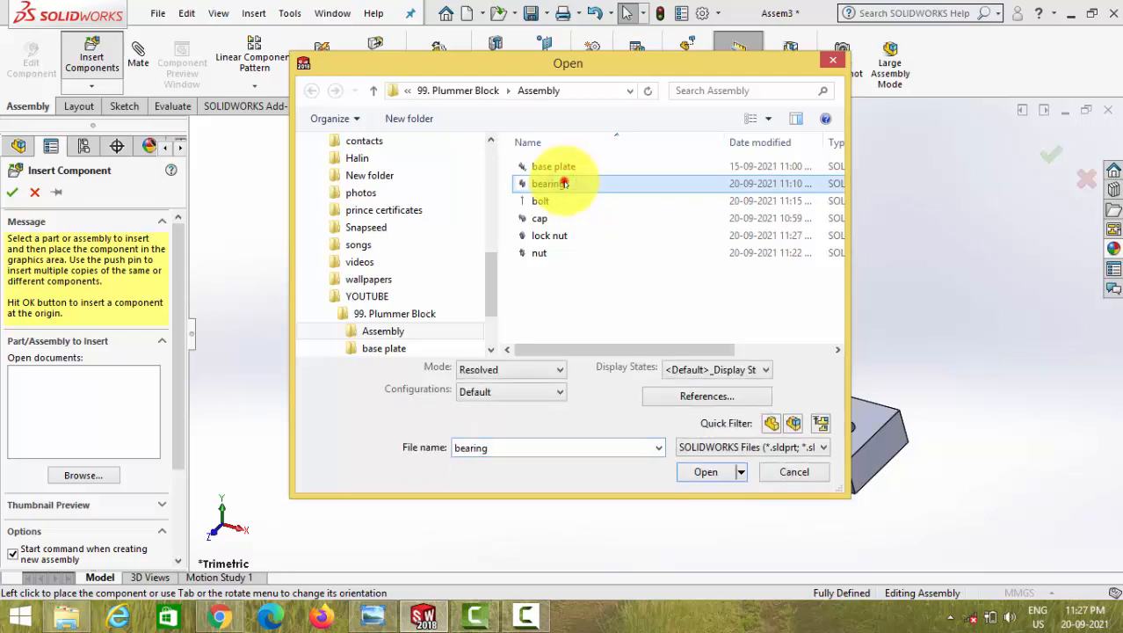
double_click(562, 183)
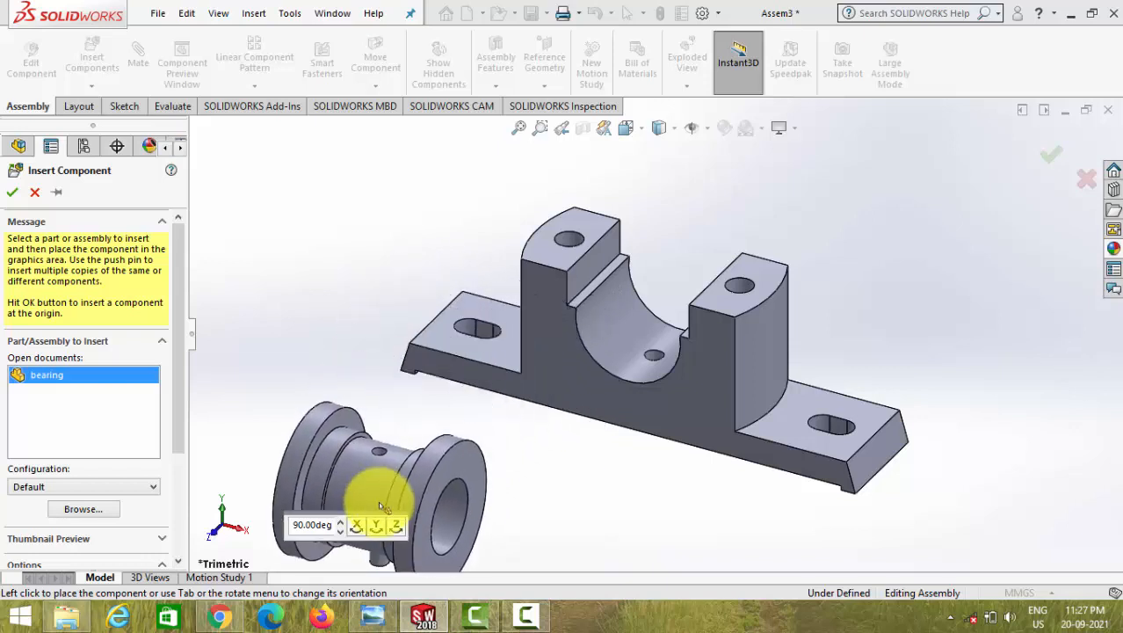
left_click(373, 525)
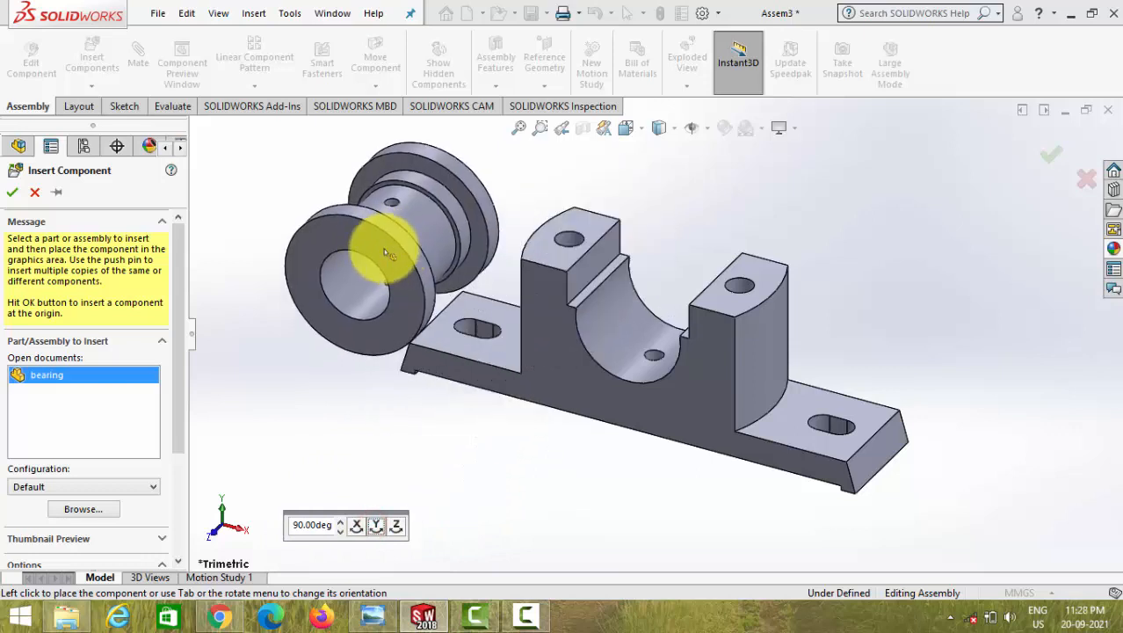
left_click(377, 249)
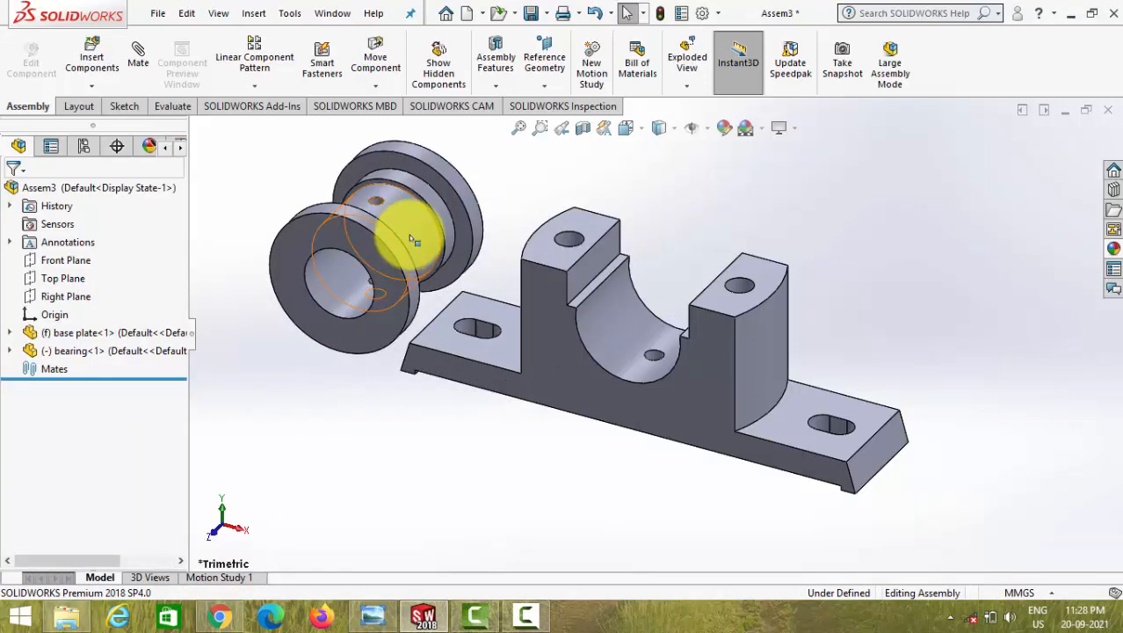
Add a concentric mate between the bearing's middle cylindrical face and the base plate's semicircular seat.
left_click(409, 235)
left_click(603, 304, "ctrl")
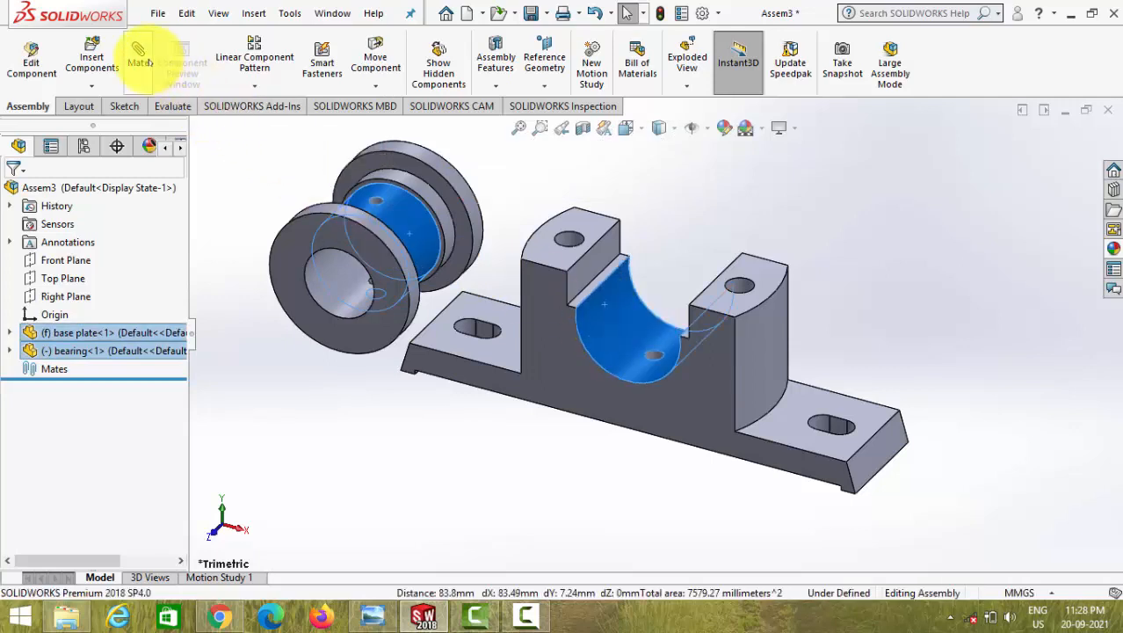
left_click(143, 58)
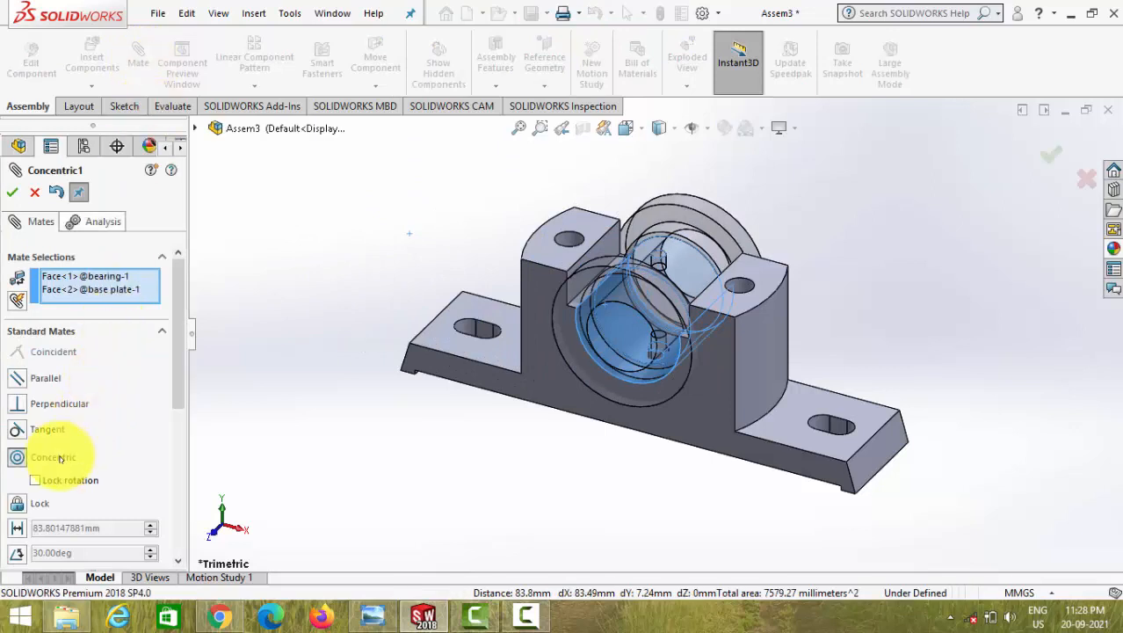
left_click(11, 191)
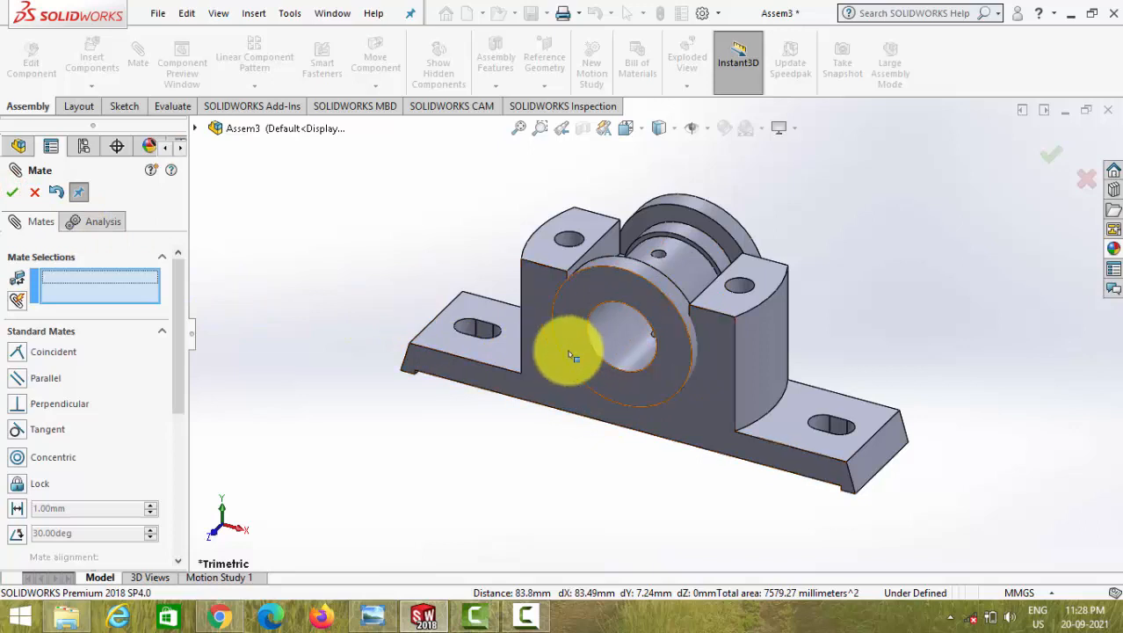
left_click(13, 193)
Add a coincident mate between the inner face of the bearing's rear flange and the base plate's back face, and restore the isometric view.
left_click_drag(615, 338, 639, 356)
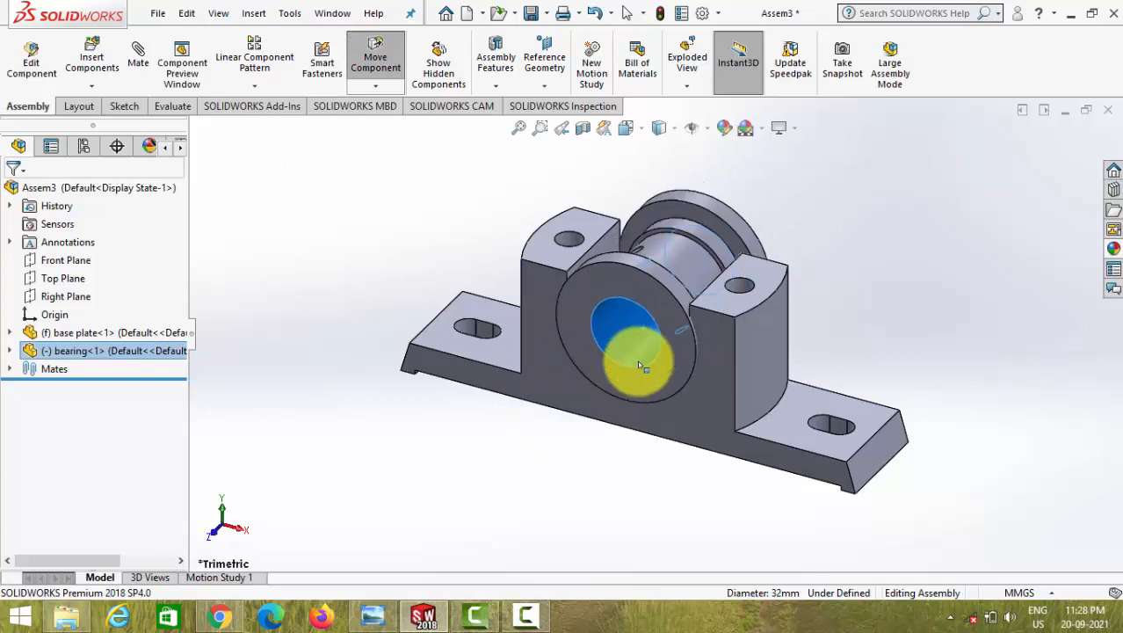
left_click(698, 188)
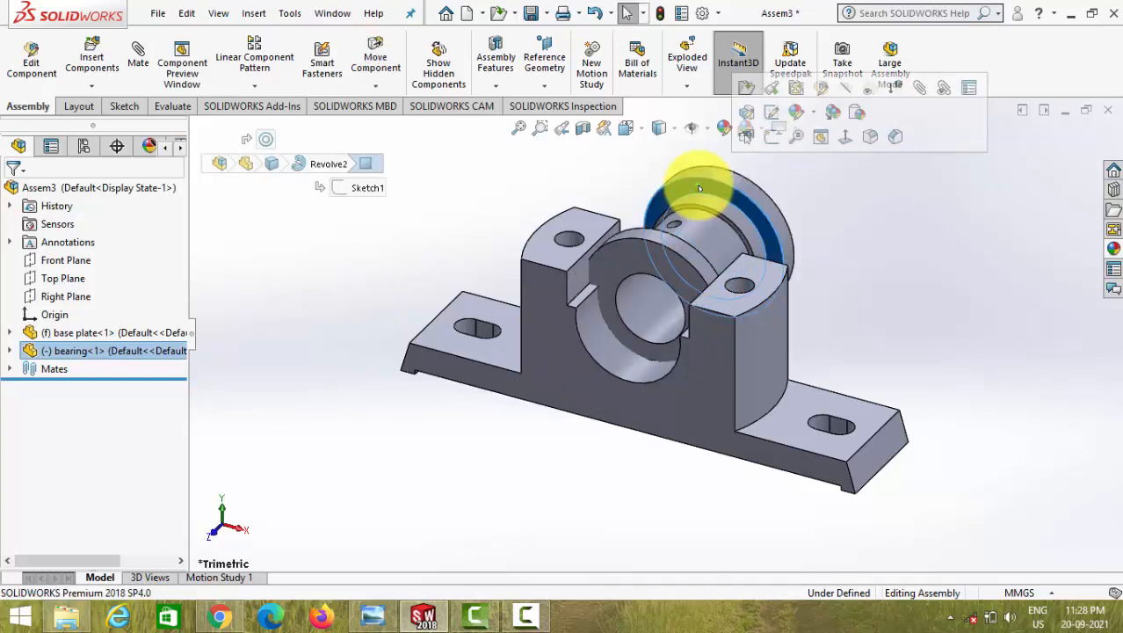
middle_click_drag(693, 193, 606, 239)
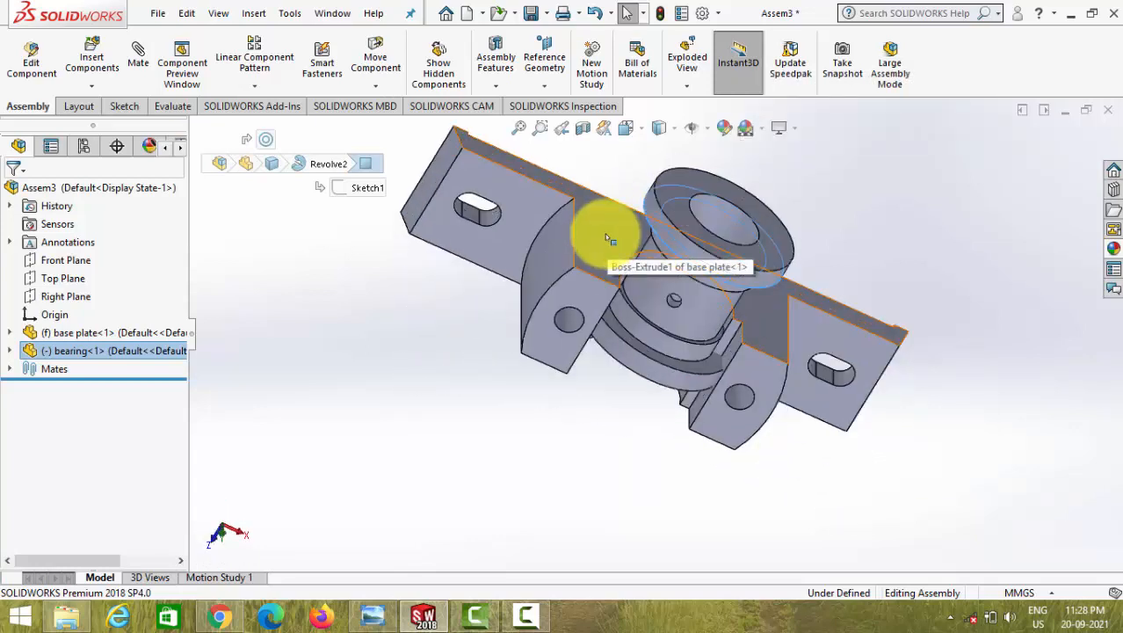
left_click(605, 234, "ctrl")
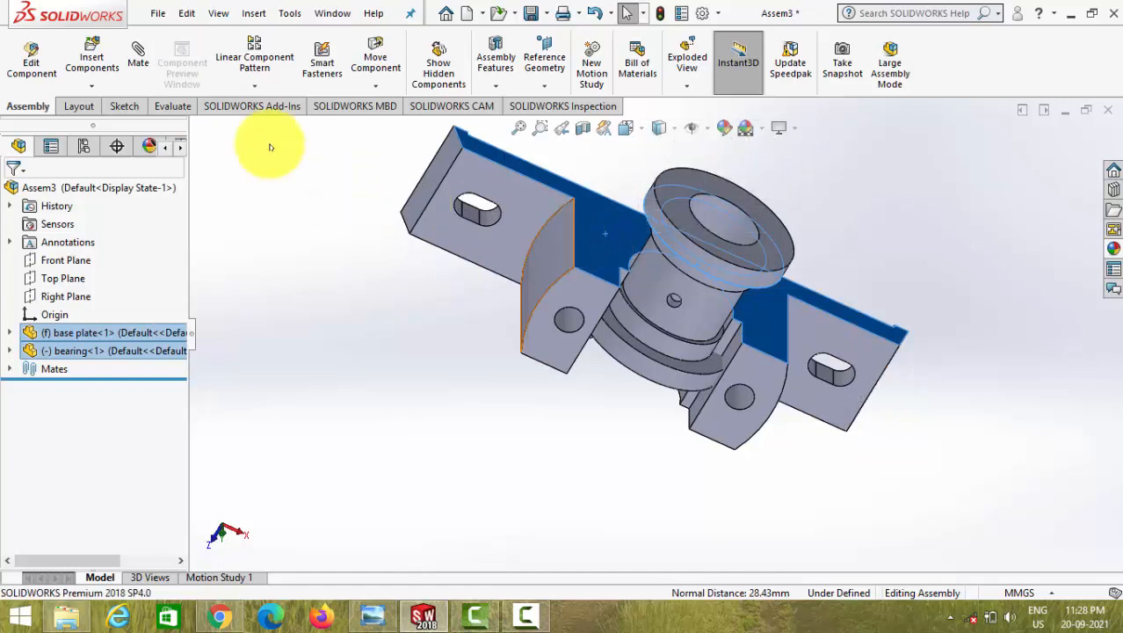
left_click(135, 62)
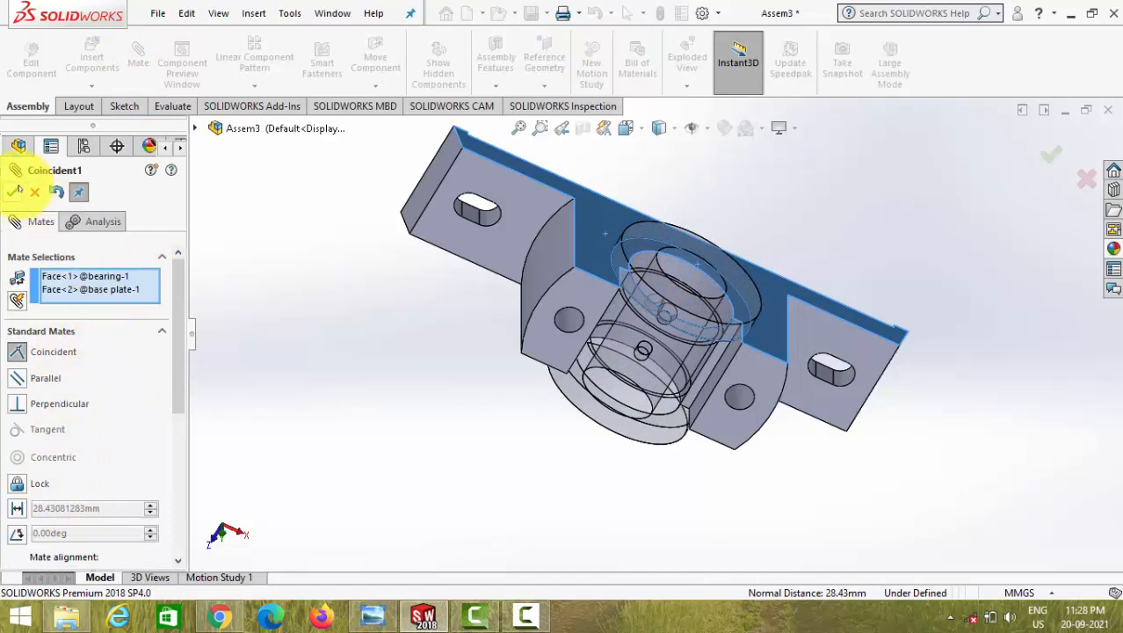
left_click(12, 191)
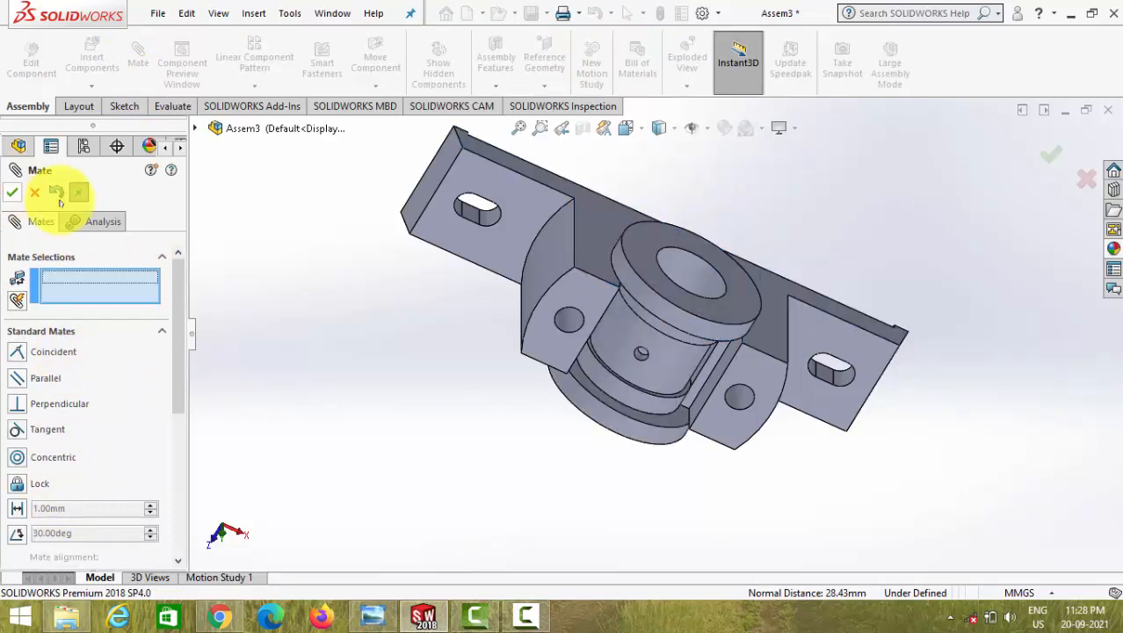
left_click(627, 132)
left_click(711, 175)
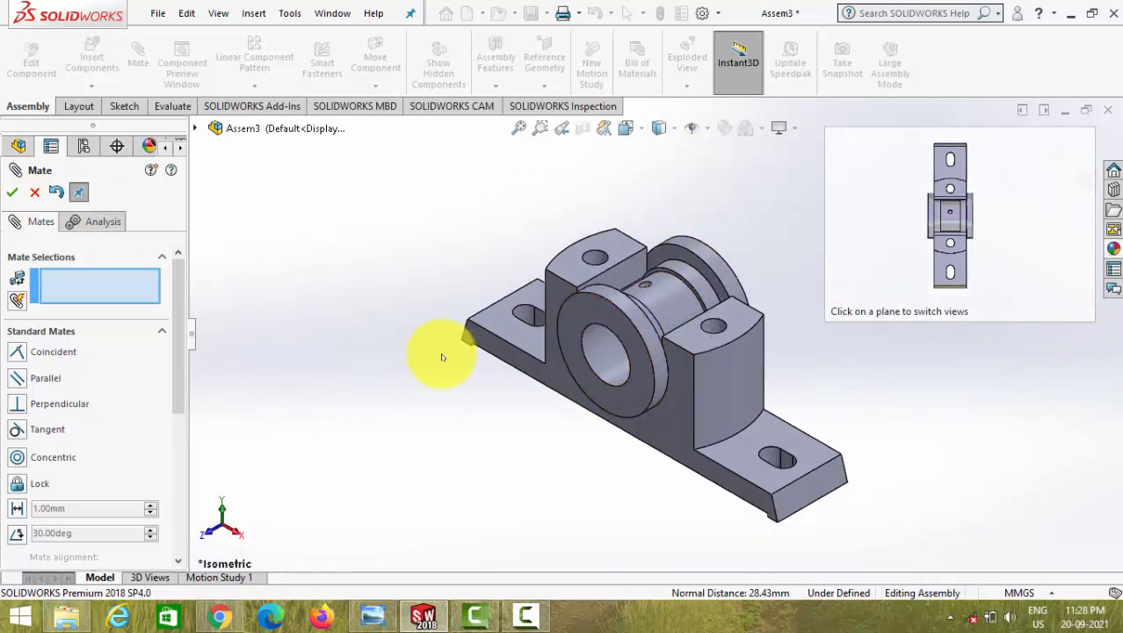
left_click(16, 192)
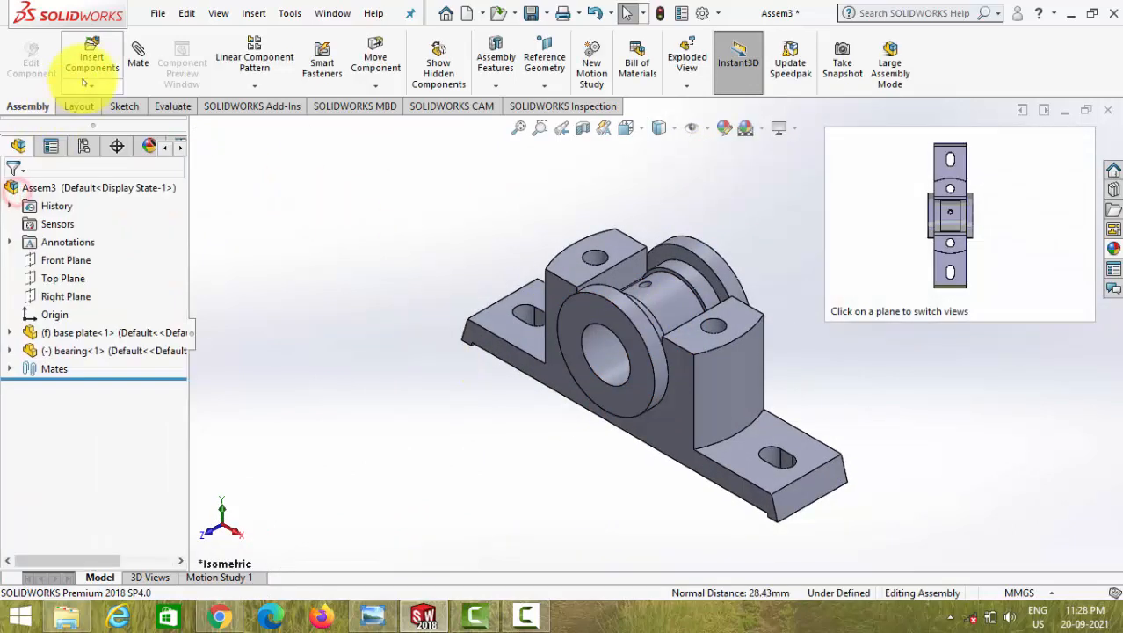
Insert the cap part and place it above the bearing and base plate.
left_click(91, 54)
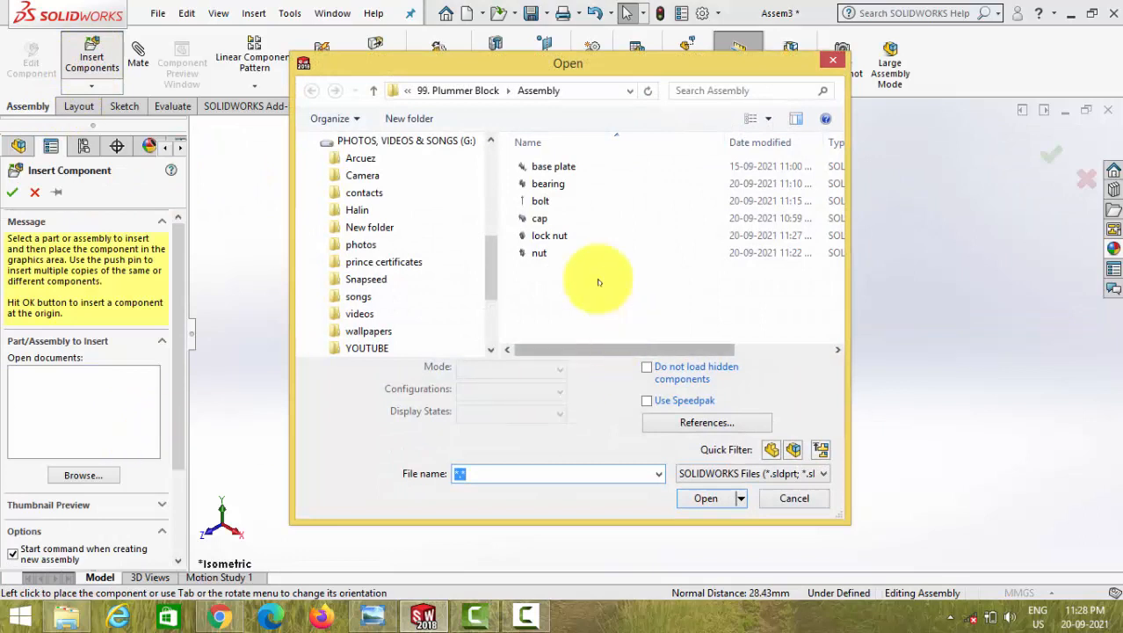
double_click(545, 218)
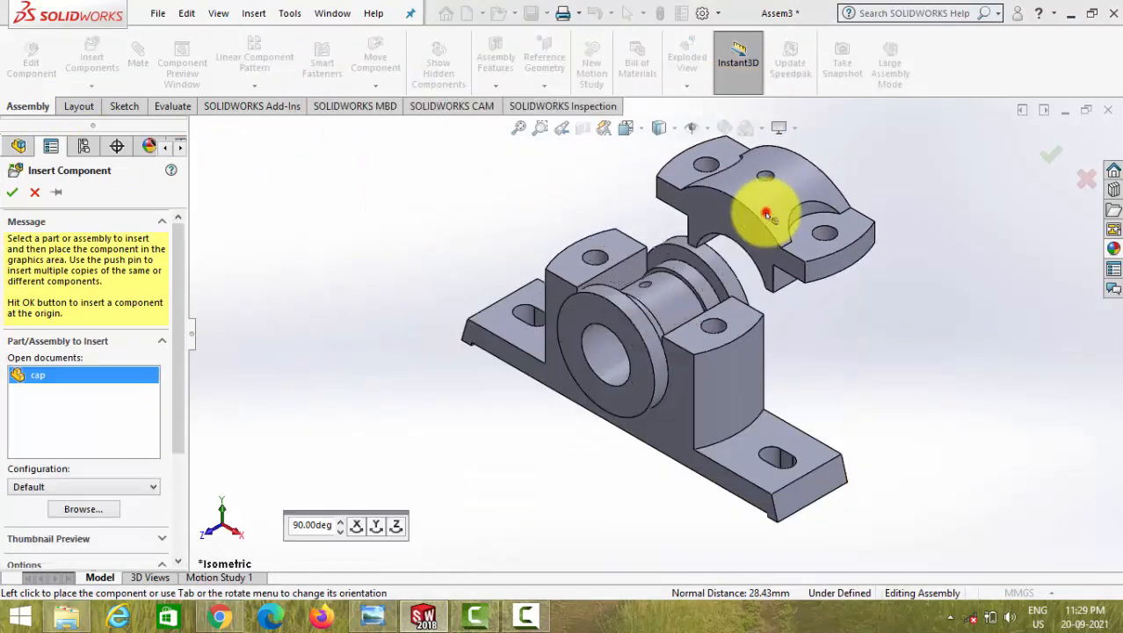
left_click(766, 215)
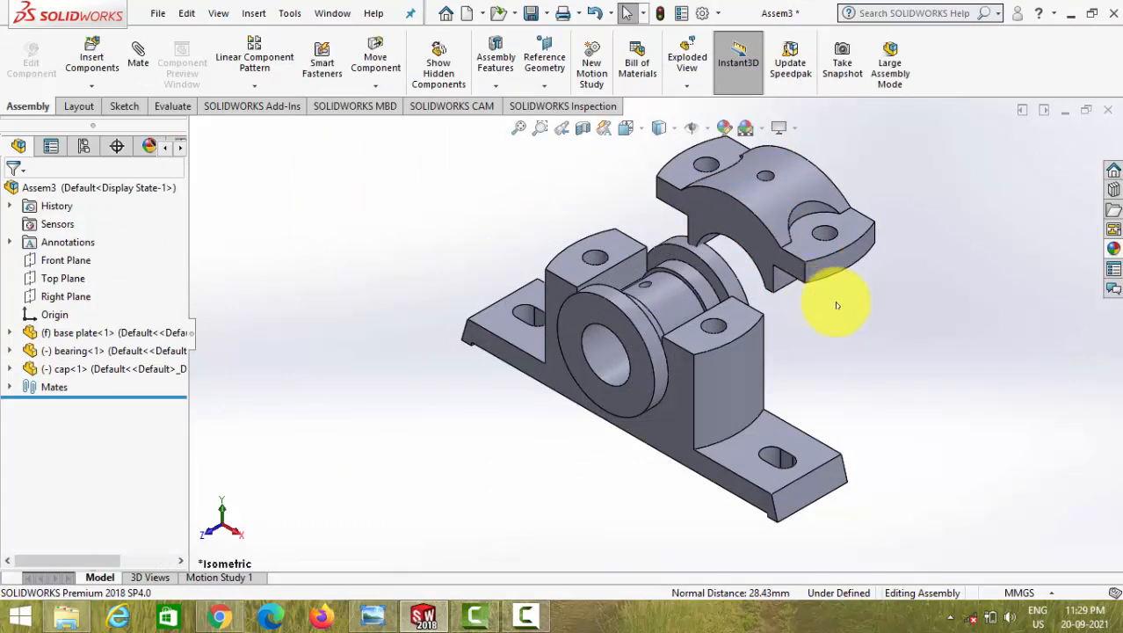
Mate both 12 mm bolt holes of the cap concentric with the matching holes in the base plate.
left_click(824, 232)
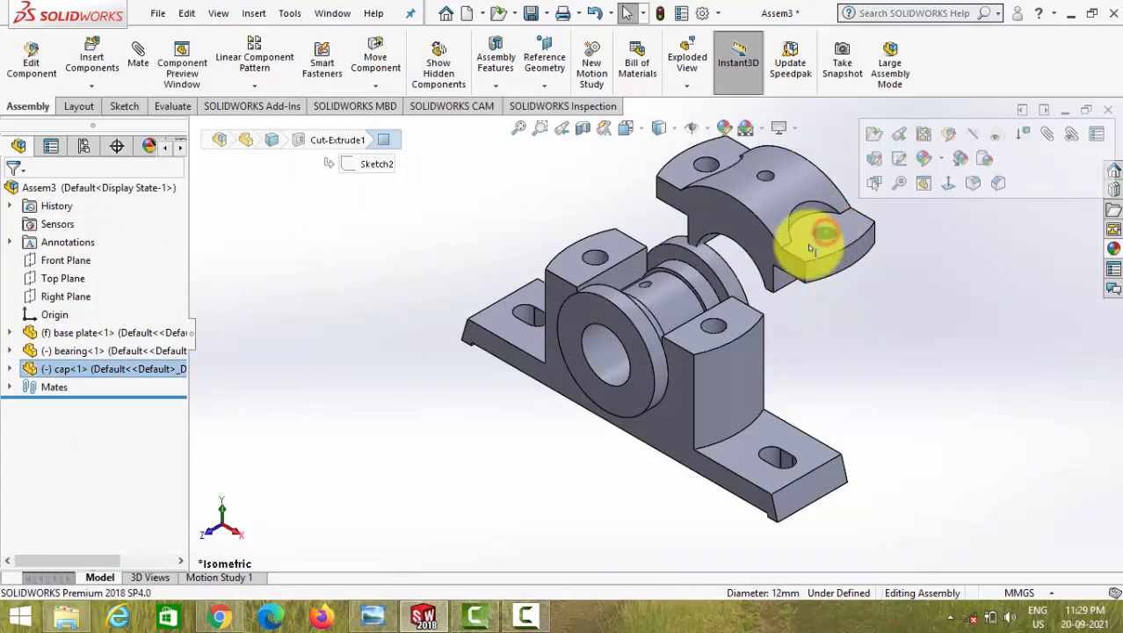
left_click(710, 325, "ctrl")
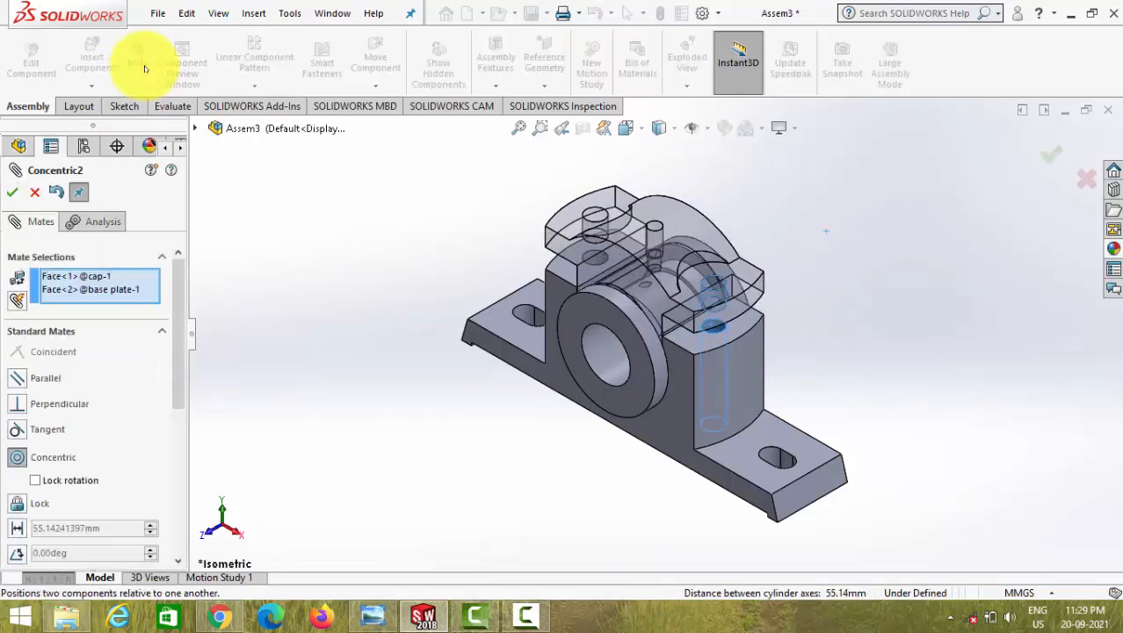
left_click(13, 192)
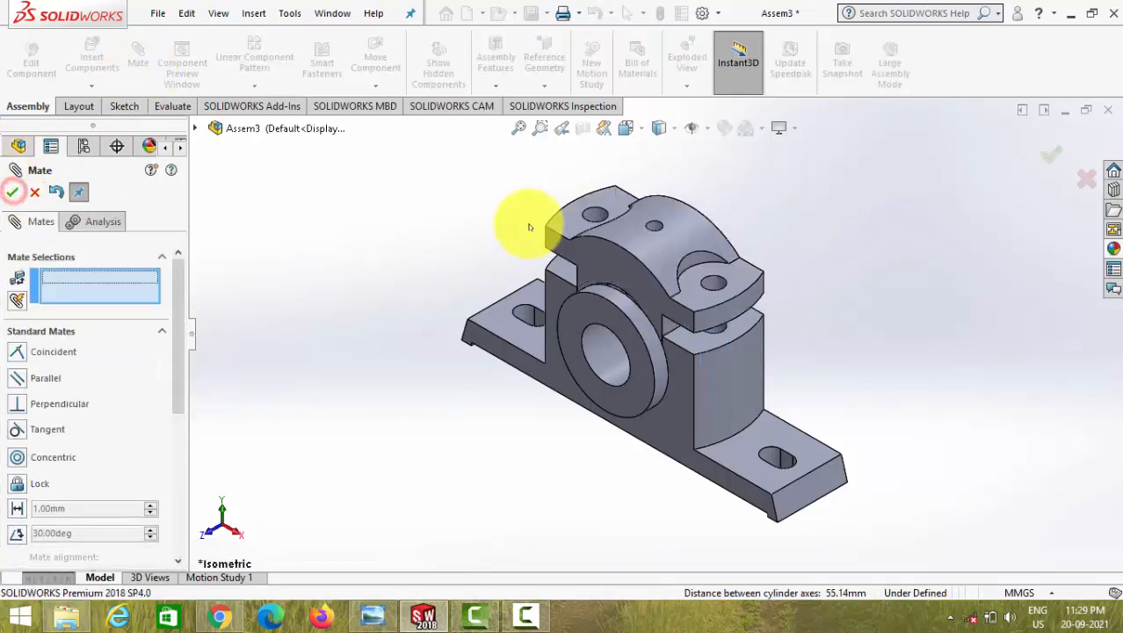
scroll(601, 210, "down", 4)
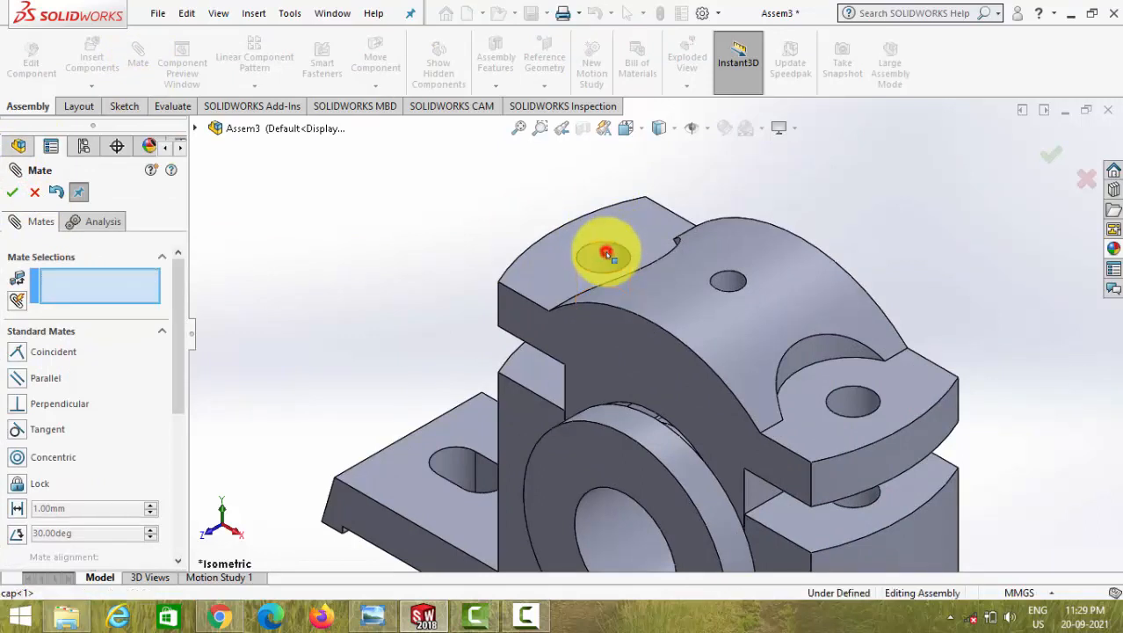
left_click(606, 252)
left_click(605, 353)
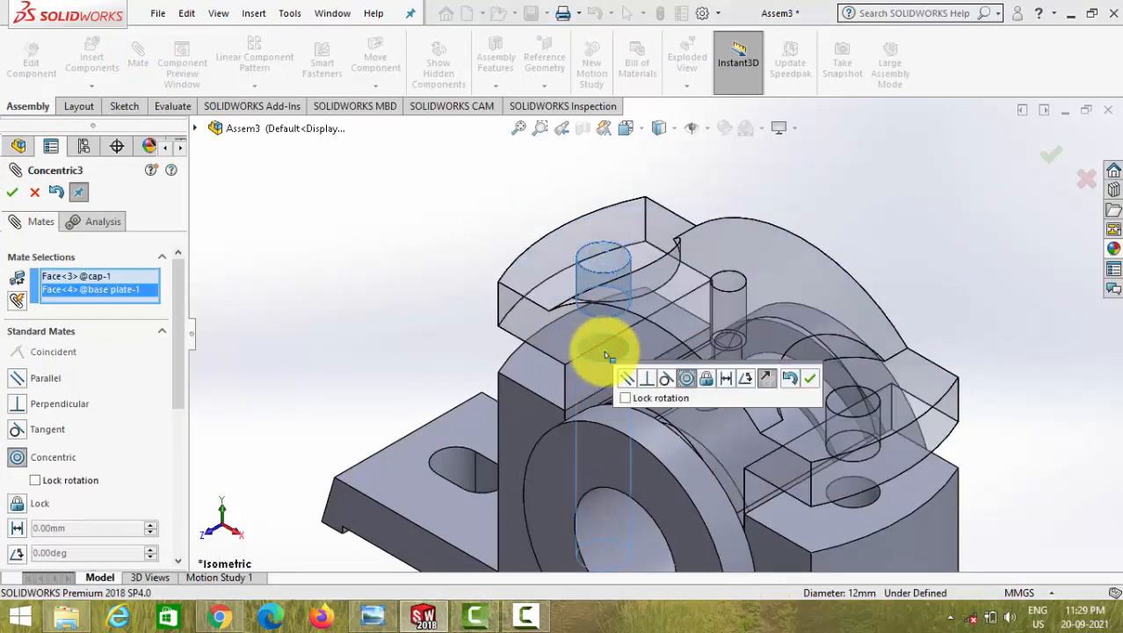
key("Return")
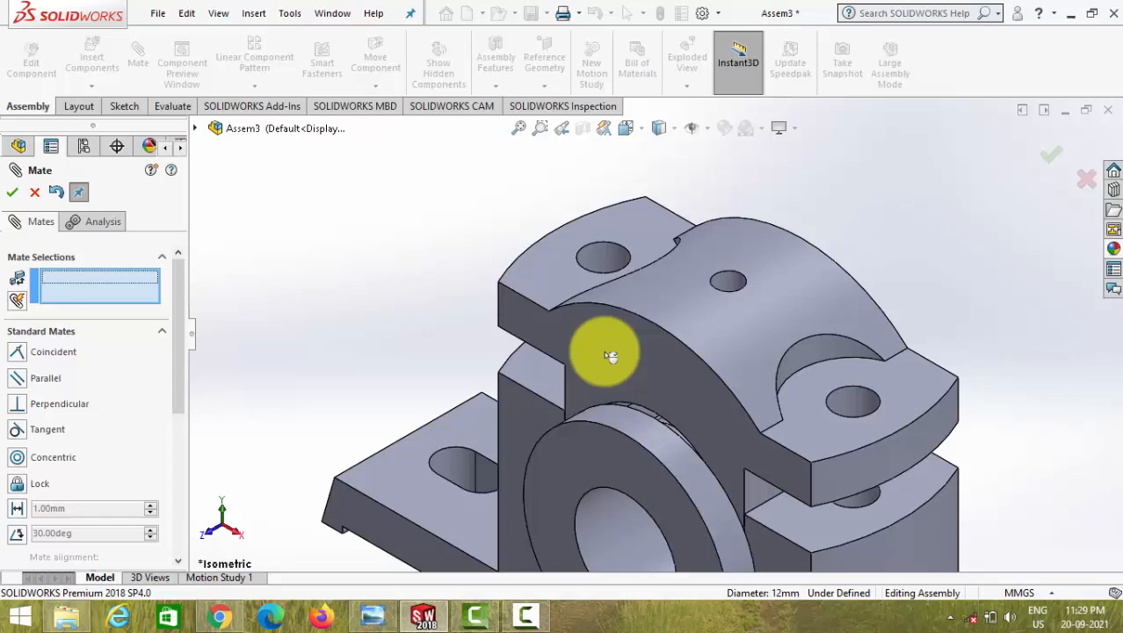
Add a coincident mate between the top face of the base plate's post and the underside of the cap's lug.
left_click(532, 371)
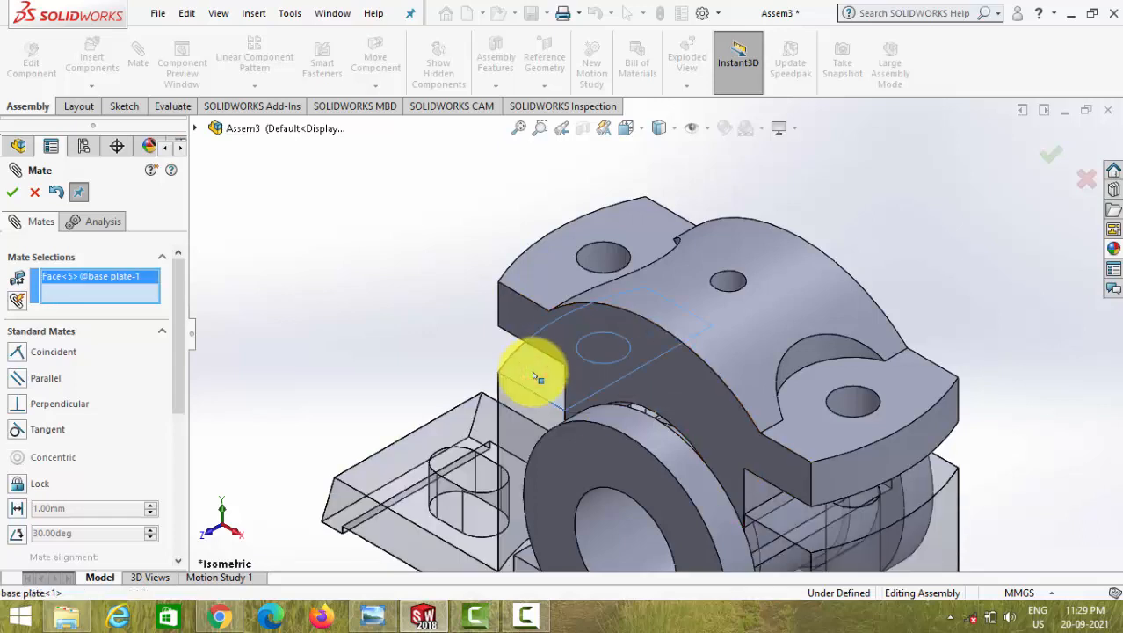
key("Down")
key("Down")
key("Up")
key("Up")
key("Up")
key("Up")
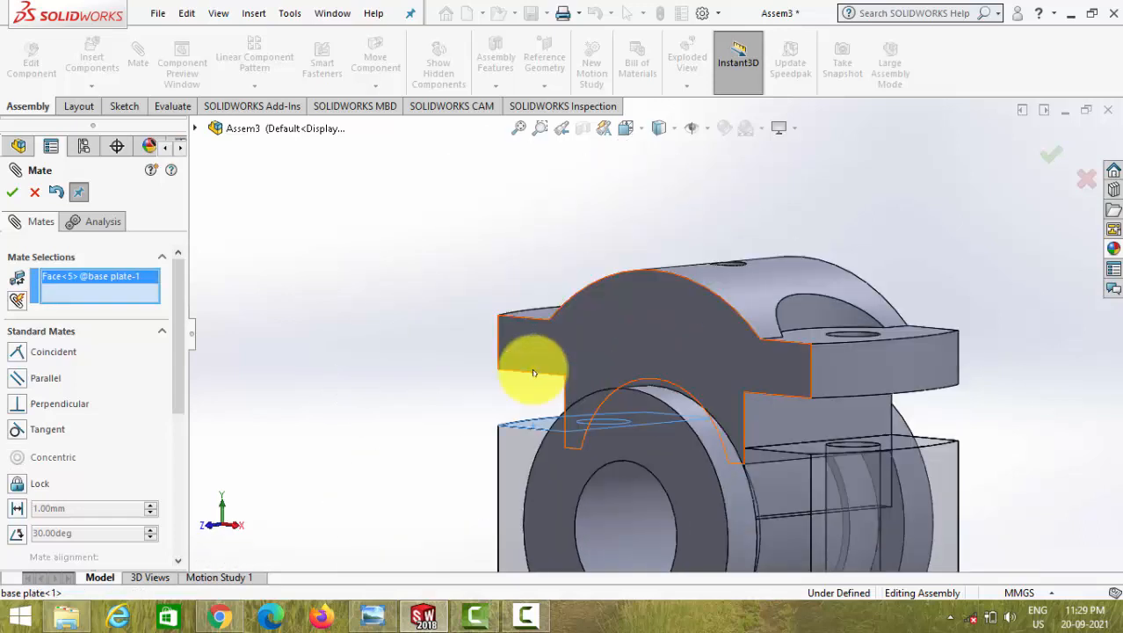
key("Down")
left_click(526, 403)
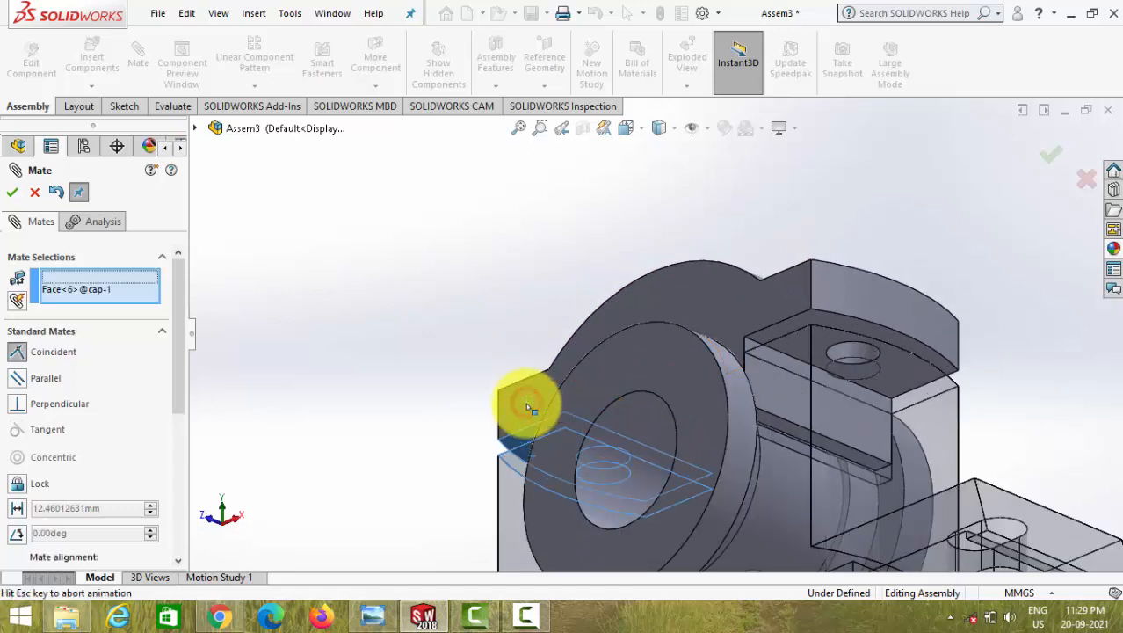
key("Return")
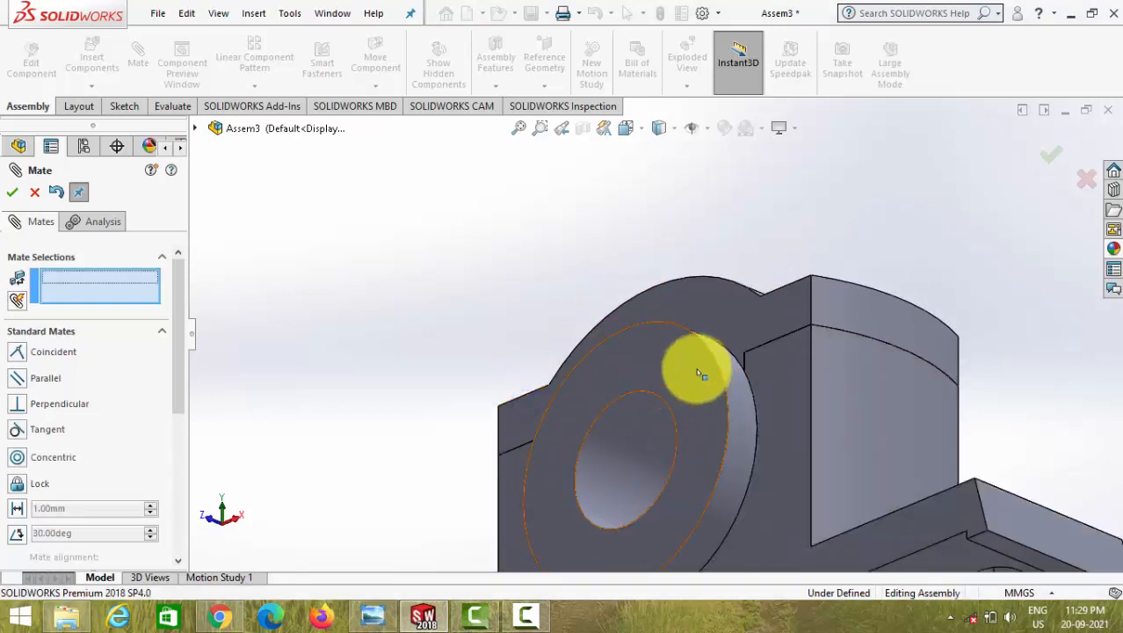
left_click(637, 131)
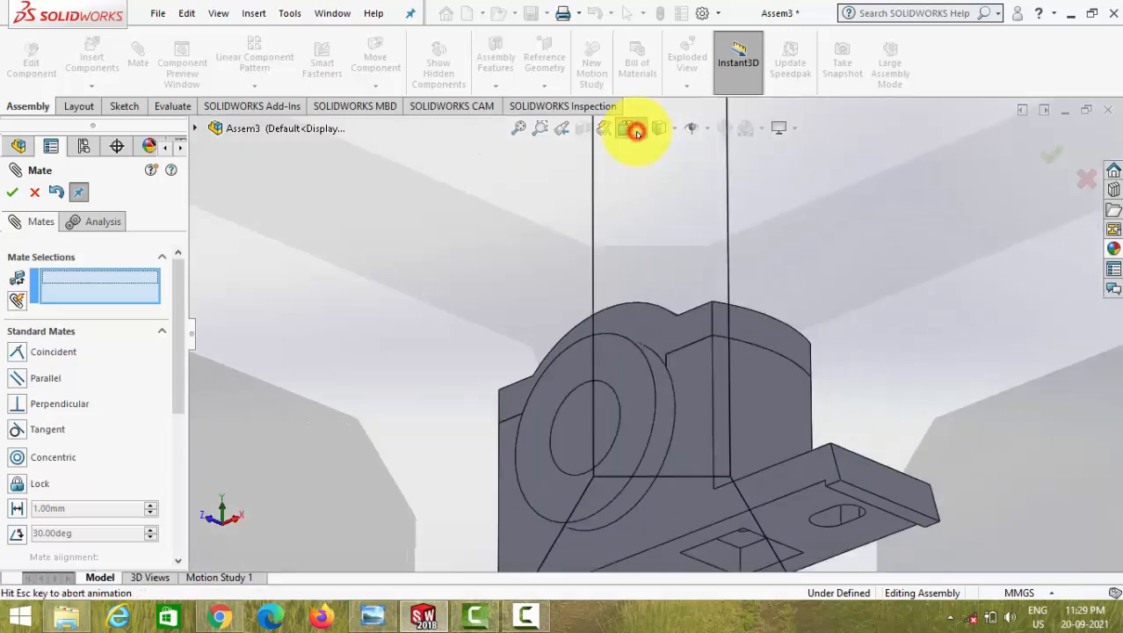
Insert the bolt part, rotate it twice by 90° about X so its head faces down, and place it in front of the base plate.
left_click(713, 181)
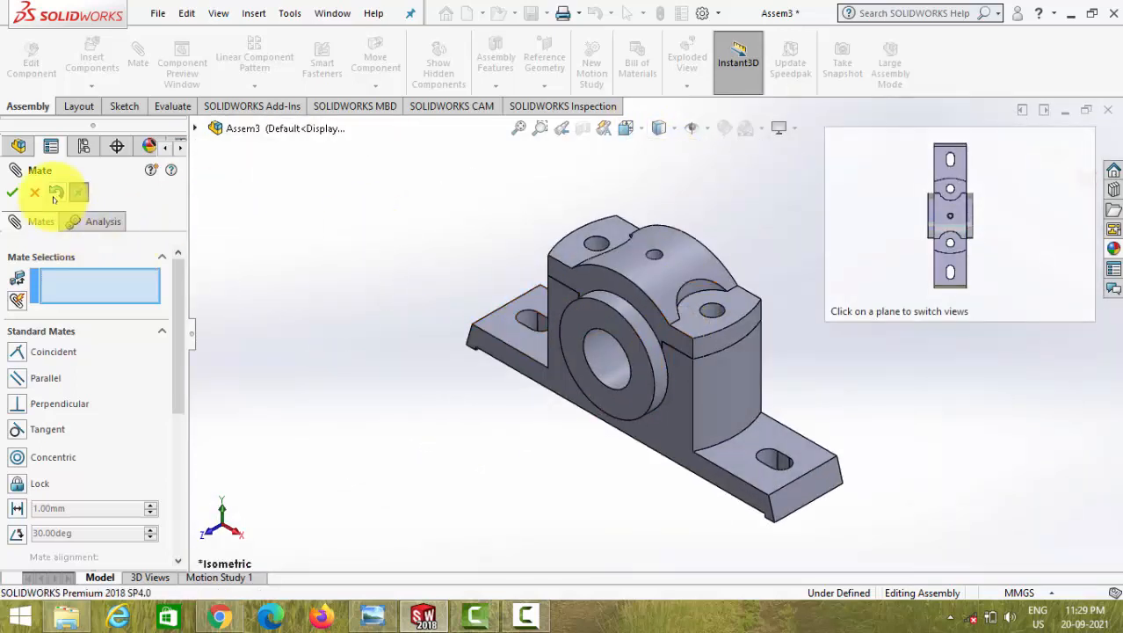
left_click(11, 191)
left_click(92, 61)
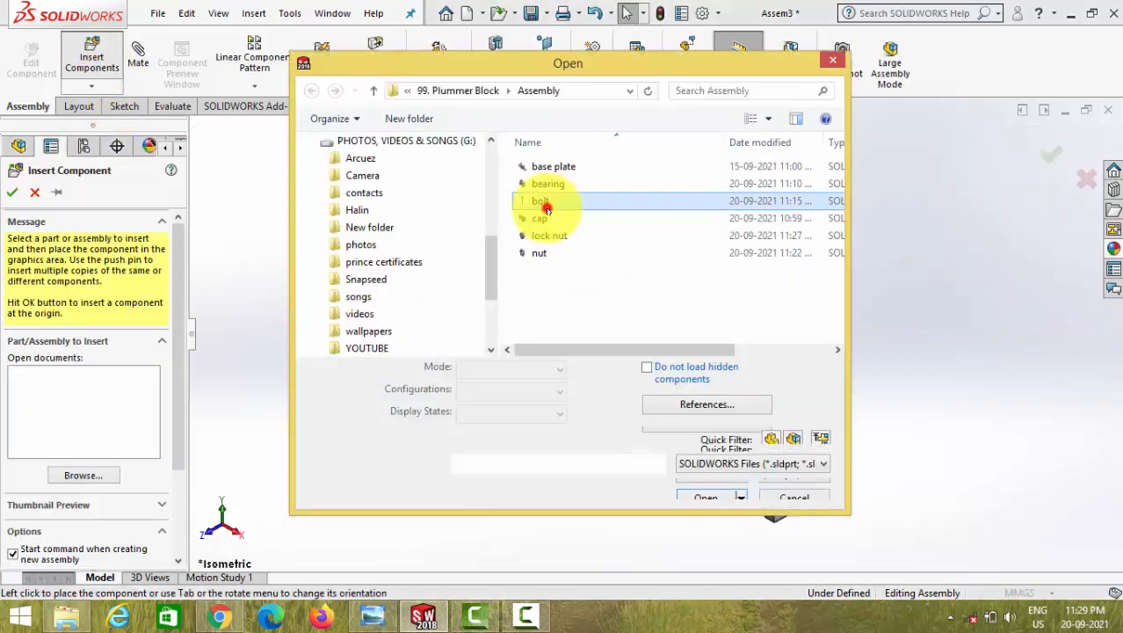
double_click(547, 205)
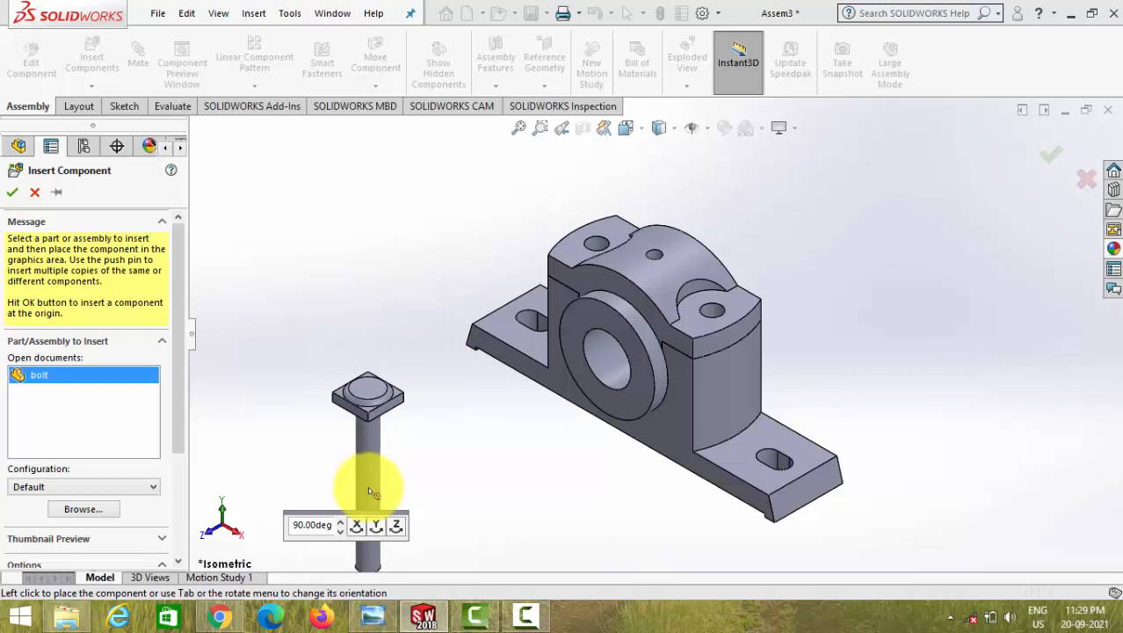
left_click(358, 525)
left_click(357, 524)
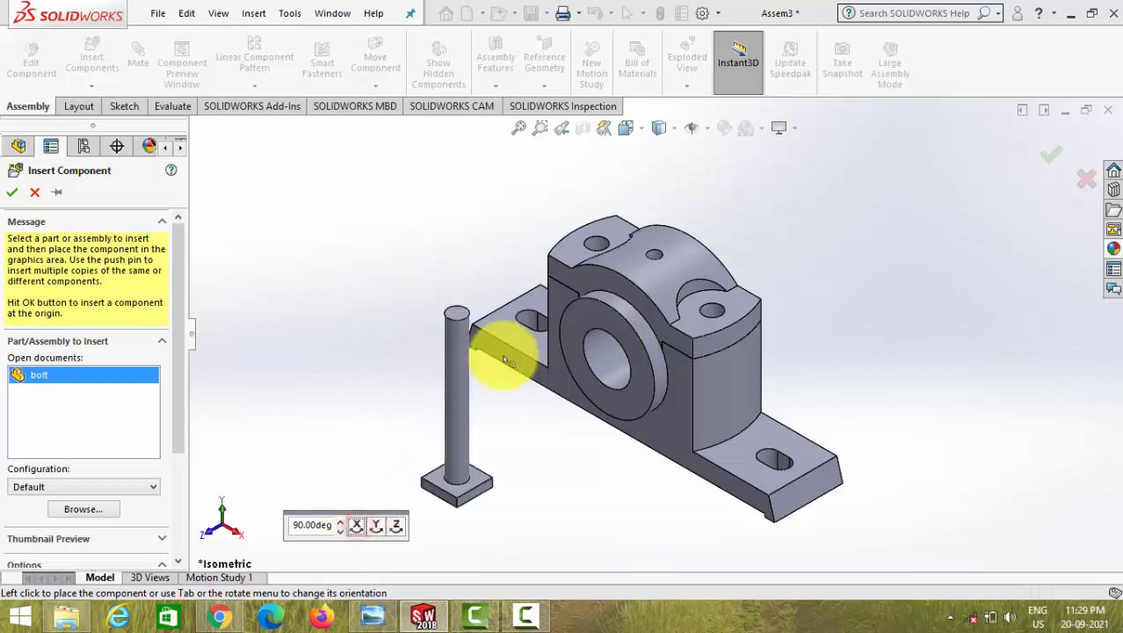
left_click(500, 383)
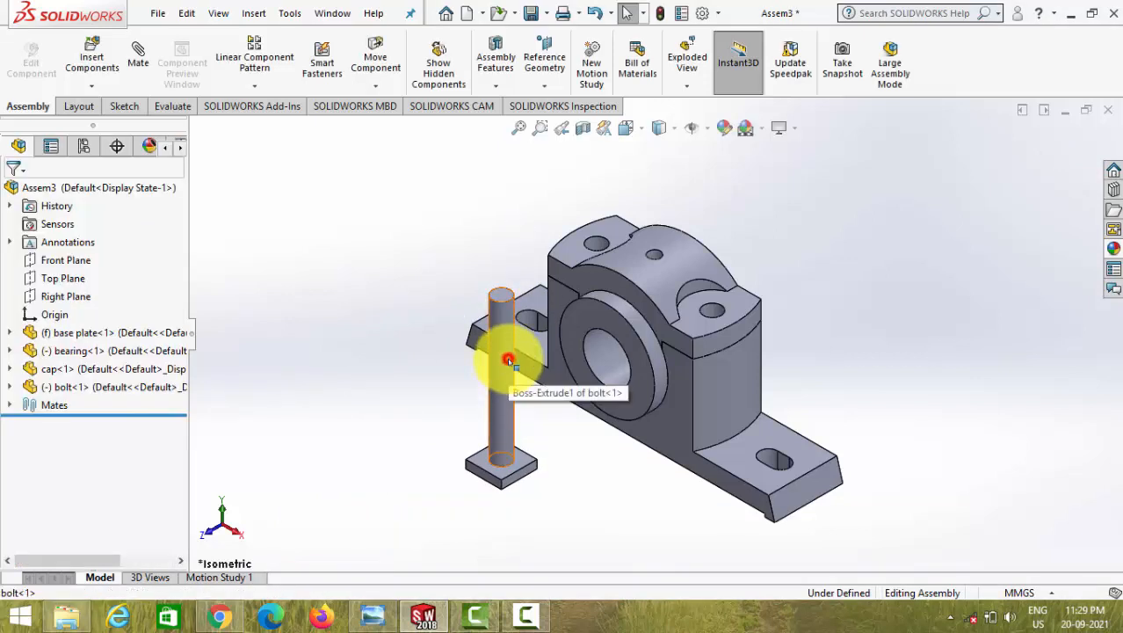
Add a concentric mate between the bolt's shank and the cap's front bolt hole beside the semicircular cutout.
left_click(508, 362)
scroll(754, 326, "down", 3)
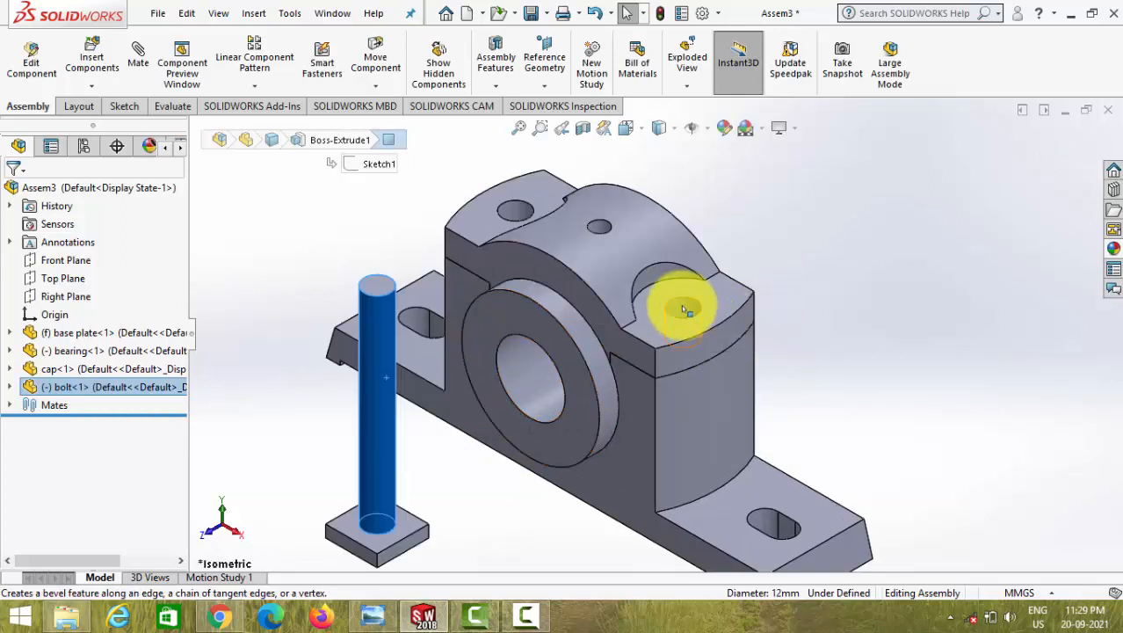
left_click(682, 307, "ctrl")
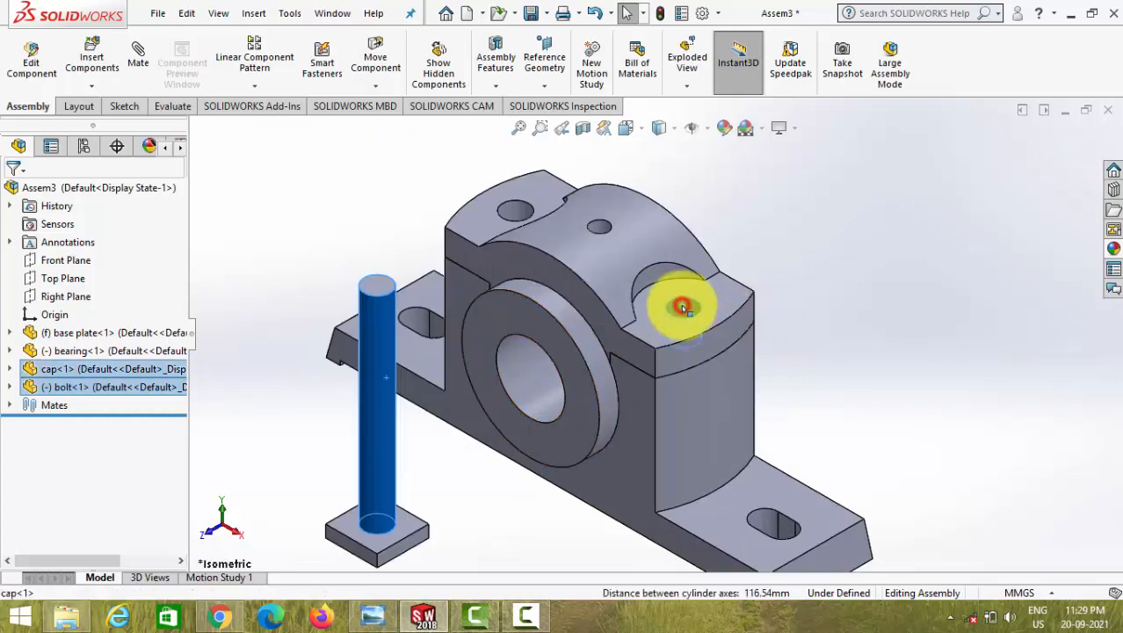
left_click(140, 66)
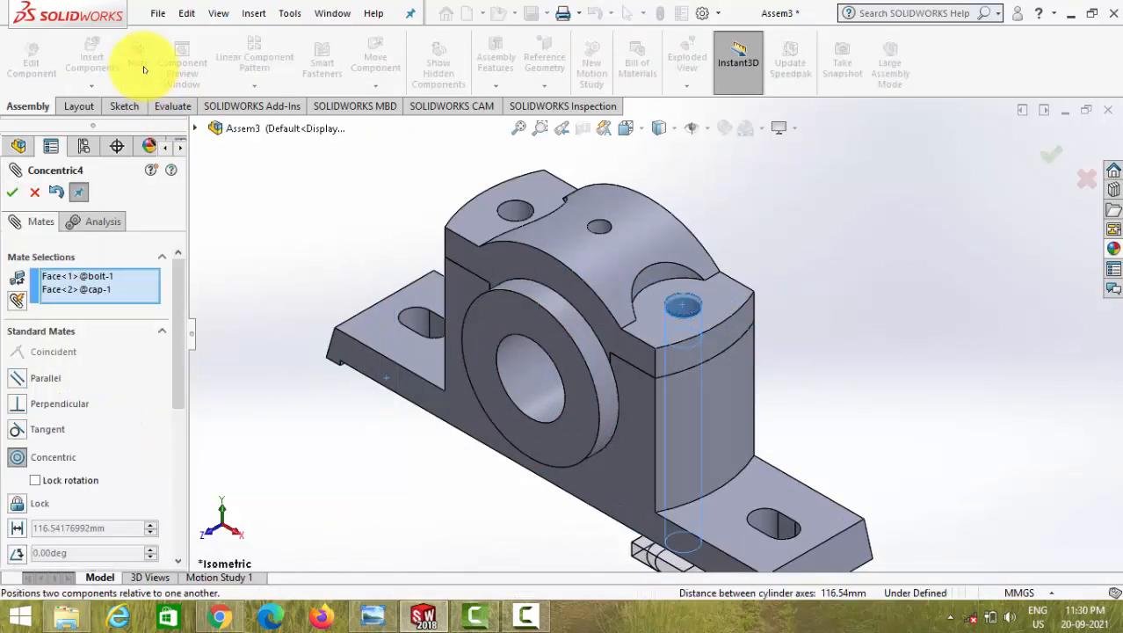
left_click(13, 193)
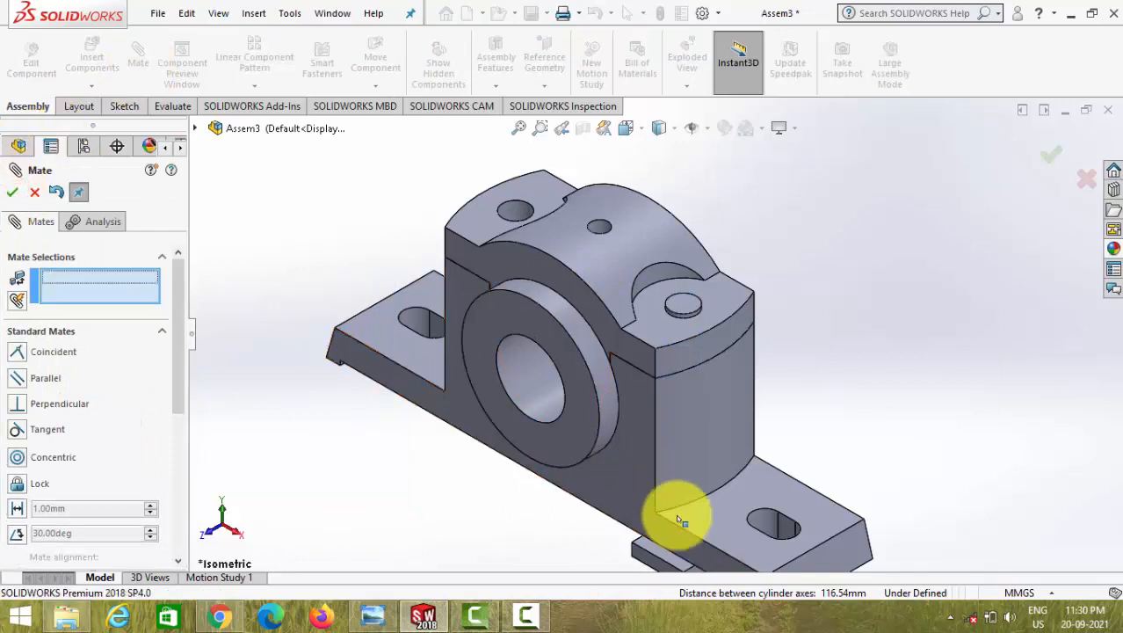
Add a coincident mate between the upper face of the bolt's square head and the floor of the recess under the base plate.
scroll(678, 511, "up", 3)
scroll(651, 382, "down", 6)
scroll(602, 299, "down", 2)
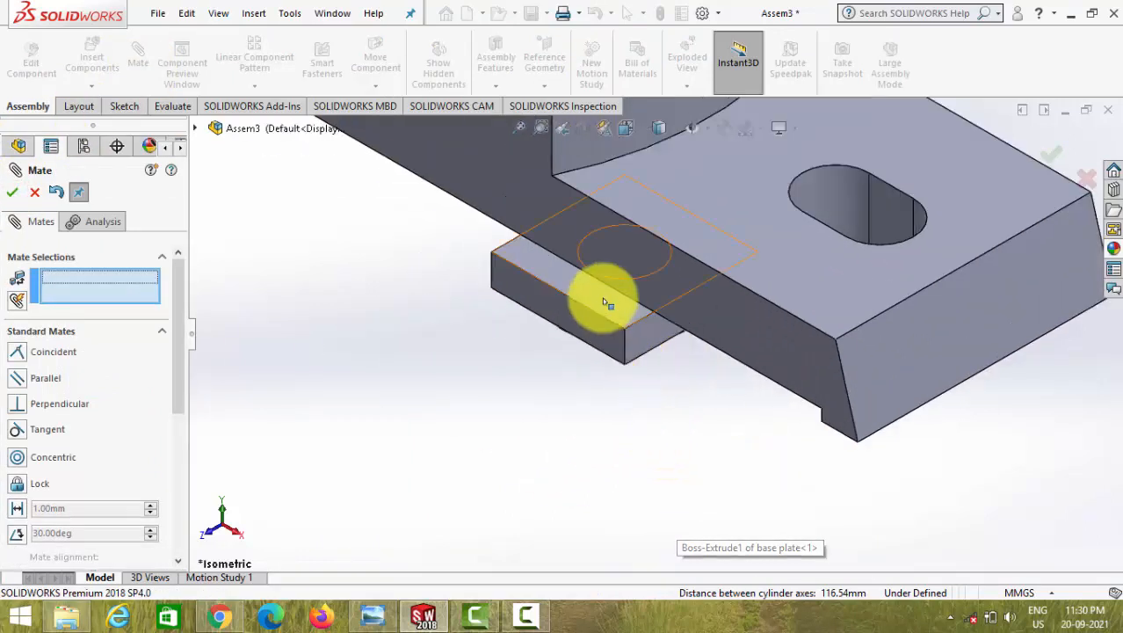
left_click(603, 299)
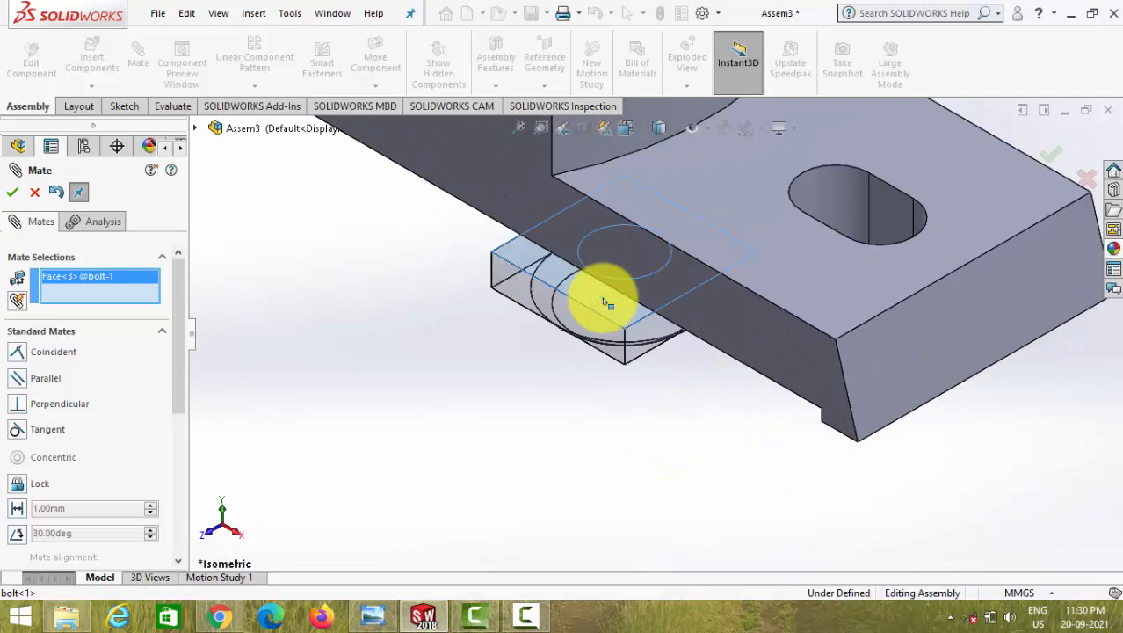
middle_click_drag(604, 302, 506, 218)
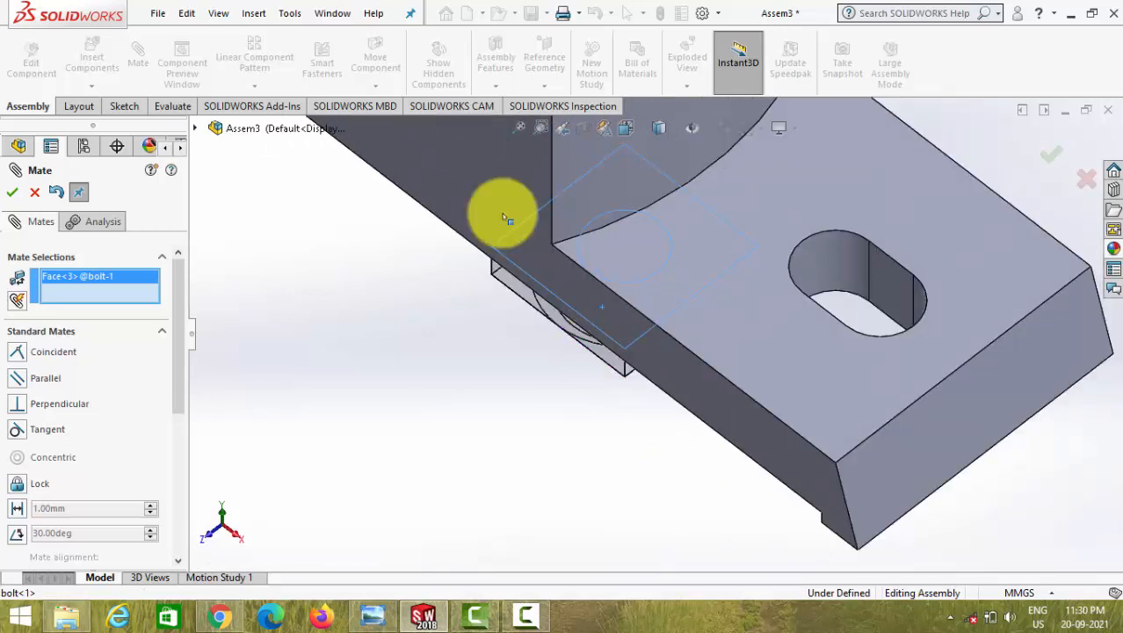
left_click(506, 218)
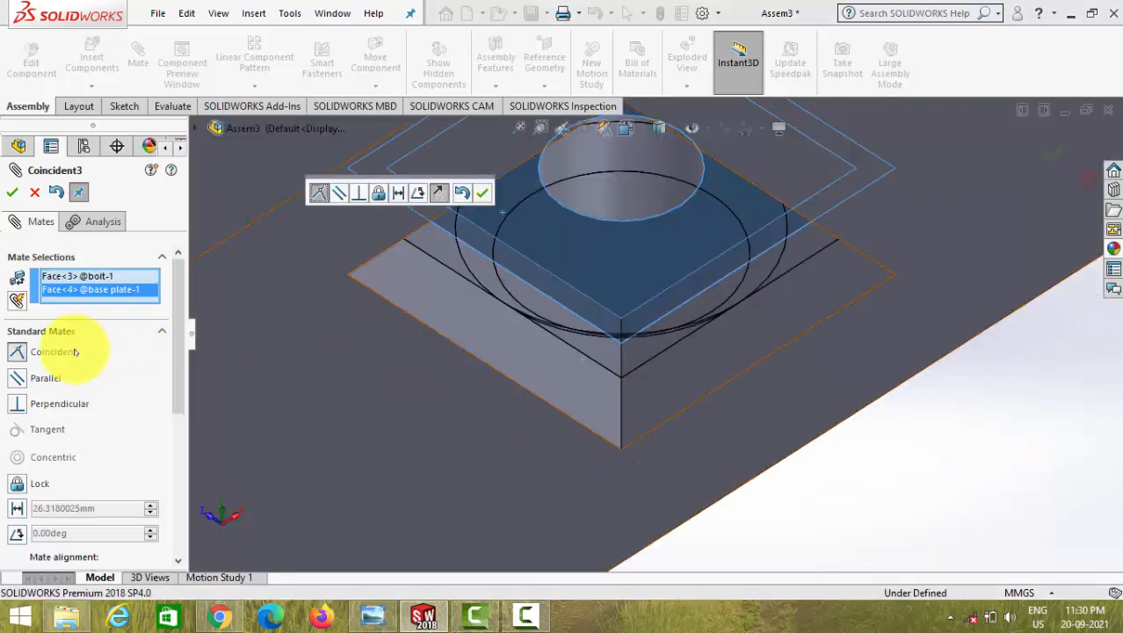
left_click(482, 195)
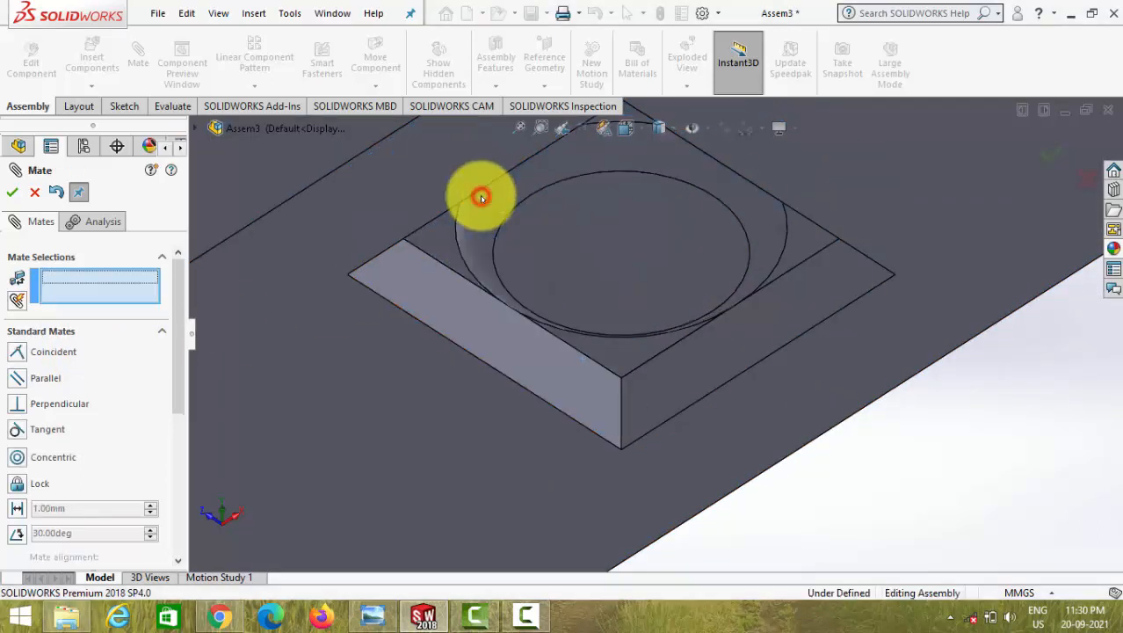
scroll(602, 330, "up", 5)
scroll(608, 337, "up", 2)
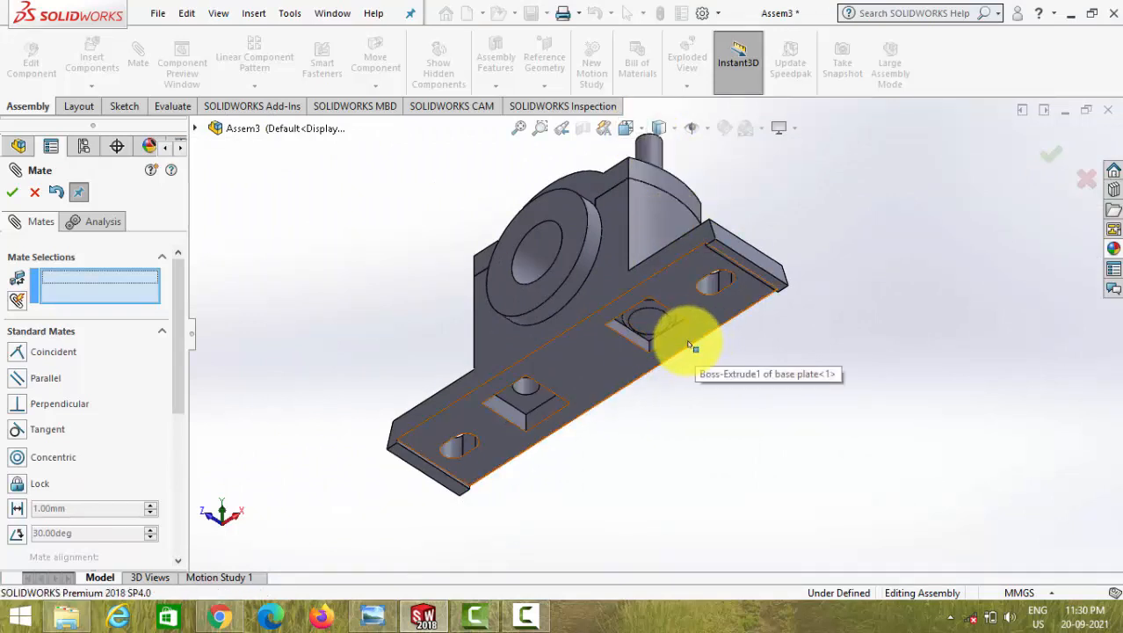
left_click(10, 193)
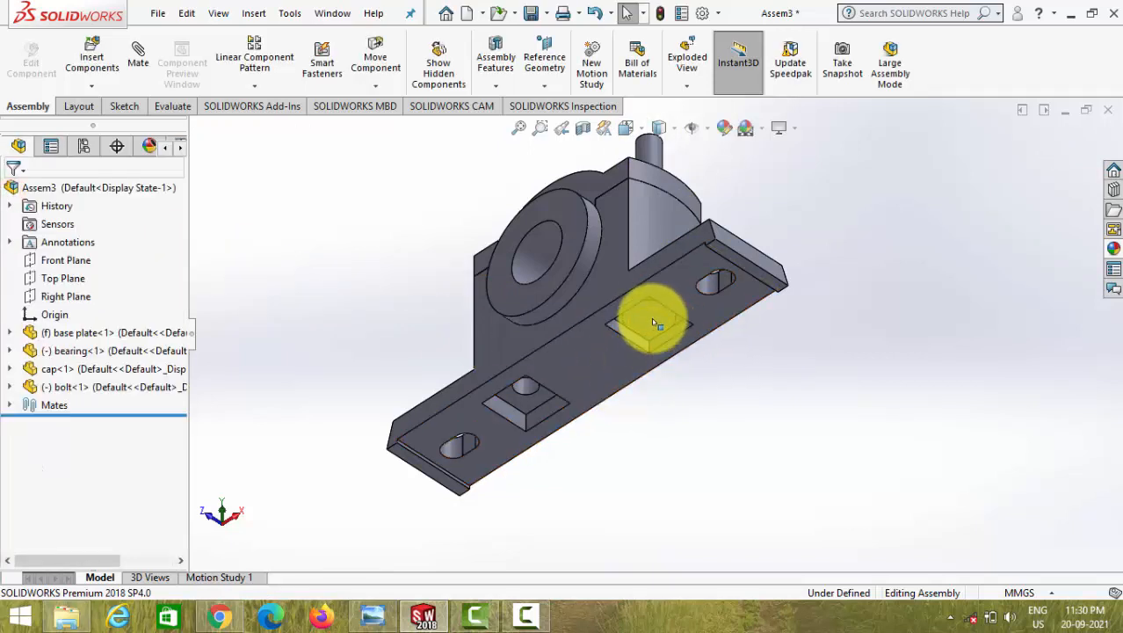
Copy the bolt beside the assembly and mate the copy's shank concentric with the empty bolt hole in the base plate.
left_click_drag(651, 316, 759, 441, "ctrl")
left_click(769, 367)
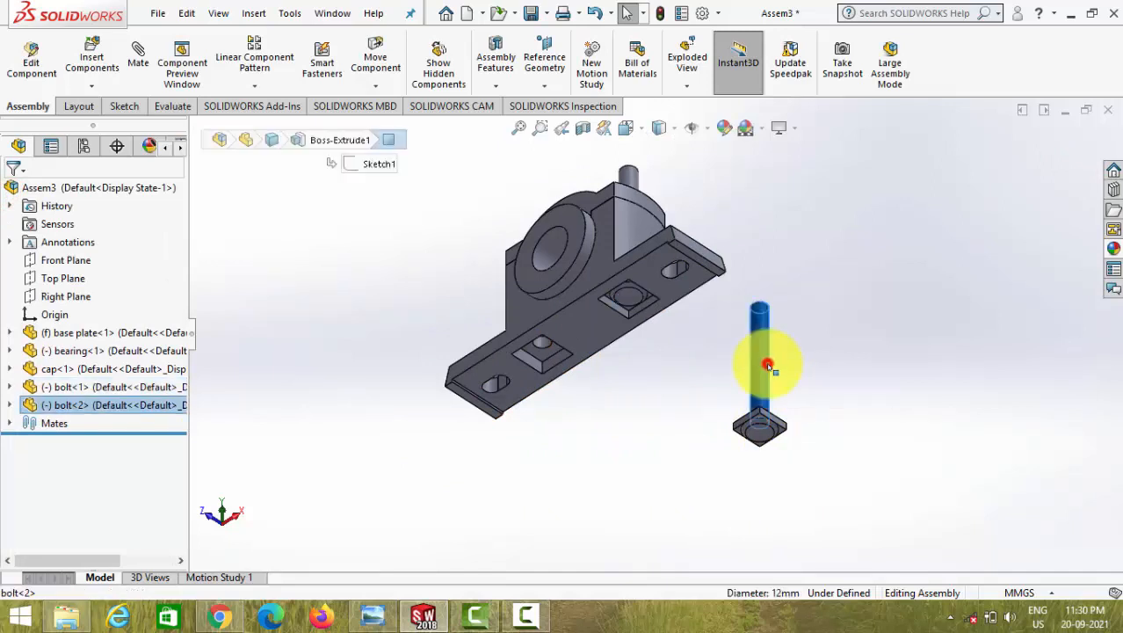
scroll(544, 374, "down", 3)
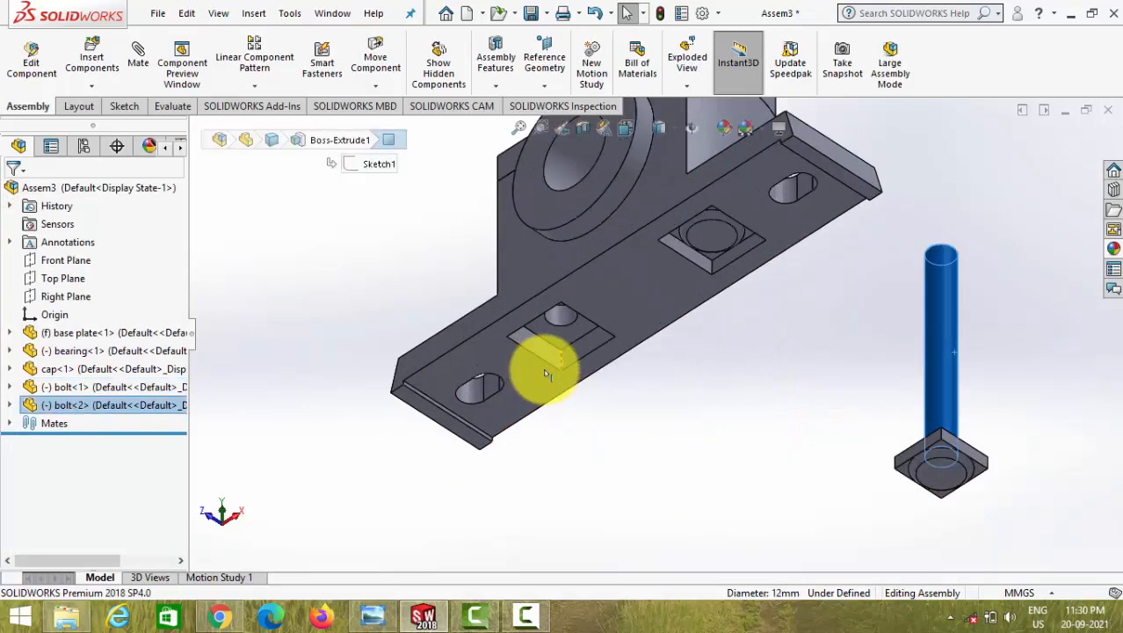
left_click(561, 318, "ctrl")
left_click(124, 73)
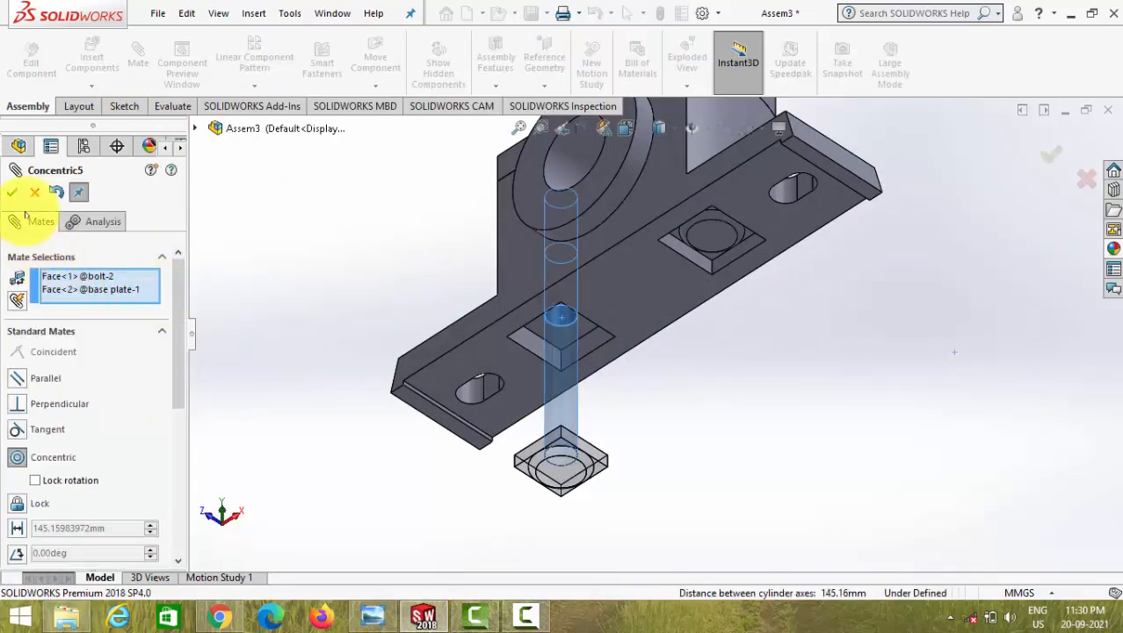
left_click(13, 194)
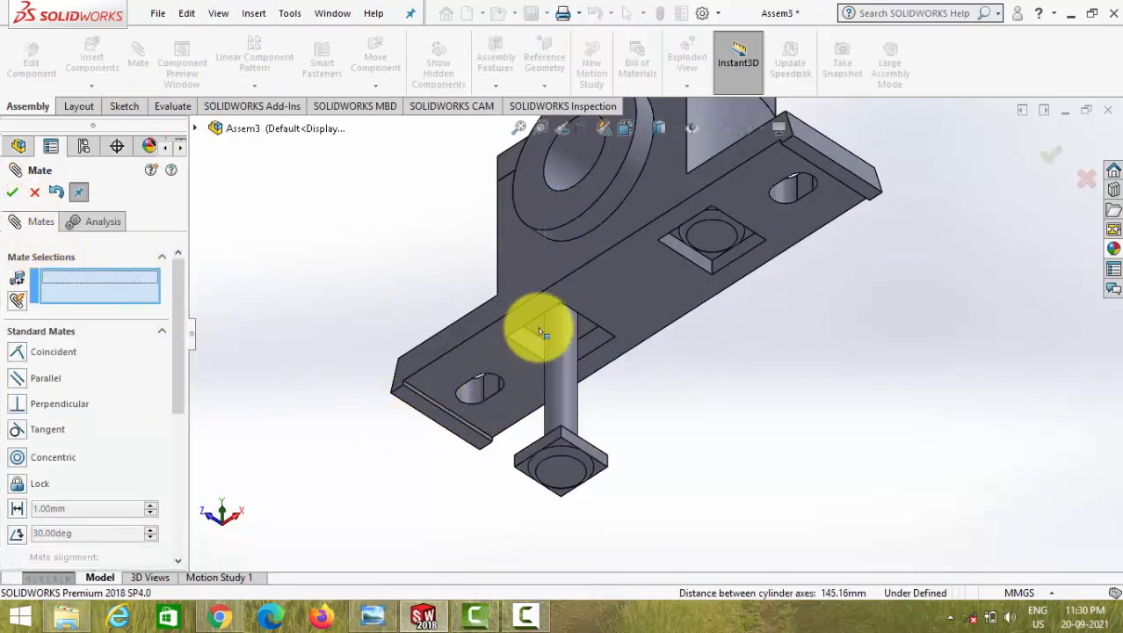
Add a coincident mate between the second recess floor under the base plate and the upper face of the second bolt's head.
left_click(533, 326)
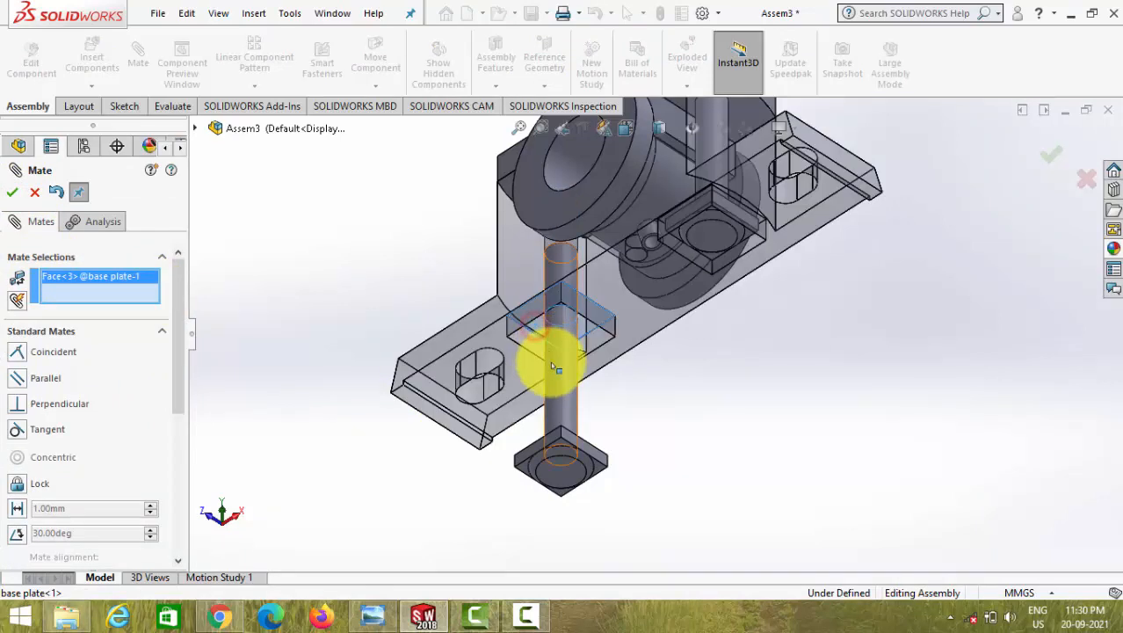
middle_click_drag(551, 363, 539, 464)
left_click(533, 420)
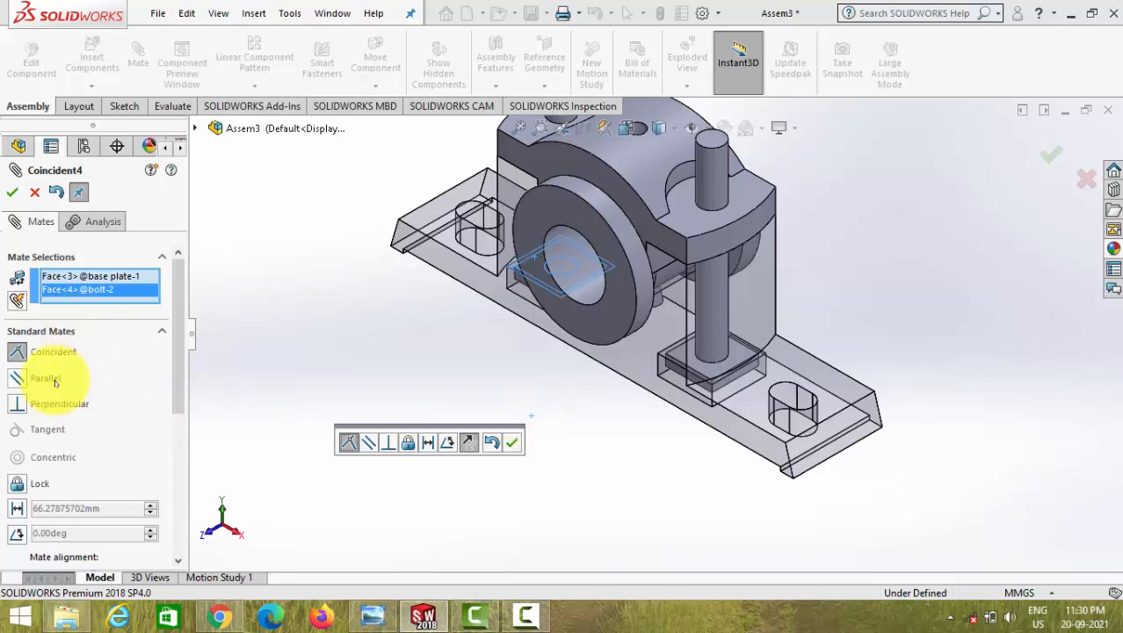
left_click(11, 193)
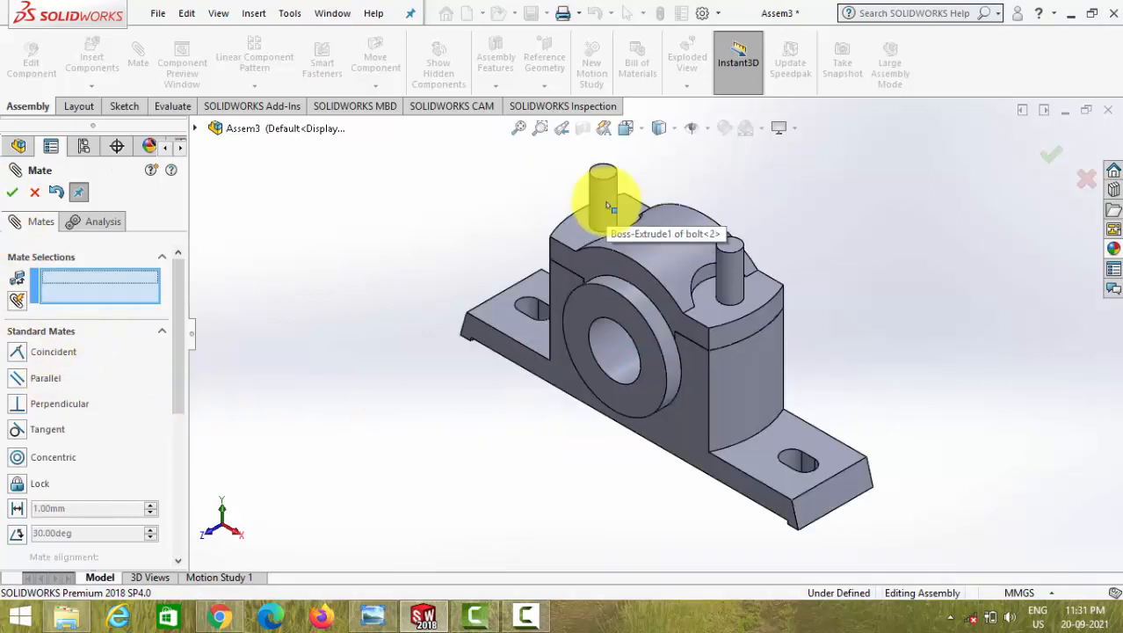
scroll(606, 205, "down", 2)
scroll(681, 260, "up", 2)
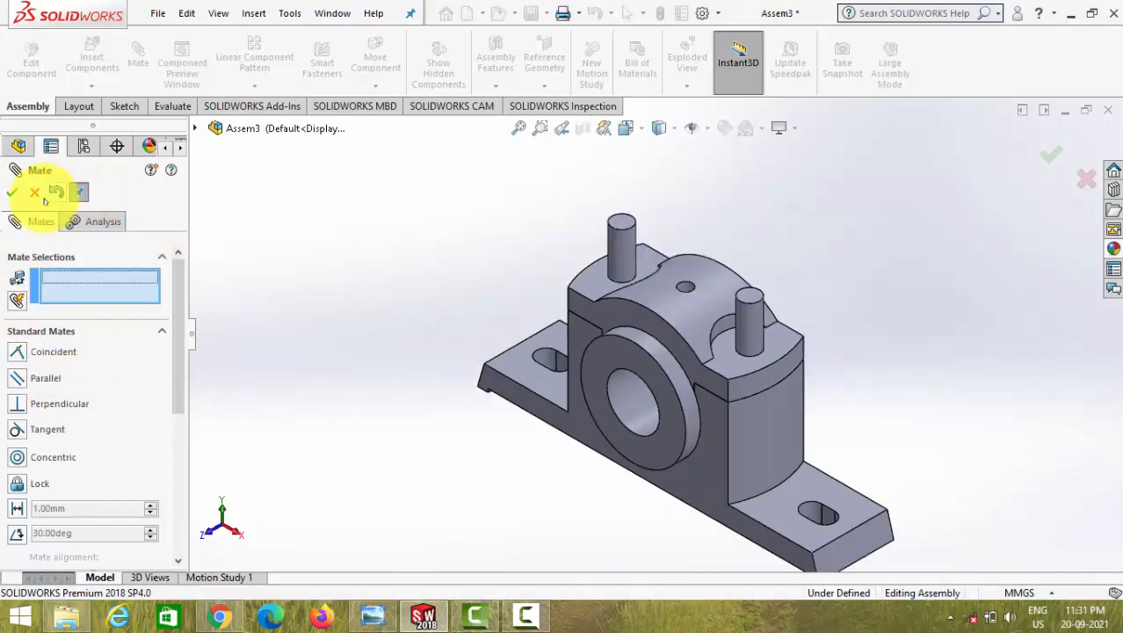
left_click(11, 193)
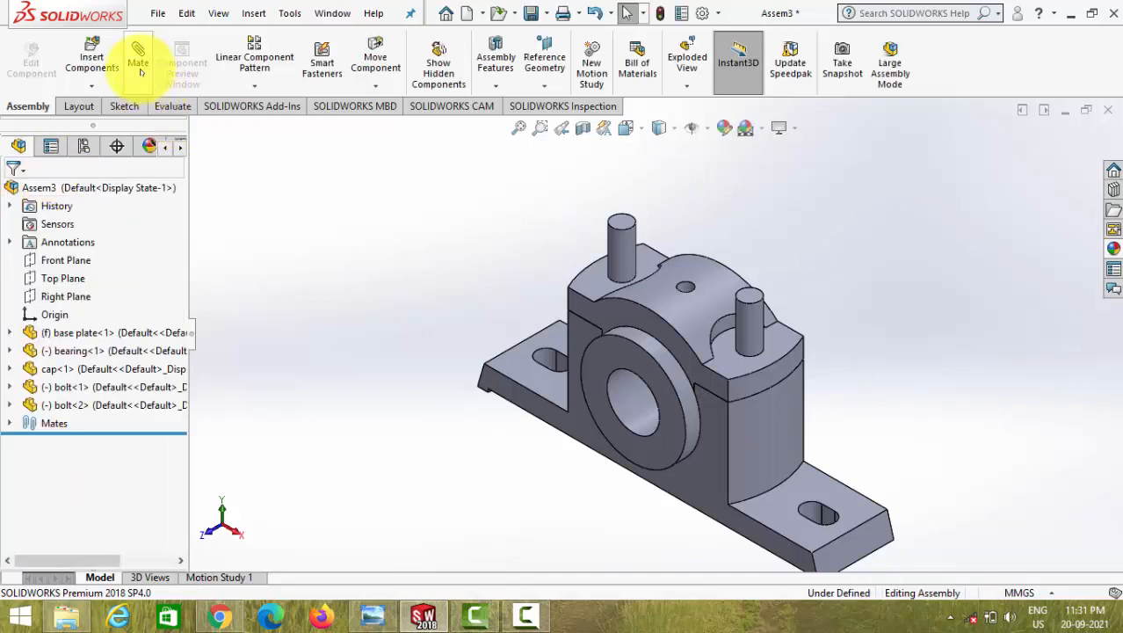
Insert the nut part, lying flat with its hole axis vertical, and place it beside the cap.
left_click(110, 63)
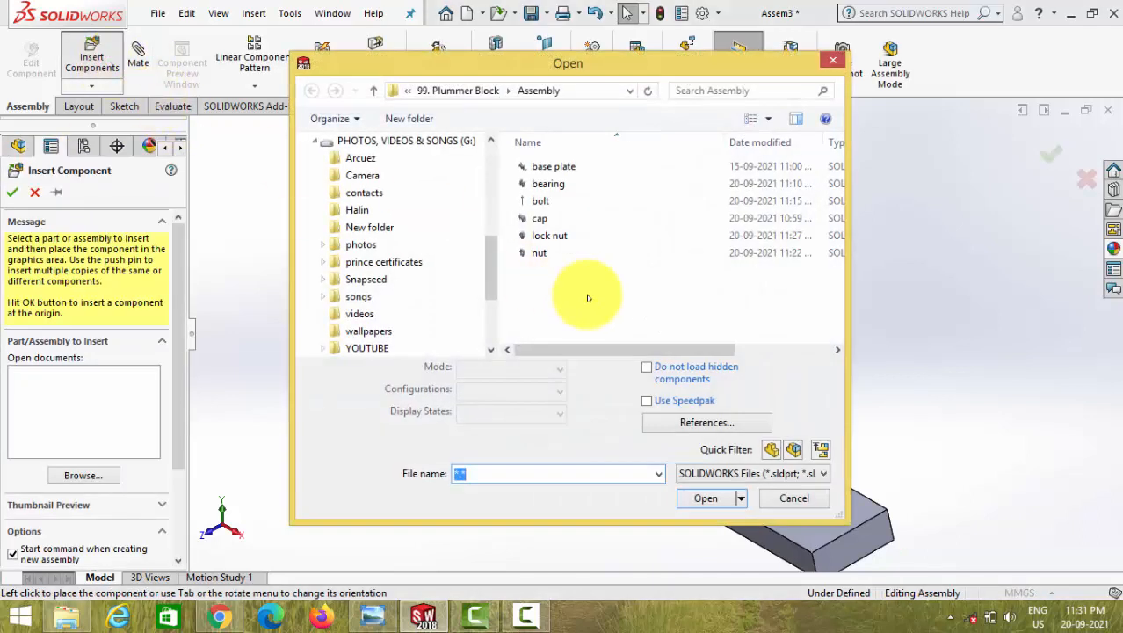
double_click(541, 253)
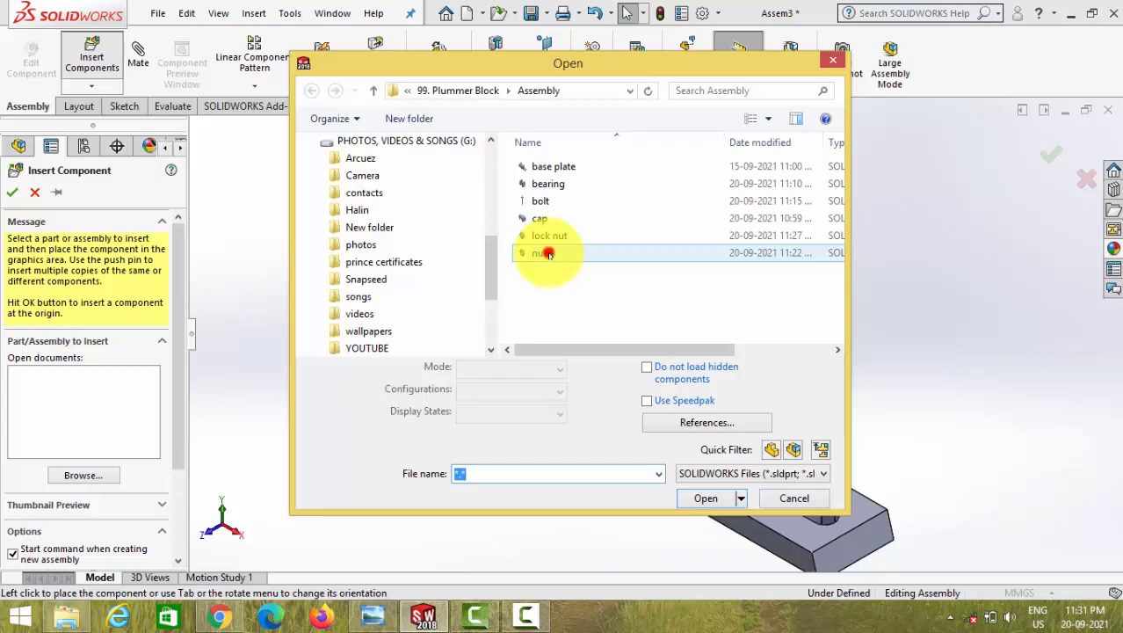
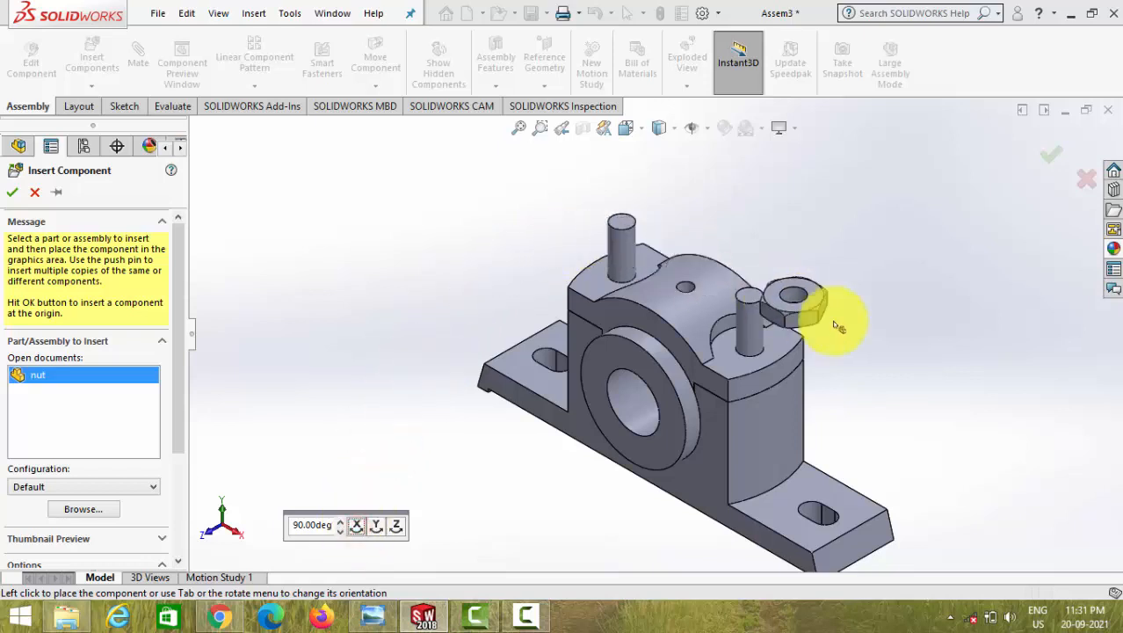
left_click(882, 299)
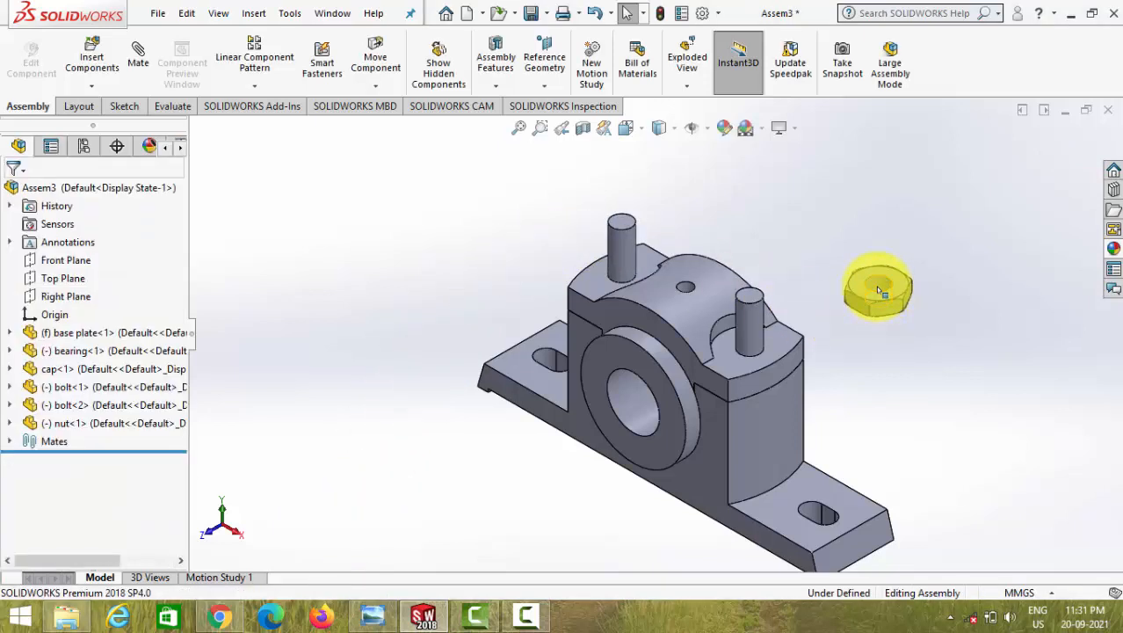
Add a concentric mate between the nut's hole and the shank of the first bolt.
left_click(882, 283)
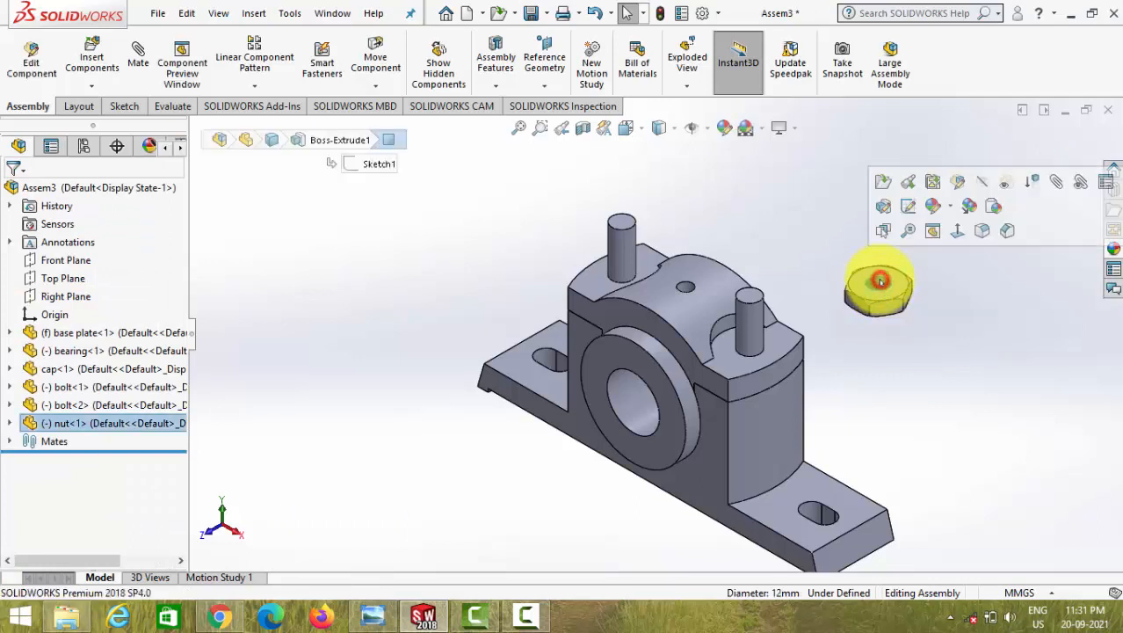
left_click(758, 326, "ctrl")
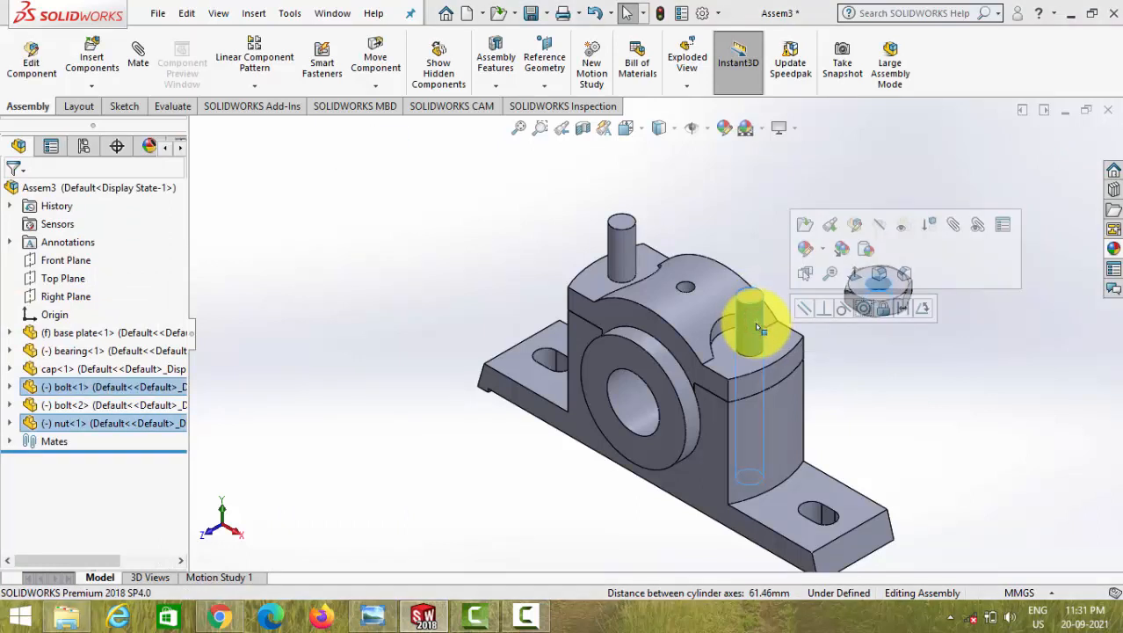
left_click(139, 72)
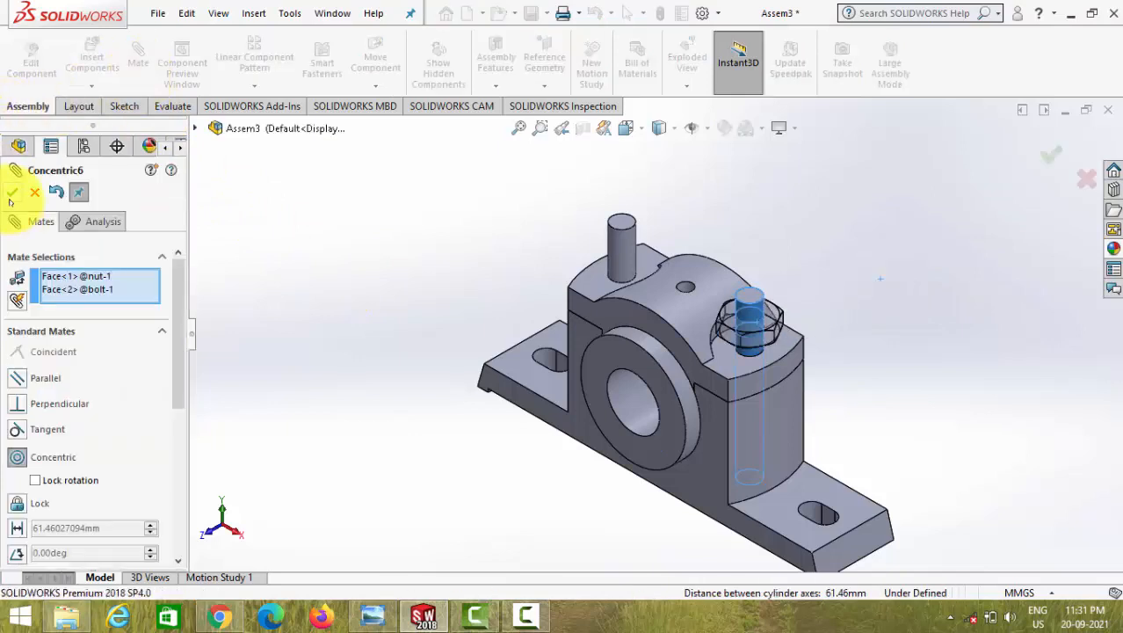
left_click(11, 195)
Add a coincident mate between the cap's flat shoulder face around the first bolt and the underside of the nut.
scroll(773, 363, "down", 5)
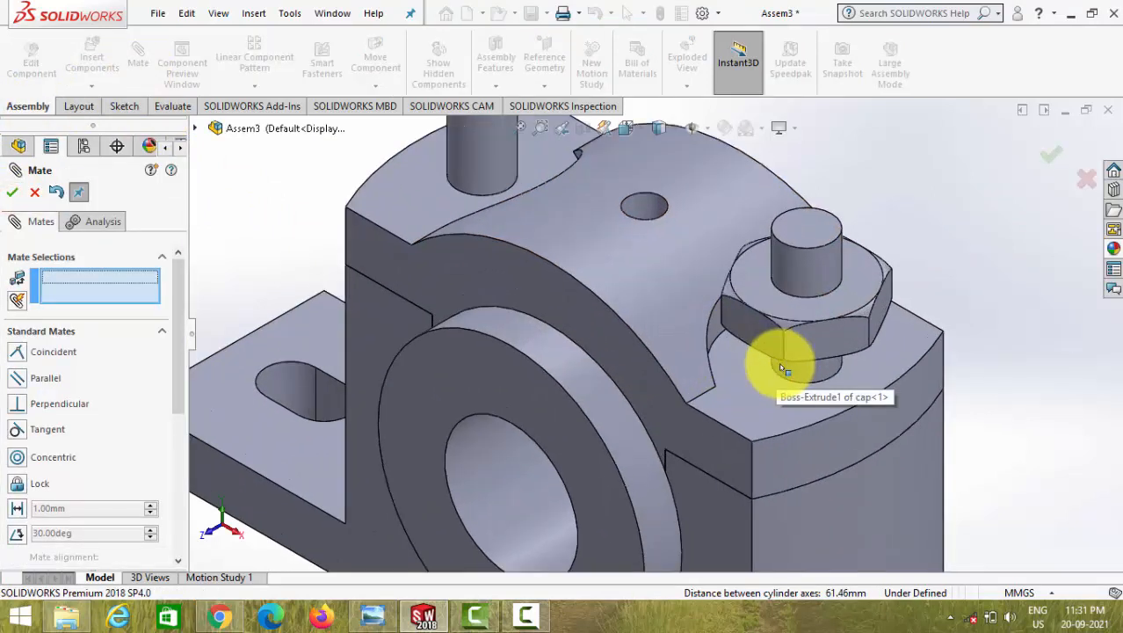
left_click(778, 391)
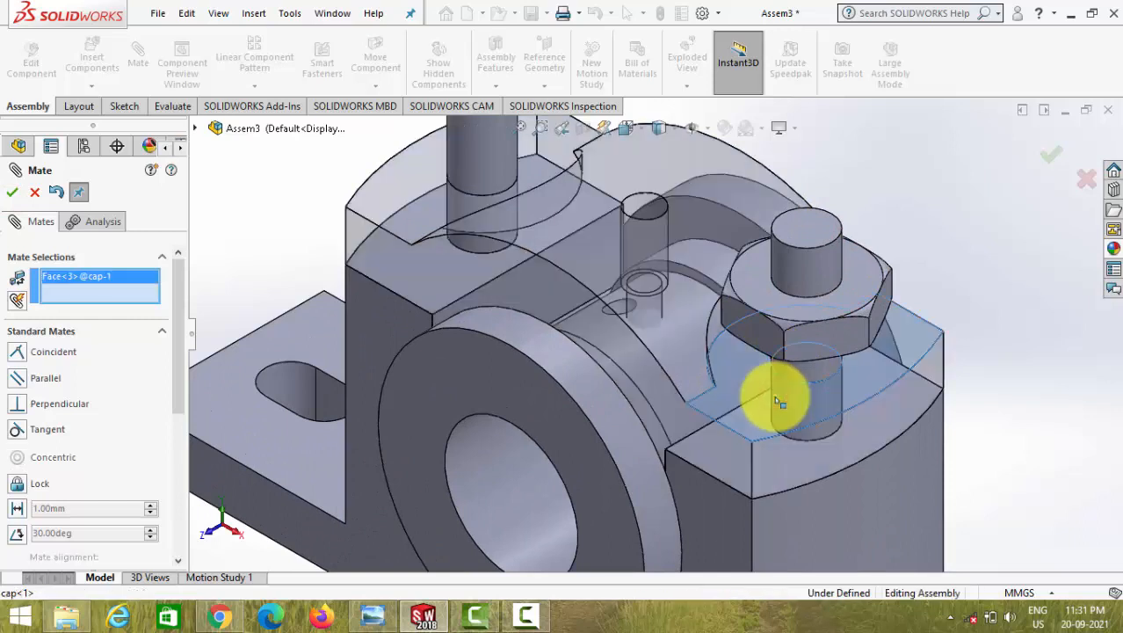
middle_click_drag(774, 395, 808, 268)
left_click(810, 250)
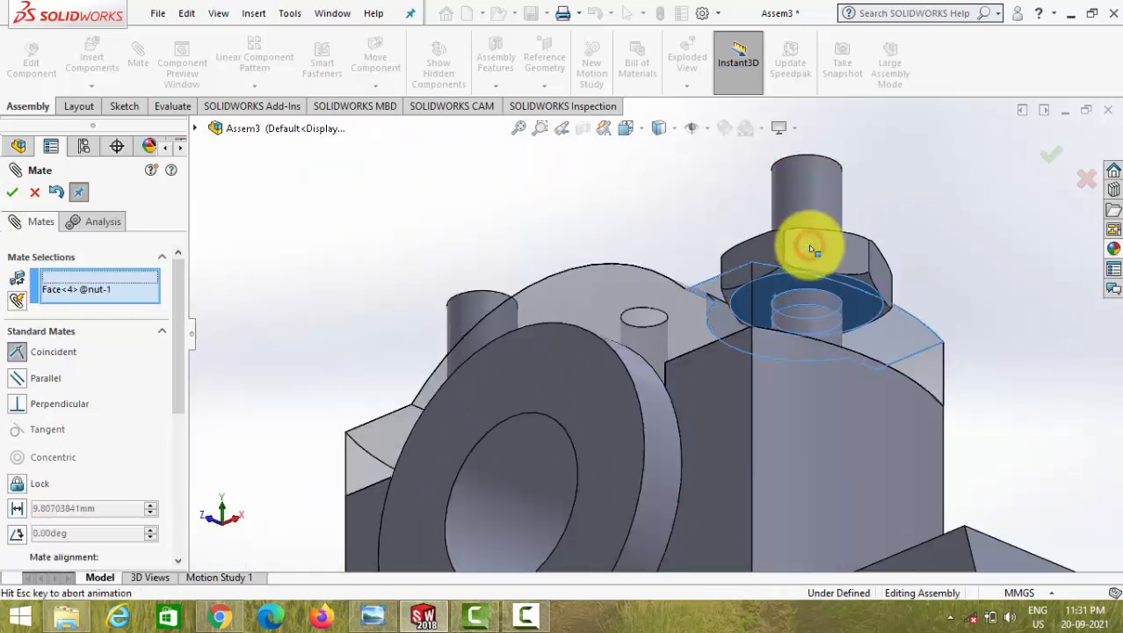
key("Return")
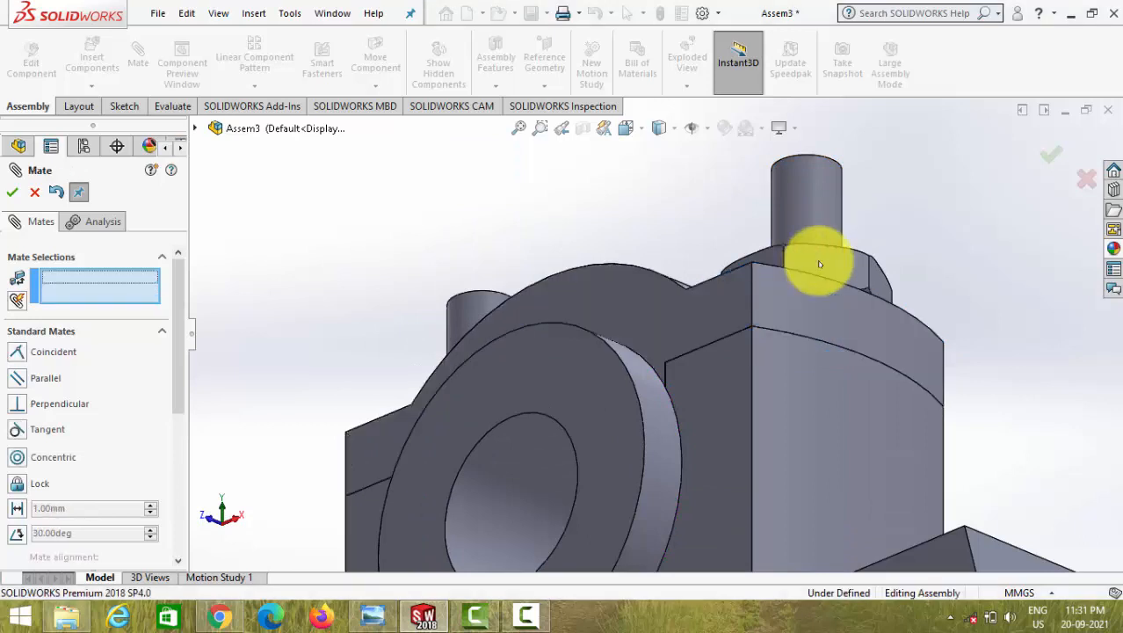
key("ctrl+7")
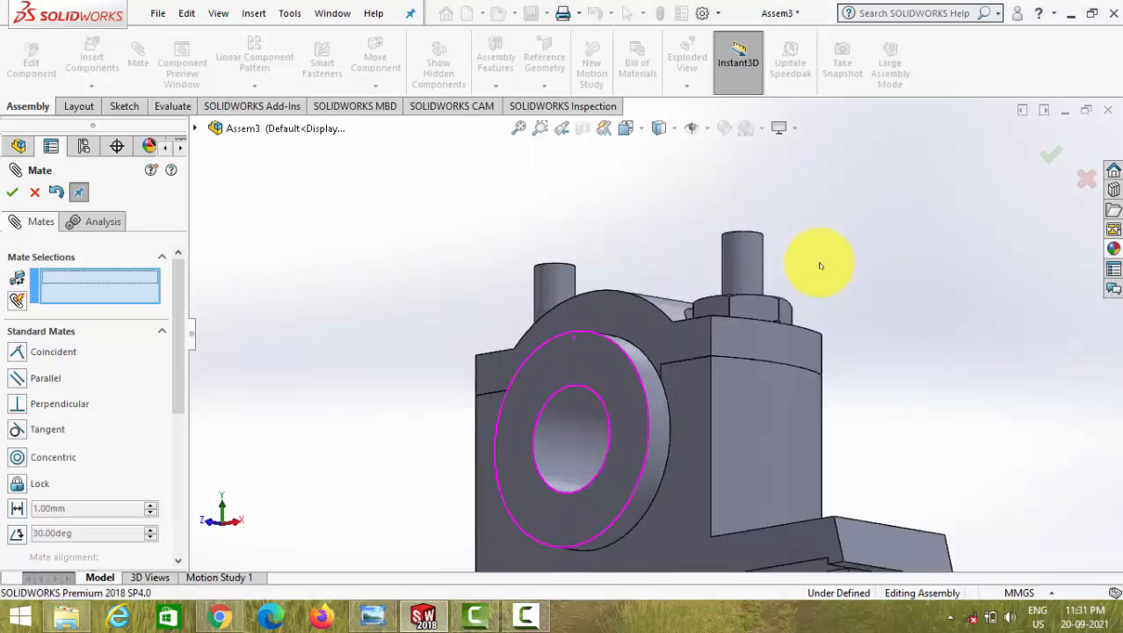
left_click(12, 193)
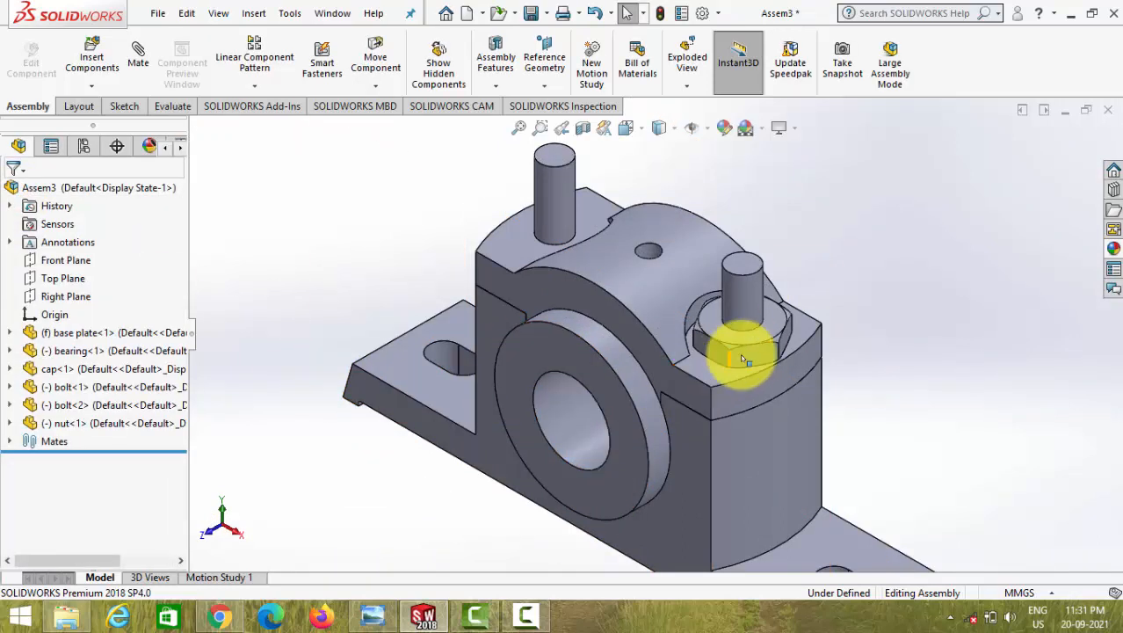
Copy the nut beside the assembly and mate the copy's hole concentric with the second bolt's shank.
left_click_drag(754, 355, 874, 211)
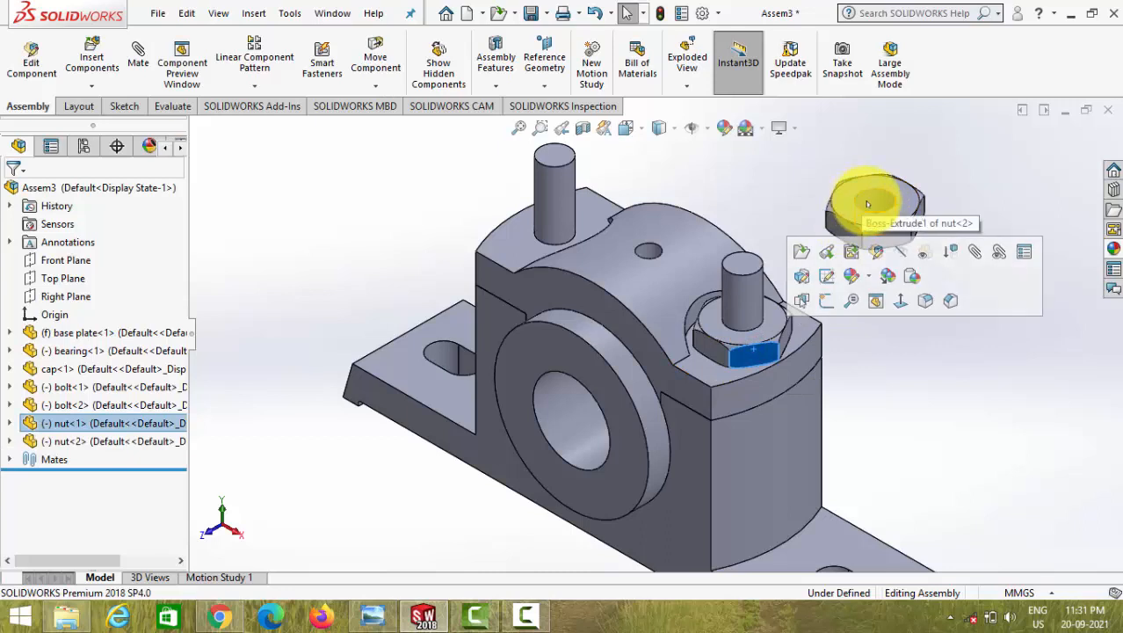
left_click(867, 203)
left_click(545, 178, "ctrl")
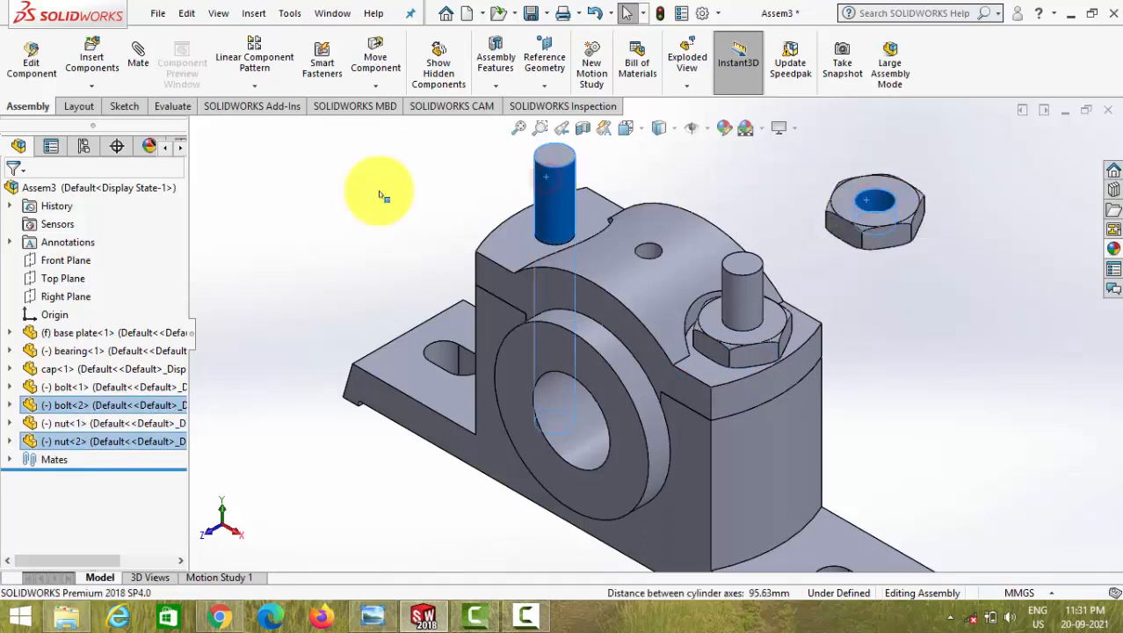
left_click(138, 63)
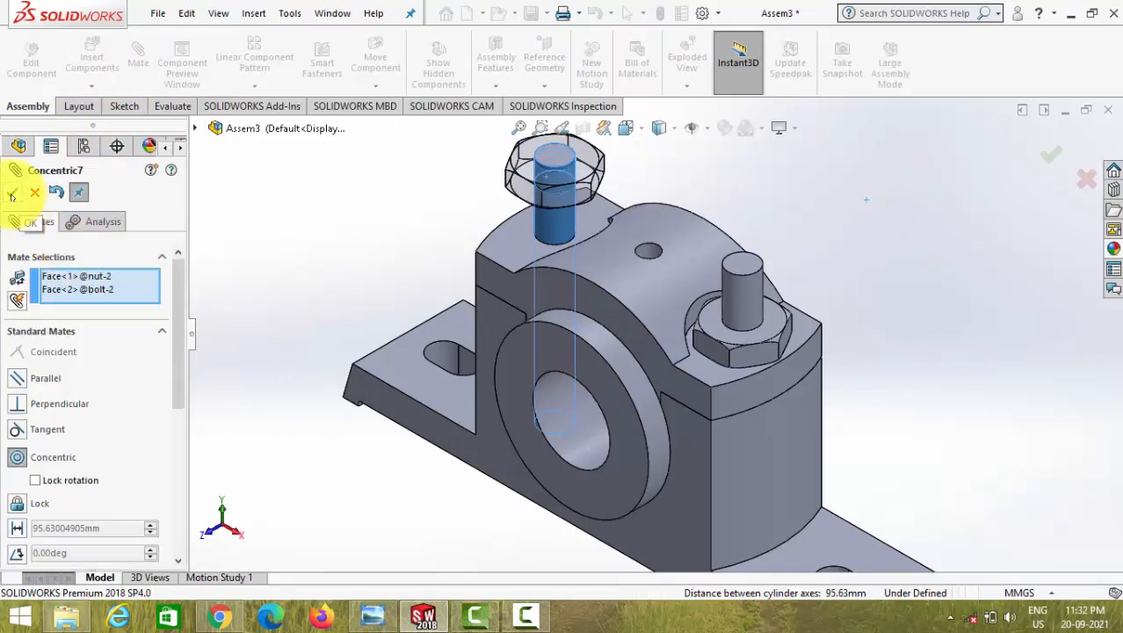
left_click(11, 193)
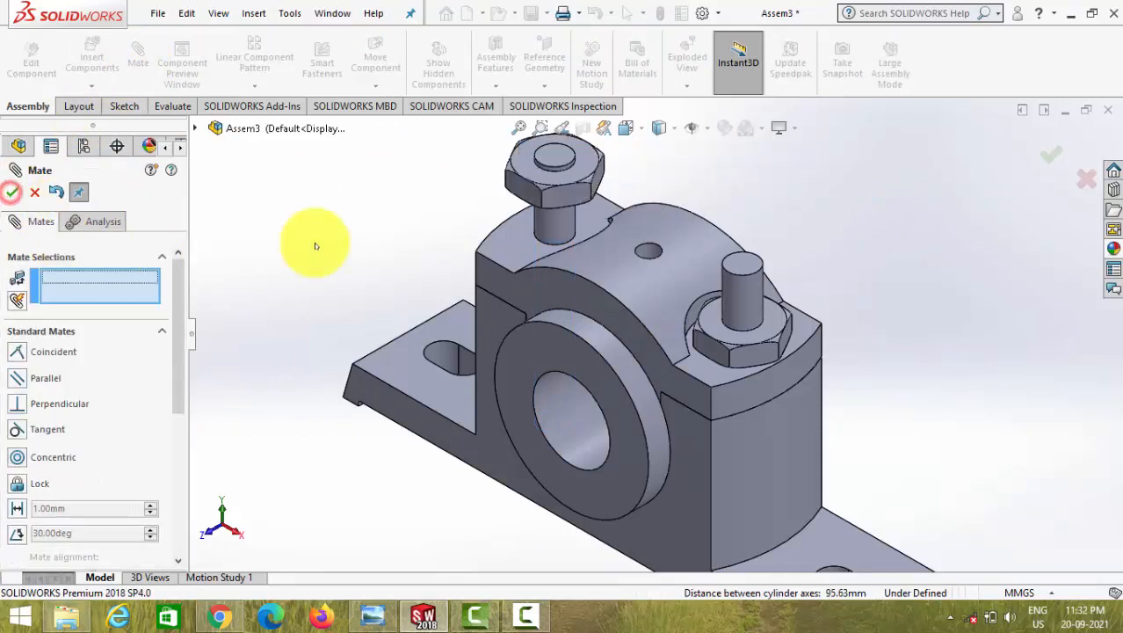
Add a coincident mate between the cap's shoulder face around the second bolt and the underside of the second nut.
left_click(517, 254)
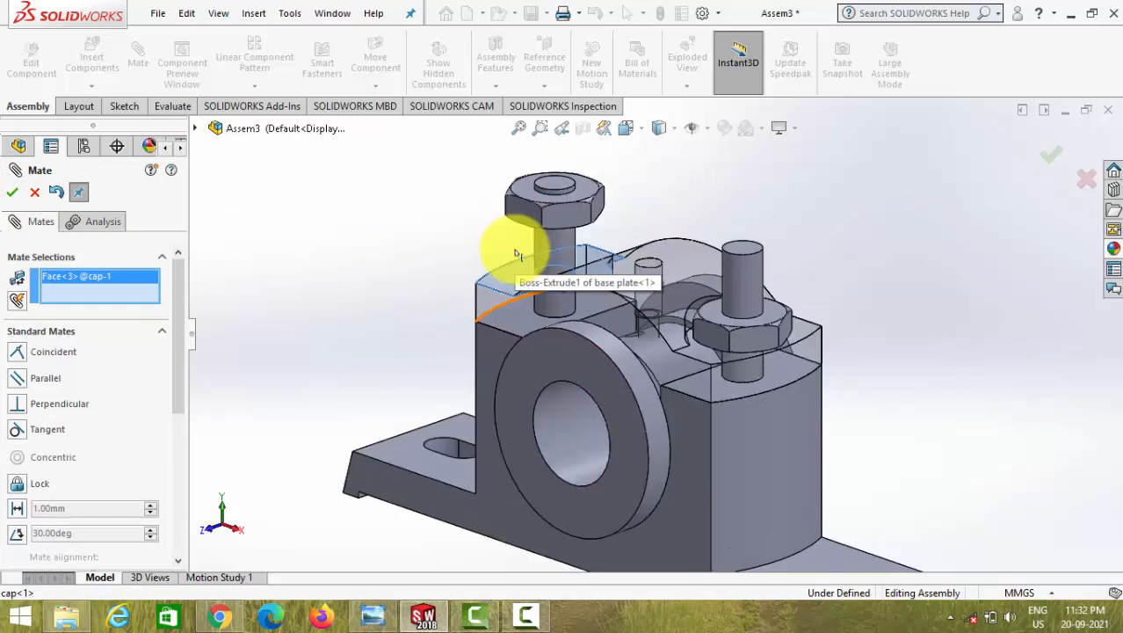
middle_click_drag(518, 254, 526, 318)
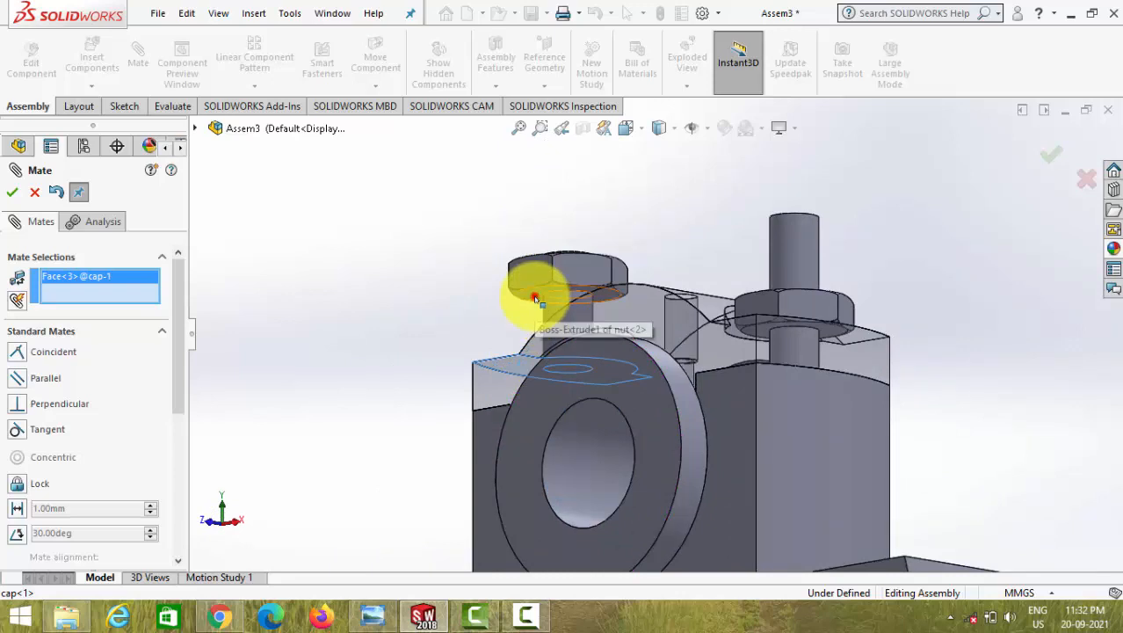
left_click(535, 299)
key("Return")
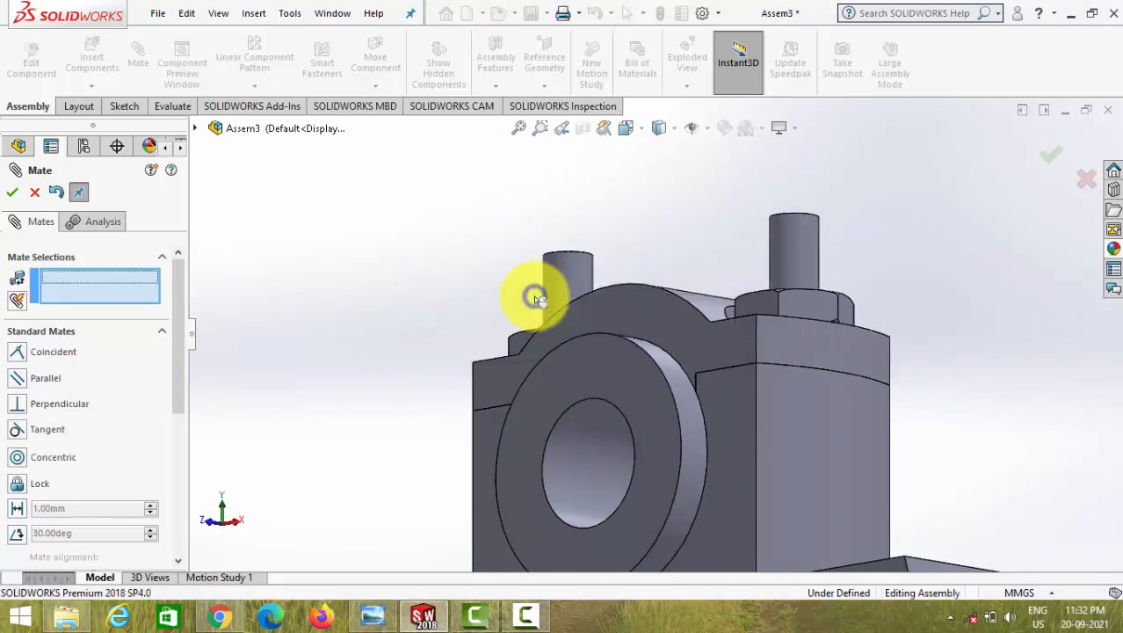
left_click(9, 196)
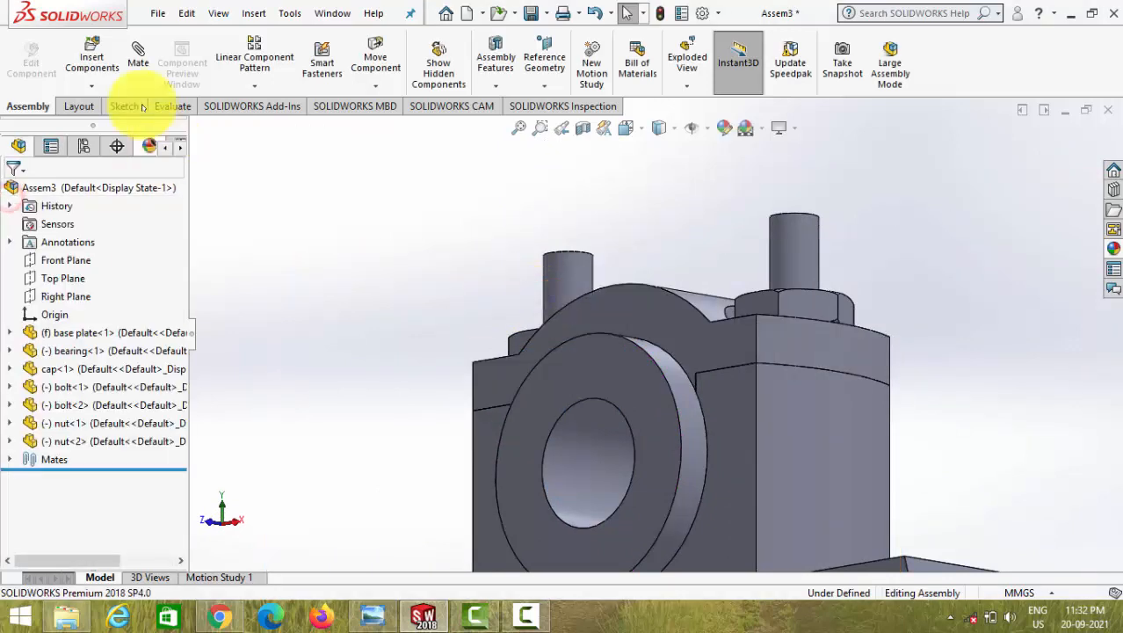
Insert the lock nut part, rotated 90 degrees about X so it lies flat, and place it beside the second bolt.
left_click(91, 55)
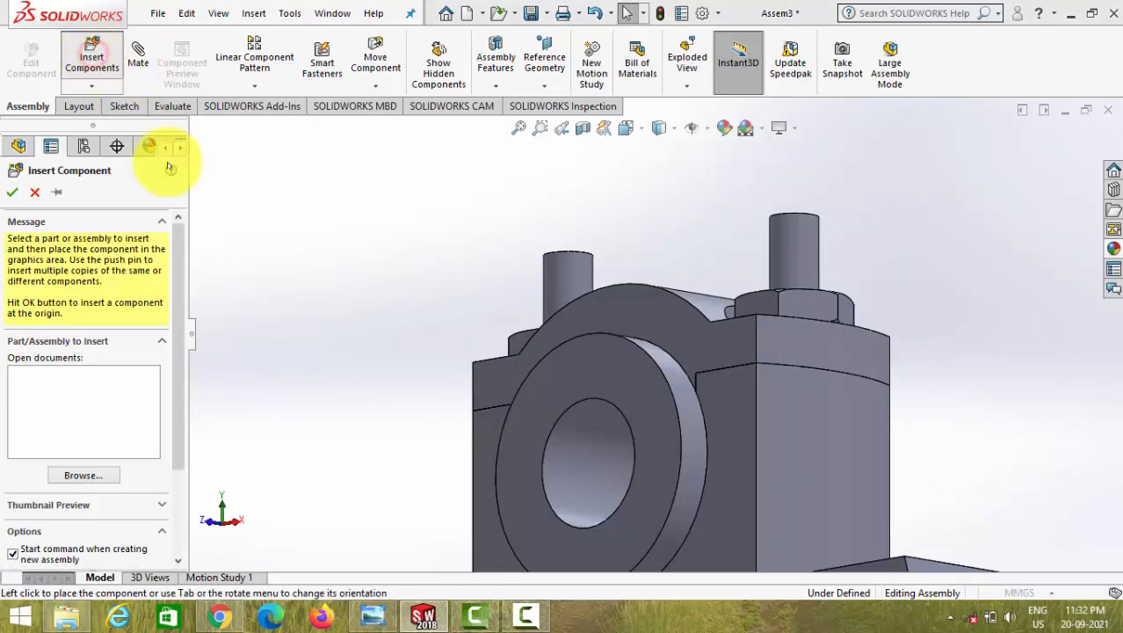
double_click(559, 236)
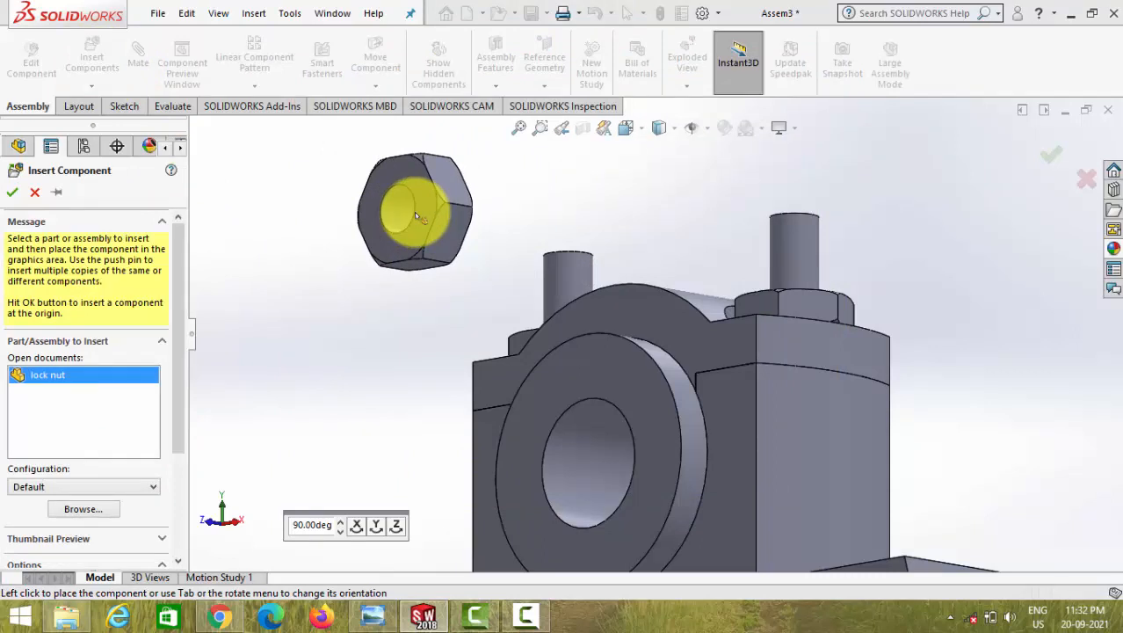
left_click(358, 525)
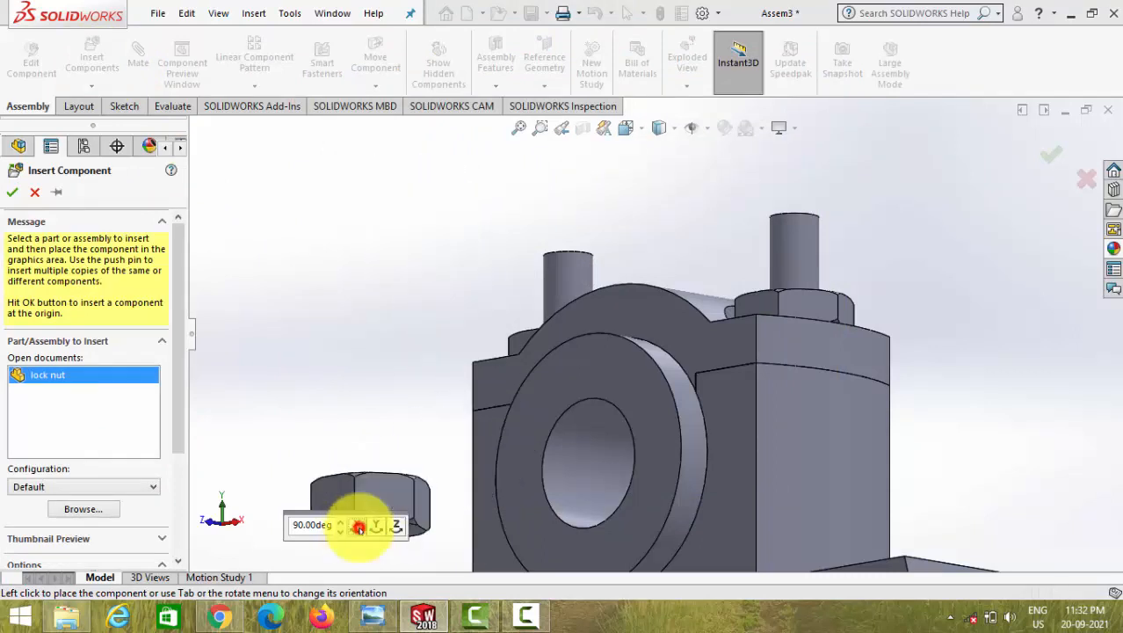
left_click(417, 242)
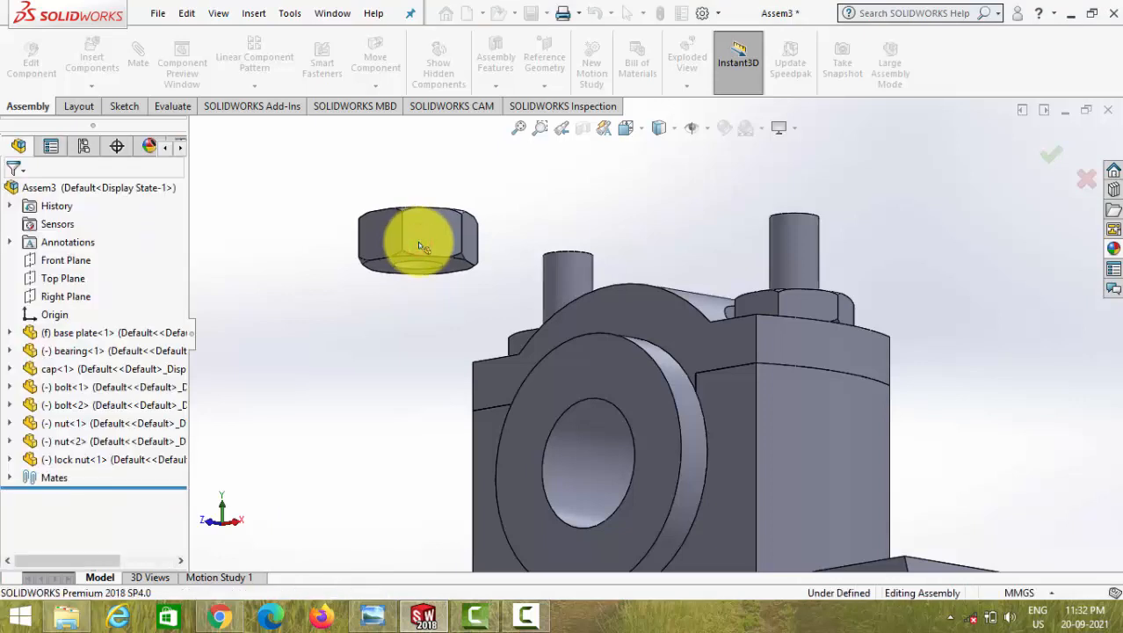
Add a concentric mate between the lock nut's hole and the shank of the second bolt.
left_click(424, 248)
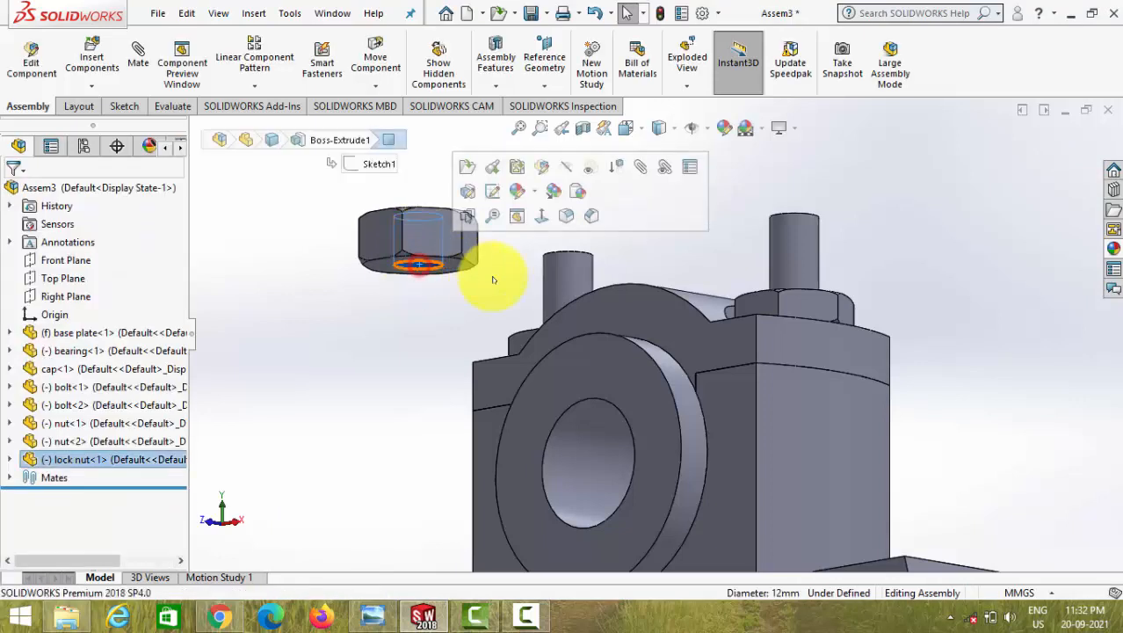
left_click(571, 283, "ctrl")
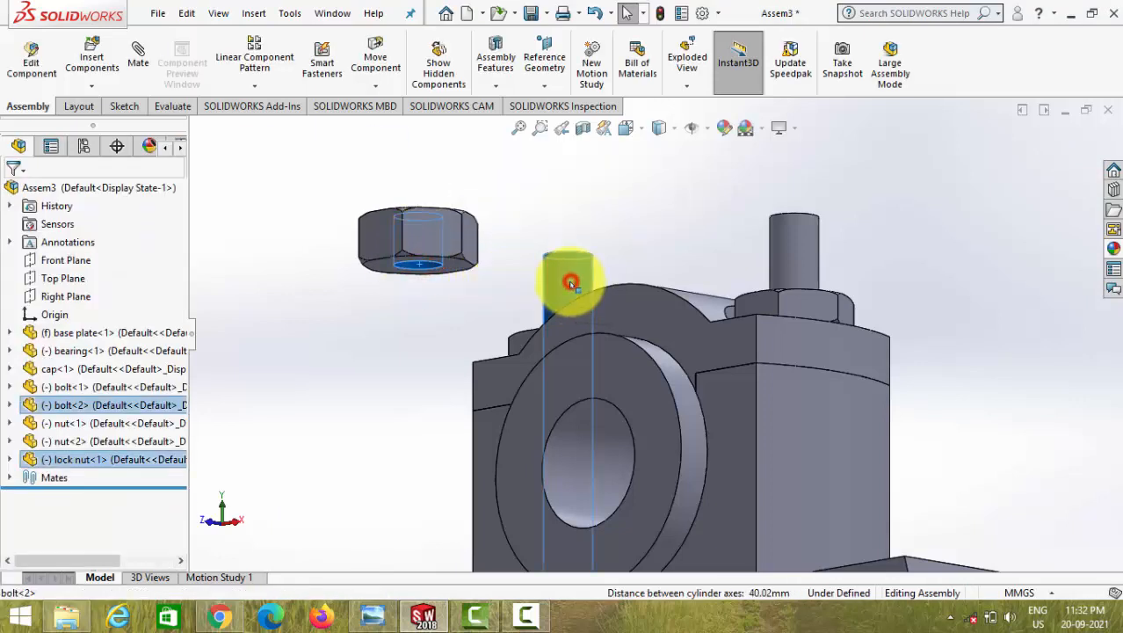
left_click(138, 67)
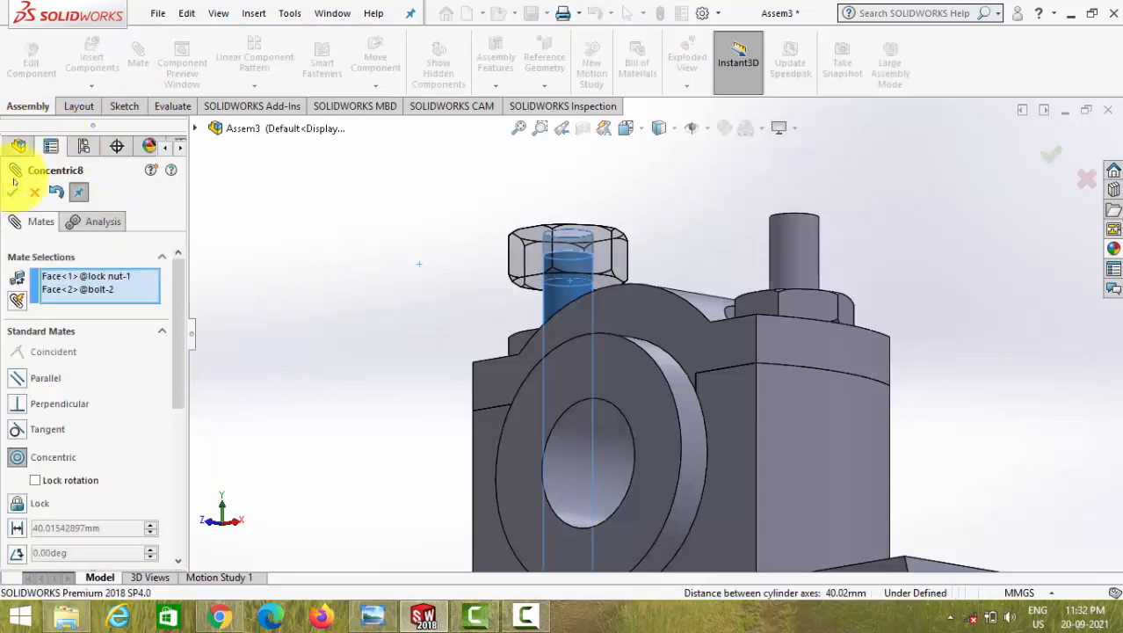
left_click(13, 192)
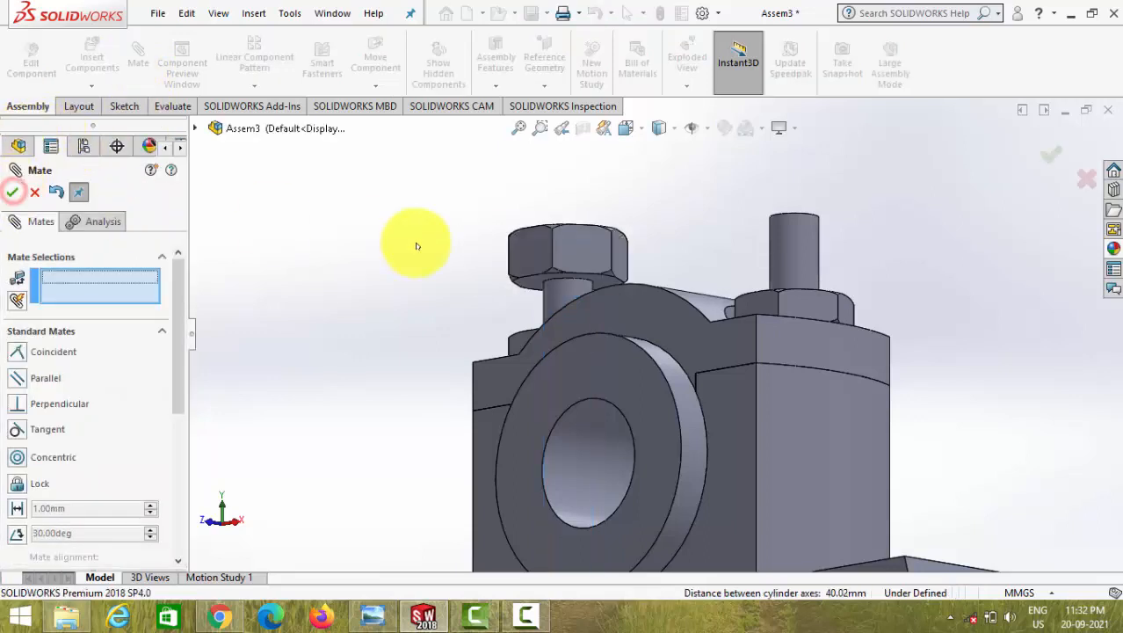
Add a coincident mate between the lock nut's underside and the upper face of the second nut.
left_click(533, 286)
middle_click_drag(533, 288, 538, 207)
left_click(534, 205)
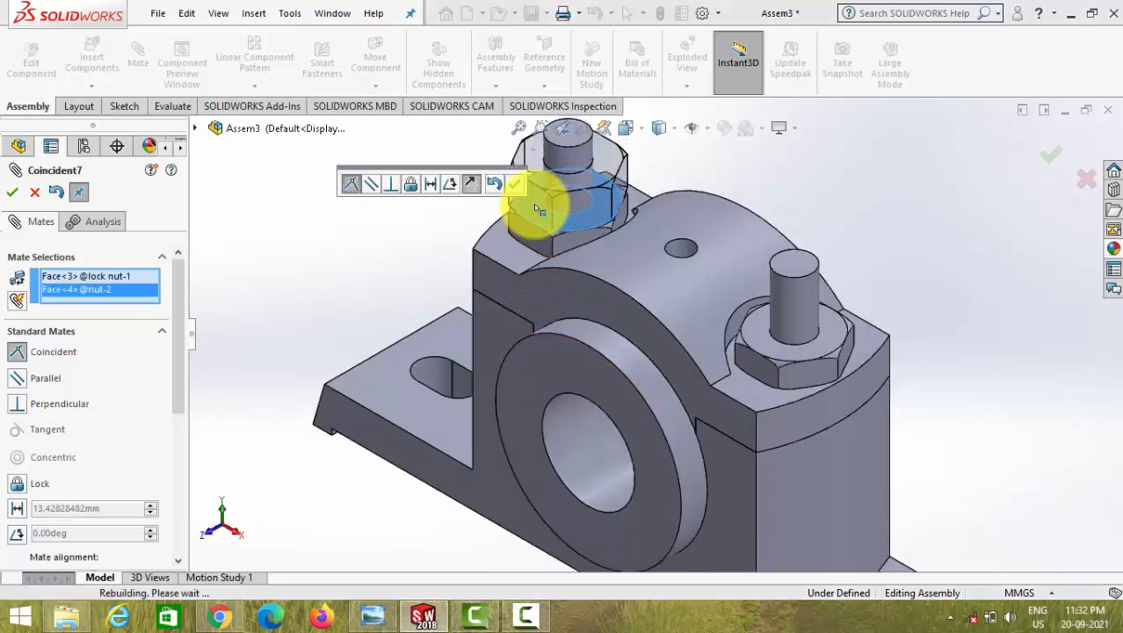
right_click(534, 206)
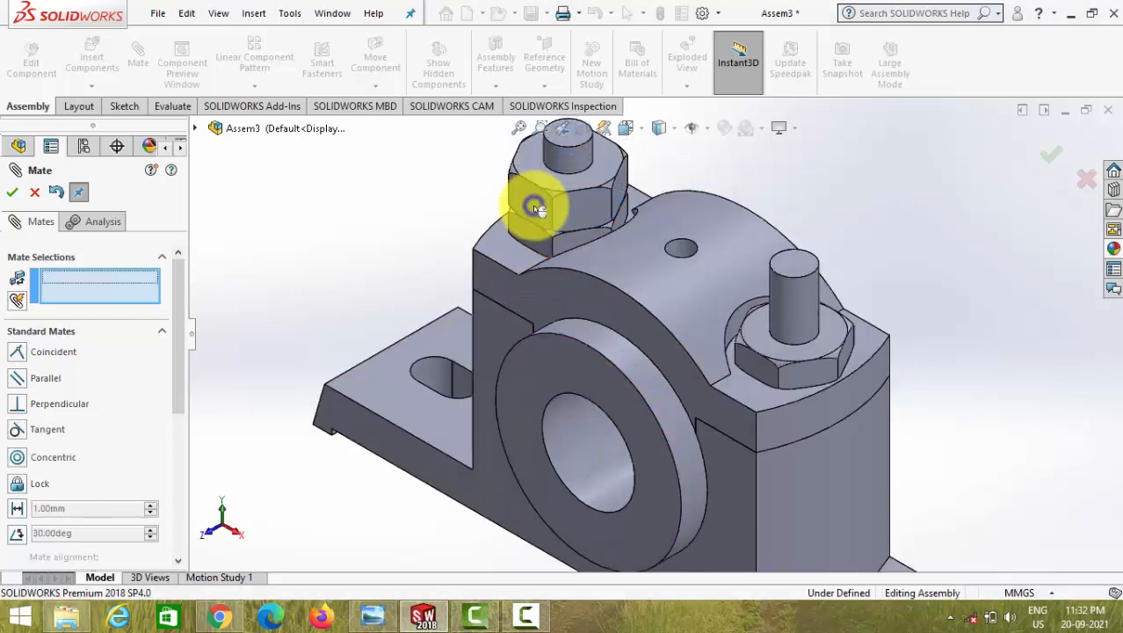
left_click(13, 192)
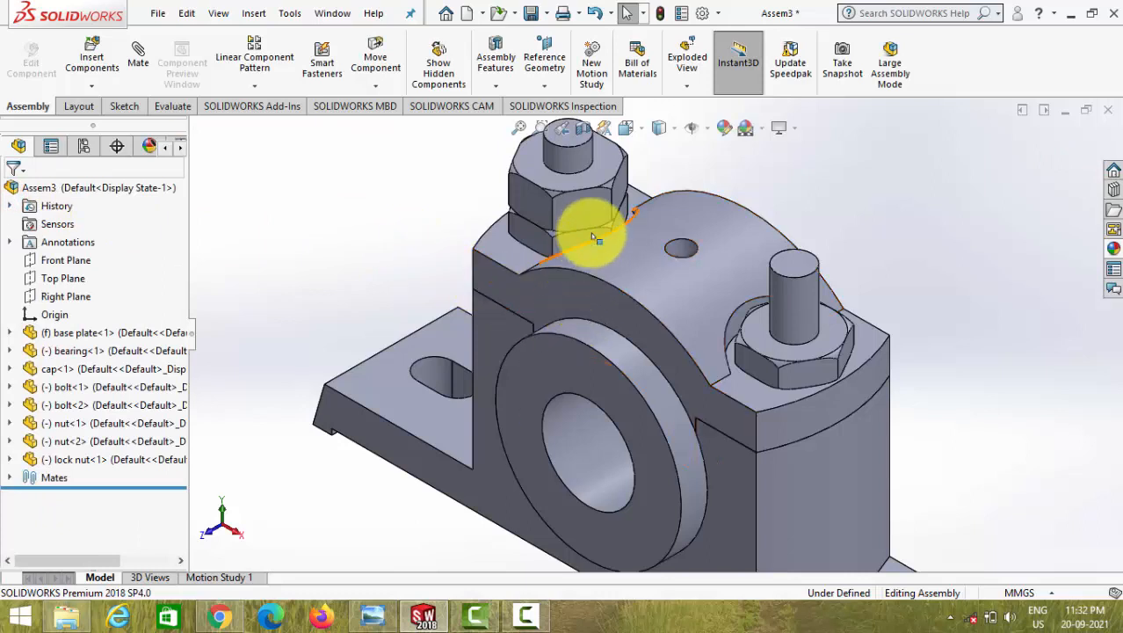
Copy the lock nut beside the assembly and mate the copy's hole concentric with the first bolt's shank.
left_click_drag(582, 202, 930, 187)
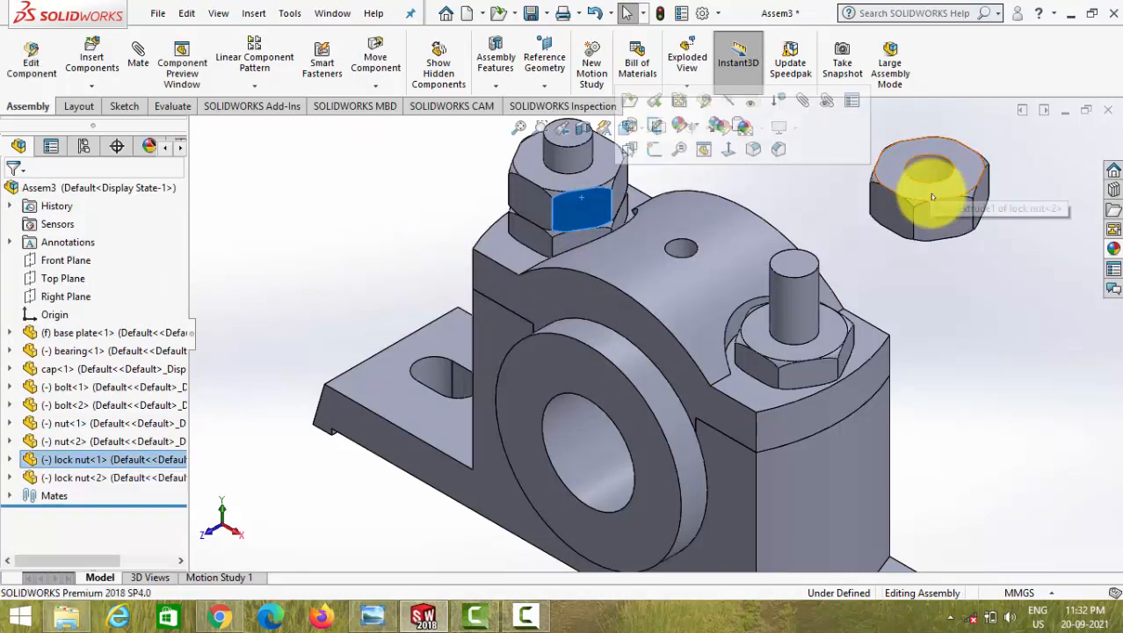
left_click(931, 167)
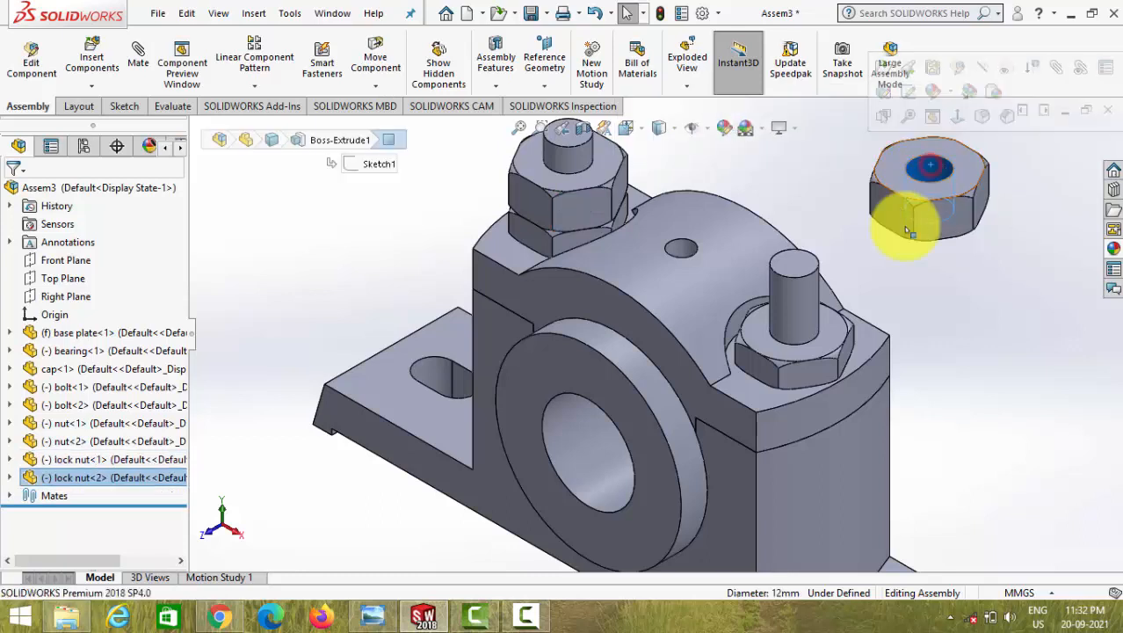
left_click(803, 297, "ctrl")
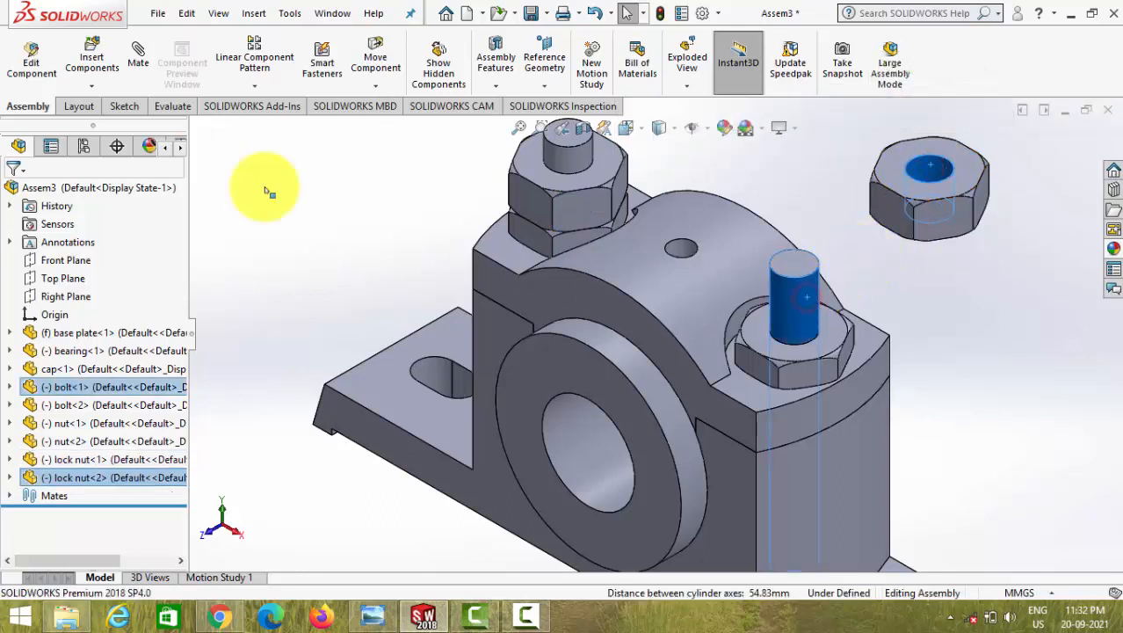
left_click(134, 74)
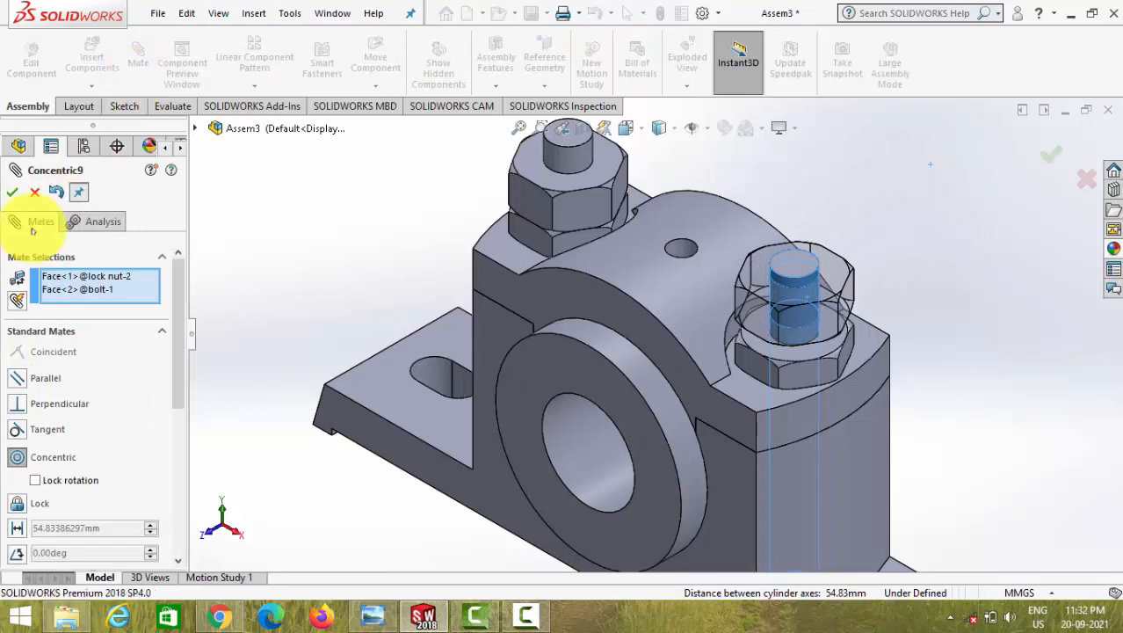
left_click(11, 192)
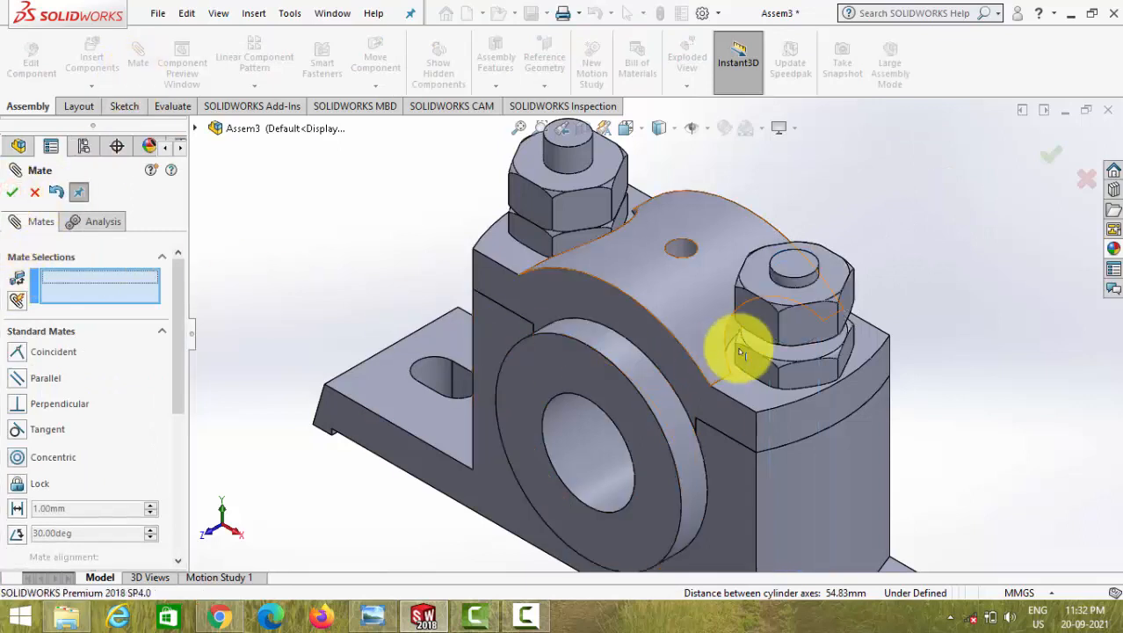
Add a coincident mate between the upper face of the first nut and the underside of the second lock nut.
scroll(790, 364, "down", 3)
left_click(798, 362)
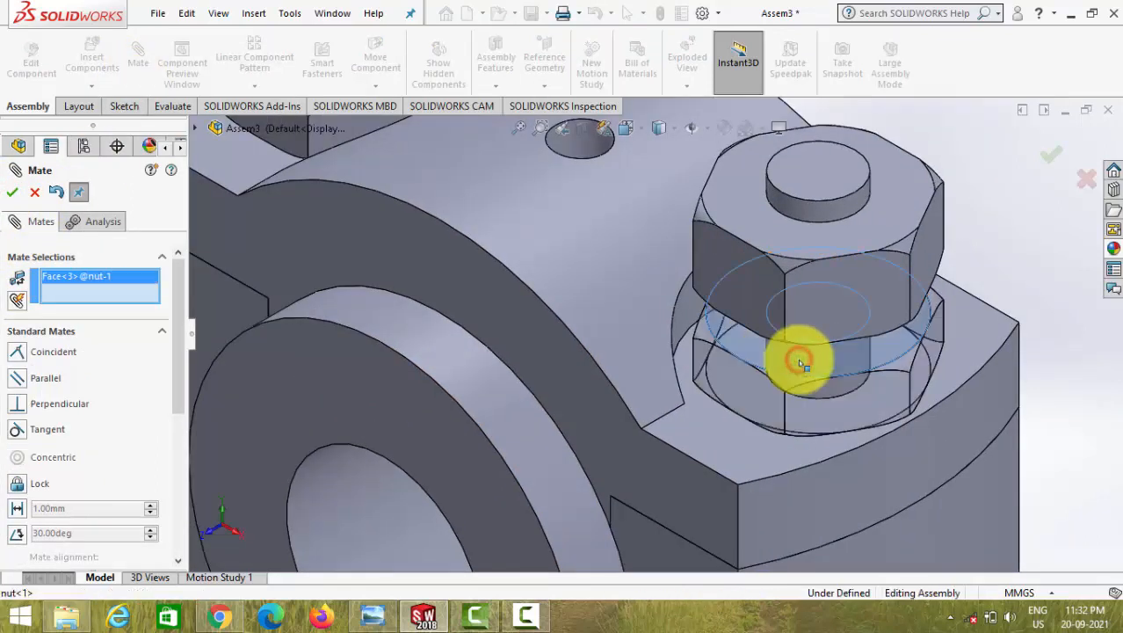
key("Up")
key("Up")
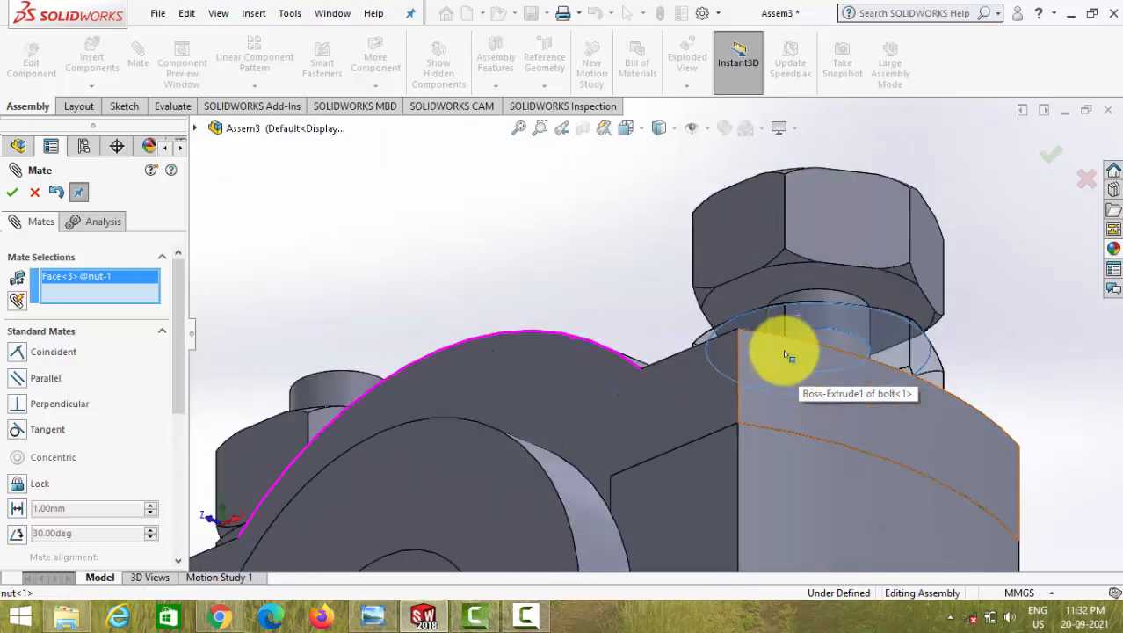
left_click(790, 286)
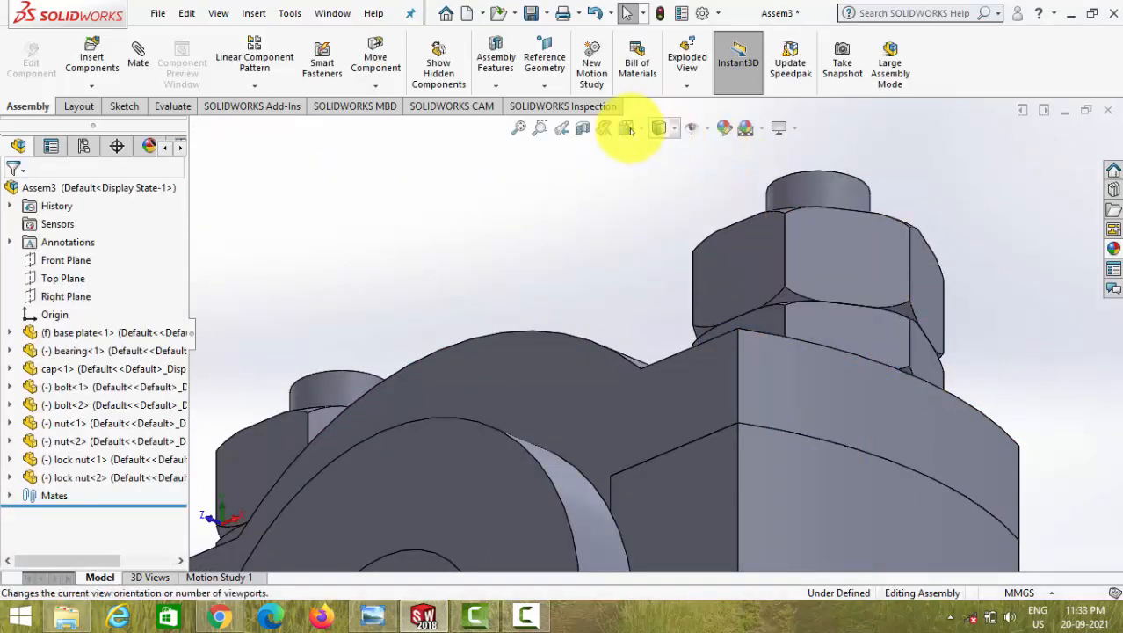
Show the whole plummer block assembly in the isometric view.
left_click(638, 133)
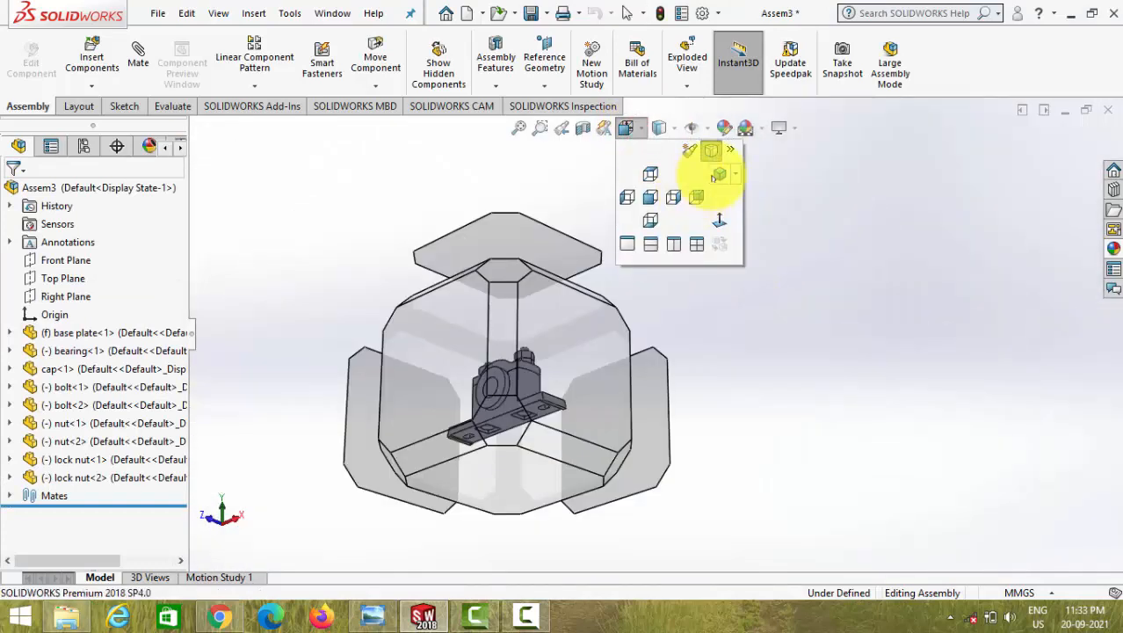
left_click(712, 175)
left_click(707, 303)
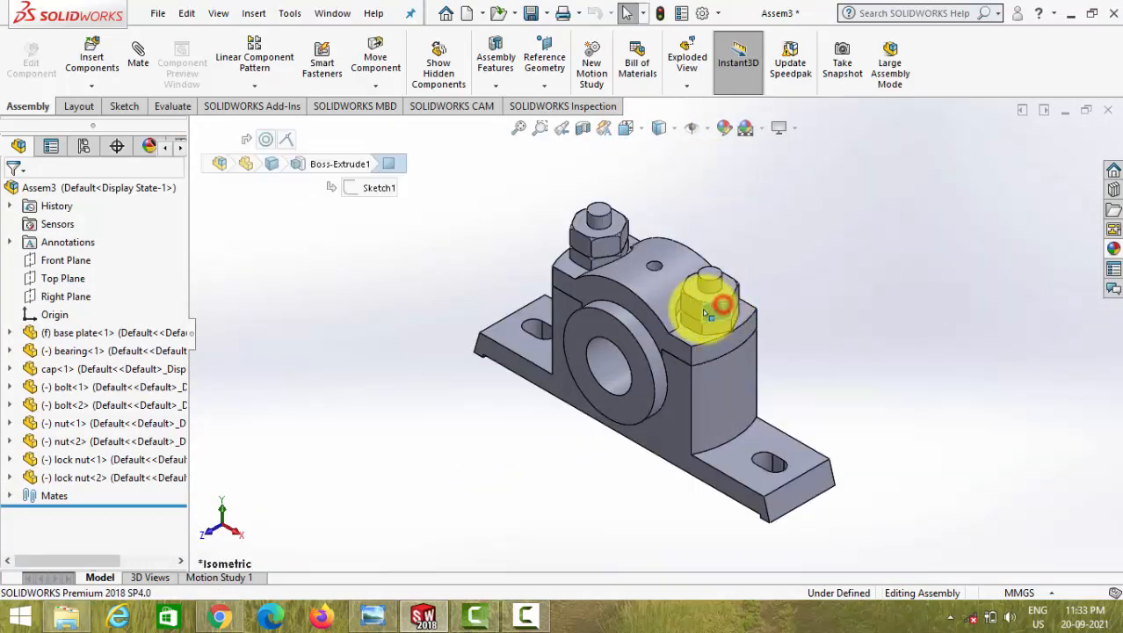
Fix the second lock nut component in place and return to the isometric view of the whole assembly.
mouse_move(694, 311)
left_mouse_down()
mouse_move(722, 308)
mouse_move(713, 310)
left_mouse_up()
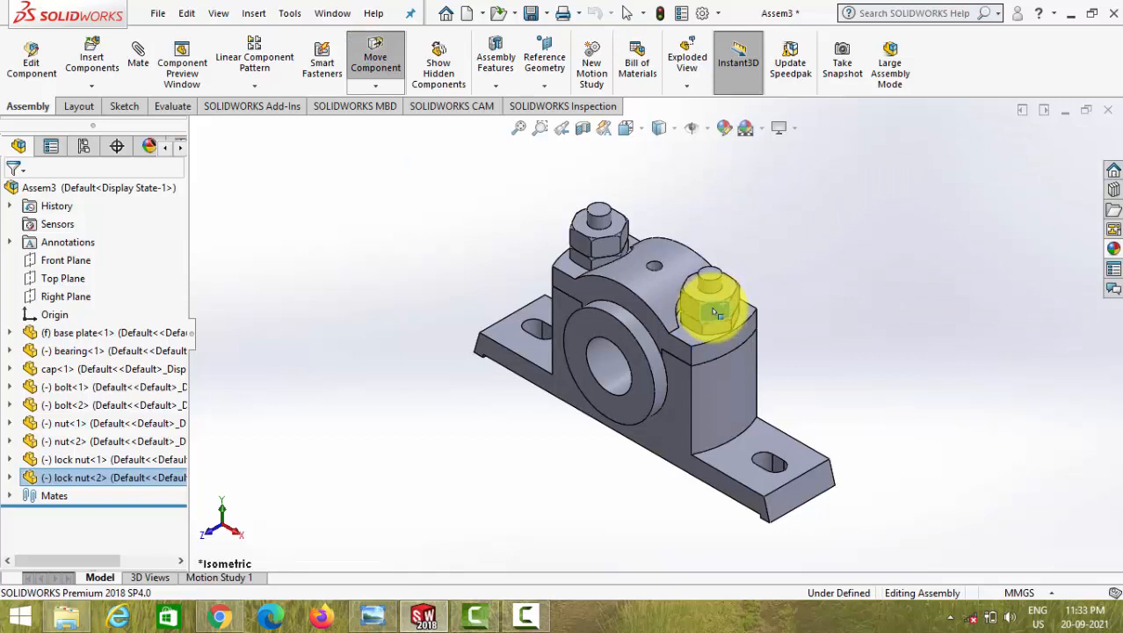
left_click(614, 245)
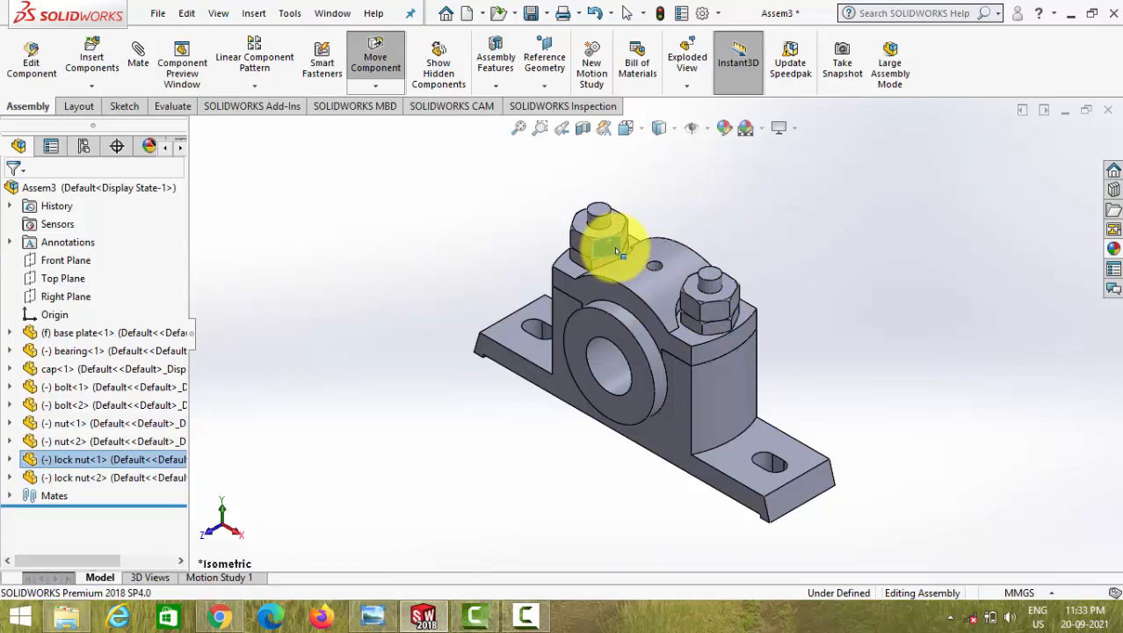
left_click(905, 371)
right_click(713, 310)
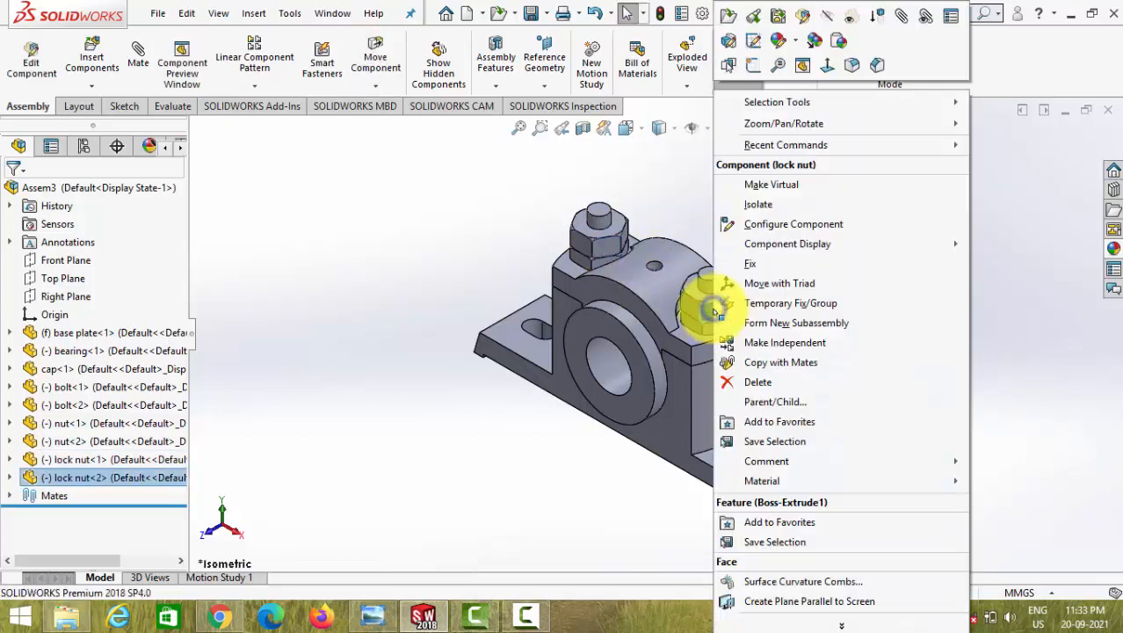
left_click(762, 268)
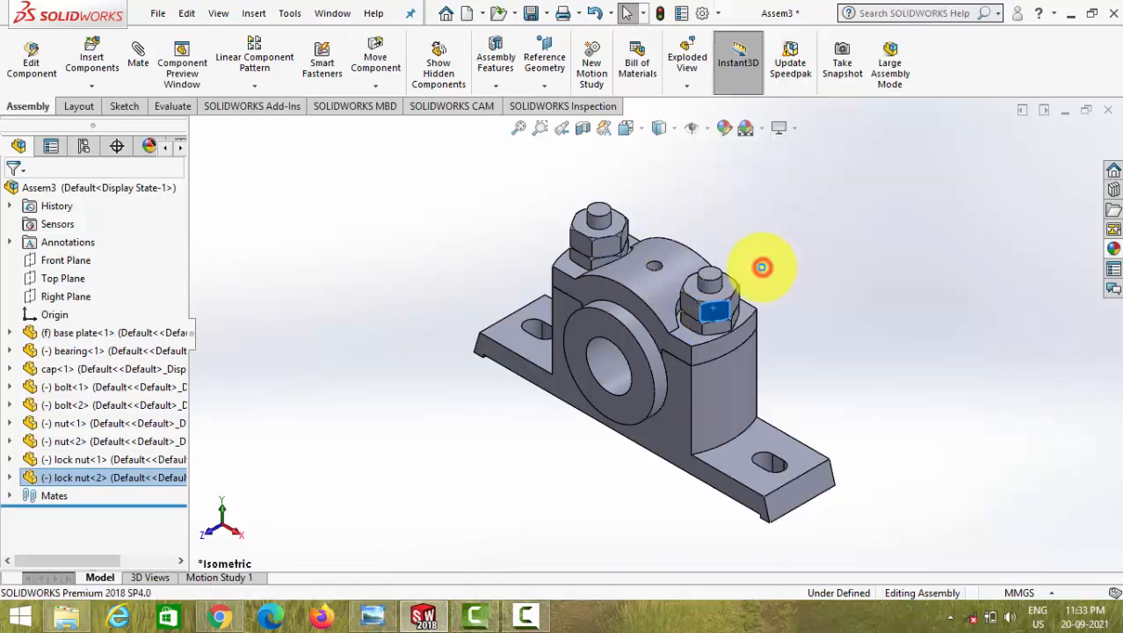
left_click(715, 312)
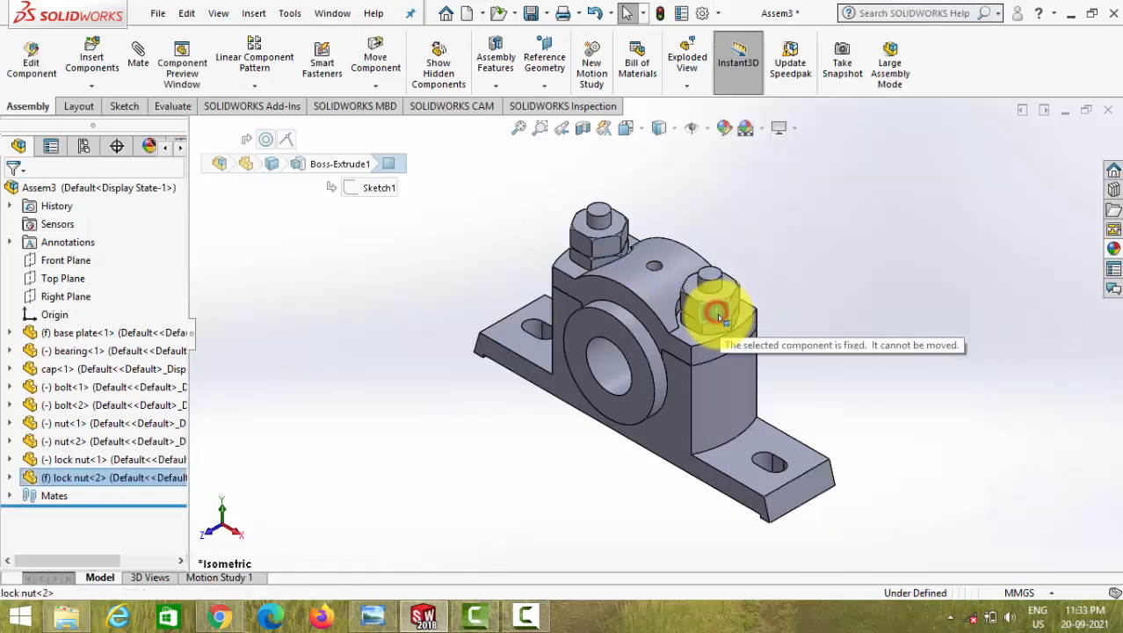
key("ctrl+shift+z")
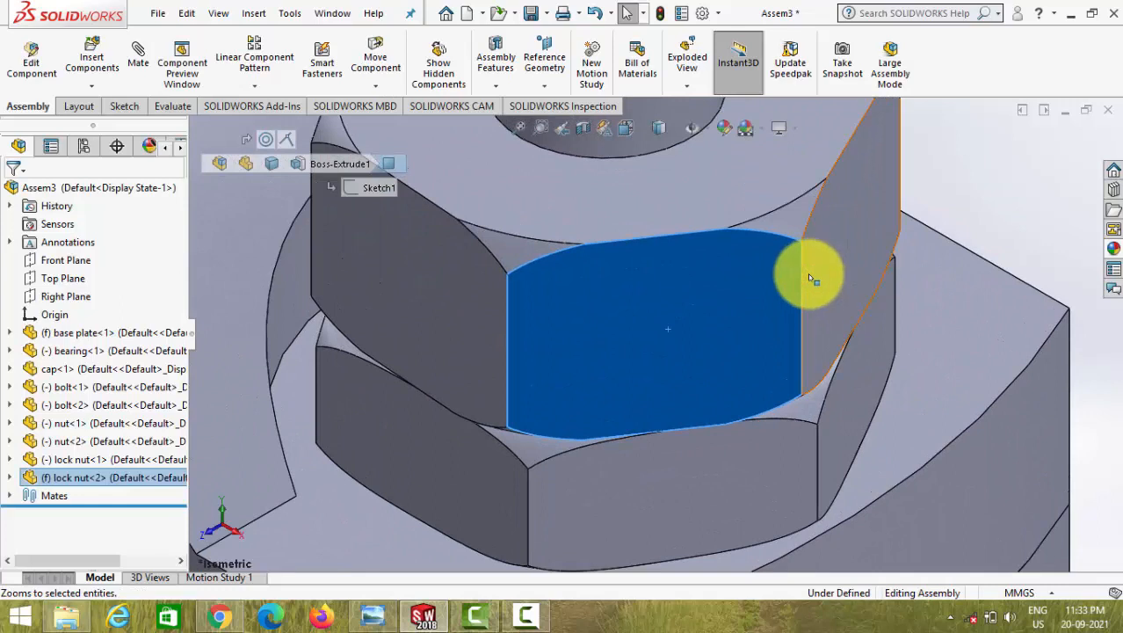
left_click(627, 129)
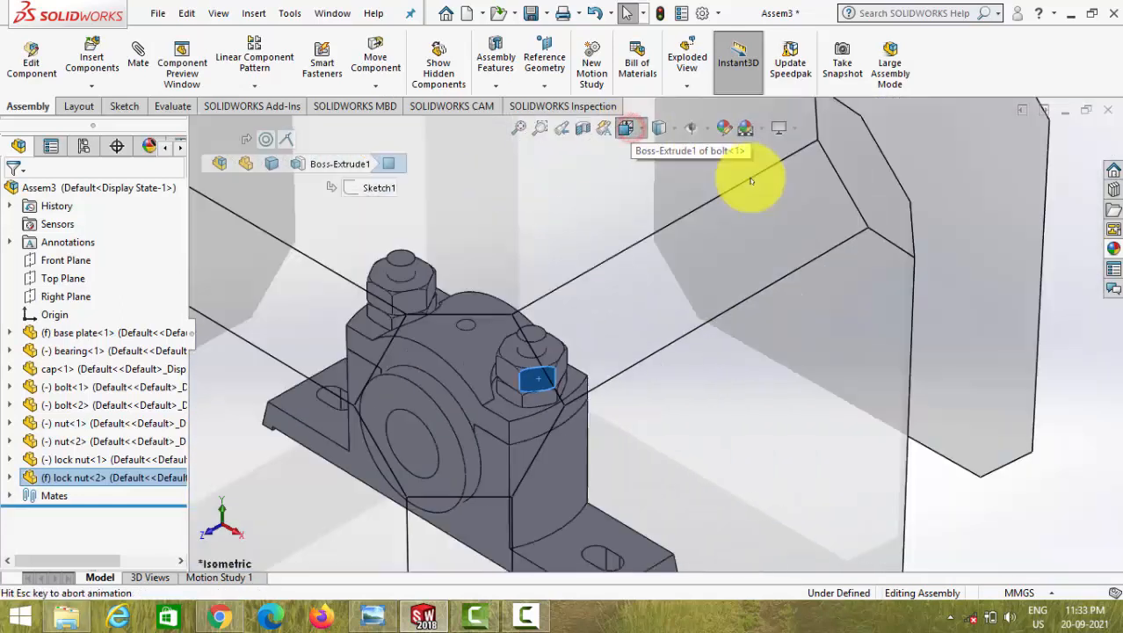
left_click(719, 169)
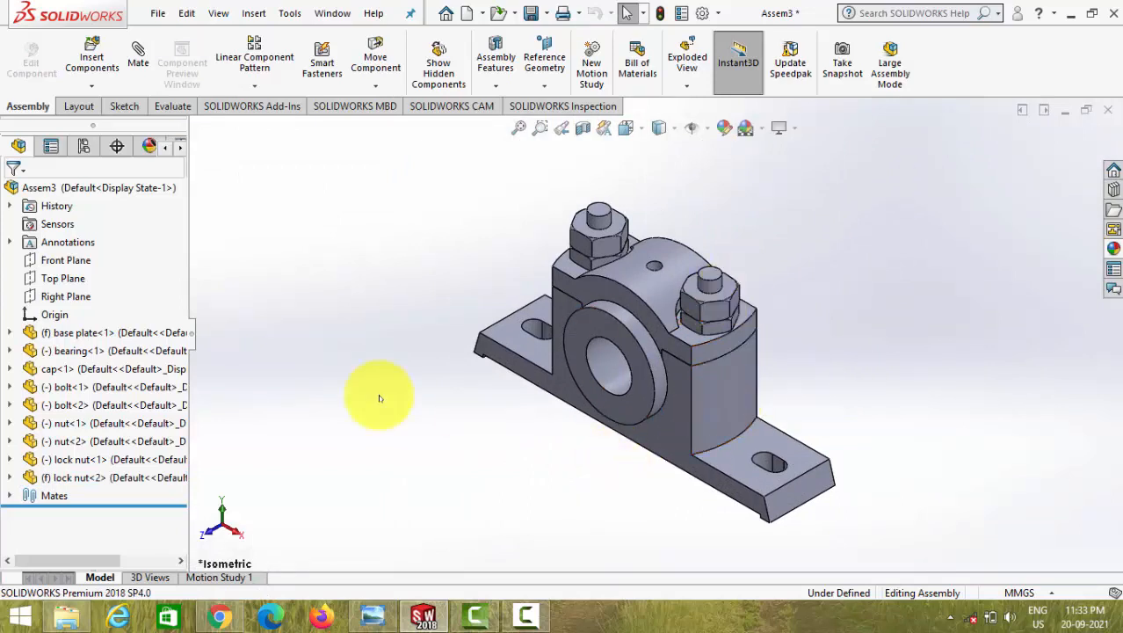
Apply a dark red colour (RGB 128, 0, 0) to the base plate at component level.
left_click(90, 334)
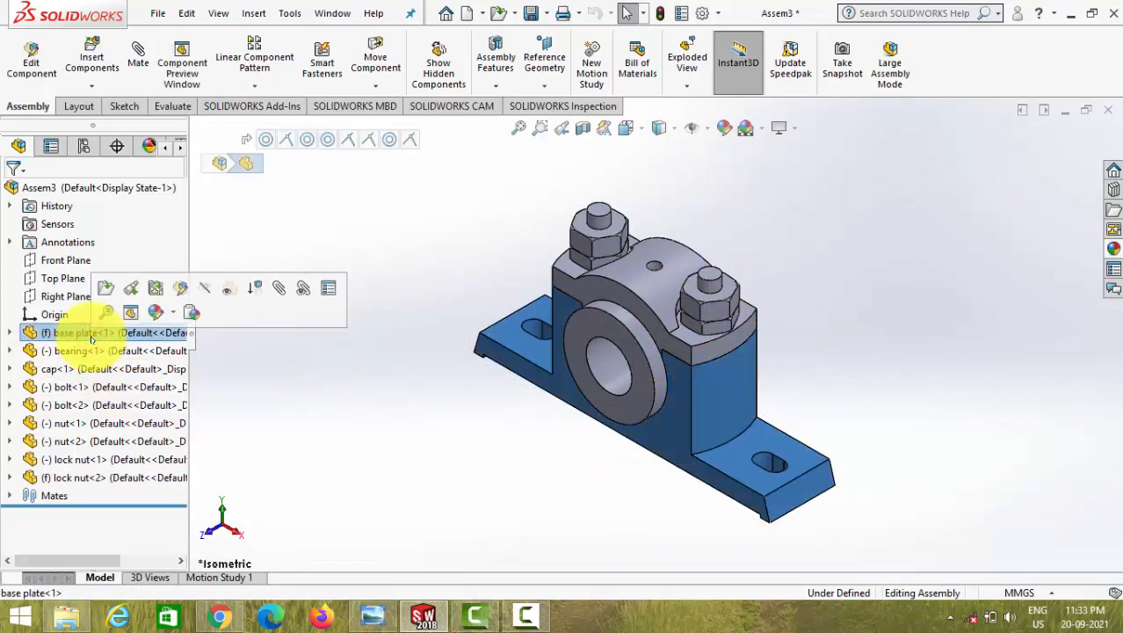
left_click(155, 313)
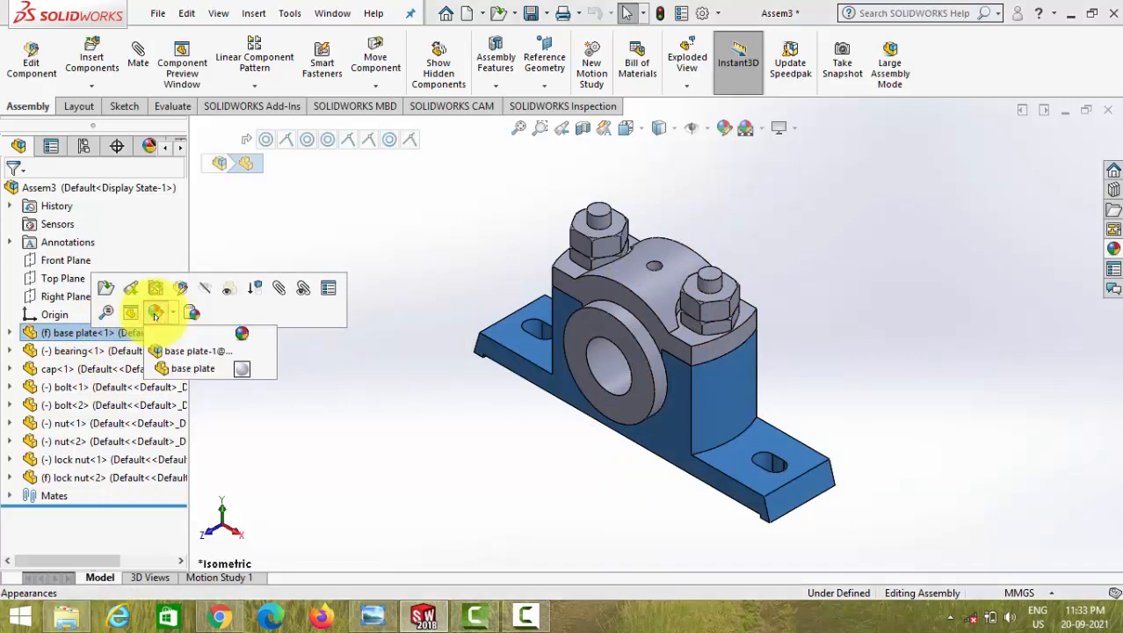
left_click(181, 350)
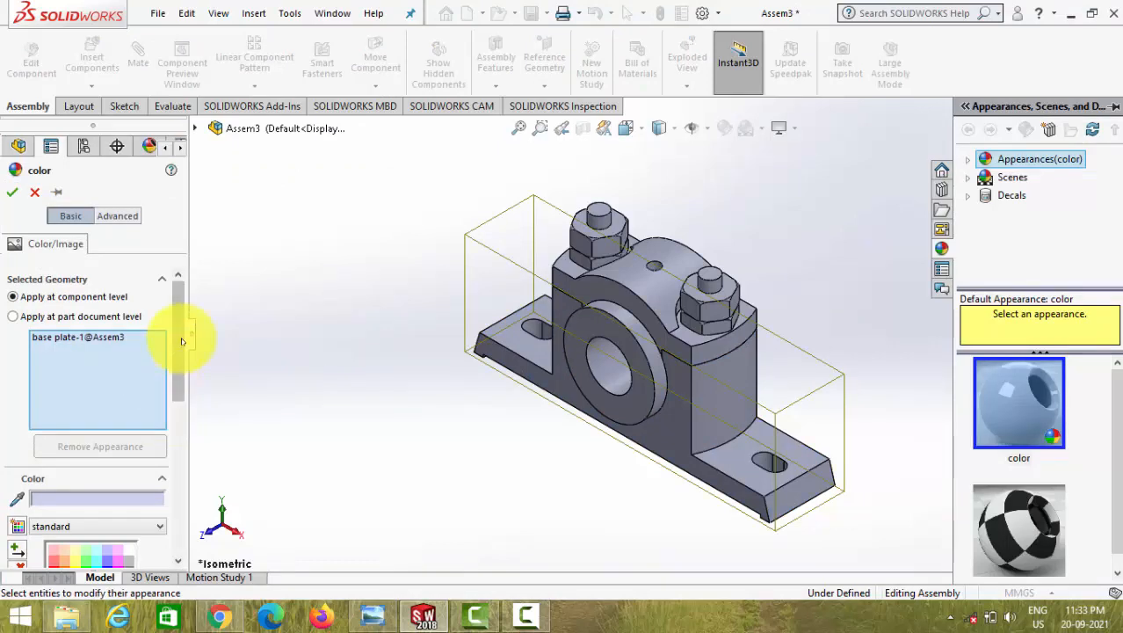
left_click_drag(182, 341, 186, 424)
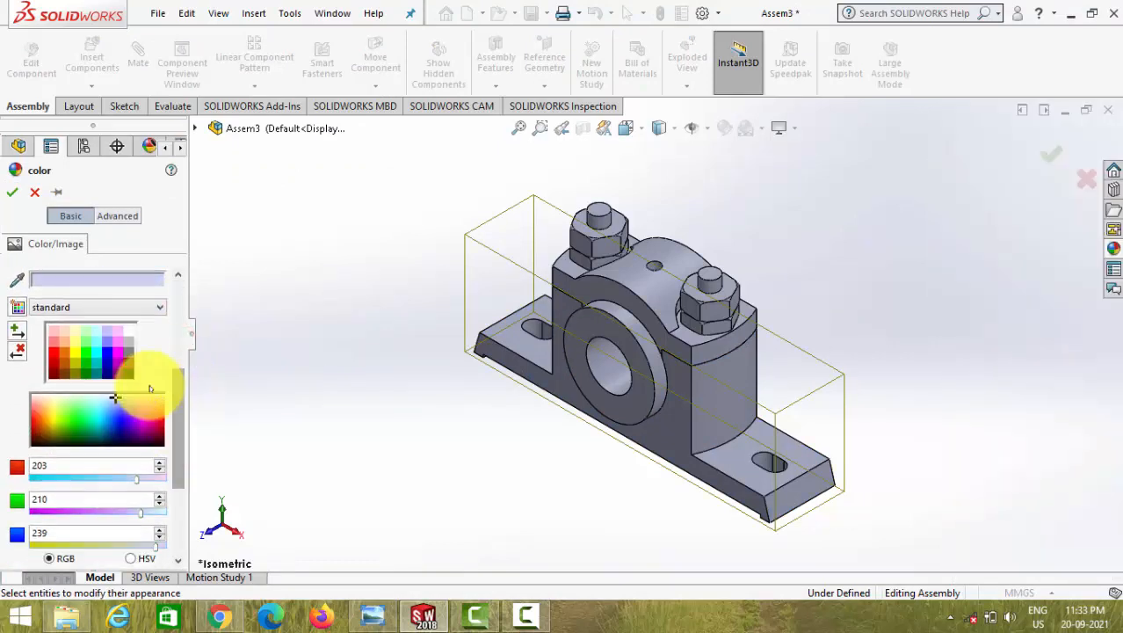
left_click(54, 375)
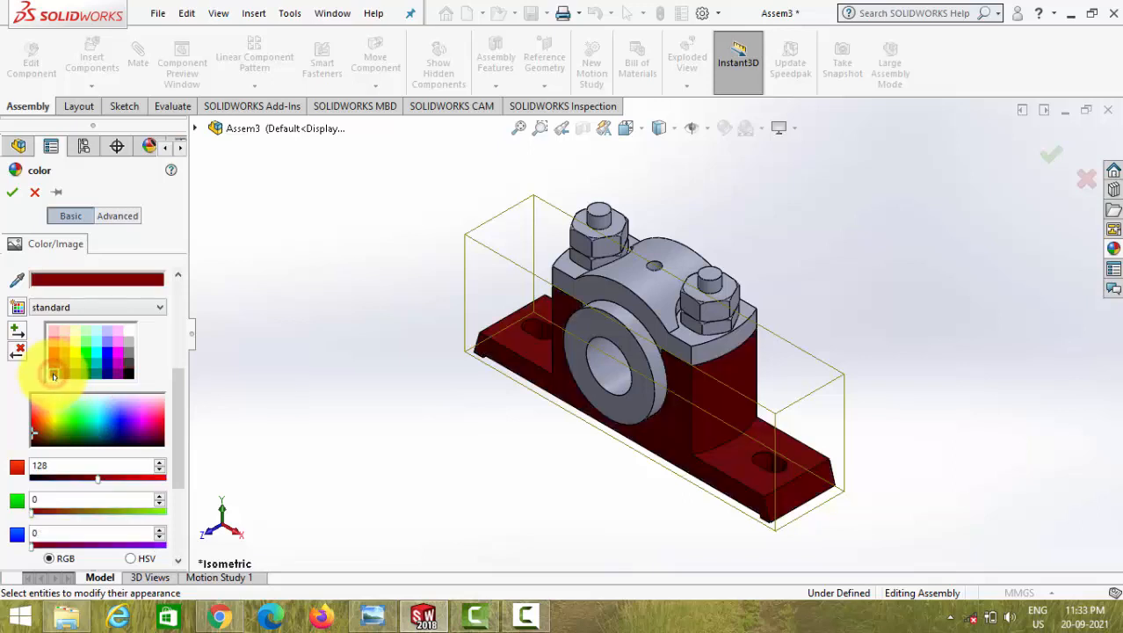
left_click(8, 195)
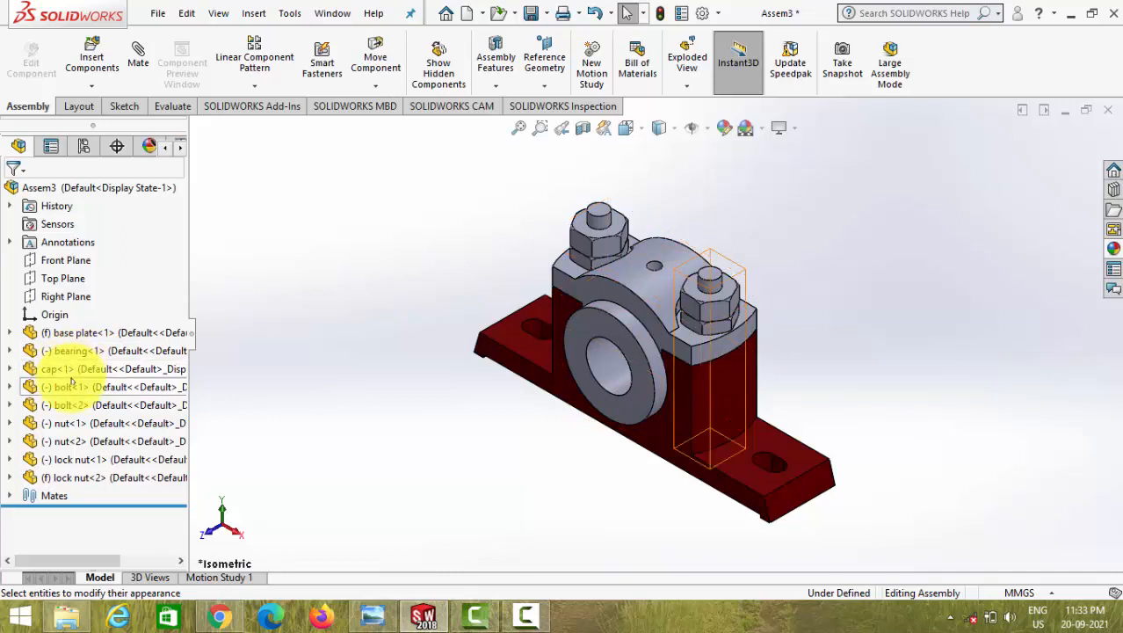
Apply the light grey standard swatch (red value 192) to the bearing at component level.
left_click(79, 351)
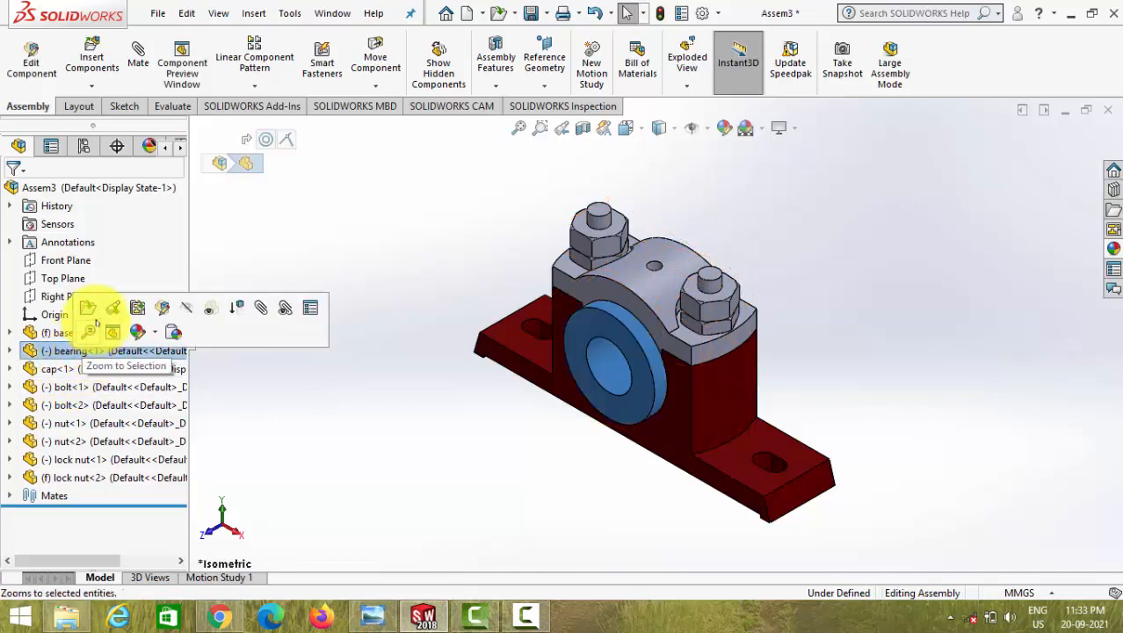
left_click(136, 337)
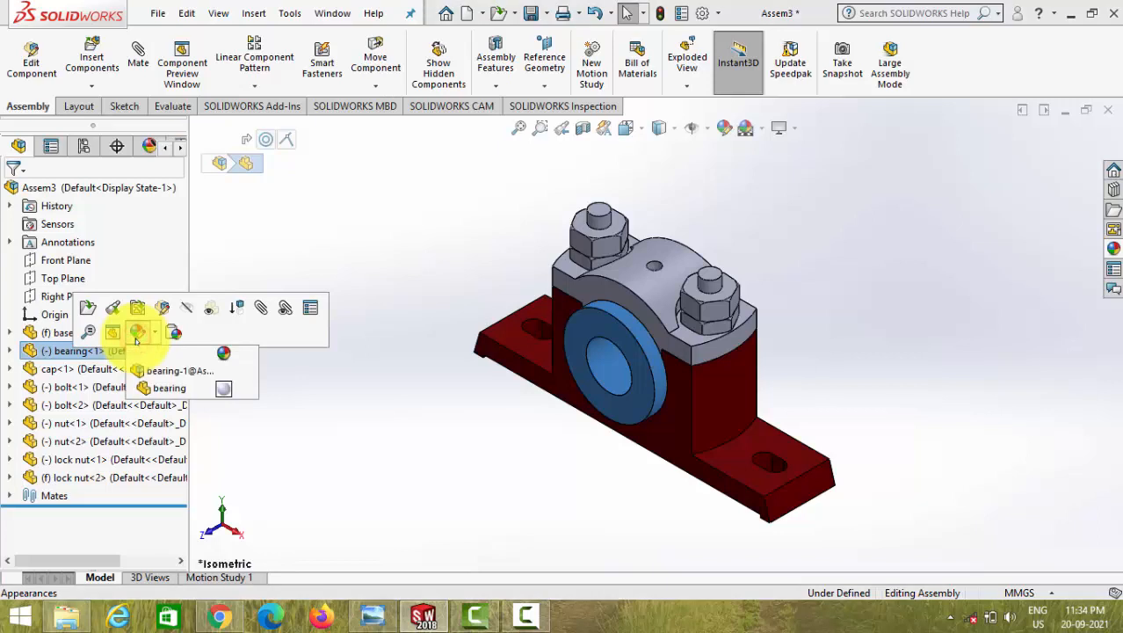
left_click(161, 372)
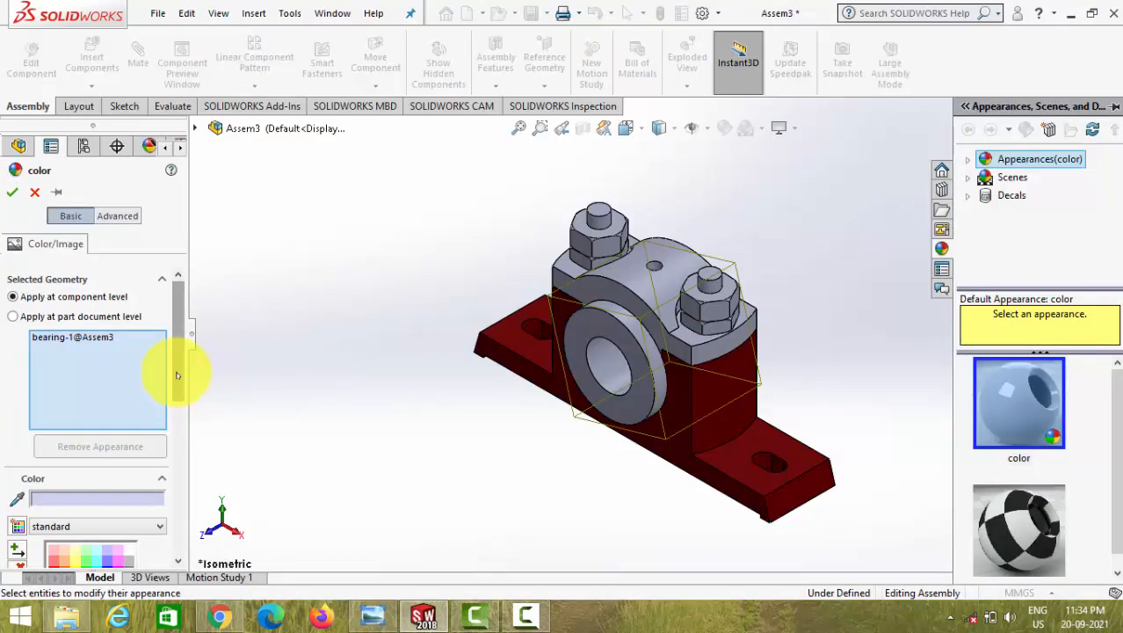
scroll(175, 413, "down", 4)
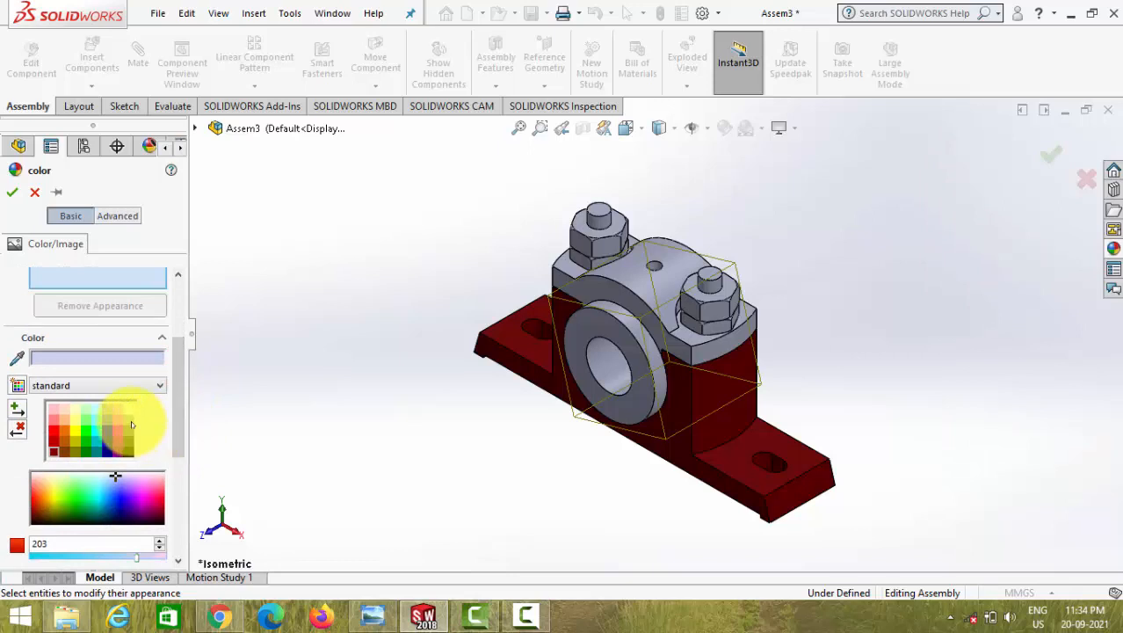
left_click(130, 421)
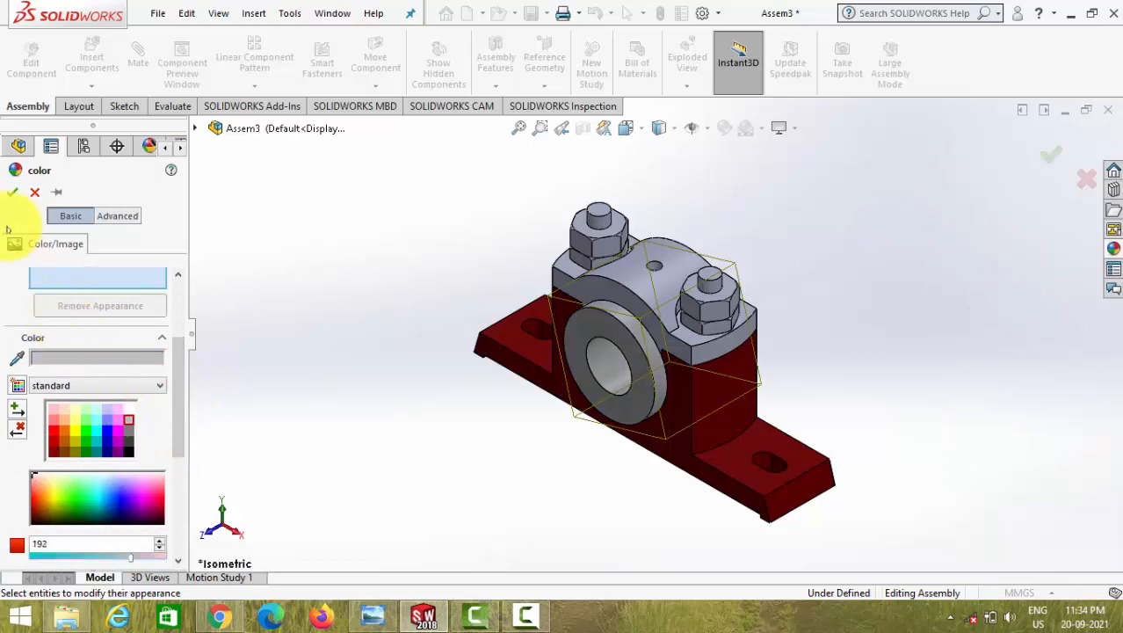
left_click(14, 193)
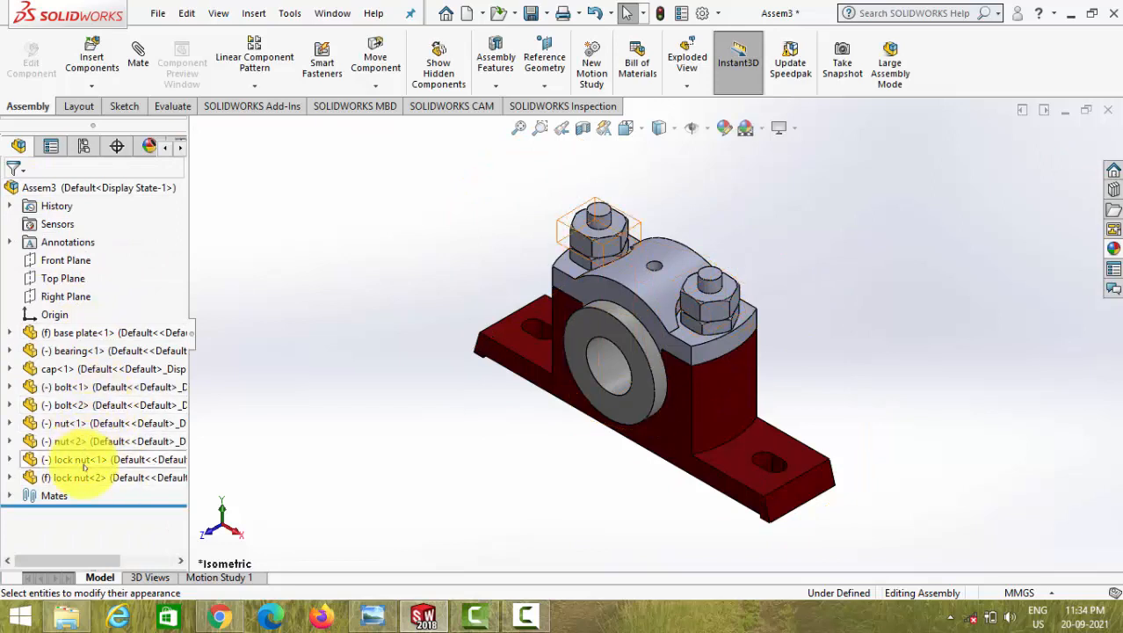
Colour the cap green from the standard swatches at component level.
left_click(86, 369)
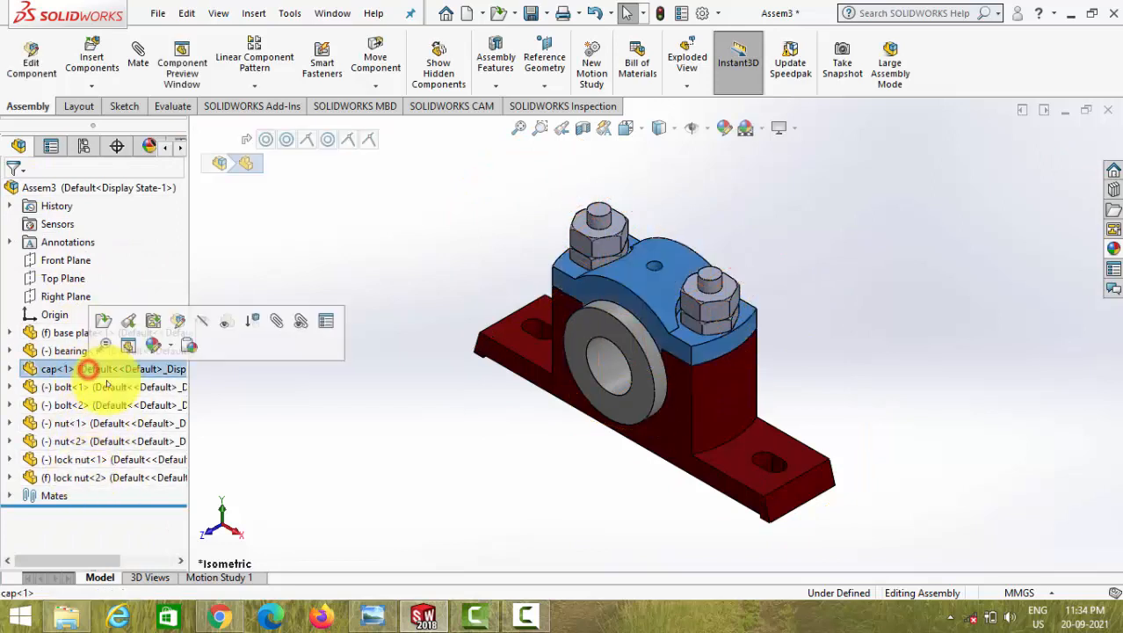
left_click(153, 345)
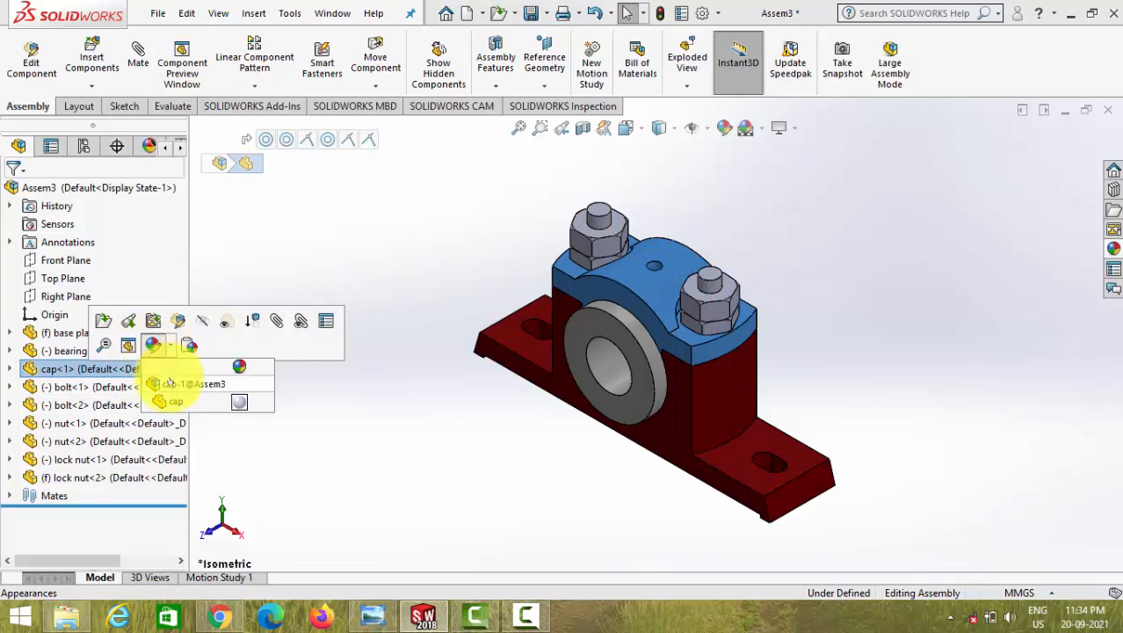
left_click(167, 380)
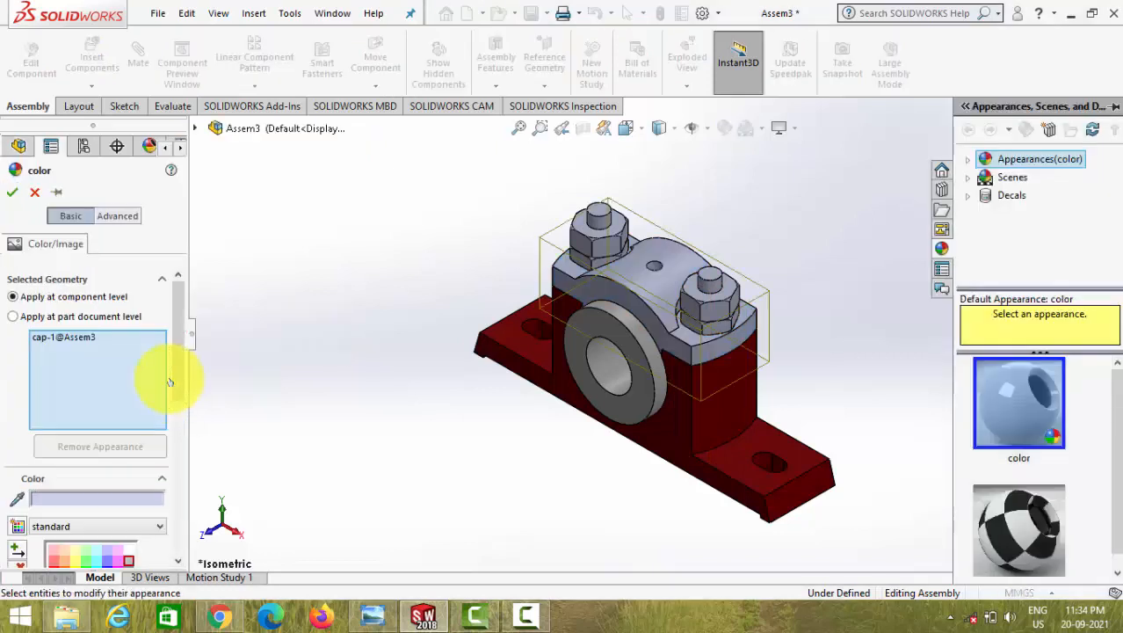
left_click_drag(175, 387, 176, 439)
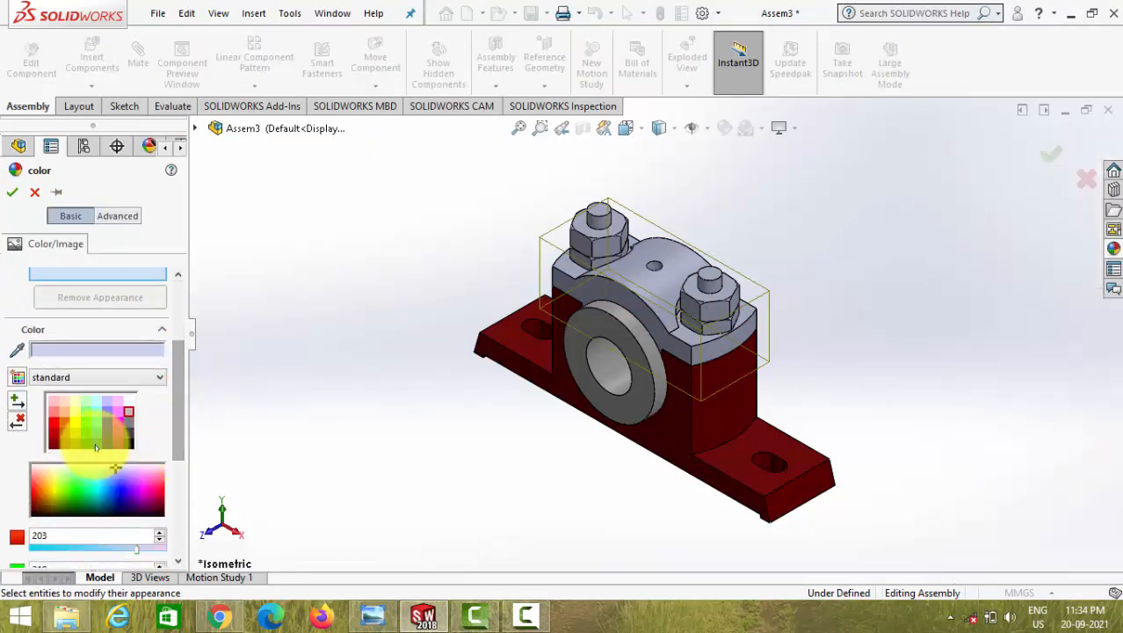
left_click(83, 429)
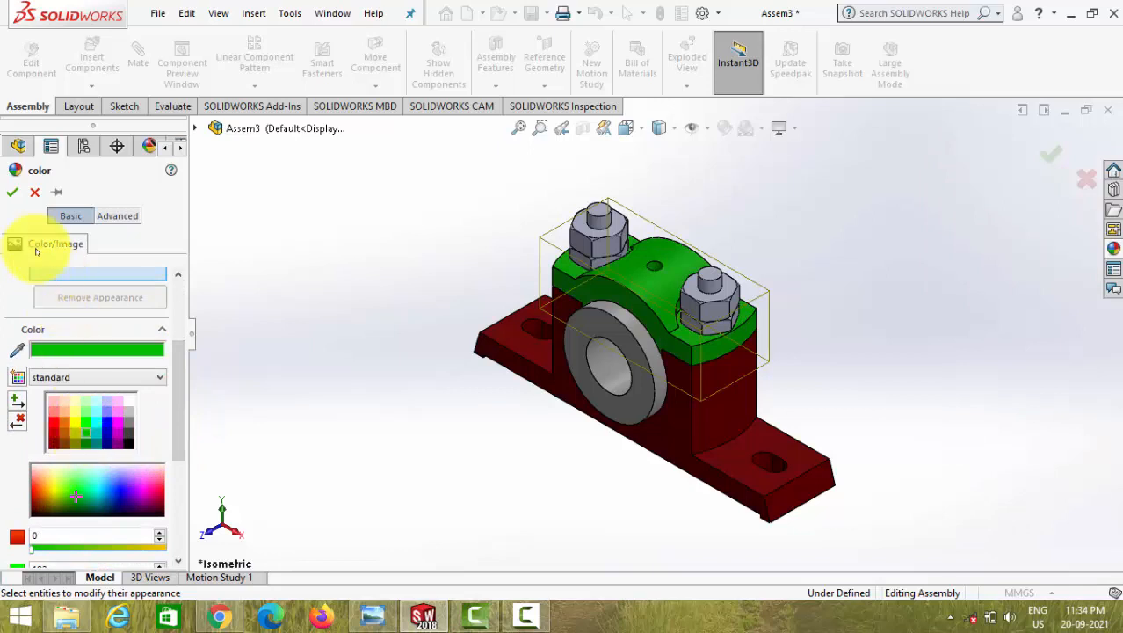
left_click(13, 192)
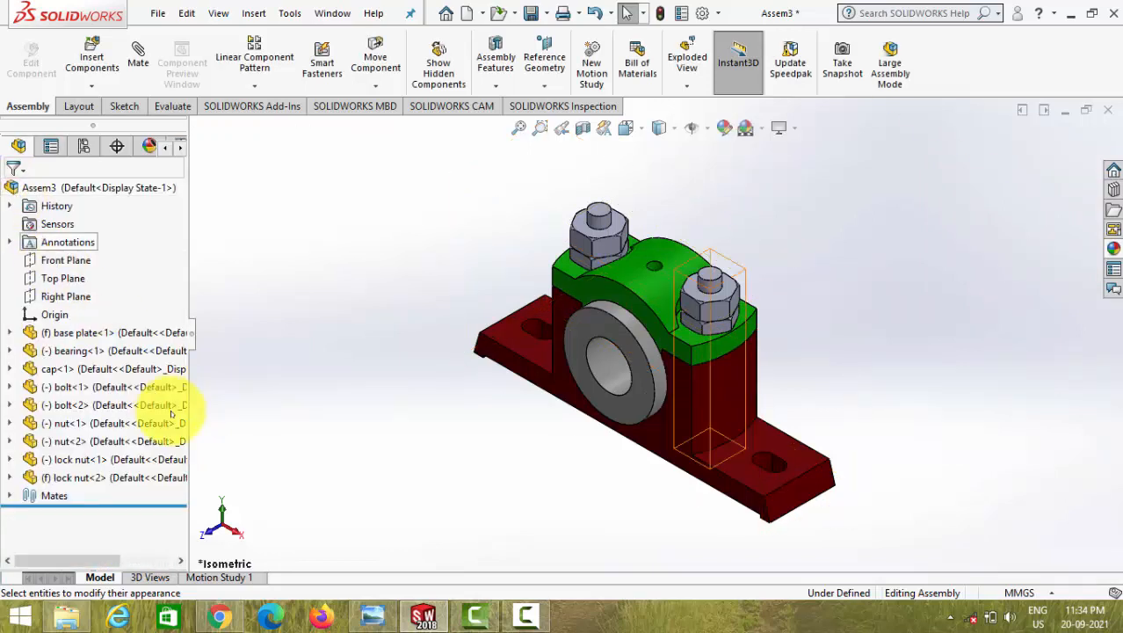
Apply the dark grey standard swatch (red 64, green 64) to both bolts, both nuts and both lock nuts at component level.
left_click(83, 423)
left_click(79, 442, "ctrl")
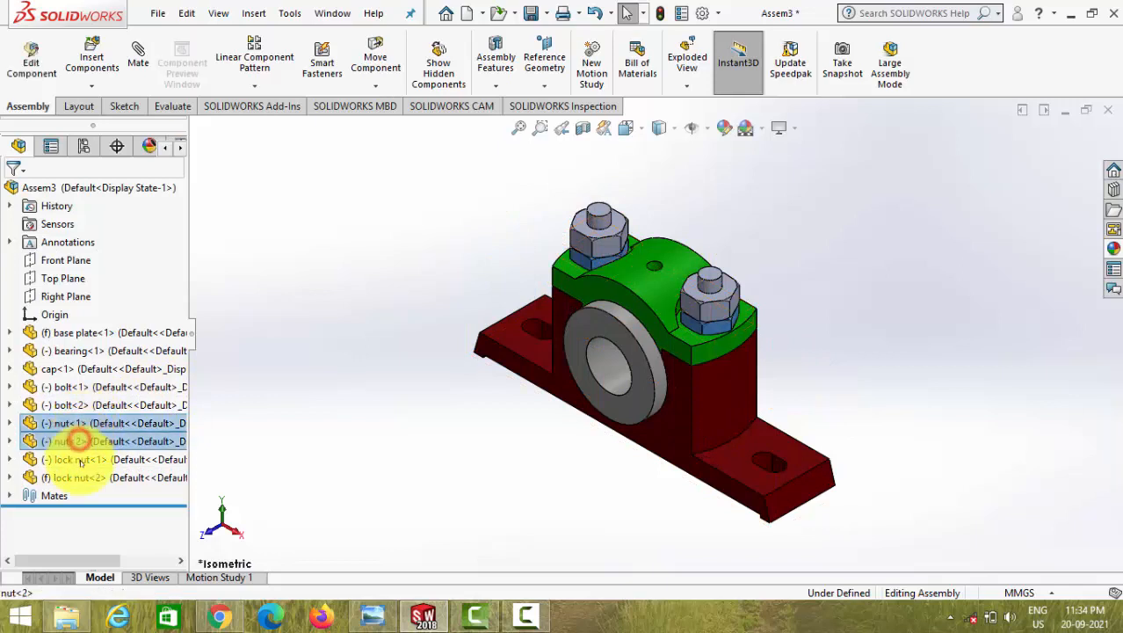
left_click(84, 404, "ctrl")
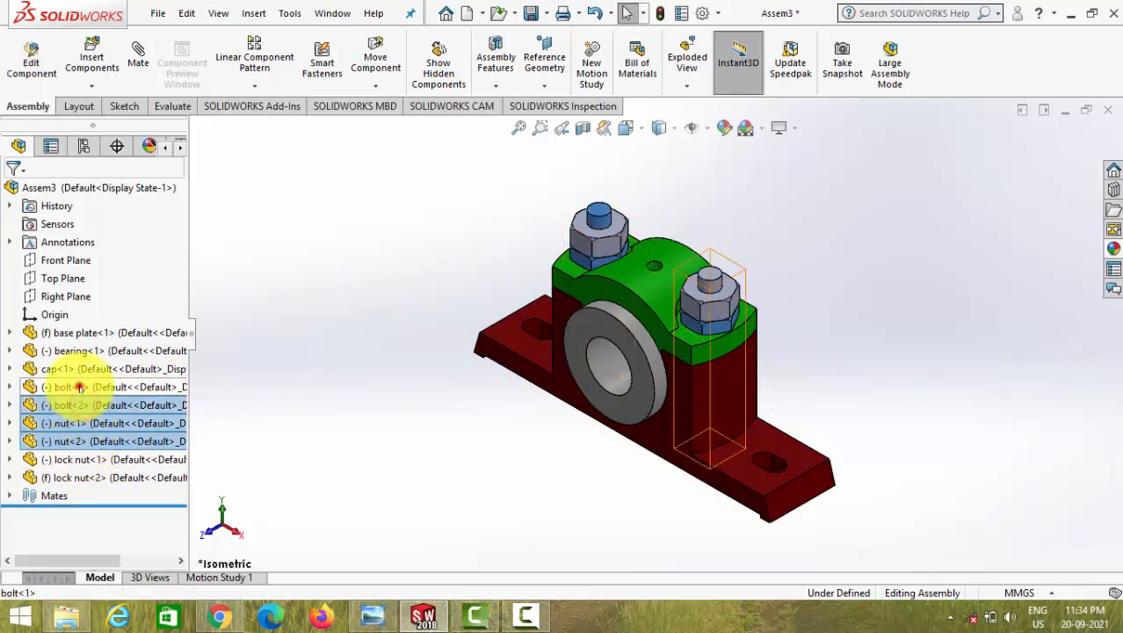
left_click(74, 386, "ctrl")
left_click(88, 459, "ctrl")
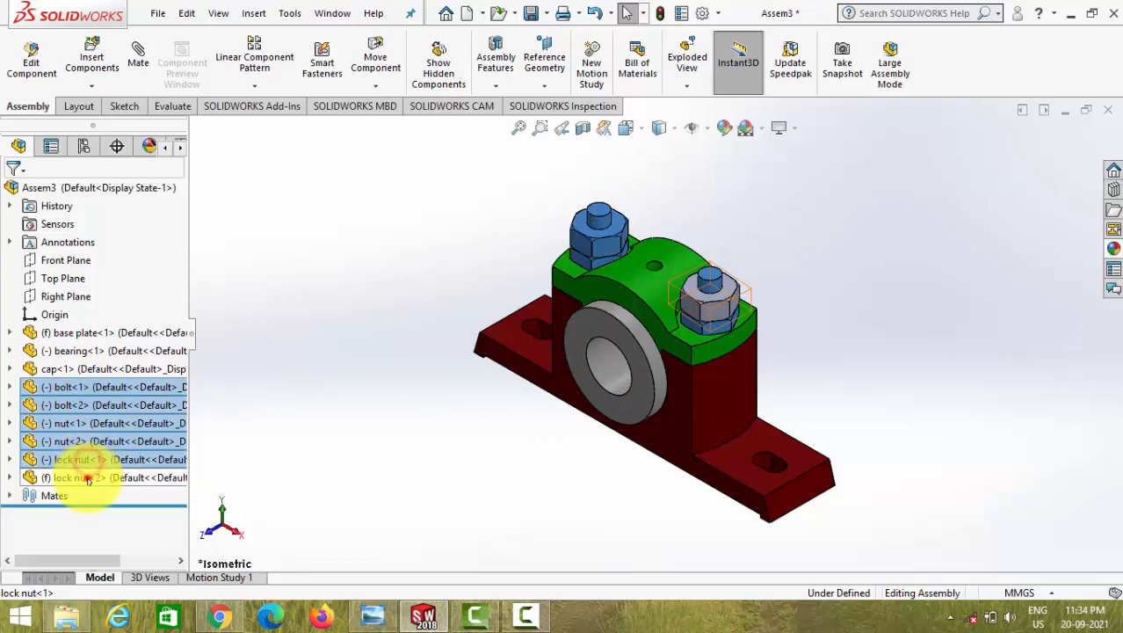
left_click(86, 477, "ctrl")
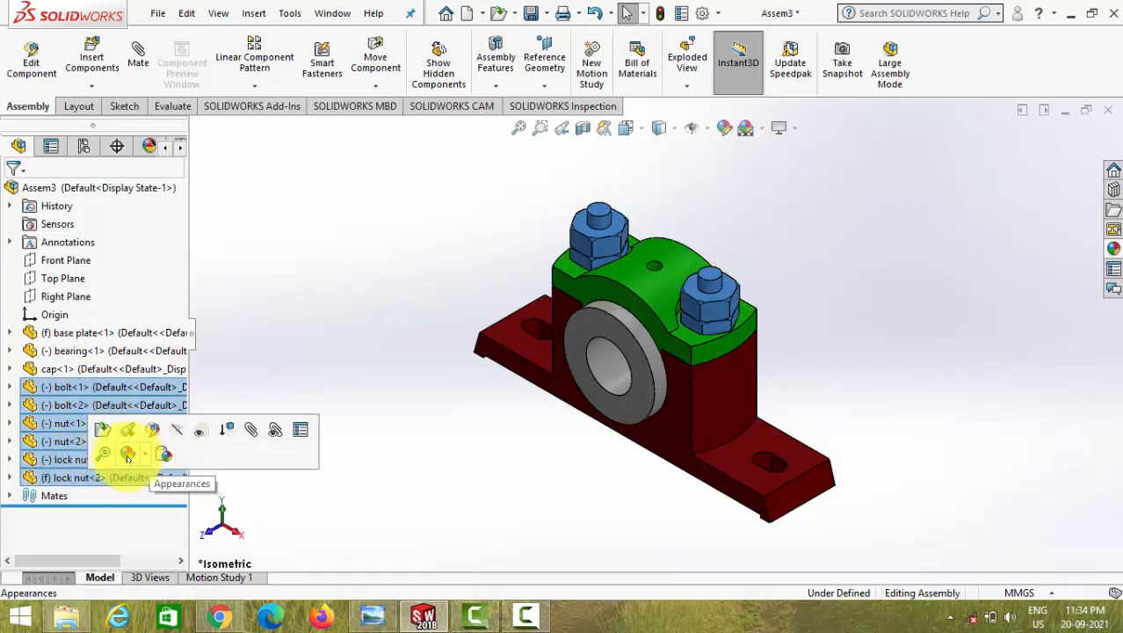
left_click(128, 456)
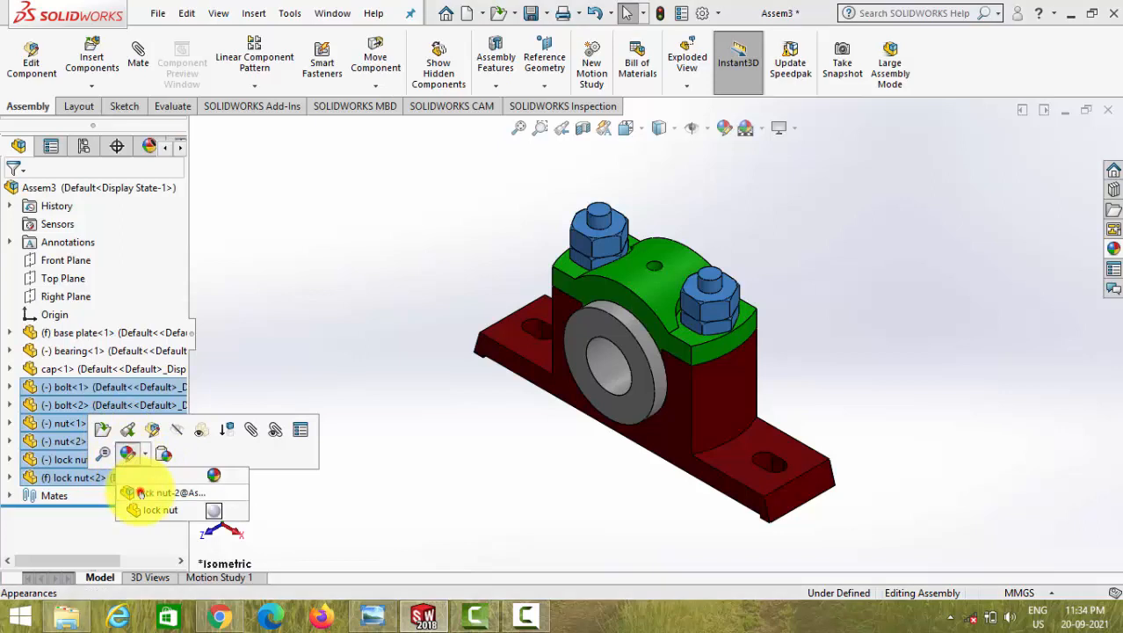
left_click(139, 494)
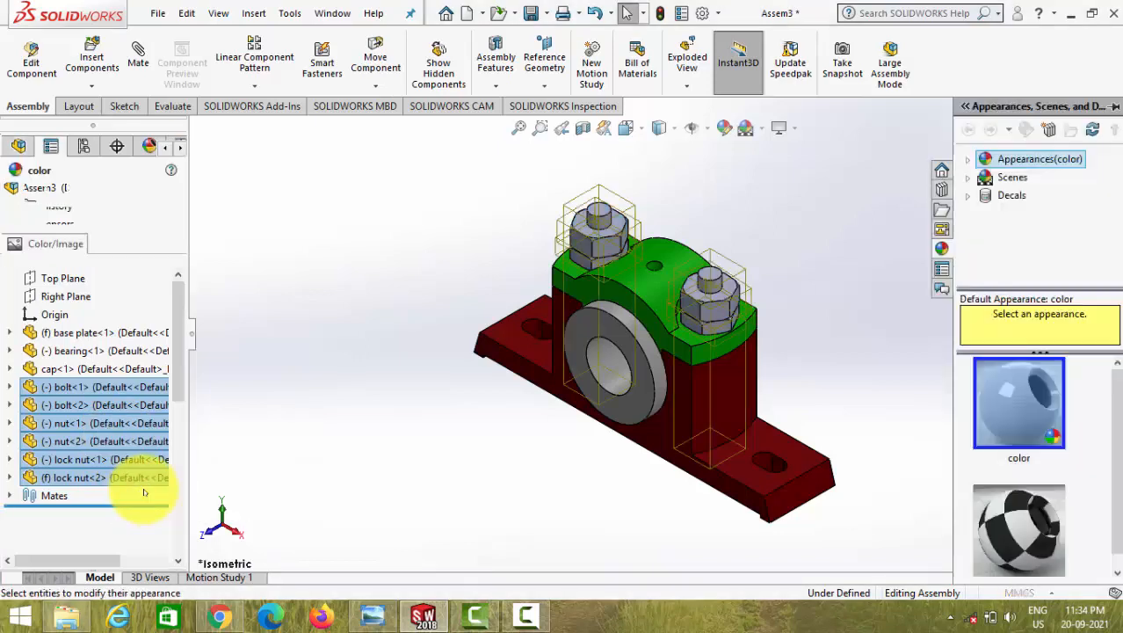
left_click_drag(181, 381, 182, 448)
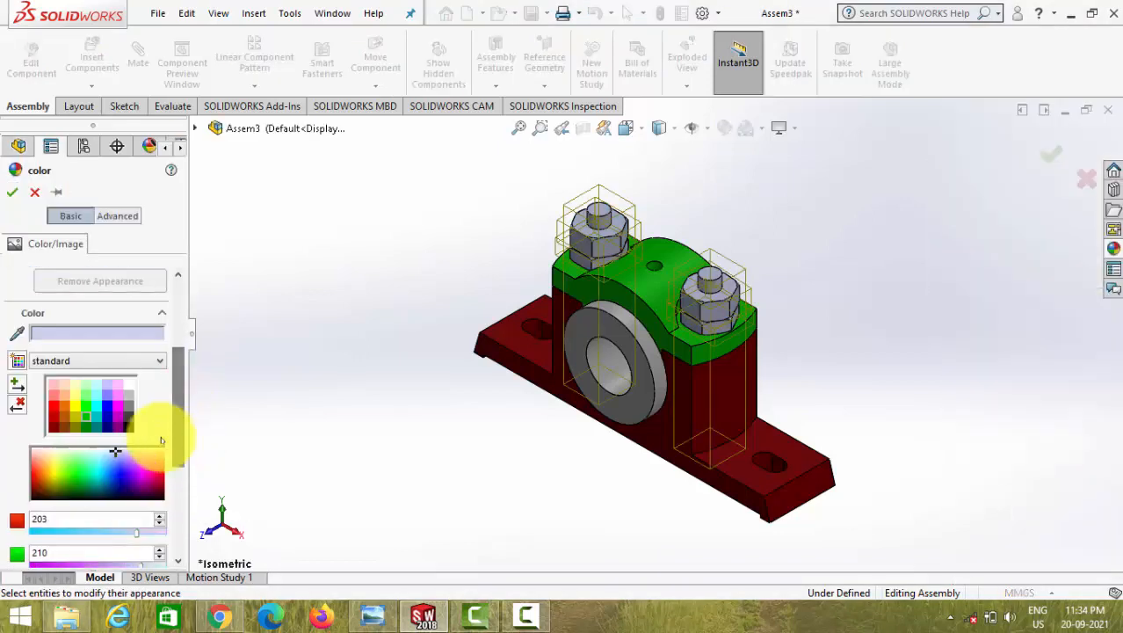
left_click(128, 405)
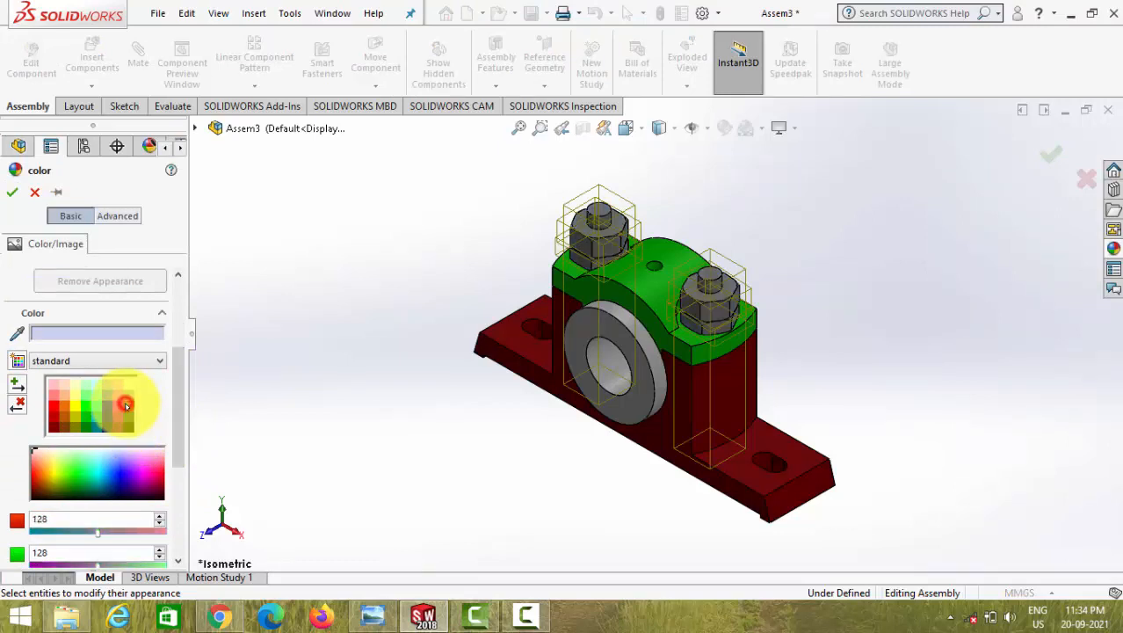
left_click(129, 417)
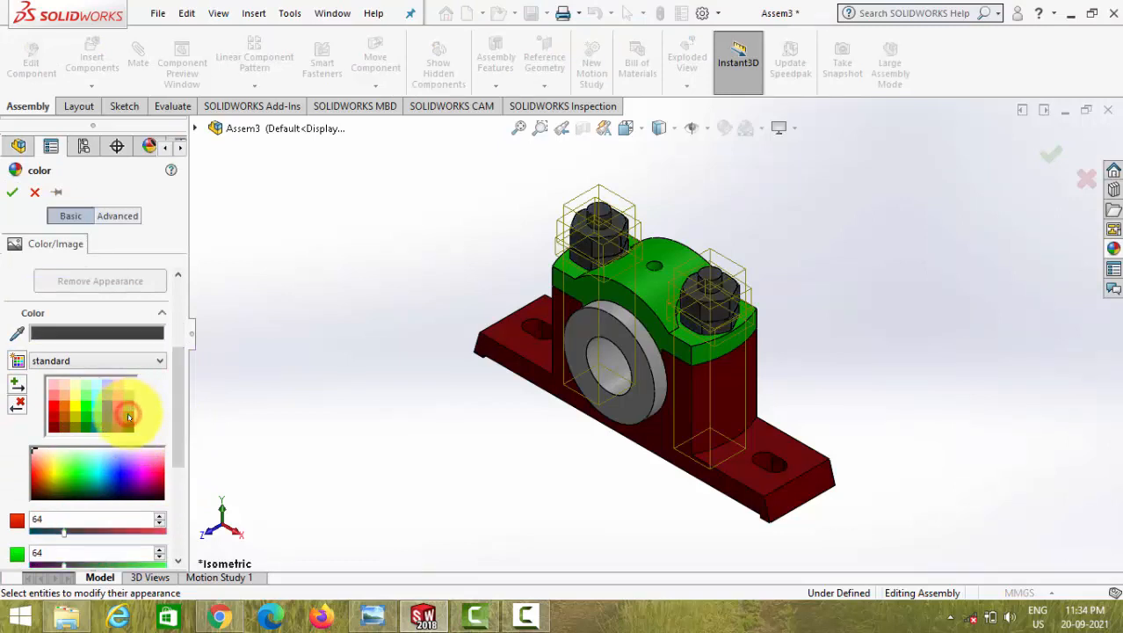
left_click(8, 193)
left_click(472, 431)
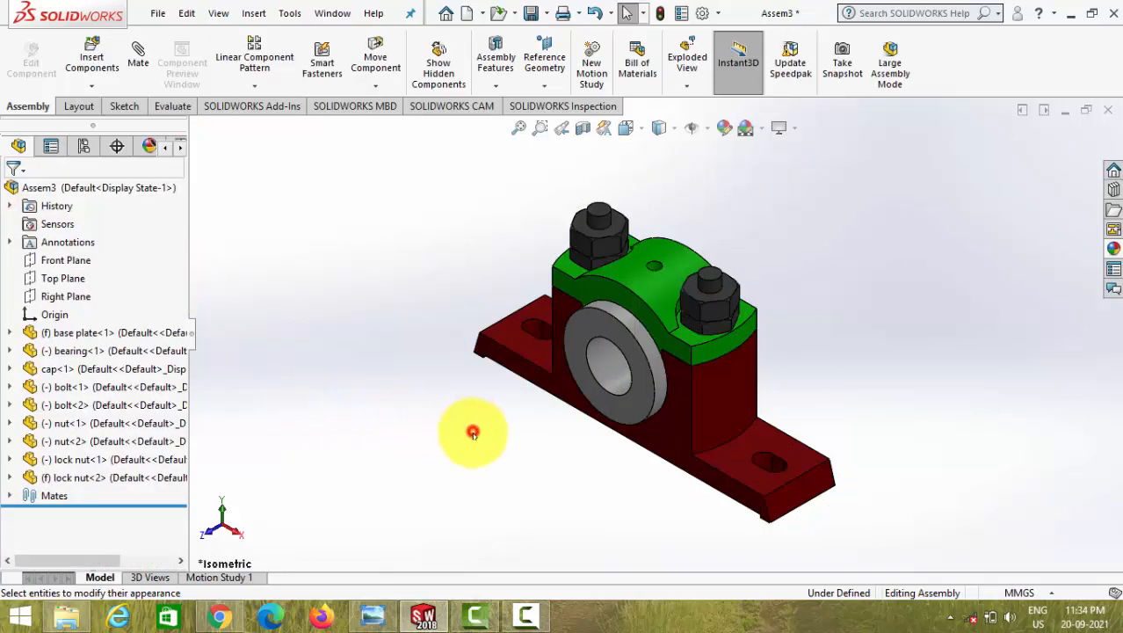
Inspect the coloured fasteners, cap, bearing and base plate up close, ending with the whole assembly fitted in view.
scroll(704, 296, "down", 10)
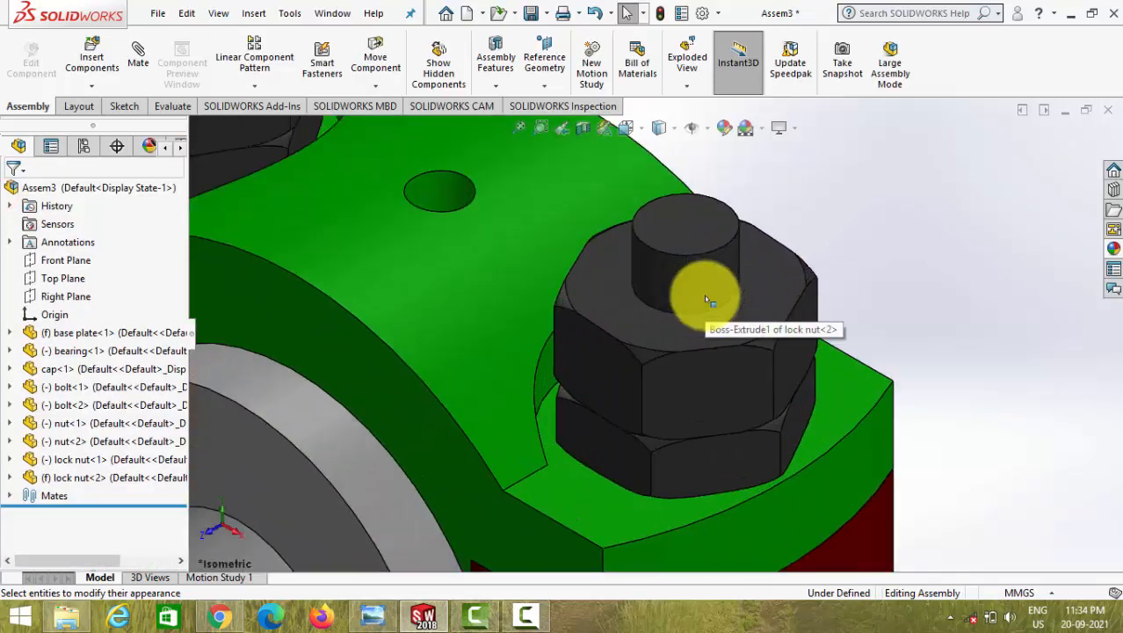
scroll(704, 295, "up", 10)
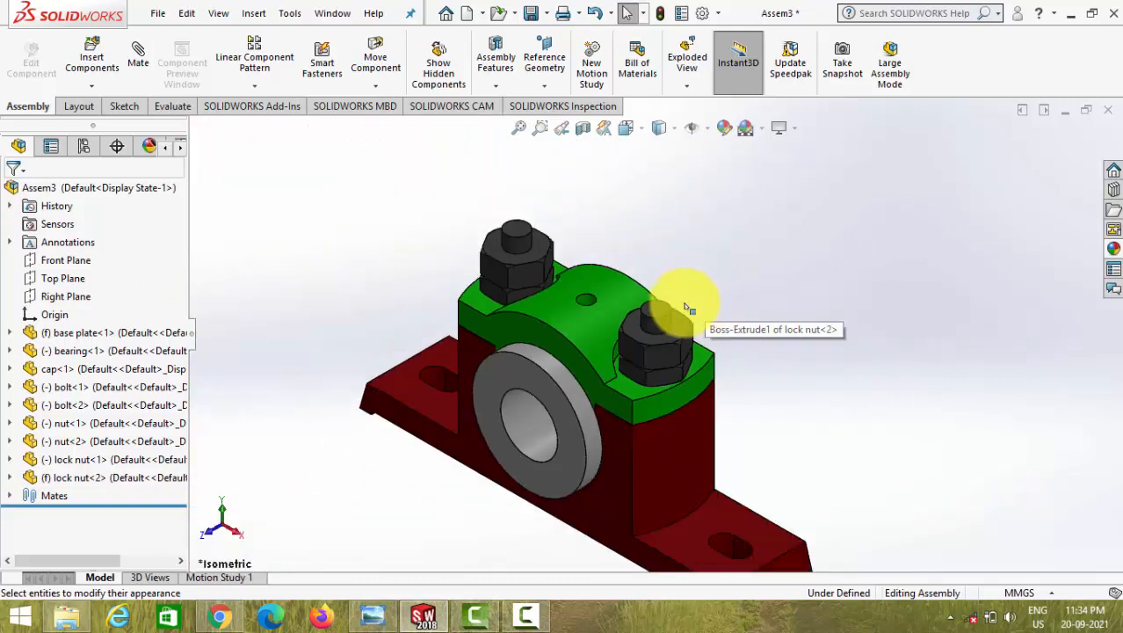
scroll(690, 426, "down", 5)
scroll(579, 357, "up", 6)
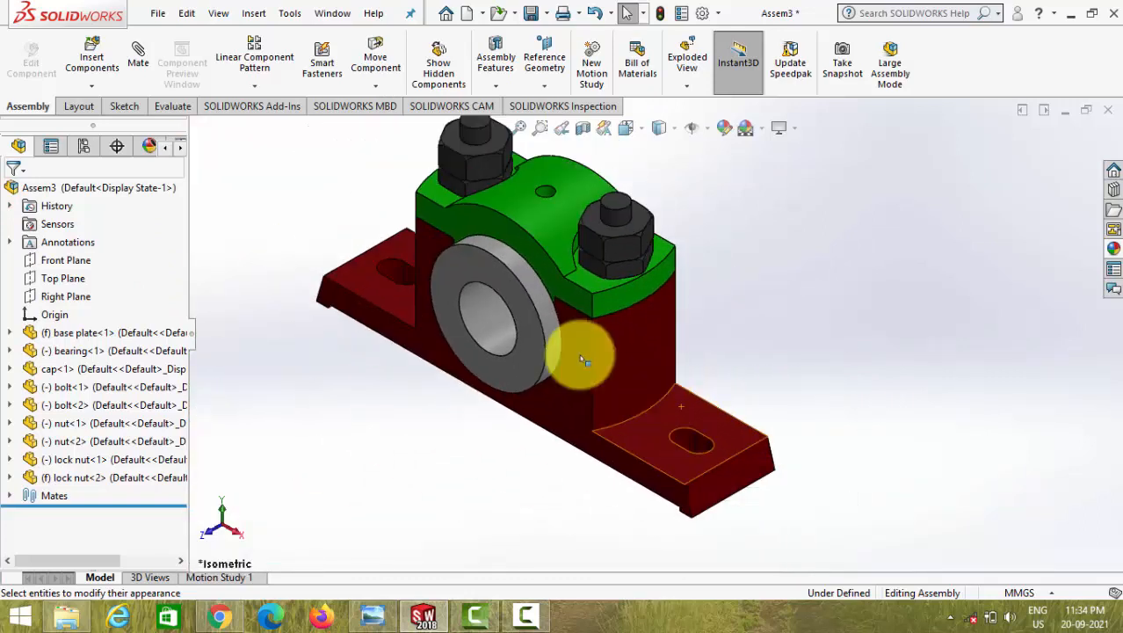
scroll(498, 304, "down", 4)
scroll(575, 202, "up", 1)
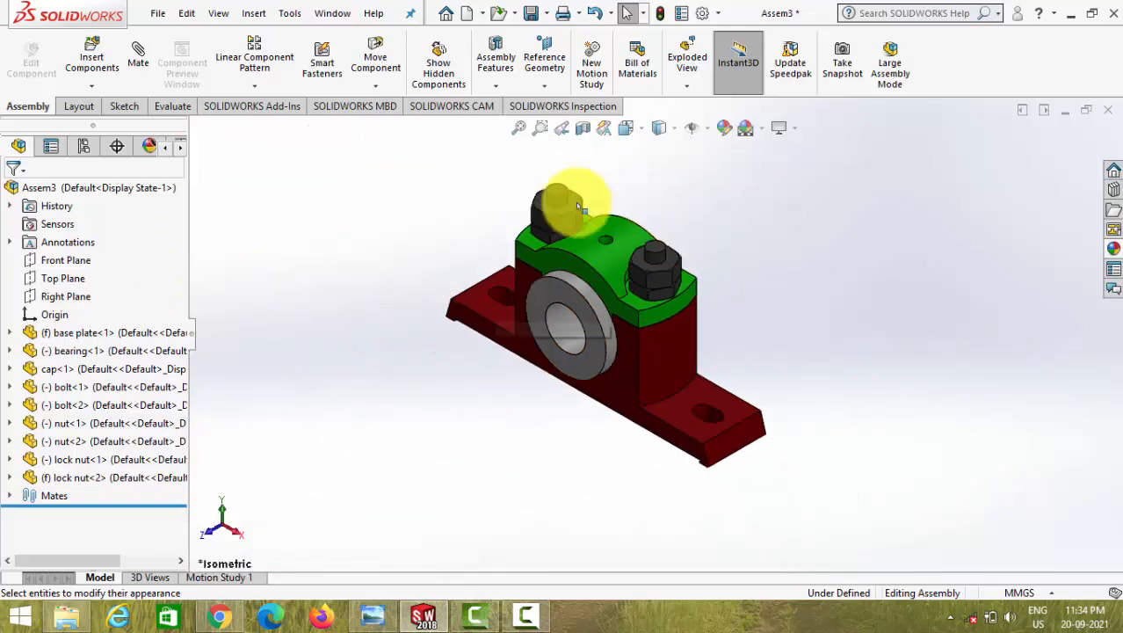
scroll(575, 202, "down", 1)
scroll(769, 345, "down", 1)
scroll(734, 394, "down", 1)
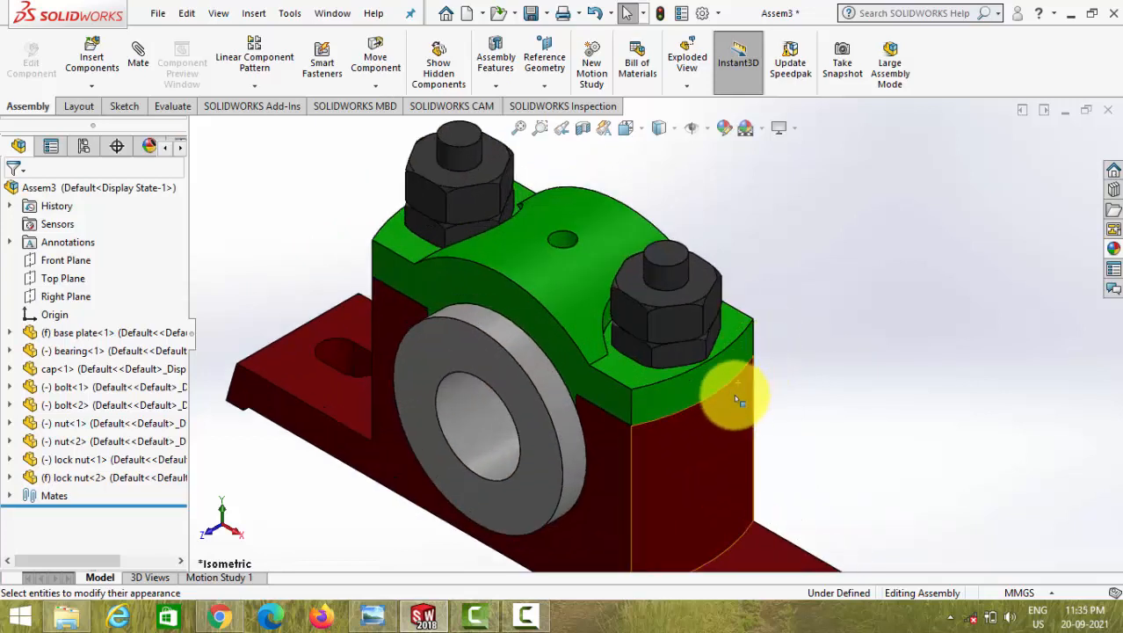
left_click(843, 382)
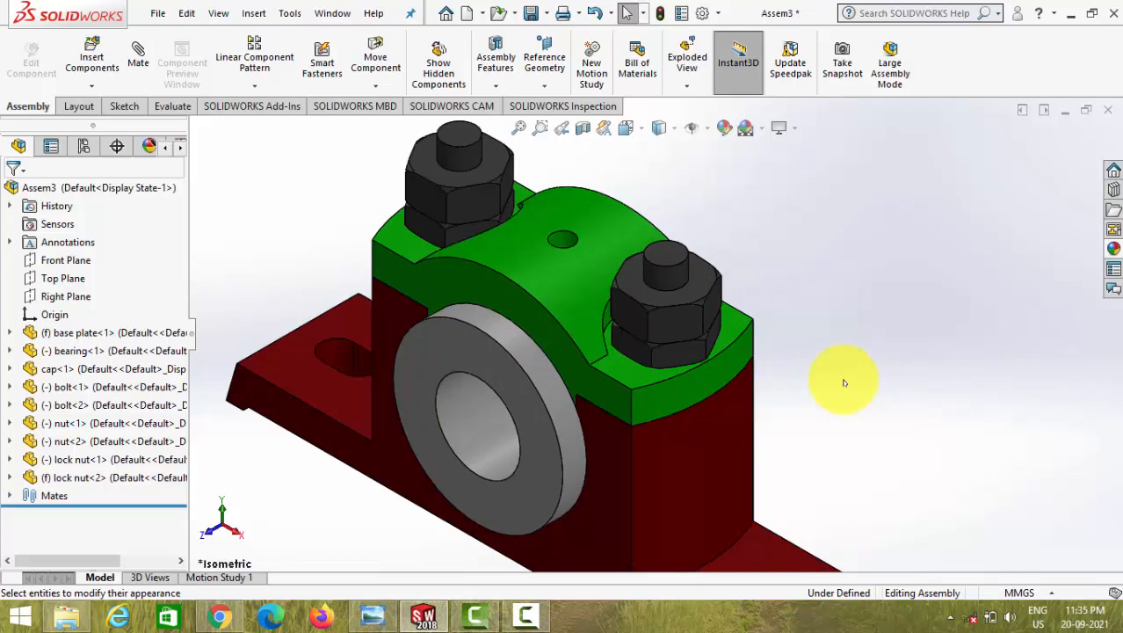
key("f")
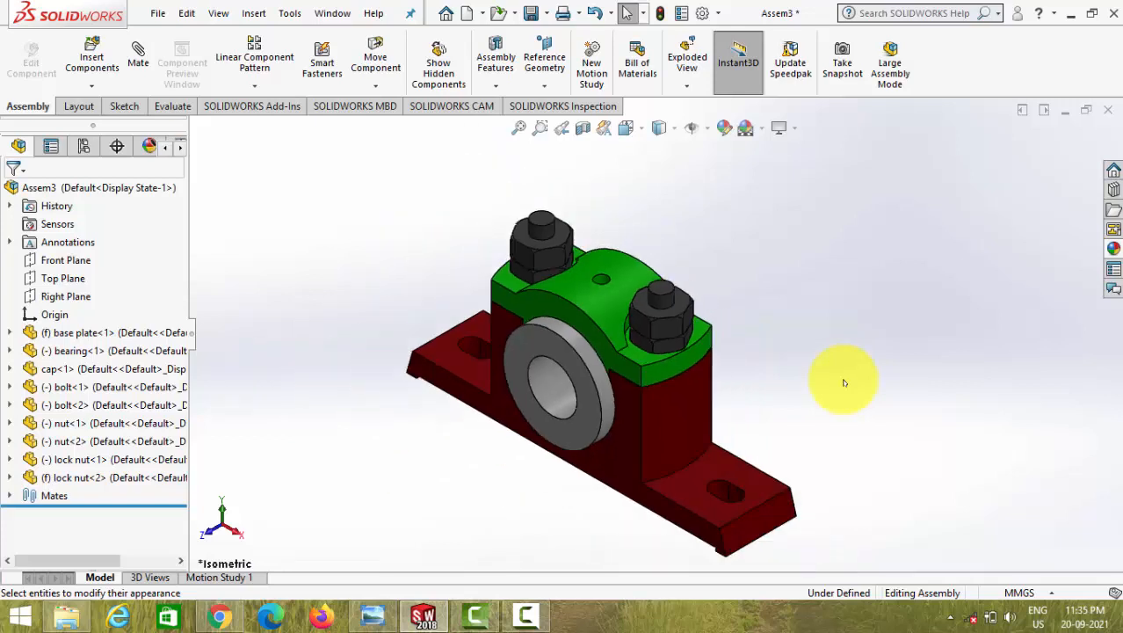